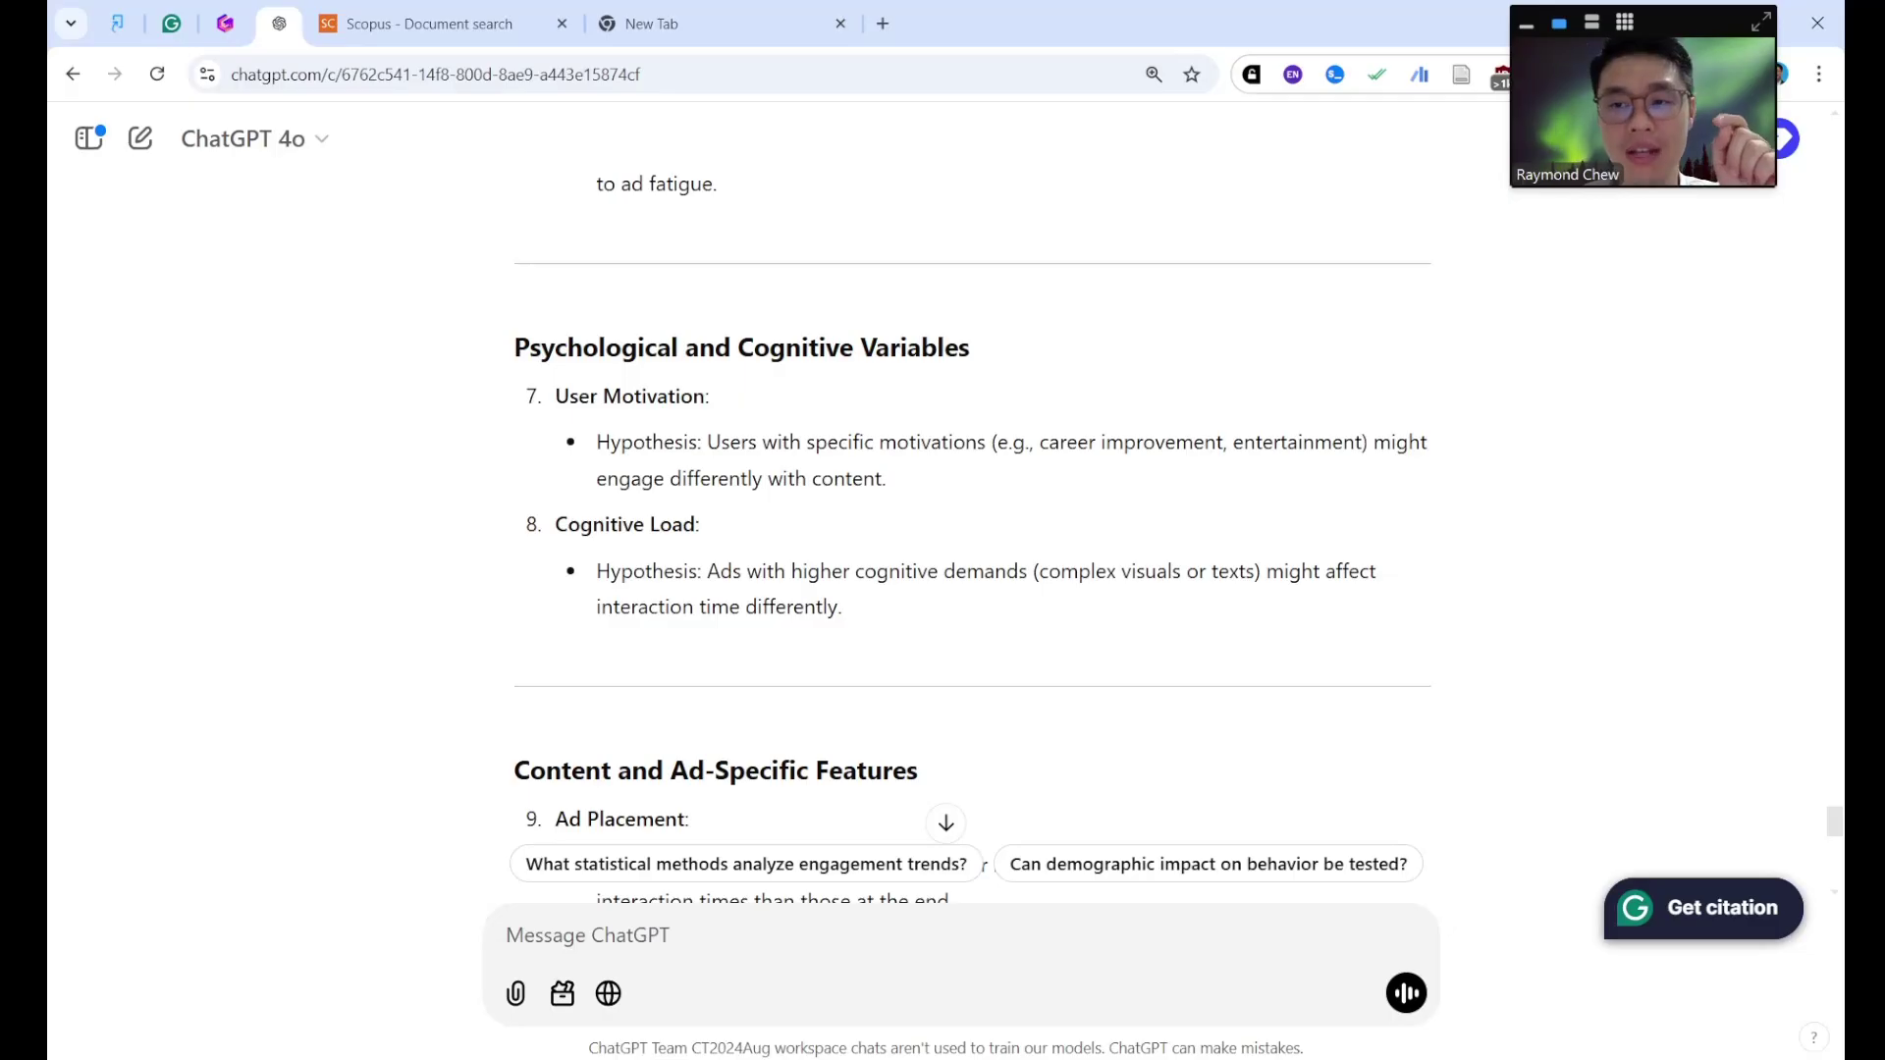
Switch to Scopus and begin the Scopus AI question with "please give me 10 articles that discuss about".
left_click(429, 23)
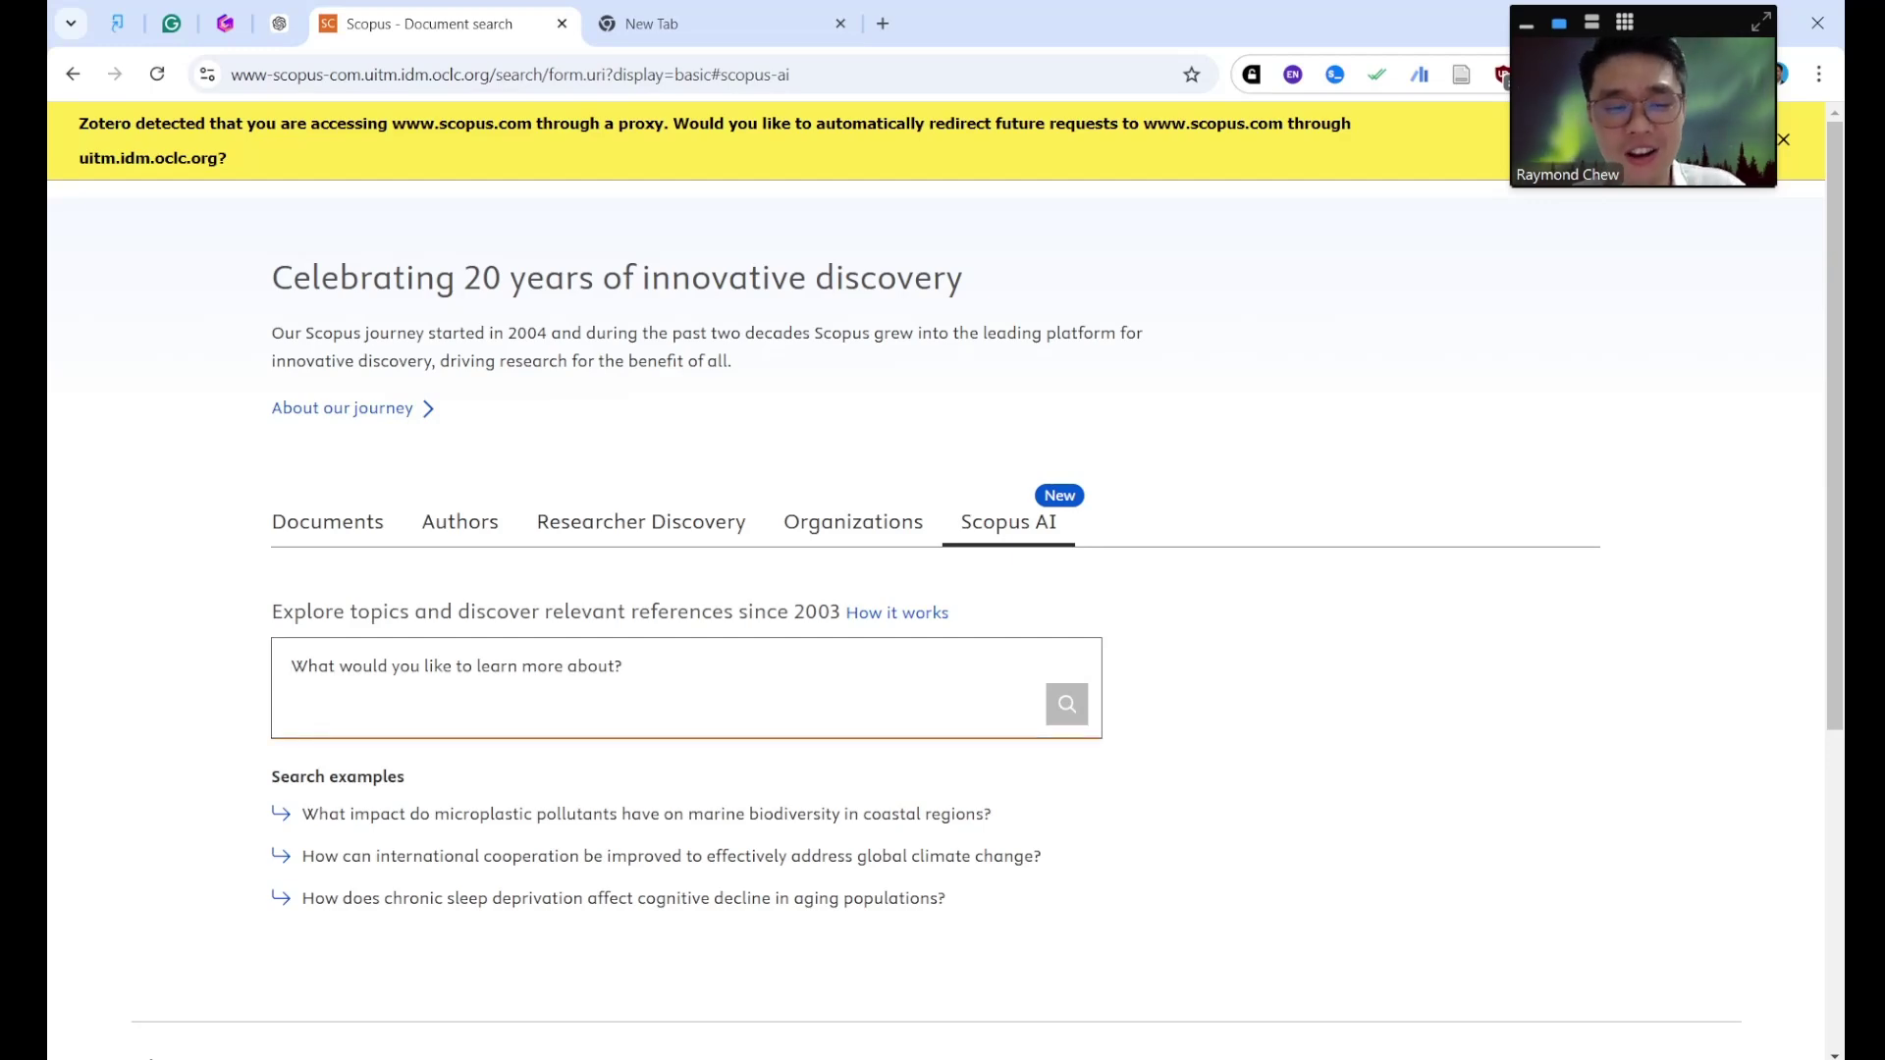
left_click(291, 667)
key("ctrl+plus")
key("ctrl+plus")
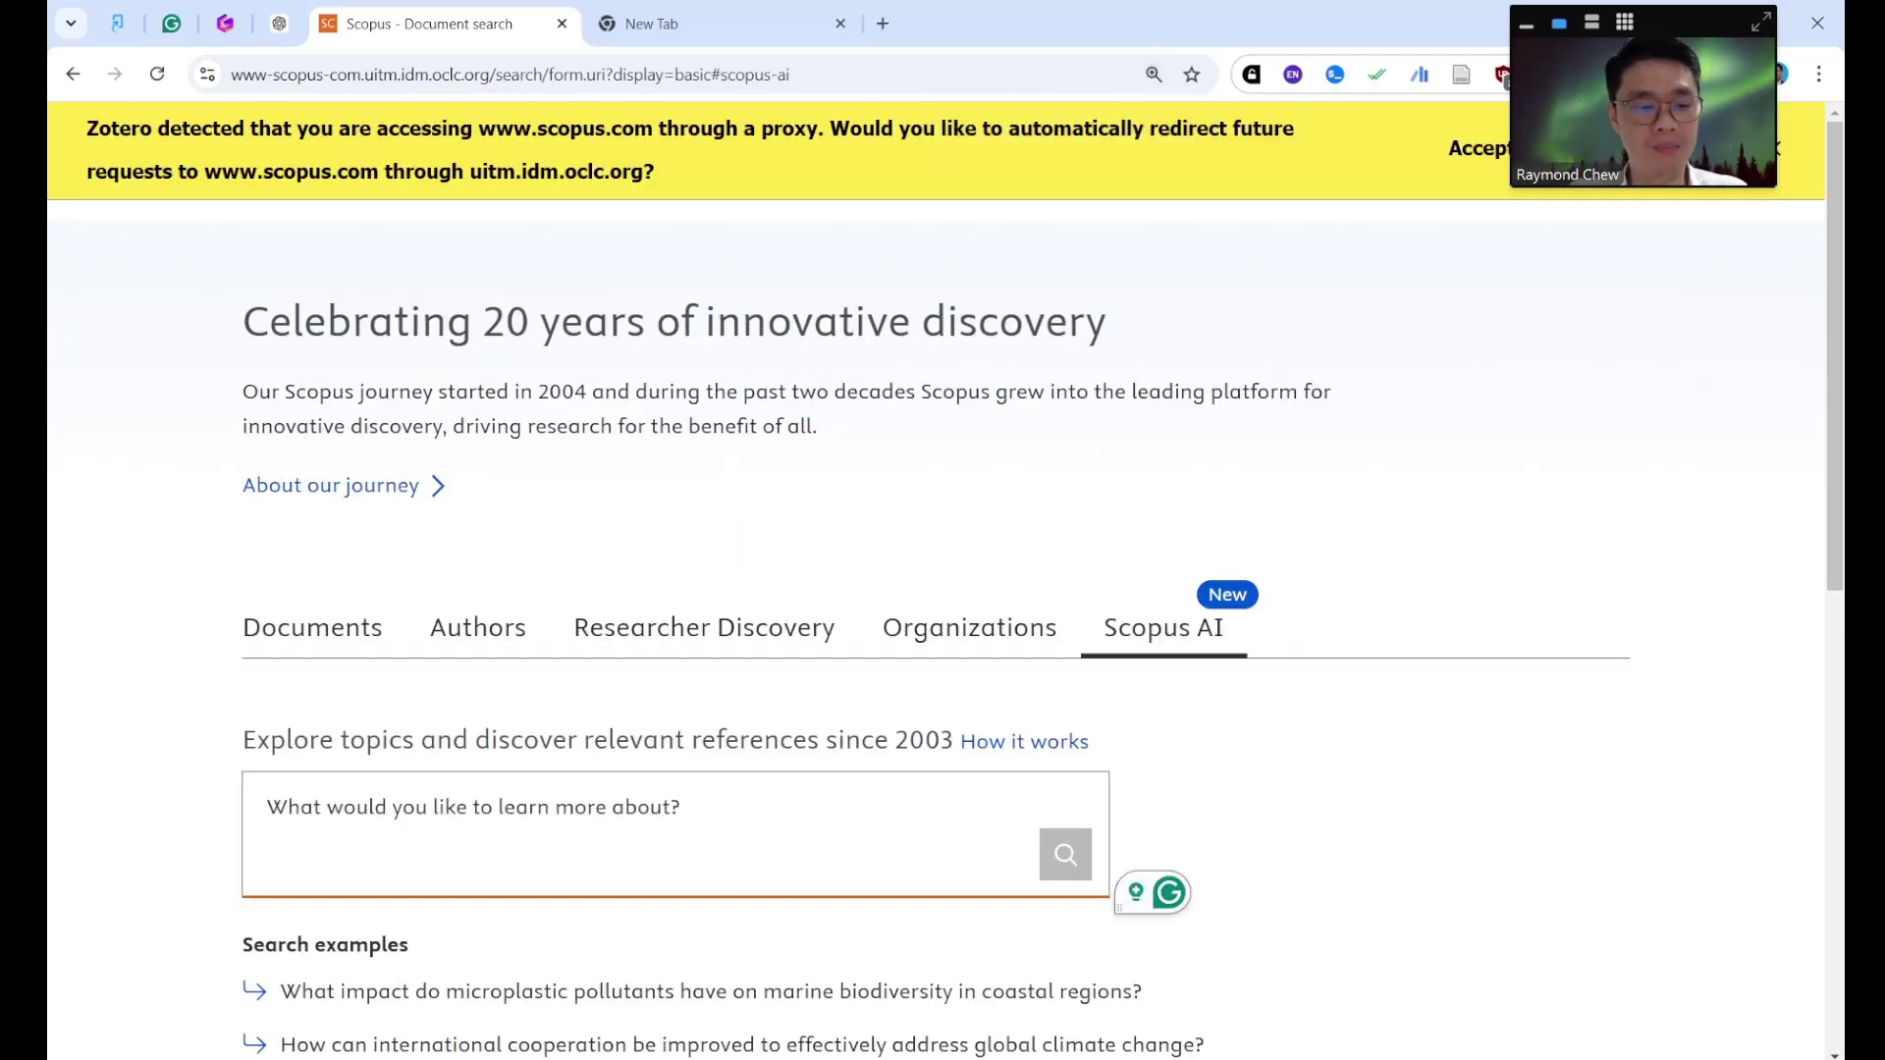
type("pla")
key("BackSpace")
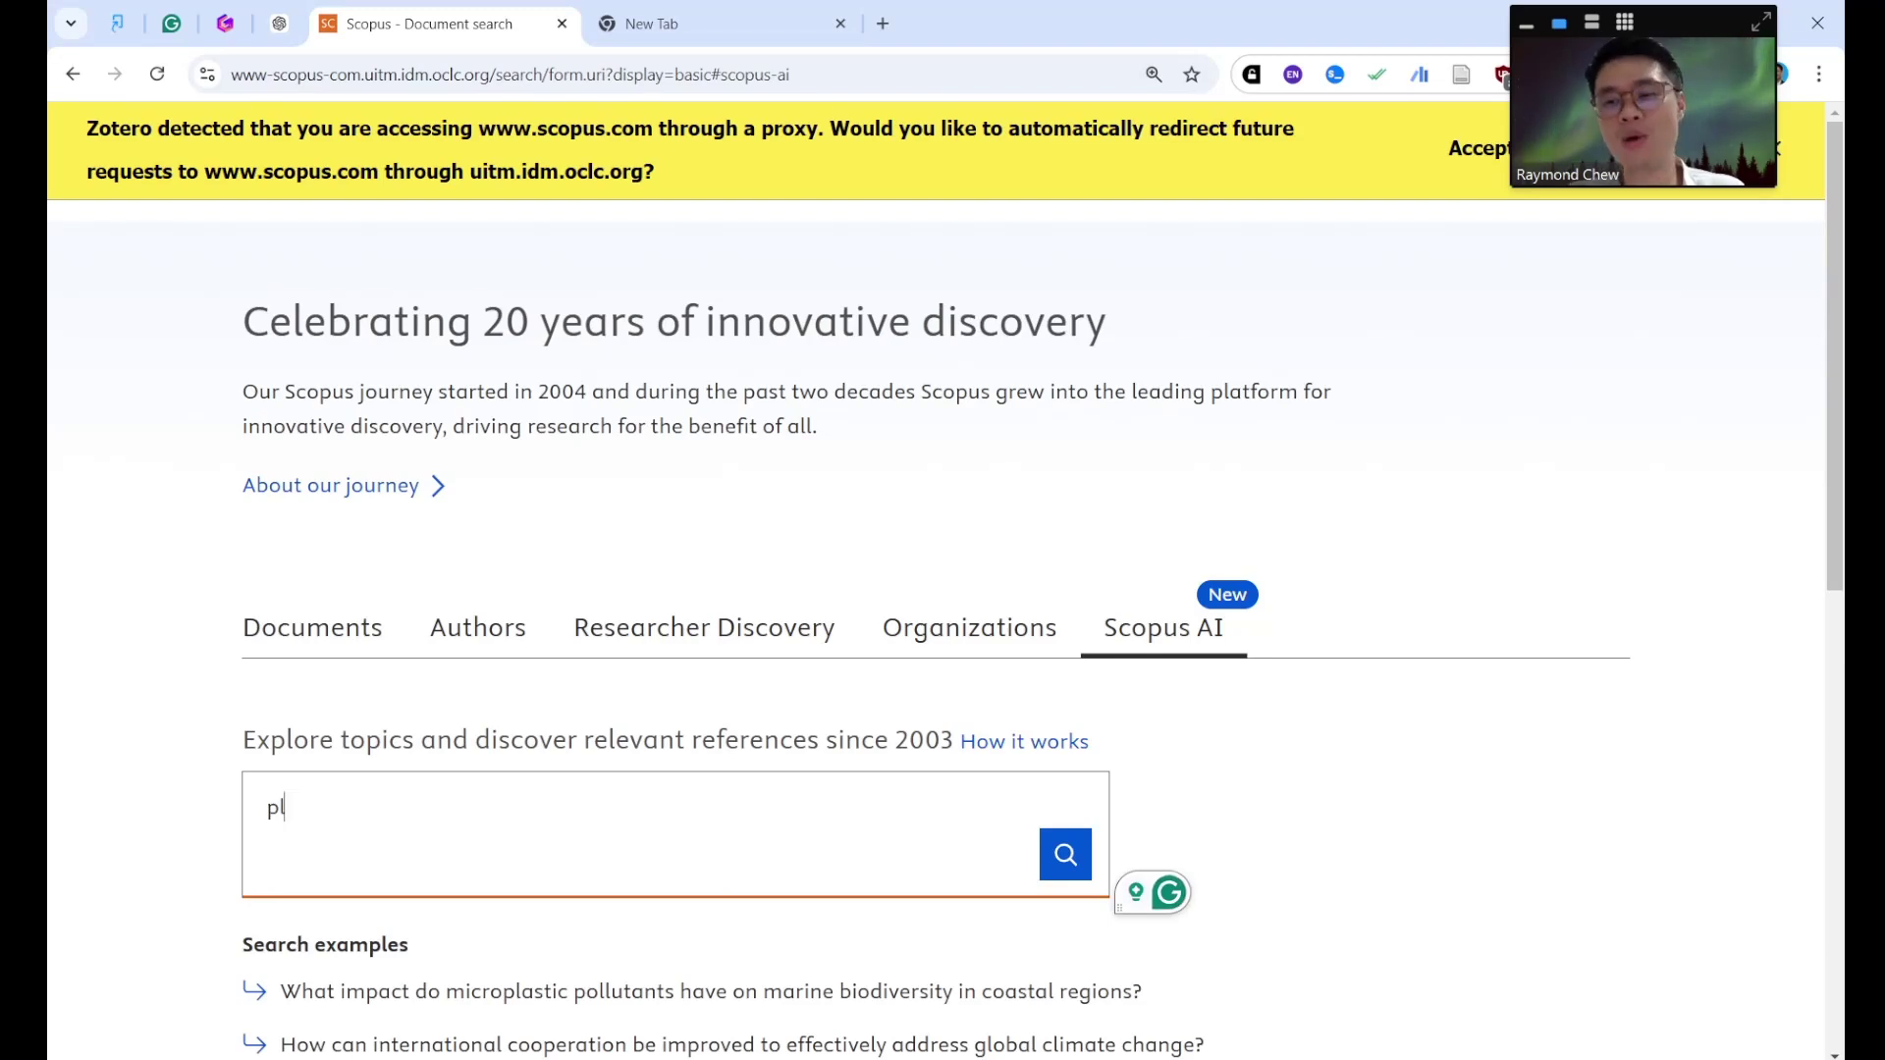
type("ease ")
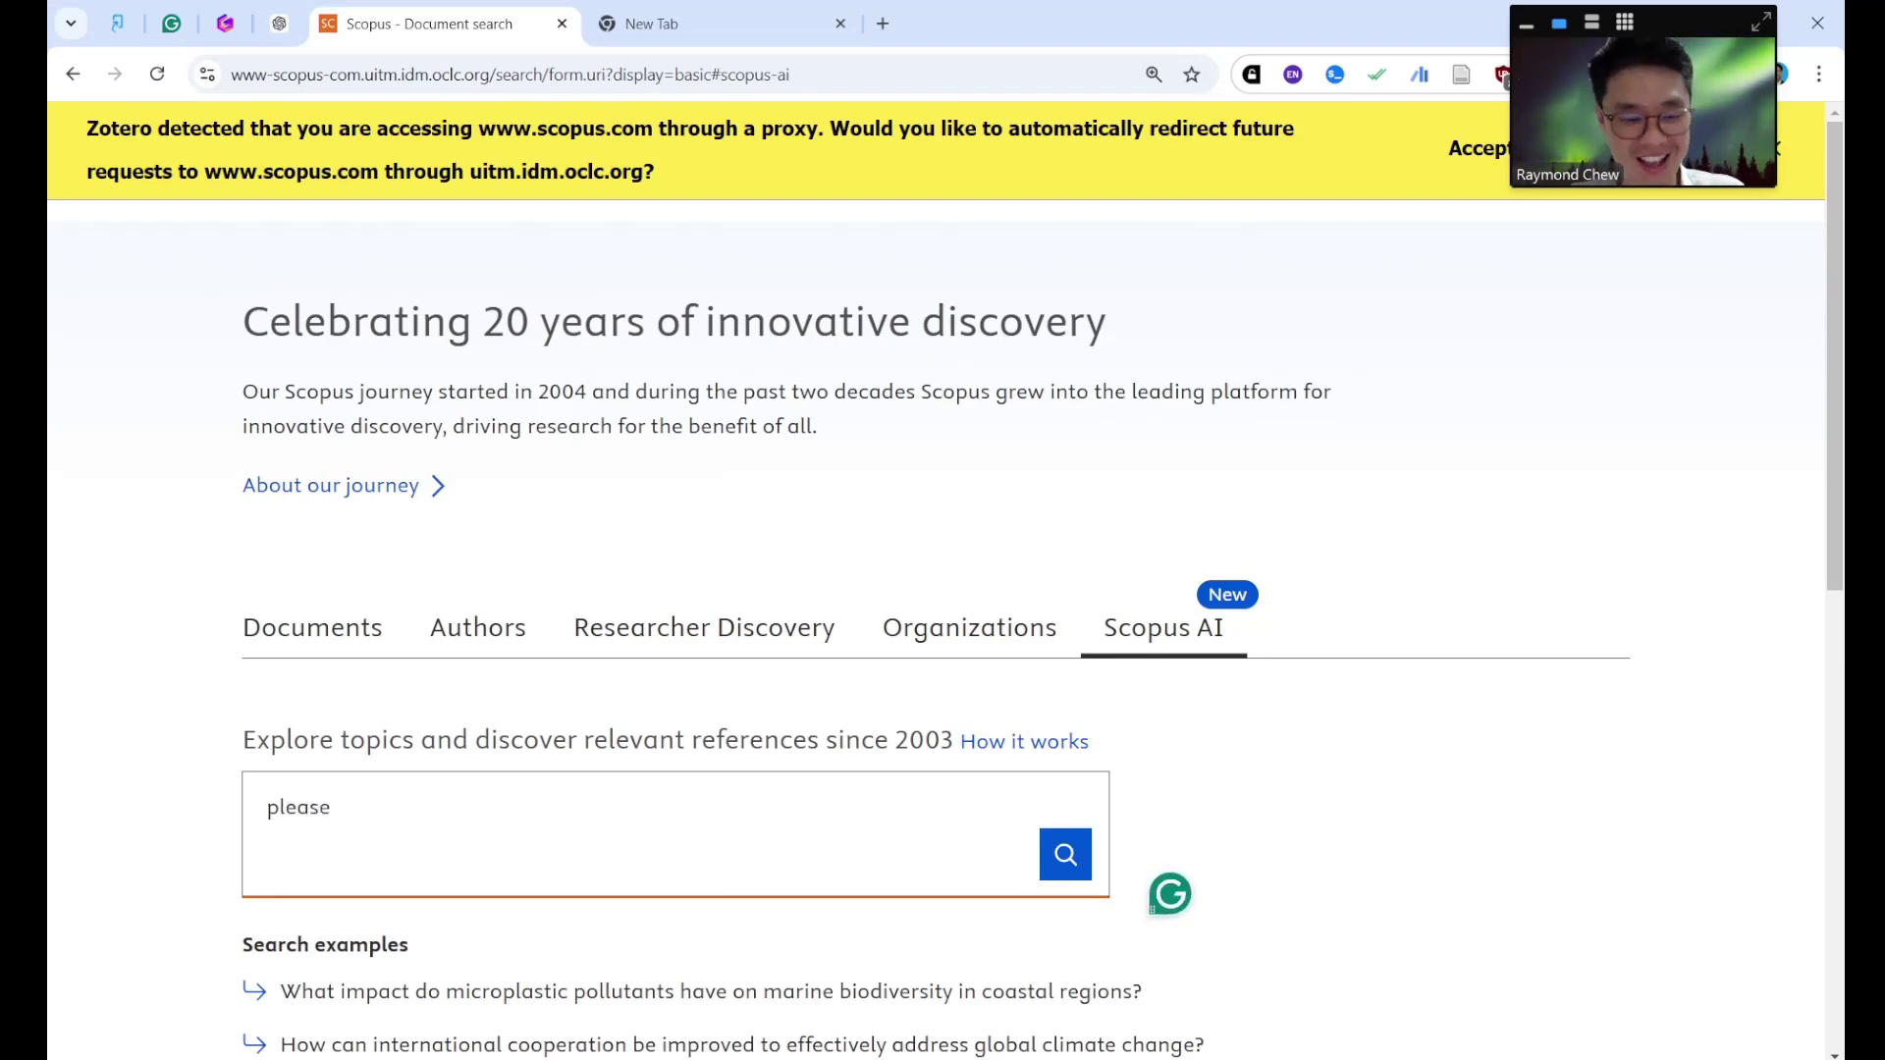
type("give me ")
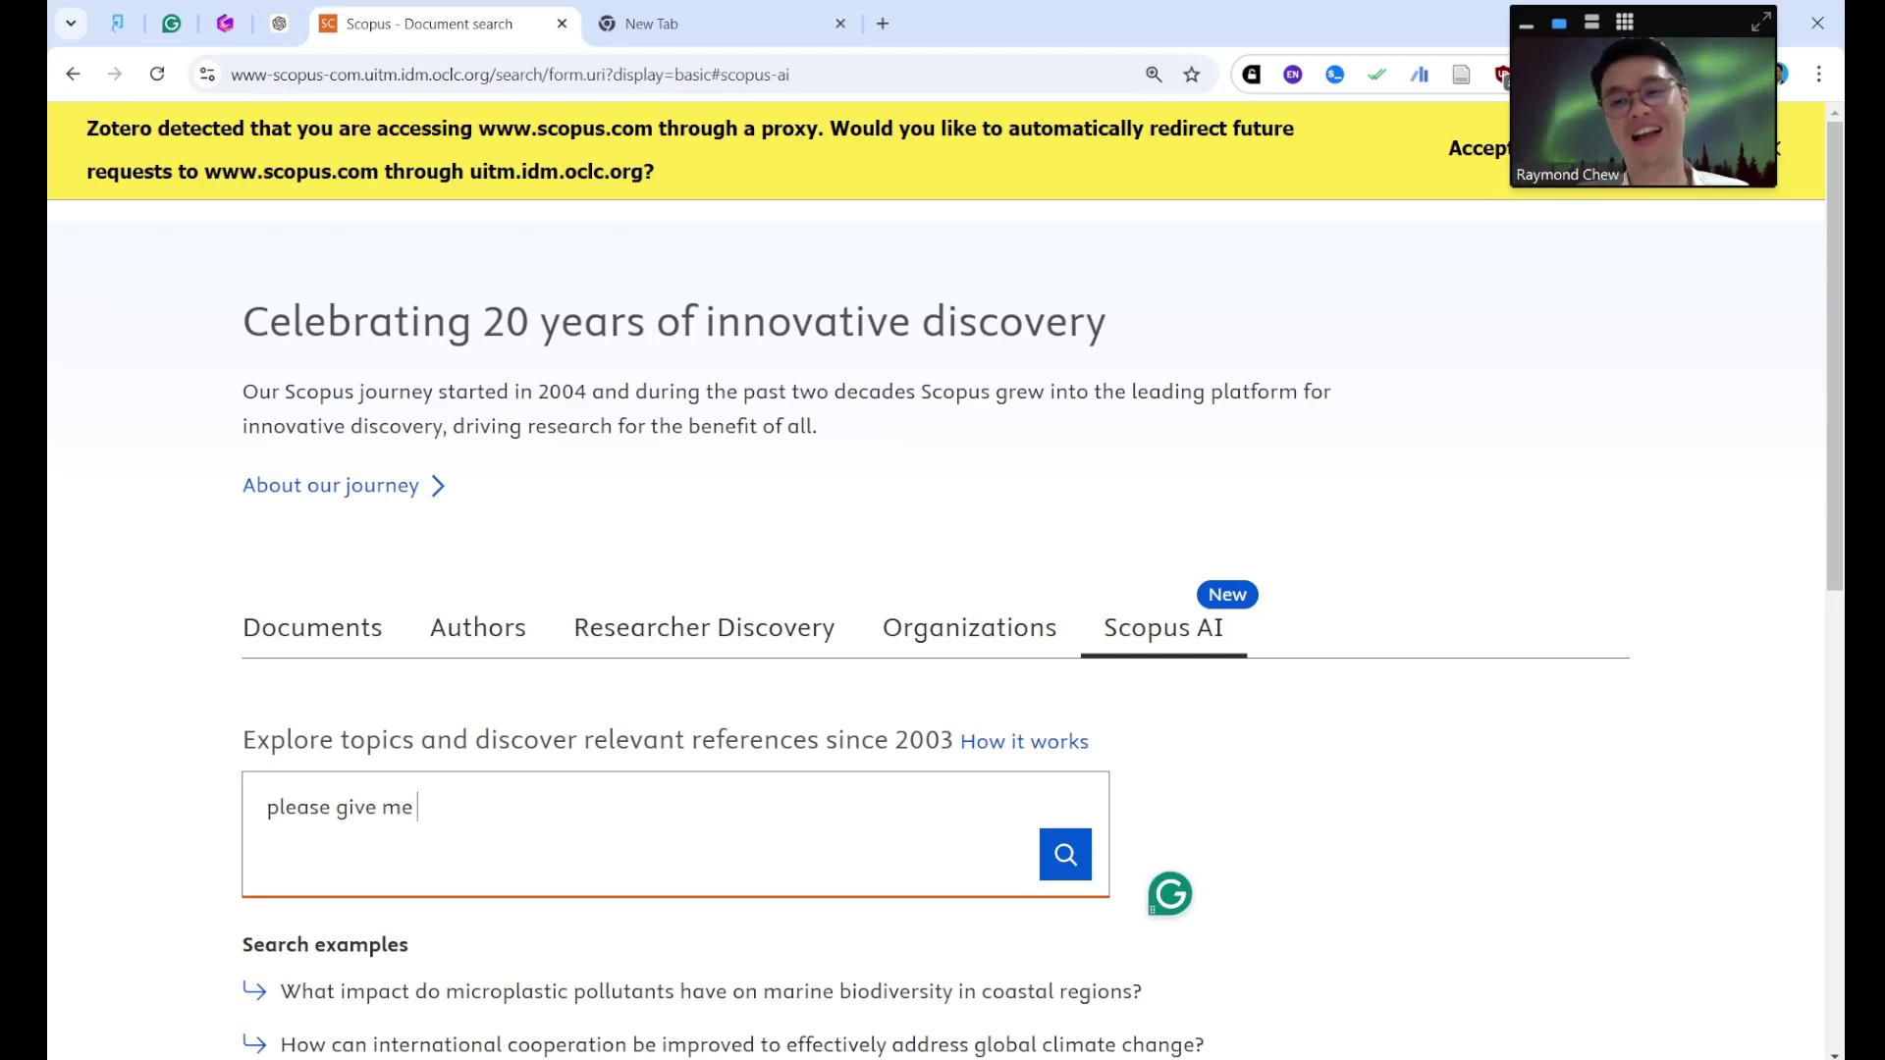
type("10 articl")
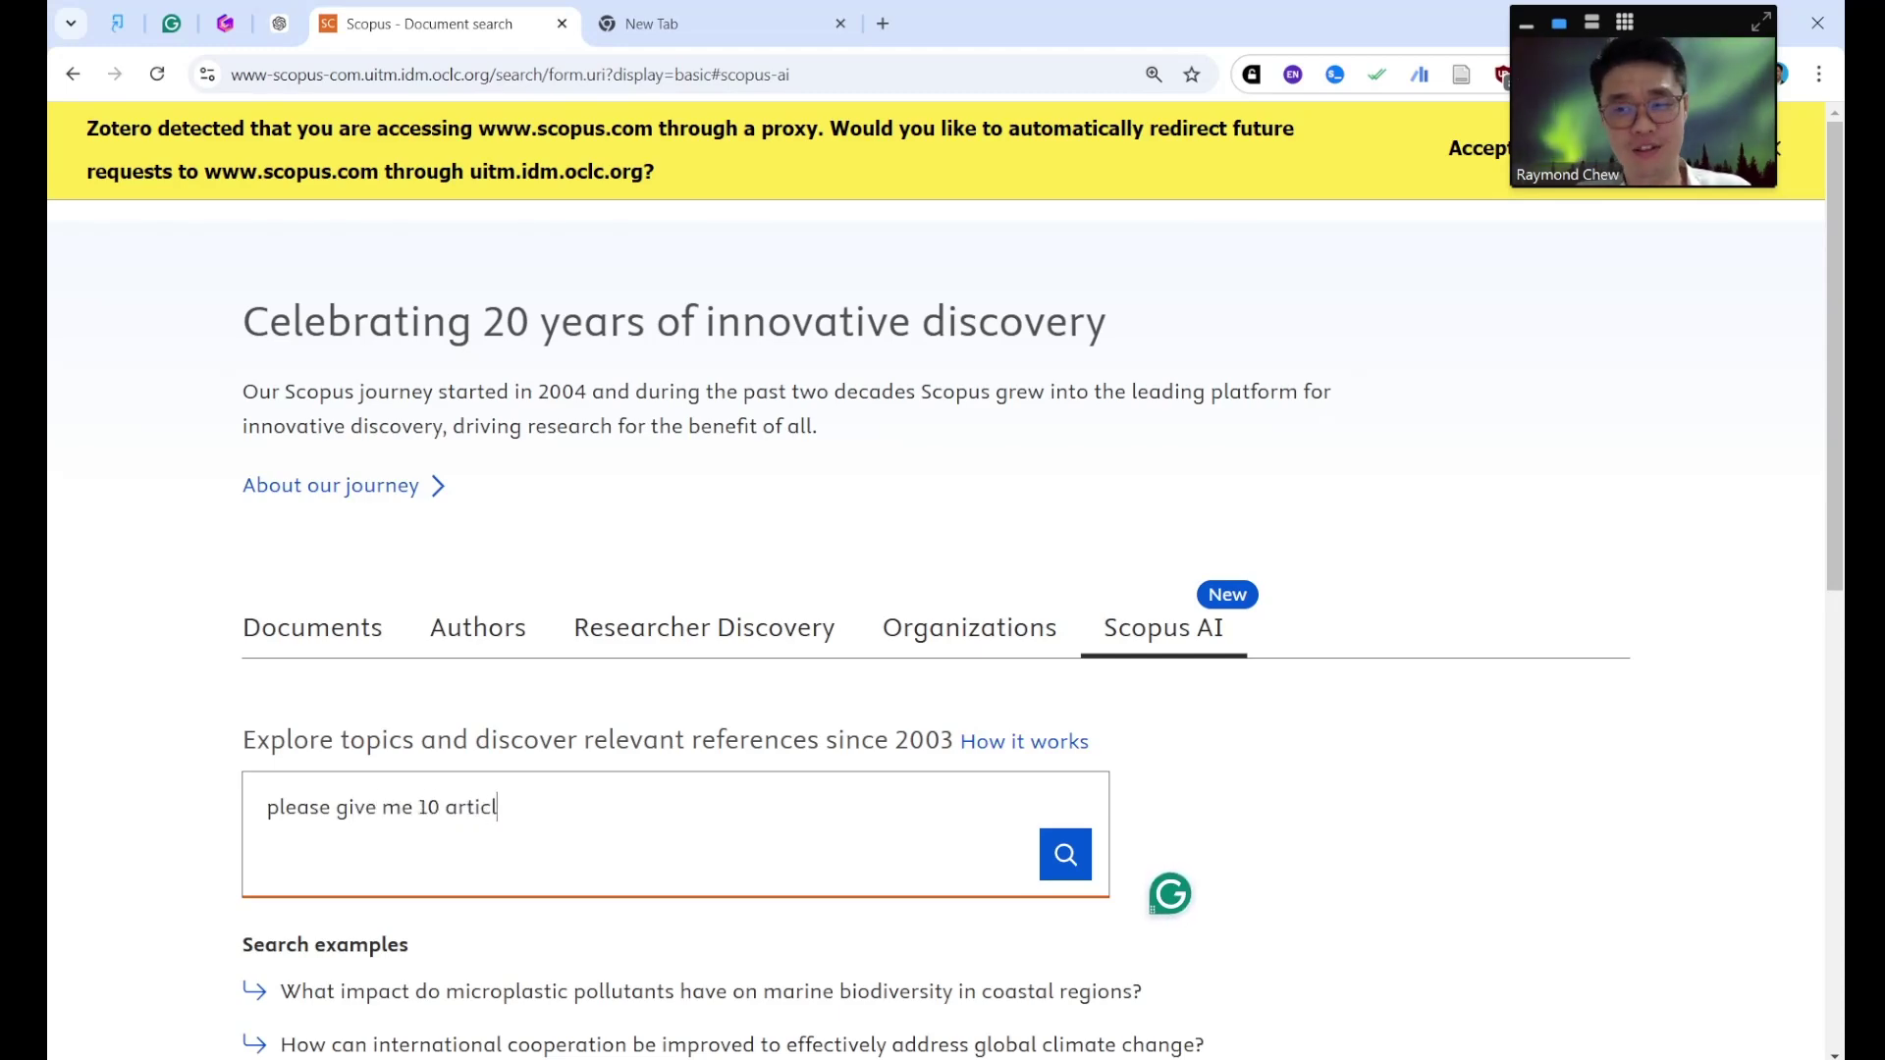
type("es")
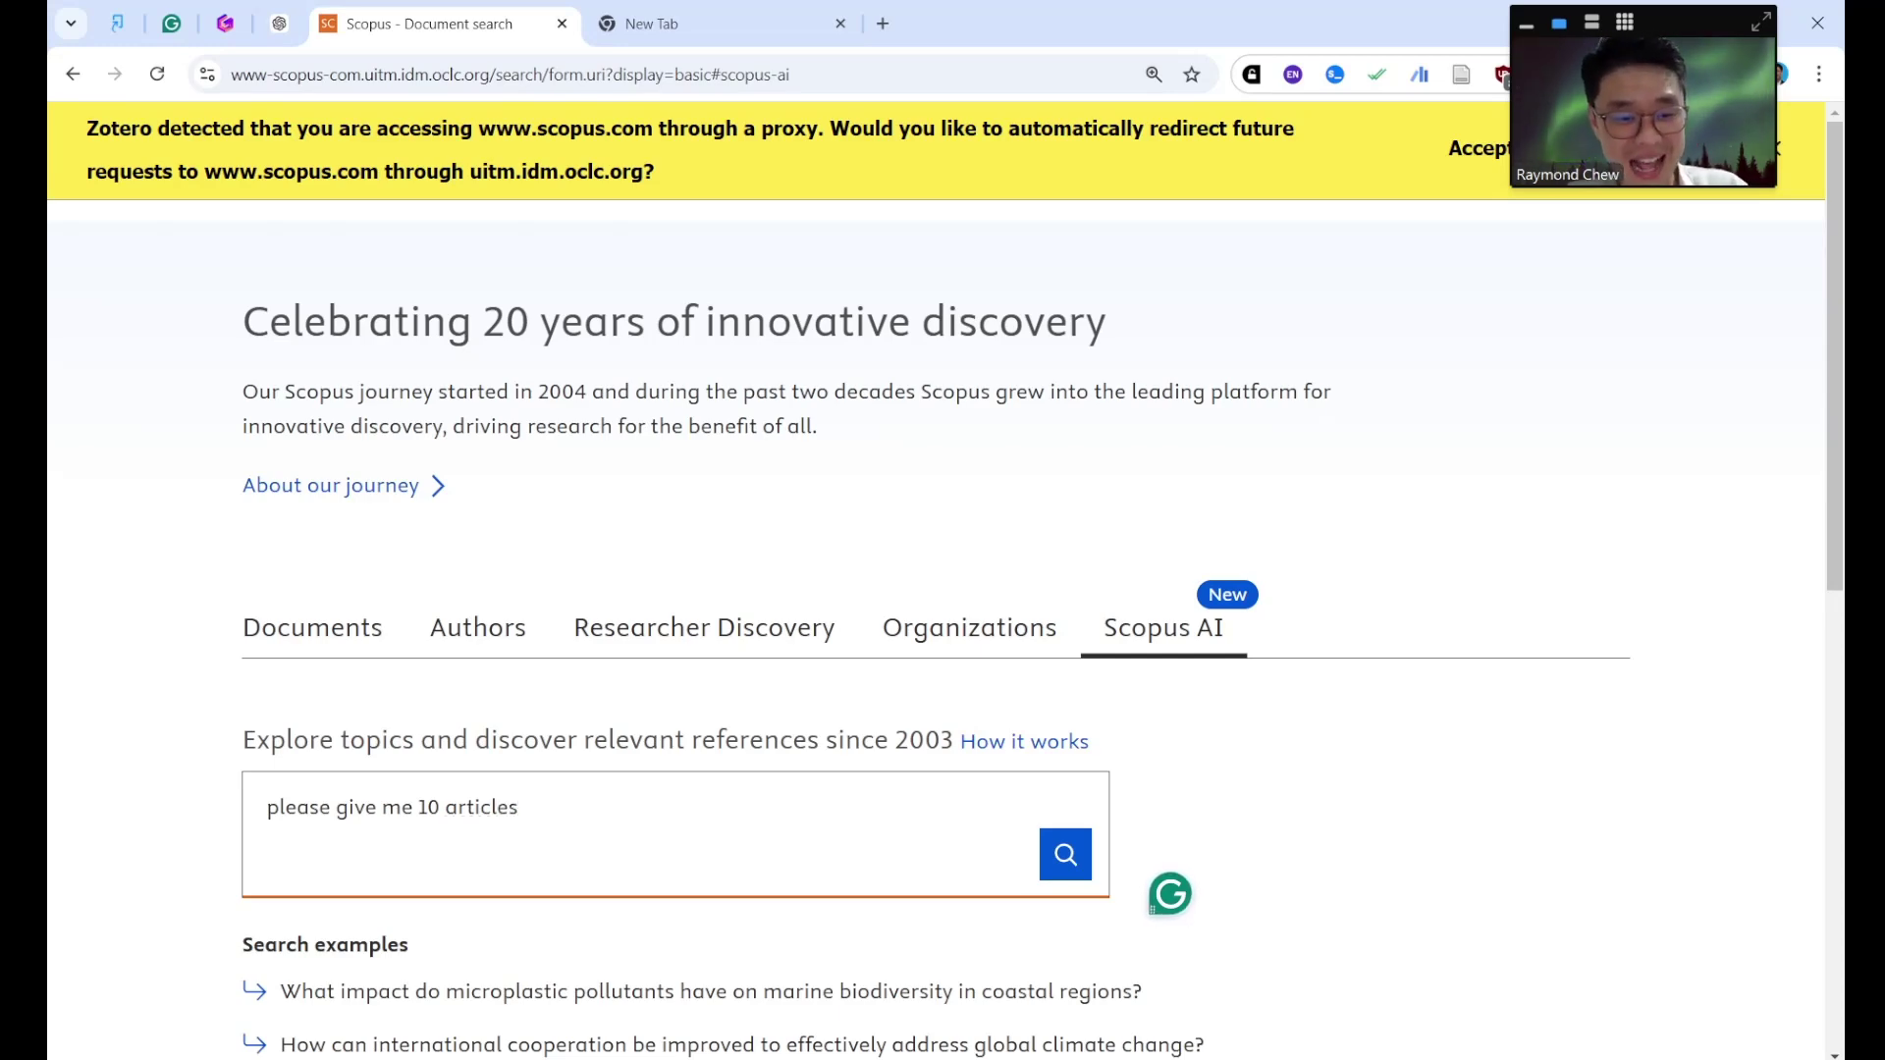
type(" that d")
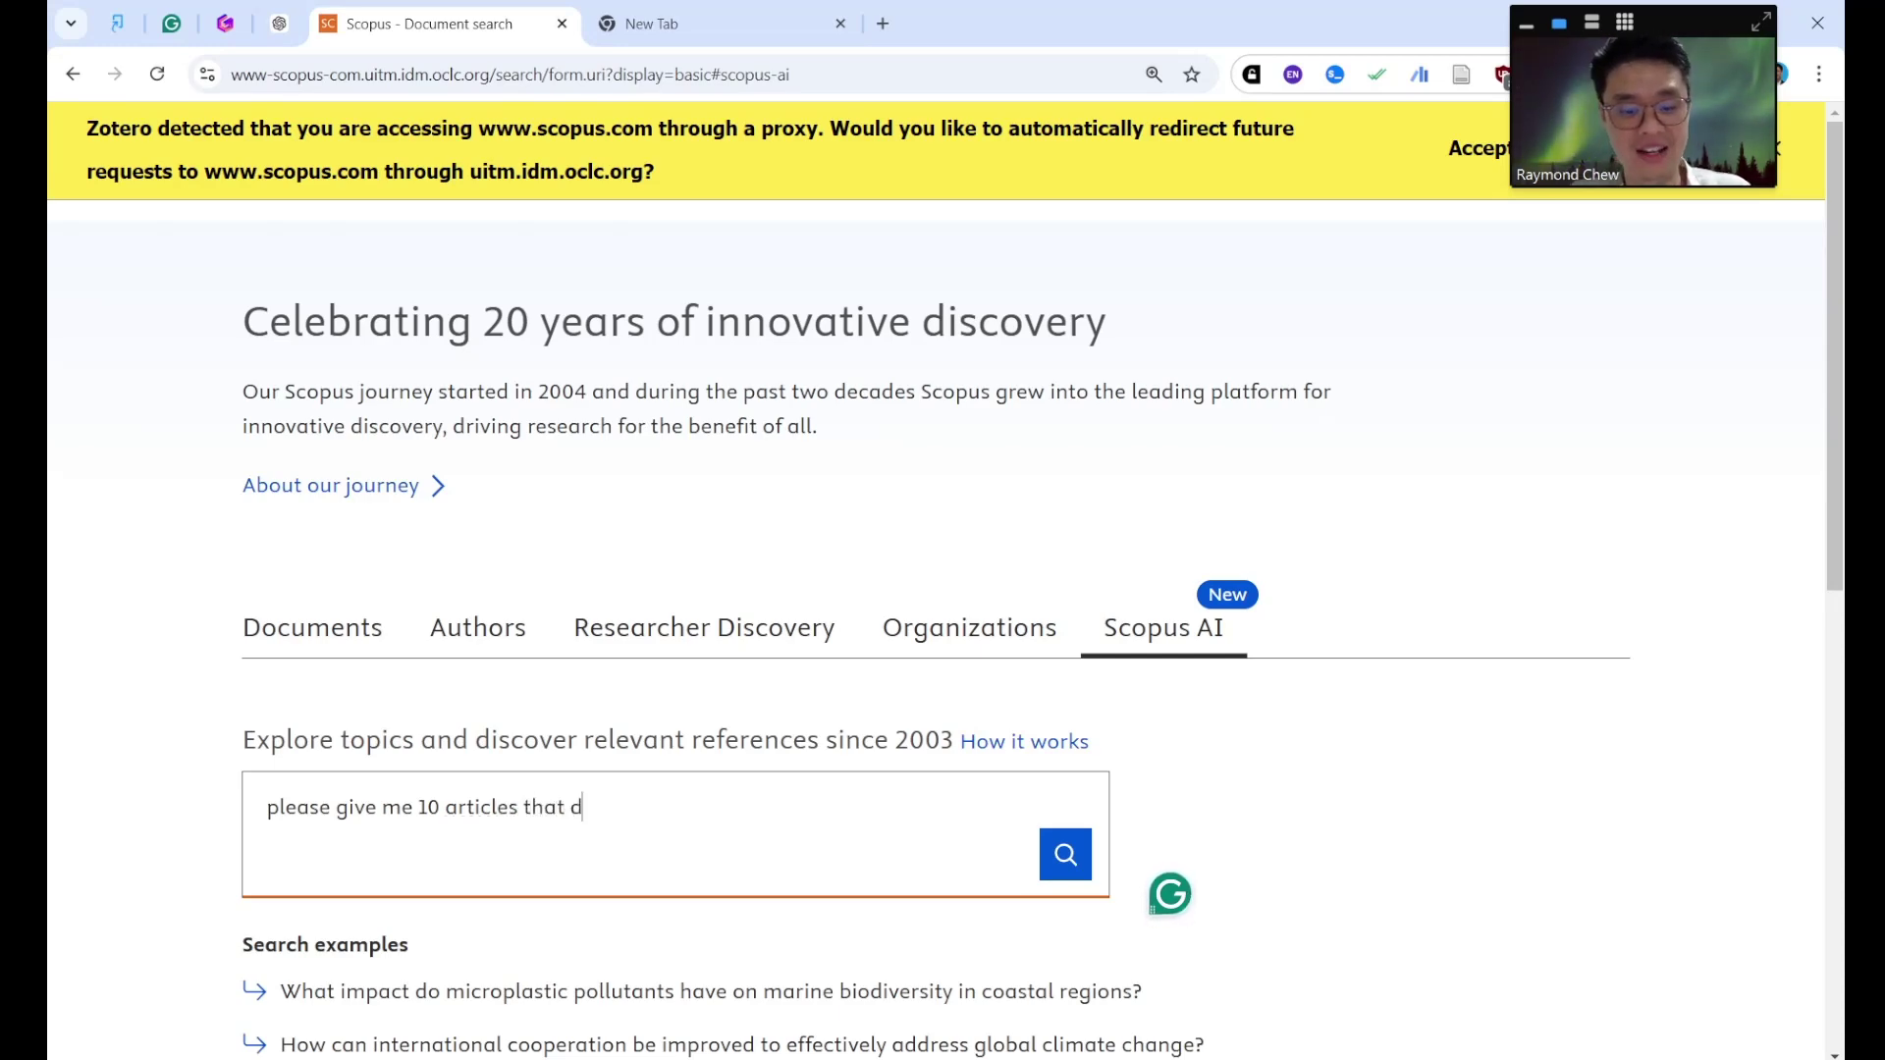
type("iscuss about ")
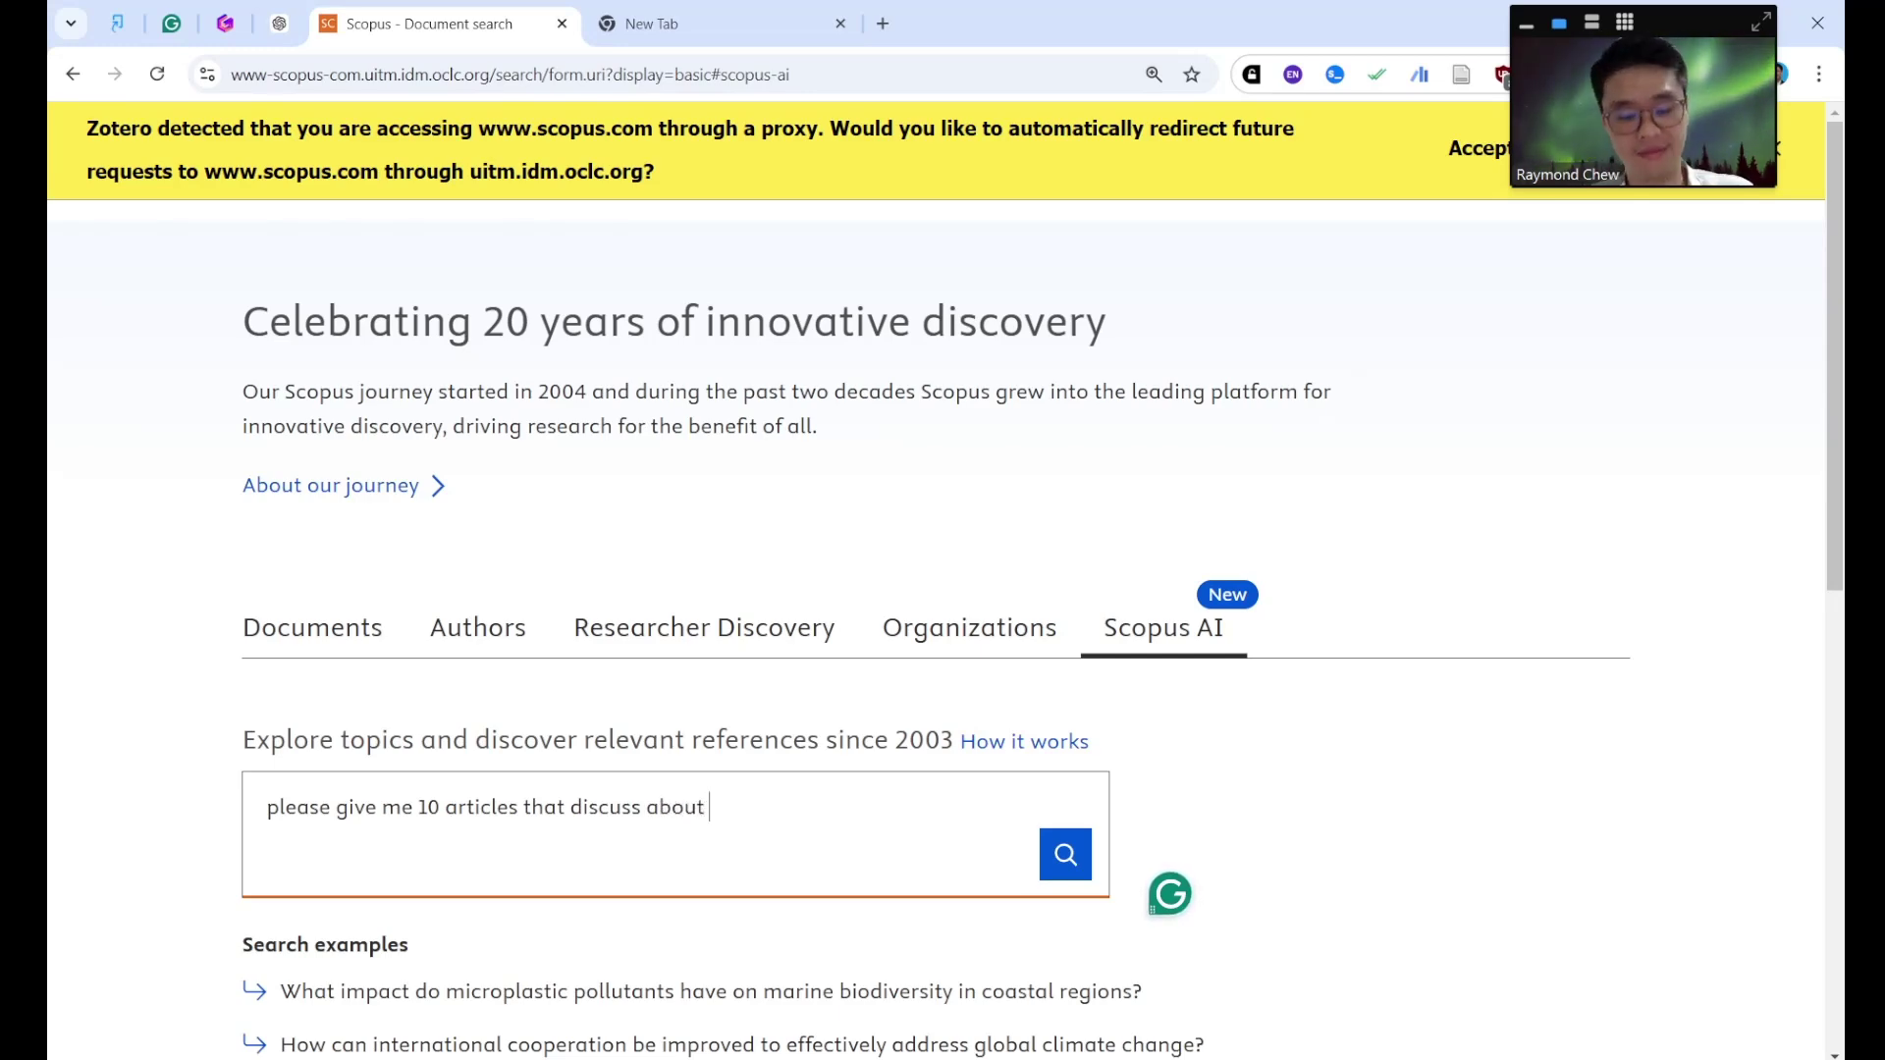
Continue the question with "the strength and weakness of using virtual reality in programming learning", accepting the suggested spelling of "strength".
type("the")
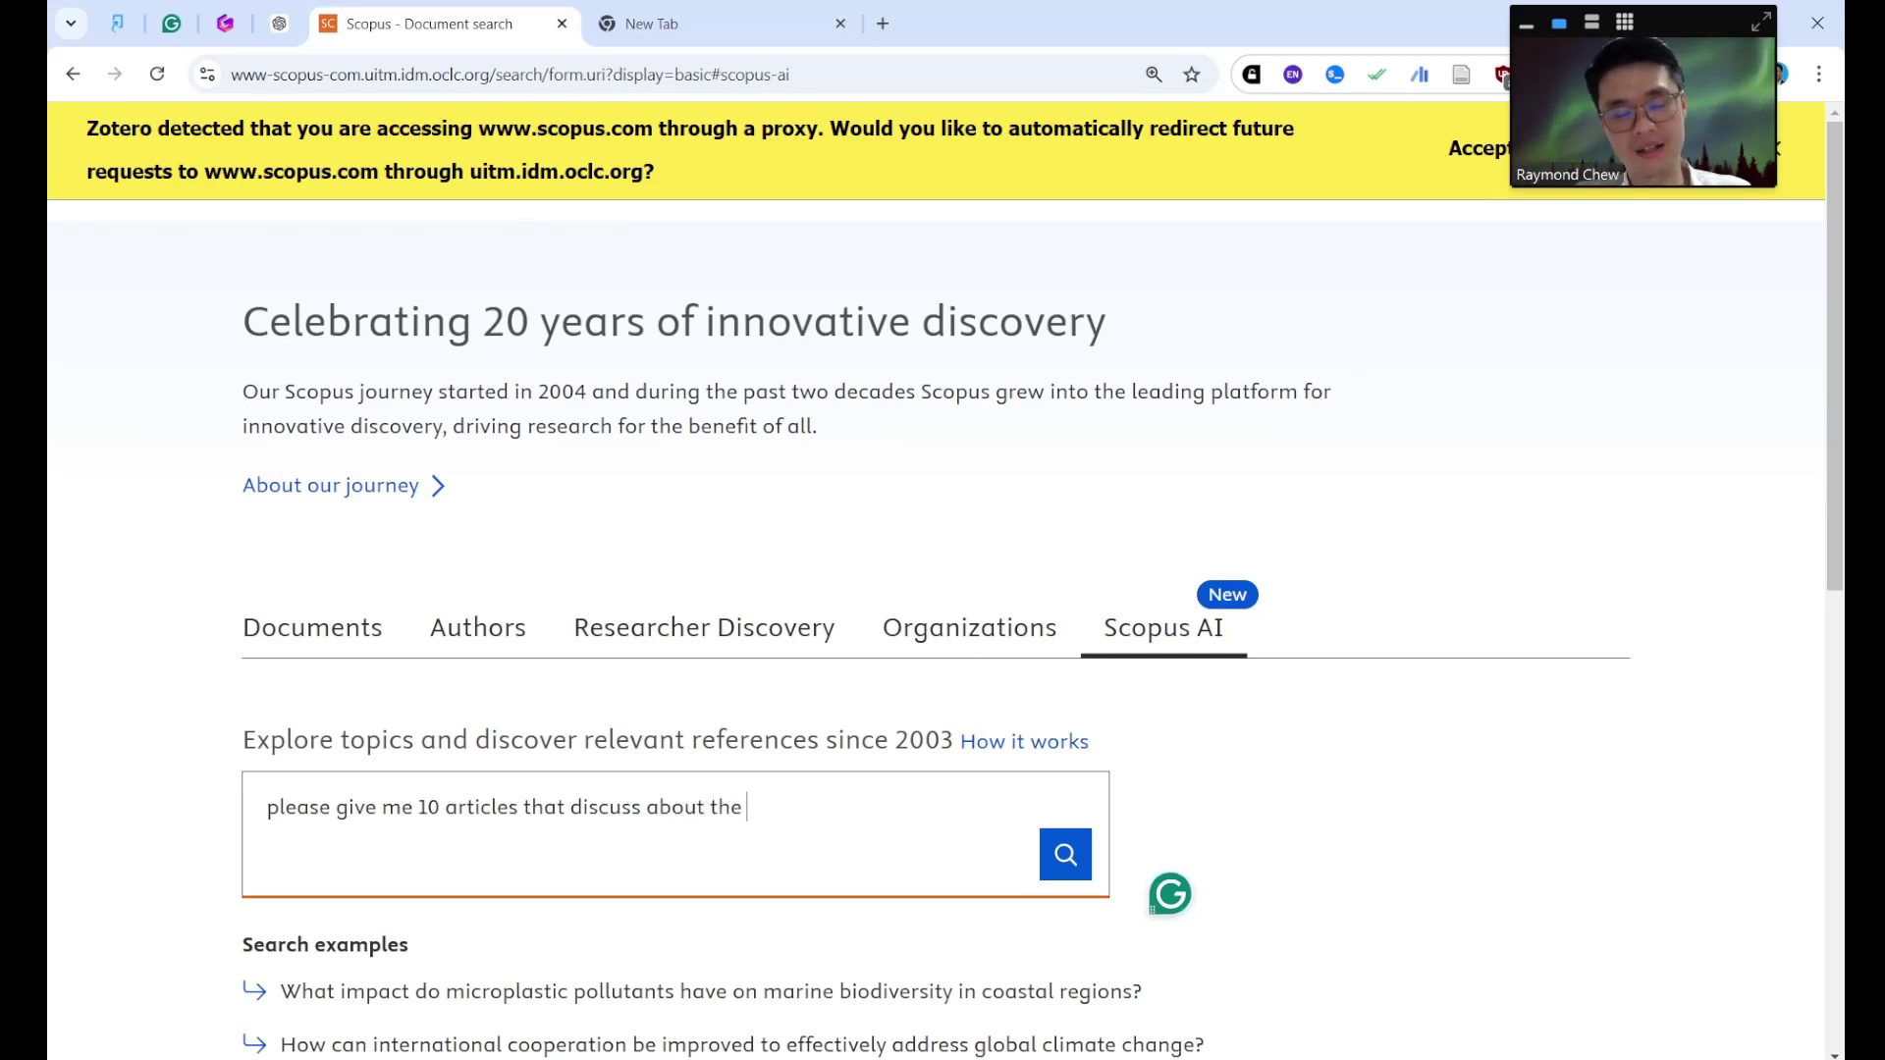
type(" st")
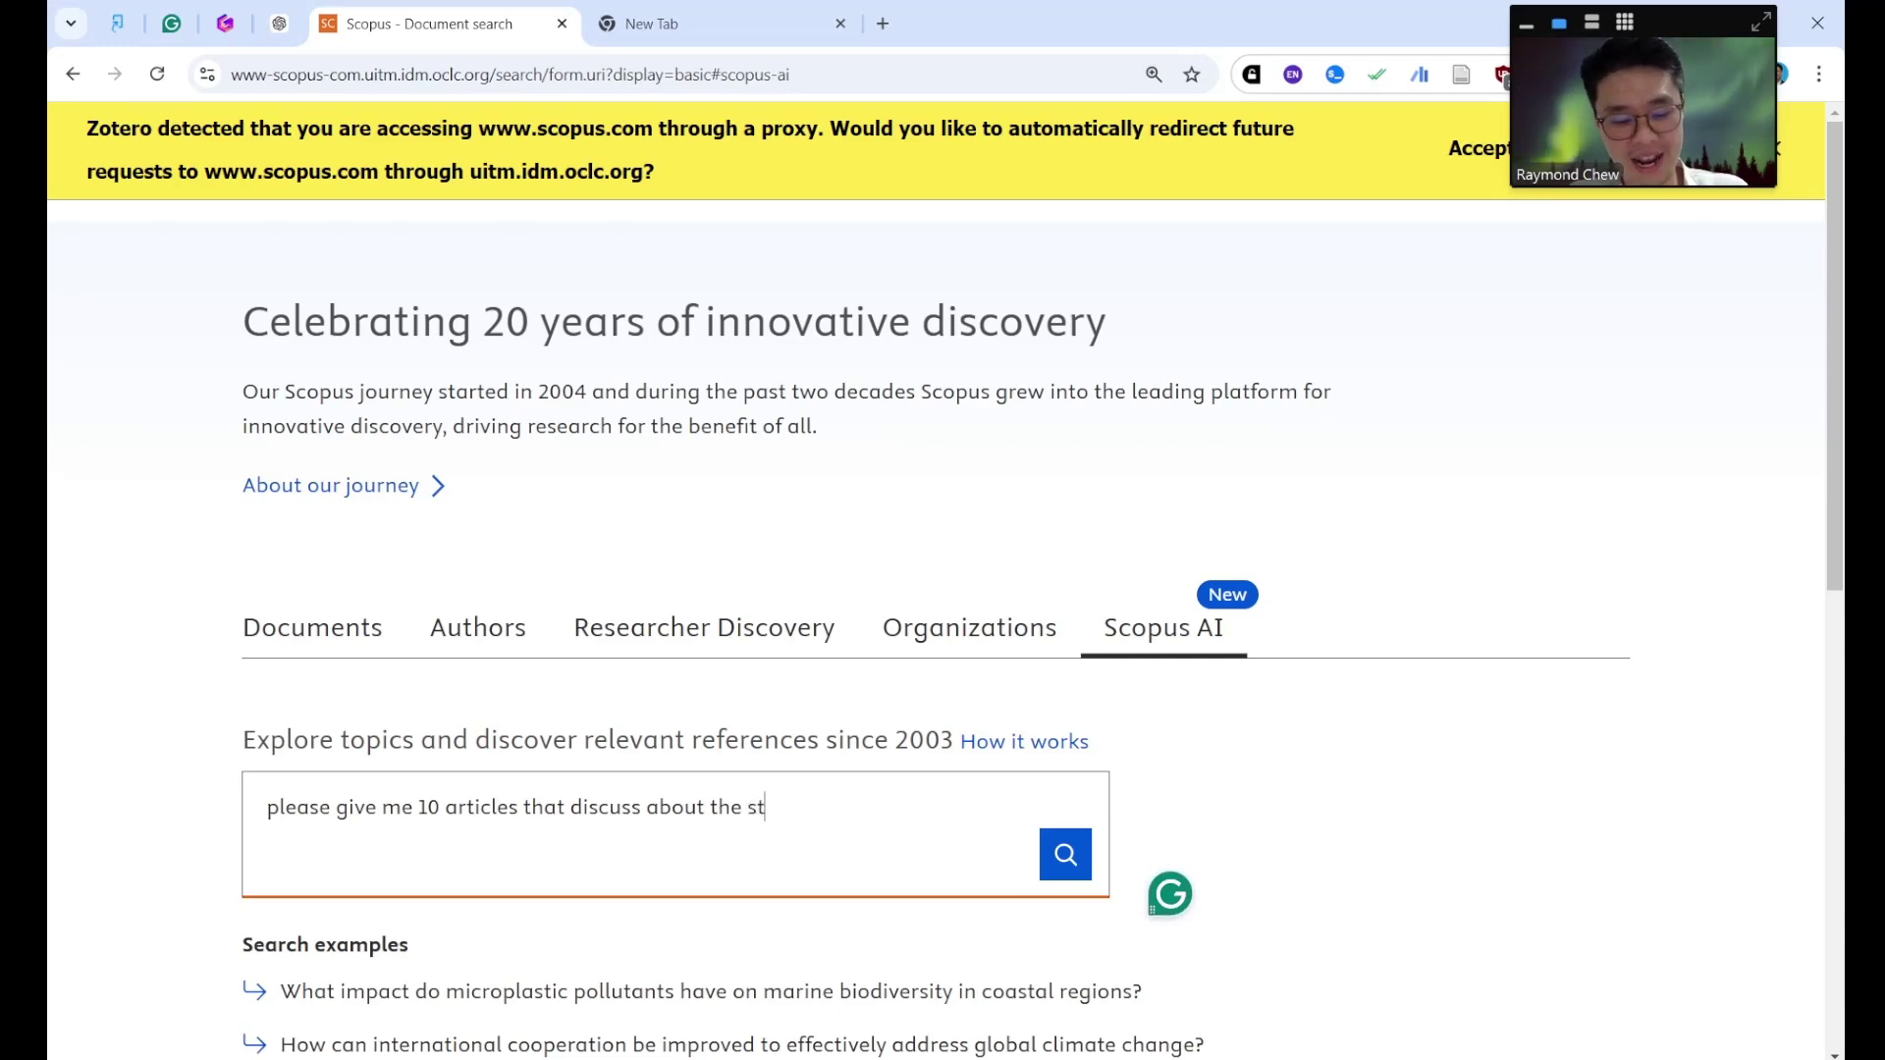
type("renght and ")
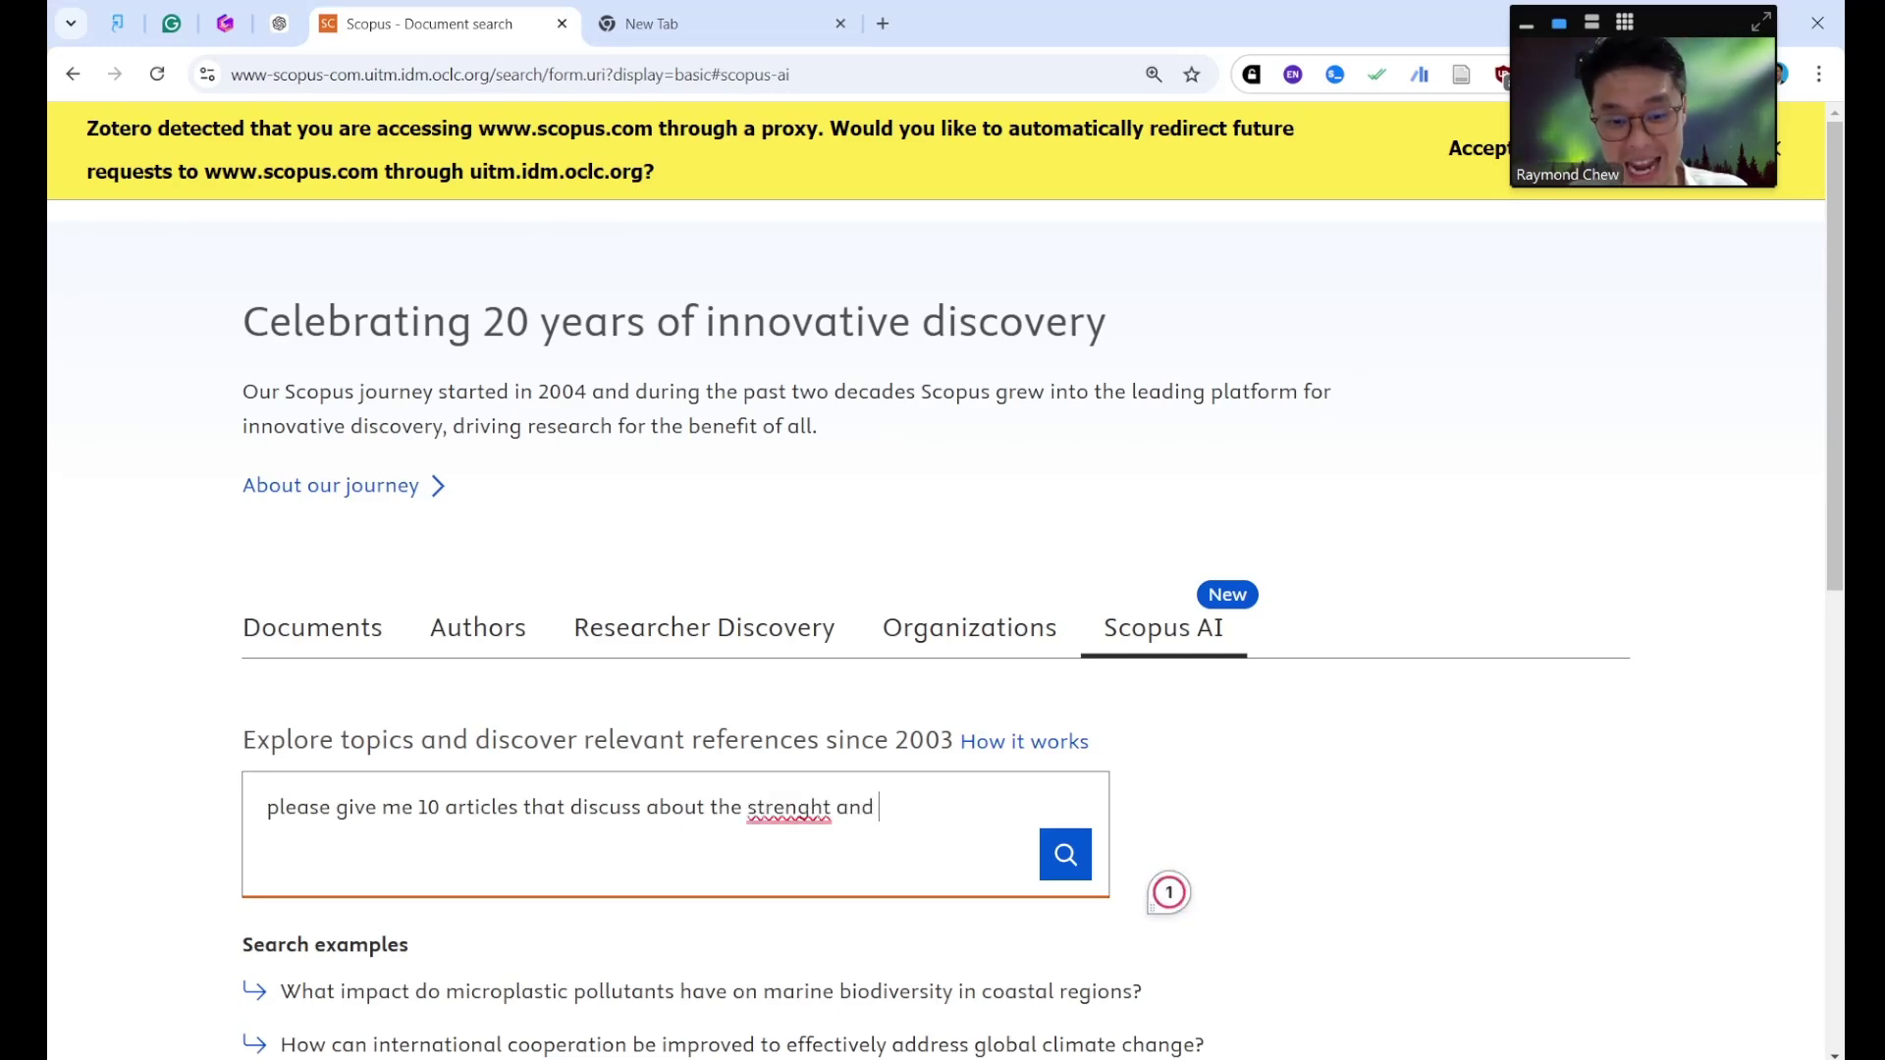
type("weakne")
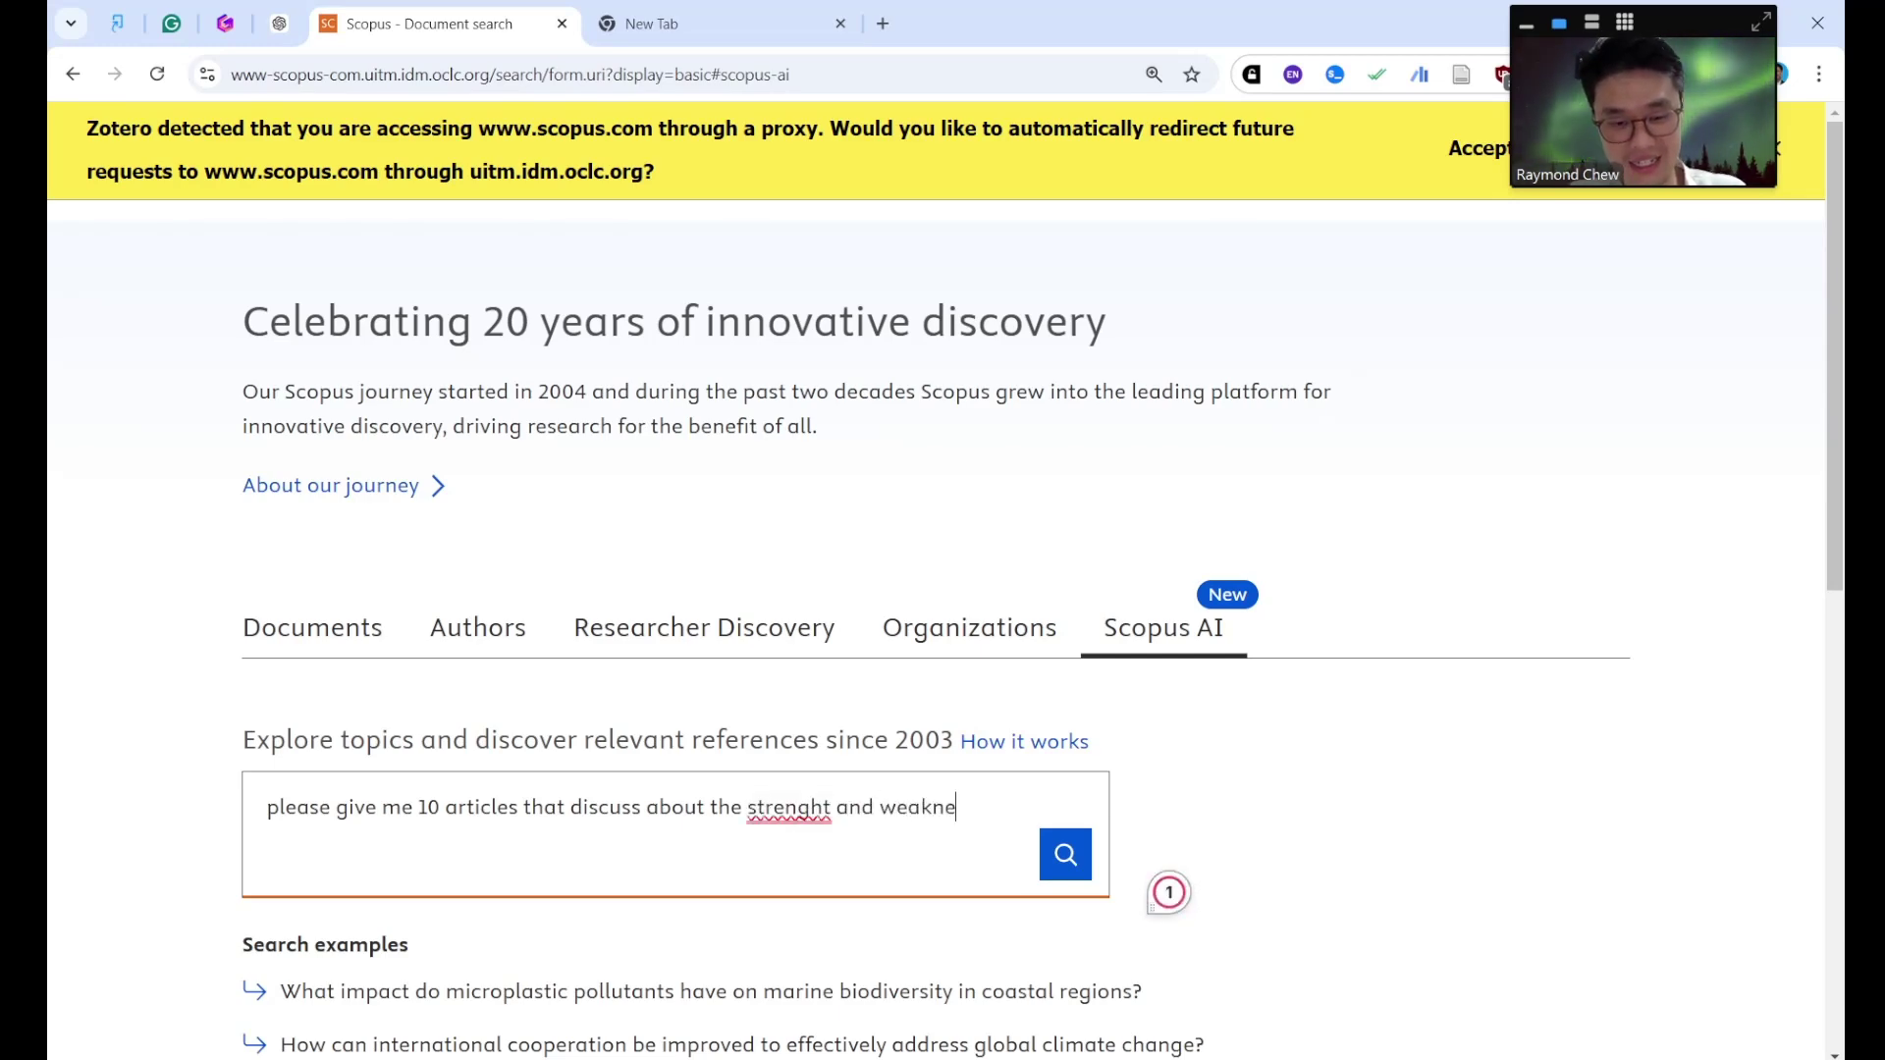
type("ss of usin")
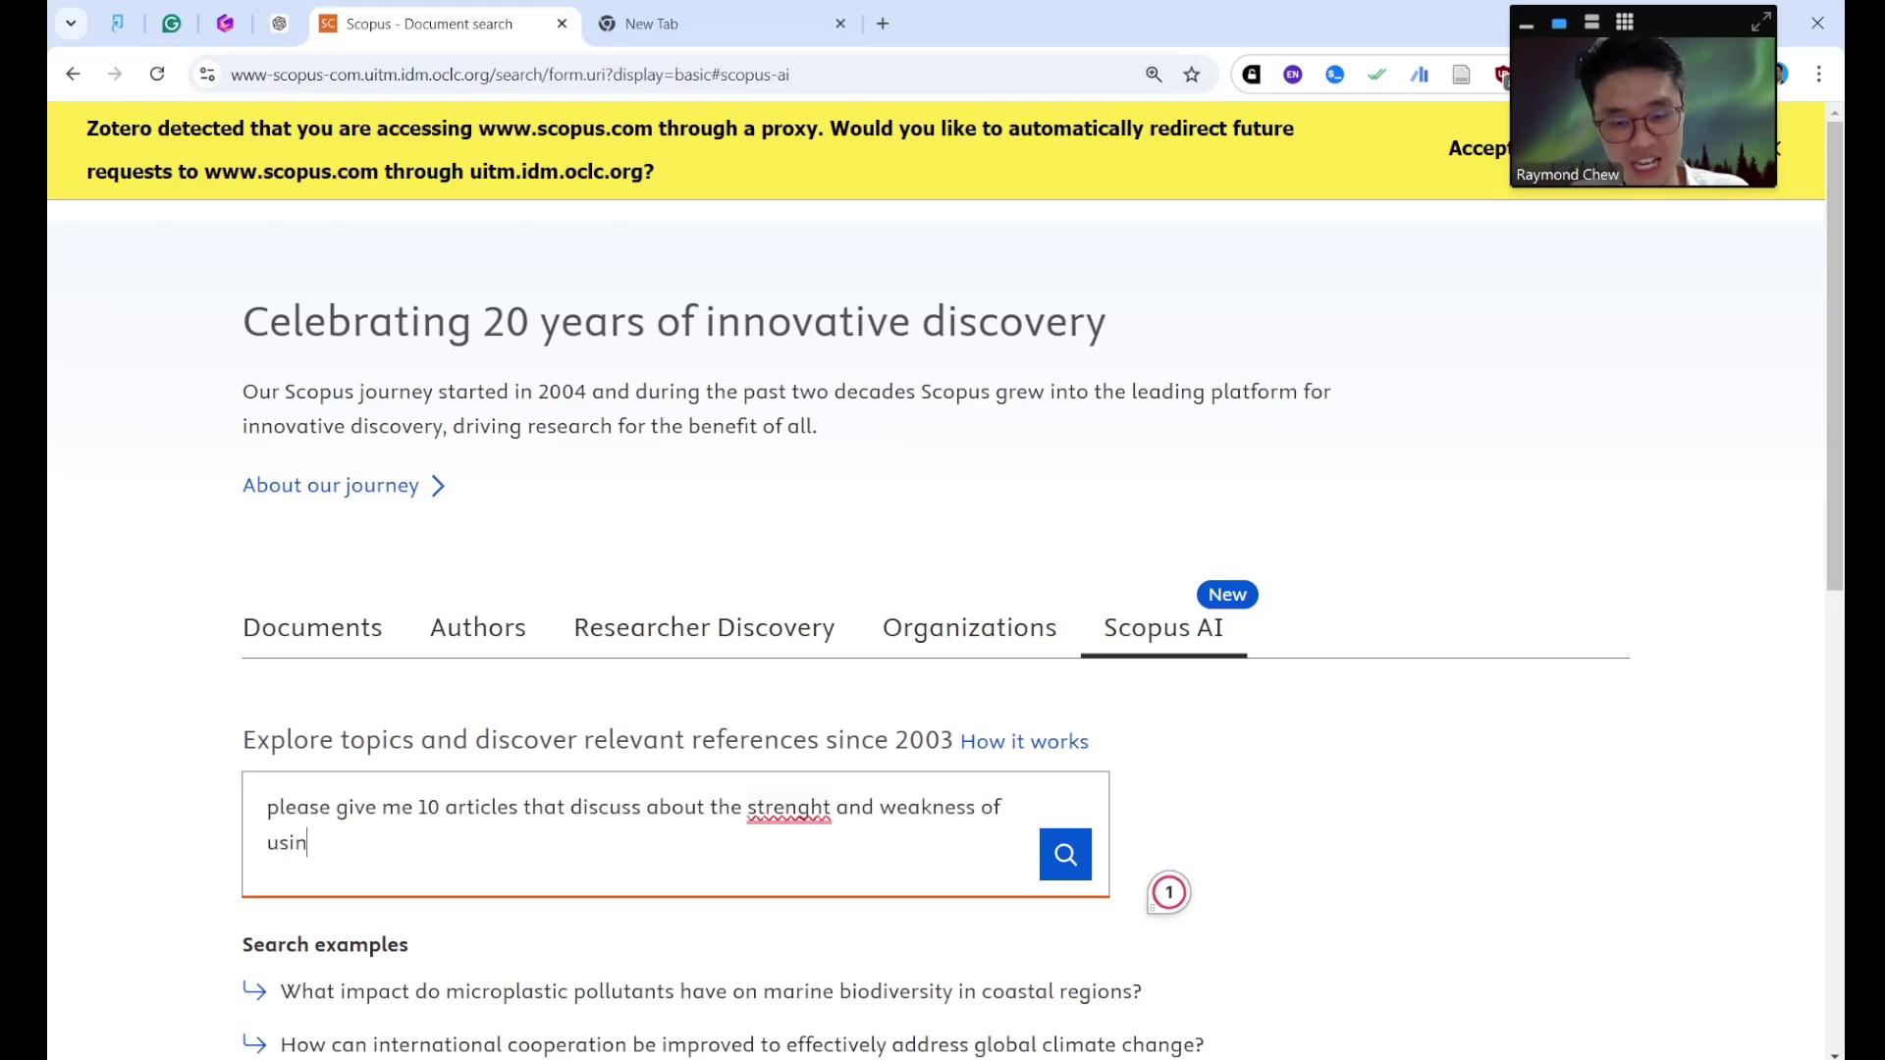
type("g virtual re")
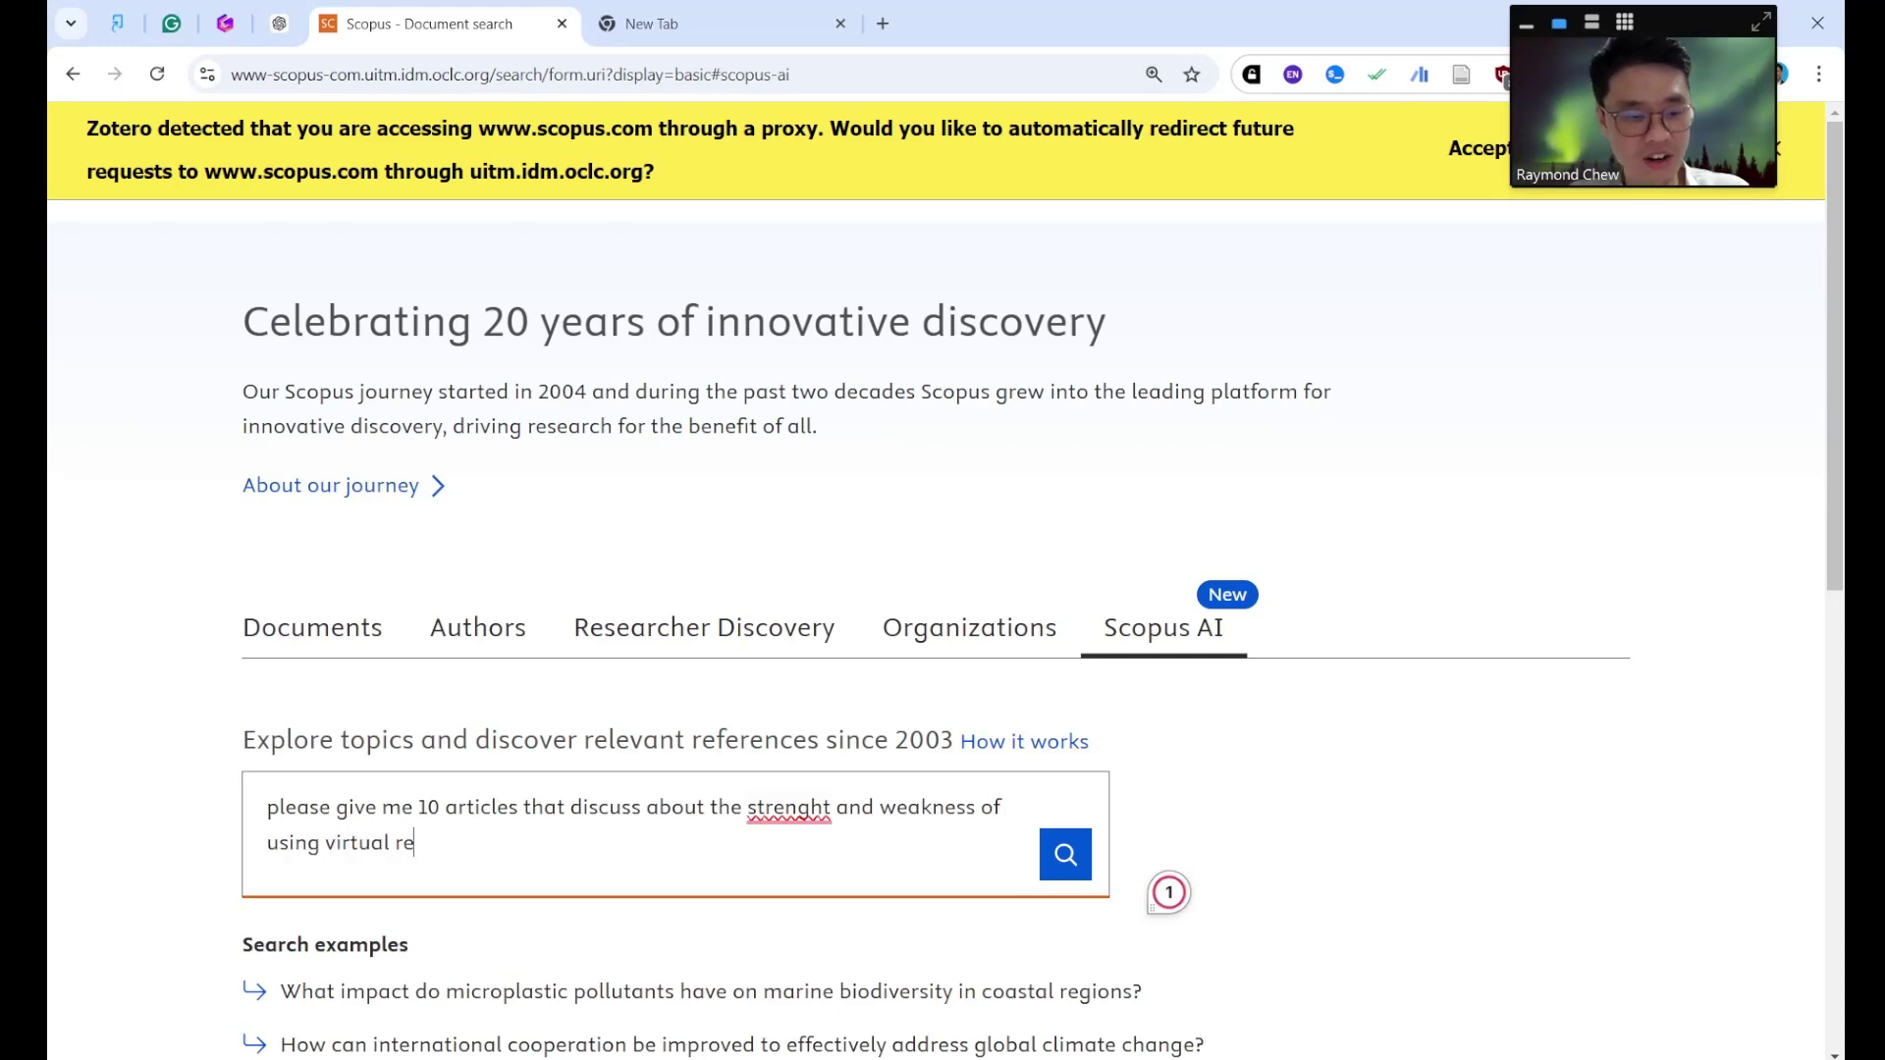
type("ality in ")
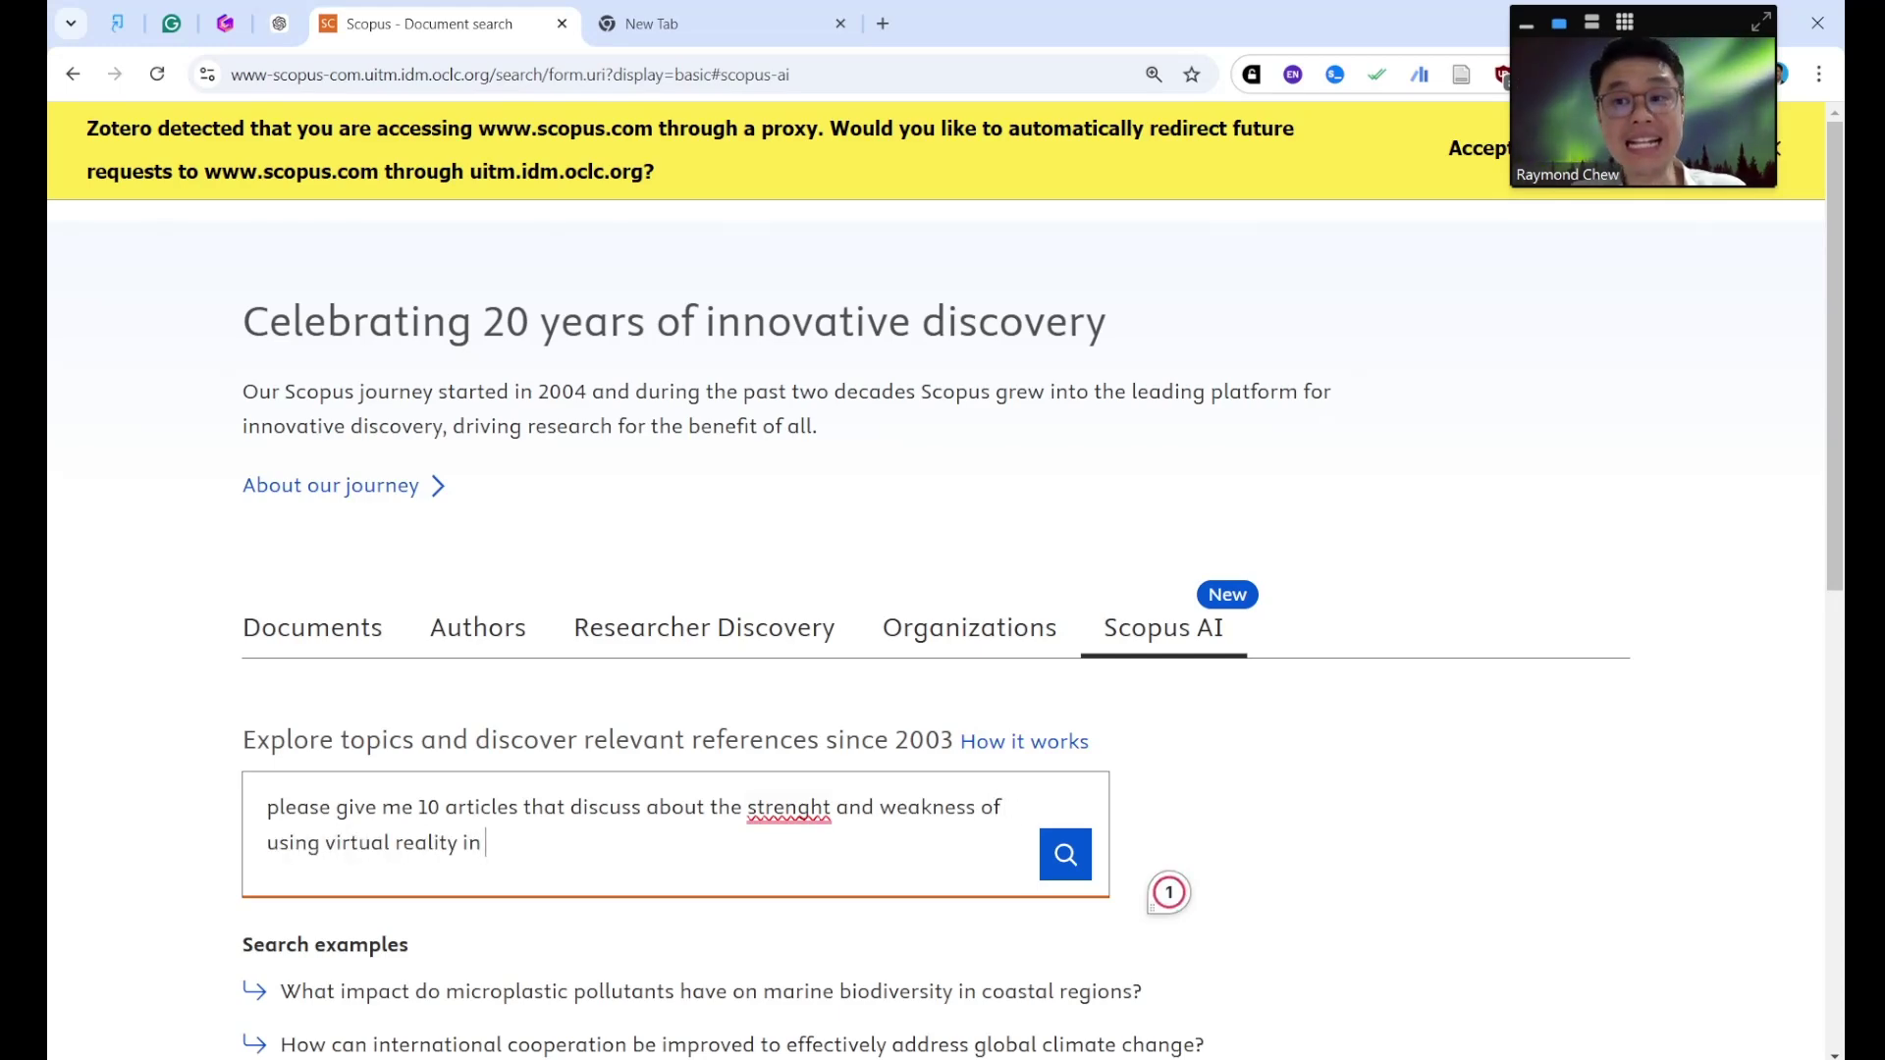
type("pr")
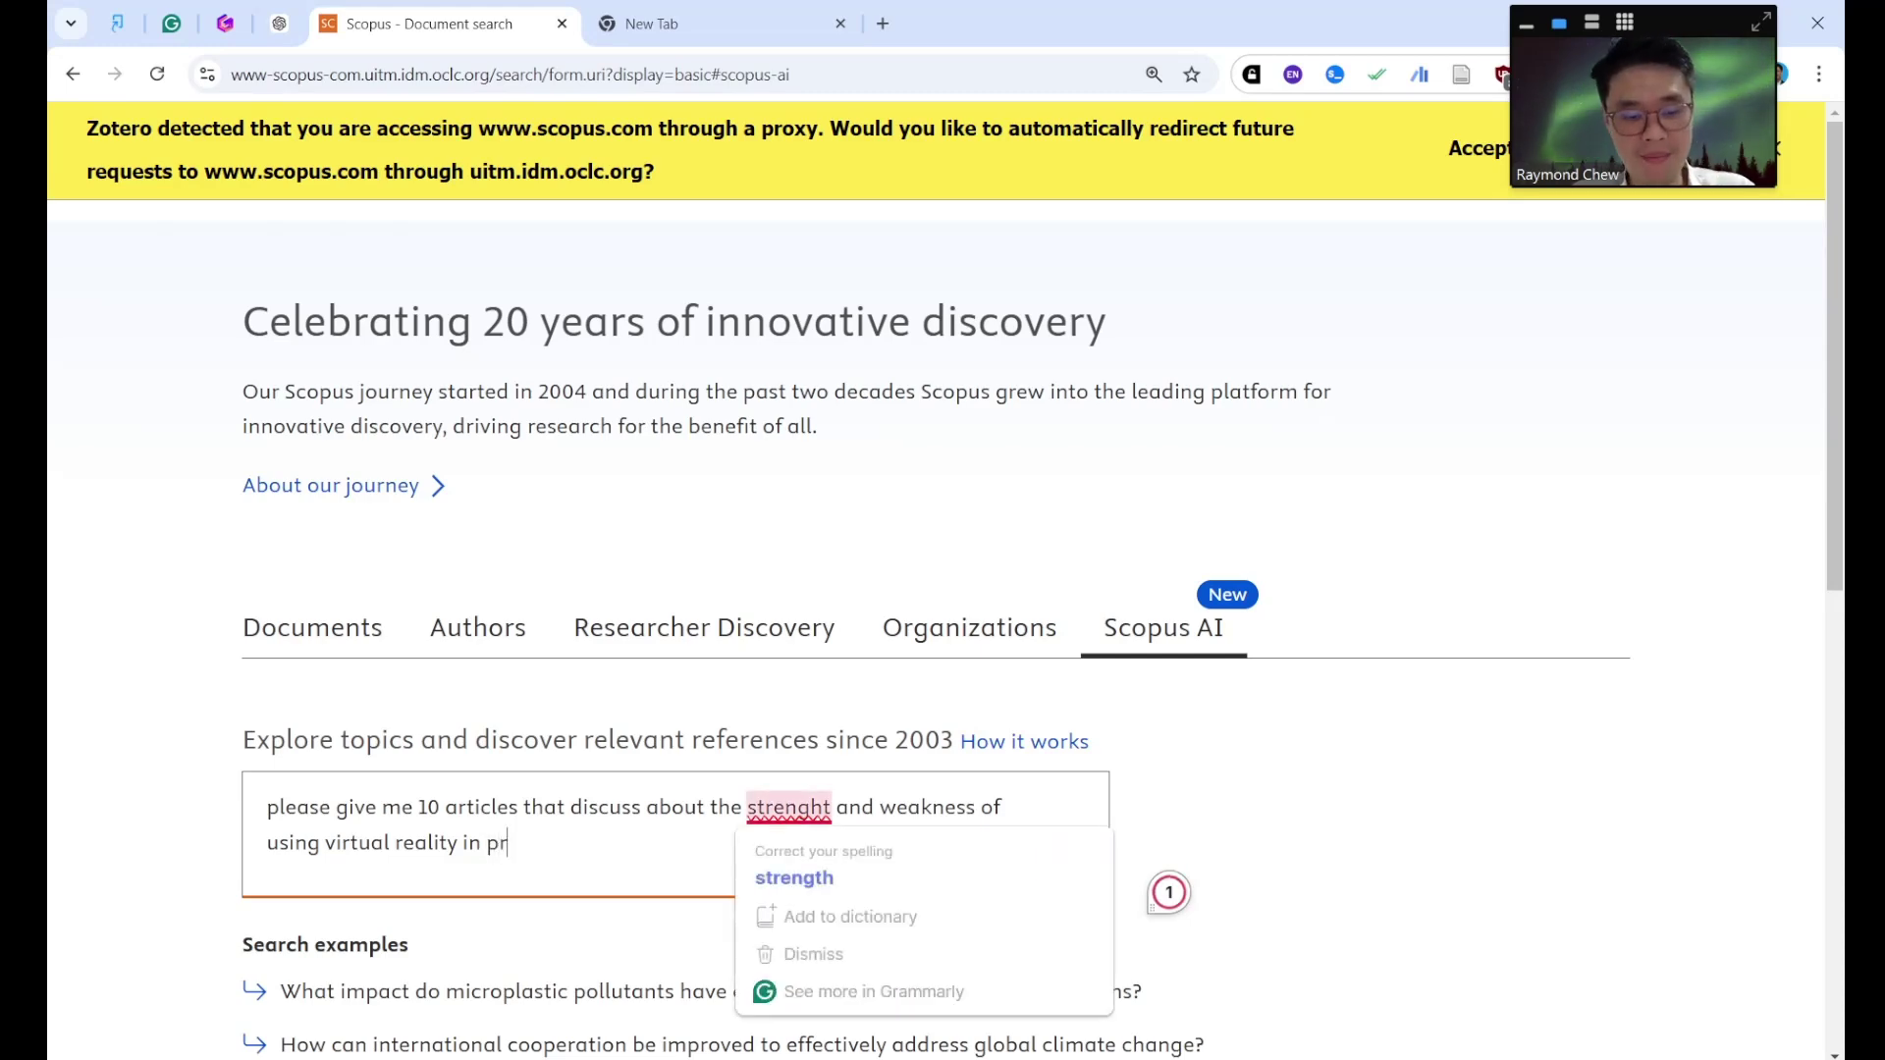
type("ogramming learning")
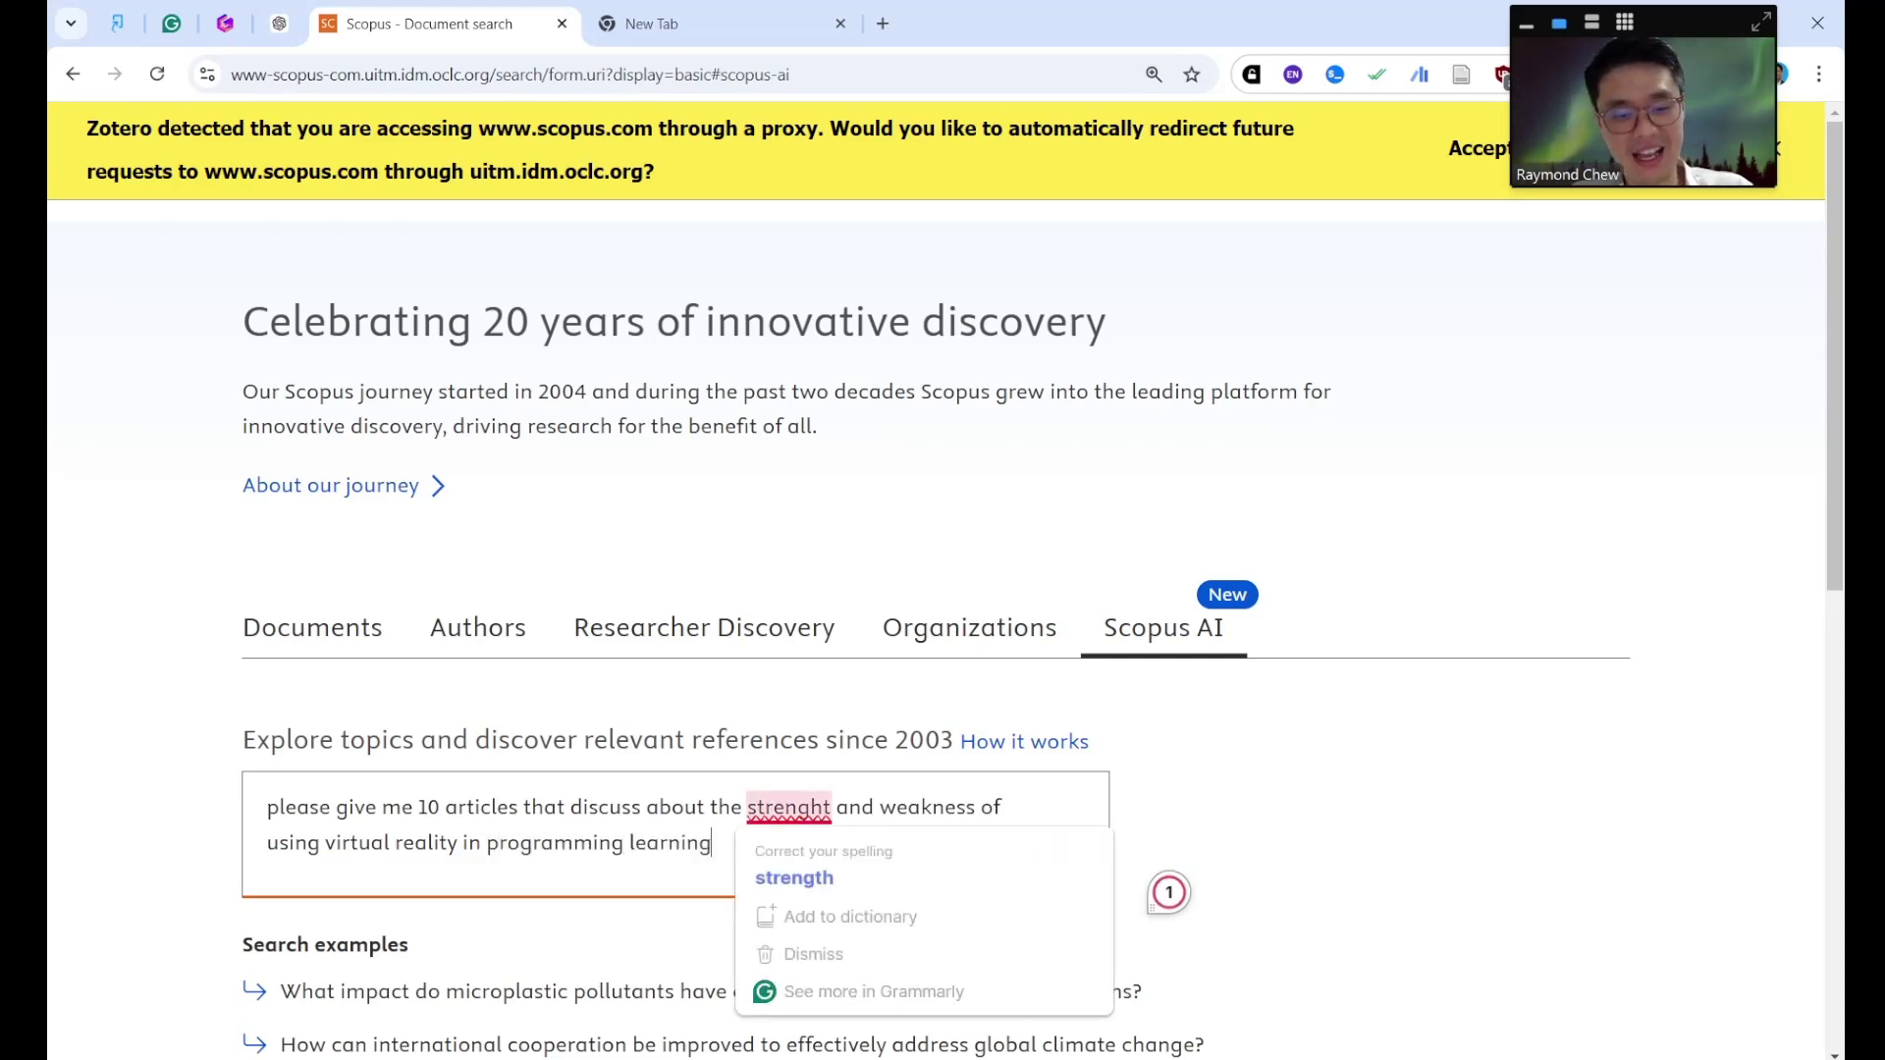
left_click(794, 877)
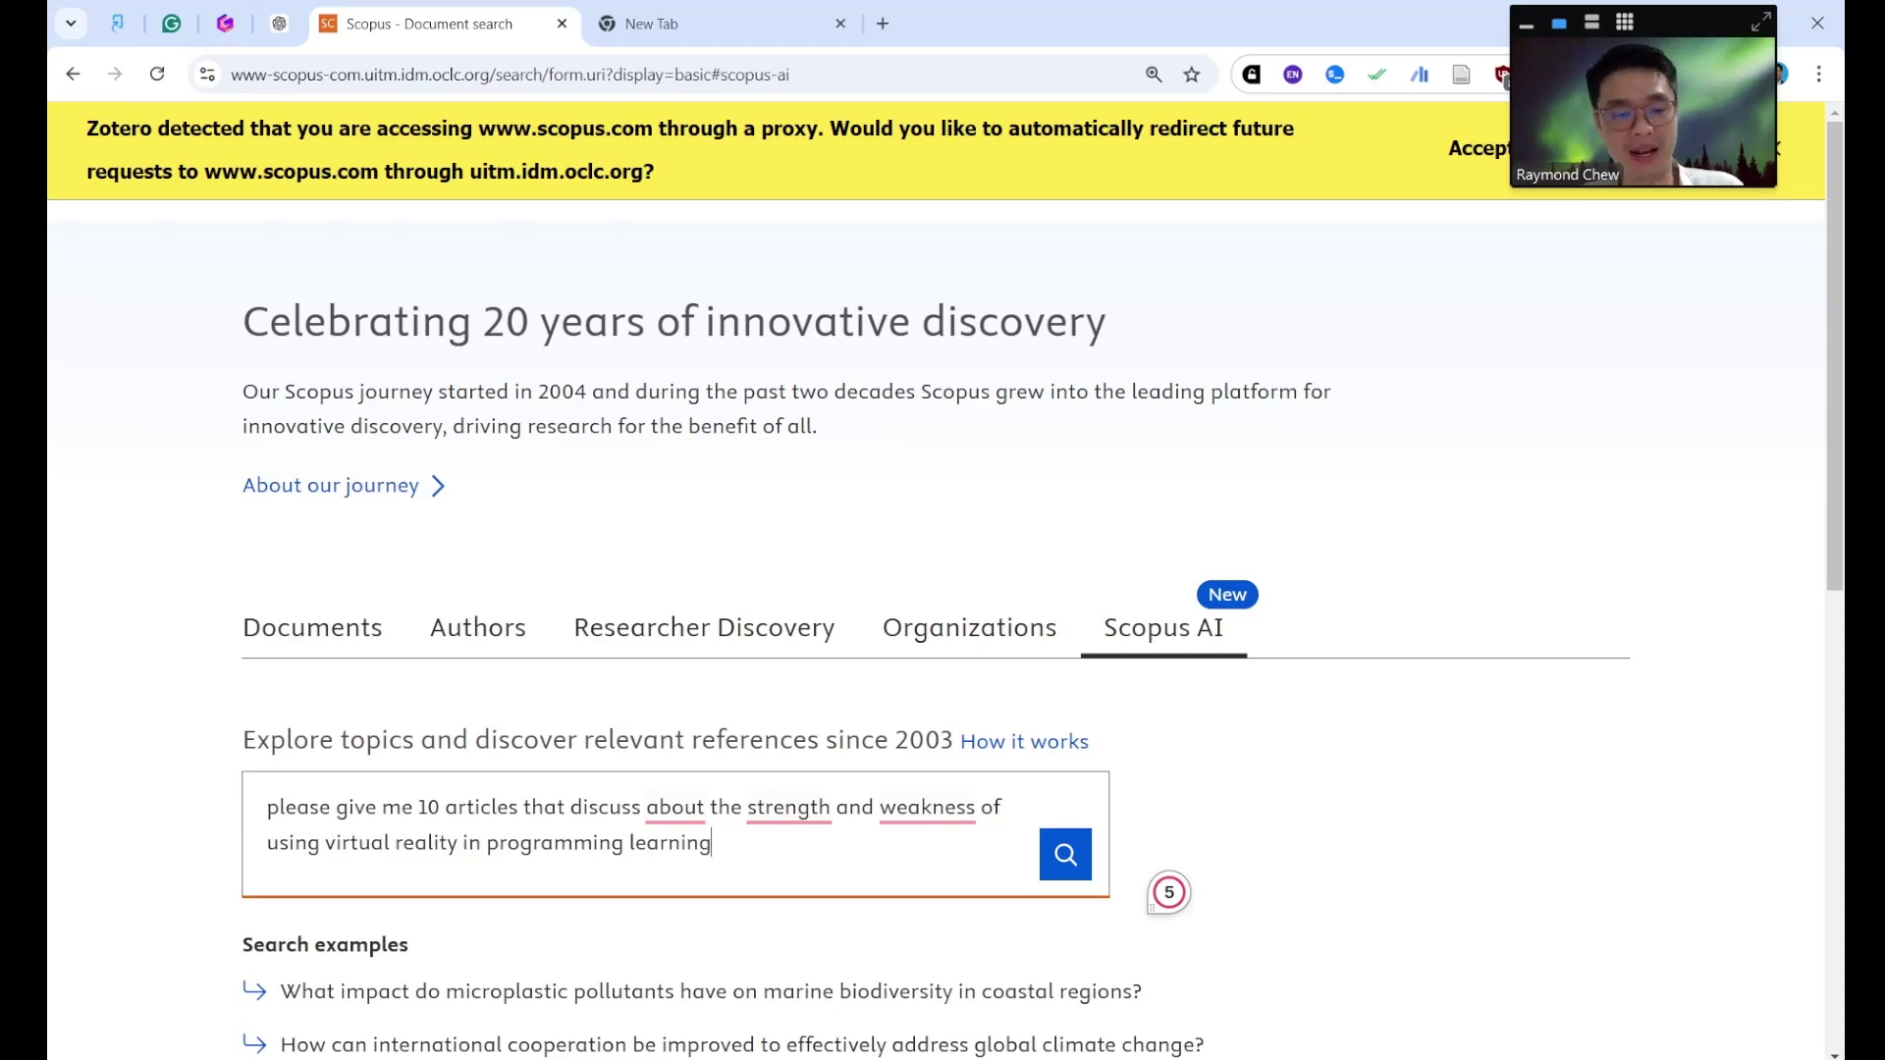
Add ", and give me recent articles from year 2020 to 2024" to the end of the question and submit it.
double_click(574, 842)
left_click(712, 843)
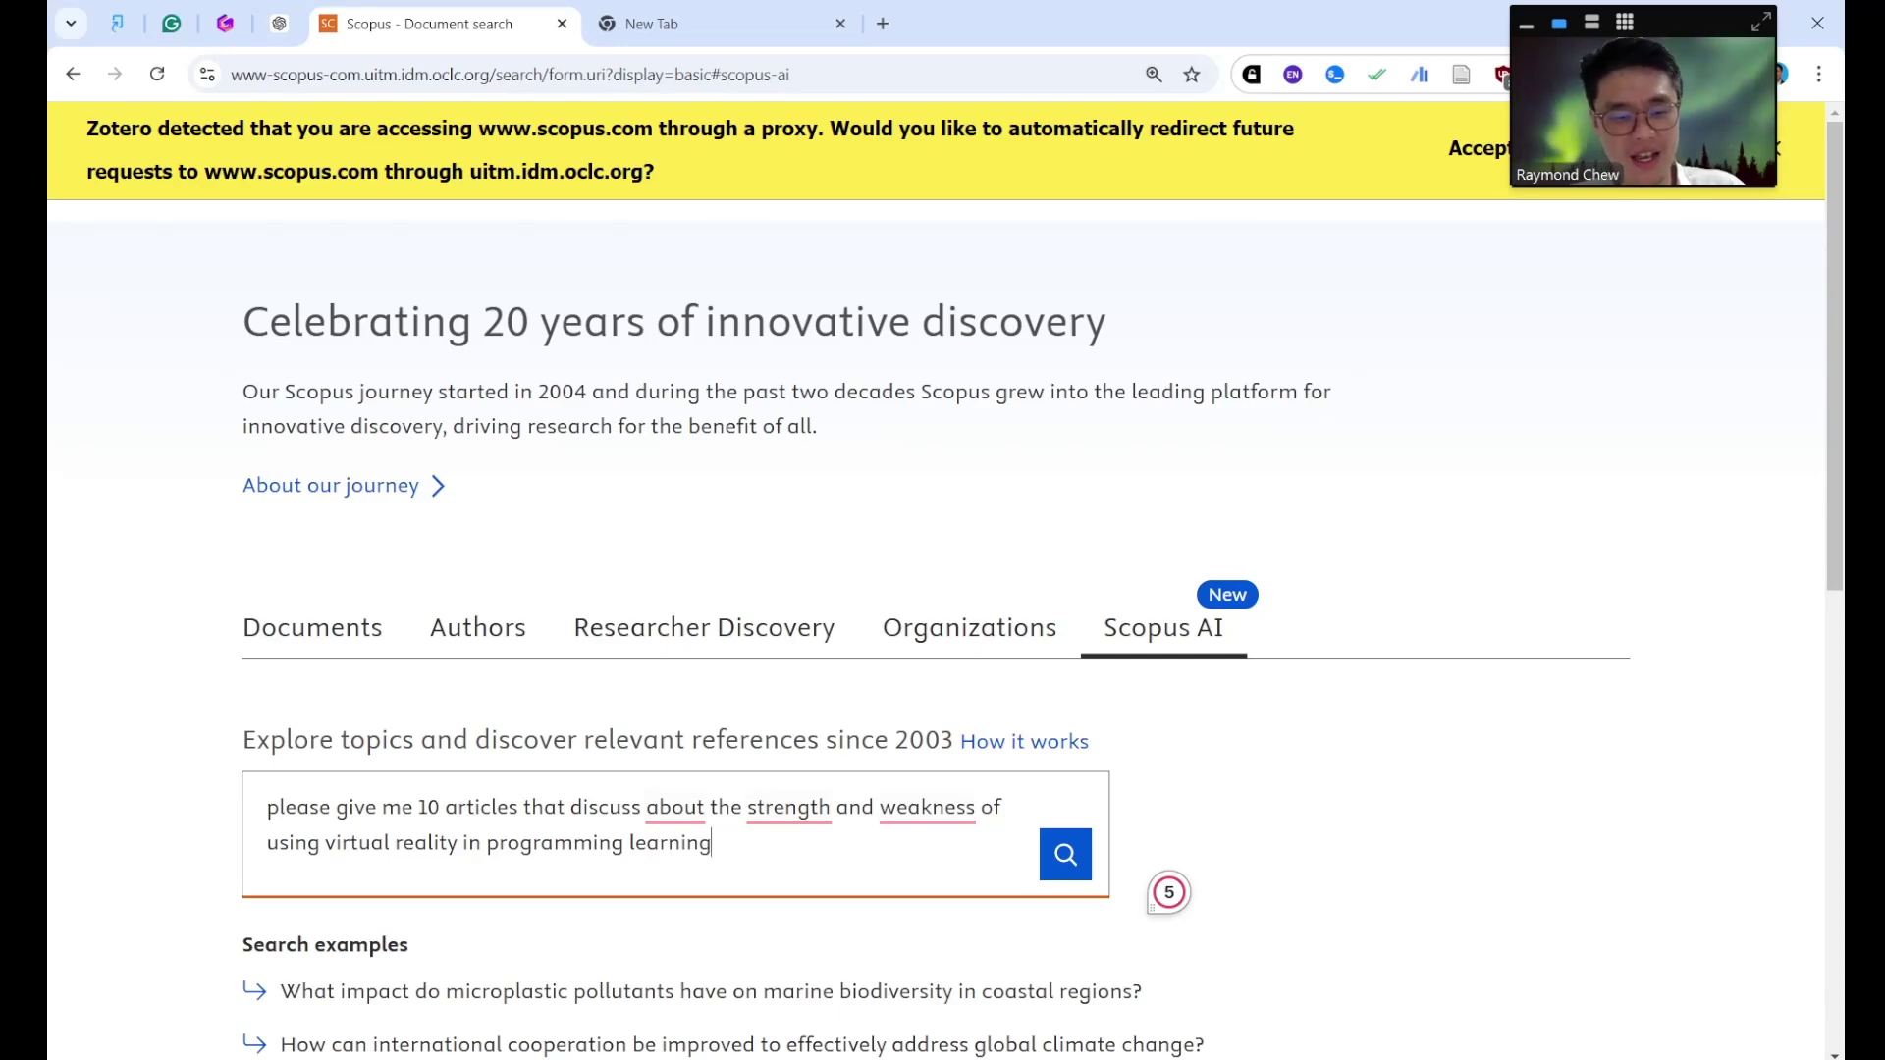
type(", and ")
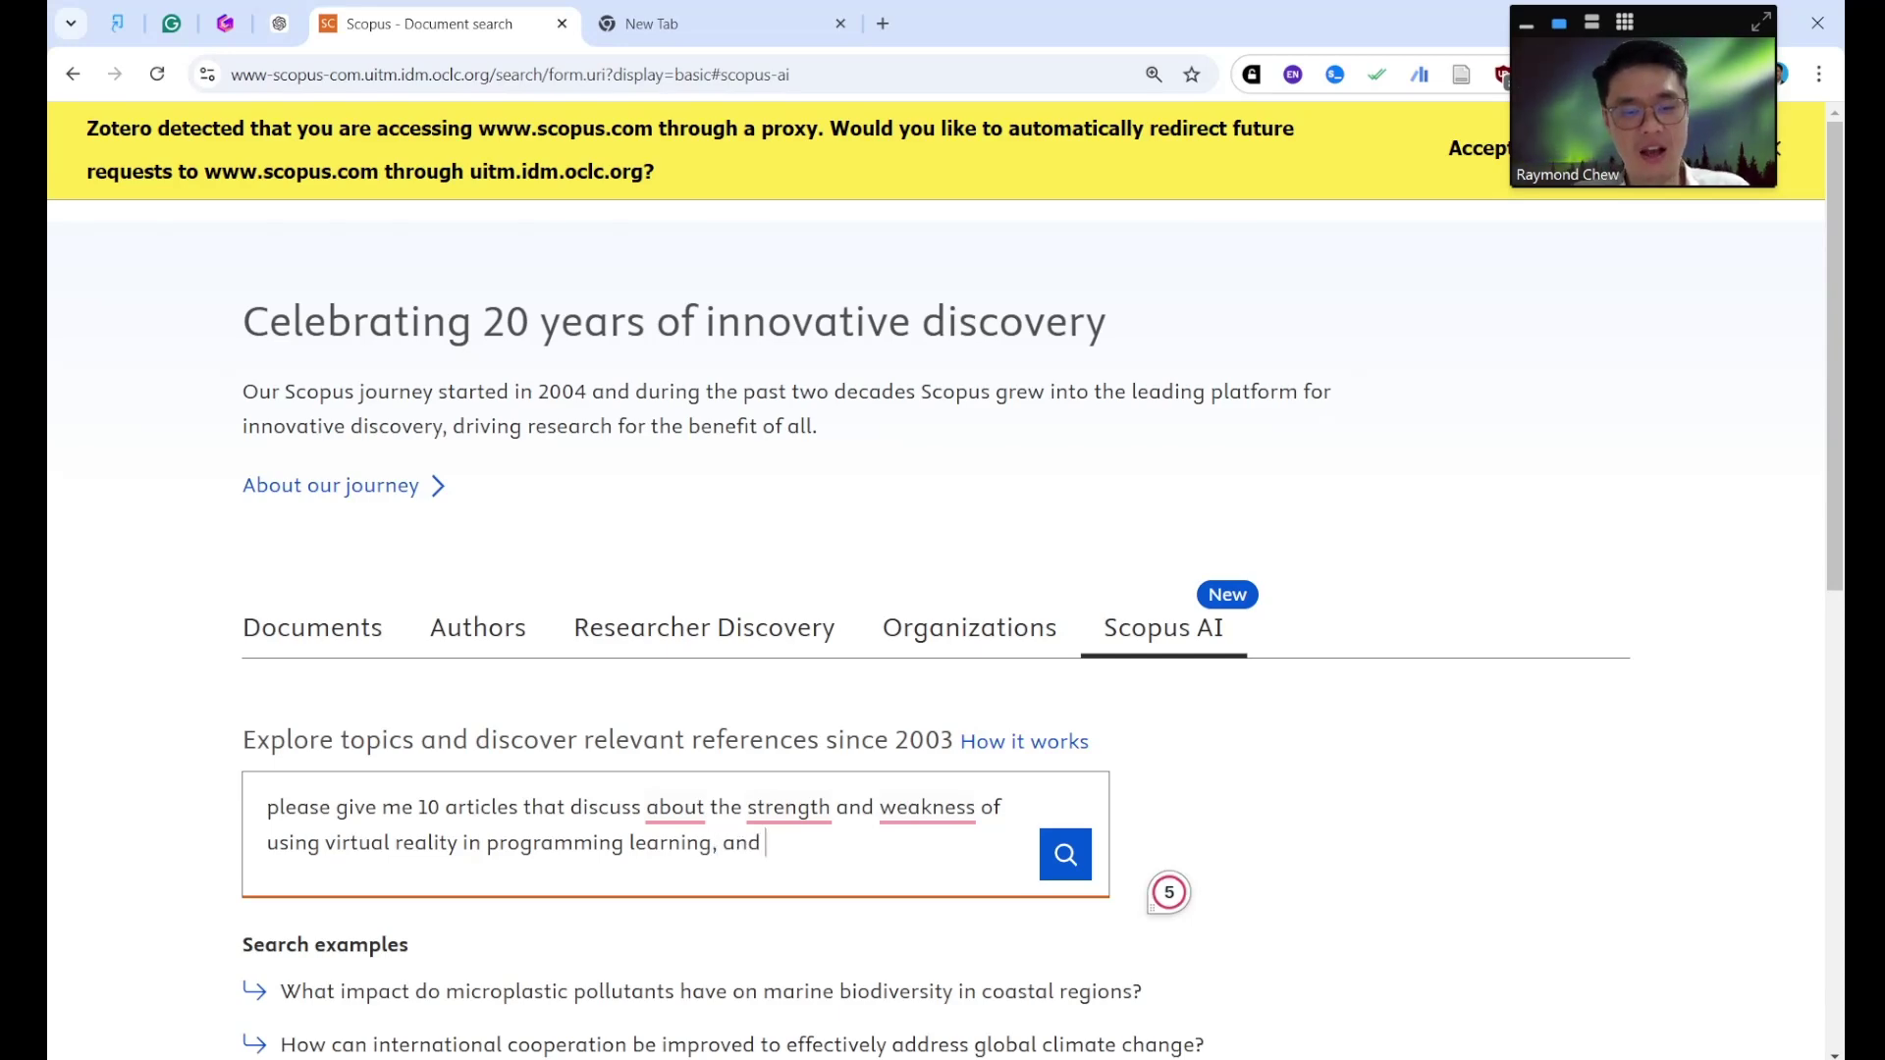
type("only")
key("BackSpace")
key("BackSpace")
key("BackSpace")
key("BackSpace")
type("give me ")
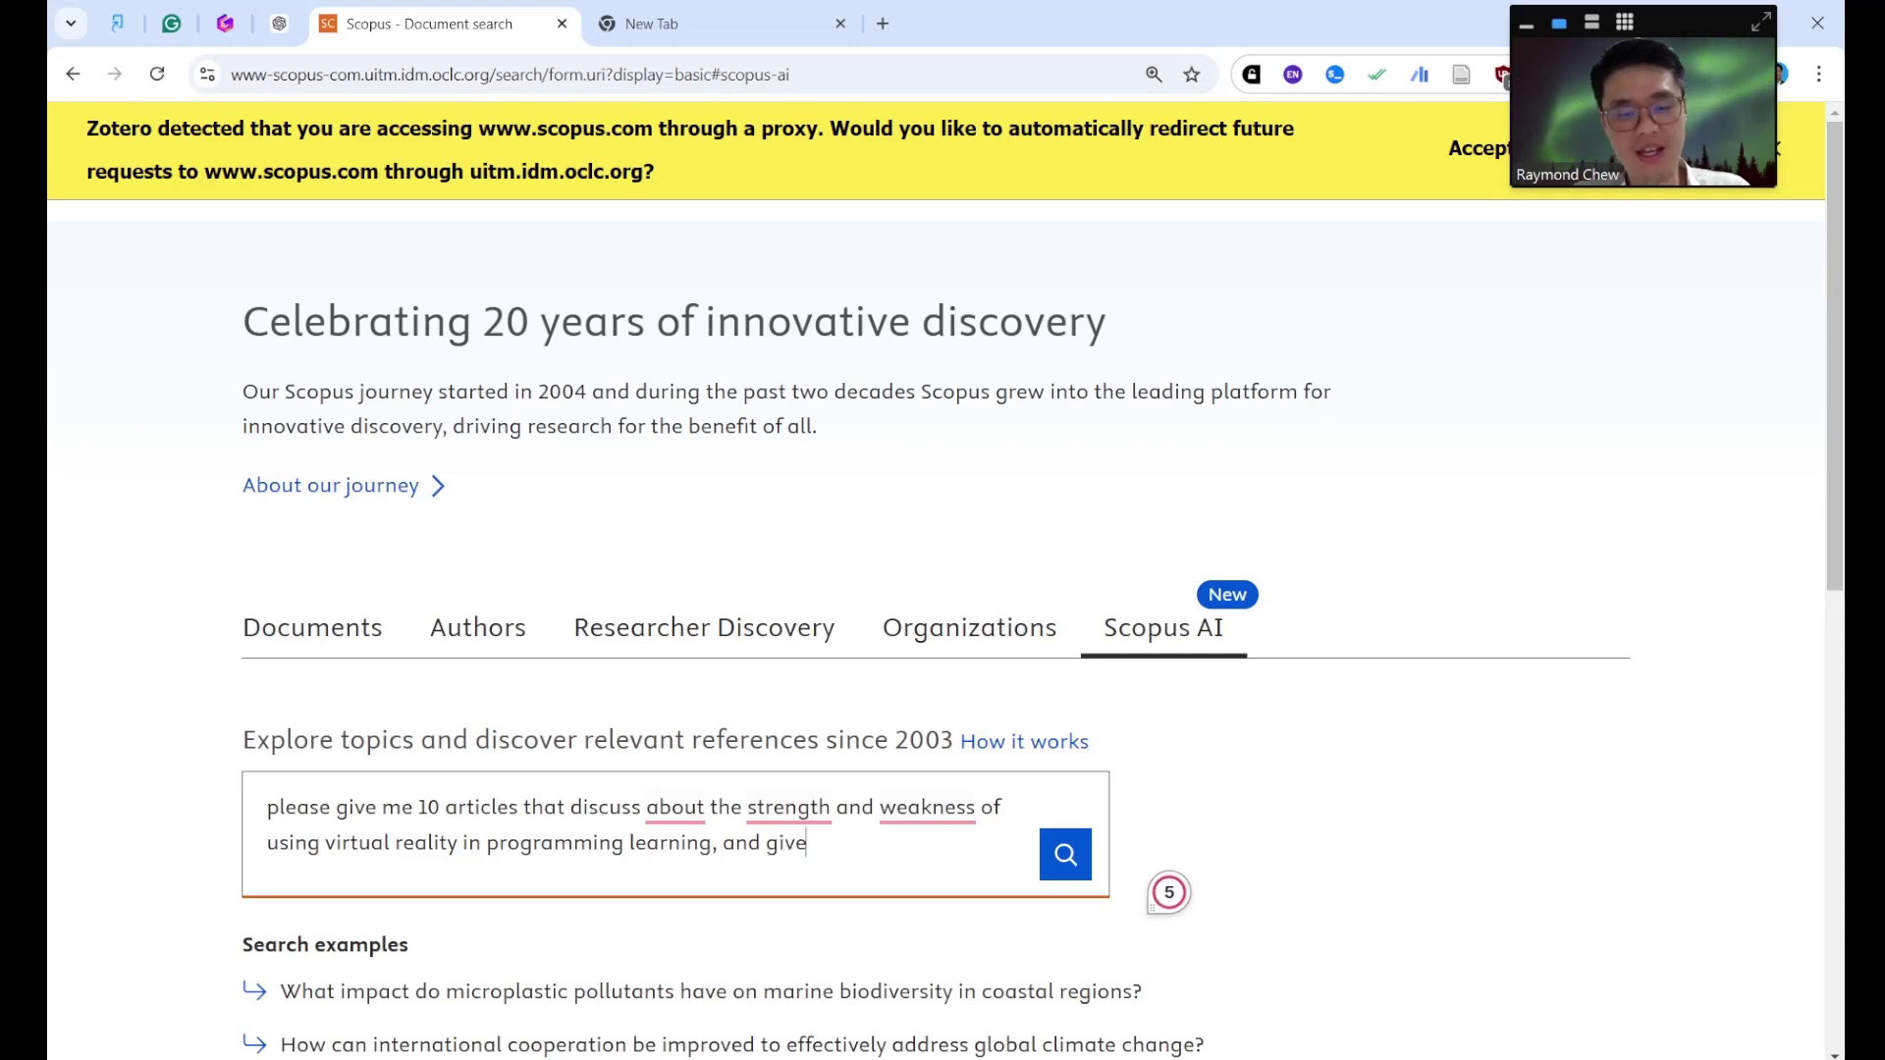
type("recen")
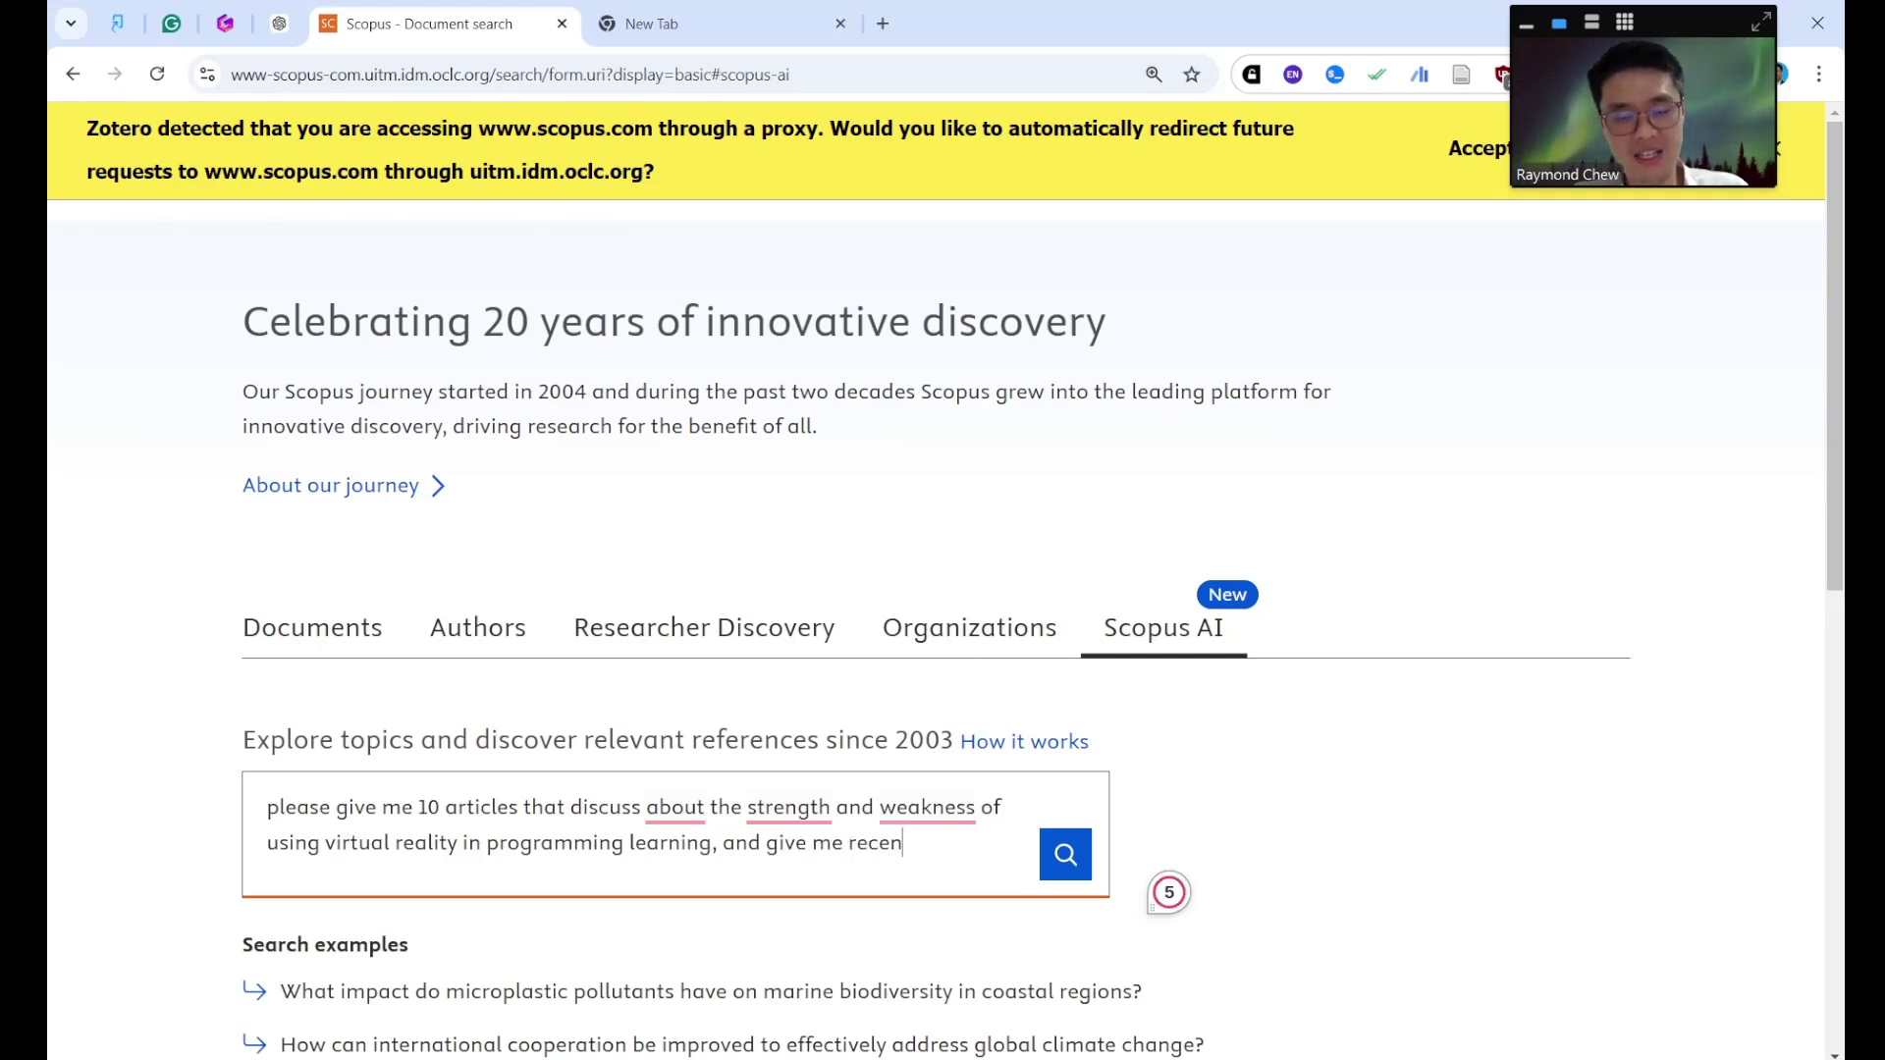
type("t articles ")
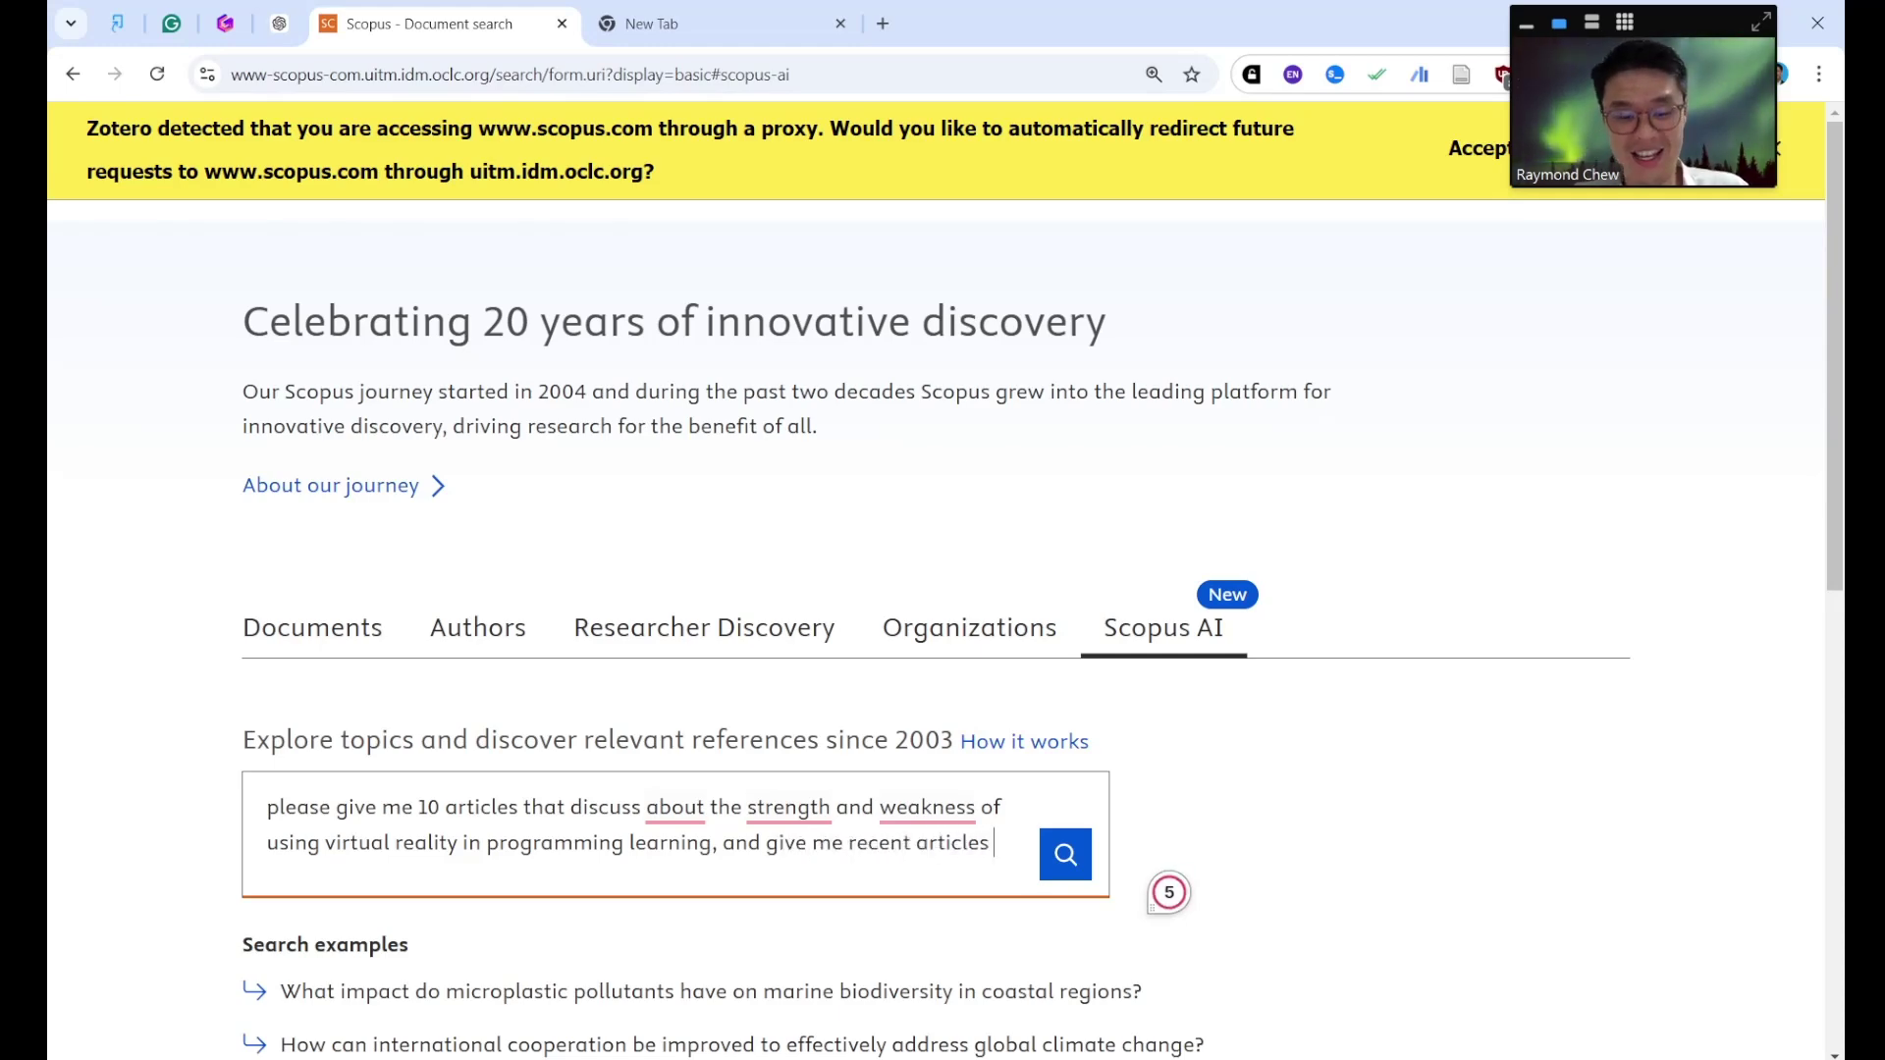
type("from ")
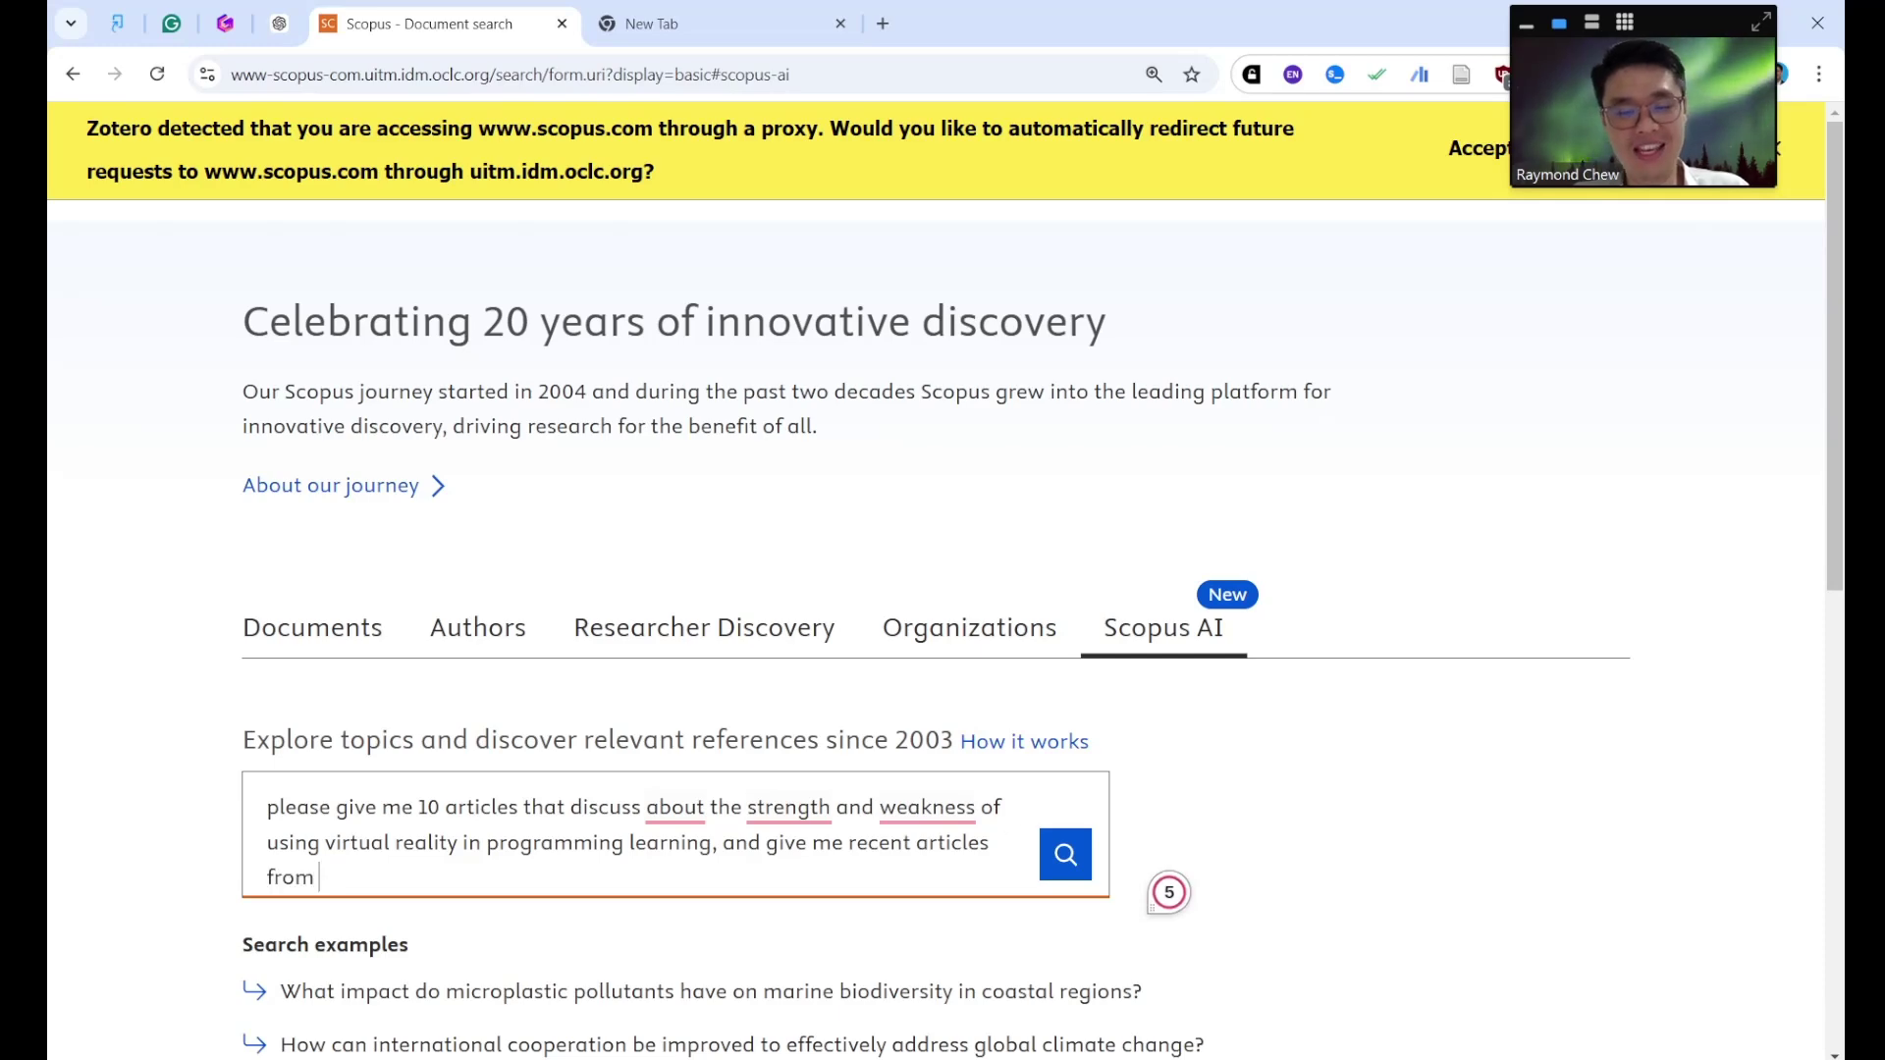
type("year 2020 to 2024")
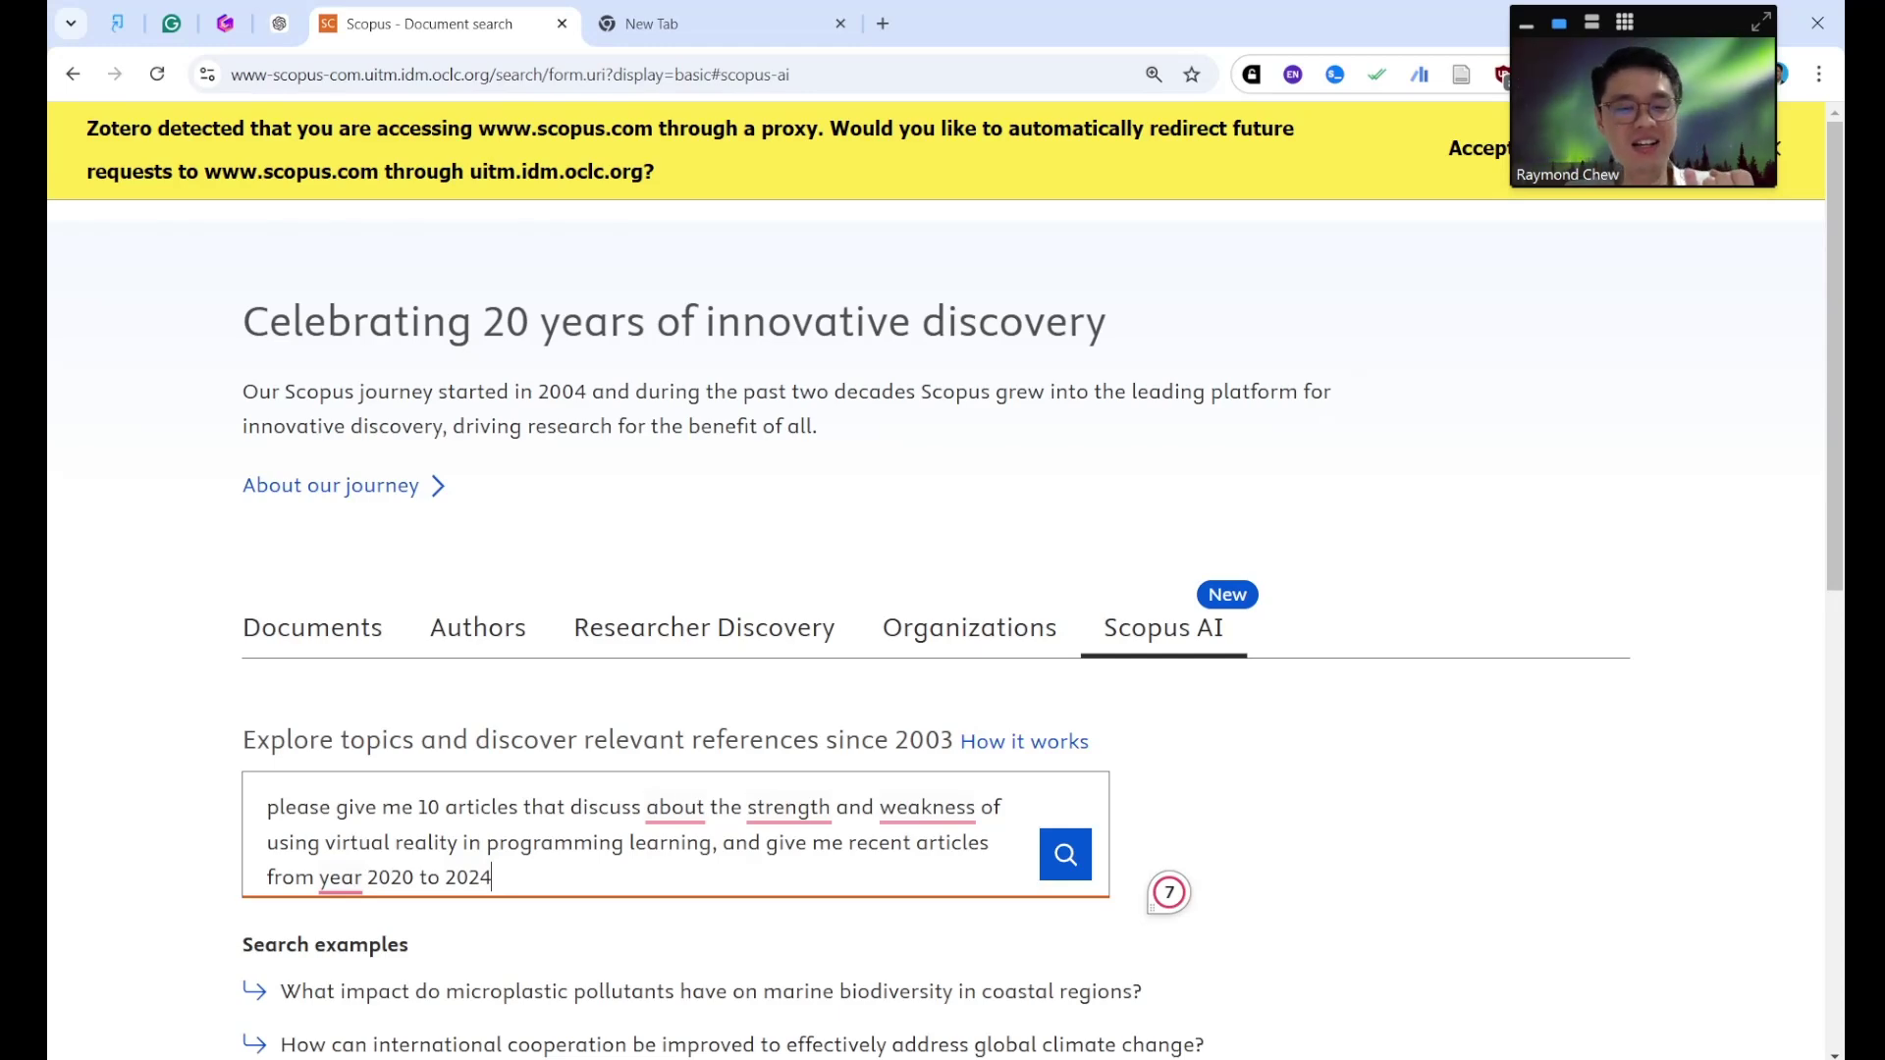
key("Return")
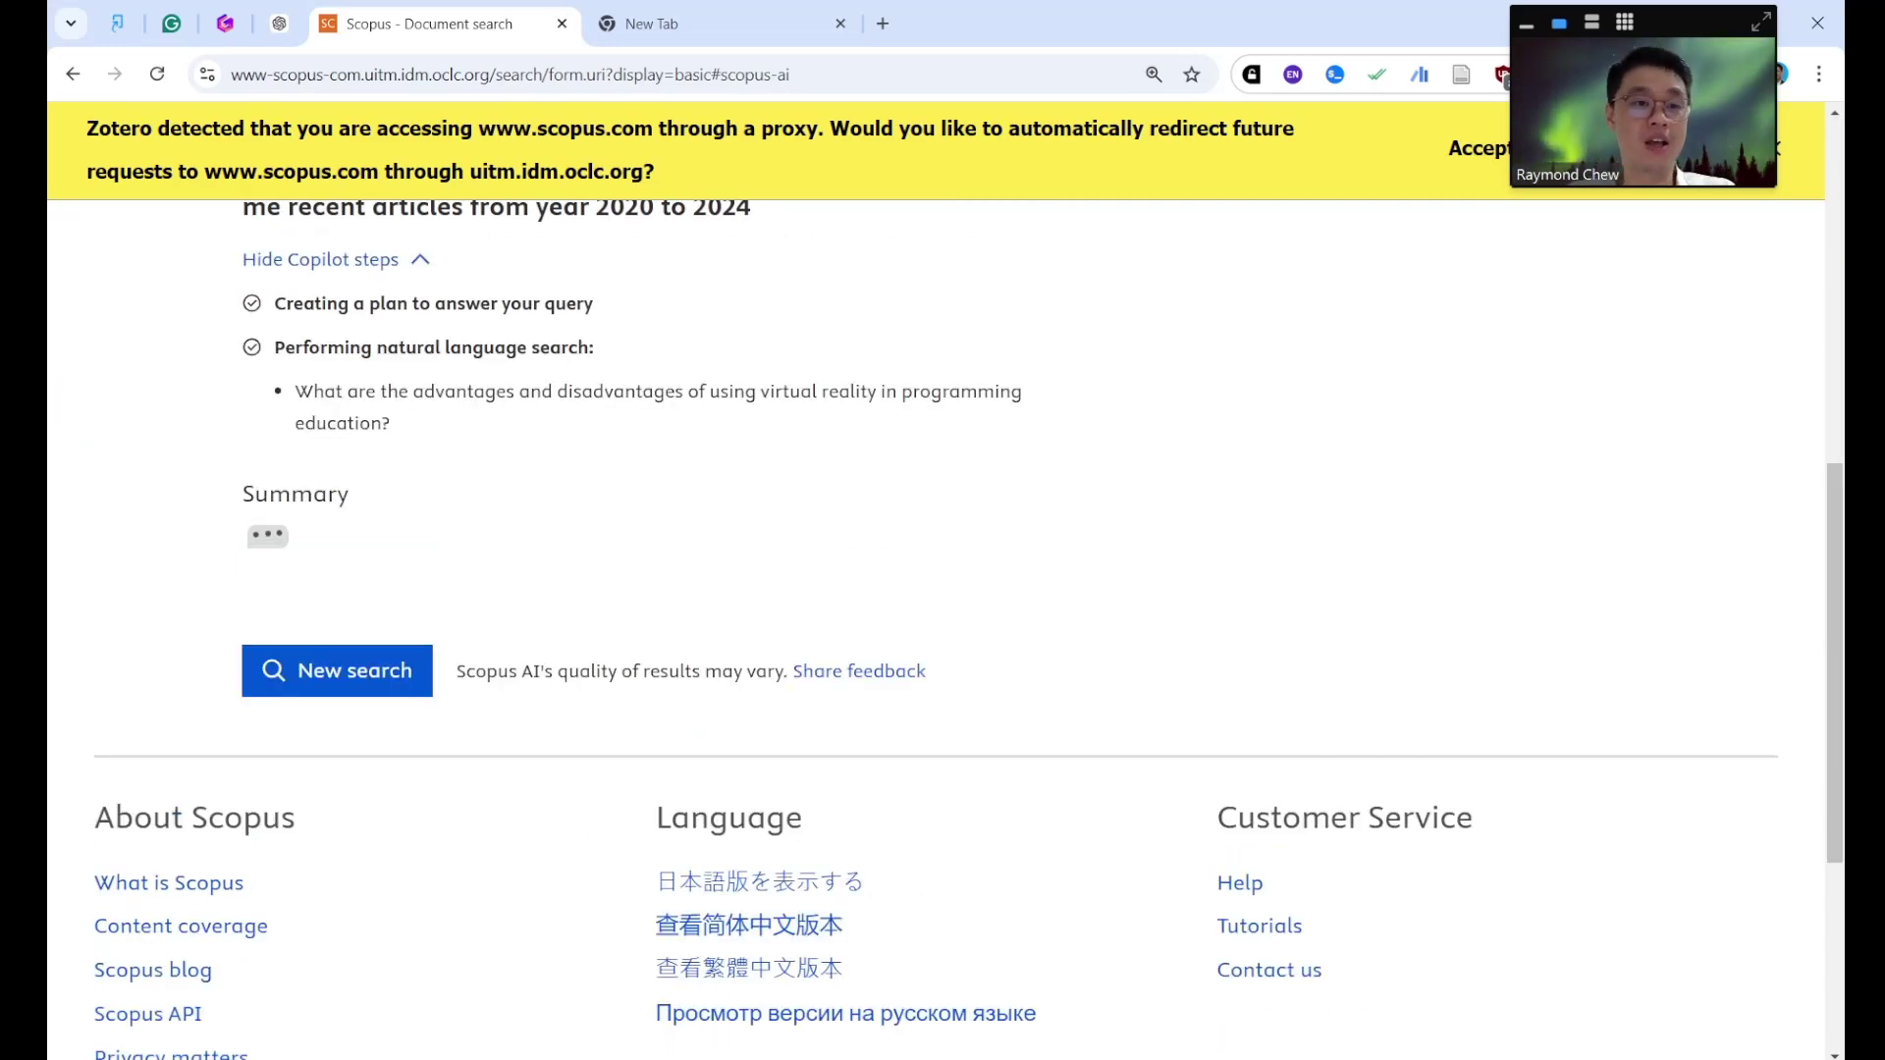
Read through the generated summary of each article's strengths and weaknesses, down to the comparison table.
left_click_drag(1759, 79, 1770, 180)
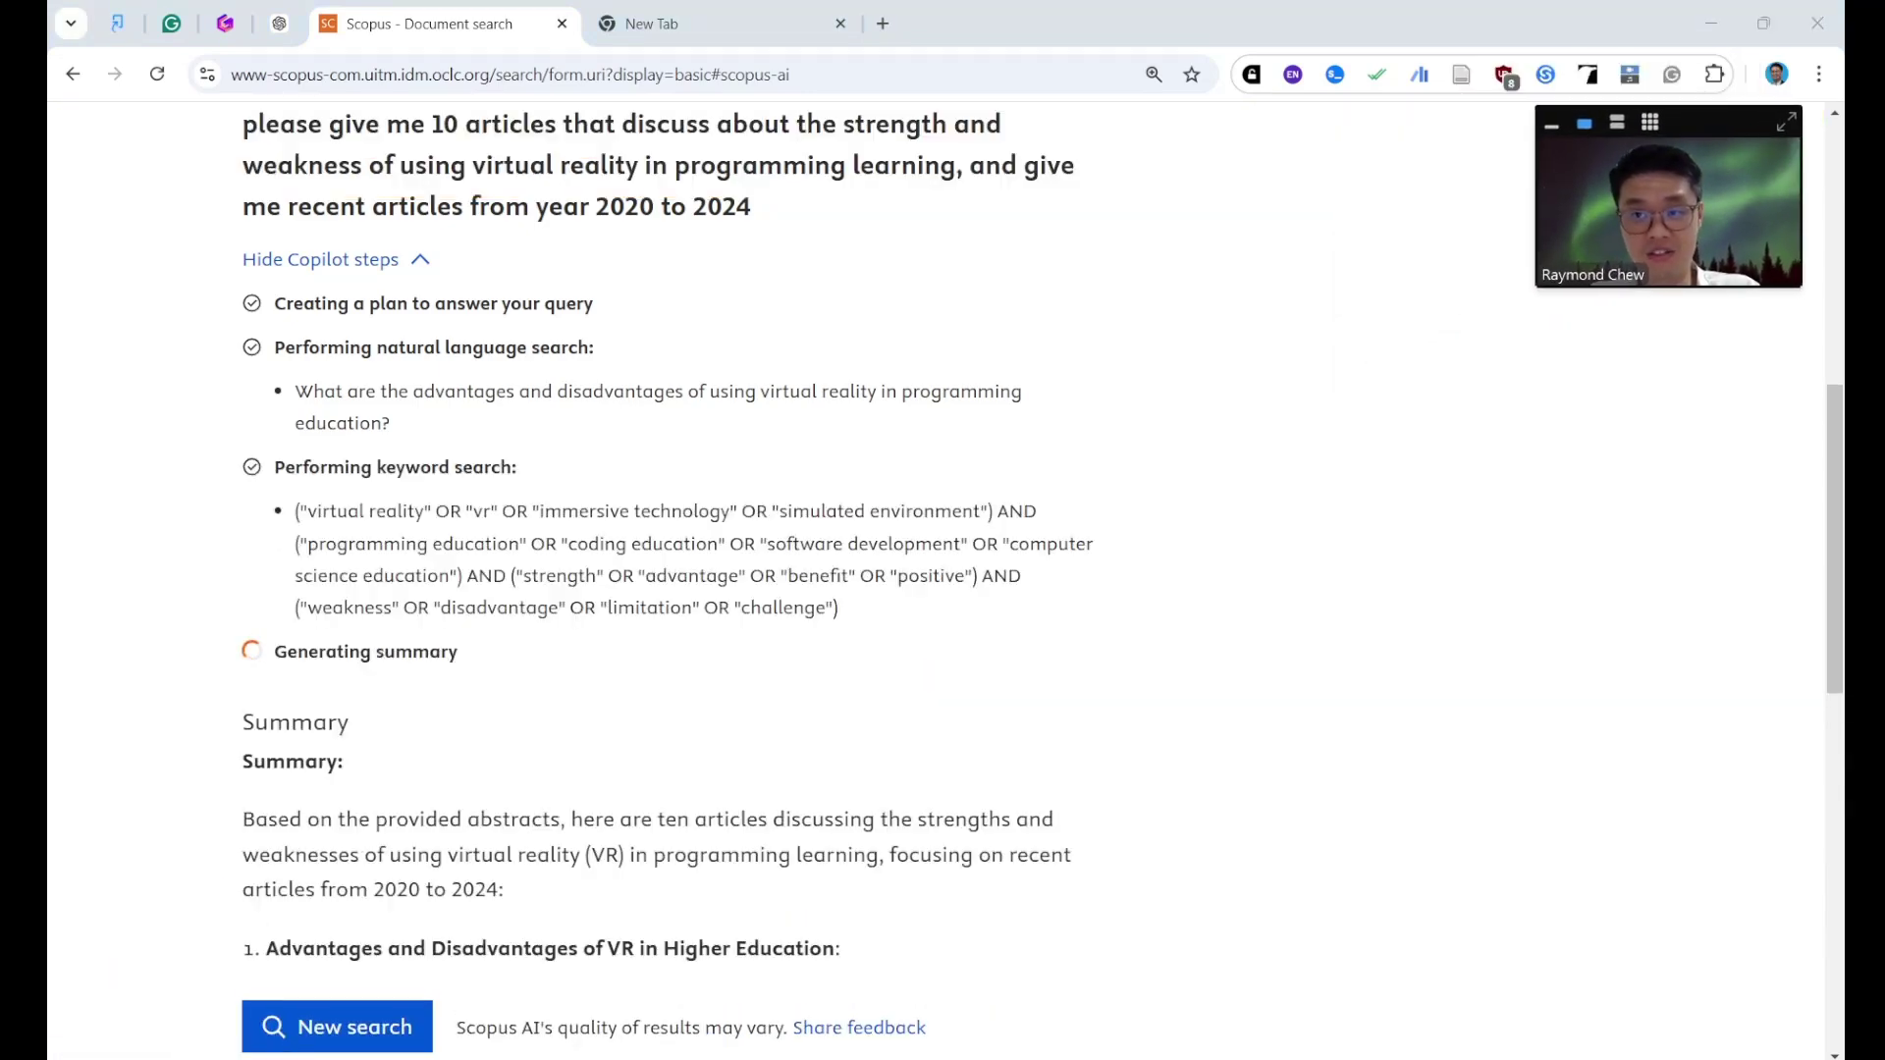
key("ctrl+plus")
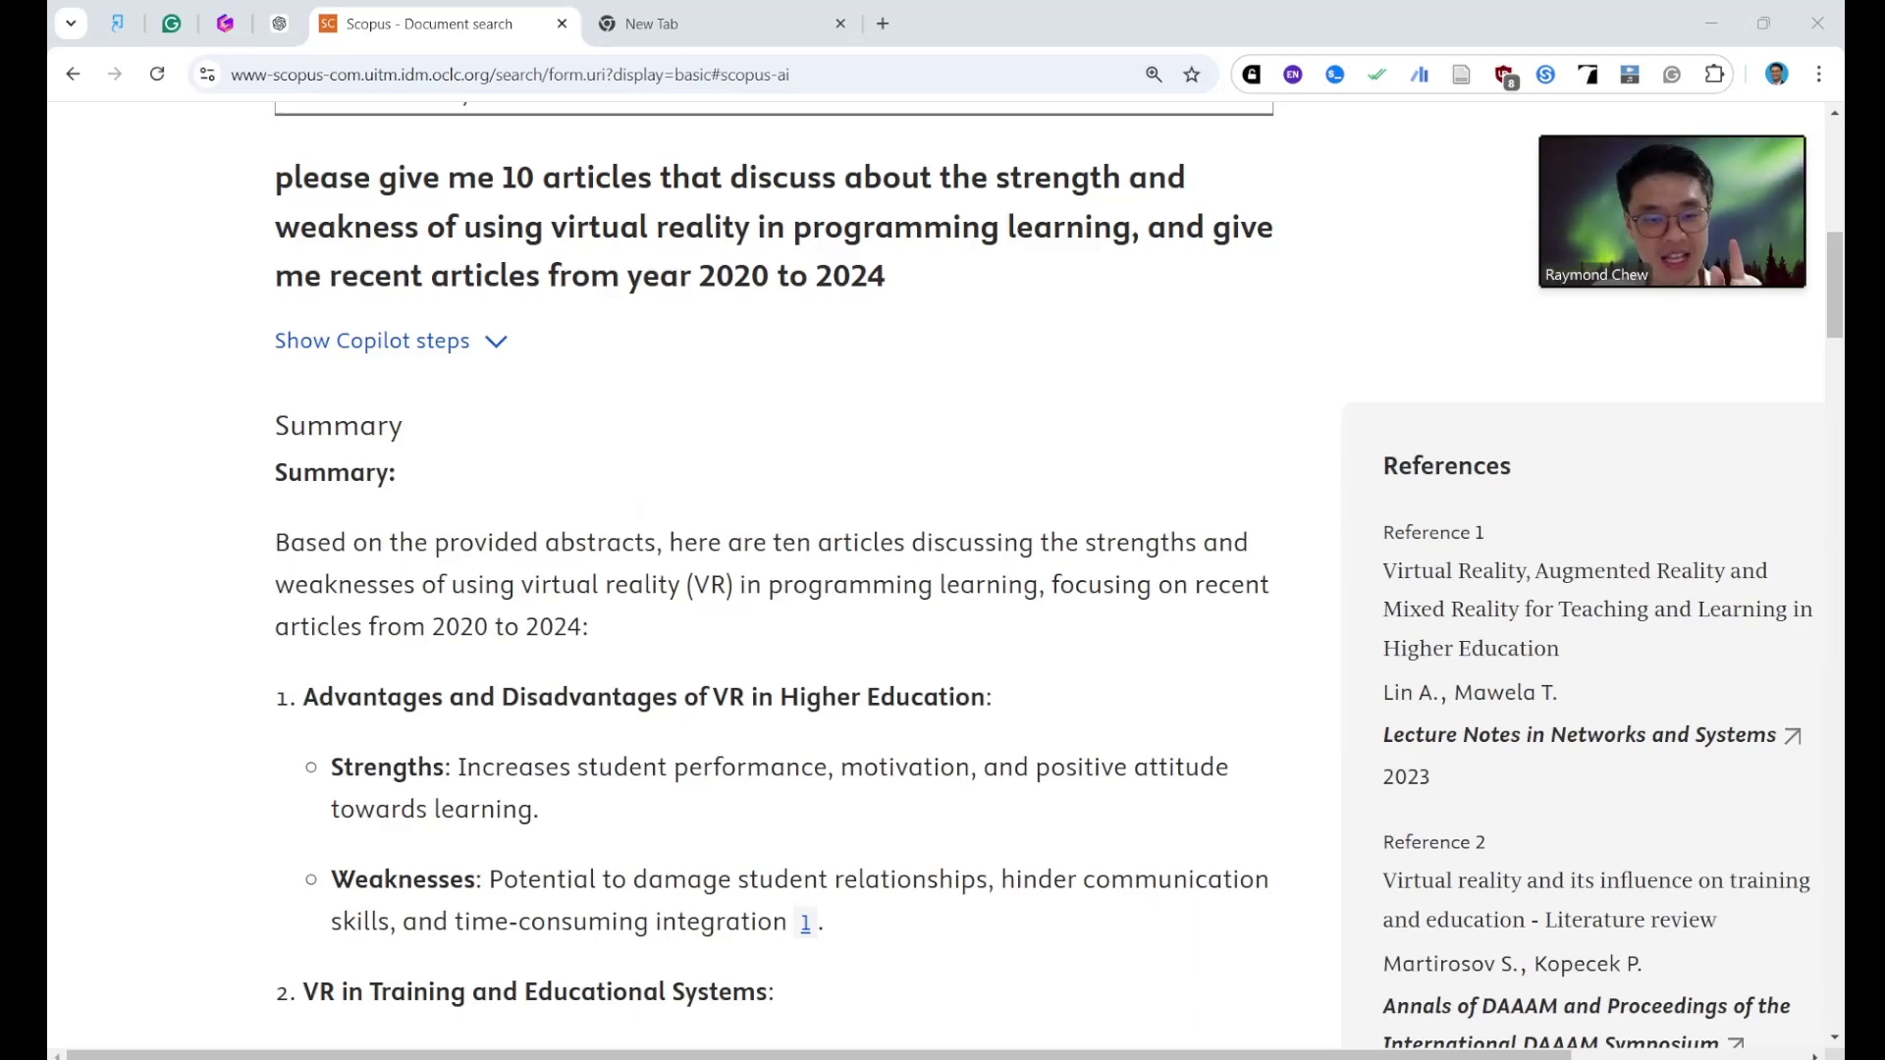
scroll(942, 574, "down", 3)
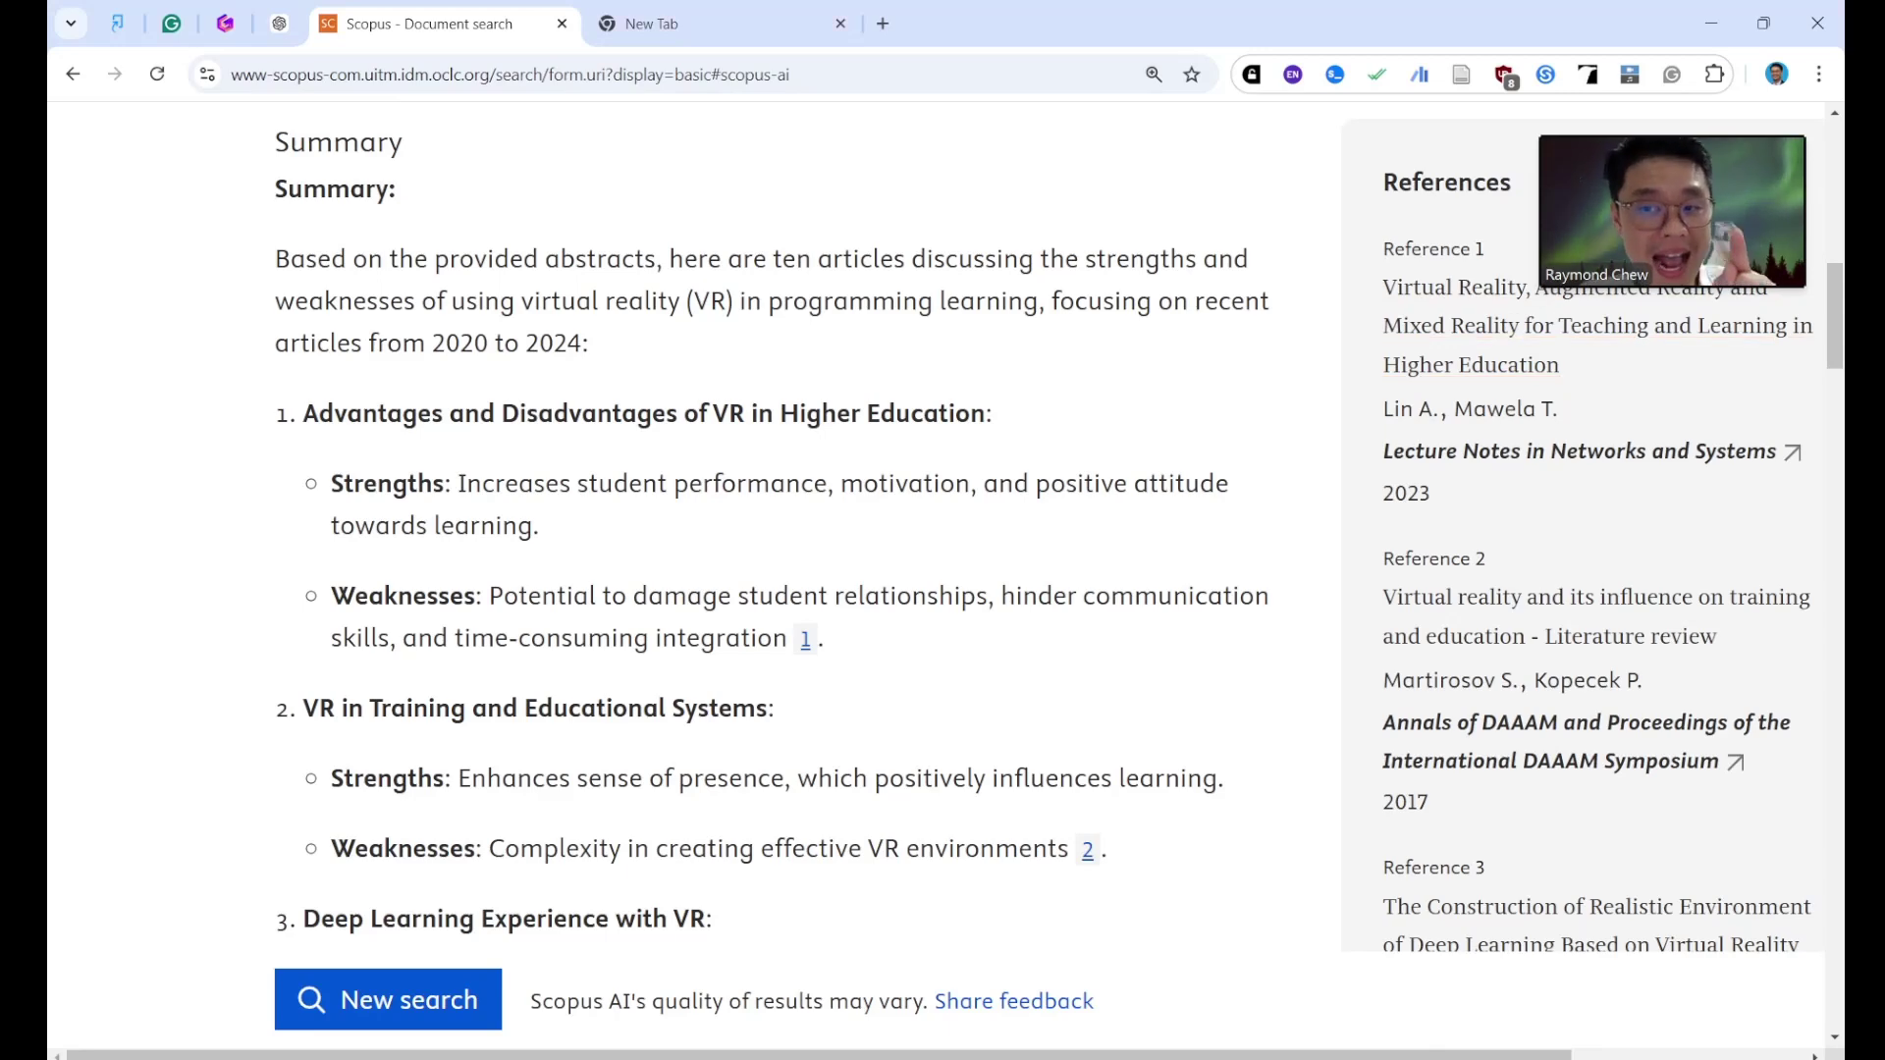
left_click_drag(575, 483, 772, 483)
left_click(771, 482)
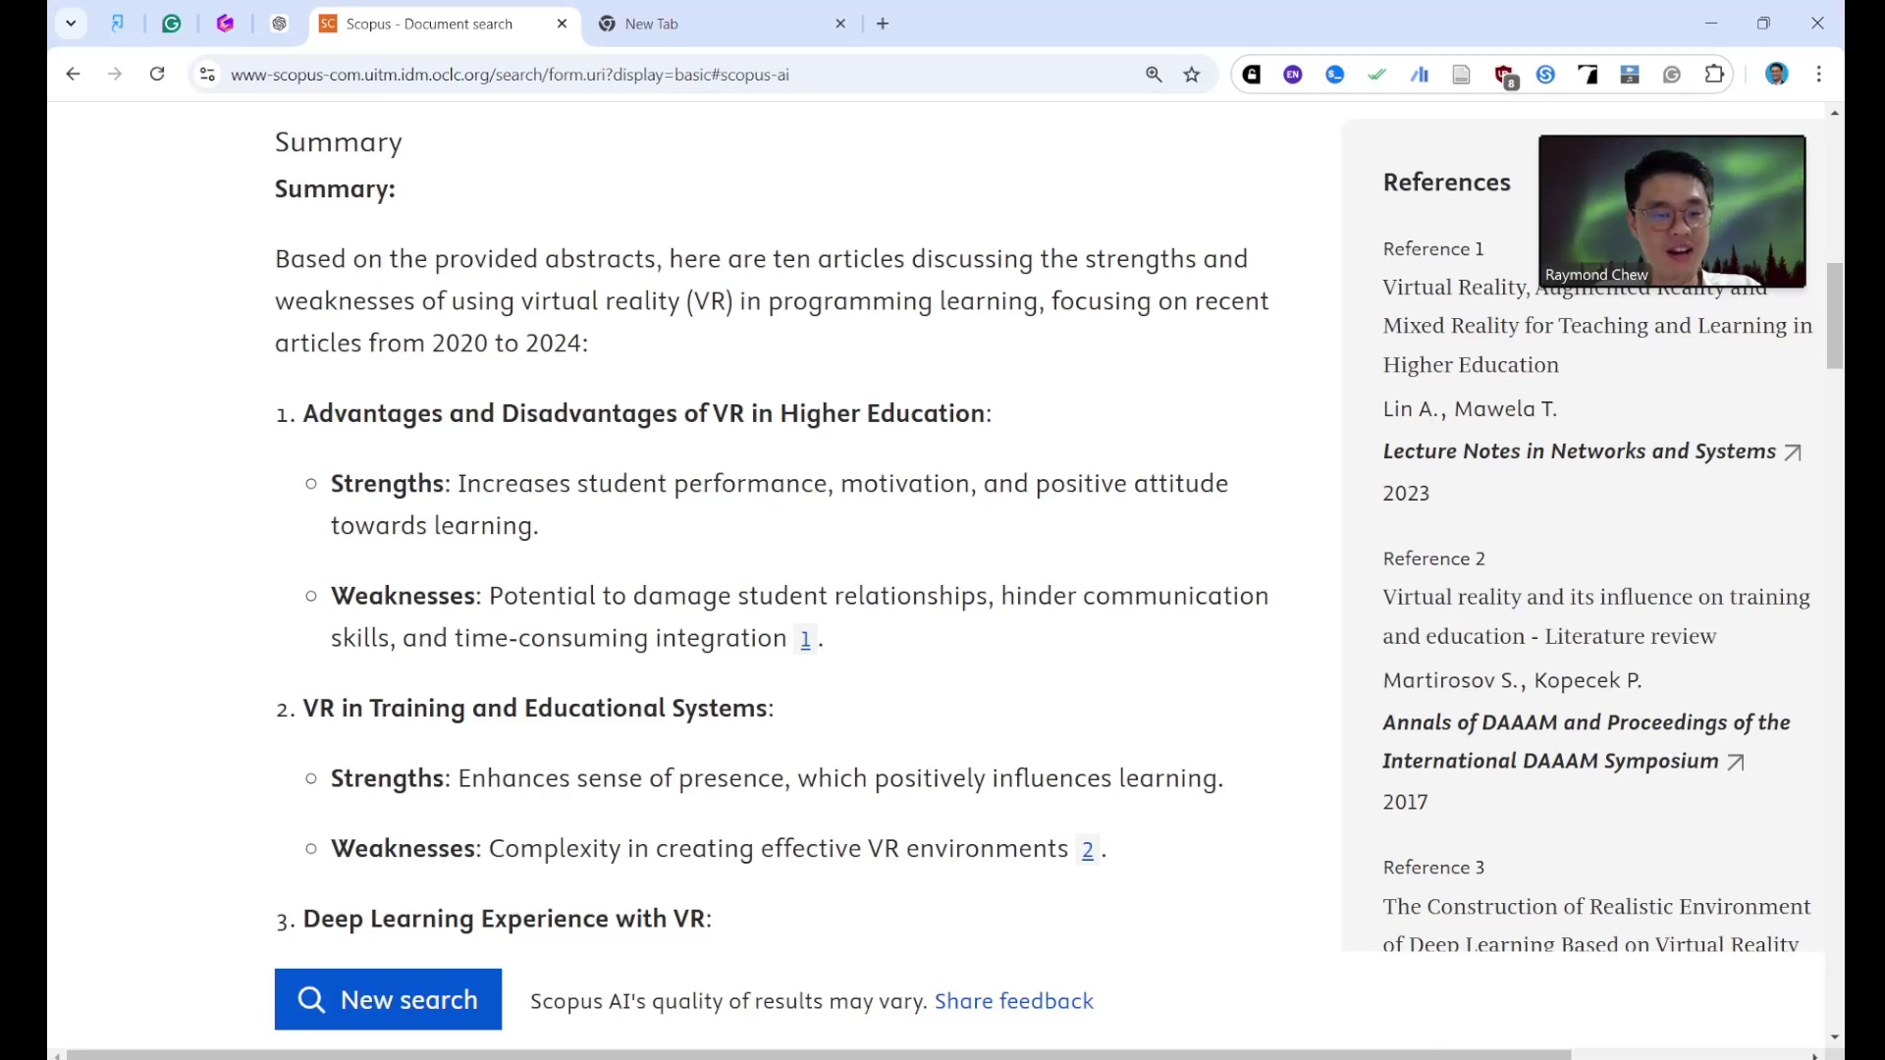
scroll(687, 530, "down", 5)
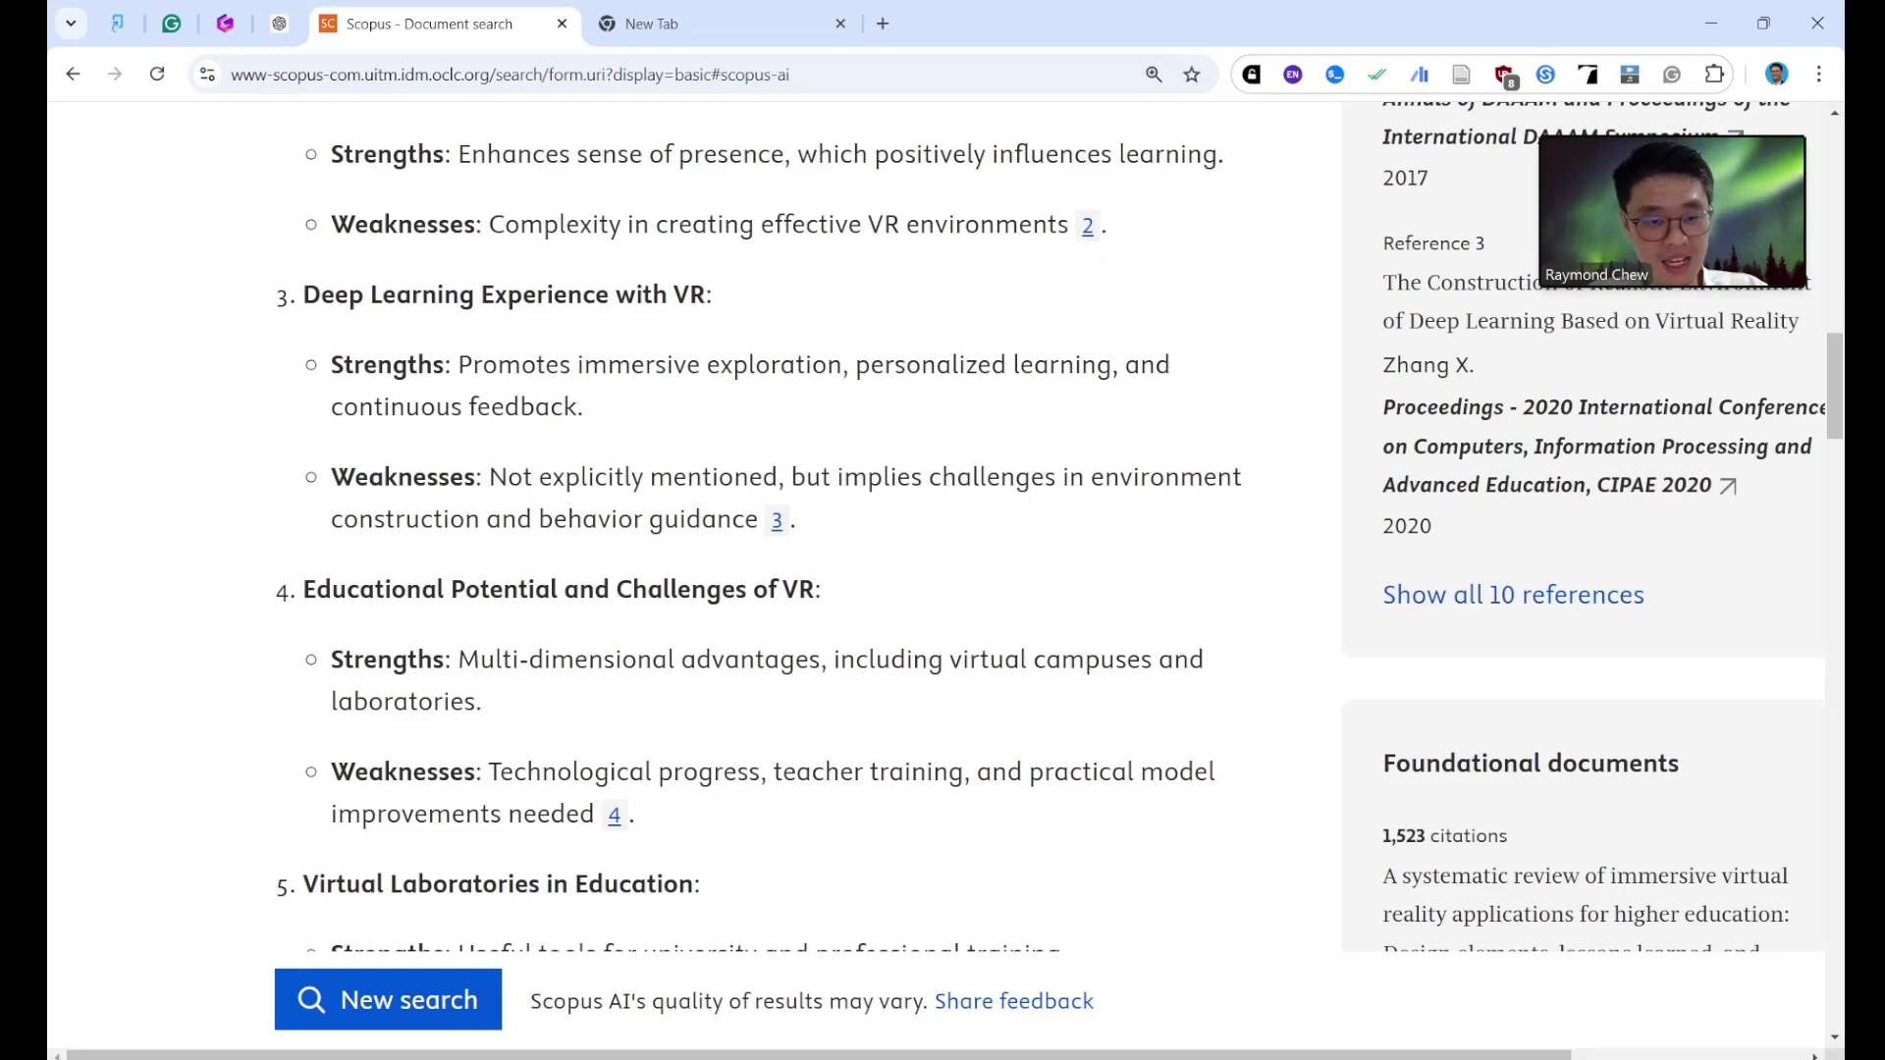
scroll(687, 530, "down", 5)
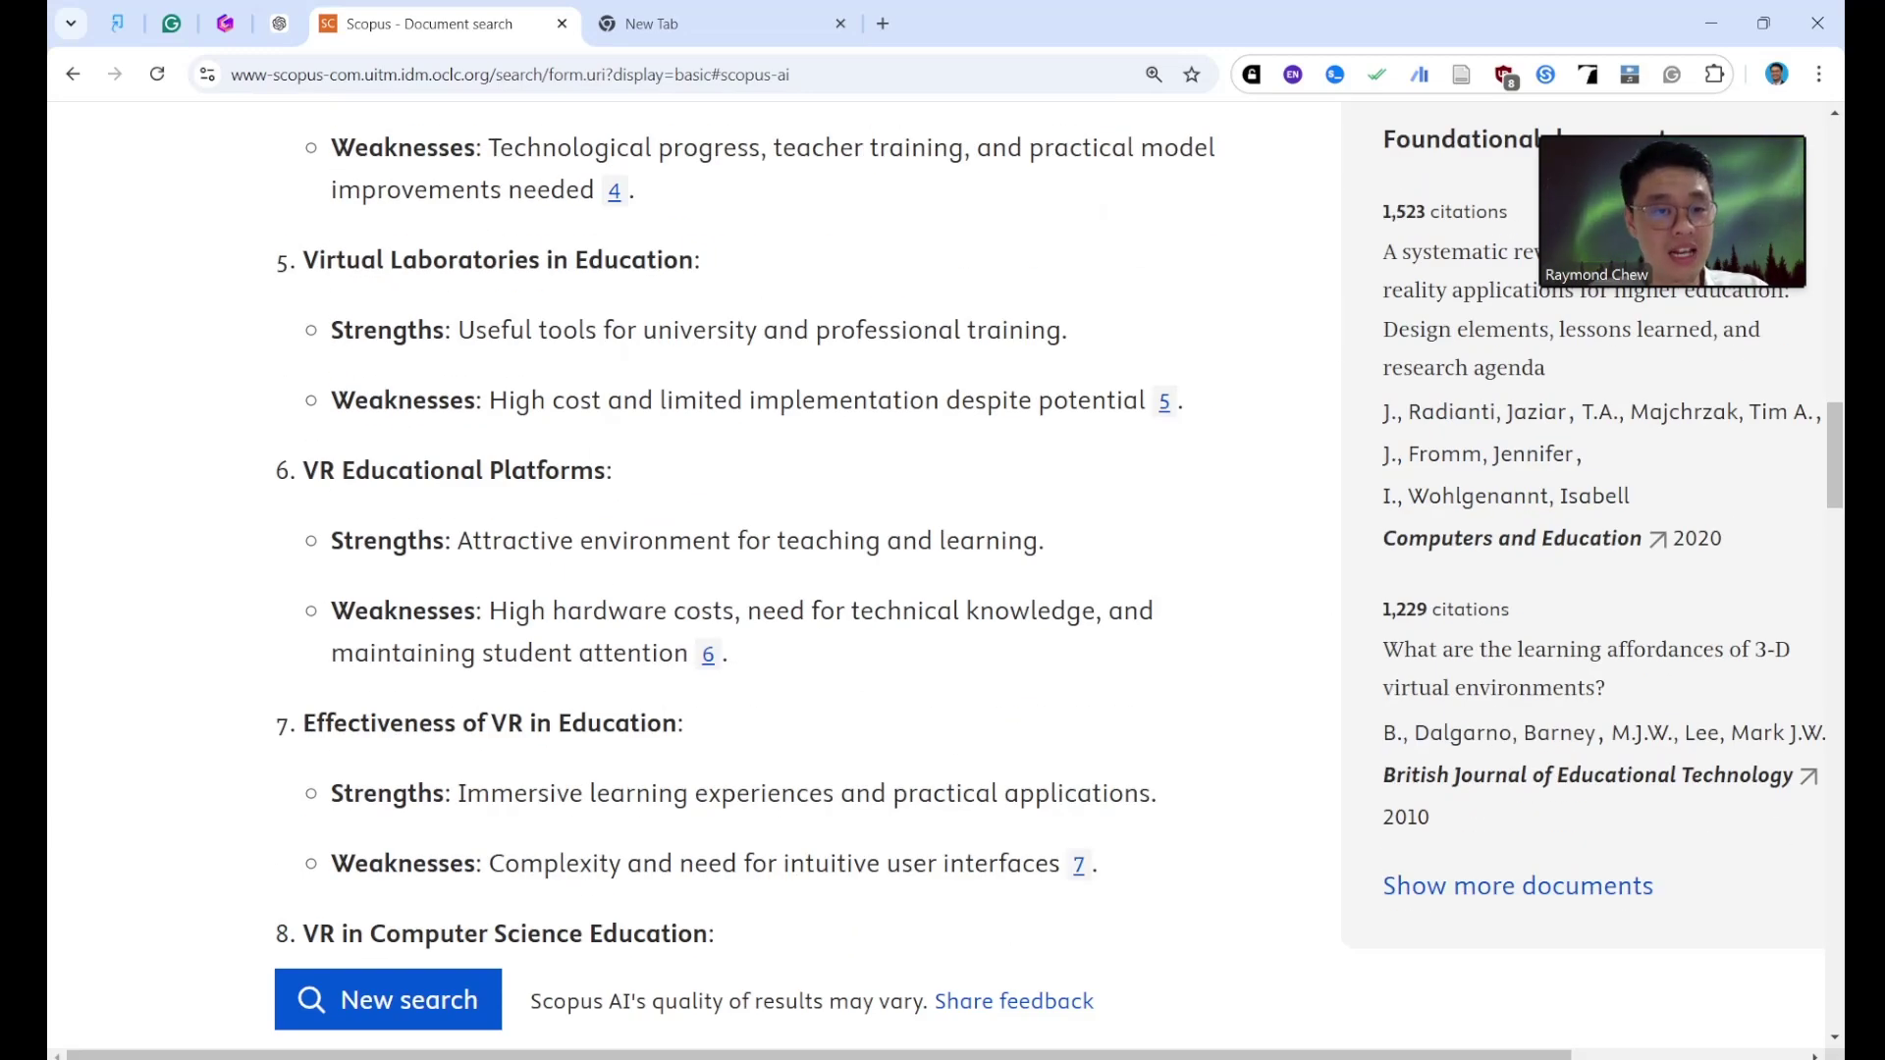
scroll(687, 530, "down", 5)
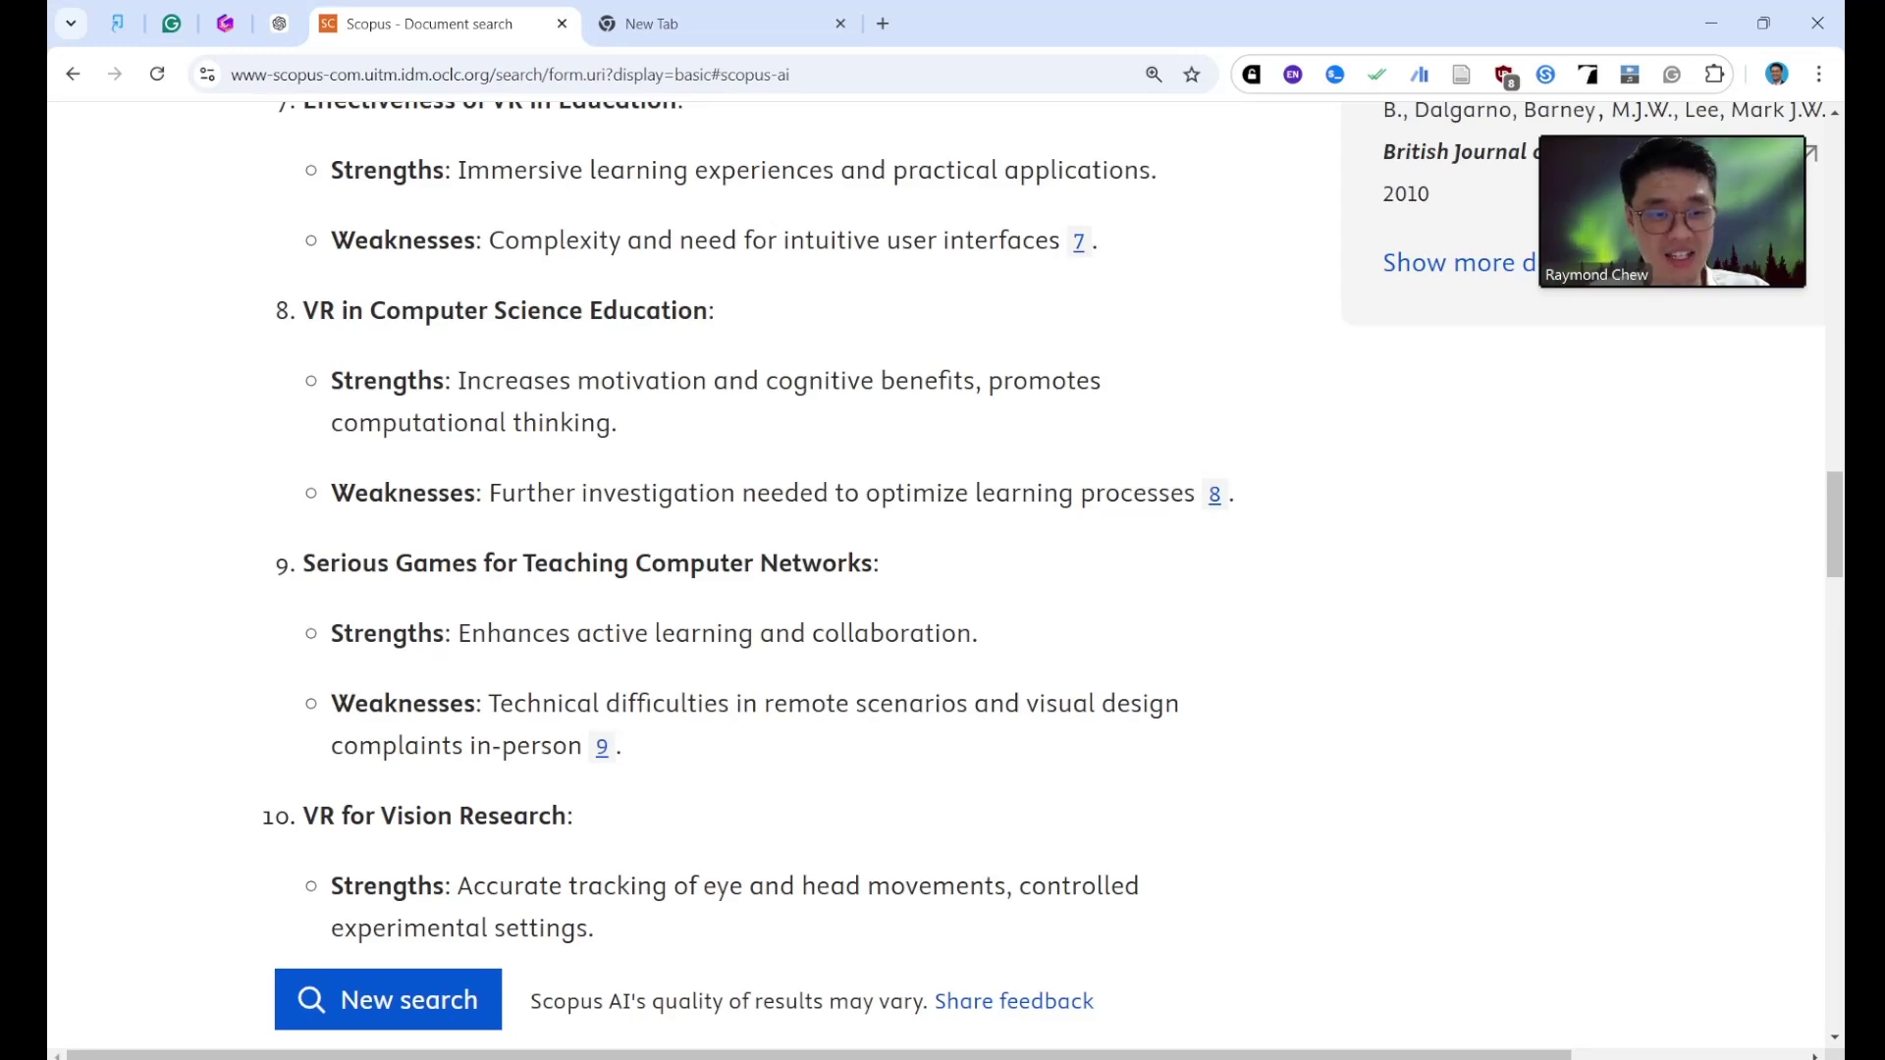
scroll(687, 530, "down", 5)
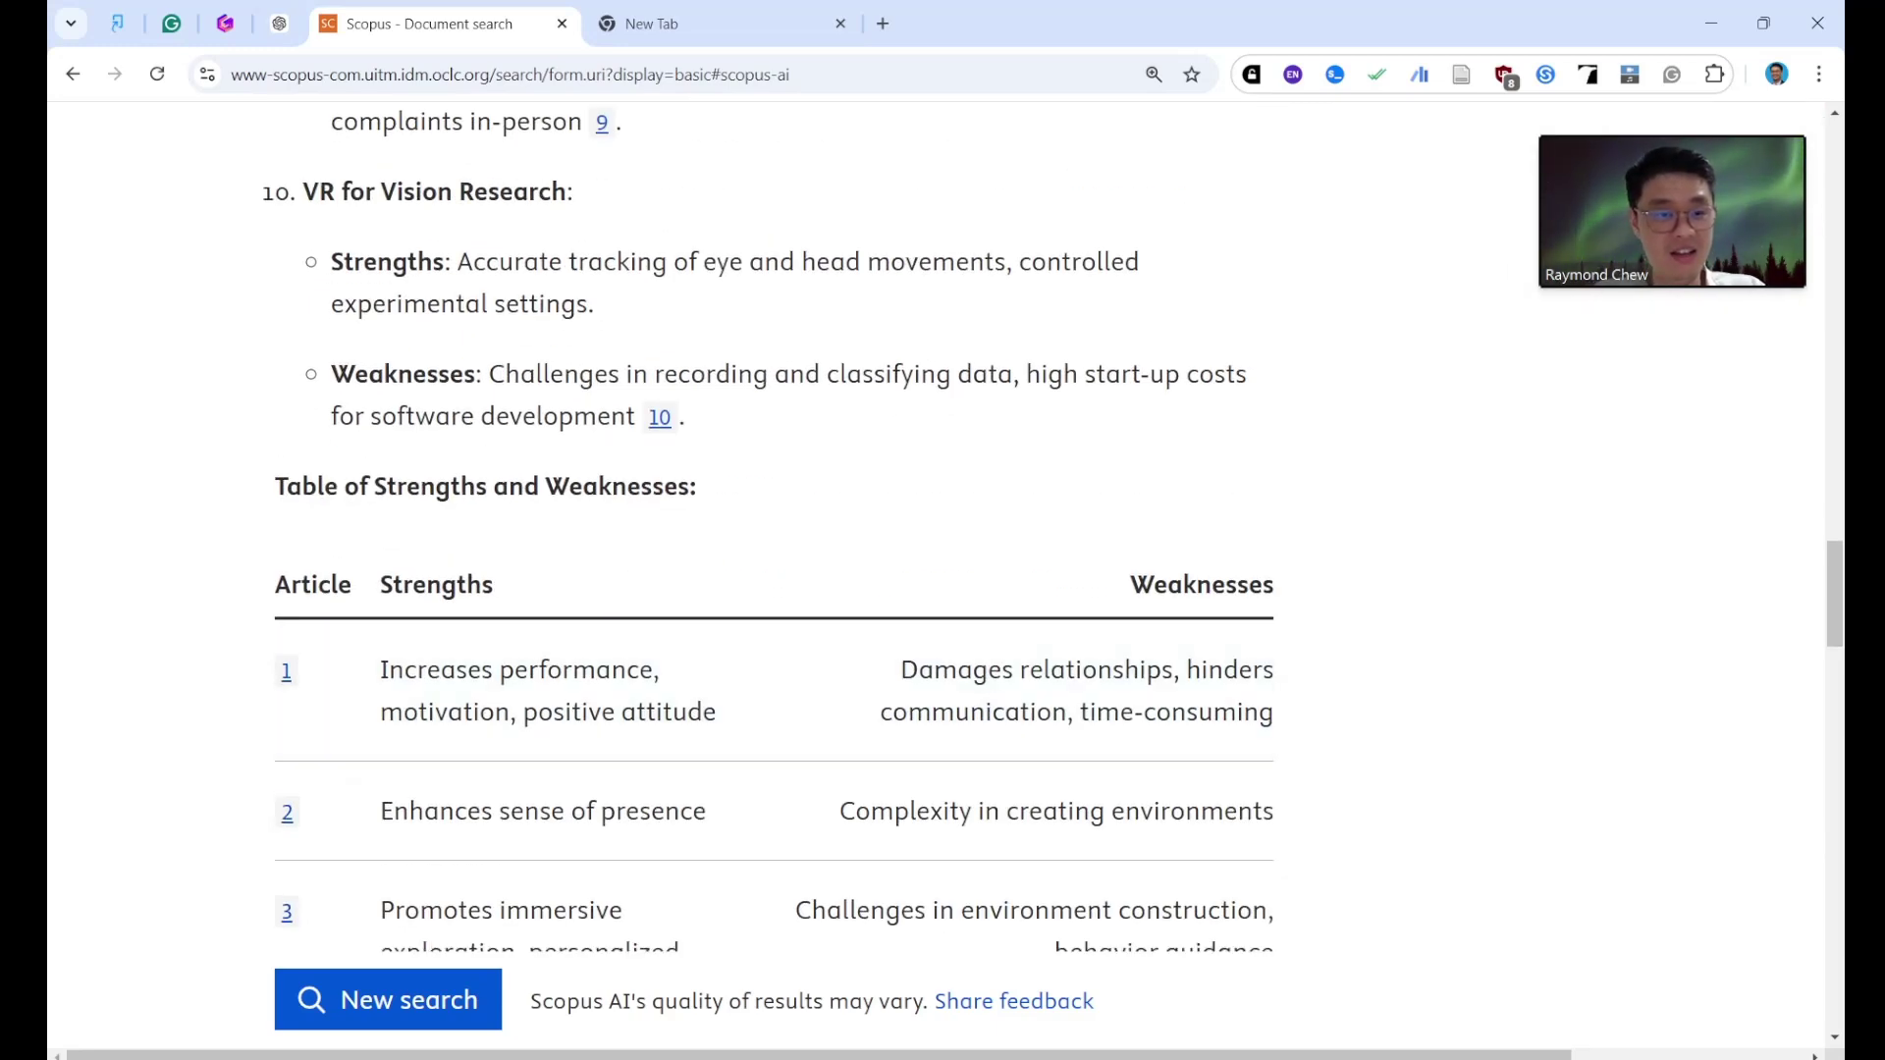
Review the rest of the programming results, from the comparison table to the suggested follow-up questions under Go deeper.
scroll(773, 530, "down", 15)
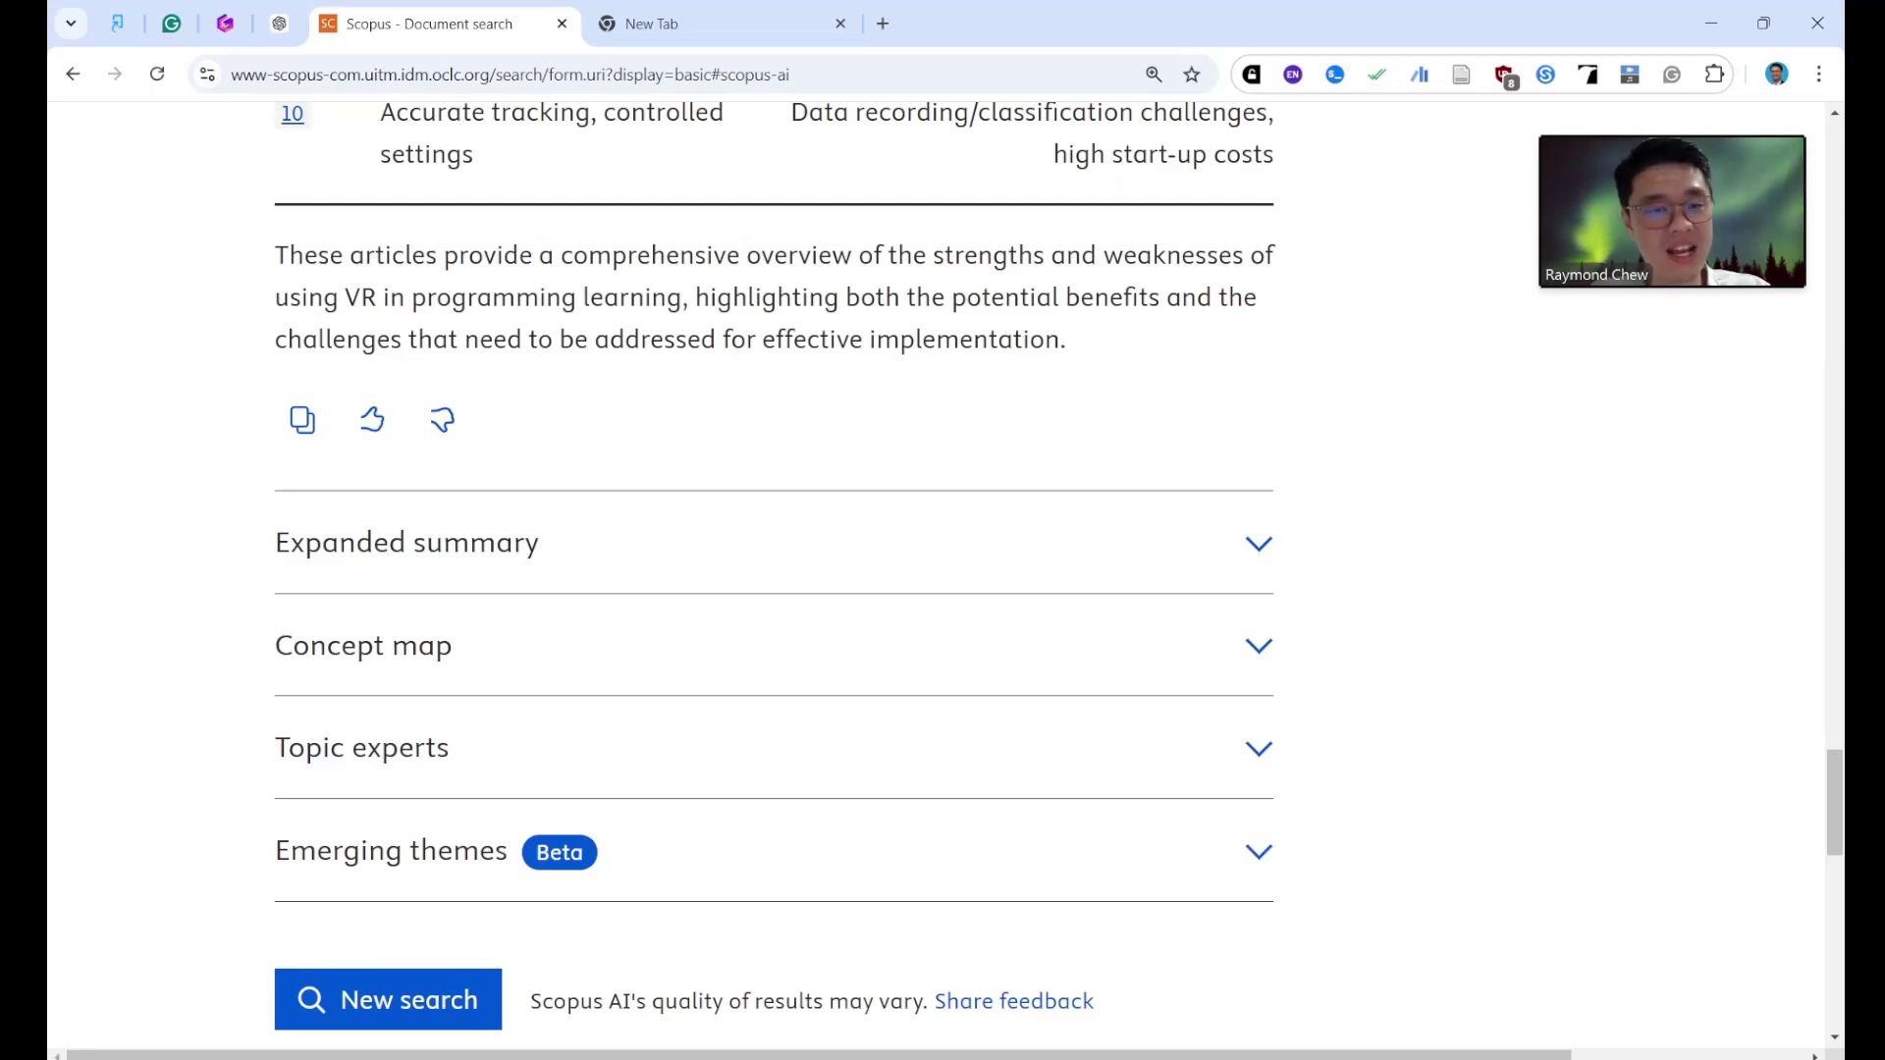
scroll(773, 530, "down", 6)
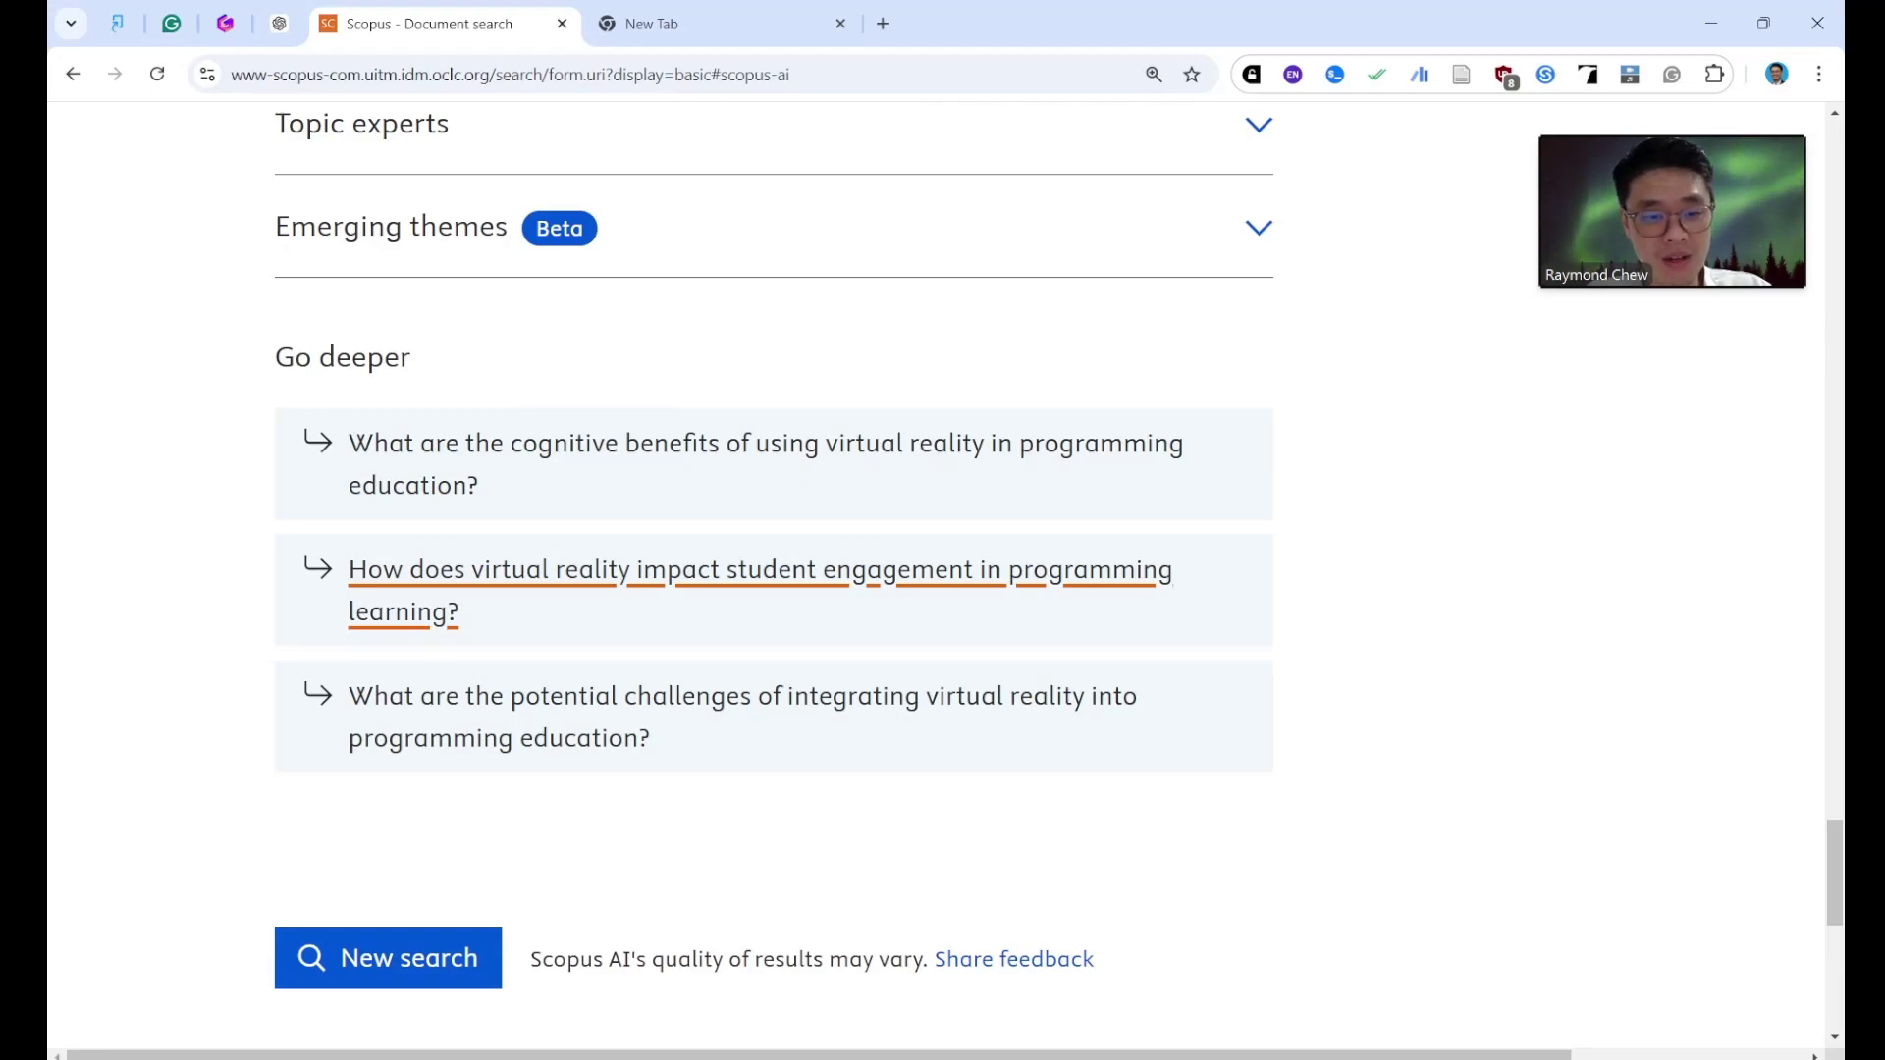
scroll(688, 588, "up", 20)
scroll(688, 588, "down", 20)
scroll(773, 530, "down", 15)
scroll(774, 530, "up", 15)
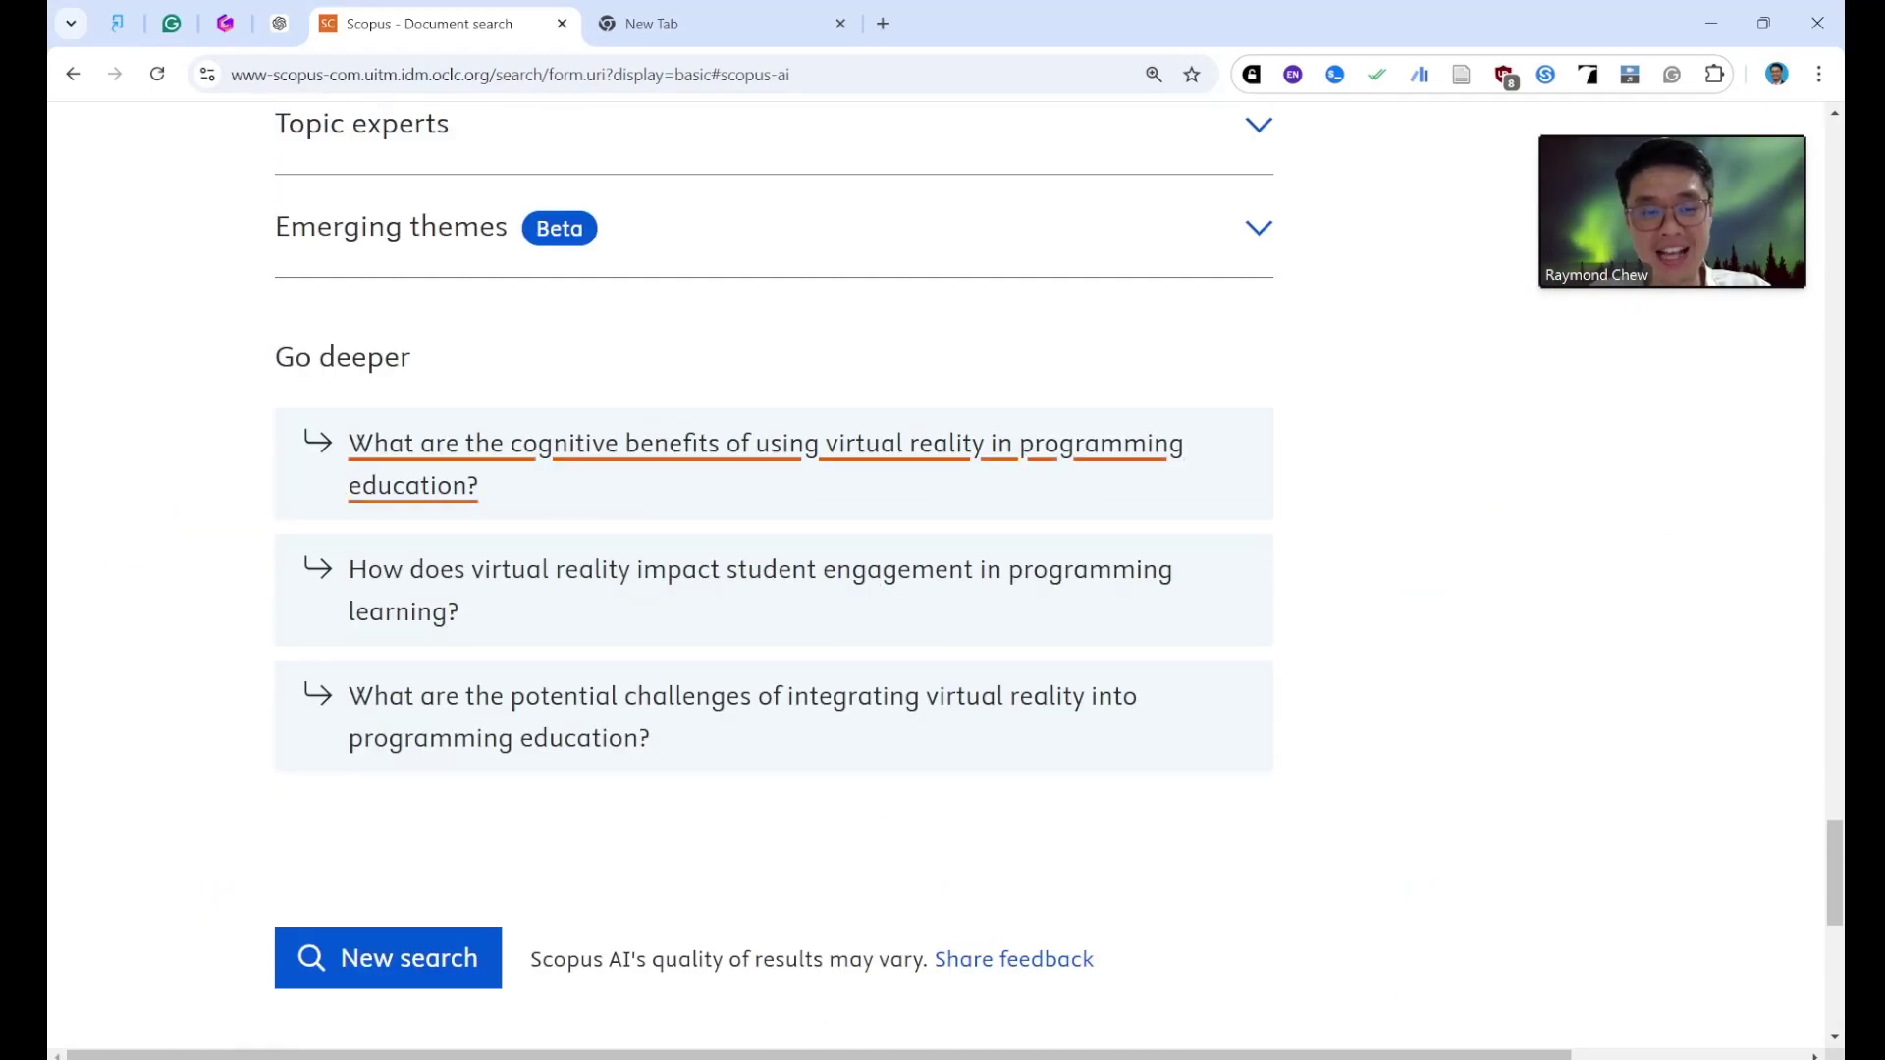
Replace "programming" with "chemistry" in the Scopus AI question and resubmit it.
scroll(774, 530, "up", 20)
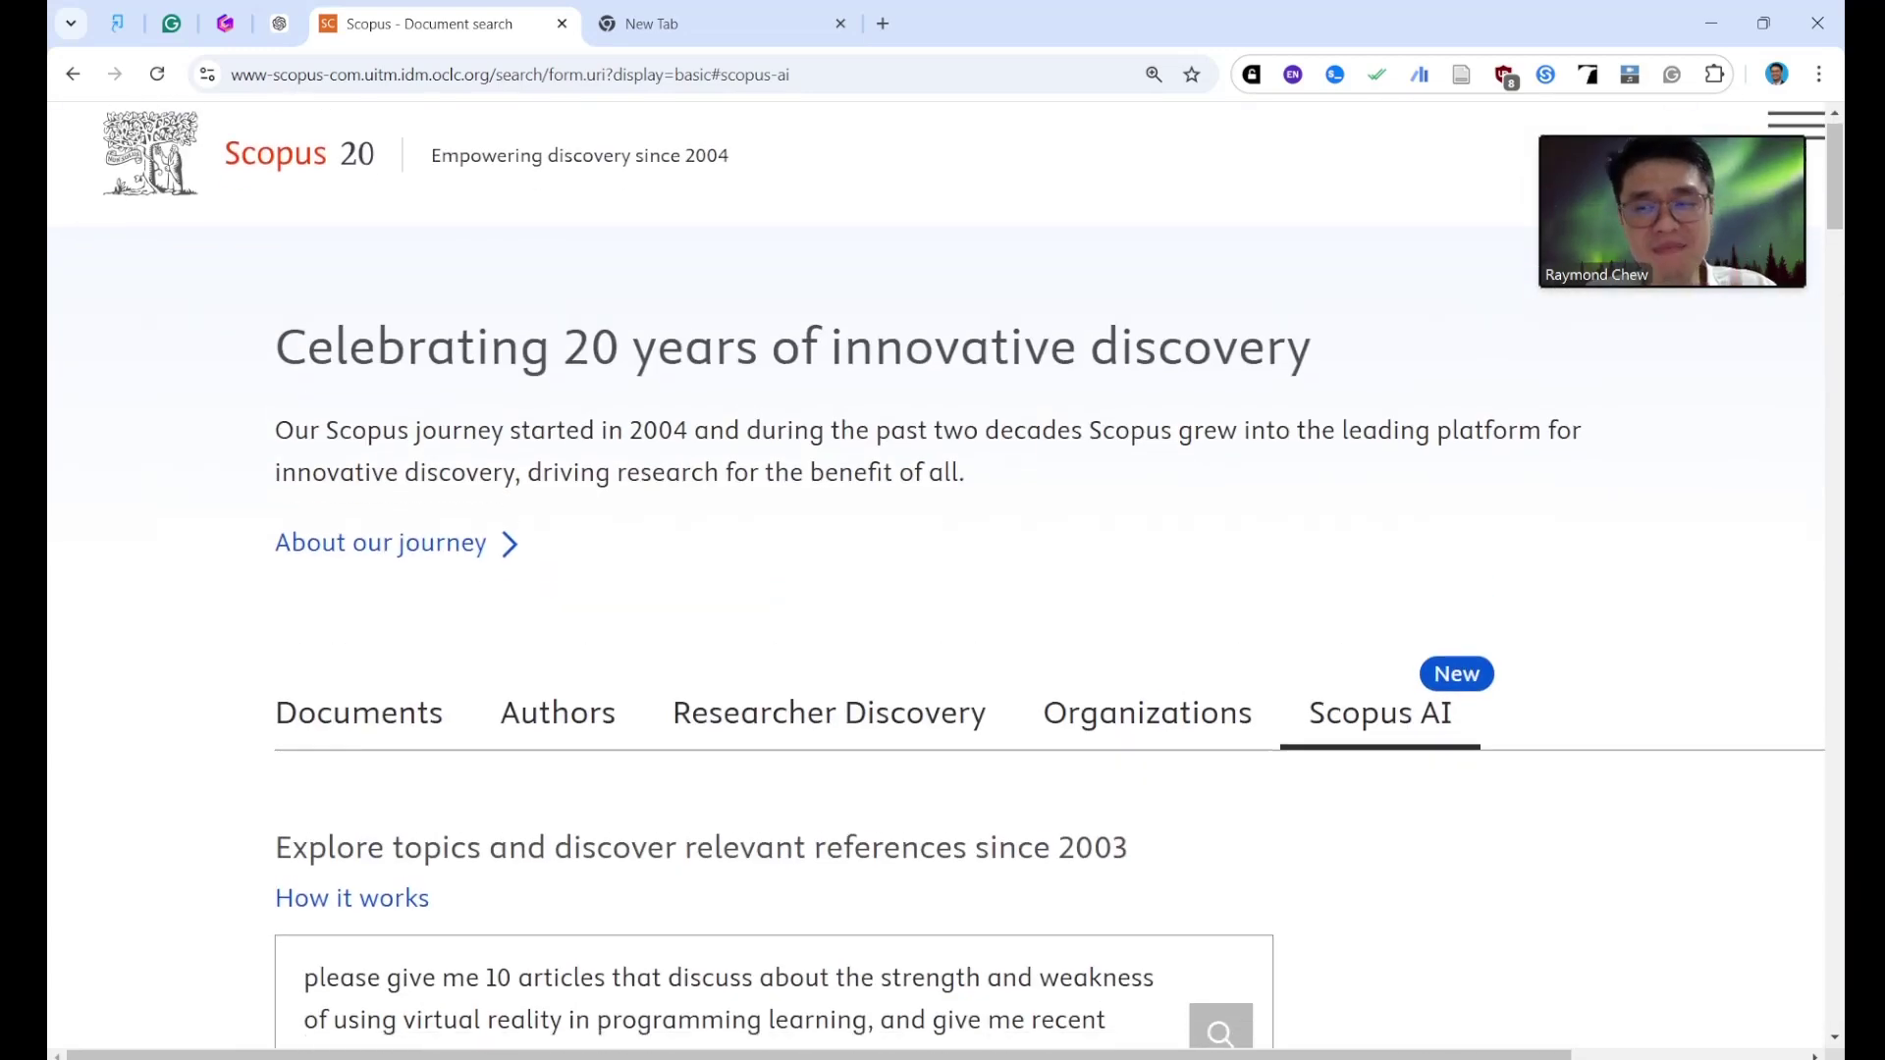
scroll(774, 530, "down", 6)
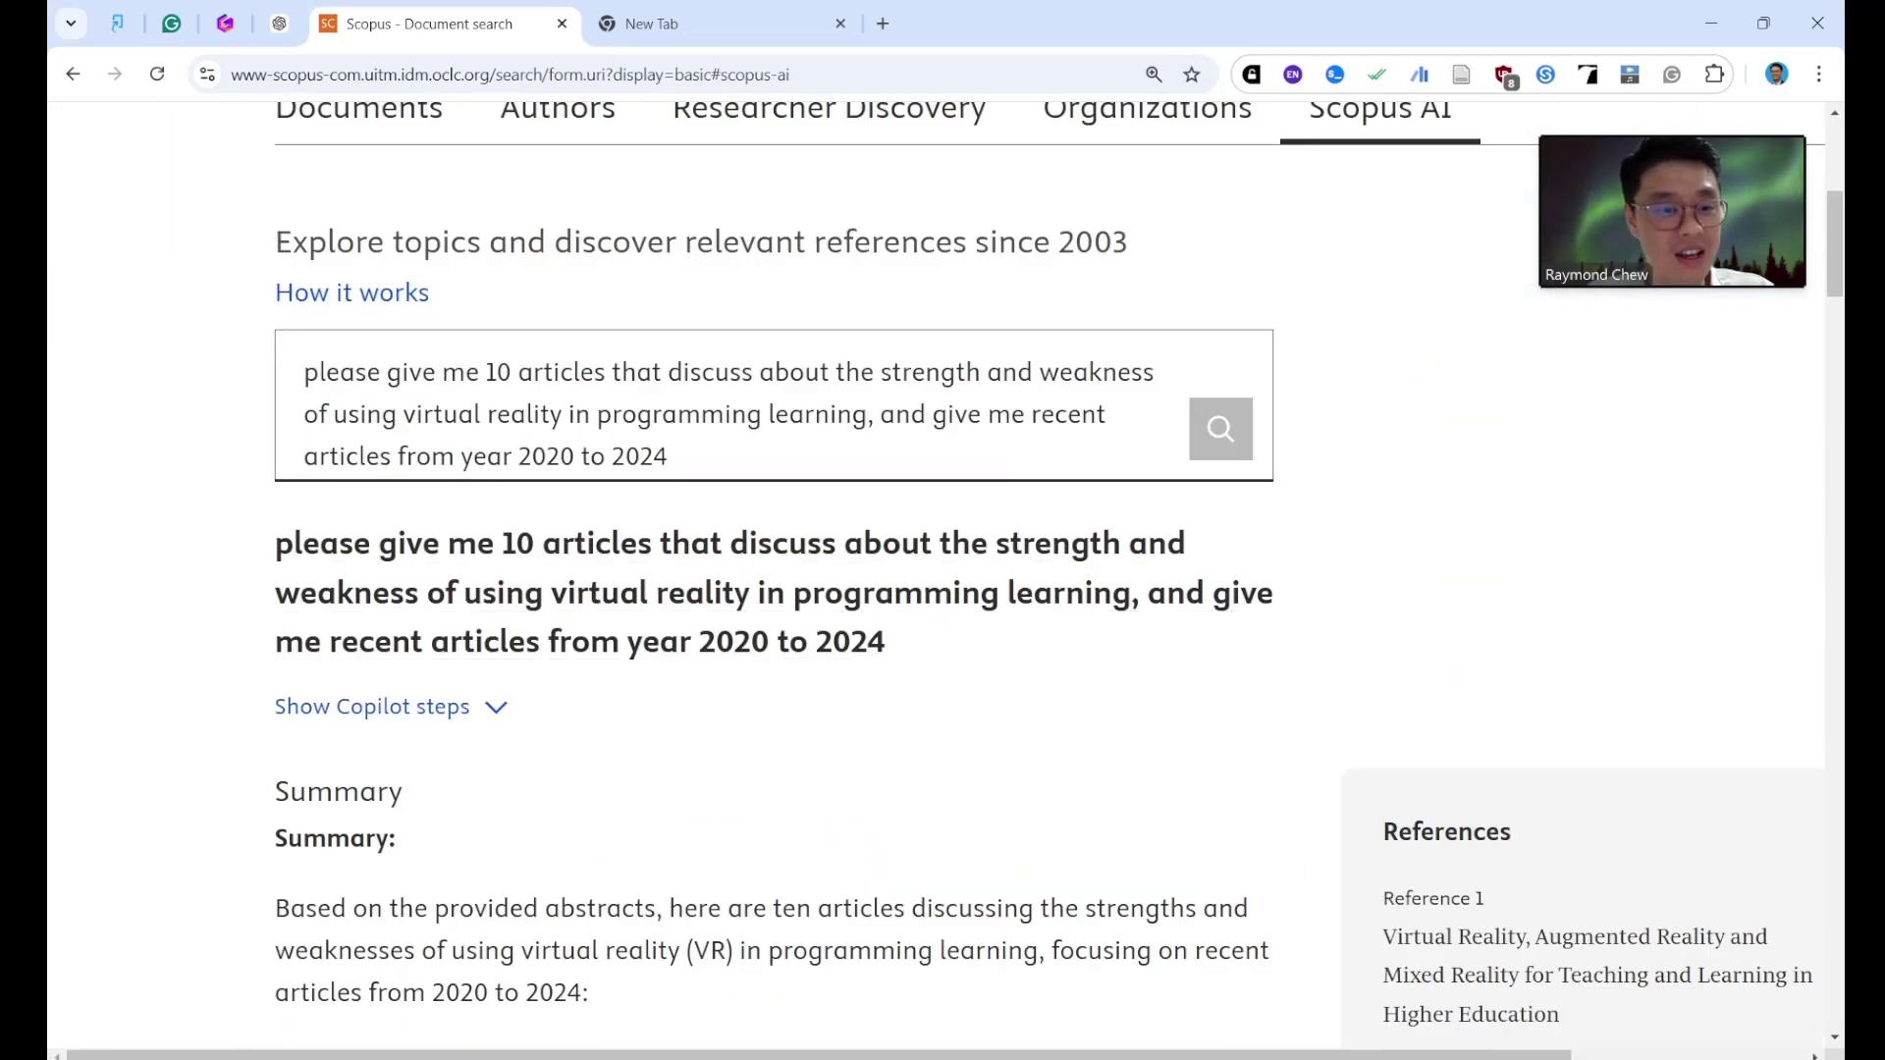
left_click_drag(596, 414, 761, 414)
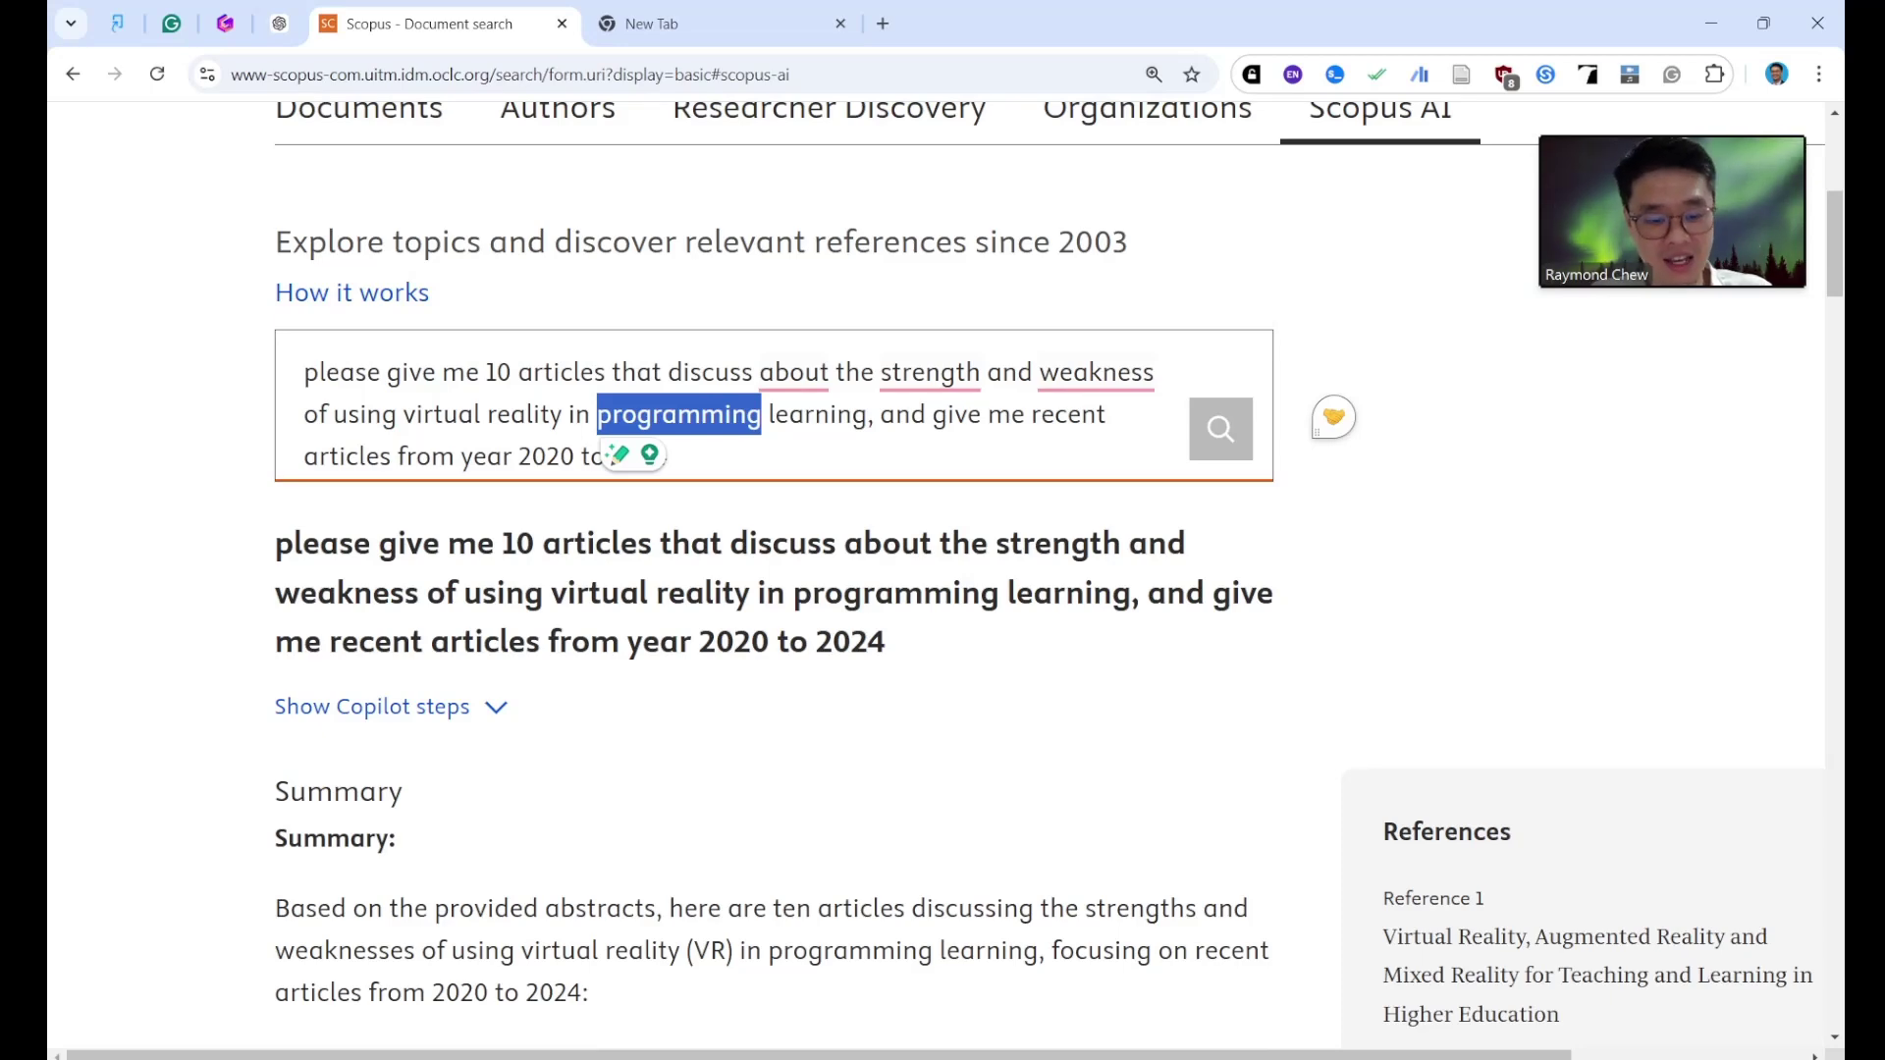
type("chemistry")
key("Return")
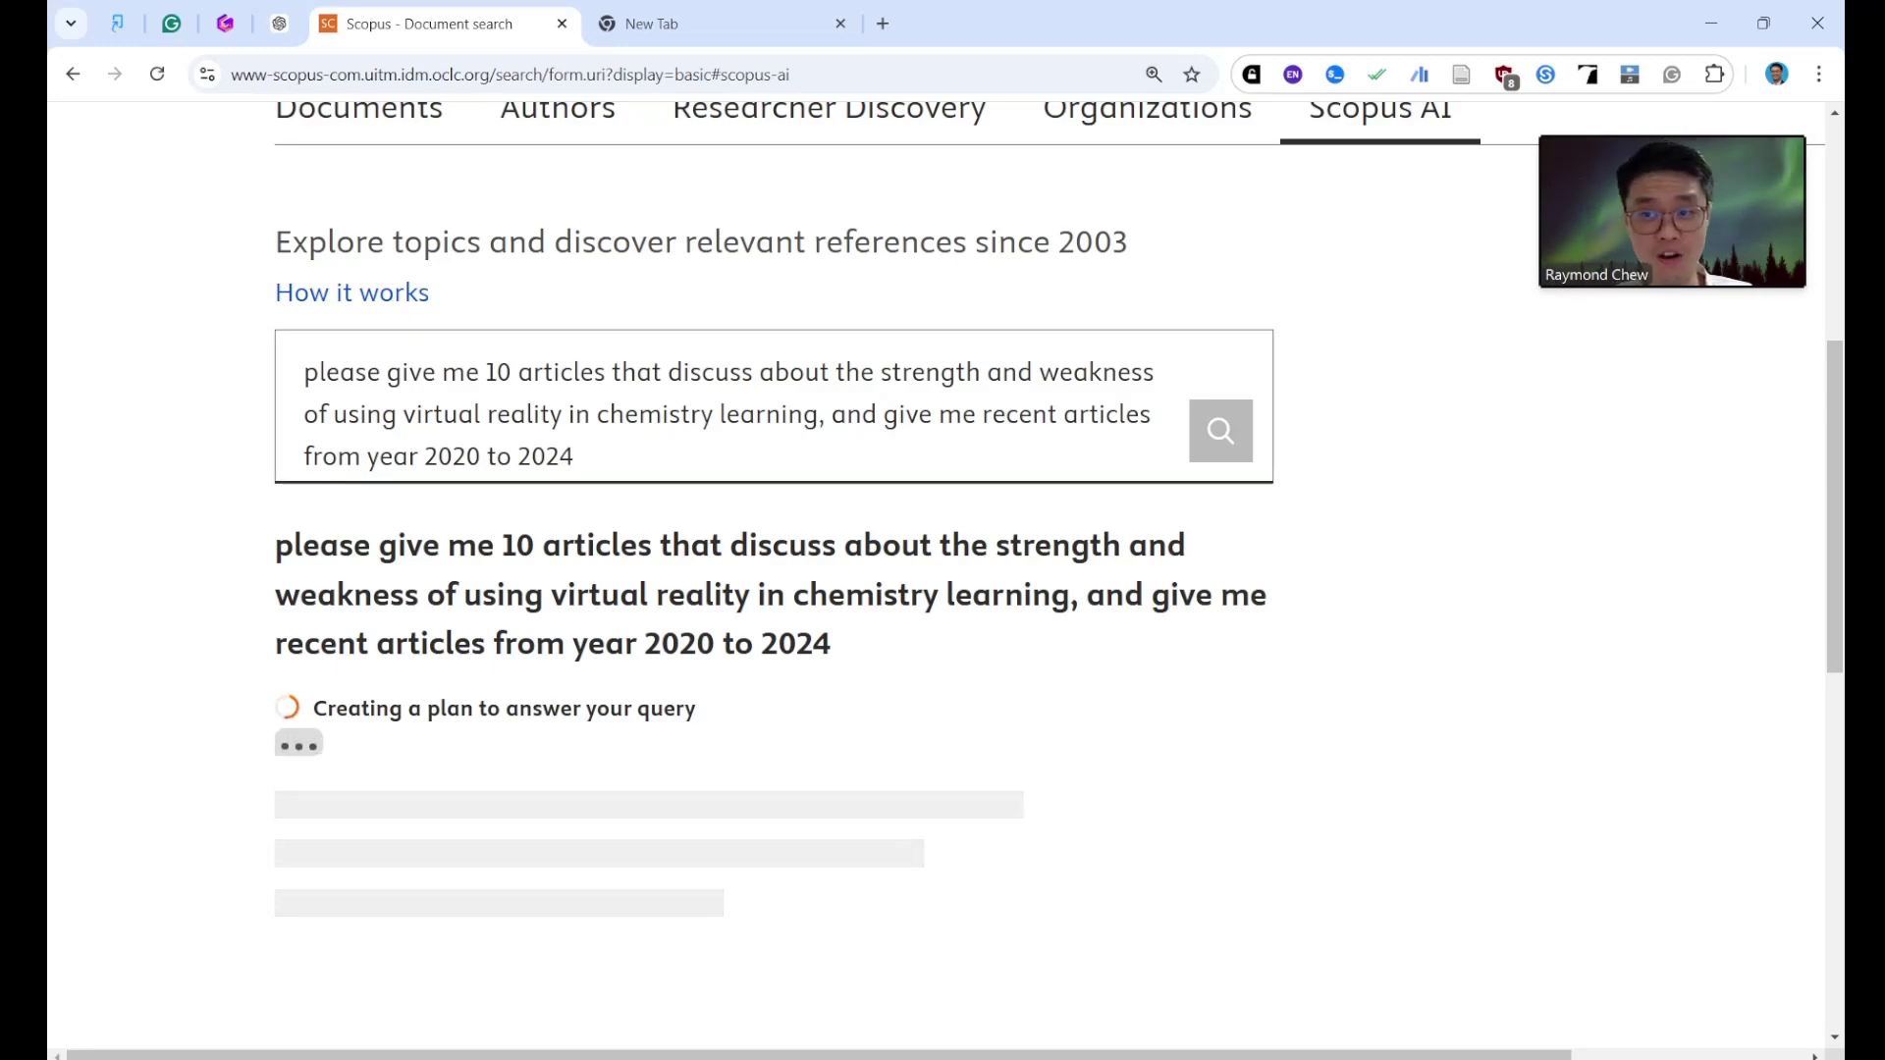
Read the search plan and the opening of the chemistry summary, including its listed strengths of VR.
scroll(942, 569, "down", 6)
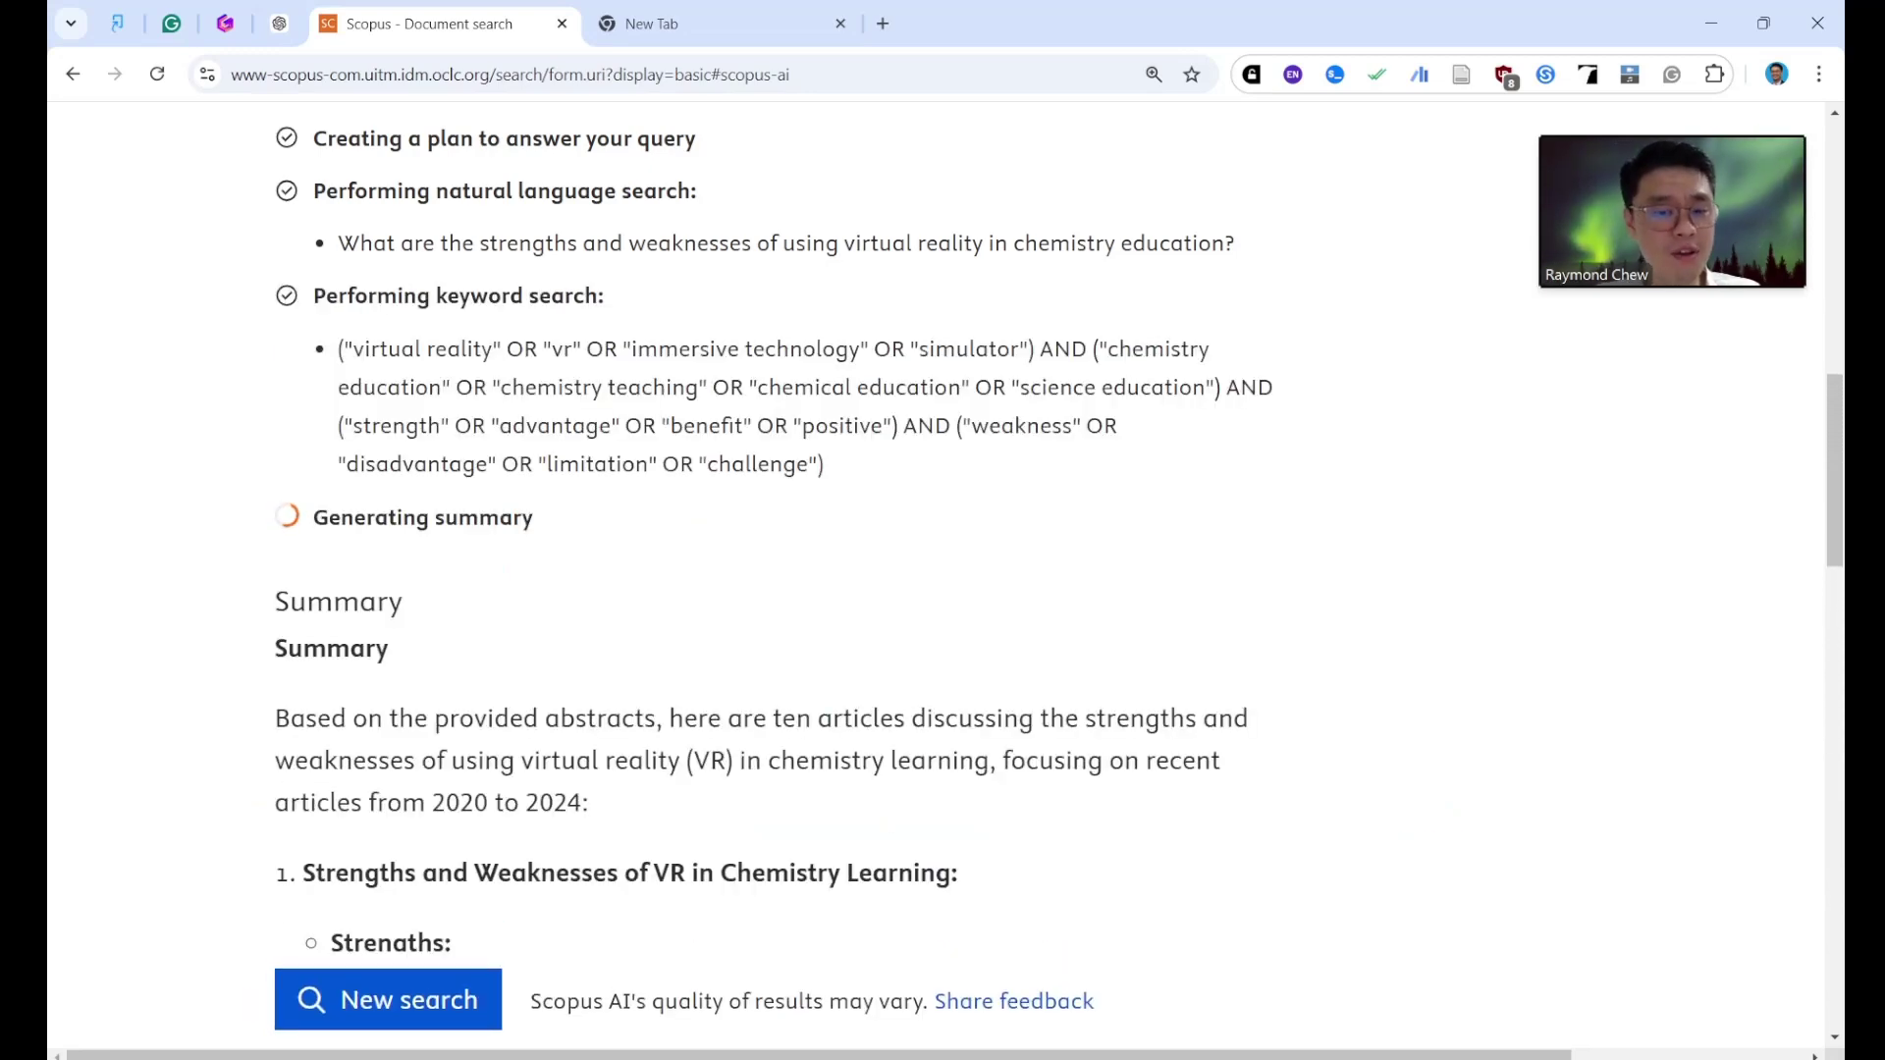
double_click(838, 761)
scroll(776, 540, "down", 5)
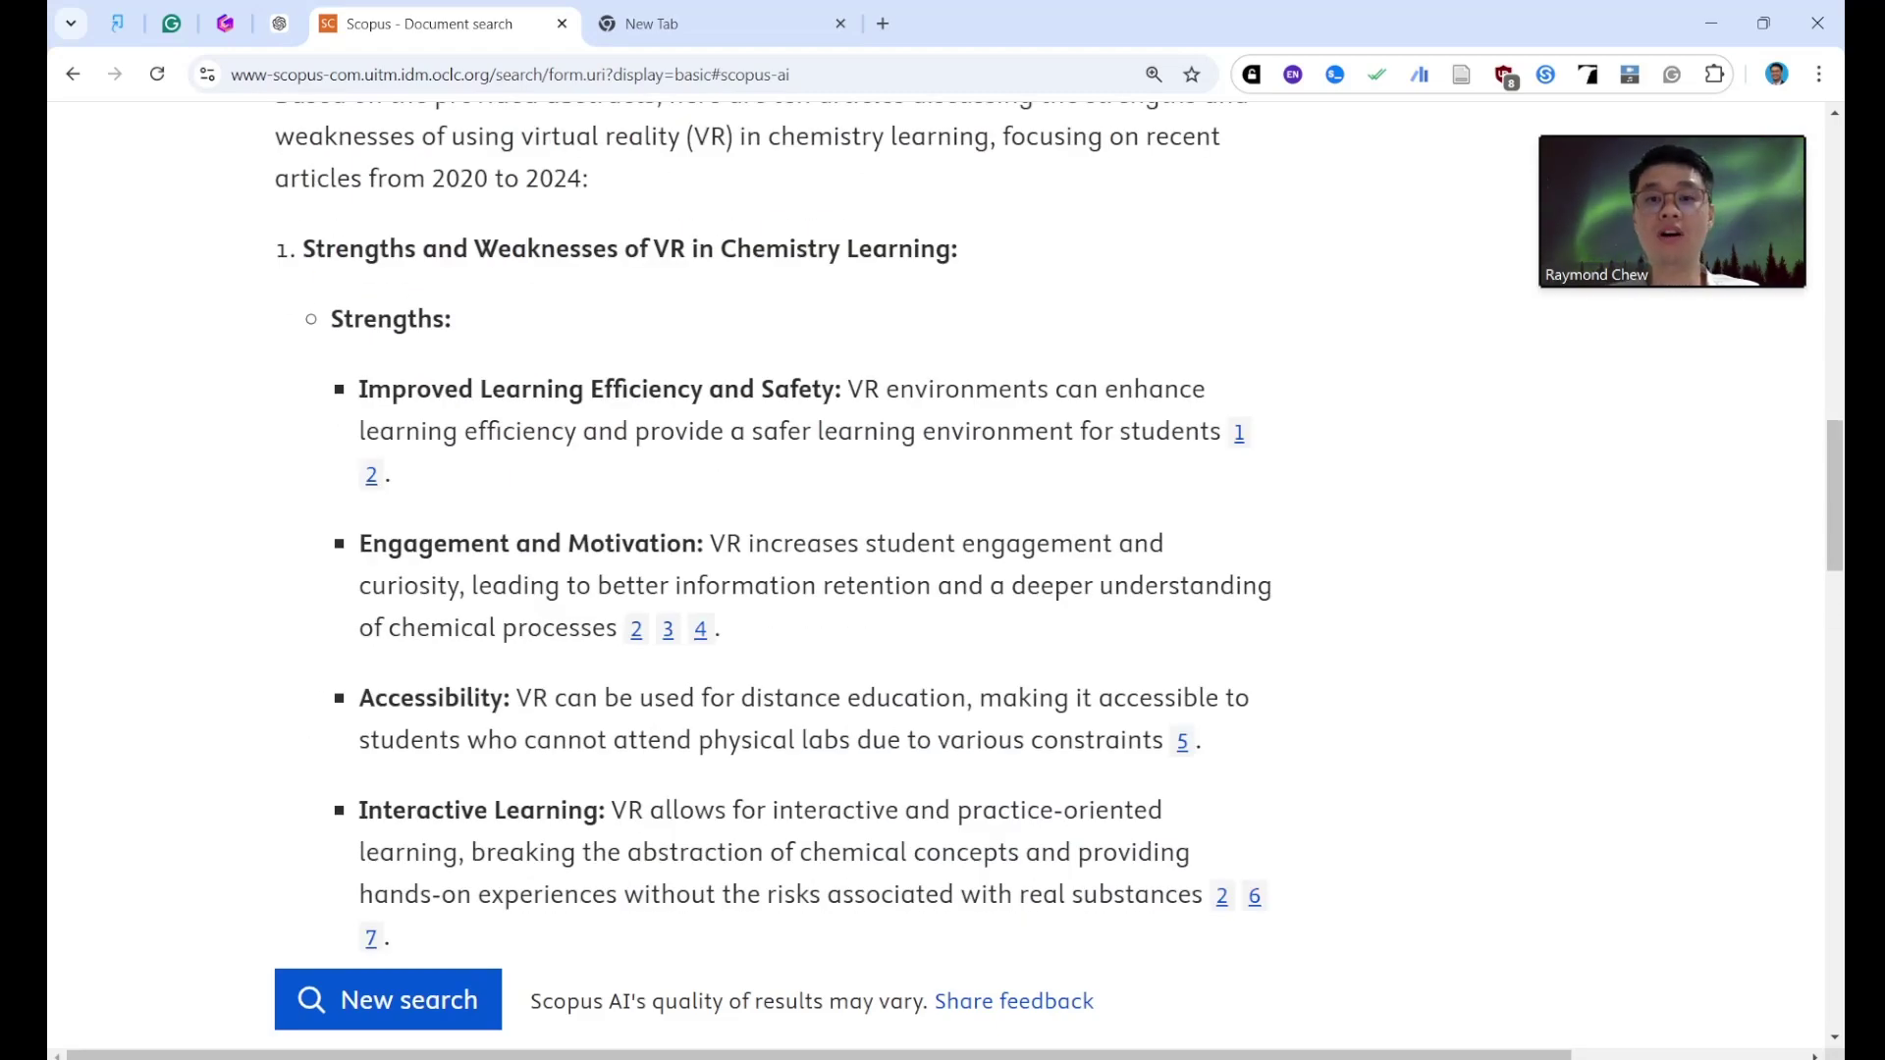
left_click_drag(721, 249, 950, 504)
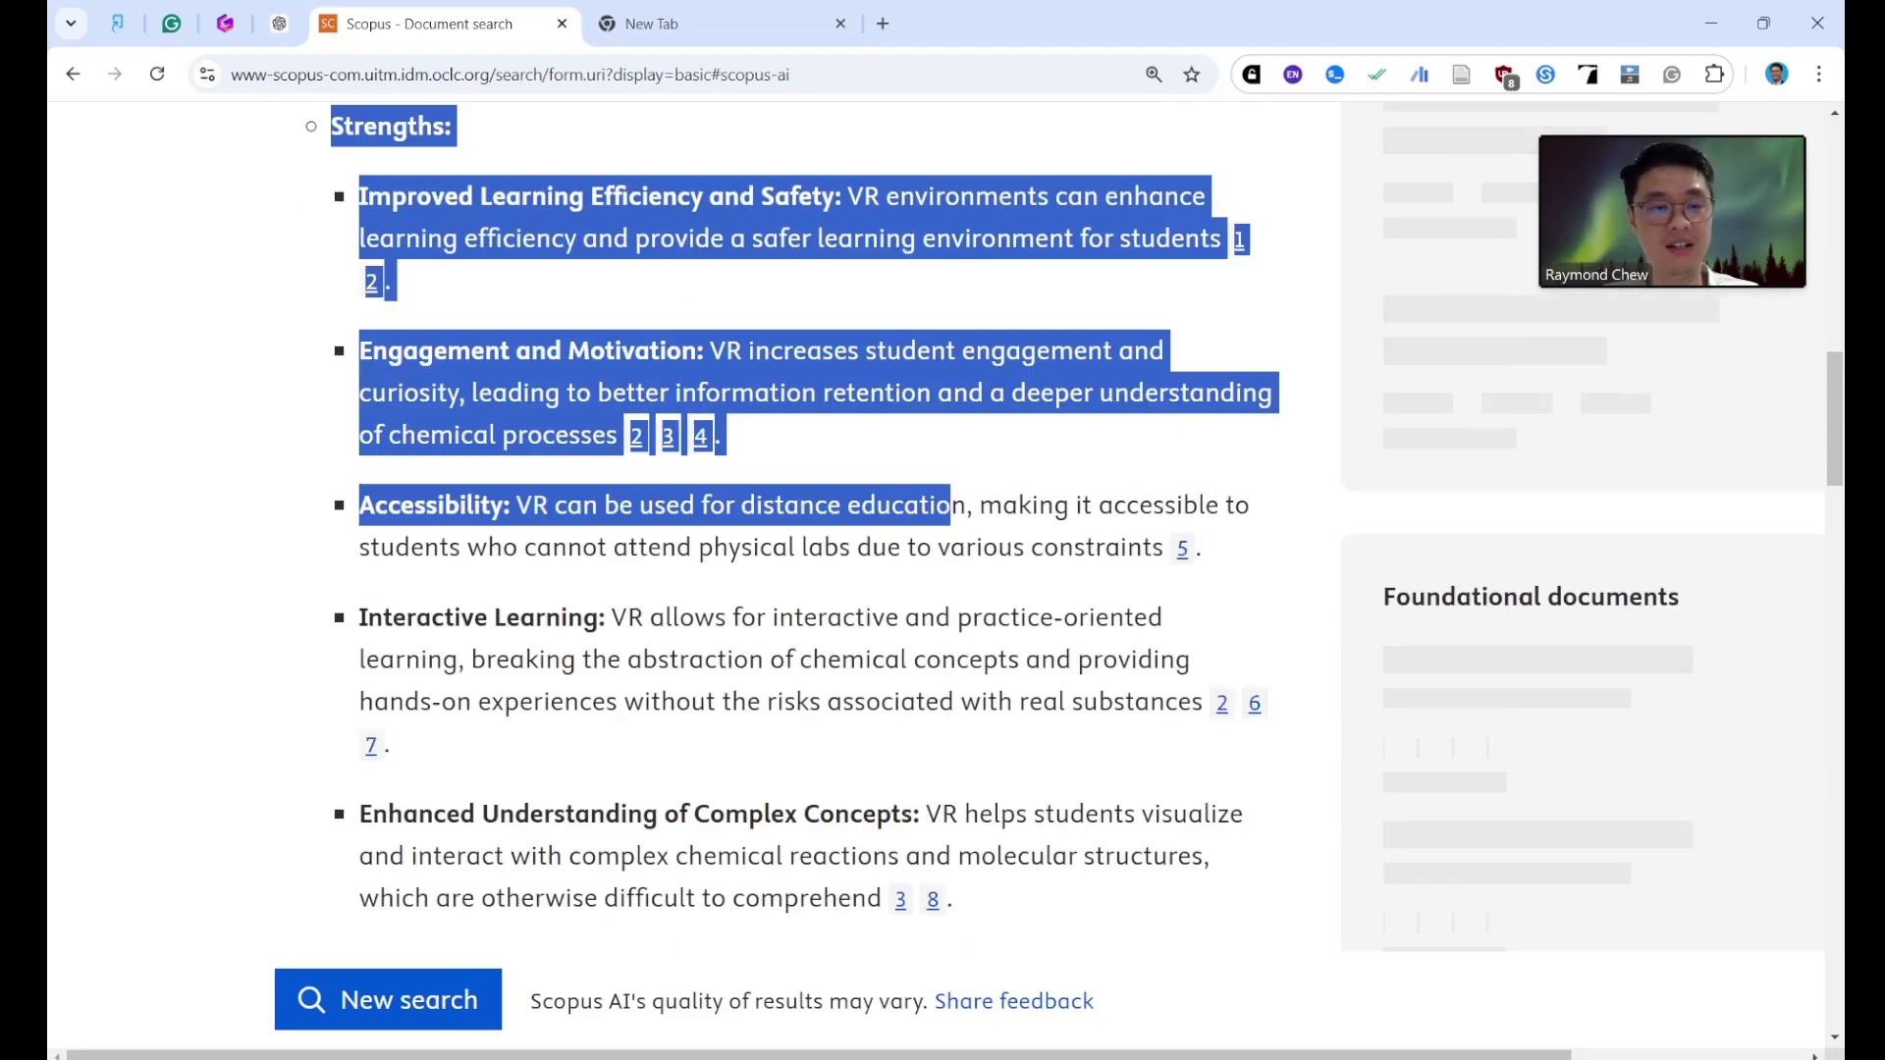
scroll(951, 505, "up", 4)
left_click(950, 504)
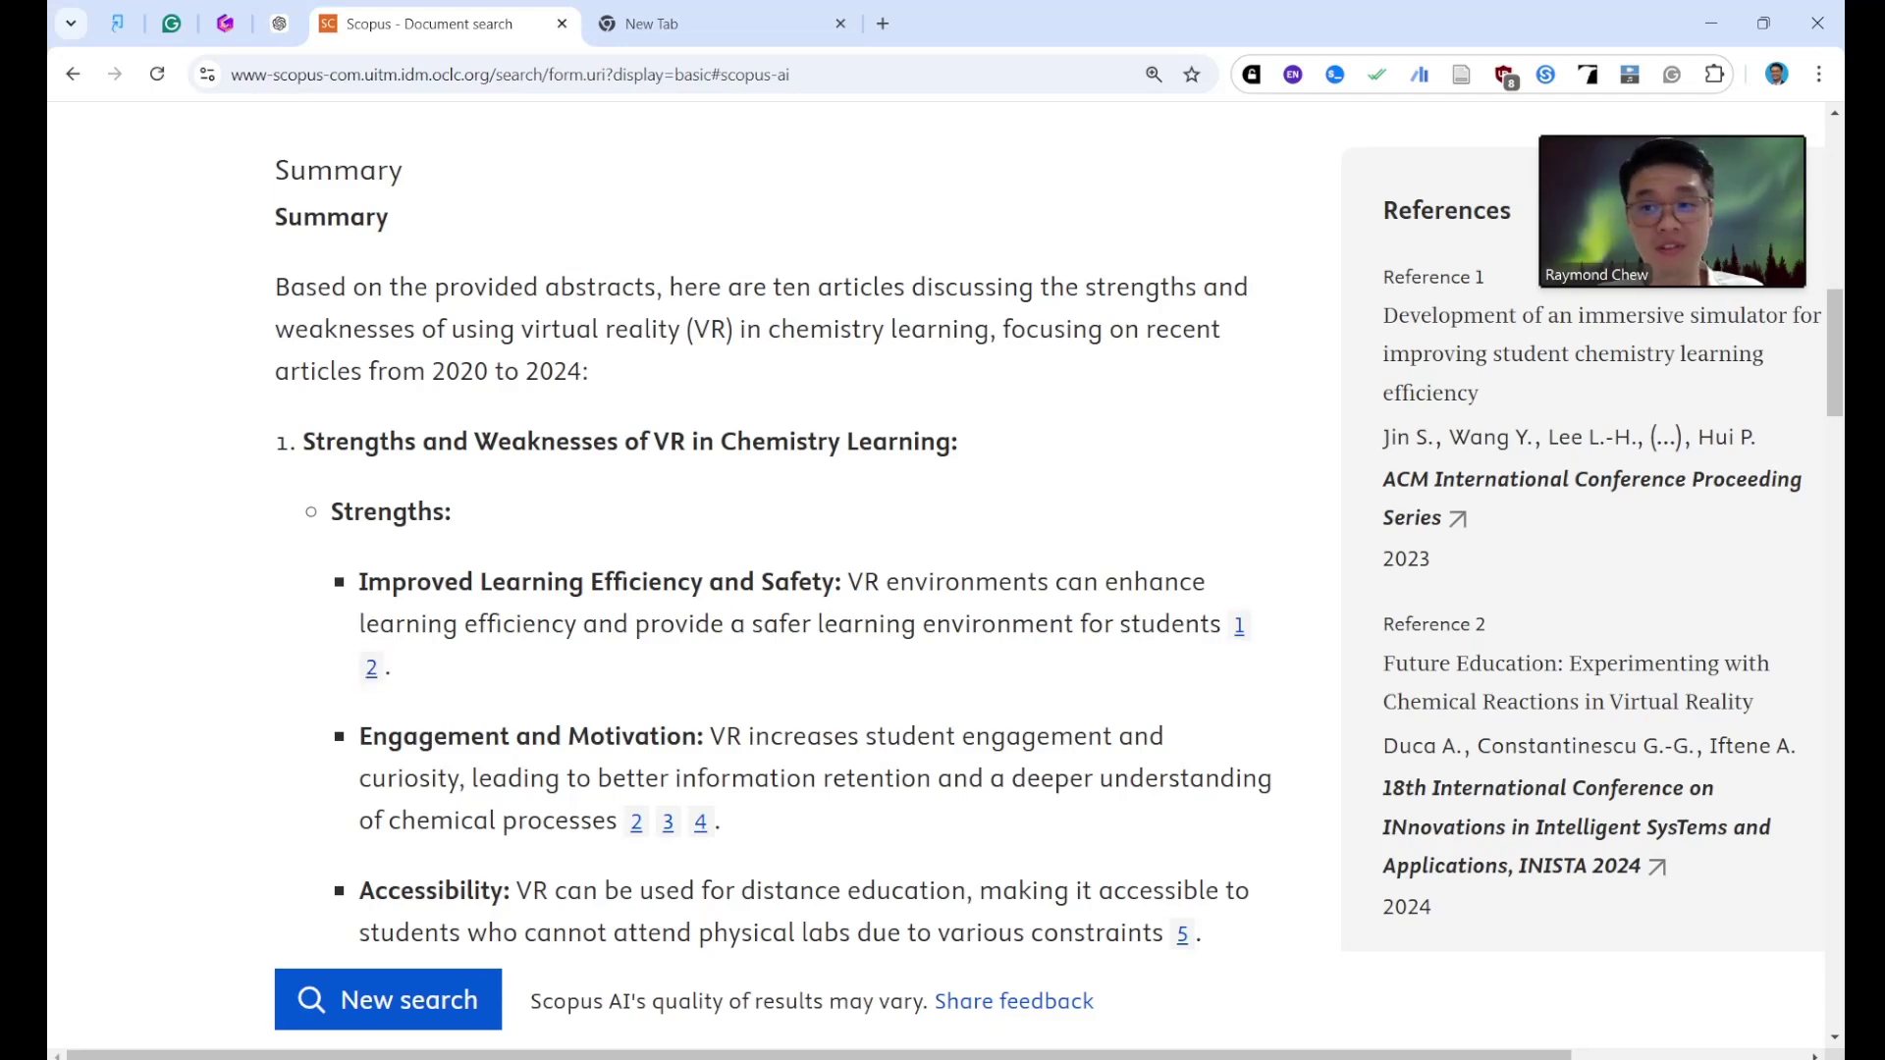
View the details of summary references 1 and 2 cited under Improved Learning Efficiency and Safety, closing each one.
left_click(1238, 626)
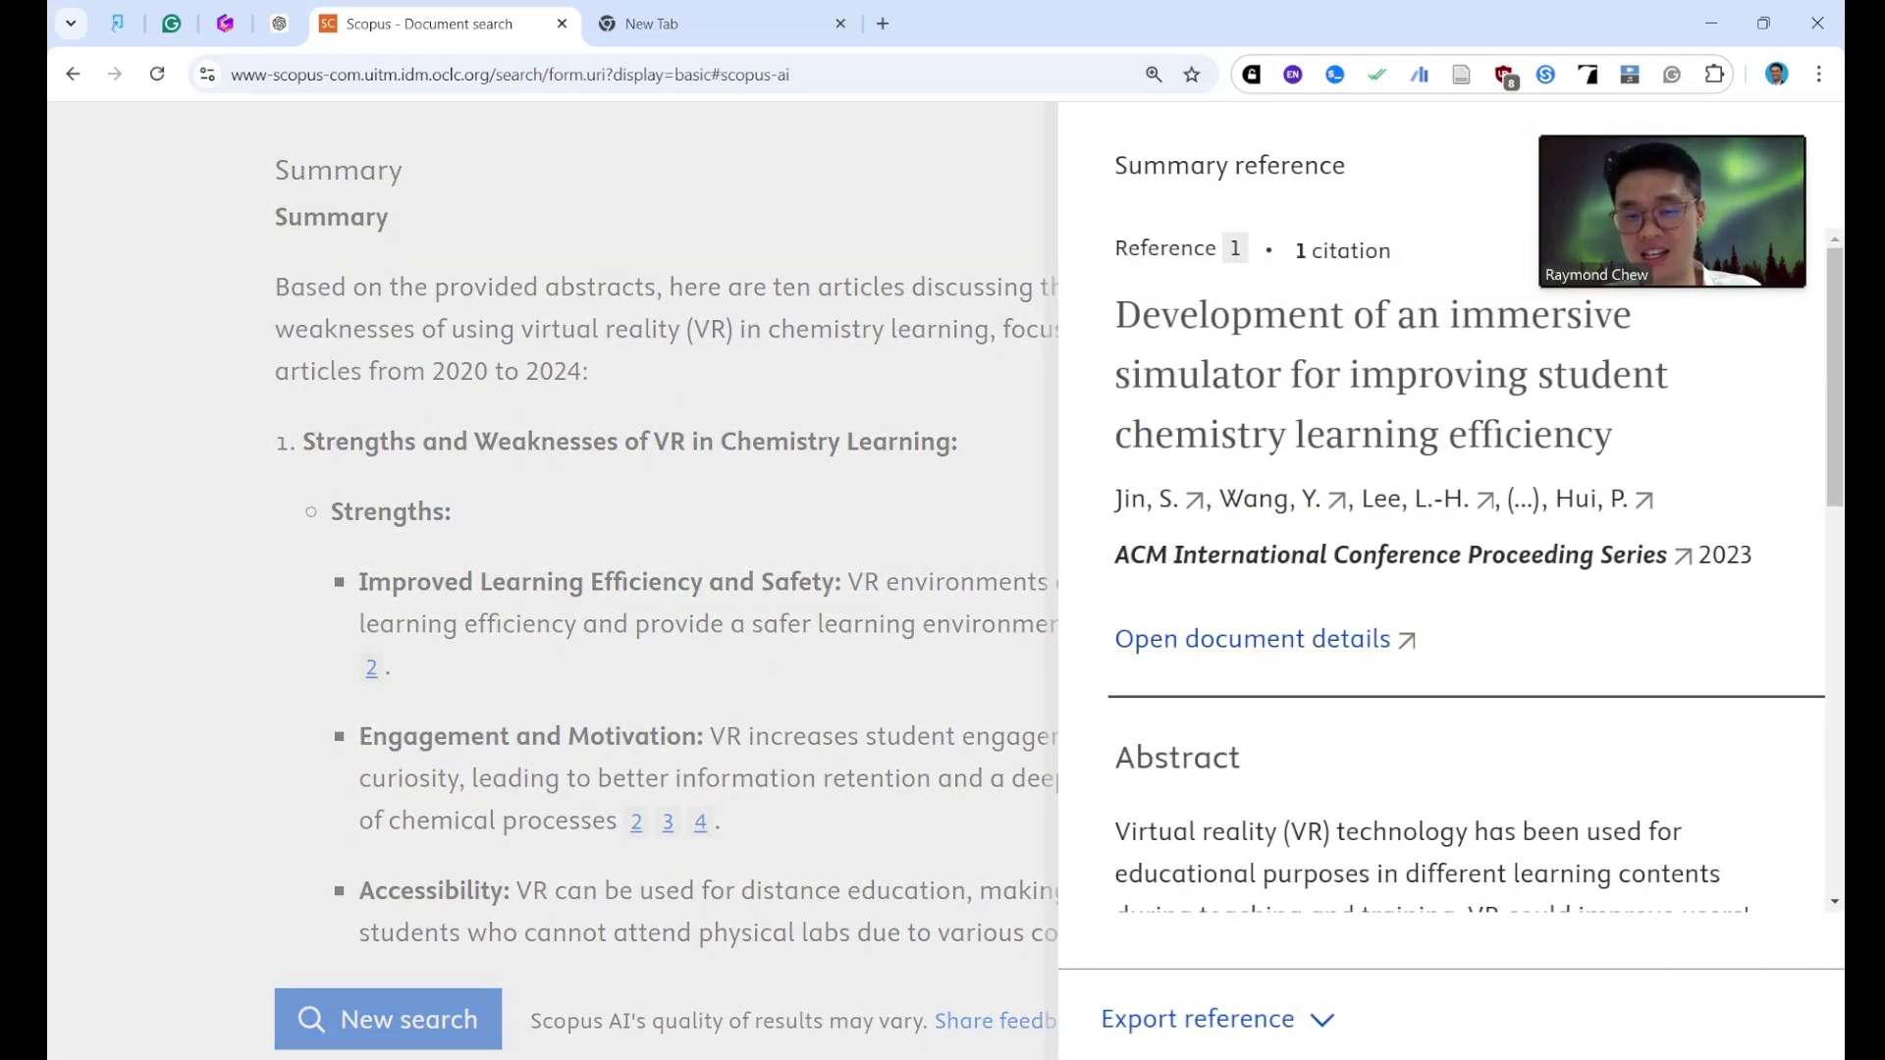
key("Escape")
left_click(372, 667)
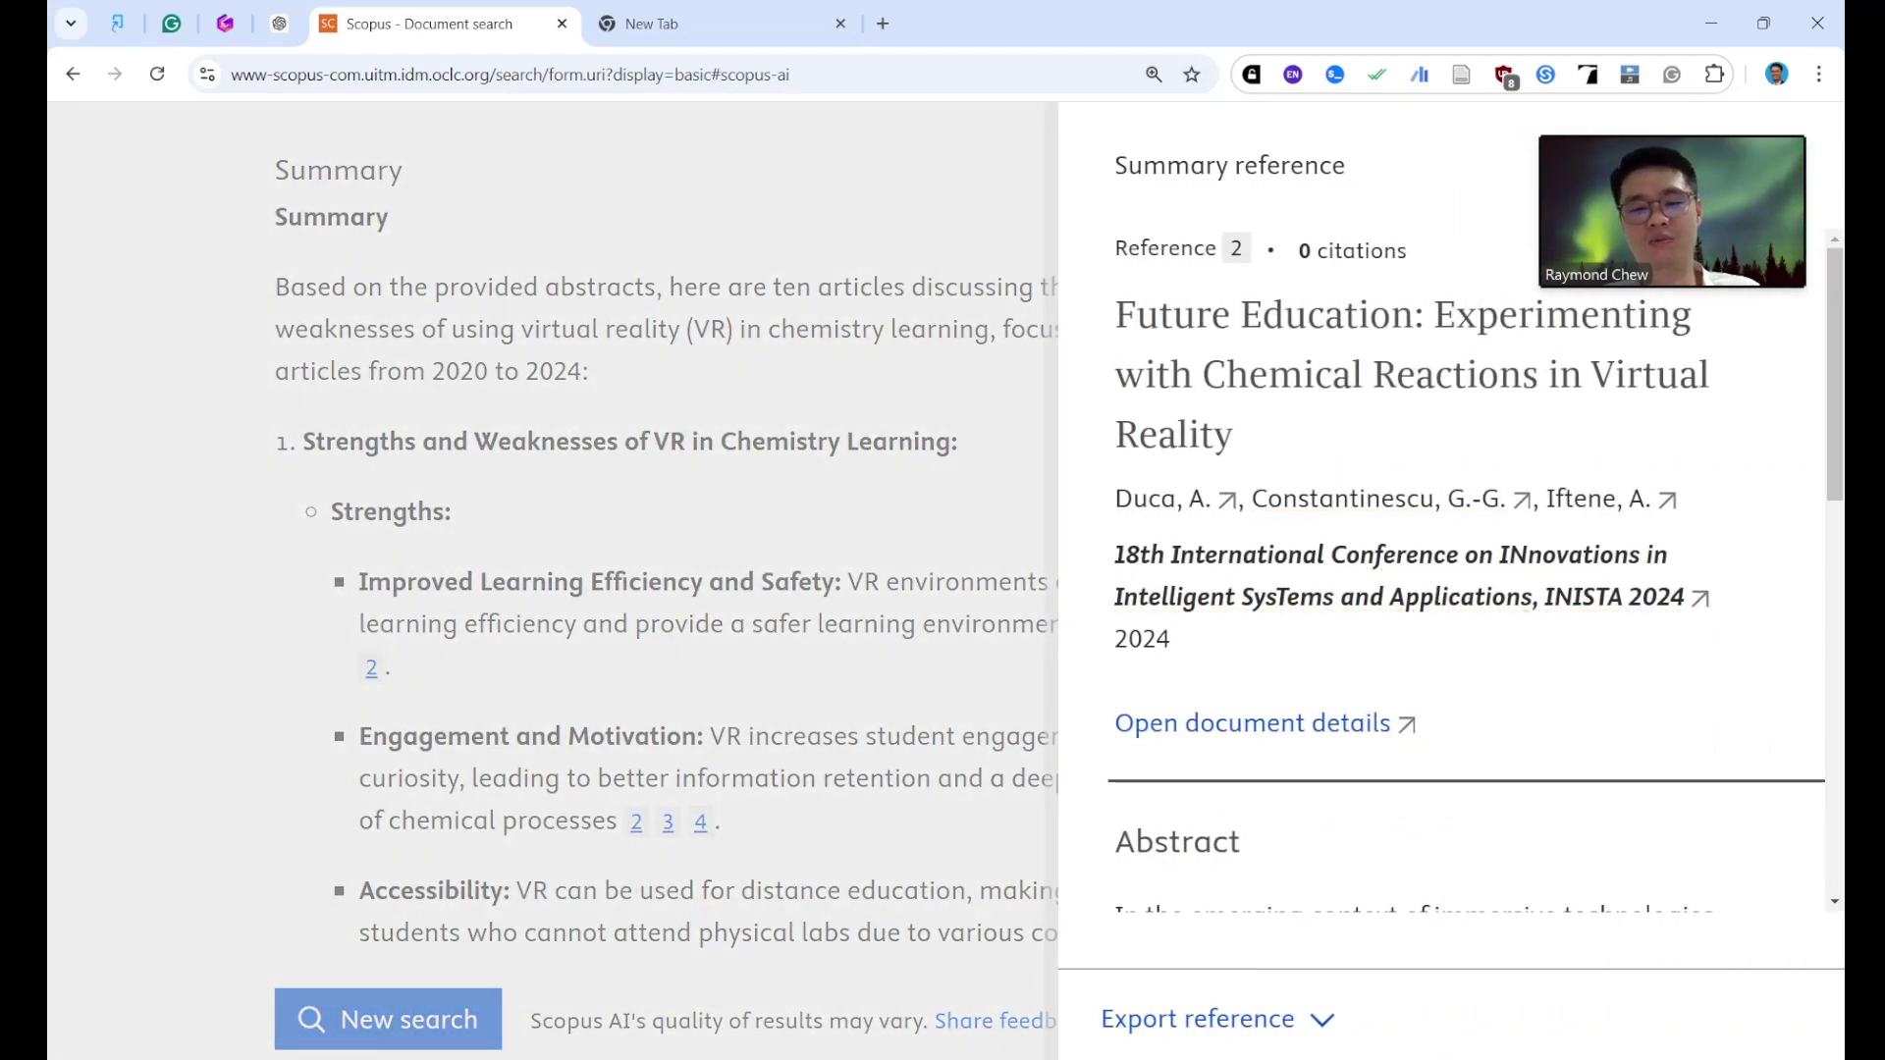
key("Escape")
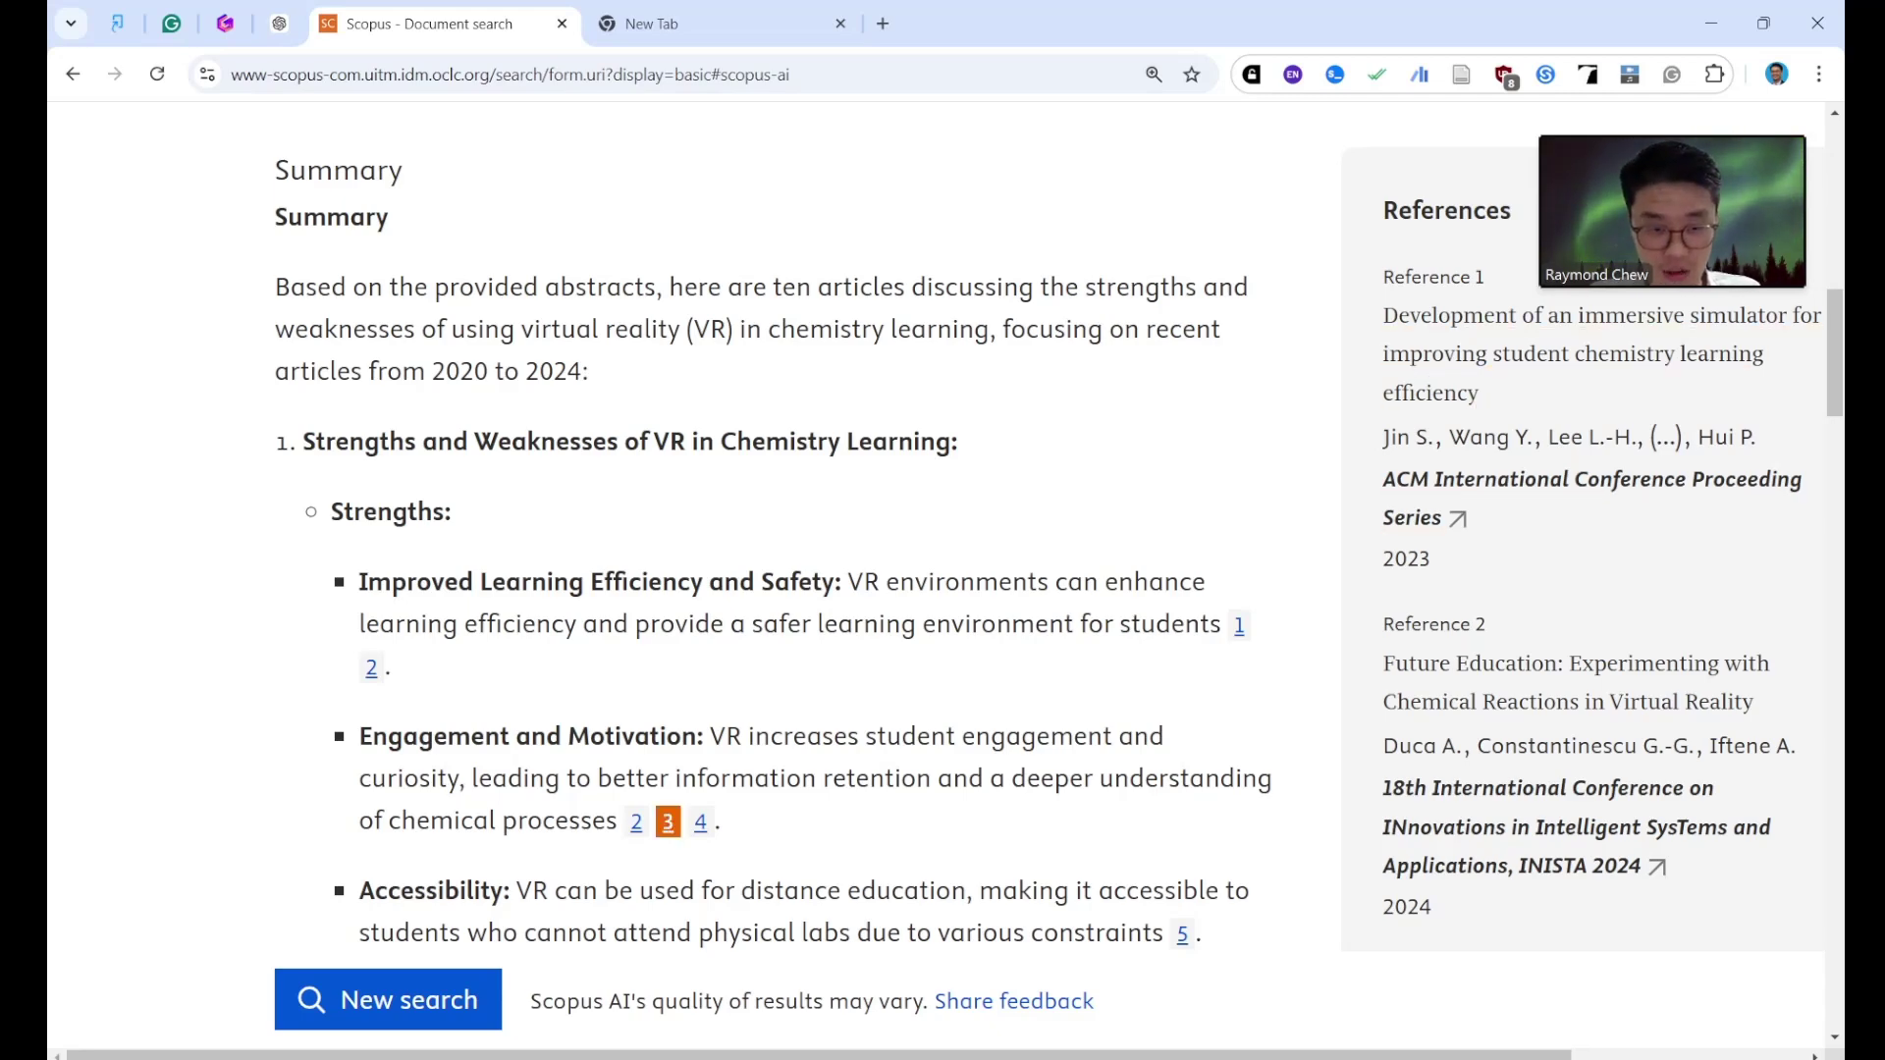
Look through the details and abstract of reference 3 cited under Engagement and Motivation, and close it.
left_click(668, 822)
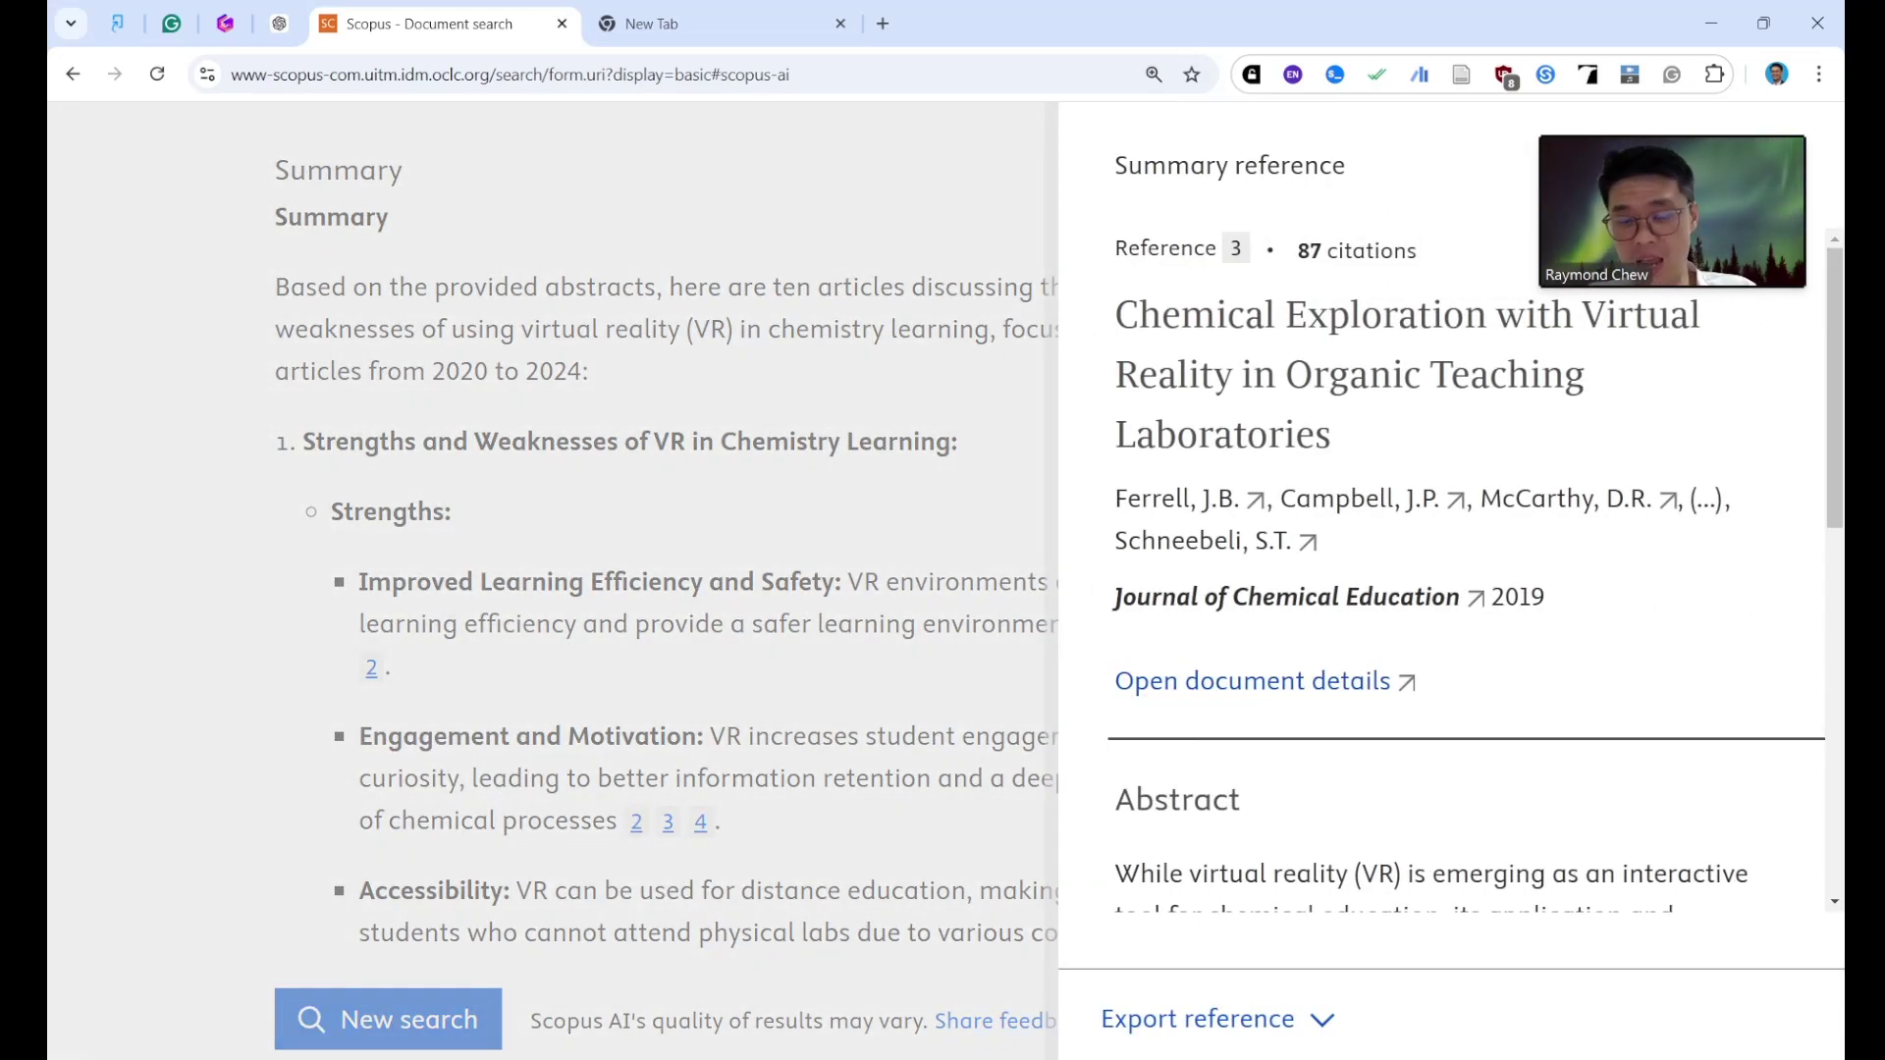
scroll(1463, 589, "down", 4)
scroll(1463, 589, "up", 4)
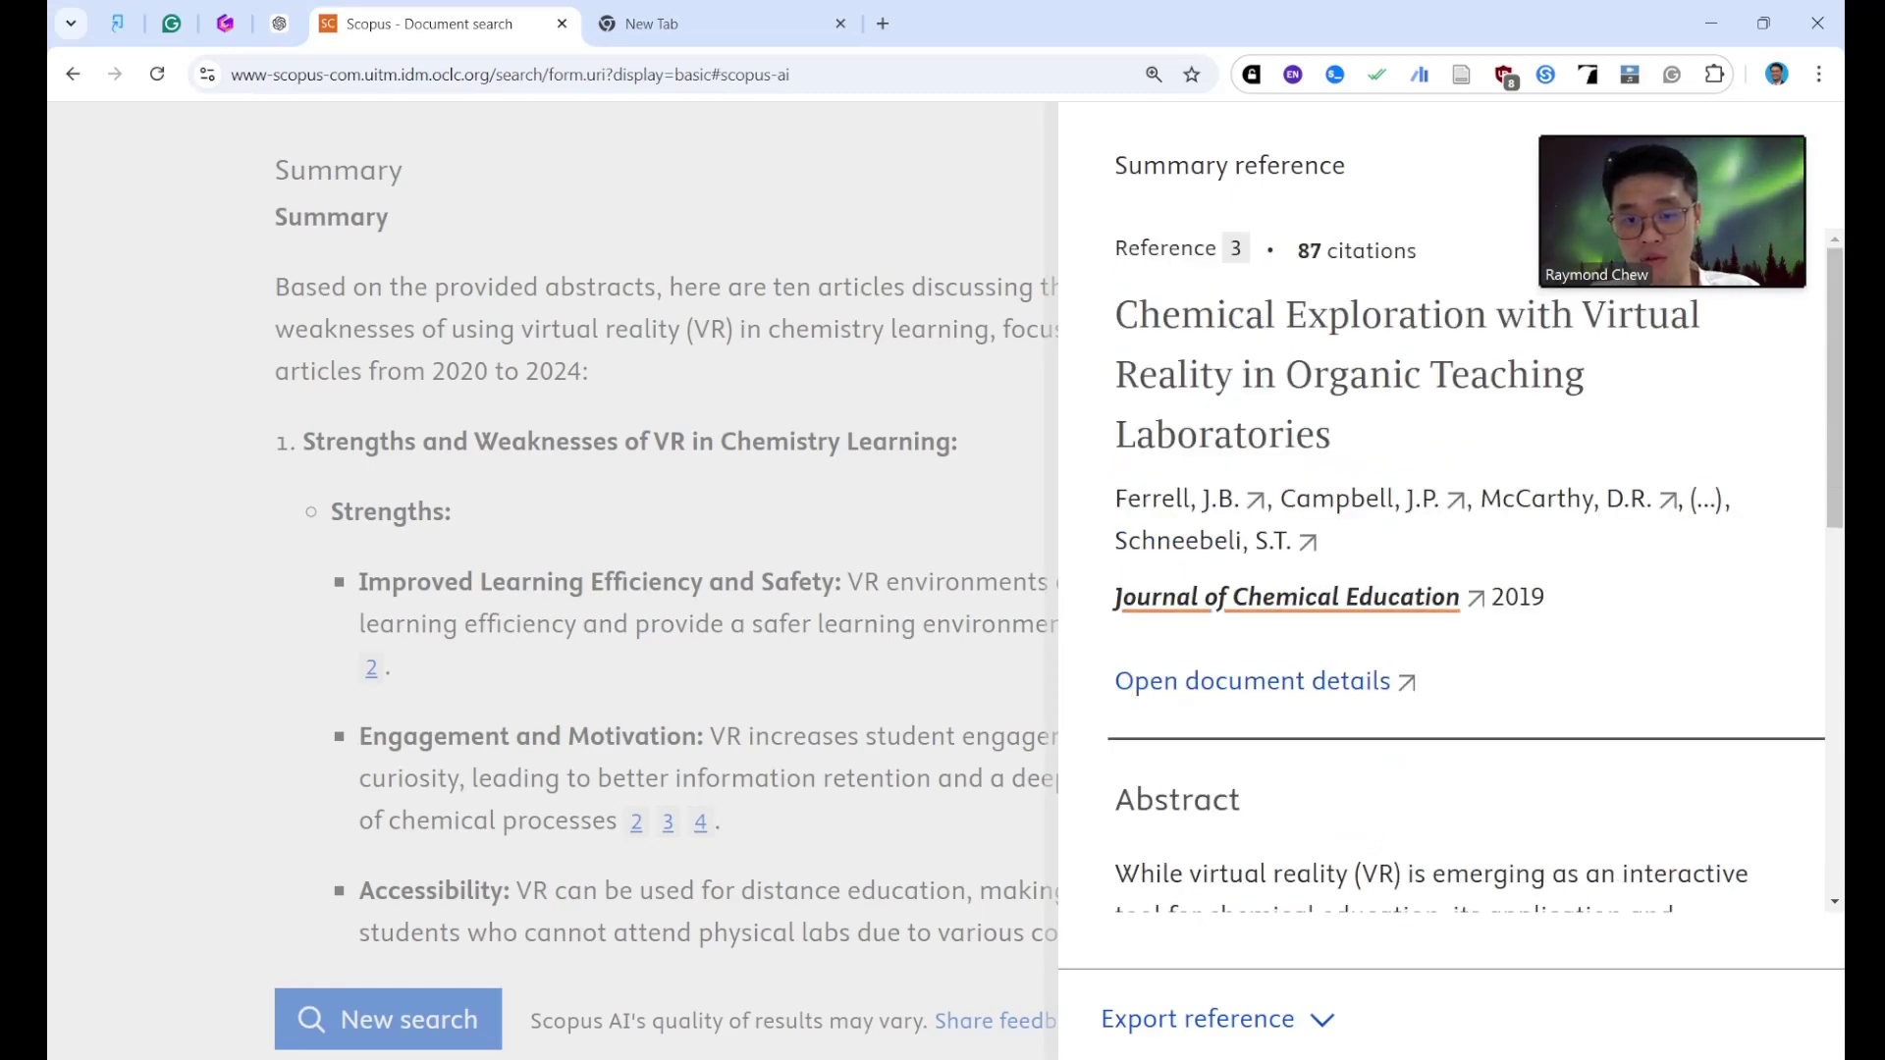
scroll(1286, 598, "down", 8)
scroll(1453, 570, "up", 8)
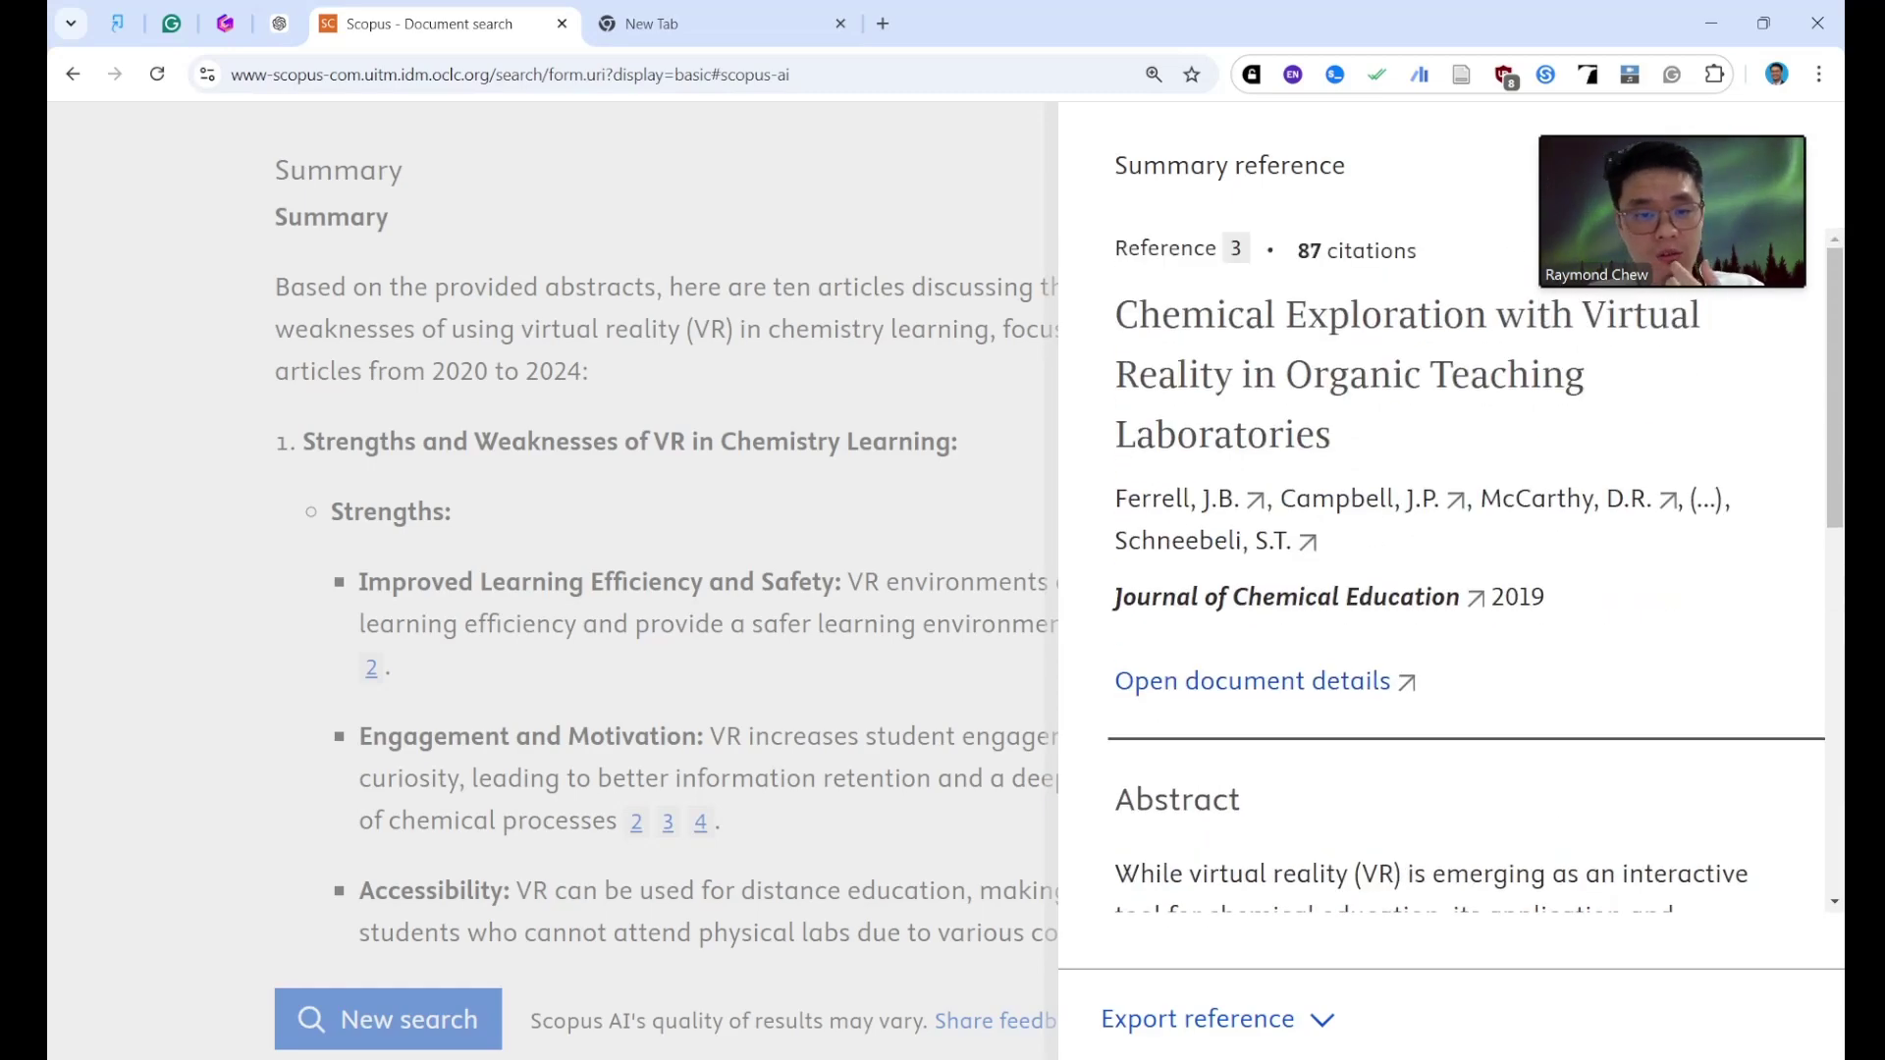
key("Escape")
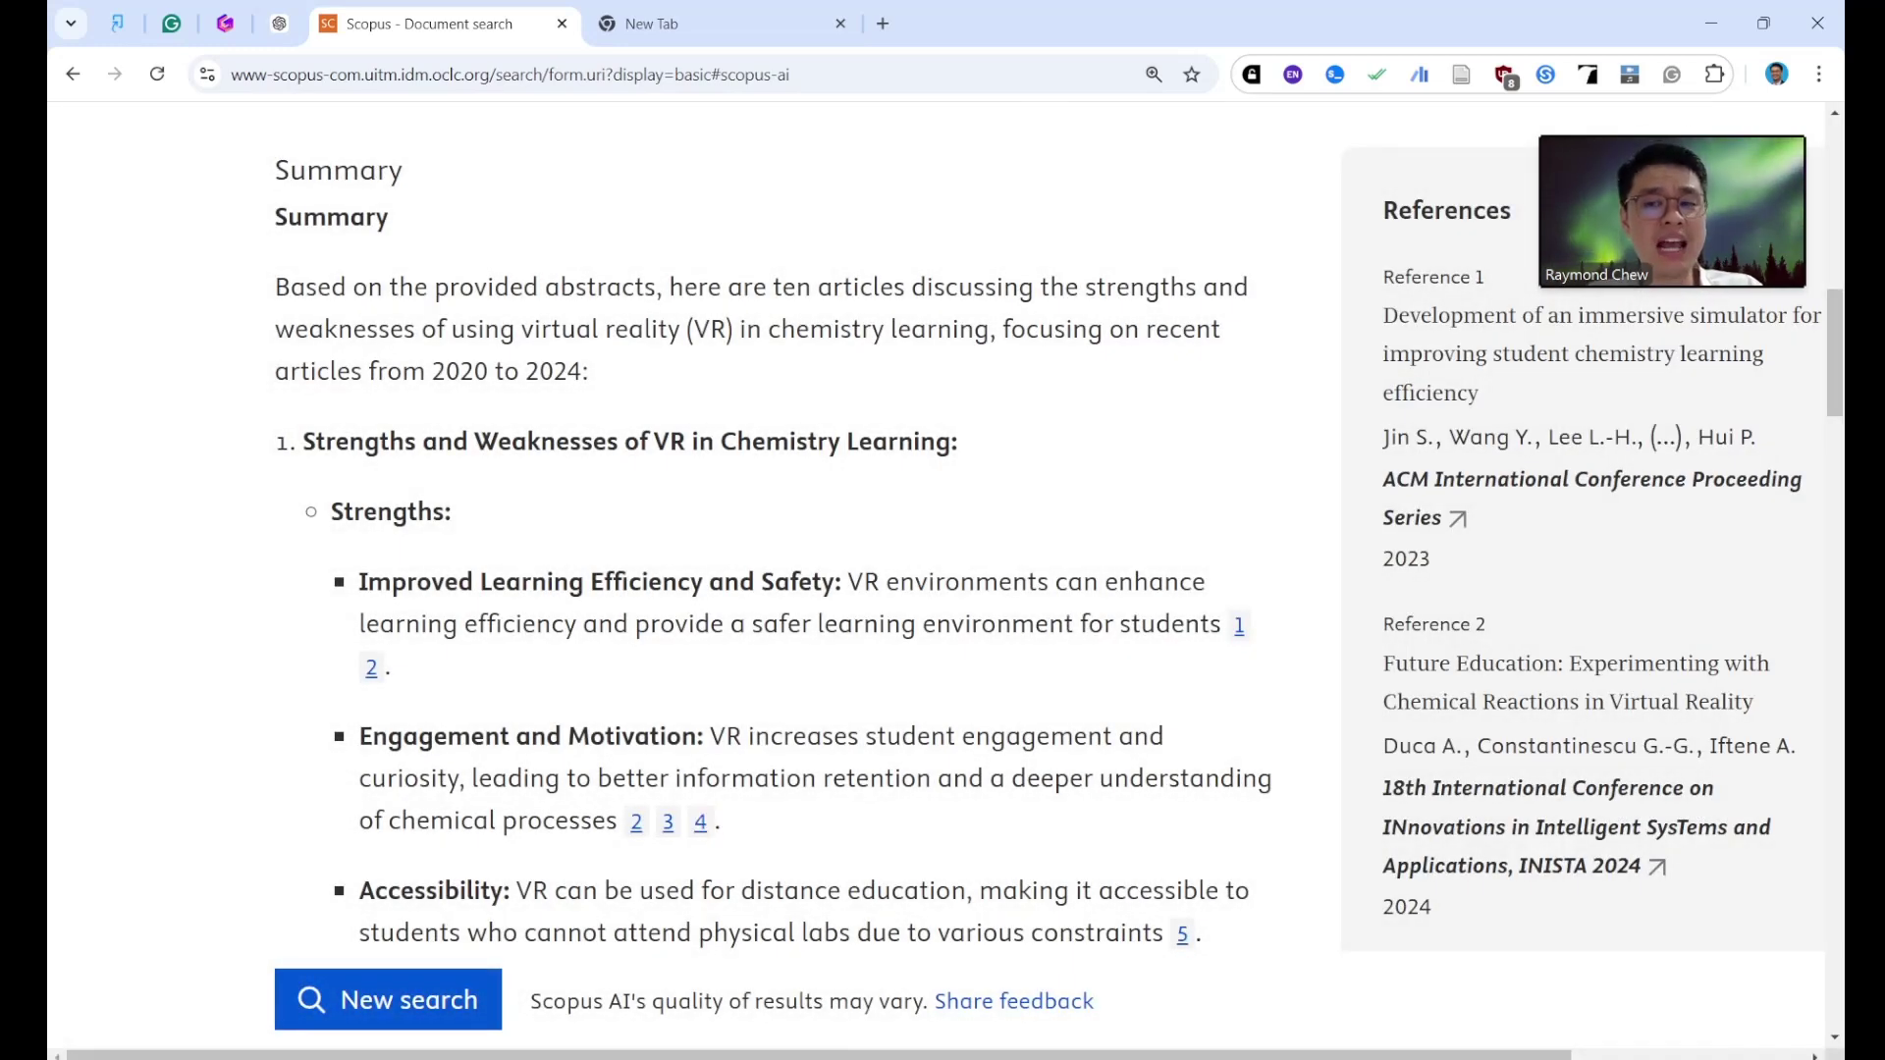
Review the chemistry question and its summary of strengths and weaknesses, down to the Recent Articles list.
scroll(1571, 491, "down", 3)
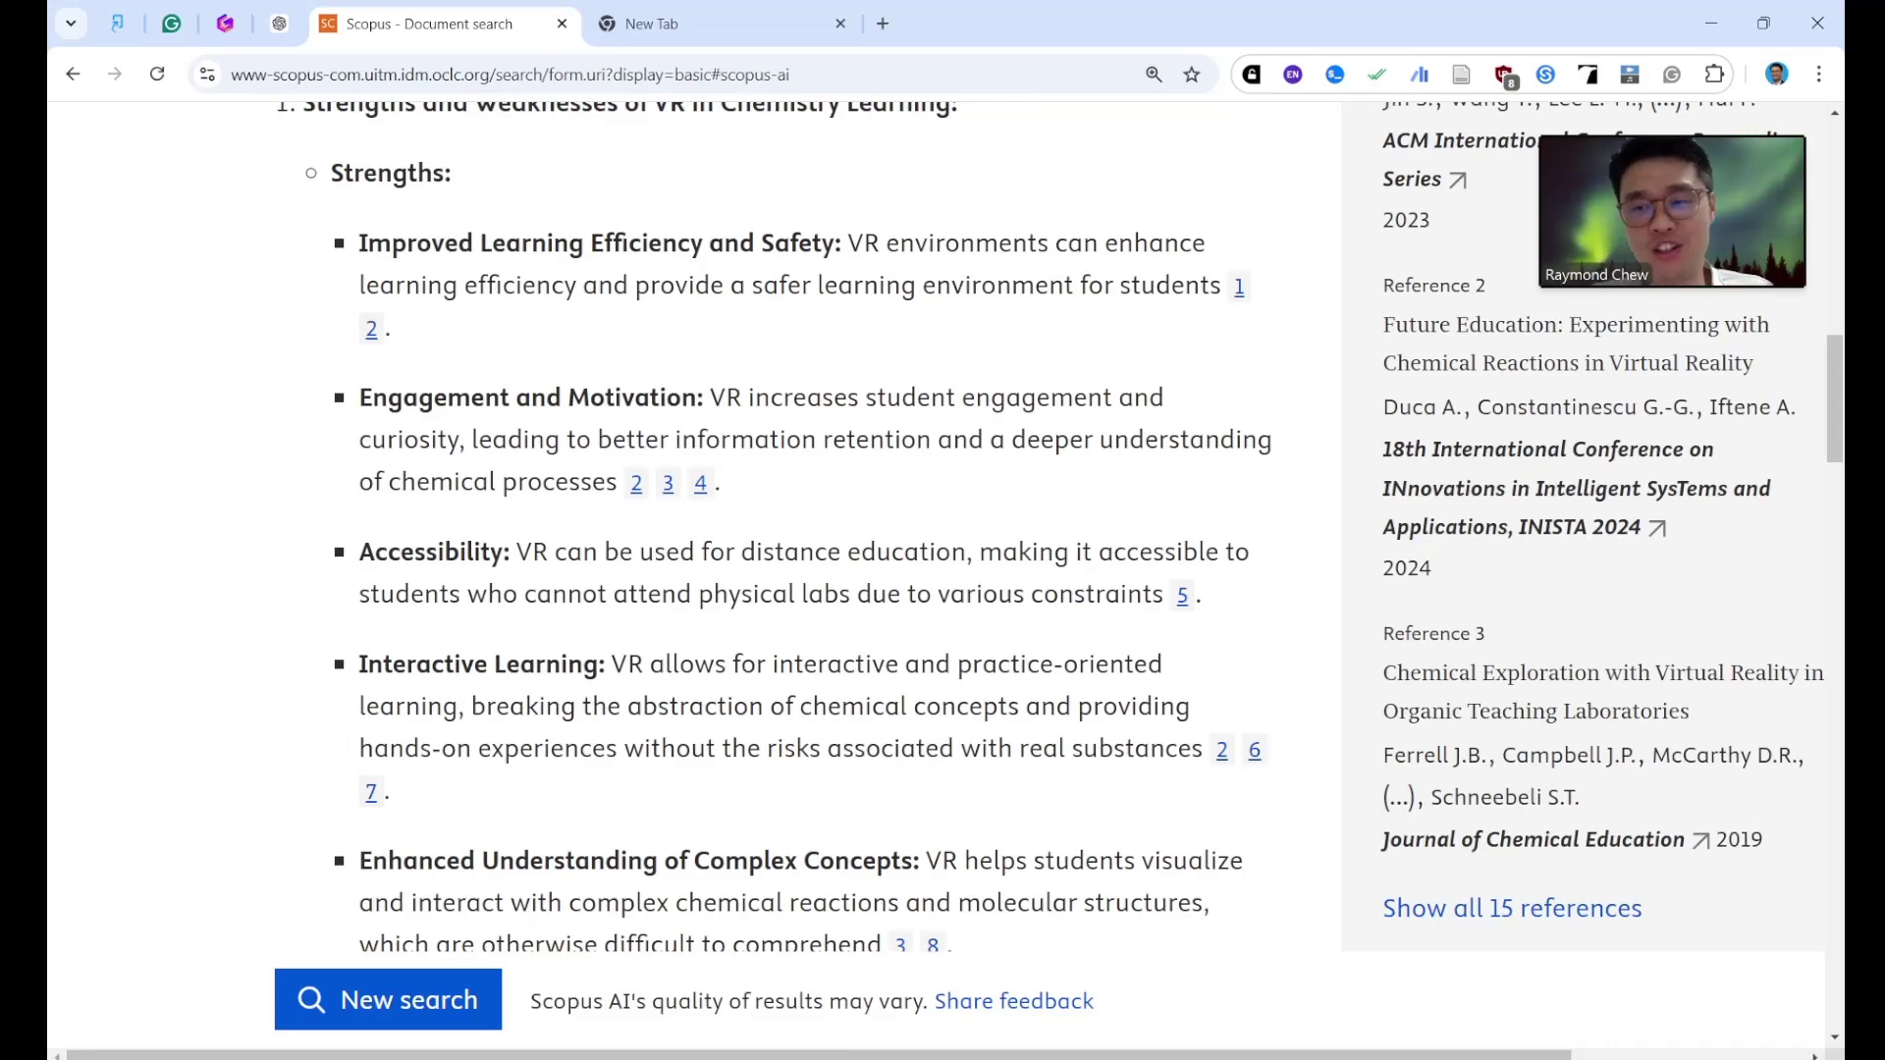
scroll(942, 530, "up", 15)
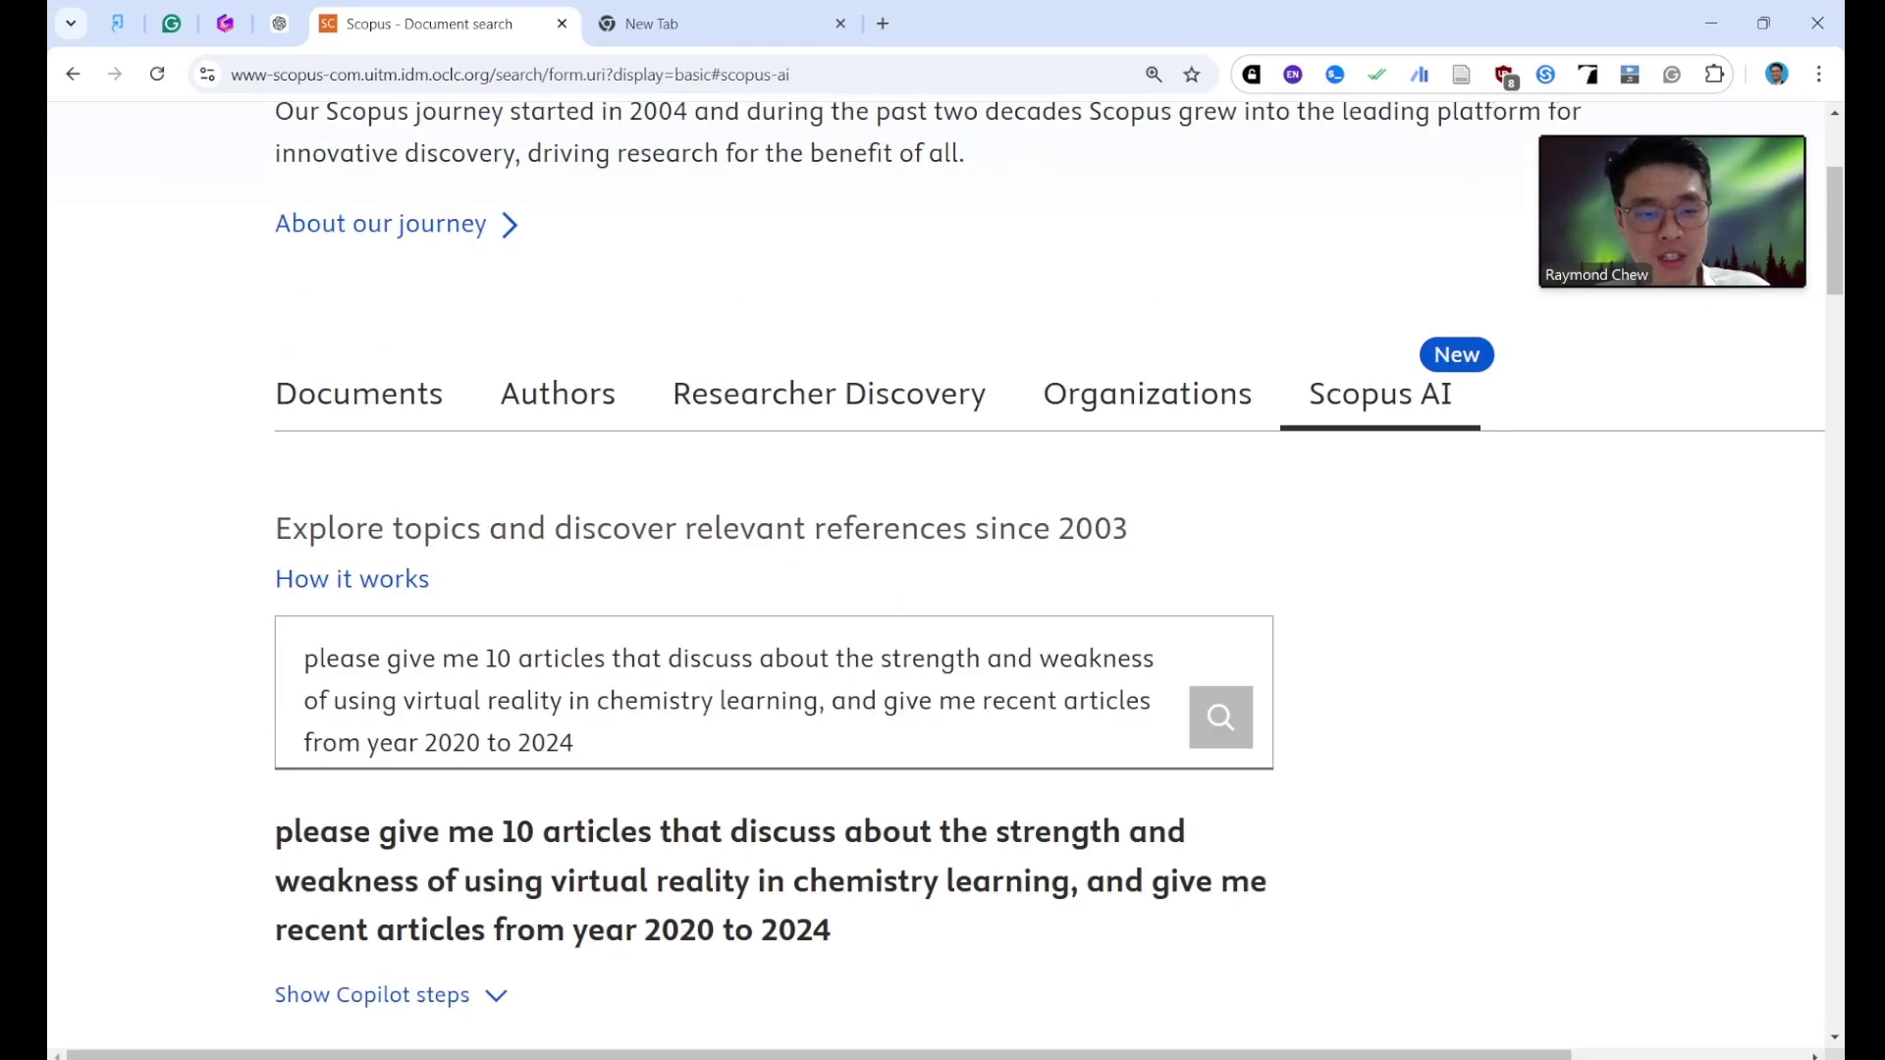
left_click(573, 743)
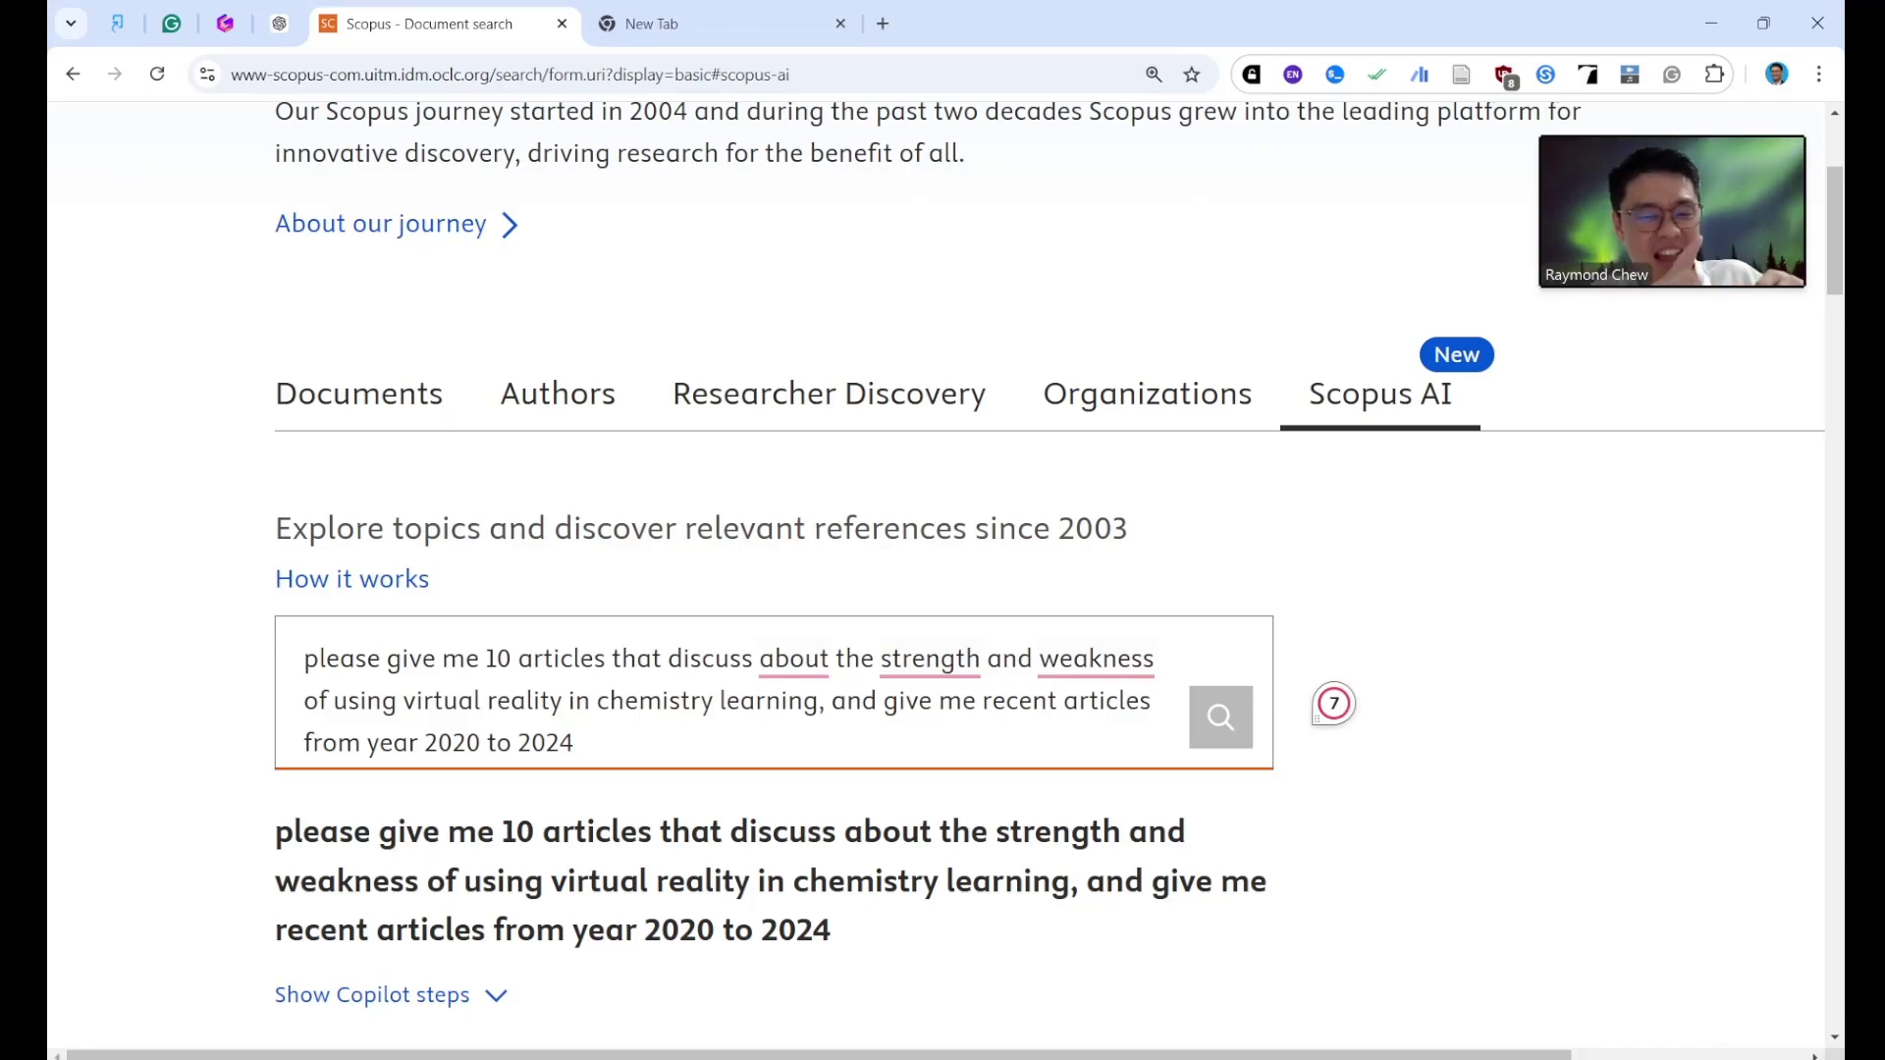
scroll(1333, 703, "down", 10)
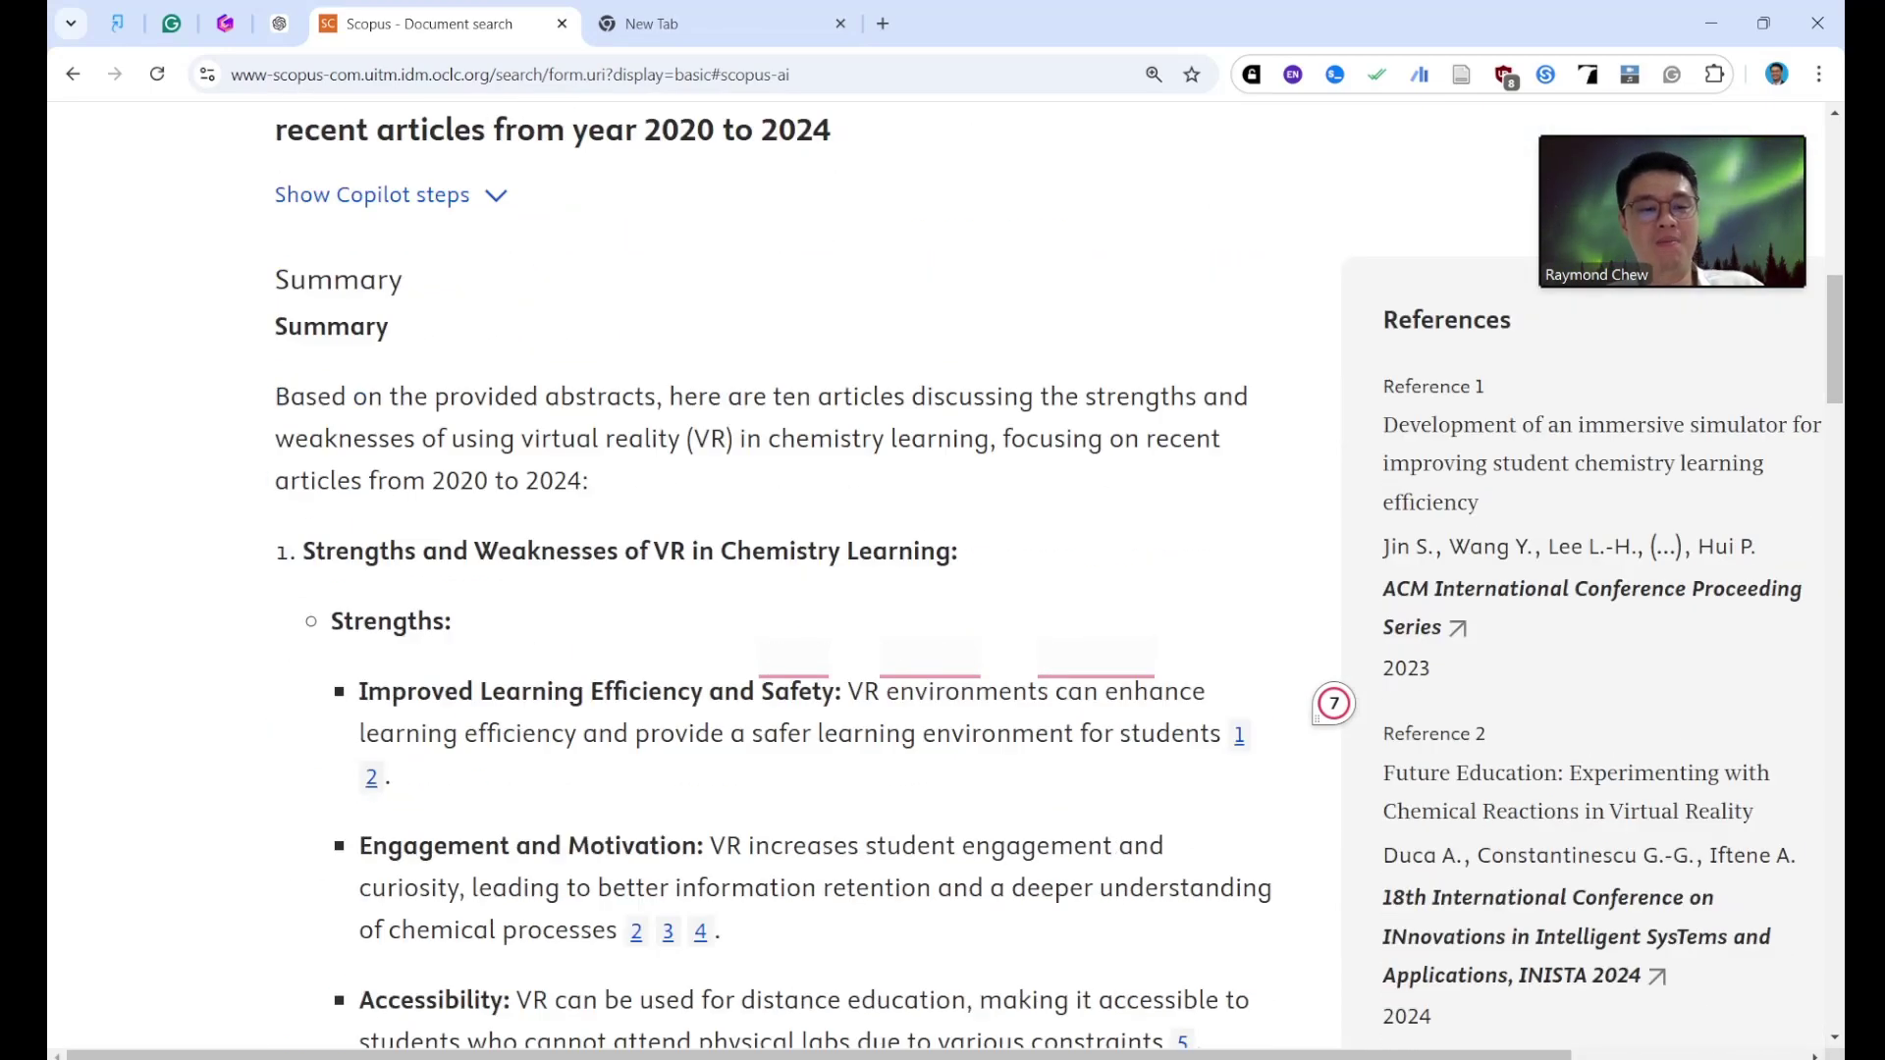
scroll(1333, 703, "up", 7)
scroll(1333, 98, "down", 6)
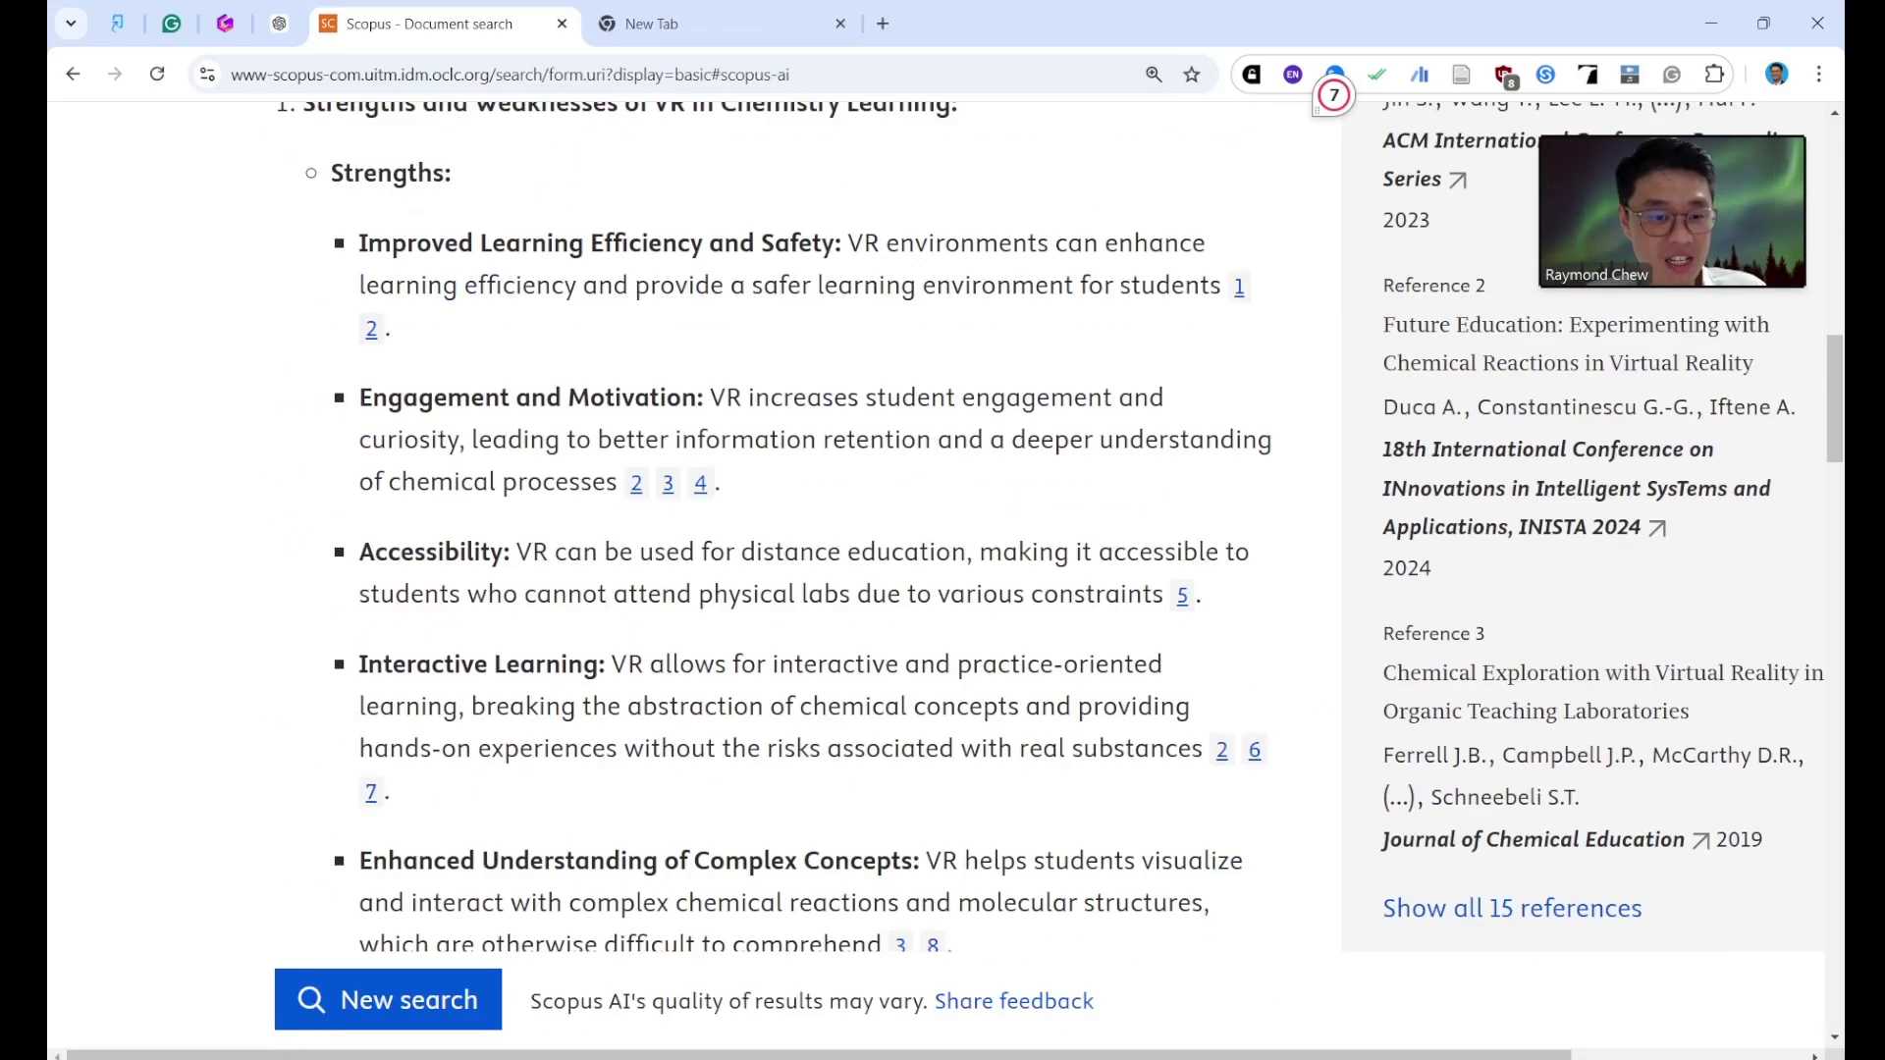
scroll(1318, 108, "down", 6)
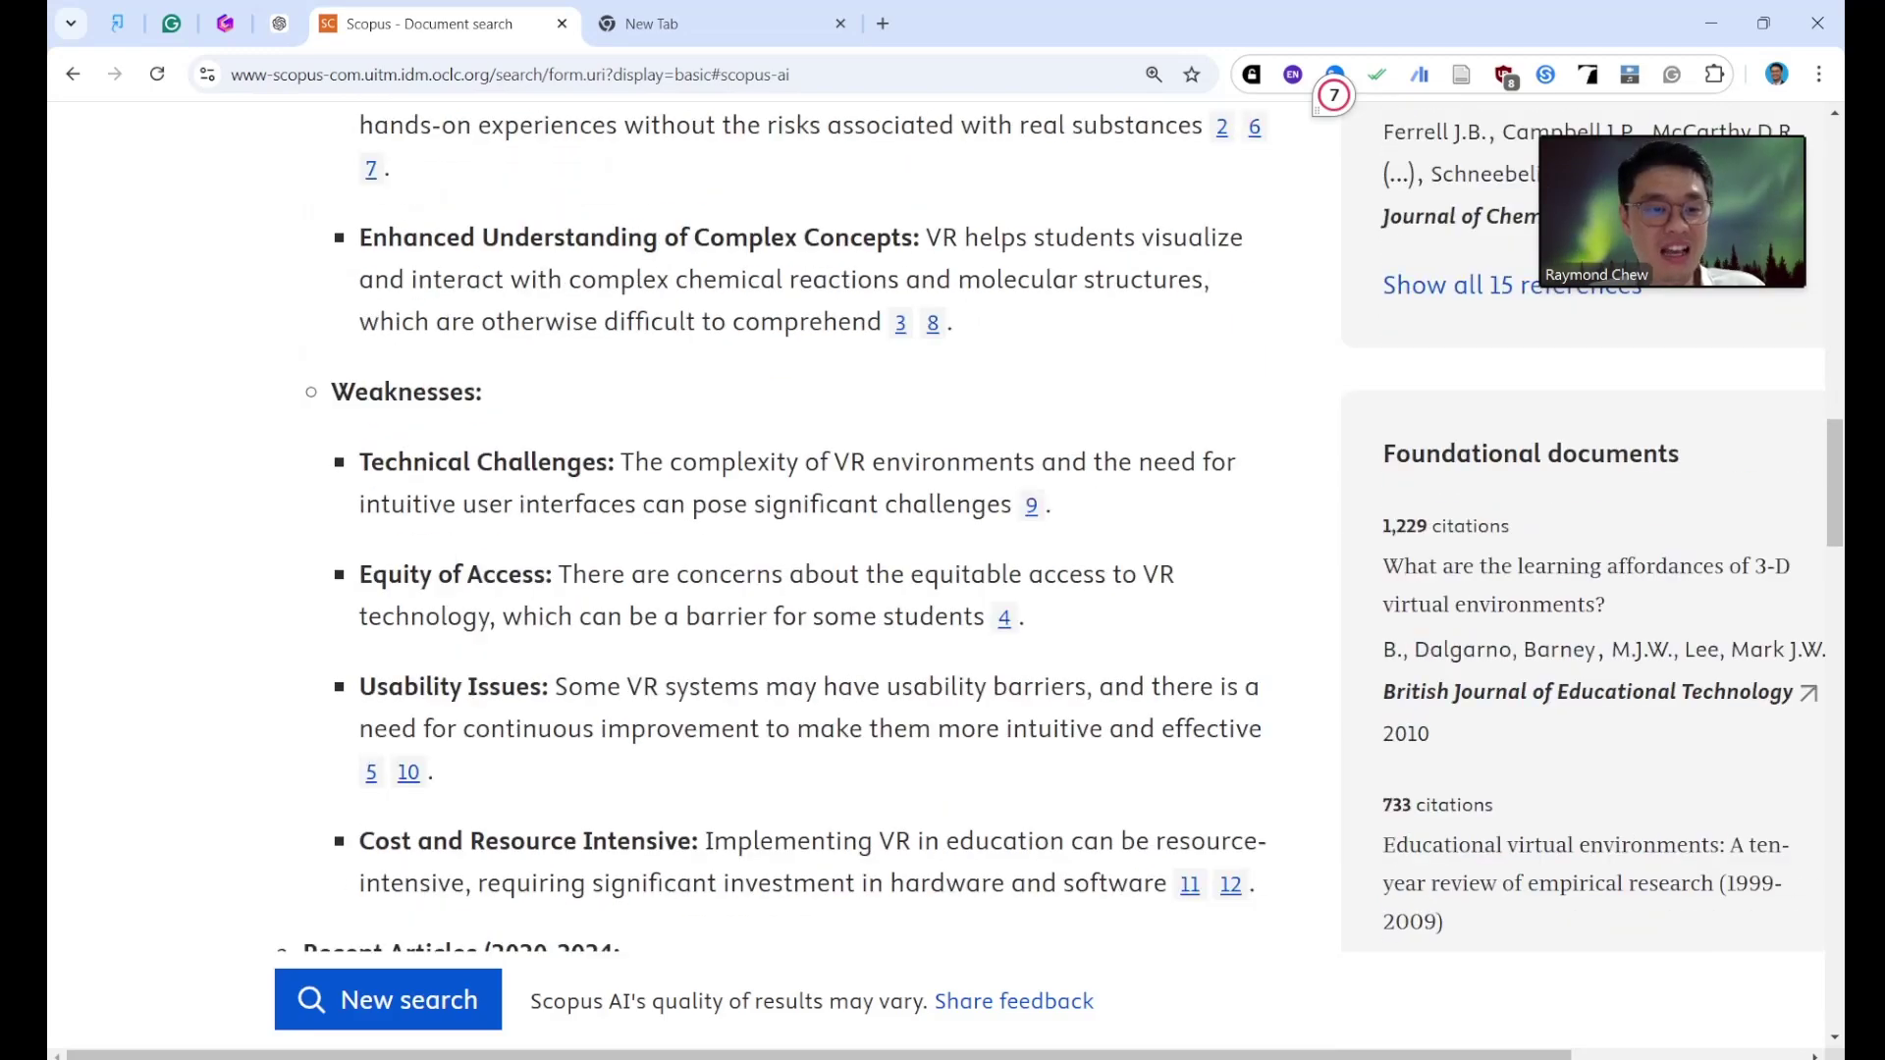
scroll(1318, 106, "down", 6)
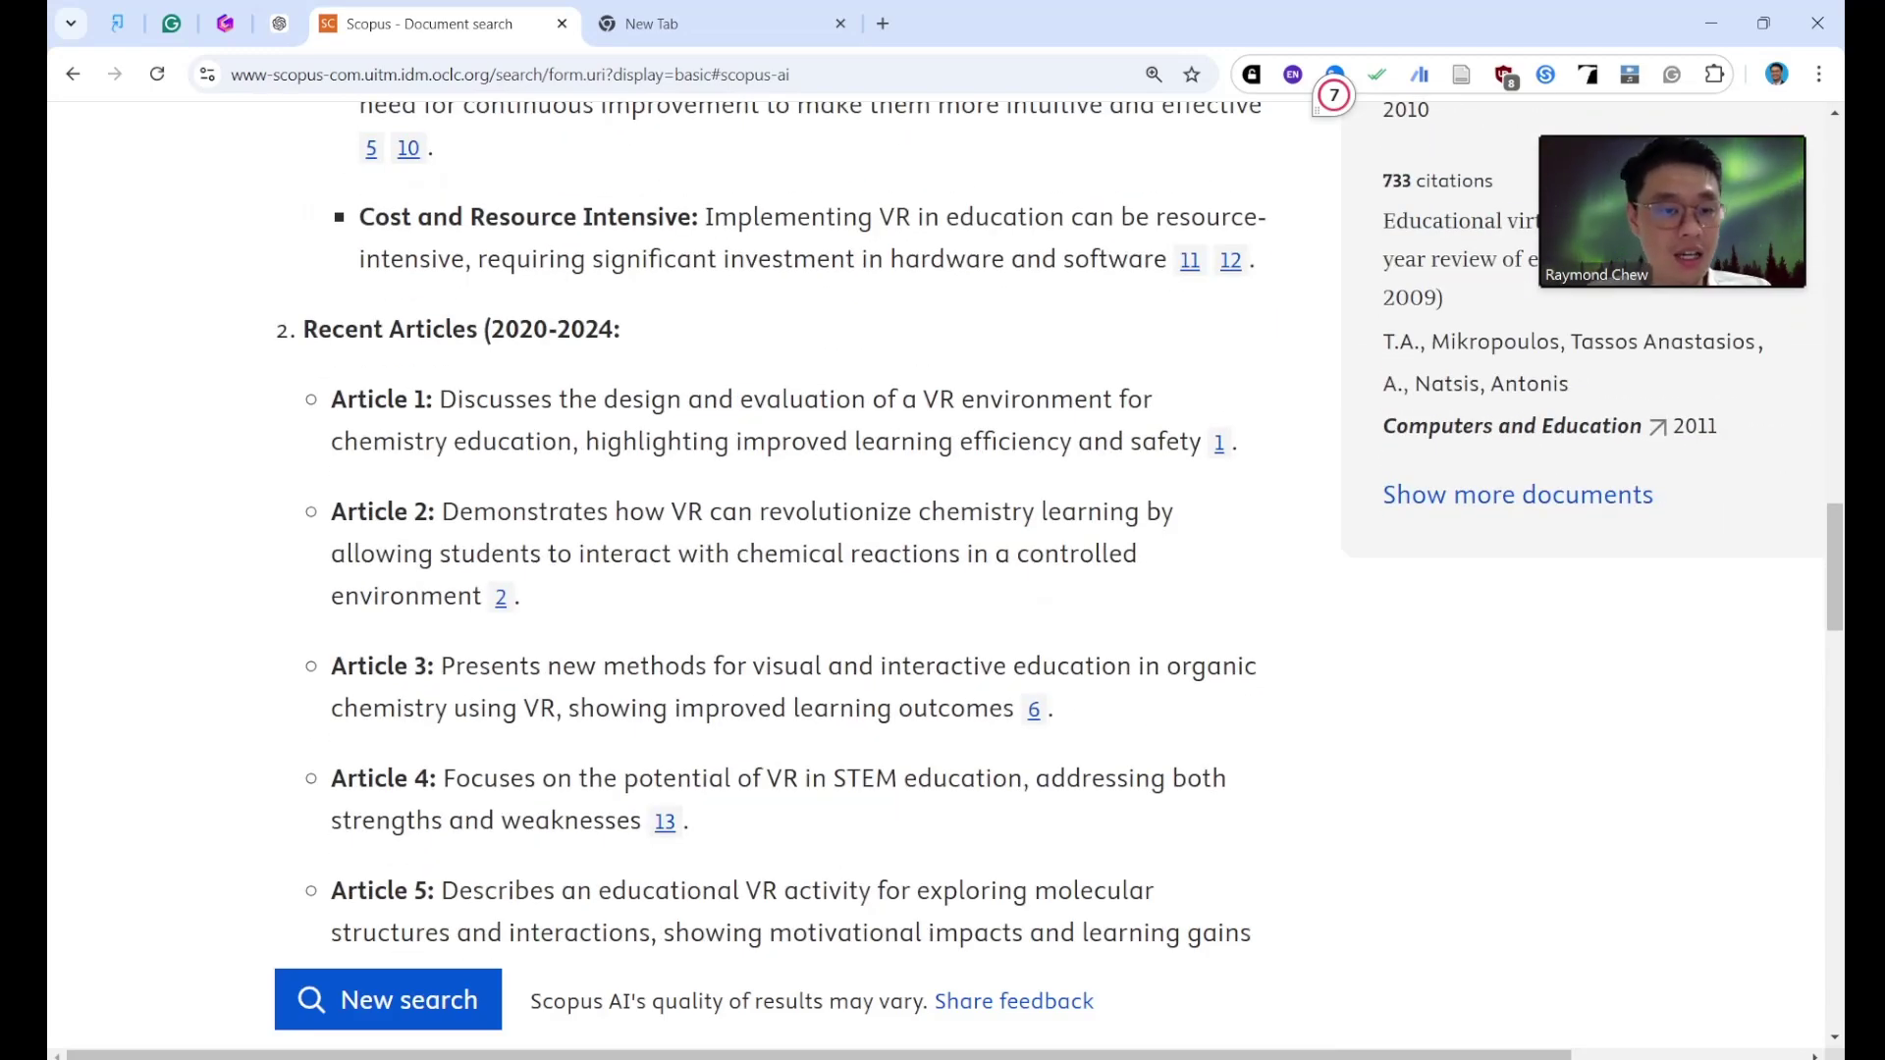
Read the descriptions of Articles 1 to 3 in the Recent Articles list, highlighting phrases along the way.
left_click_drag(585, 400, 1086, 399)
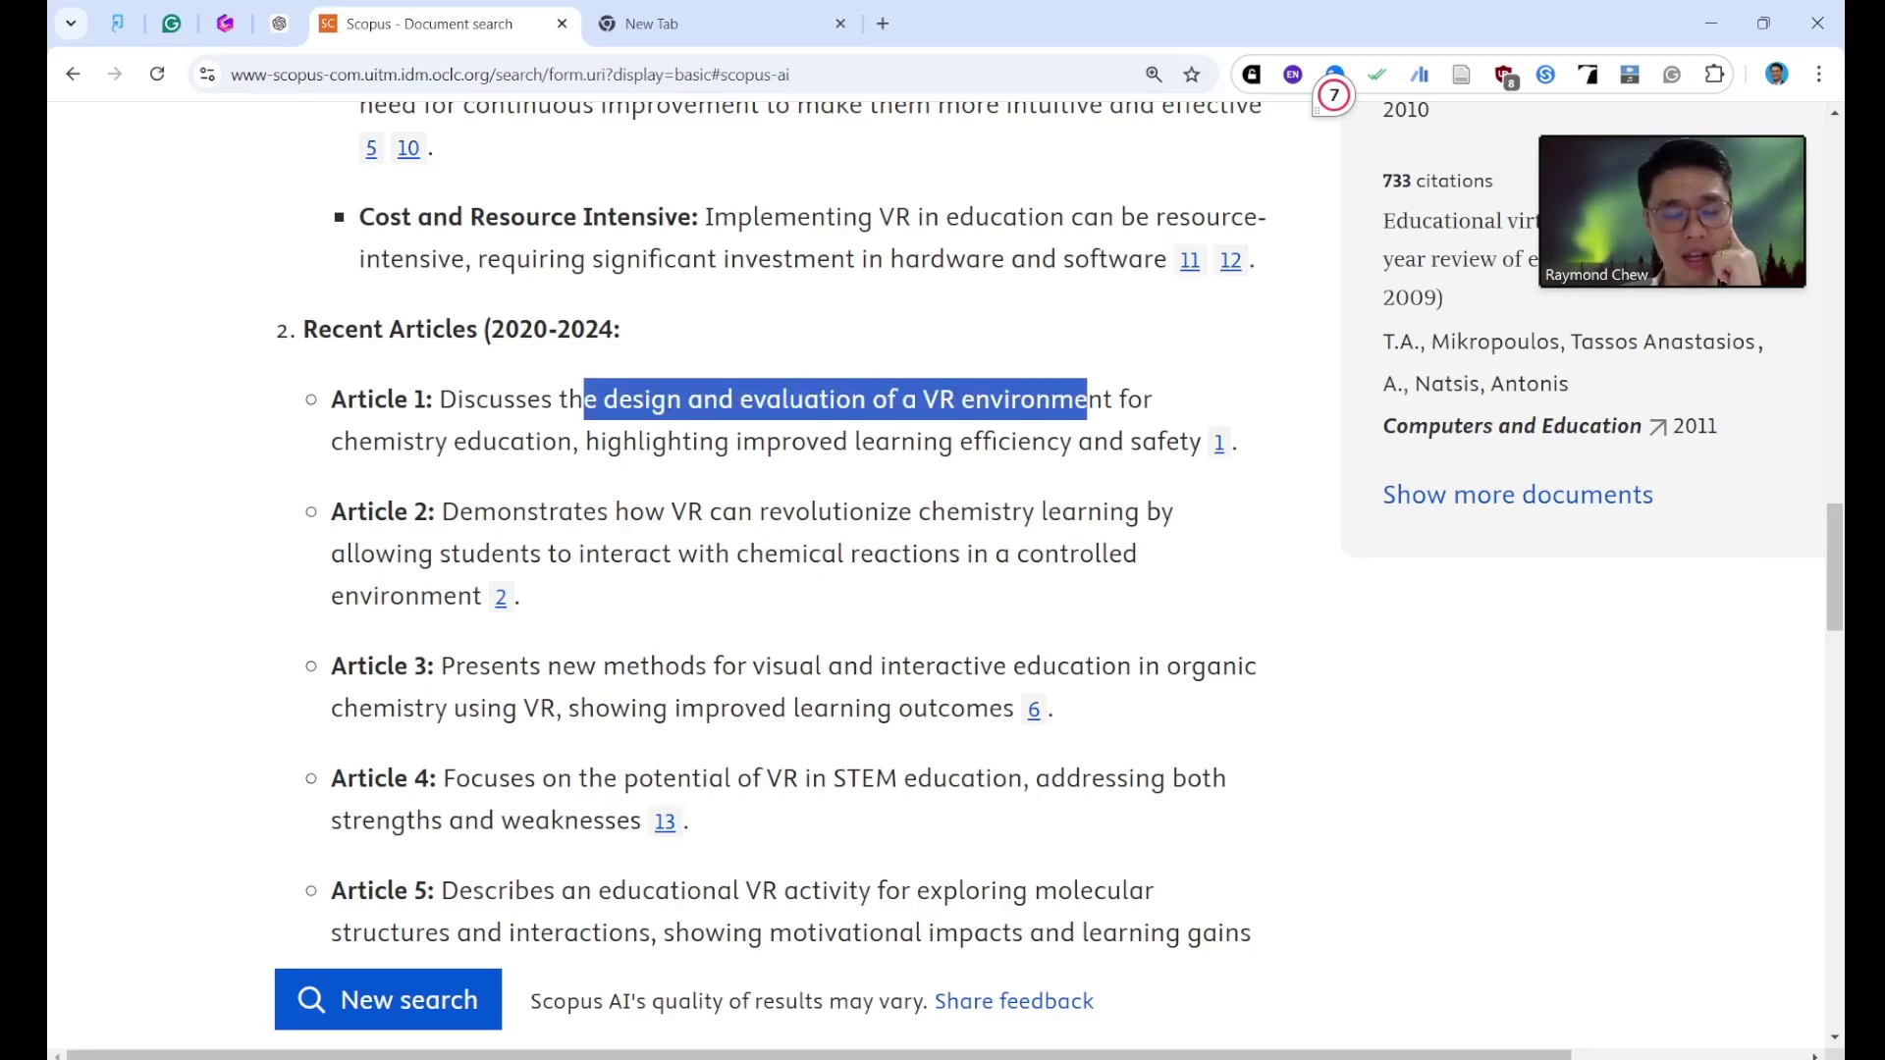
left_click_drag(834, 511, 960, 511)
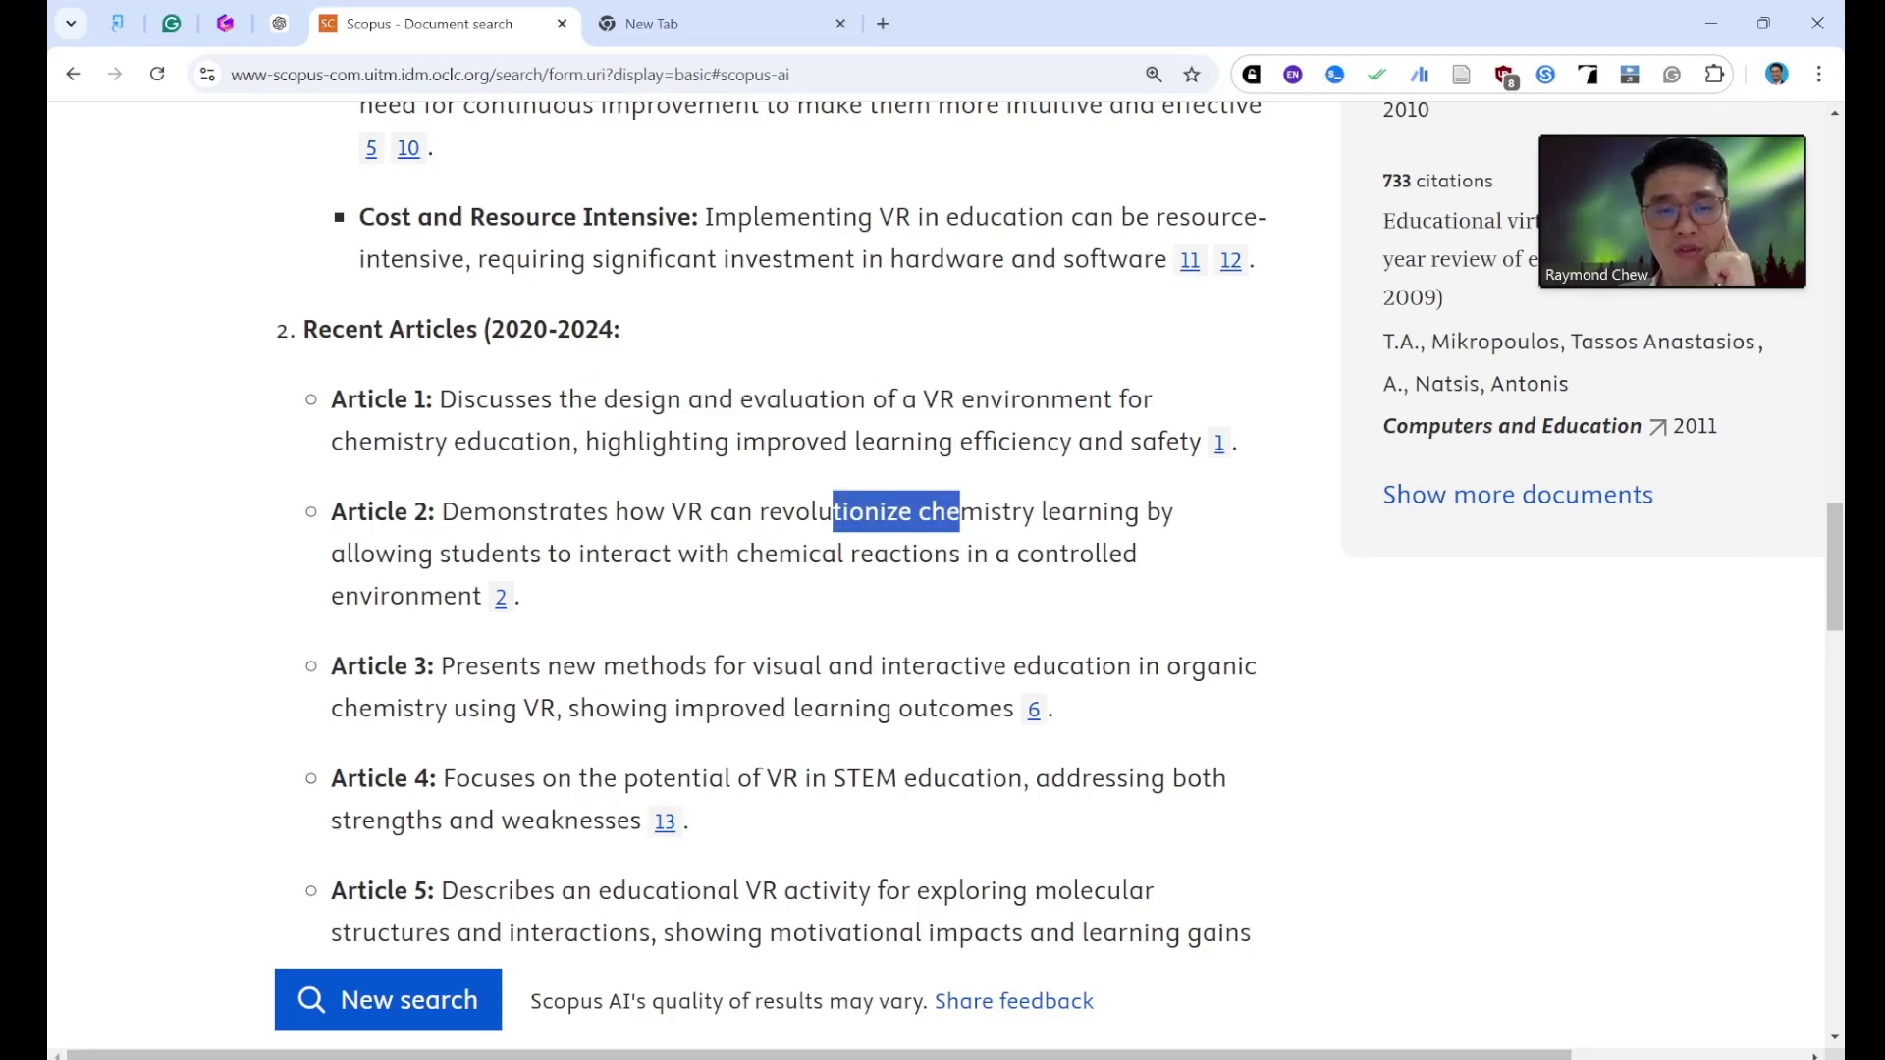
left_click_drag(778, 553, 1010, 553)
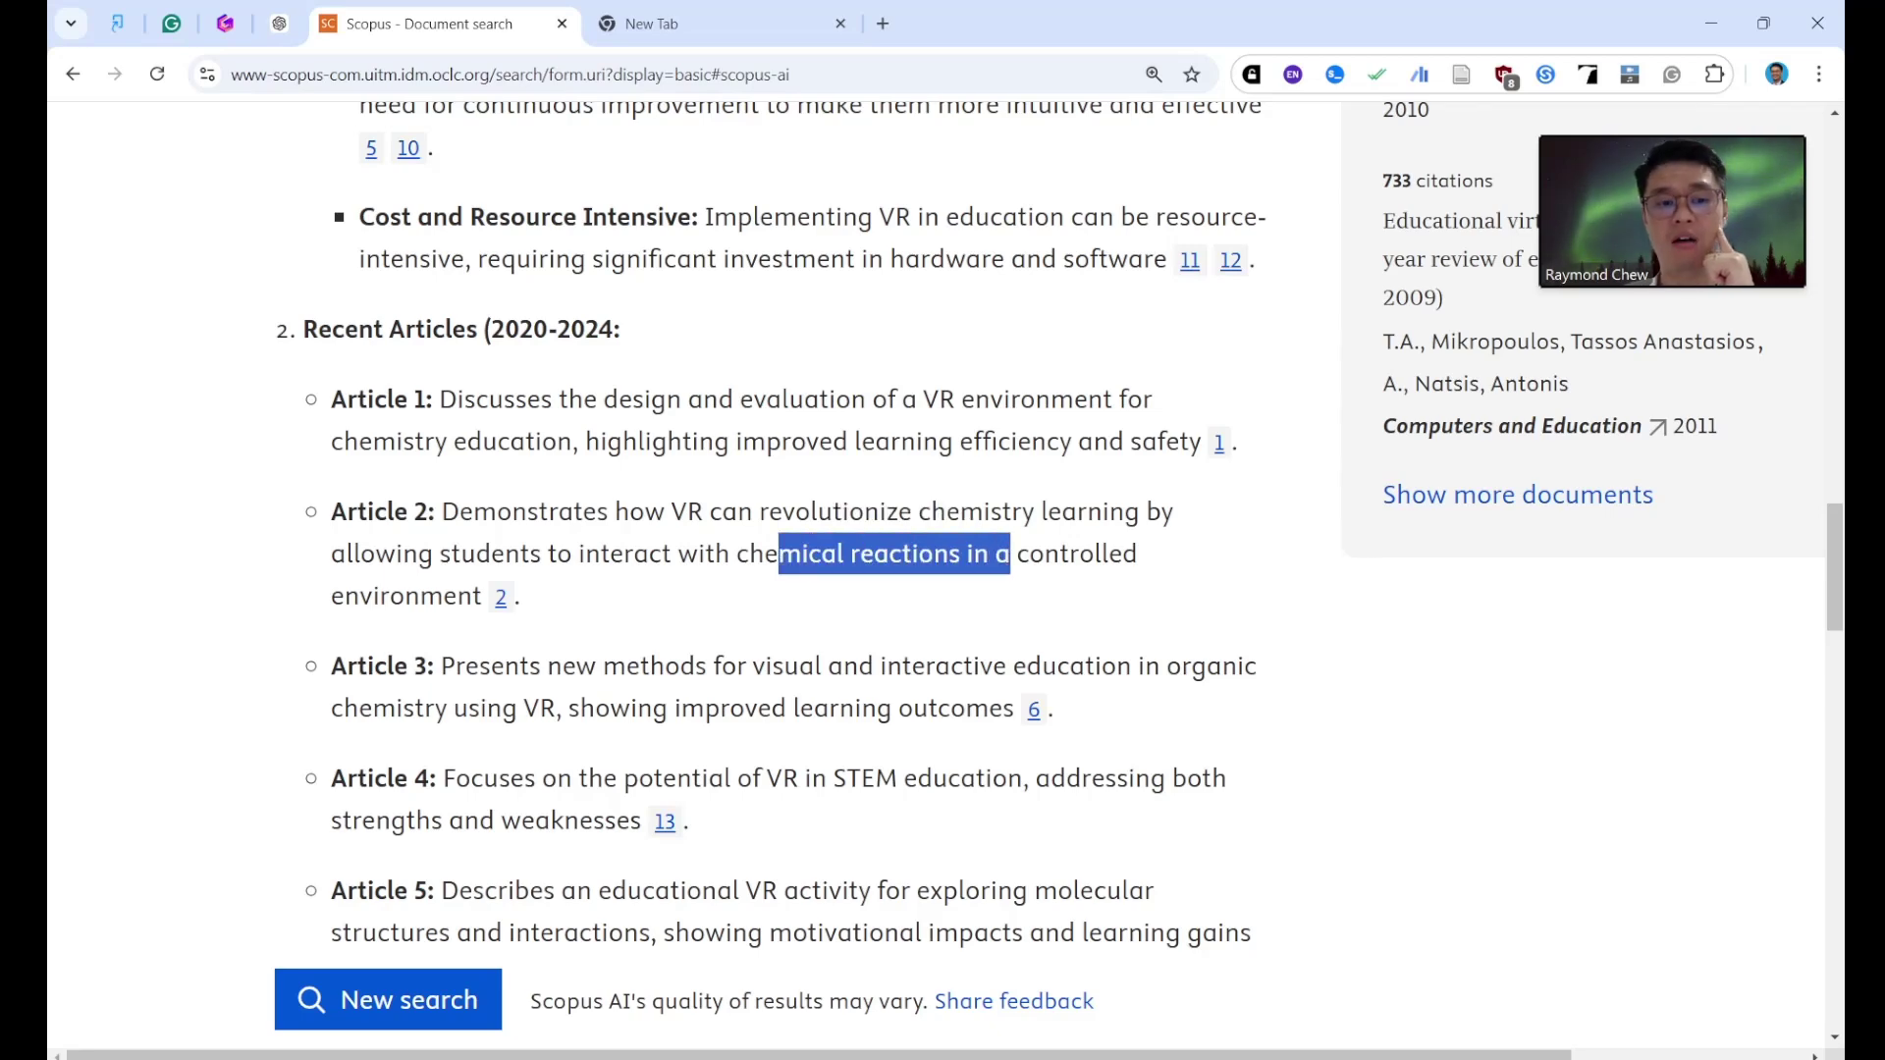
left_click_drag(640, 666, 694, 665)
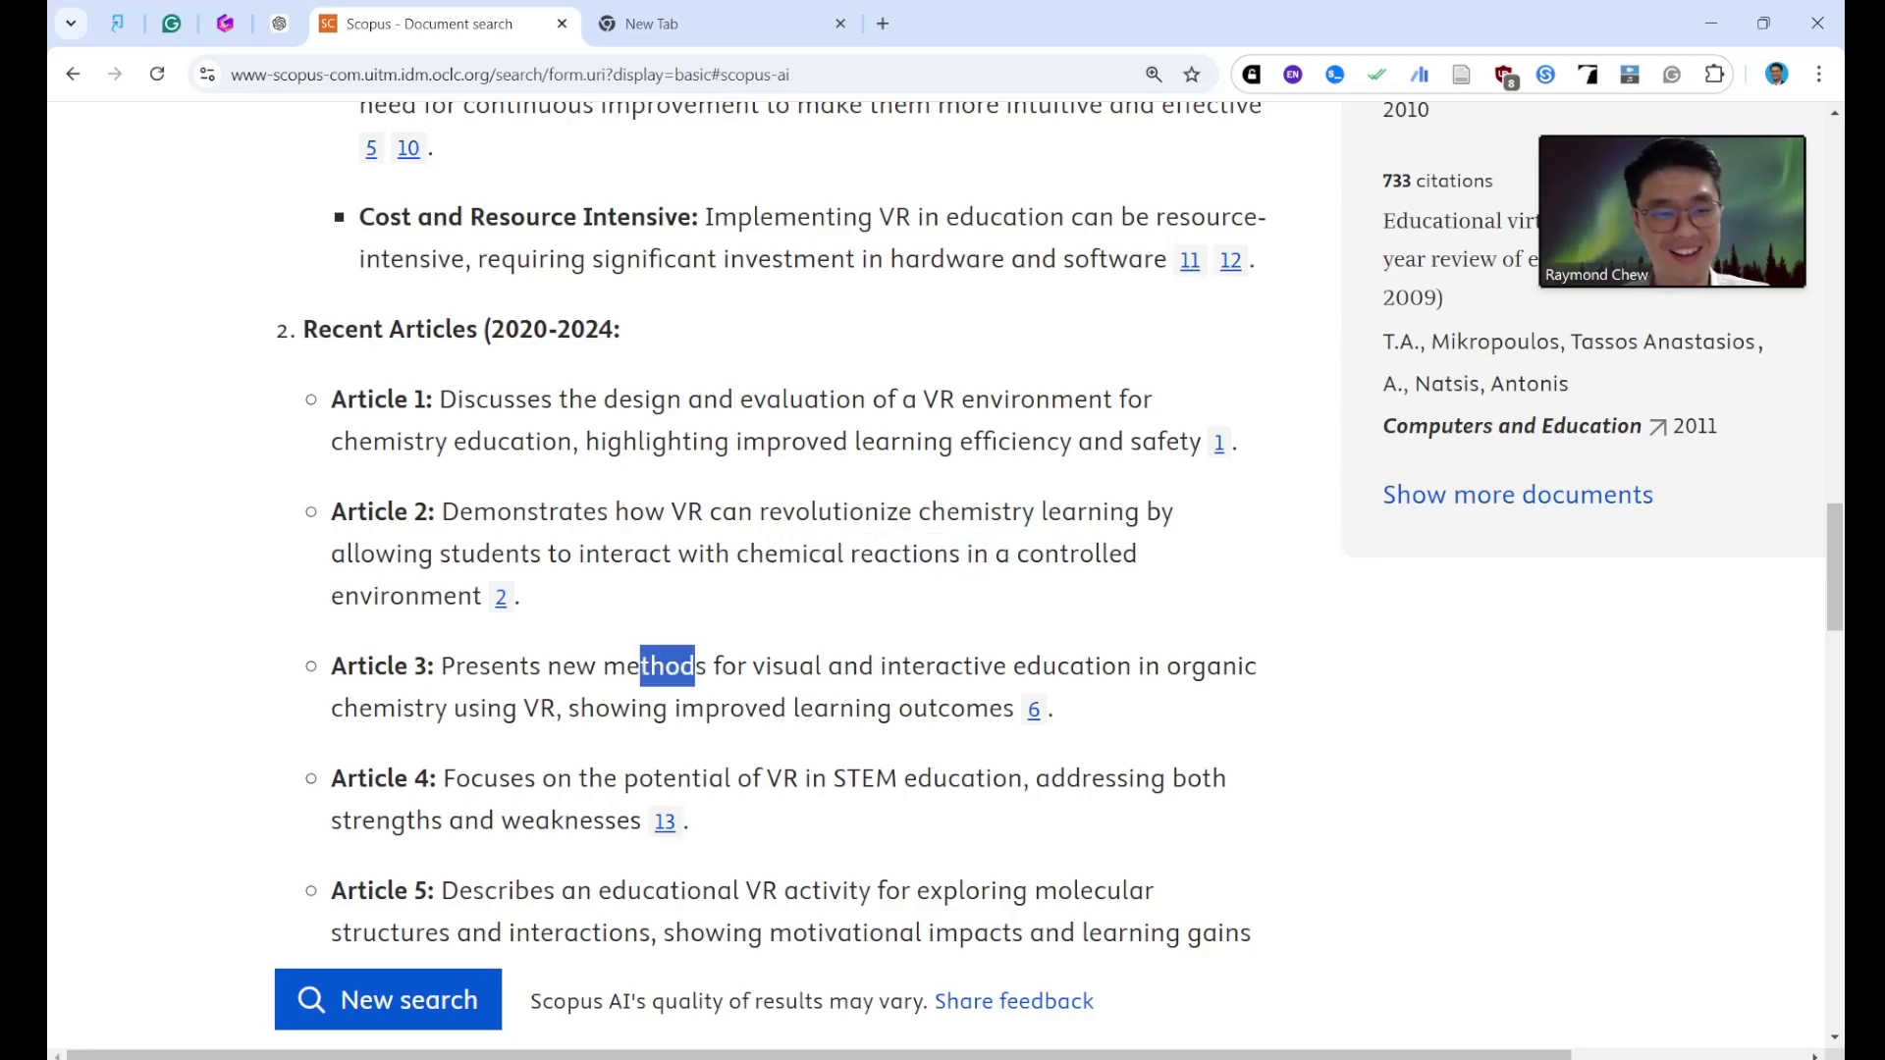
Copy the descriptions of Articles 1 to 10 without the section heading.
key("ctrl+minus")
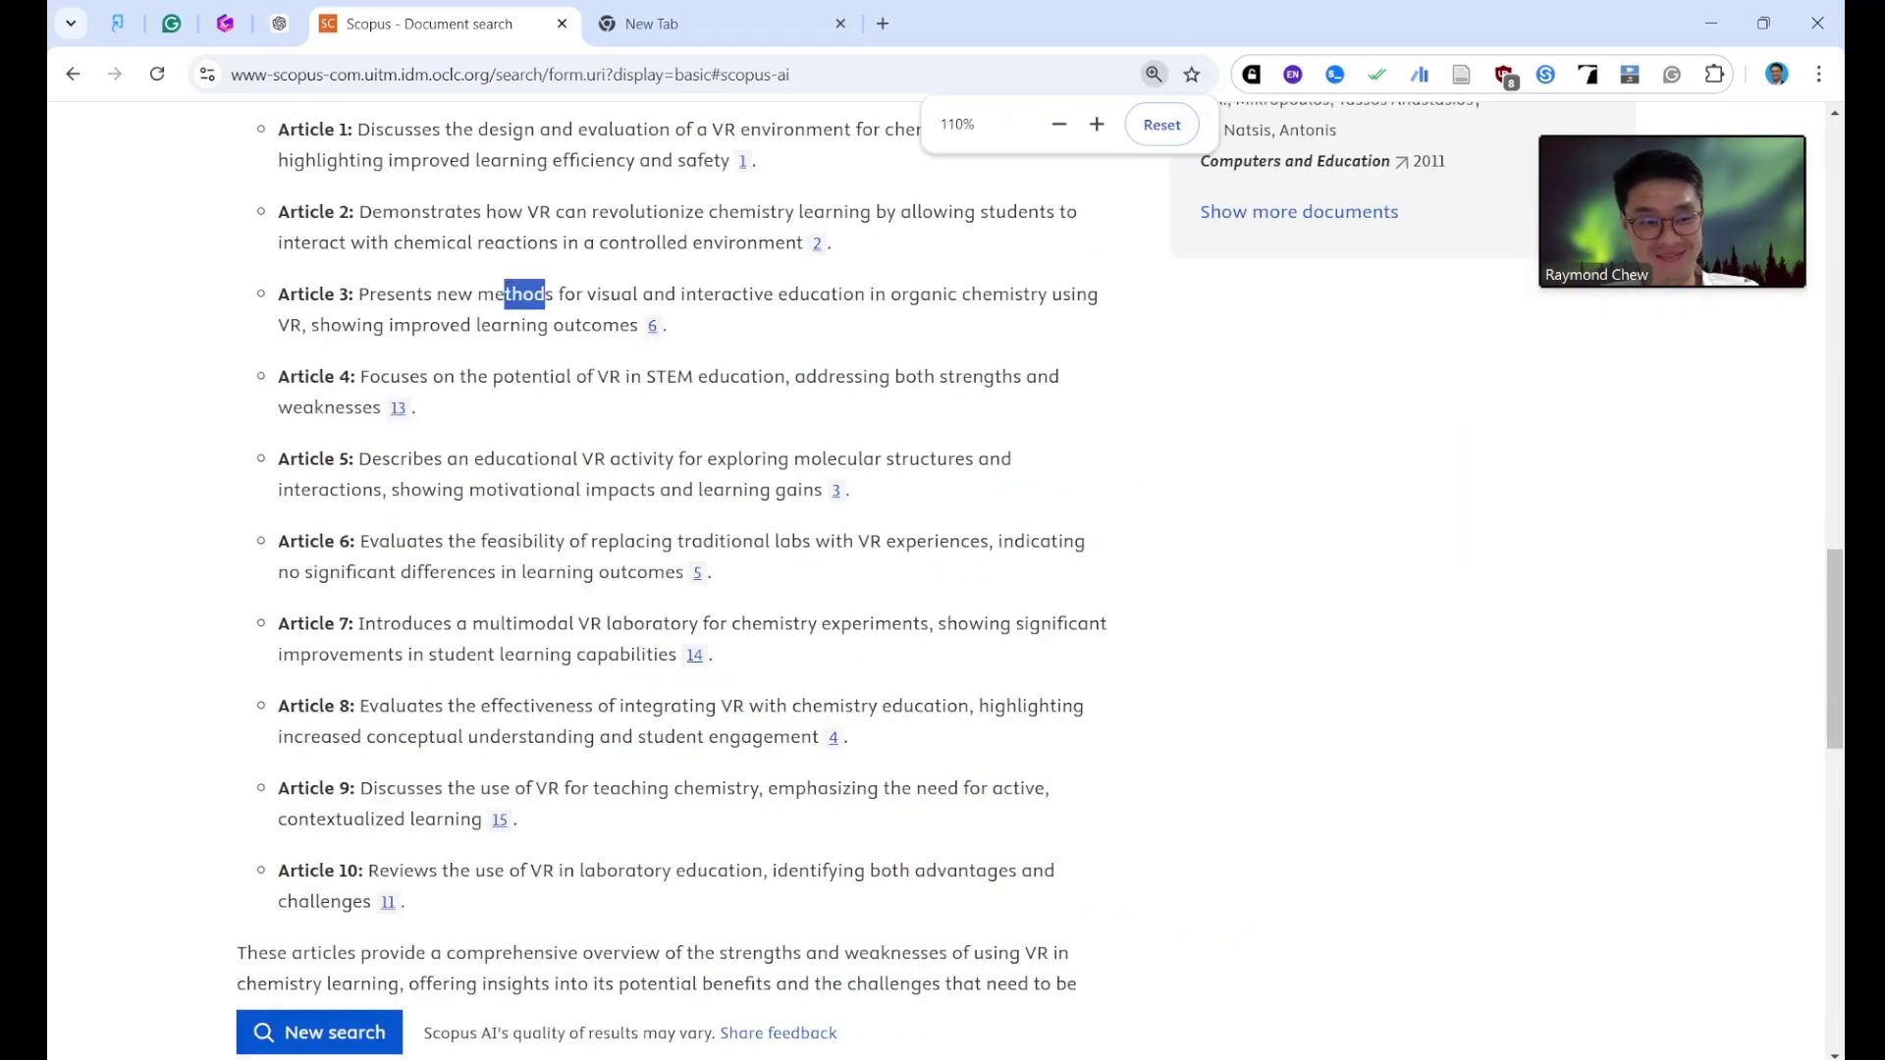
left_click_drag(278, 128, 405, 901)
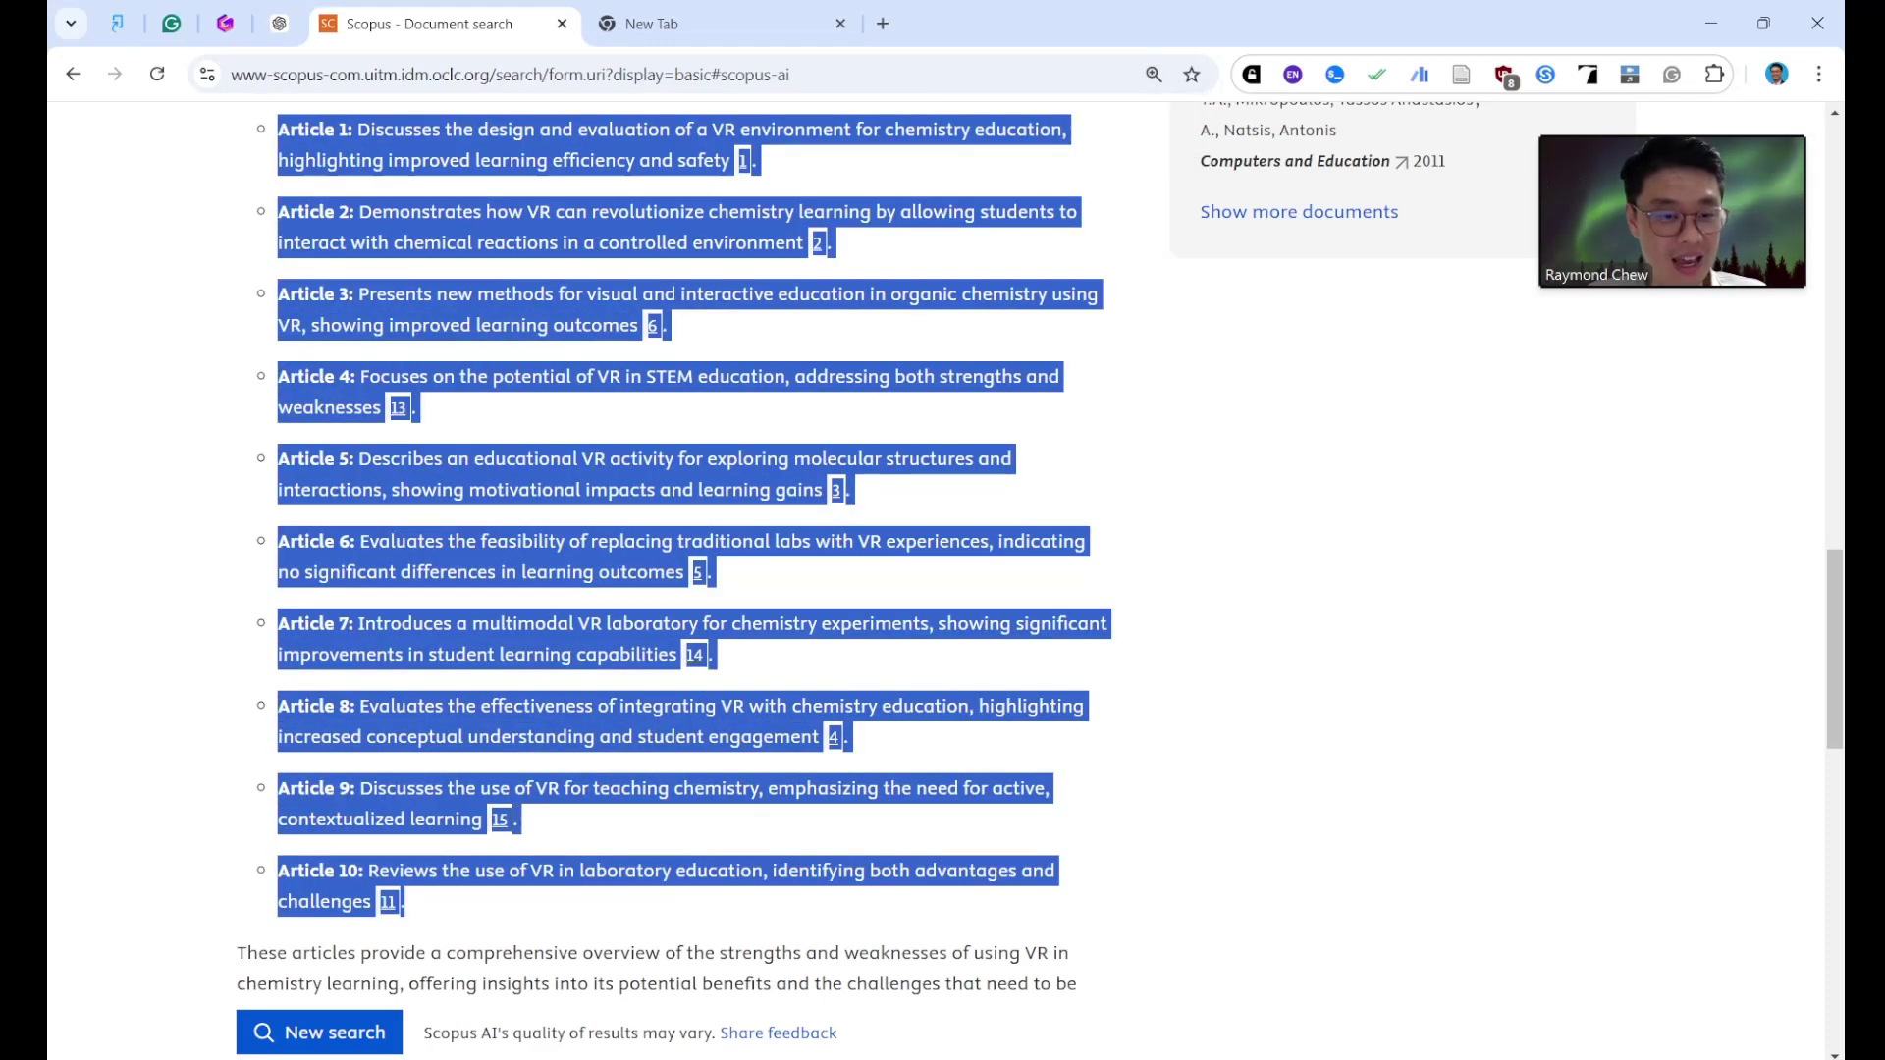
right_click(533, 454)
left_click(579, 483)
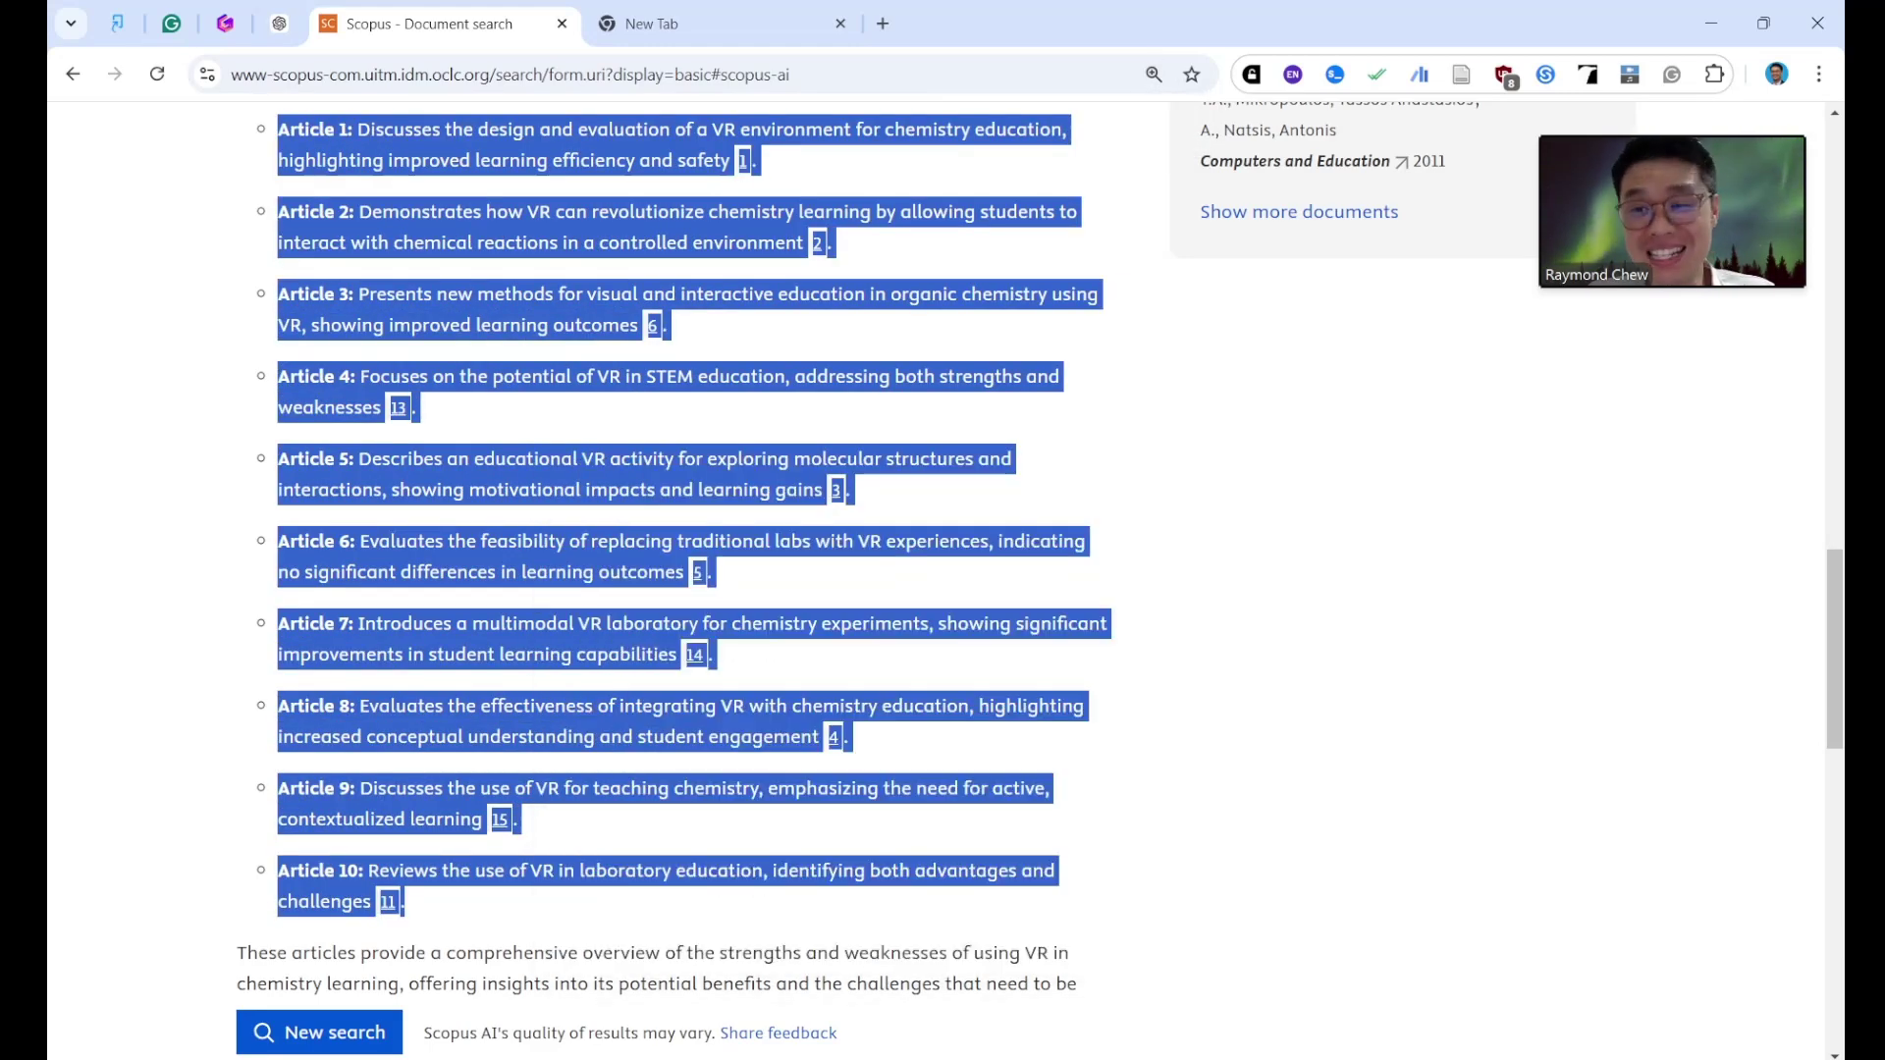
Copy the whole Recent Articles section from its heading through Article 10, and switch to ChatGPT.
scroll(687, 549, "up", 6)
left_click_drag(258, 702, 356, 756)
scroll(355, 755, "down", 12)
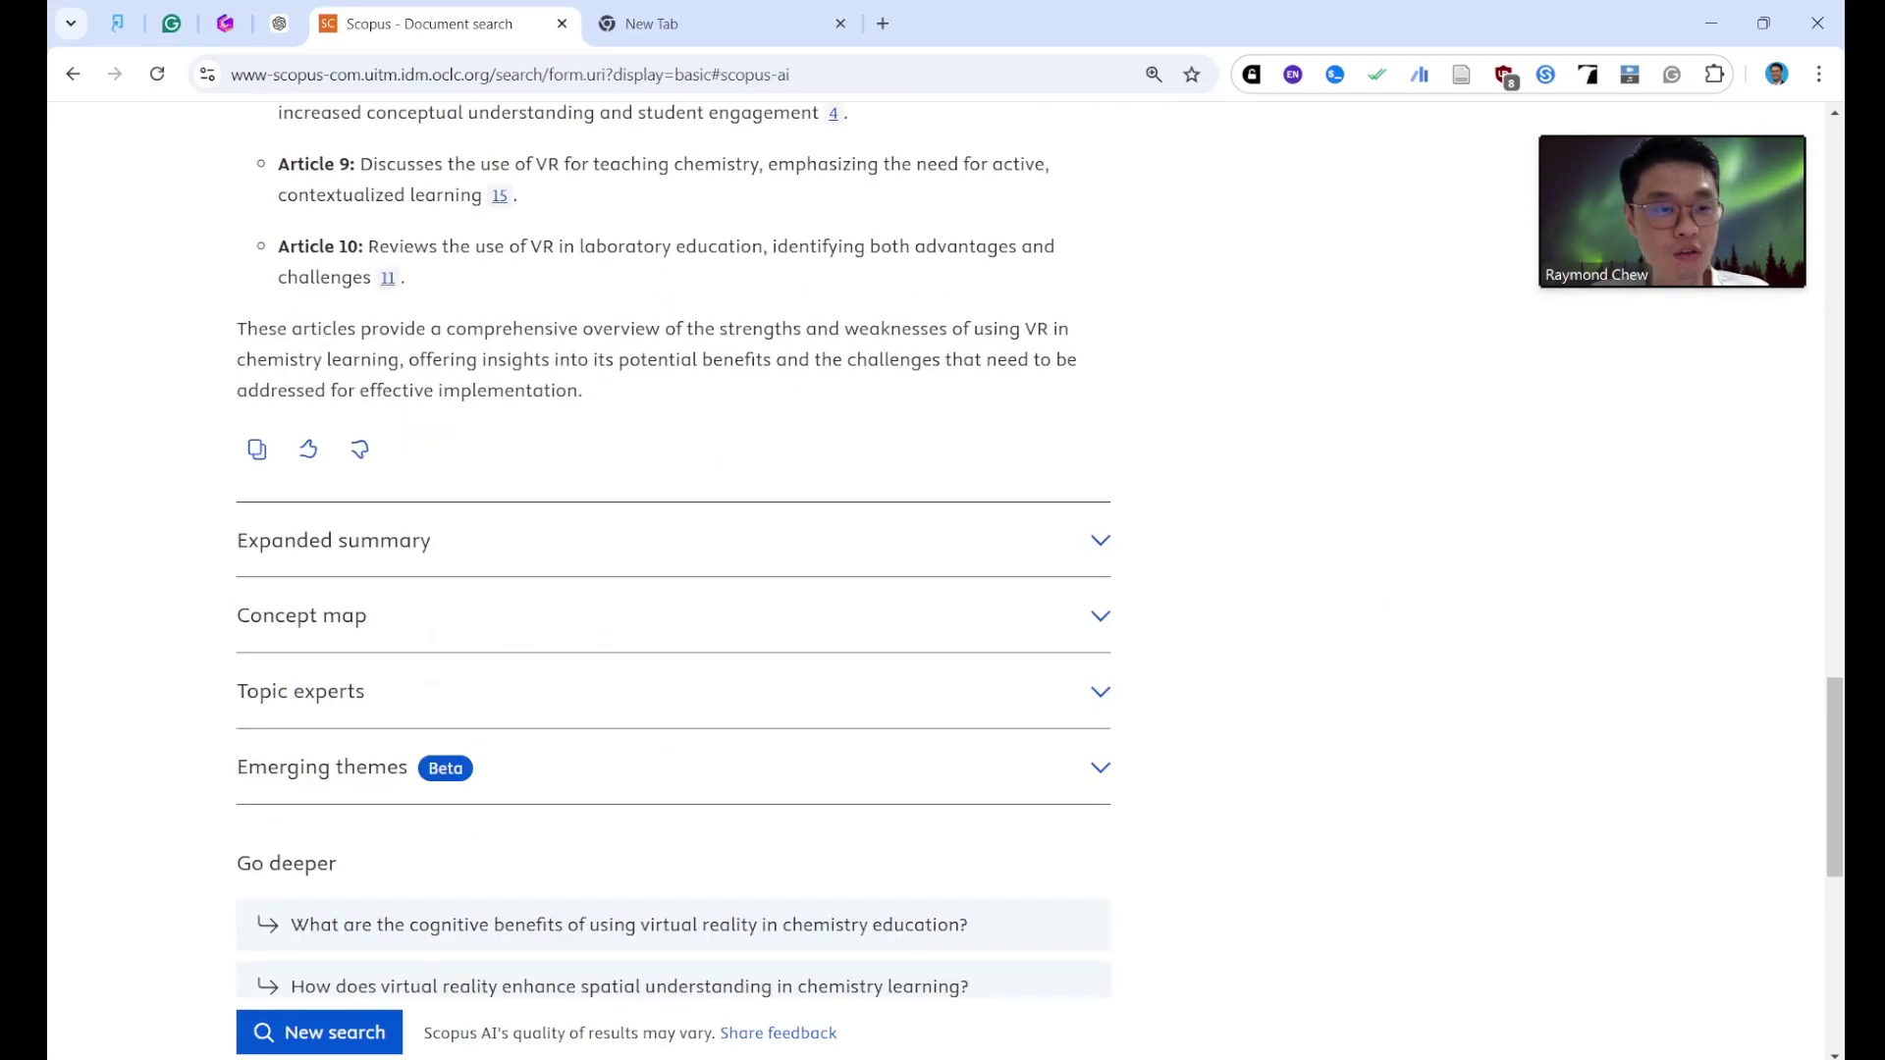
left_click(406, 278, "shift")
right_click(445, 240)
left_click(490, 270)
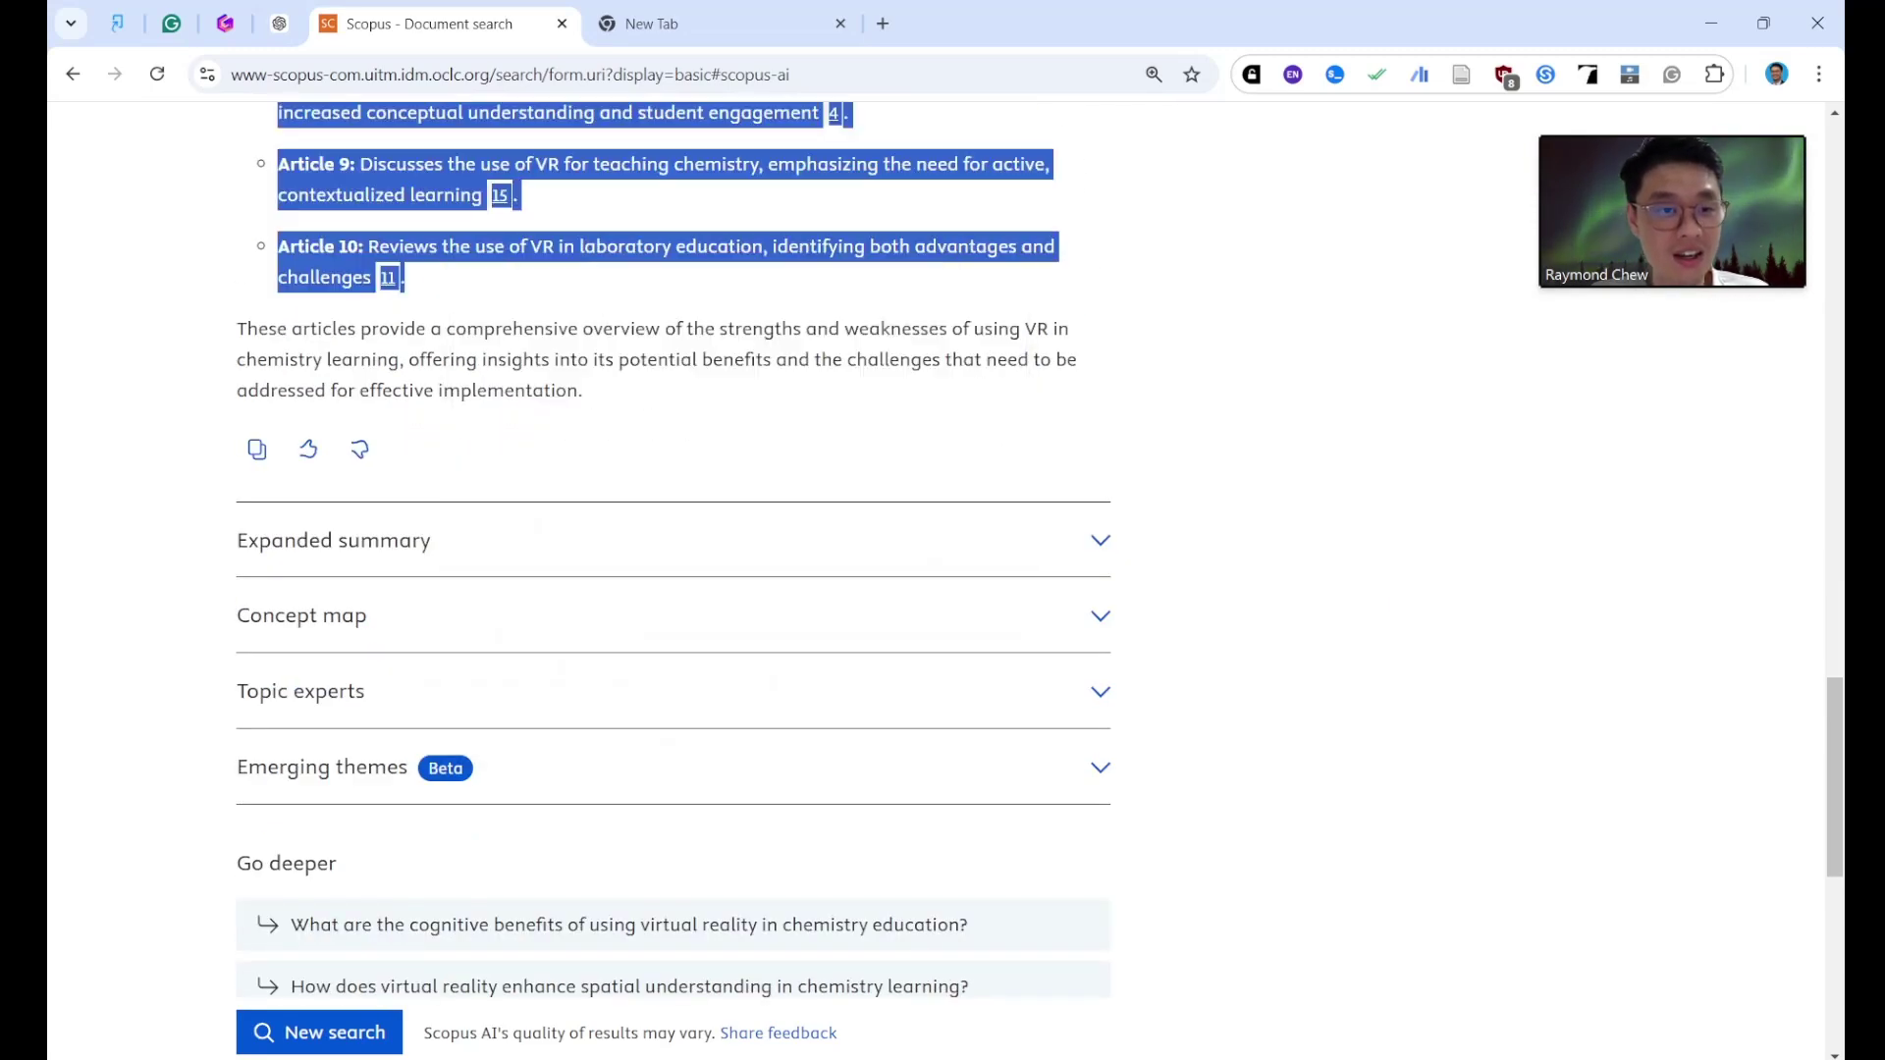
left_click(279, 24)
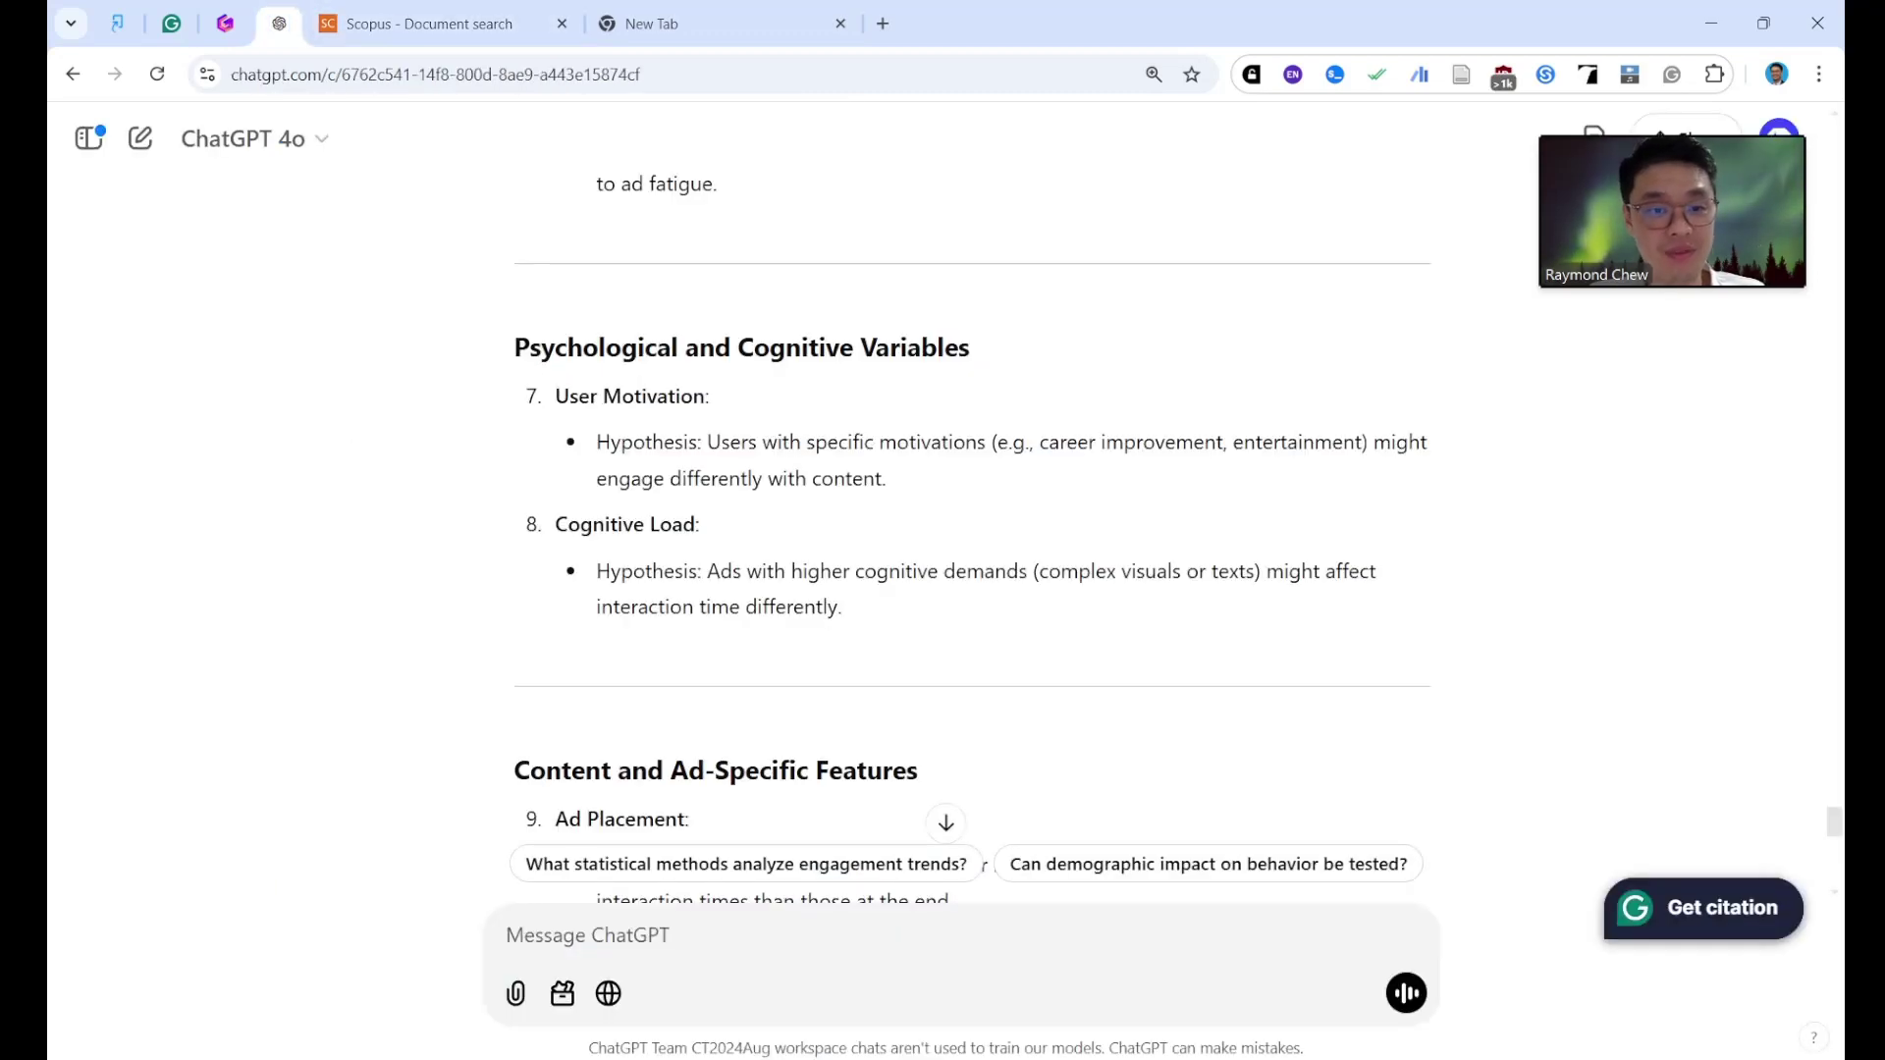
Paste the copied Recent Articles section into the ChatGPT message box and minimize the browser.
scroll(972, 491, "down", 6)
key("ctrl+v")
left_click(1711, 23)
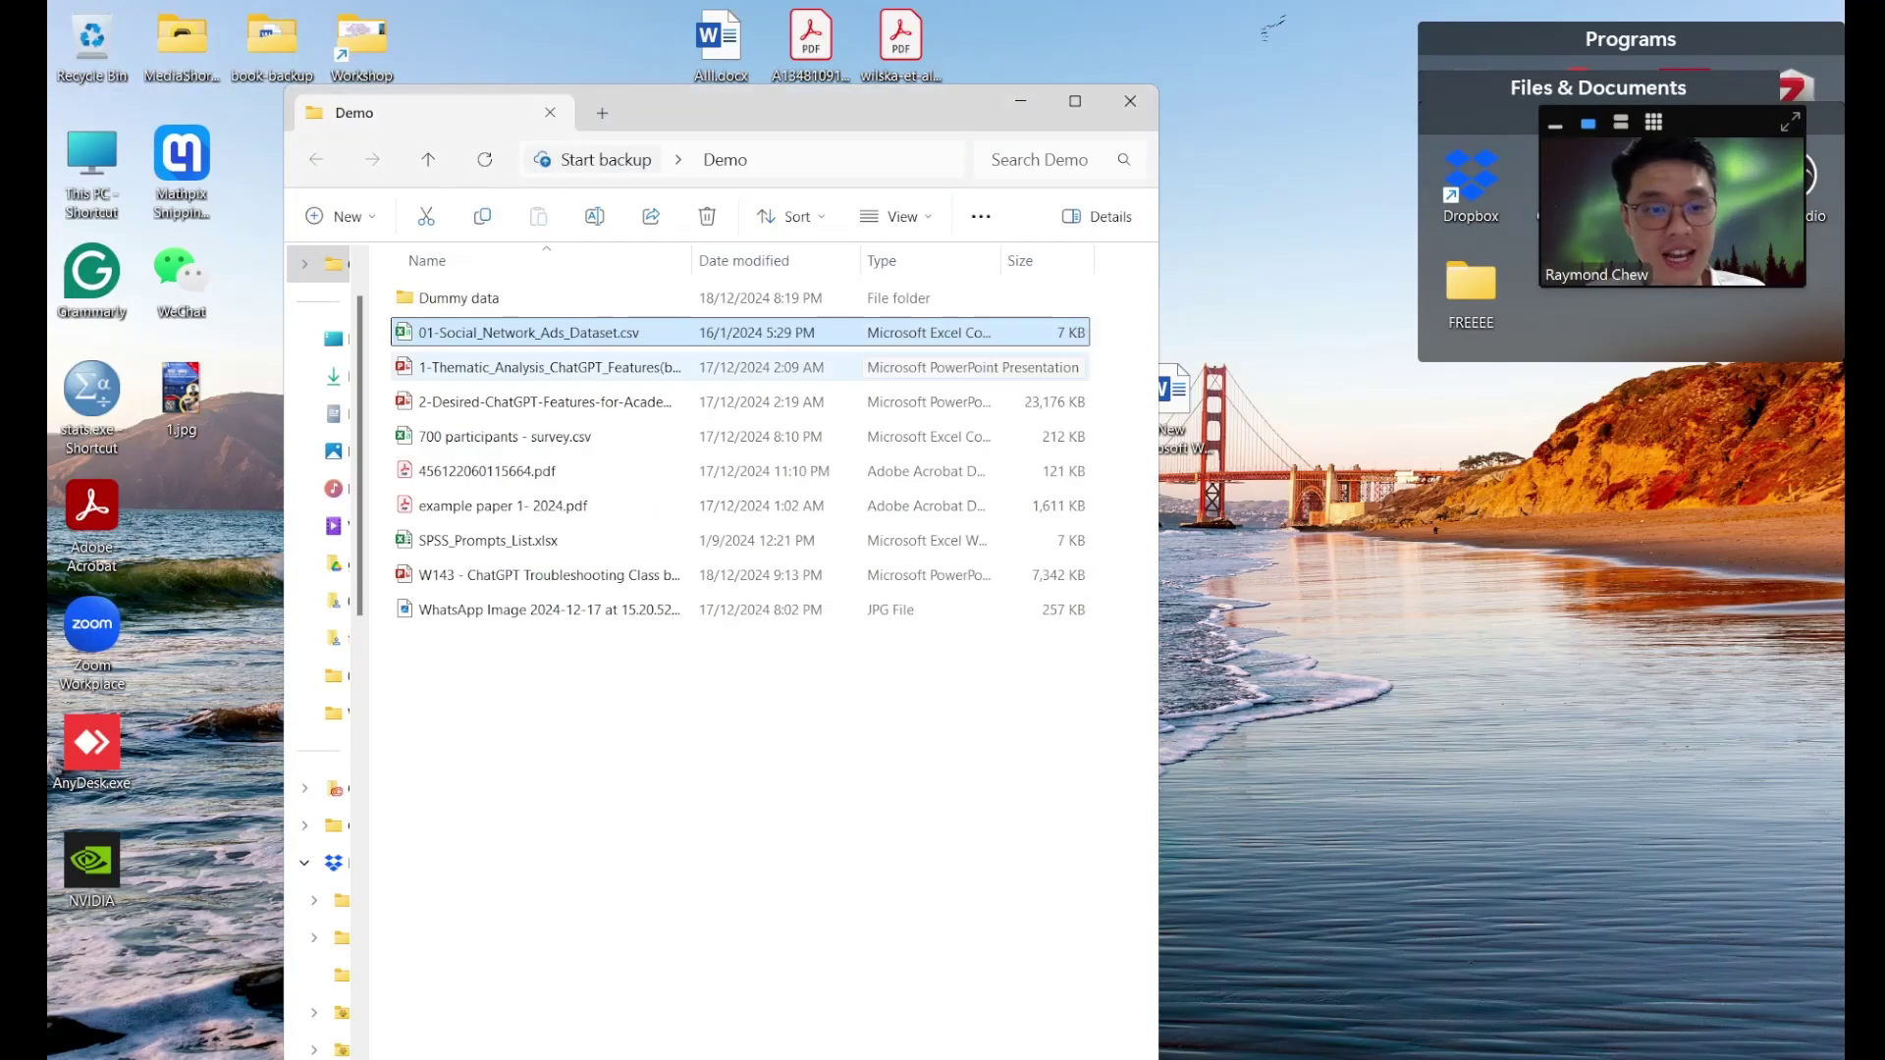
Create a Word document with the default name in the Demo folder, open it, and paste in the Recent Articles section.
left_click(811, 765)
right_click(811, 766)
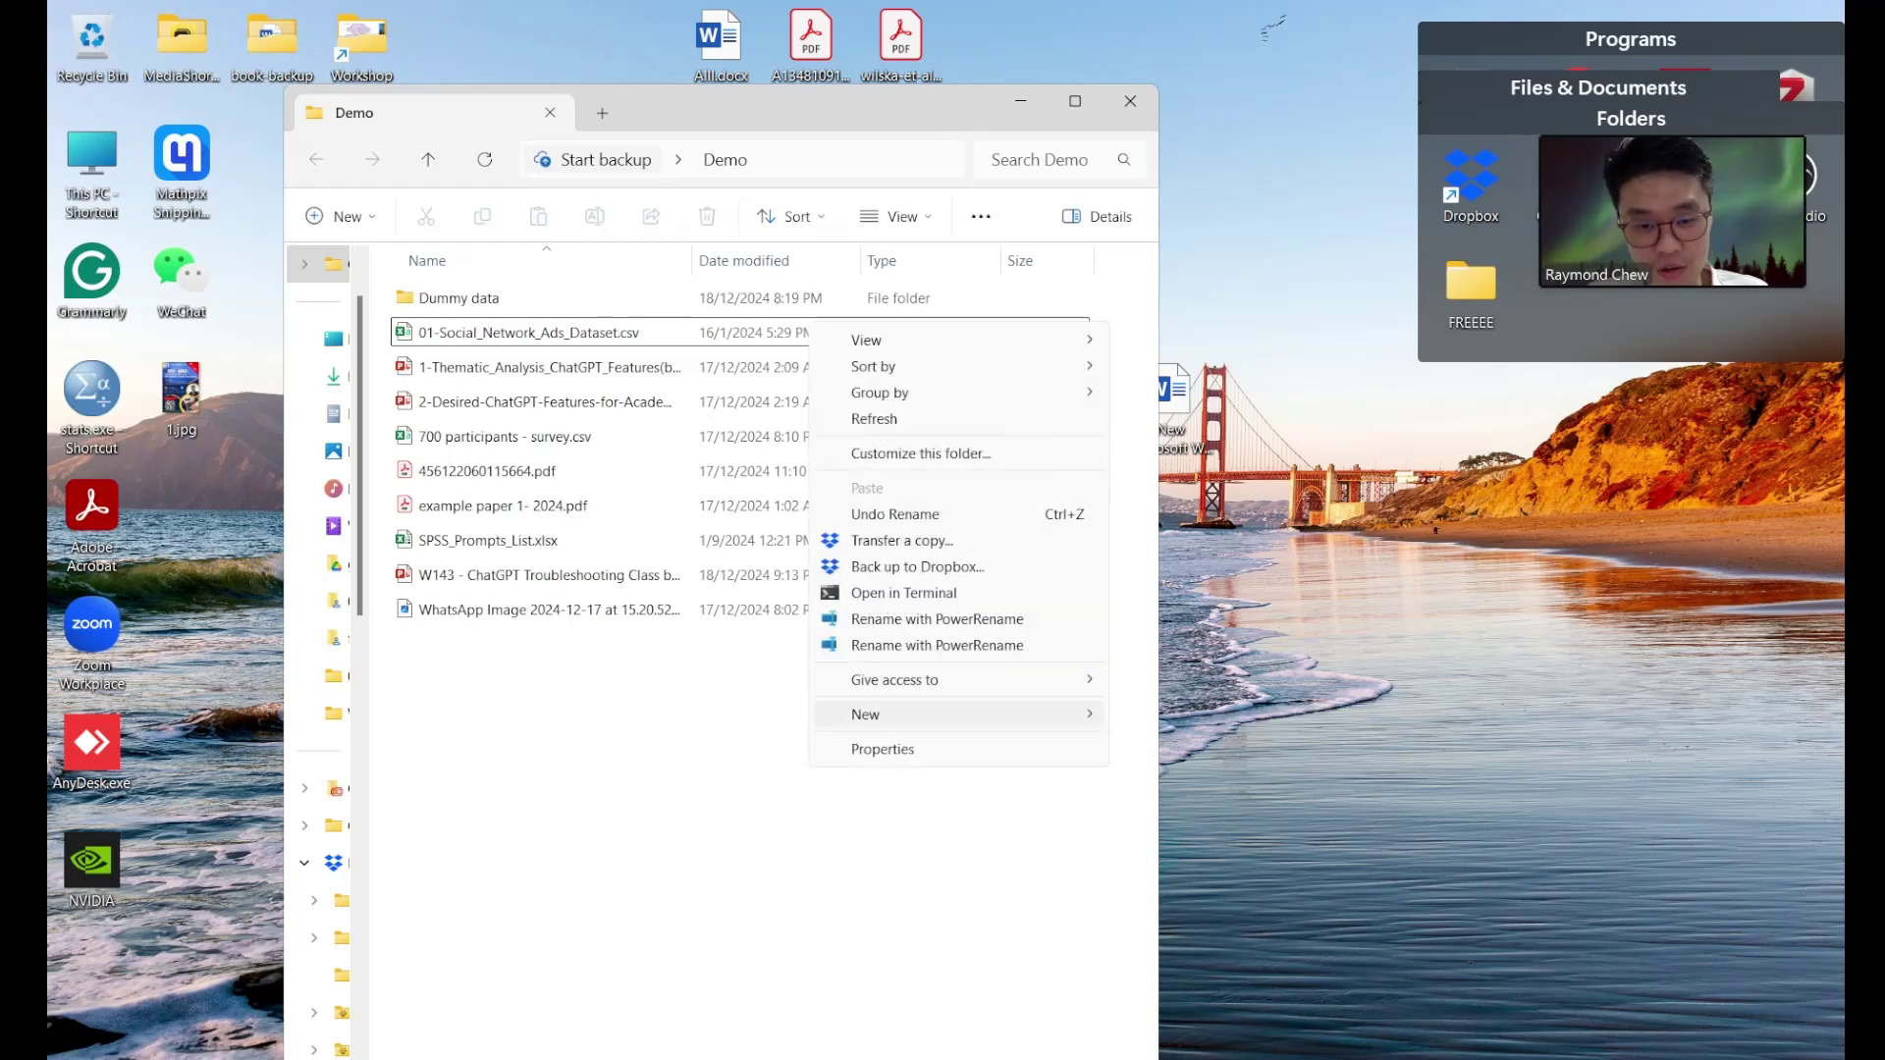
mouse_move(863, 714)
left_click(1228, 830)
key("Return")
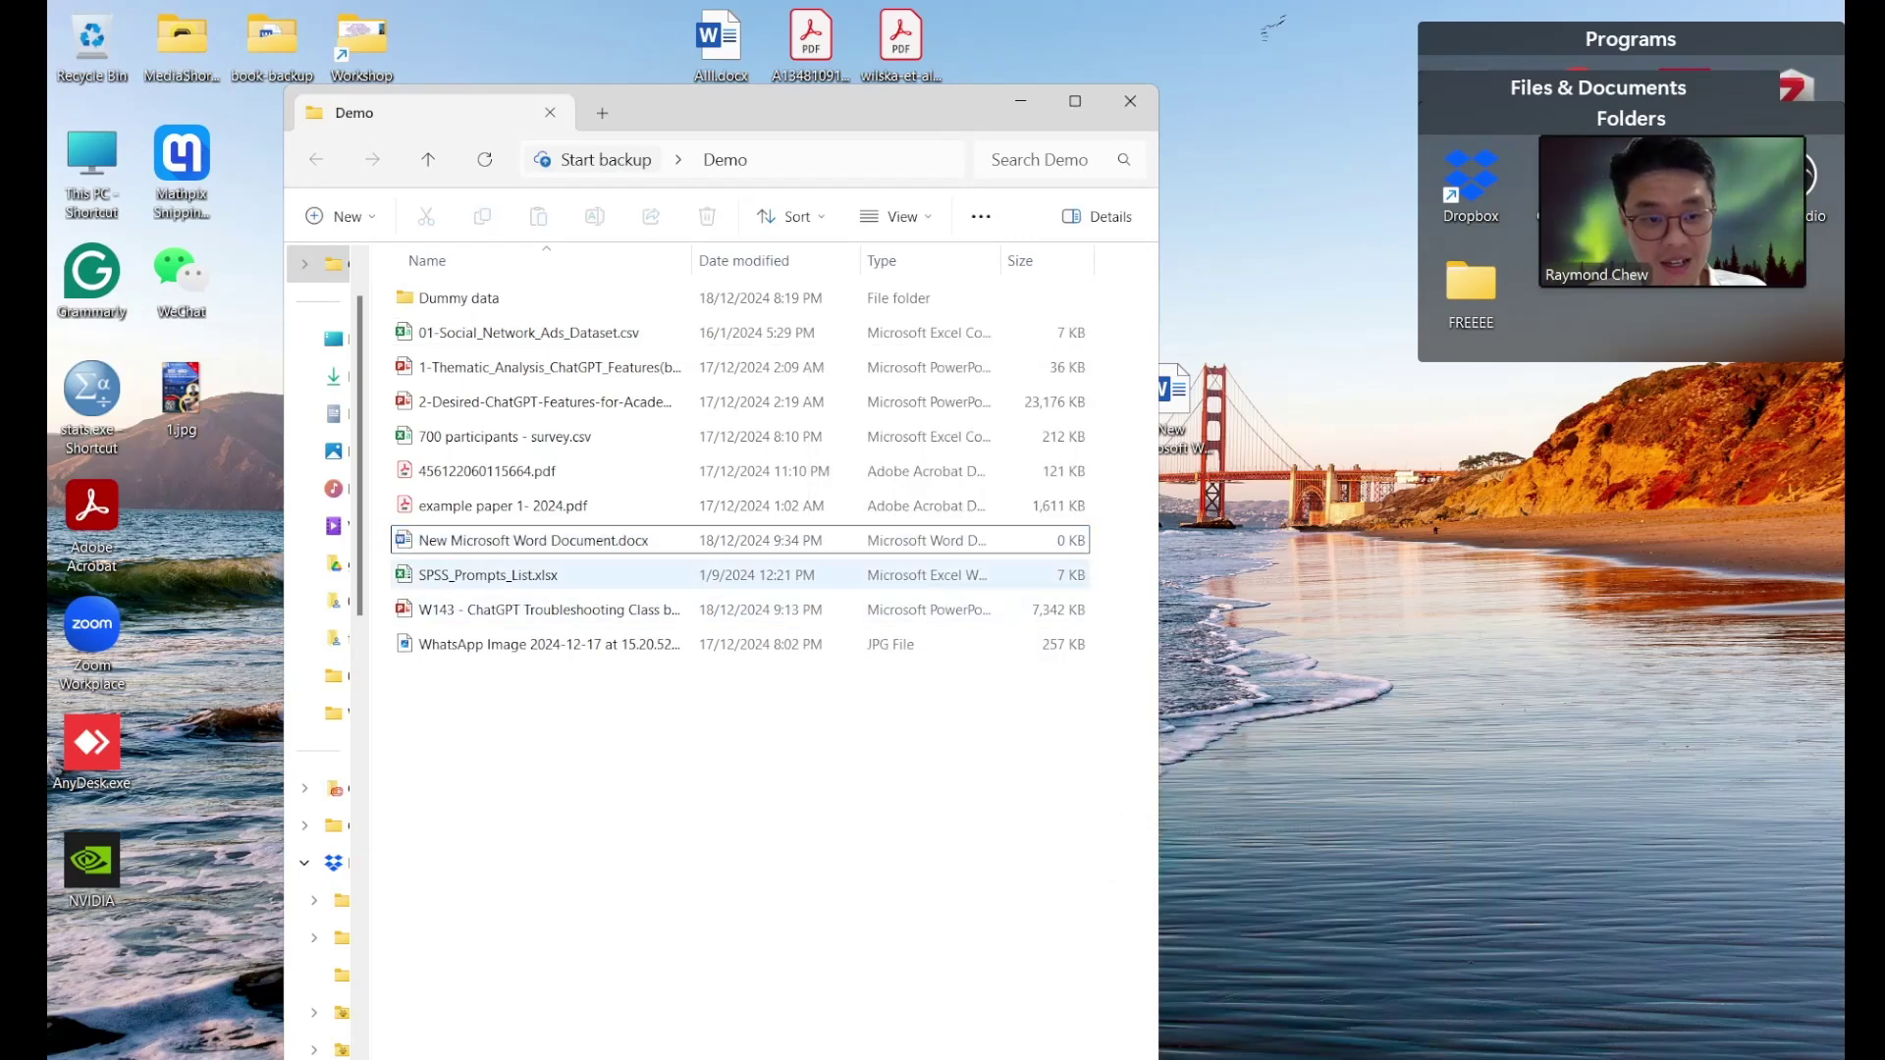
key("Return")
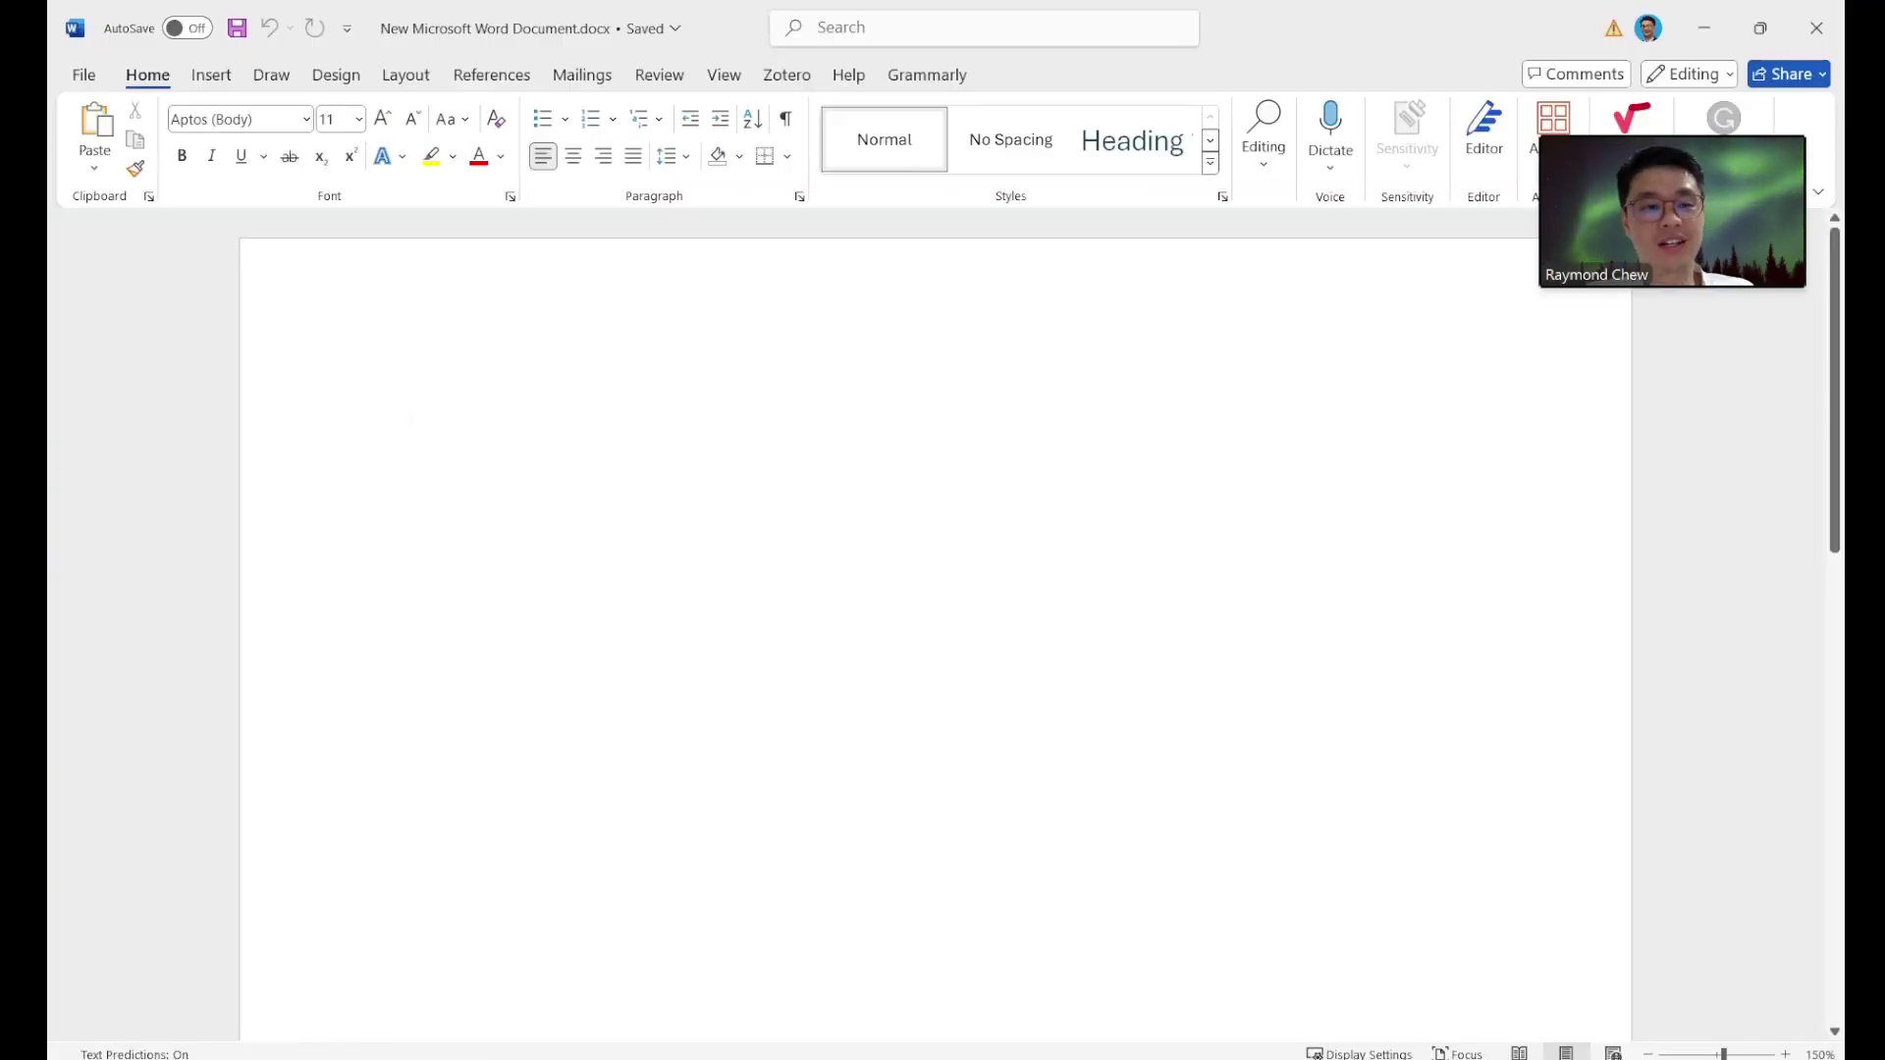
key("ctrl+v")
key("ctrl+Home")
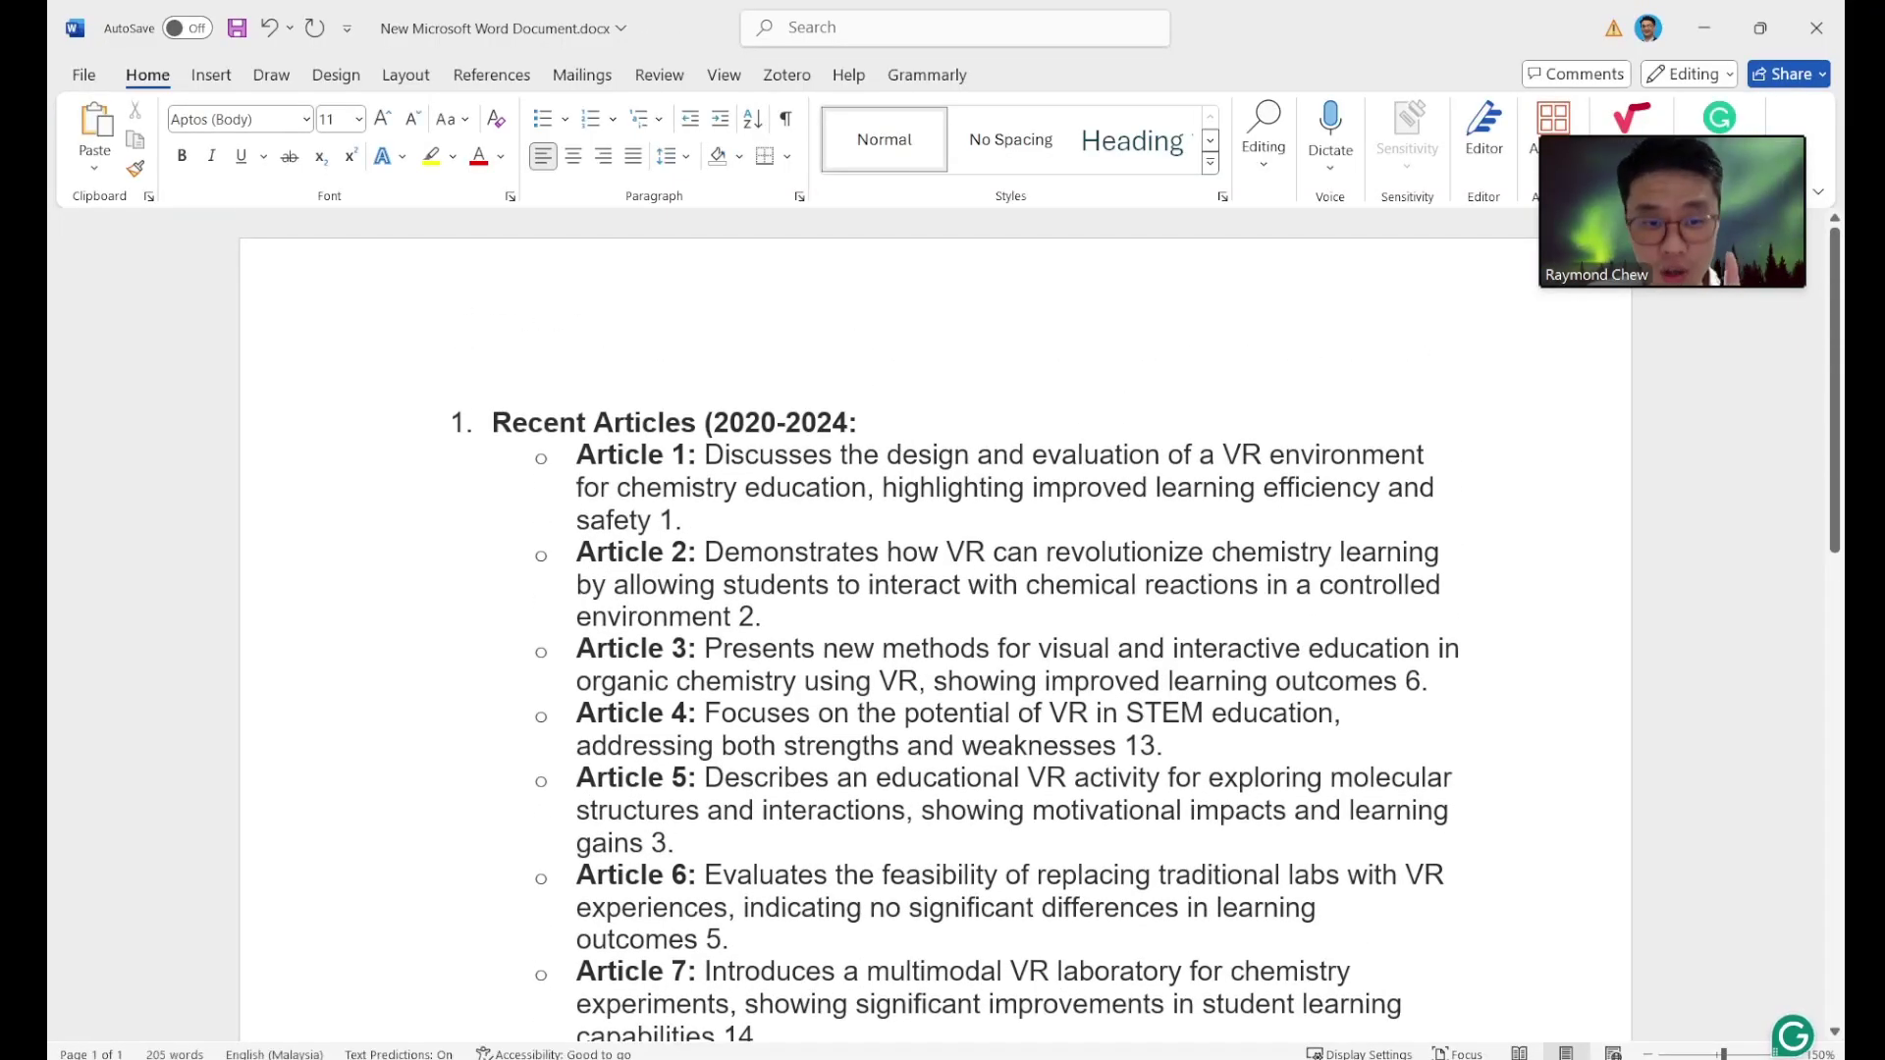
Replace the "Article 1" label with an author name and the year 2020, separated by a comma.
left_click_drag(687, 454, 576, 455)
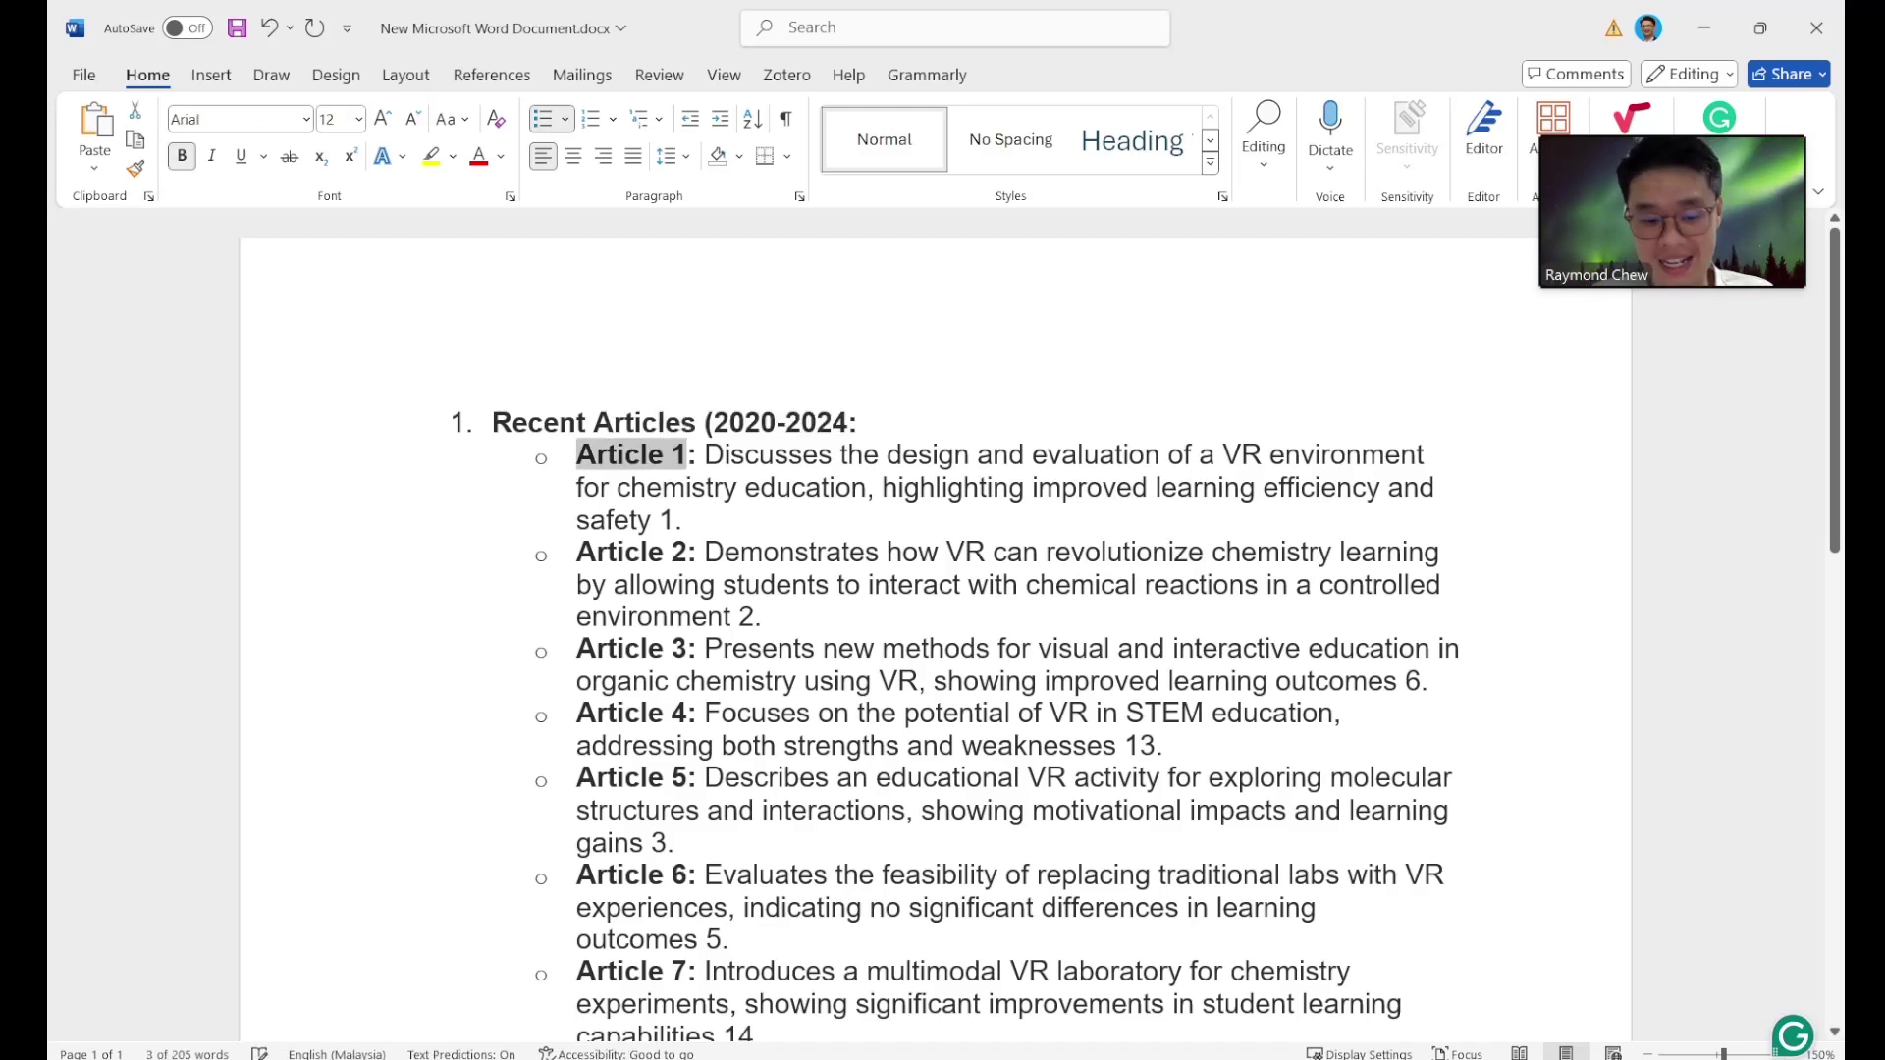
key("BackSpace")
type("Tan")
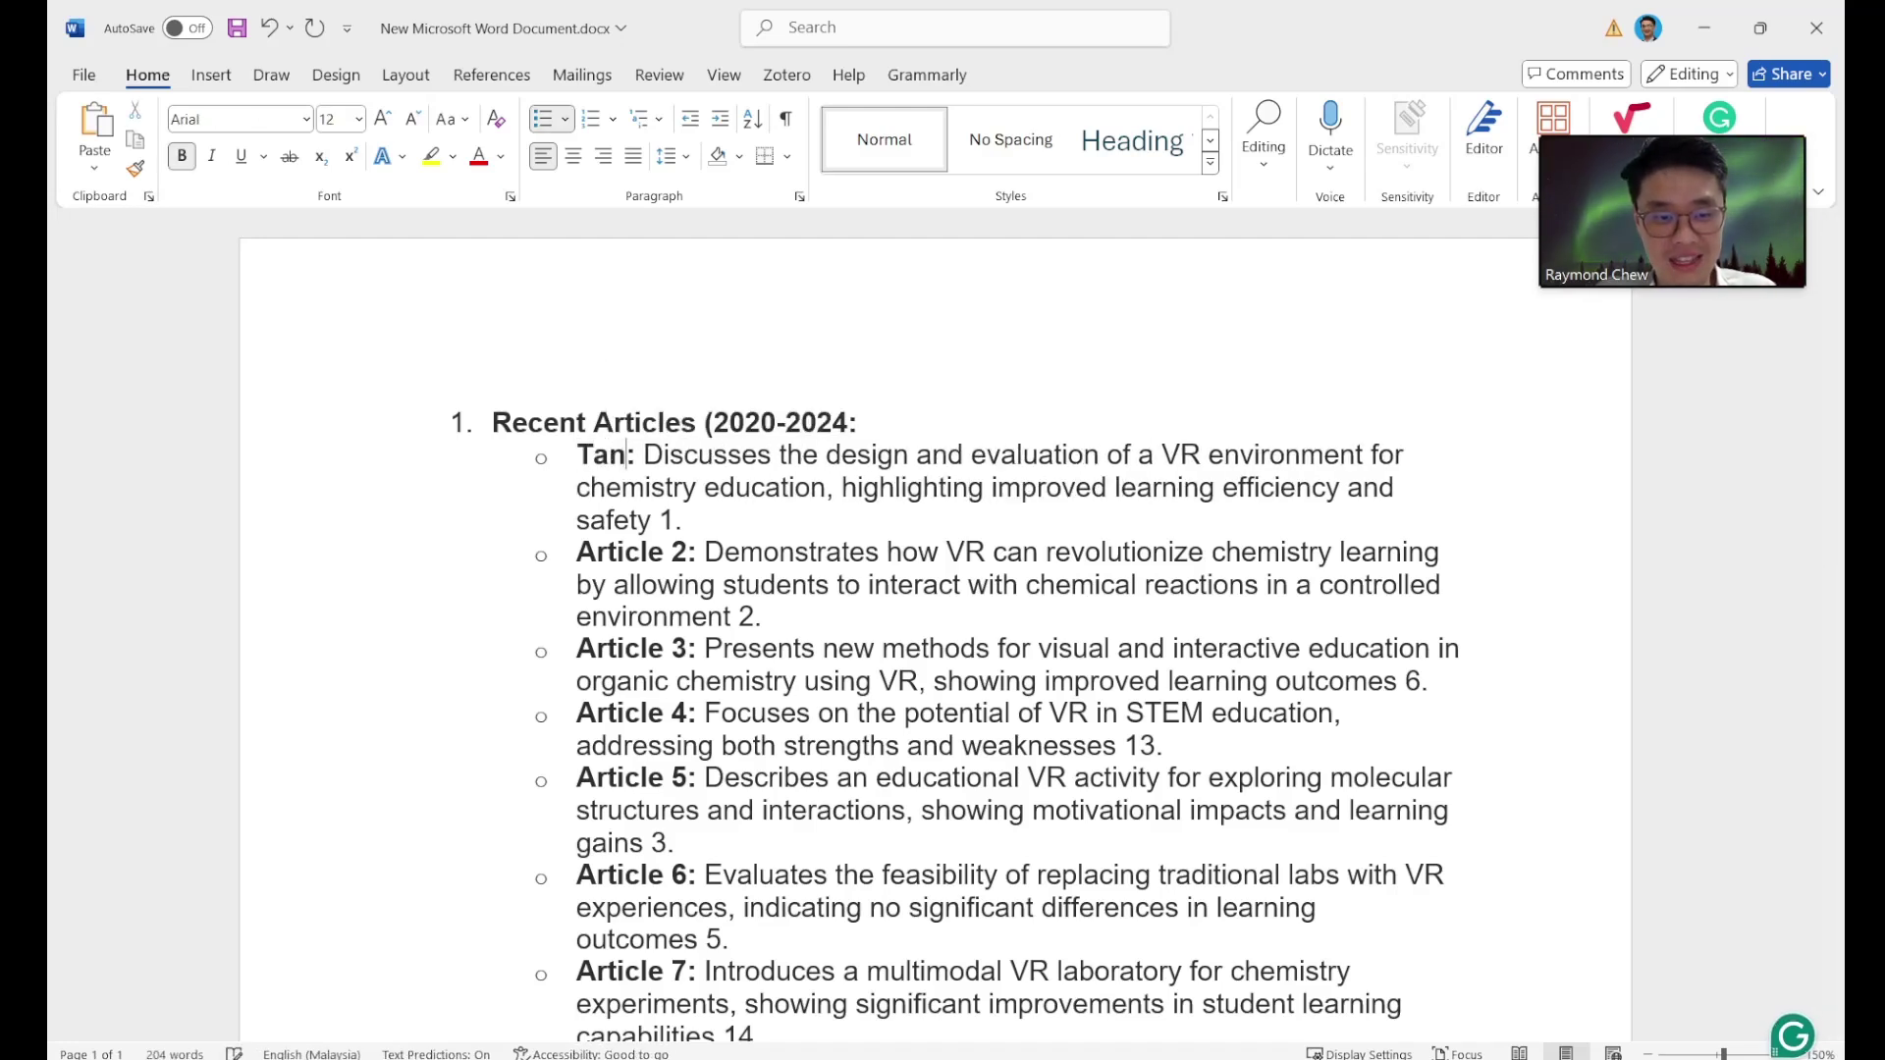
type(", 2020")
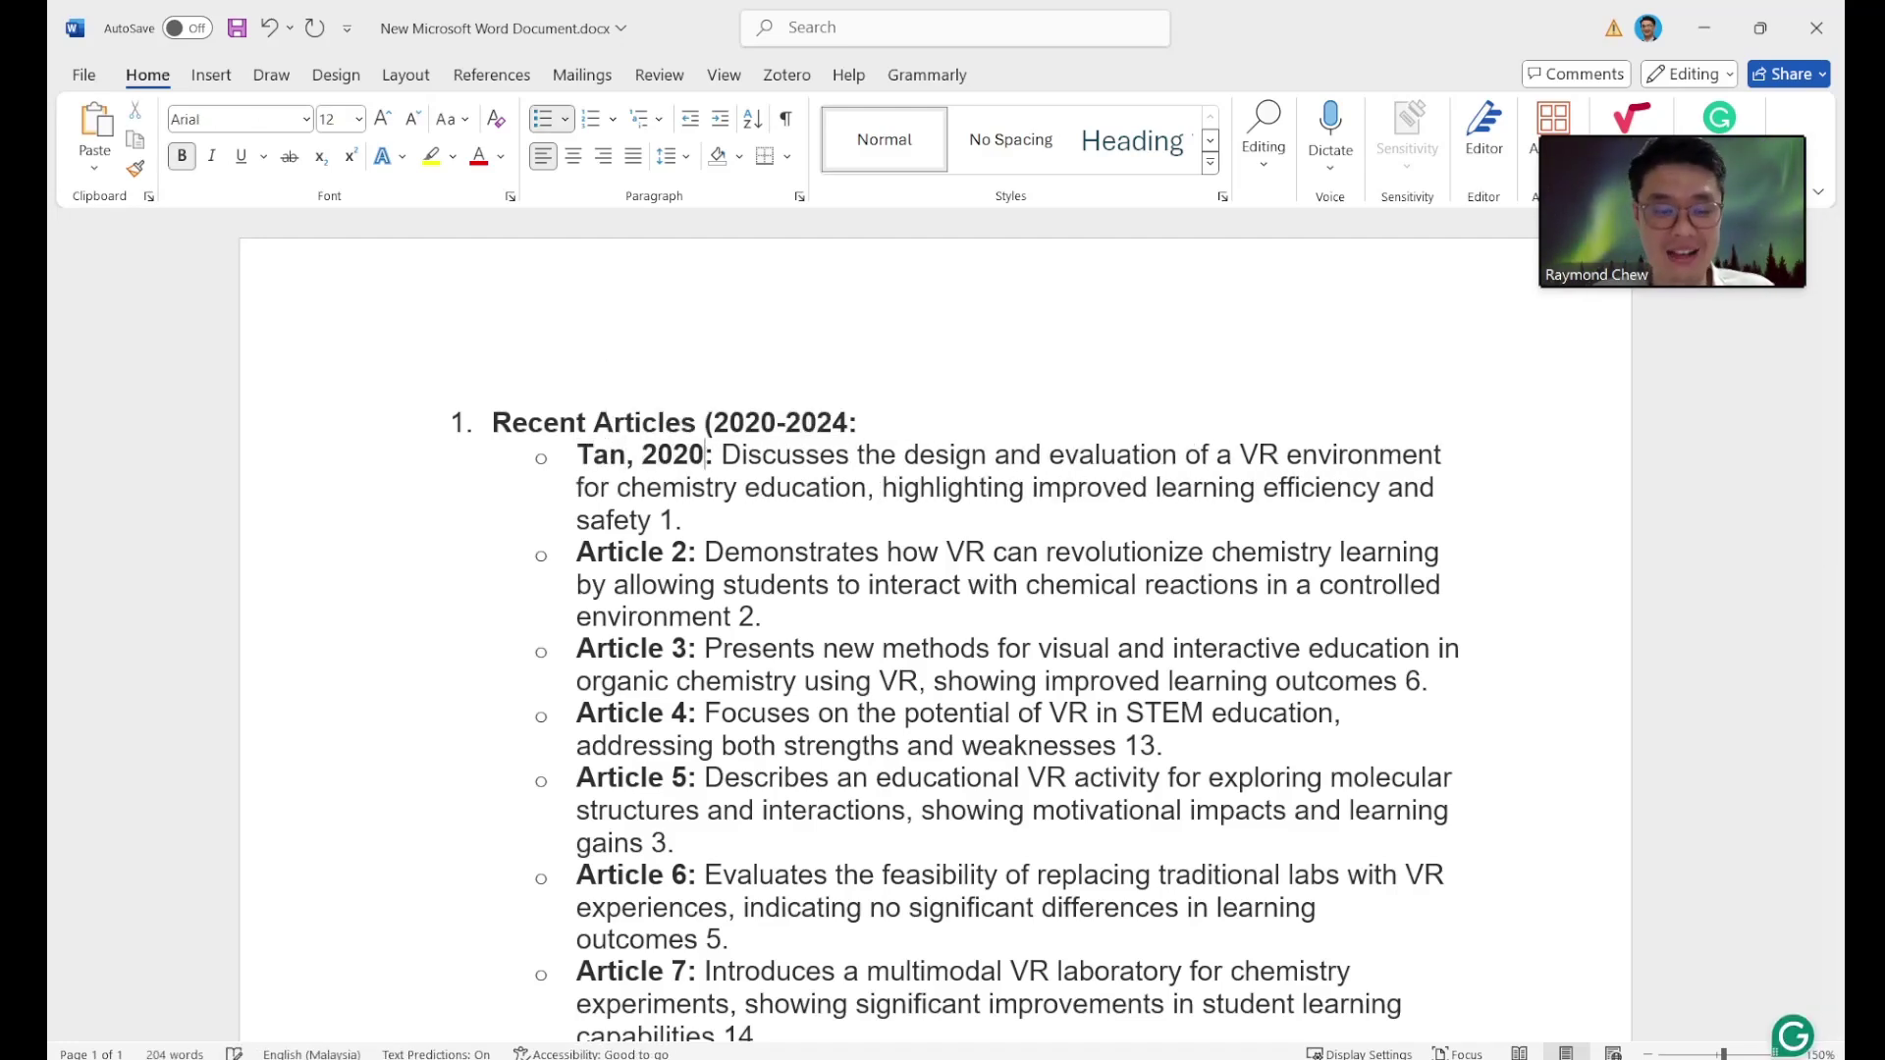
Replace the "Article 2" label with an author name and the year 2021.
left_click_drag(577, 552, 687, 552)
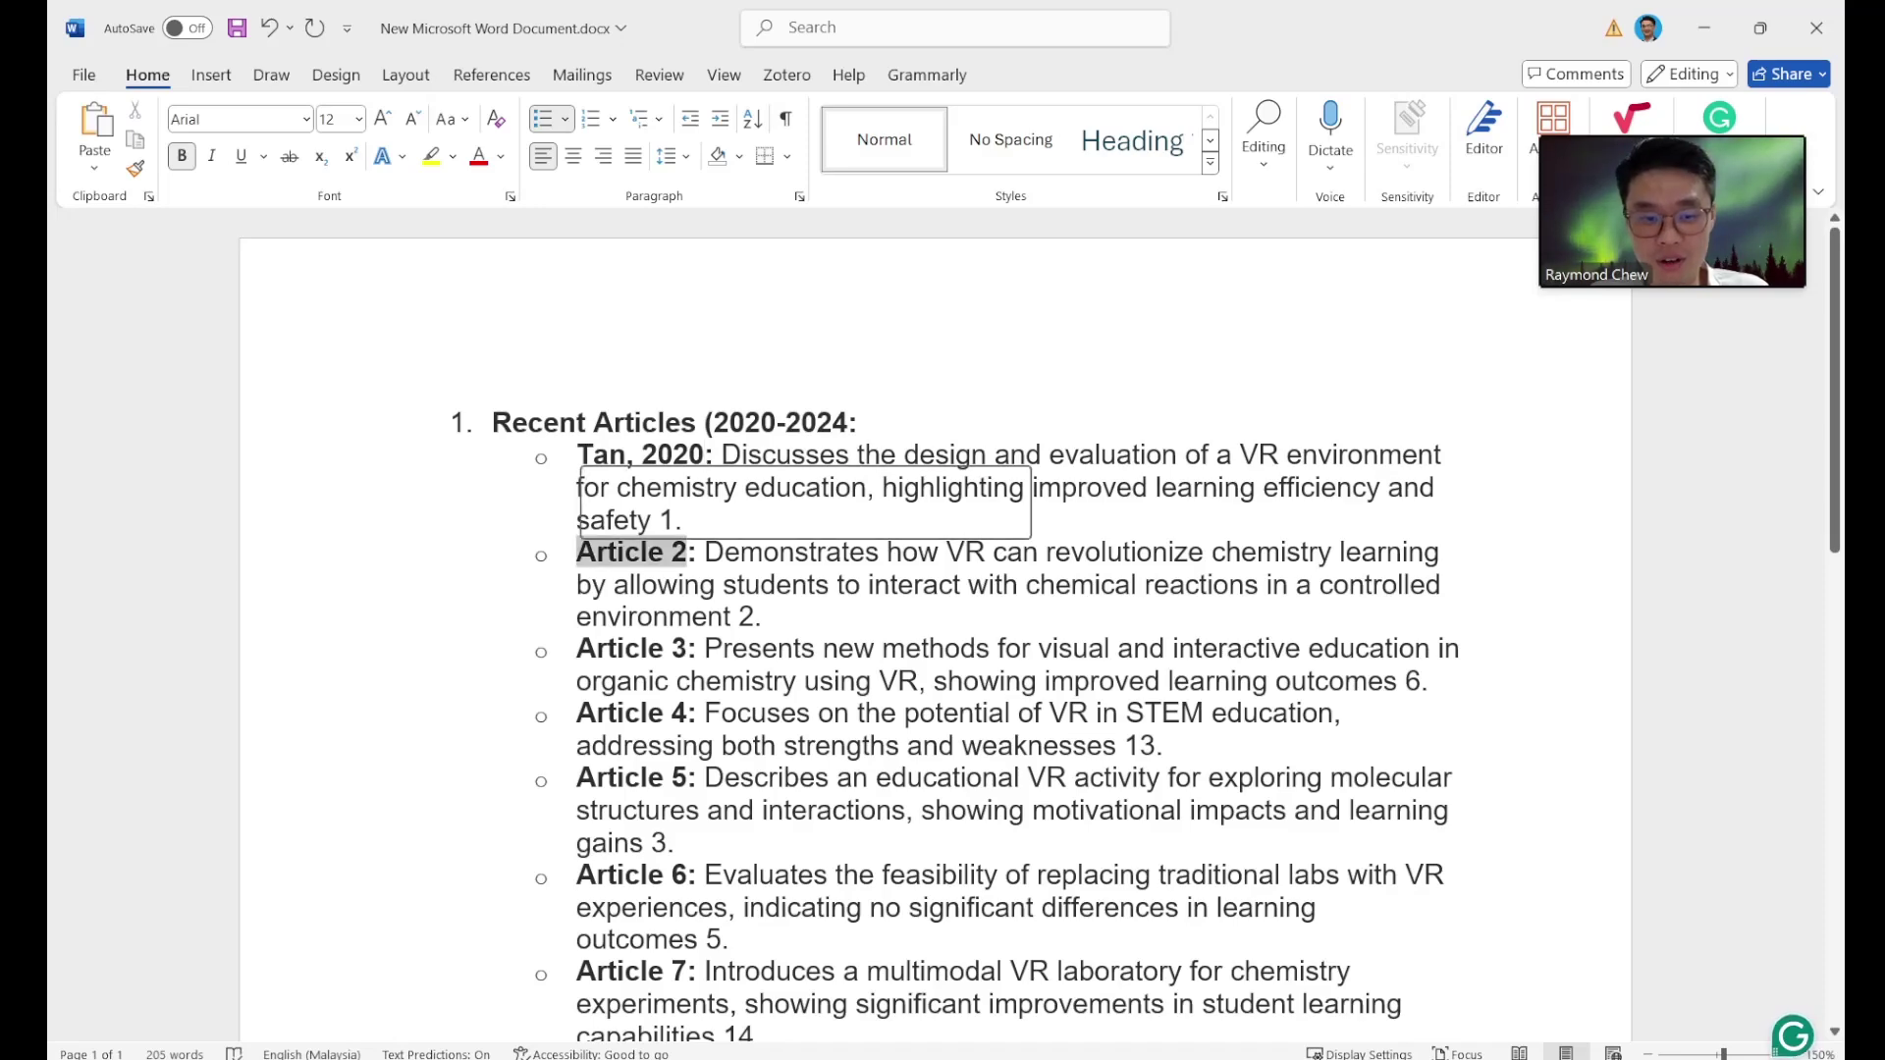
type("Siti, ")
type("2019")
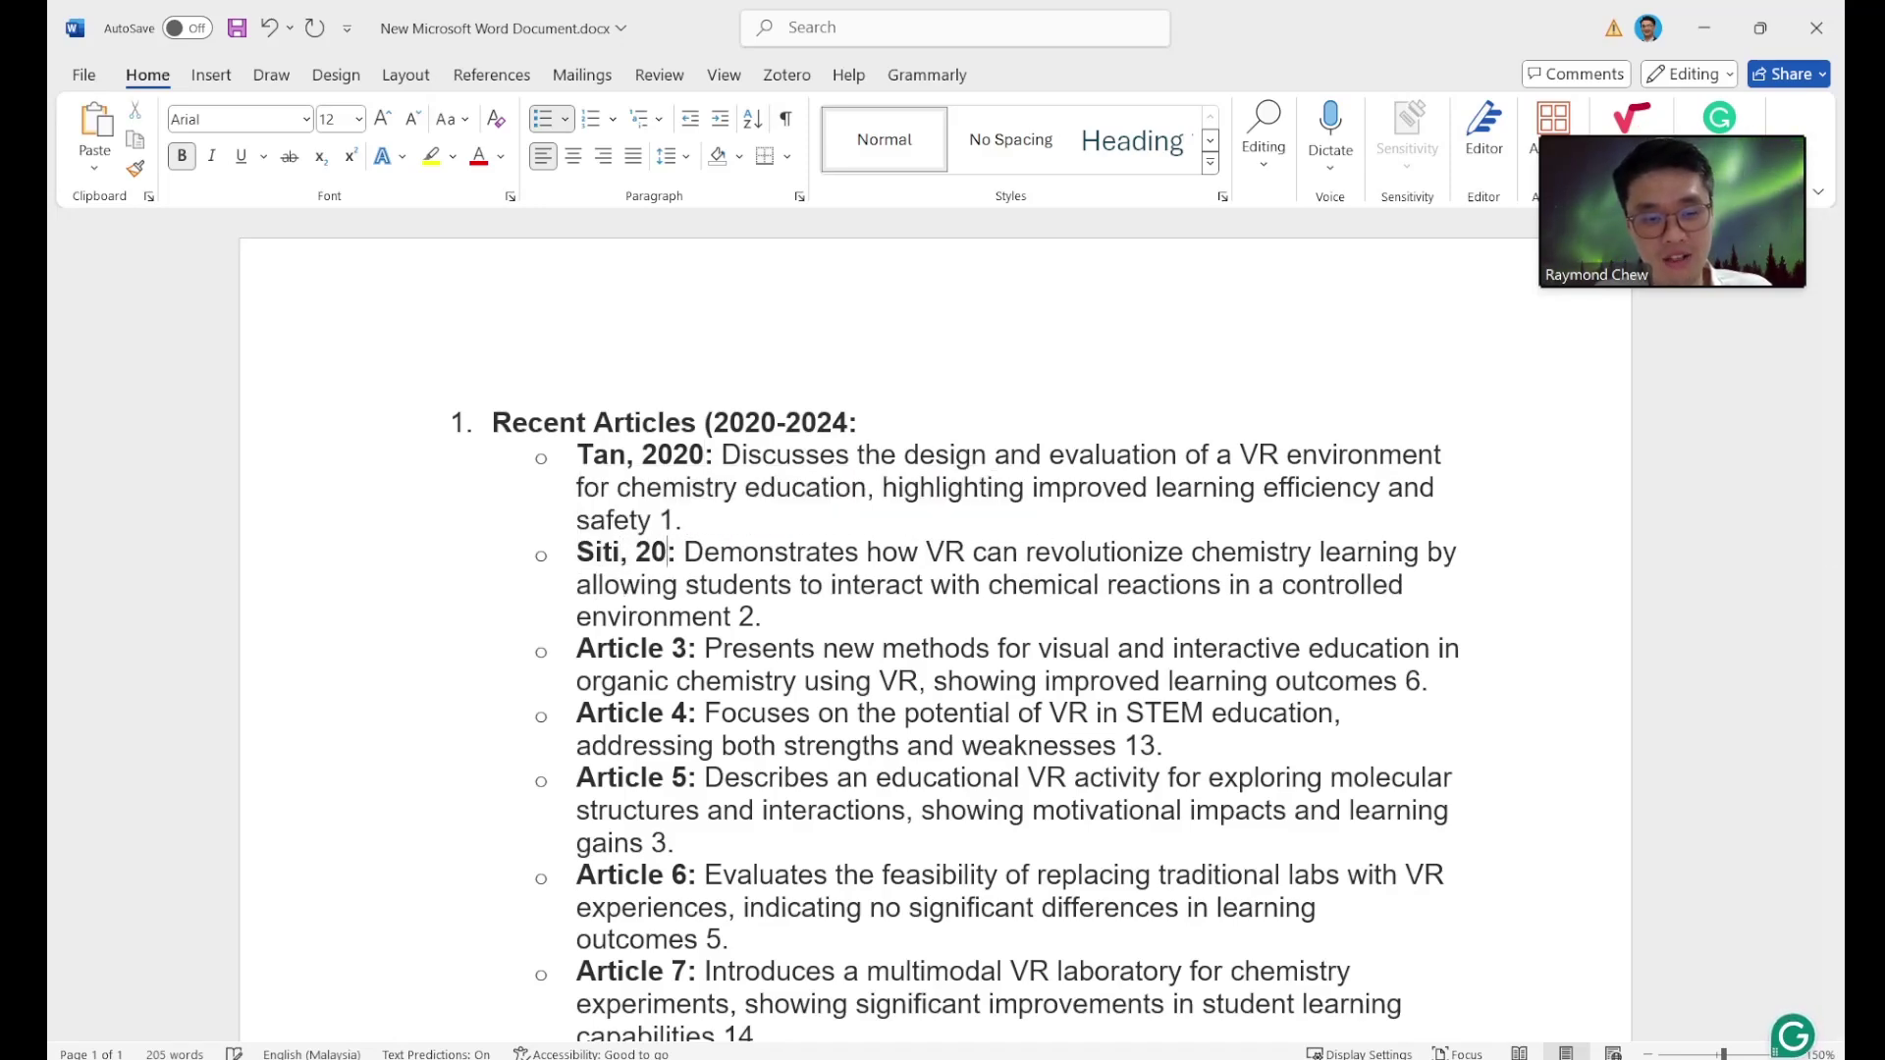
key("BackSpace")
key("BackSpace")
type("21")
Replace the "Article 3" label with an author name followed by "et al, 2024".
left_click_drag(690, 649, 576, 649)
type("Ahmad")
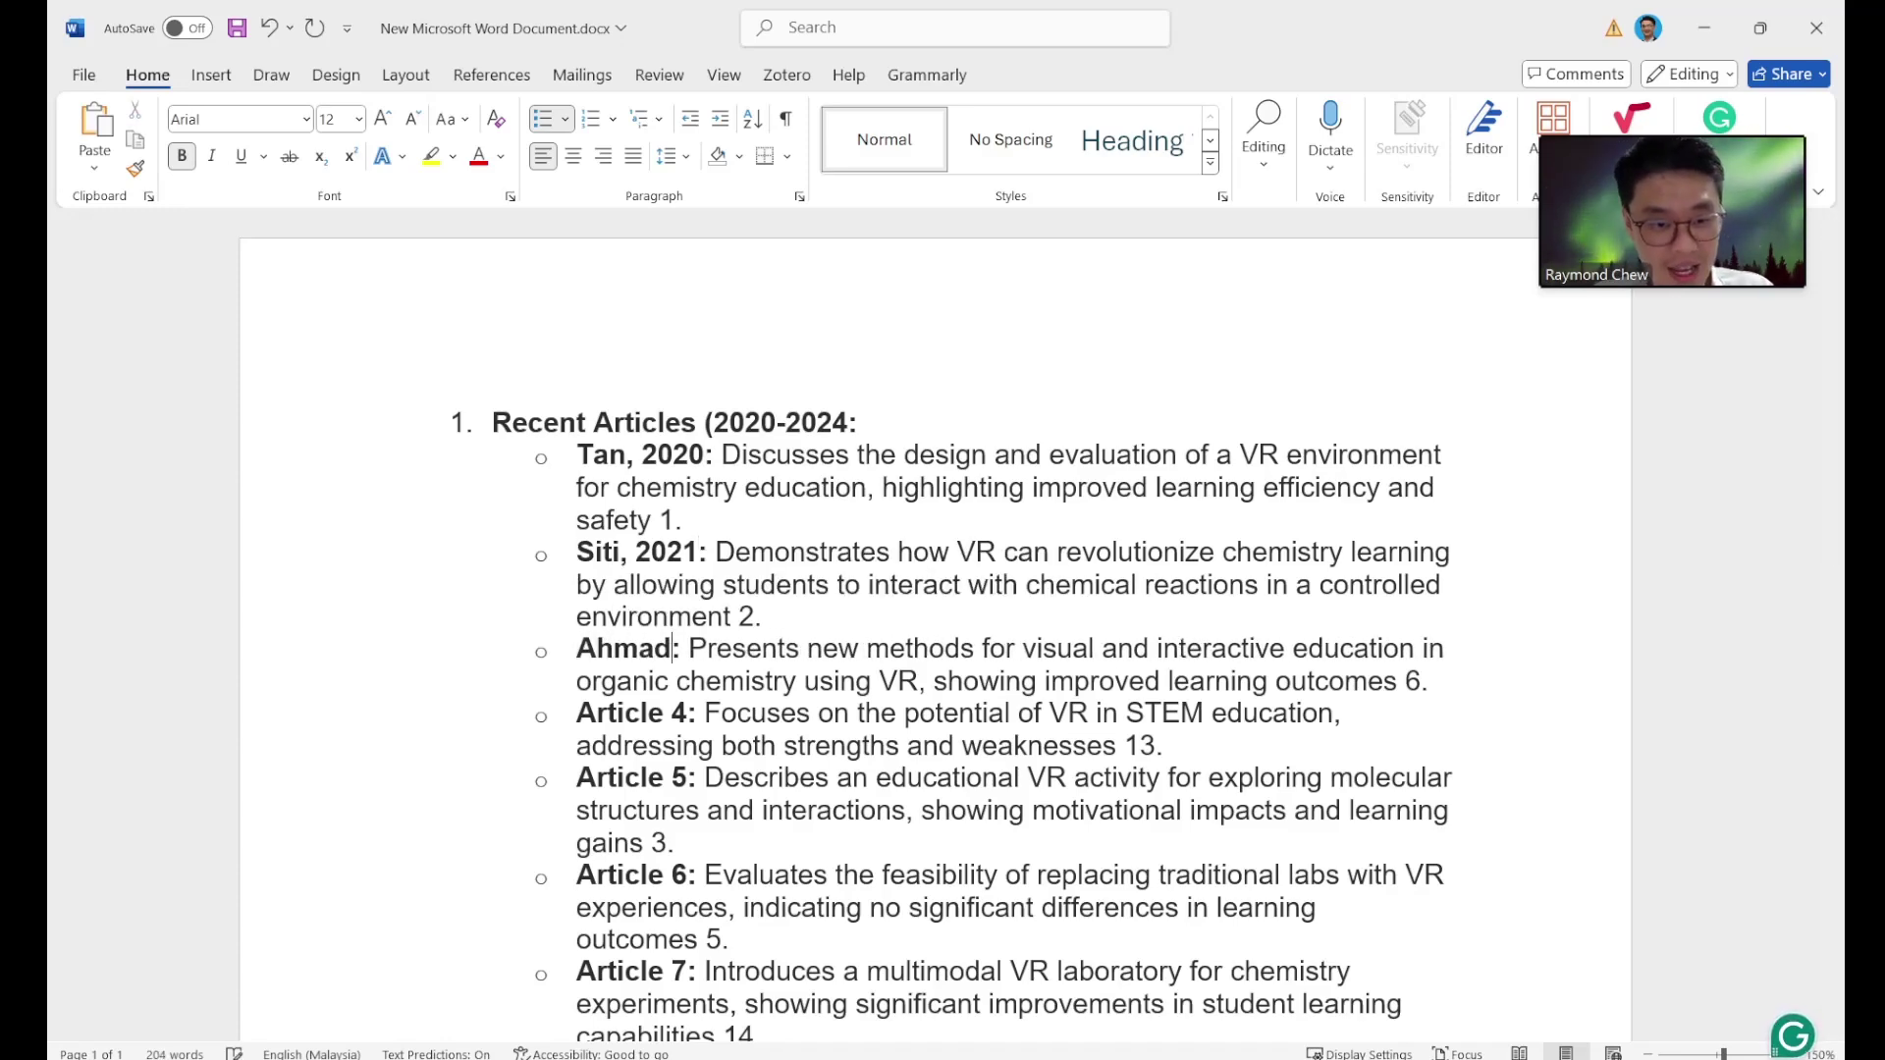
type(",")
key("BackSpace")
key("BackSpace")
type("et al, ")
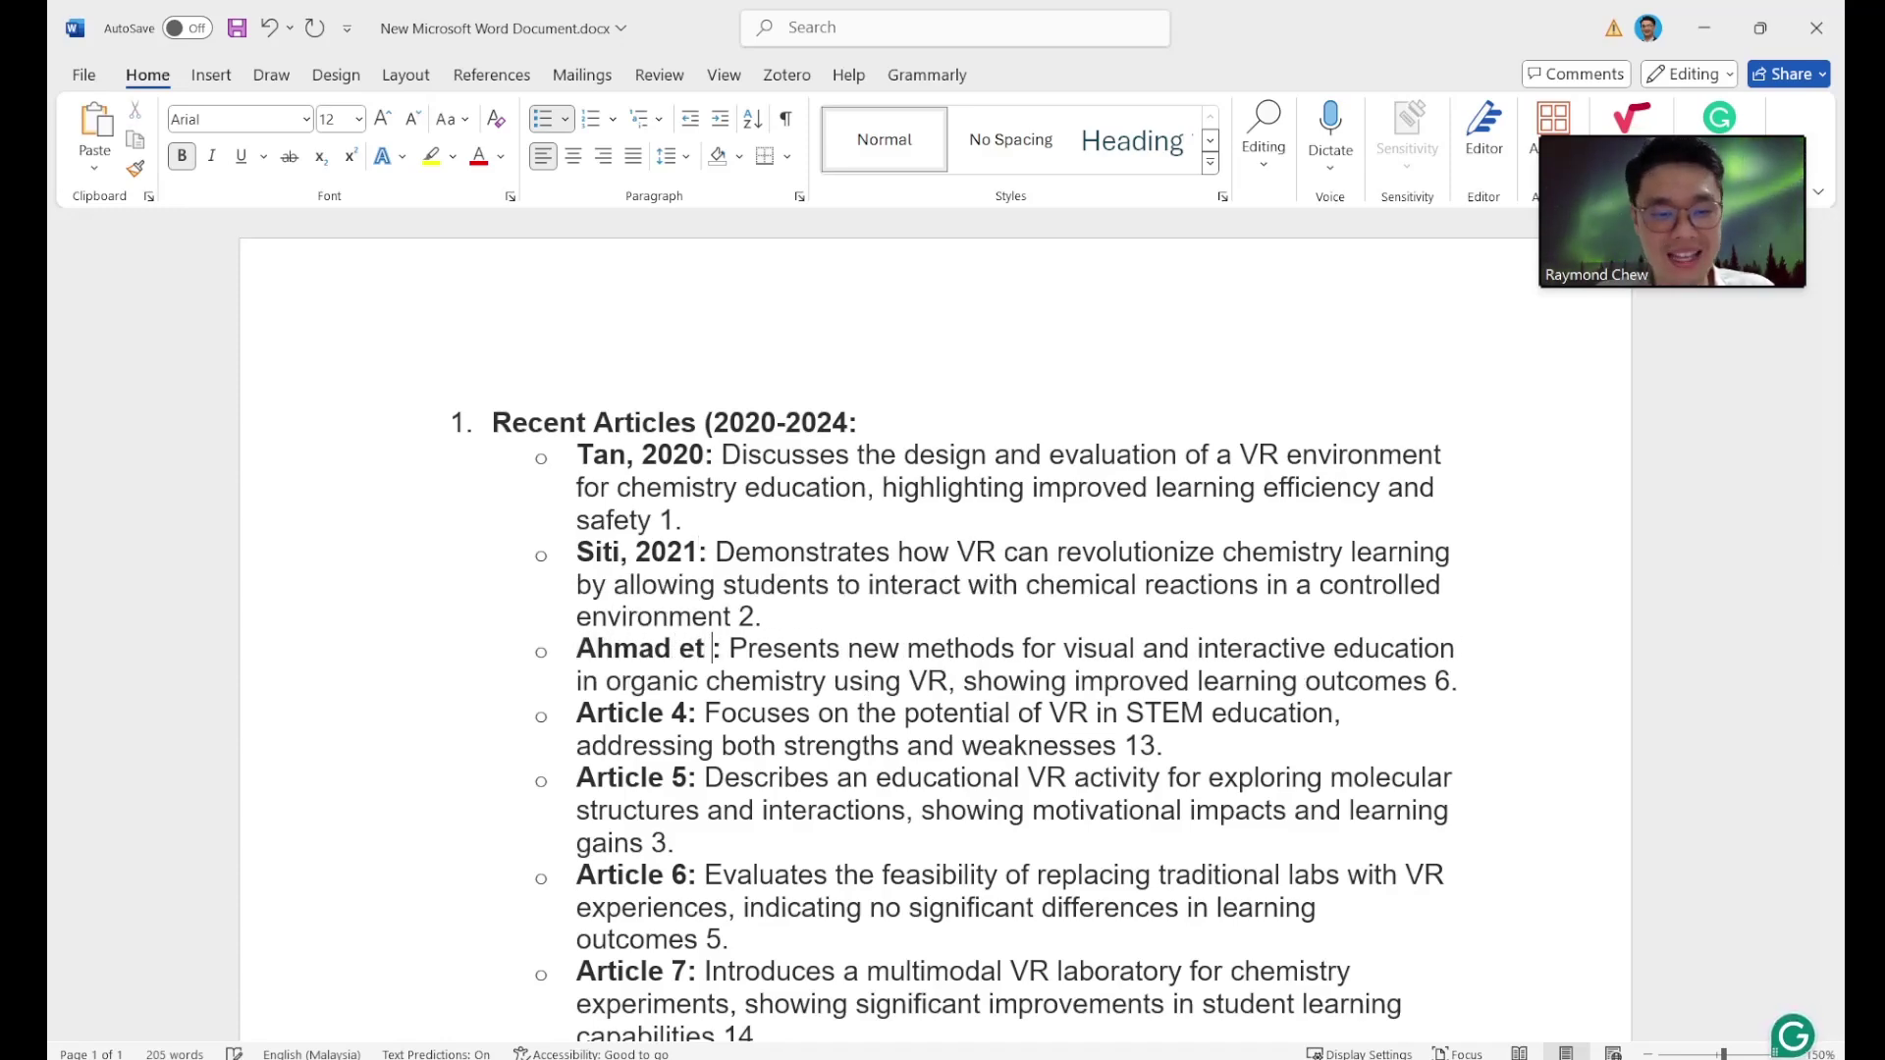
type("2024")
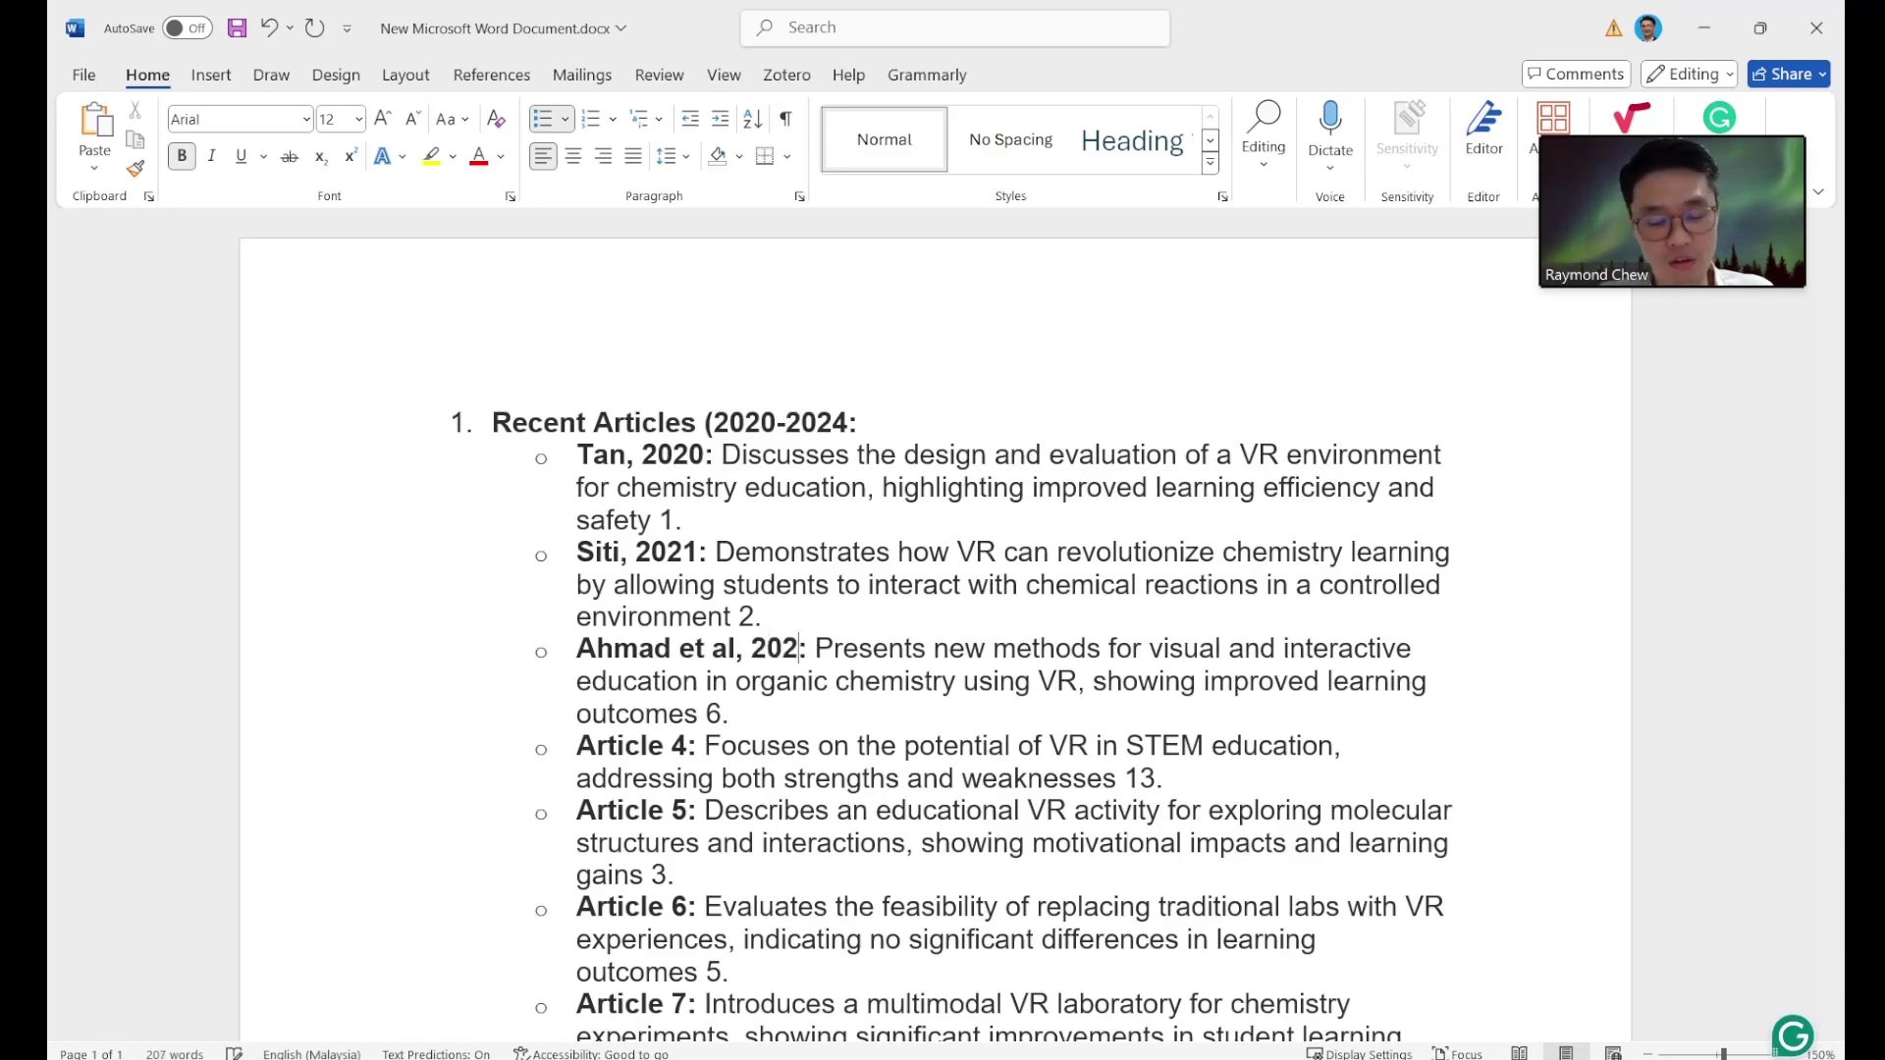
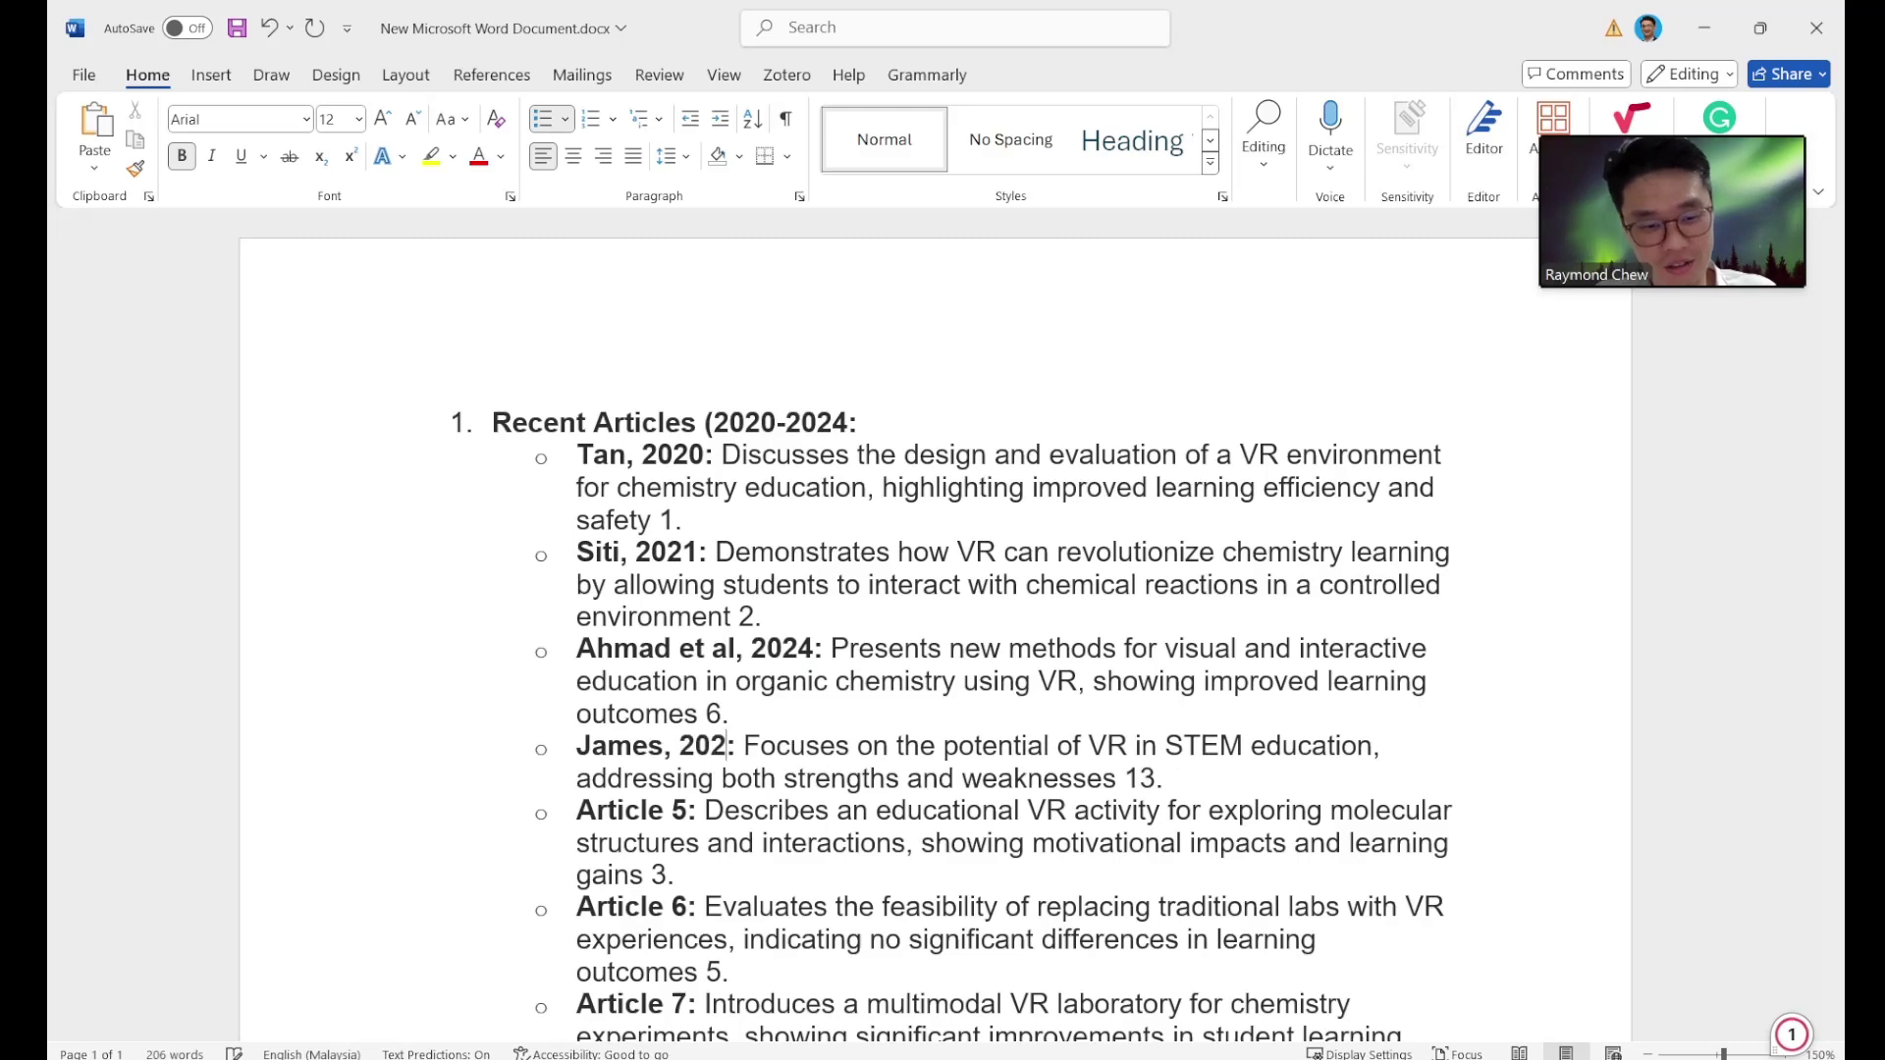
Complete the fourth article's citation with the year 2023, and replace the "Article 5" label with an author name and 2022.
type("3")
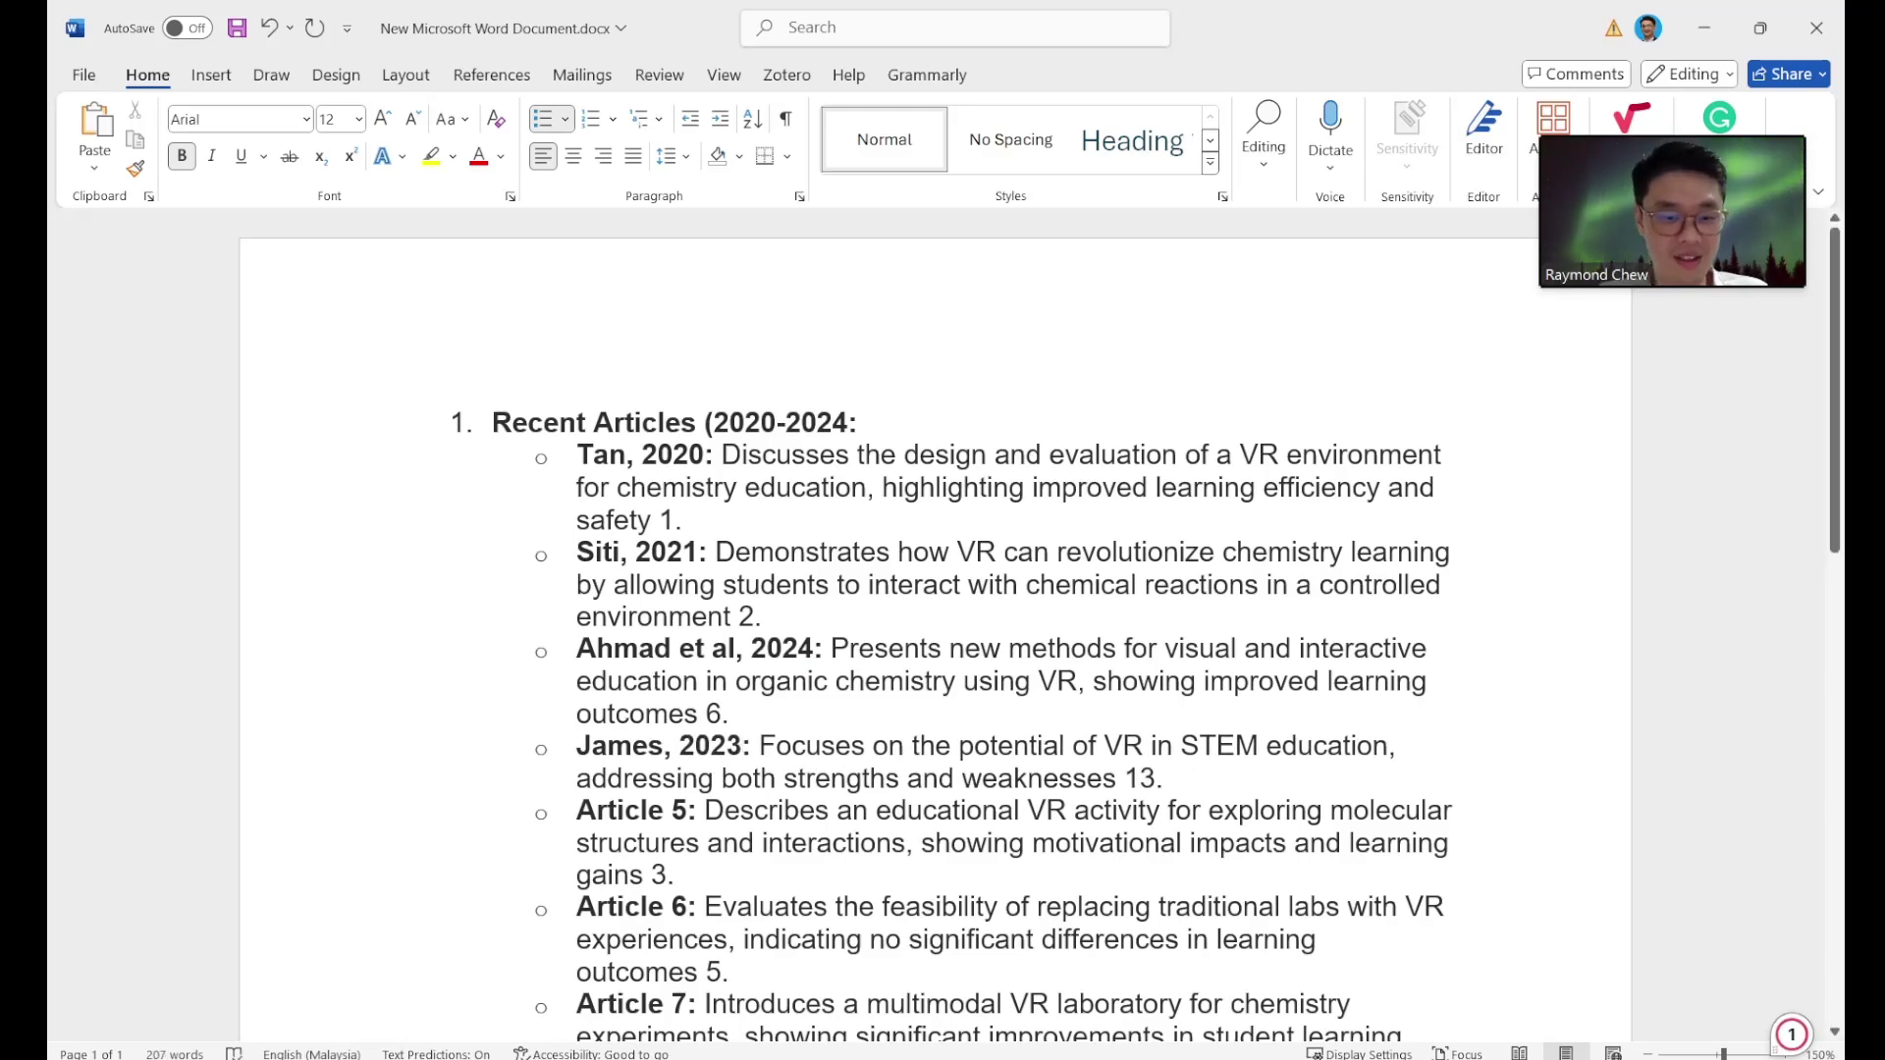
left_click_drag(687, 811, 576, 811)
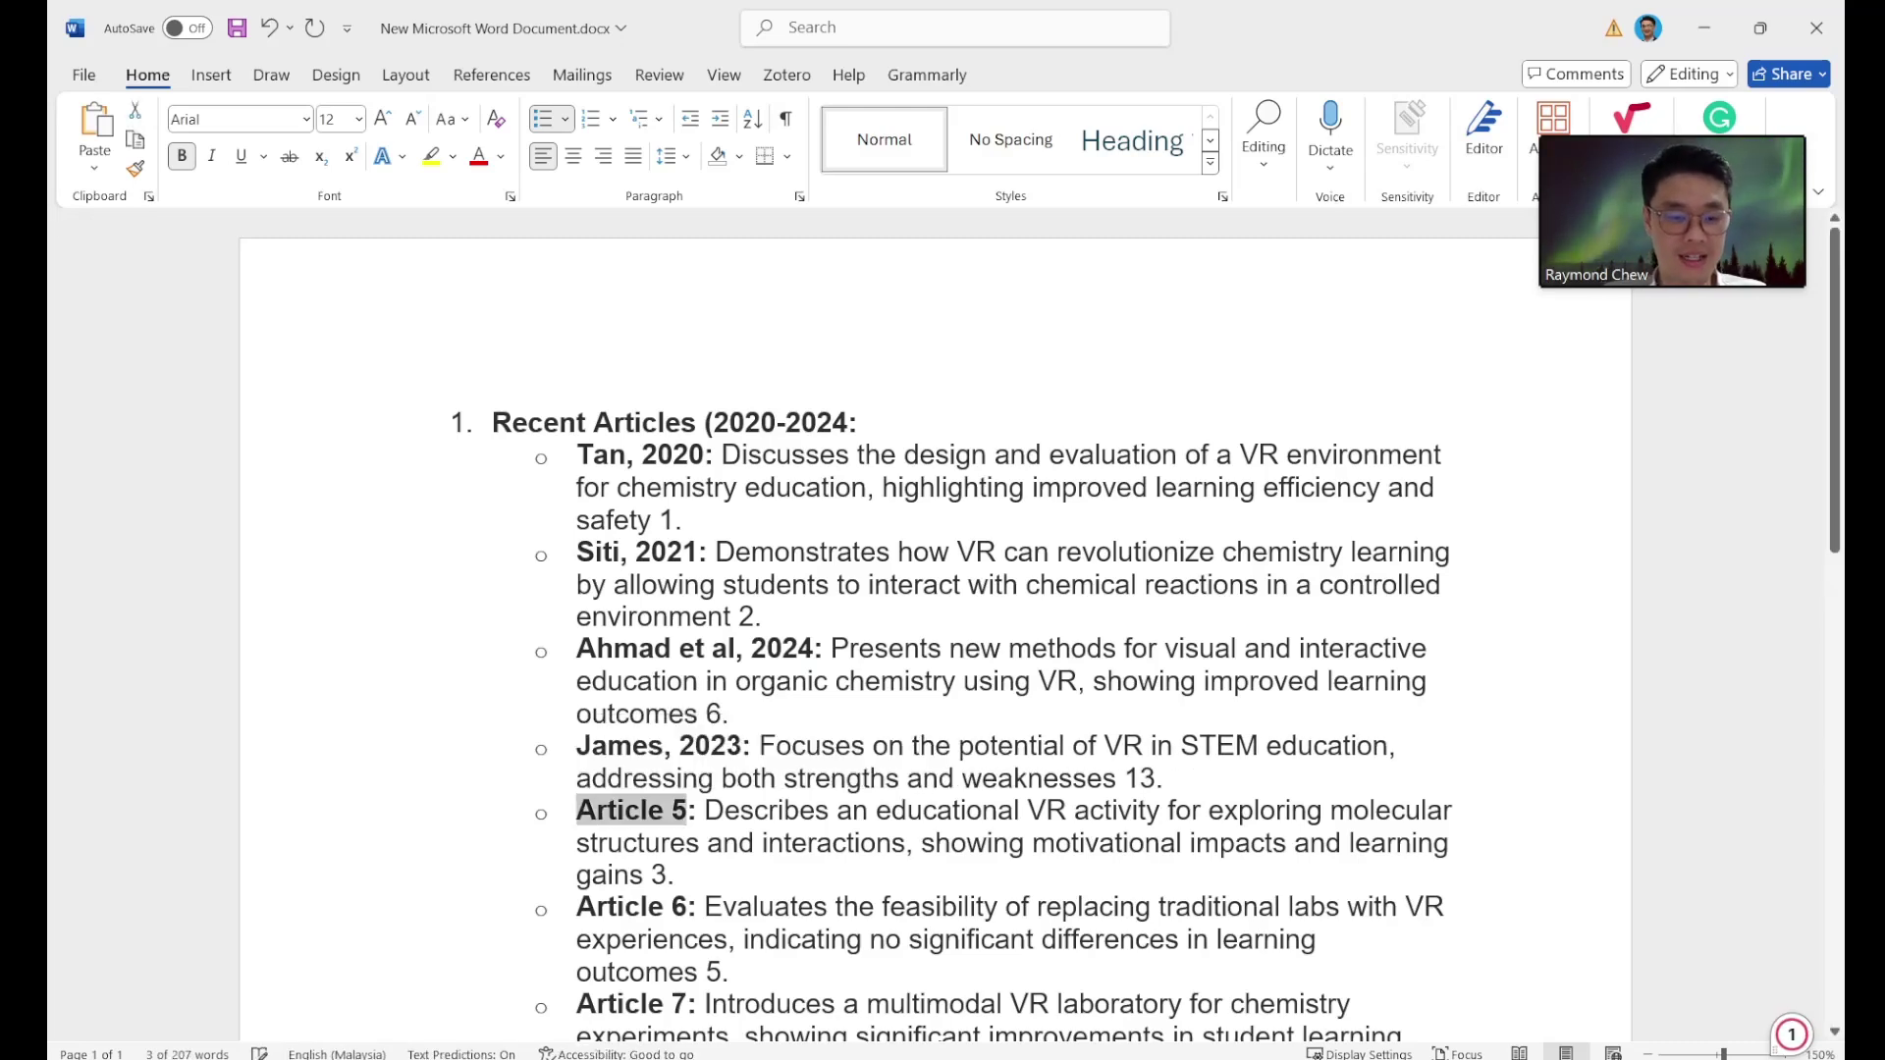
type("Ali, 2022")
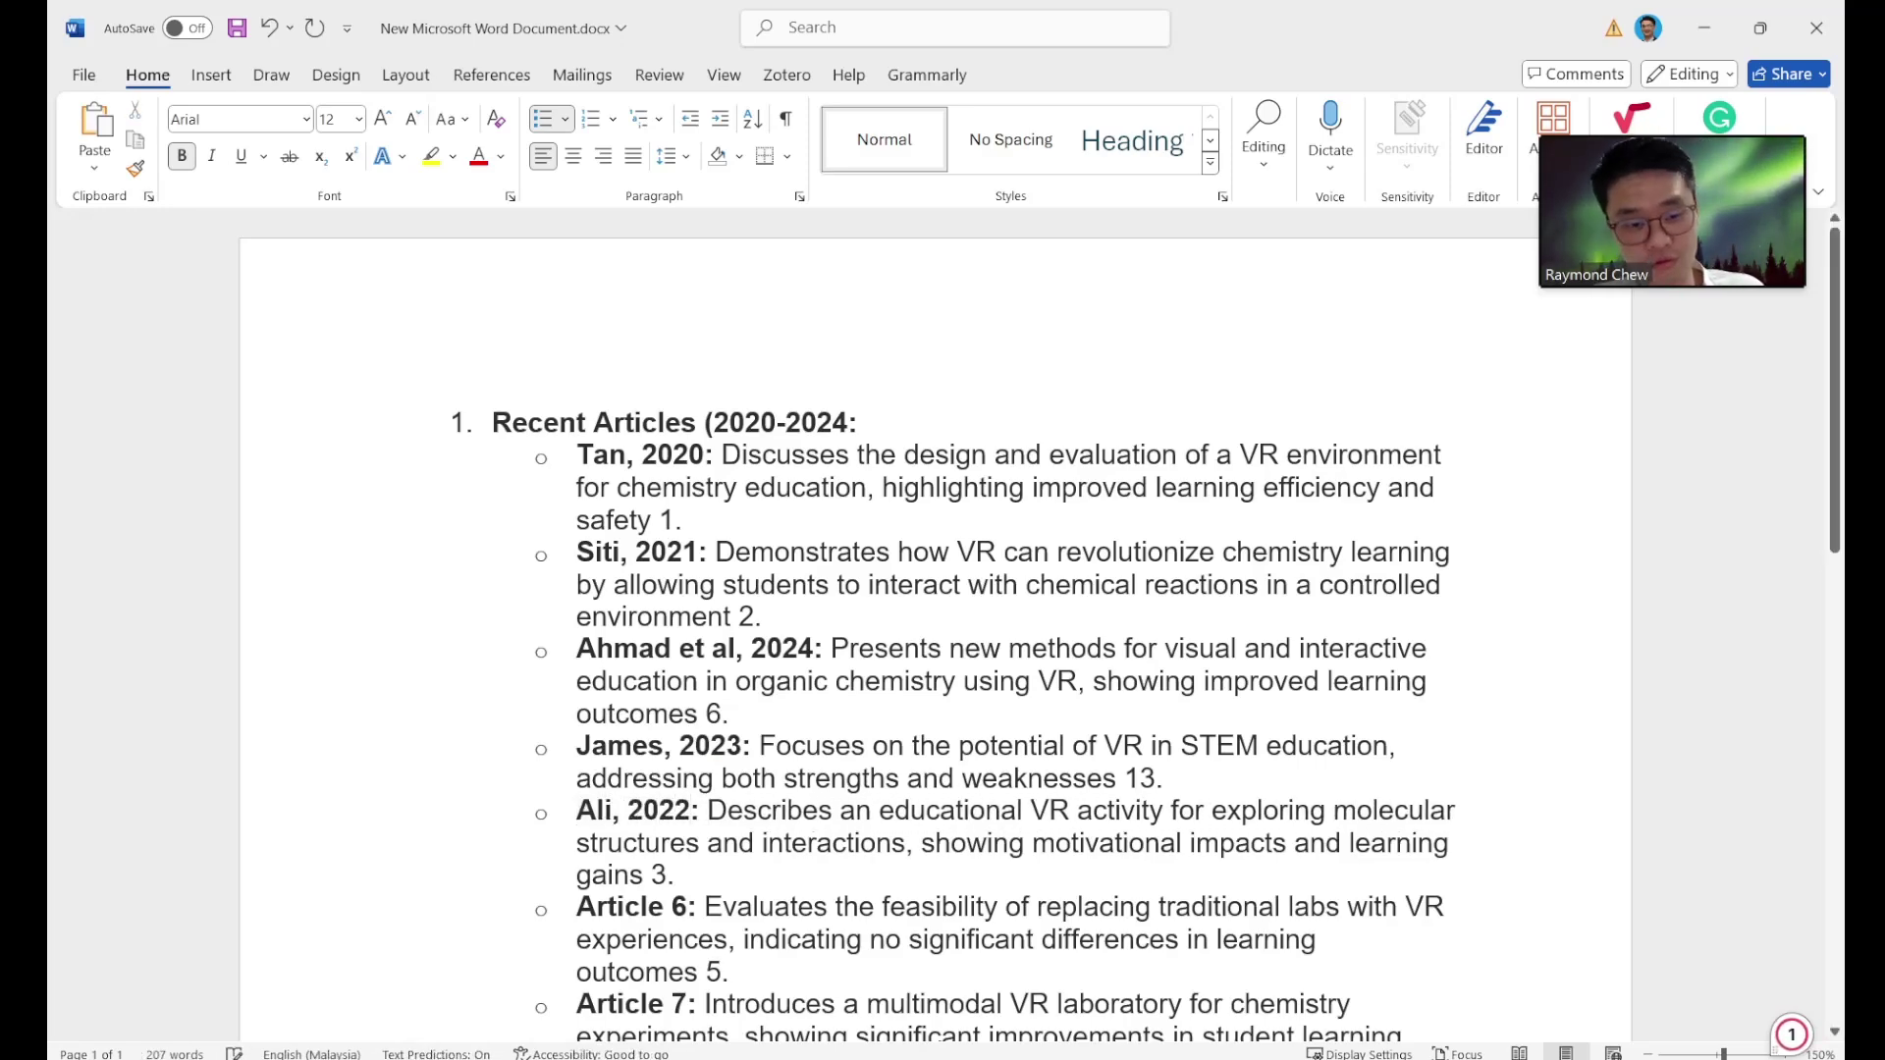
Replace the "Article 6" label with an author name and the year 2021.
scroll(943, 629, "down", 5)
left_click_drag(687, 458, 576, 458)
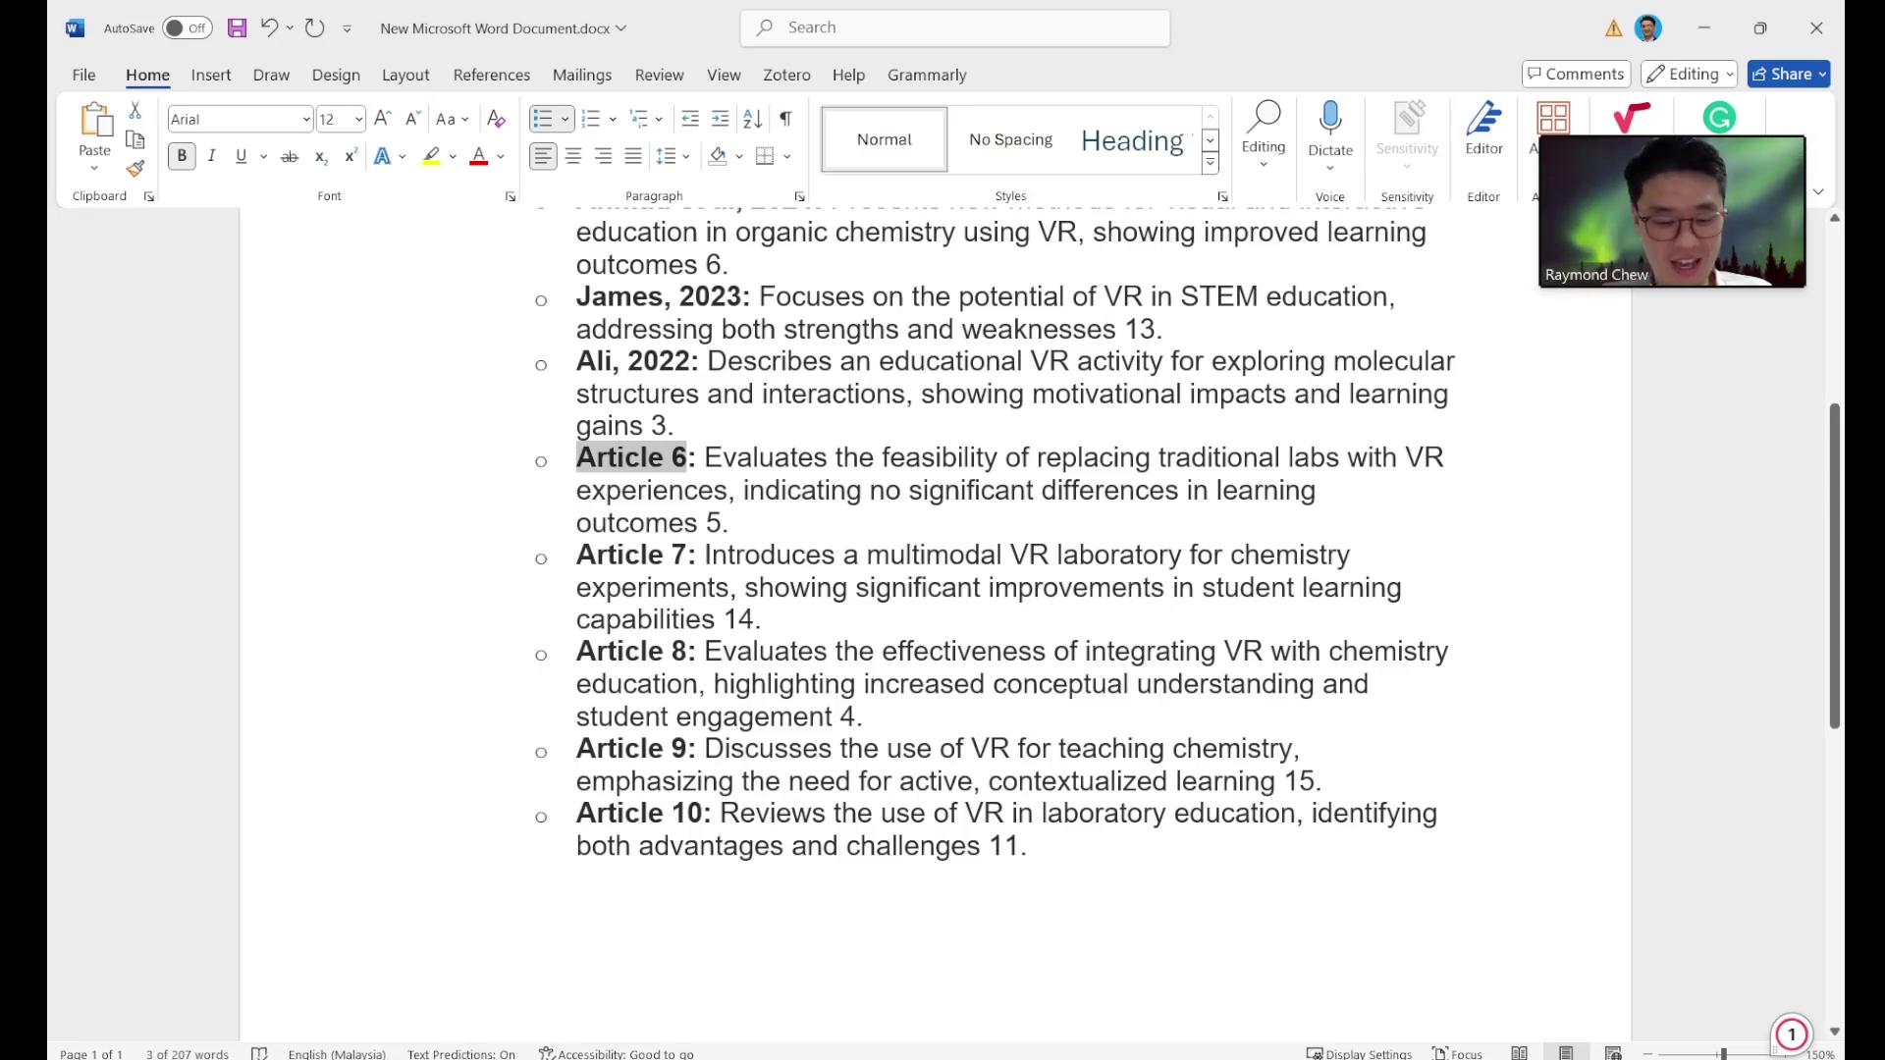
type("K")
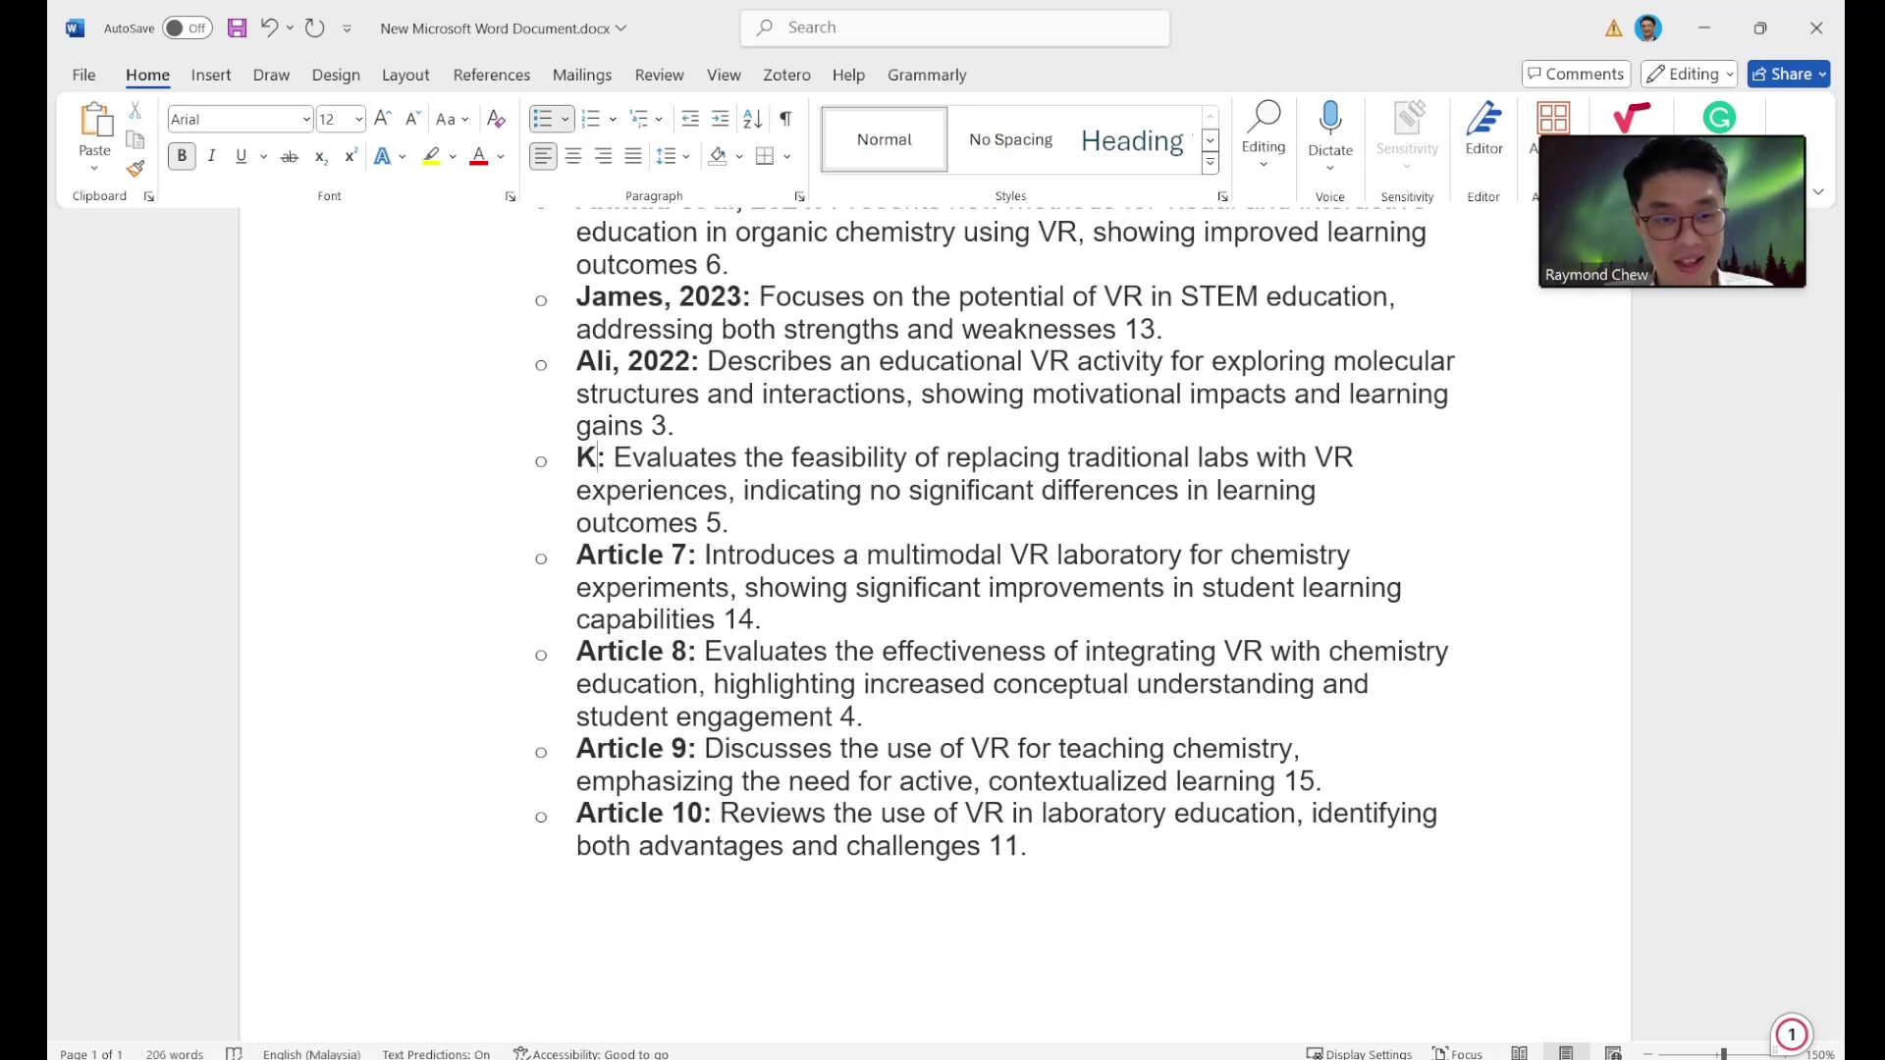
type("hairul, 202")
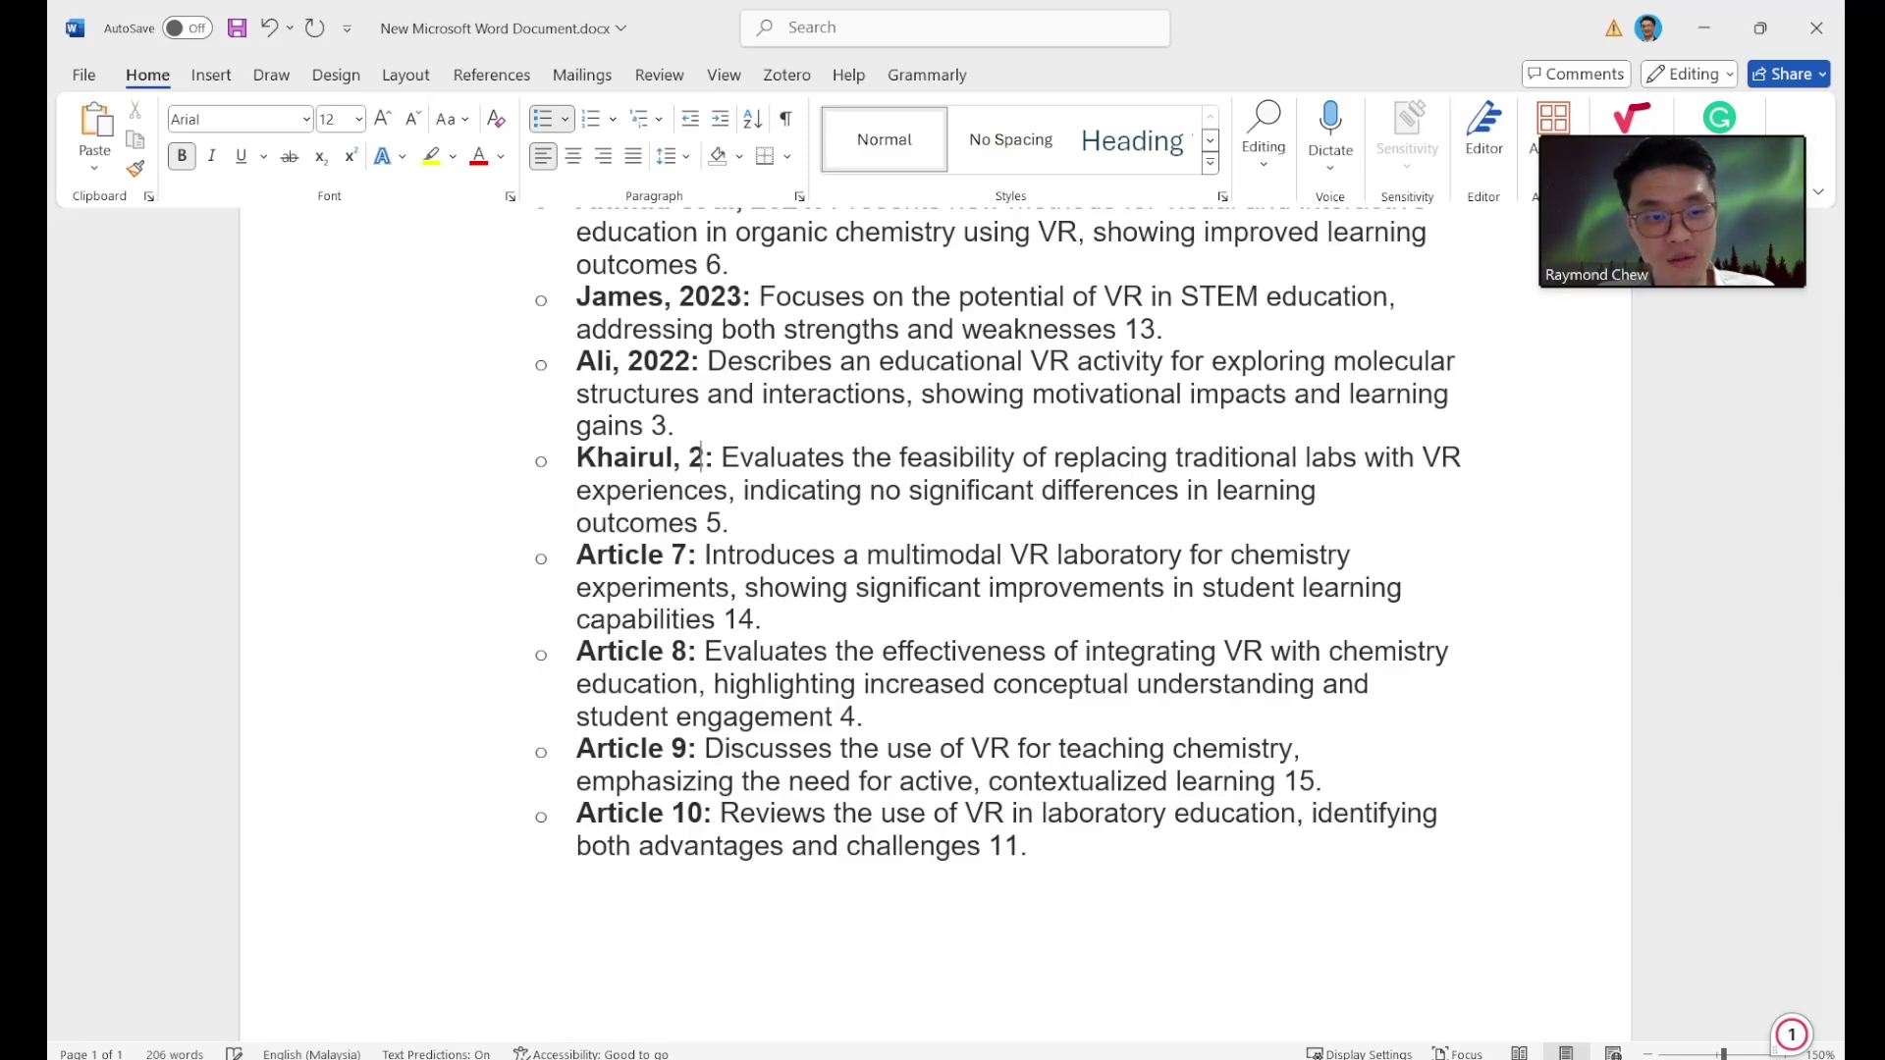
type("1")
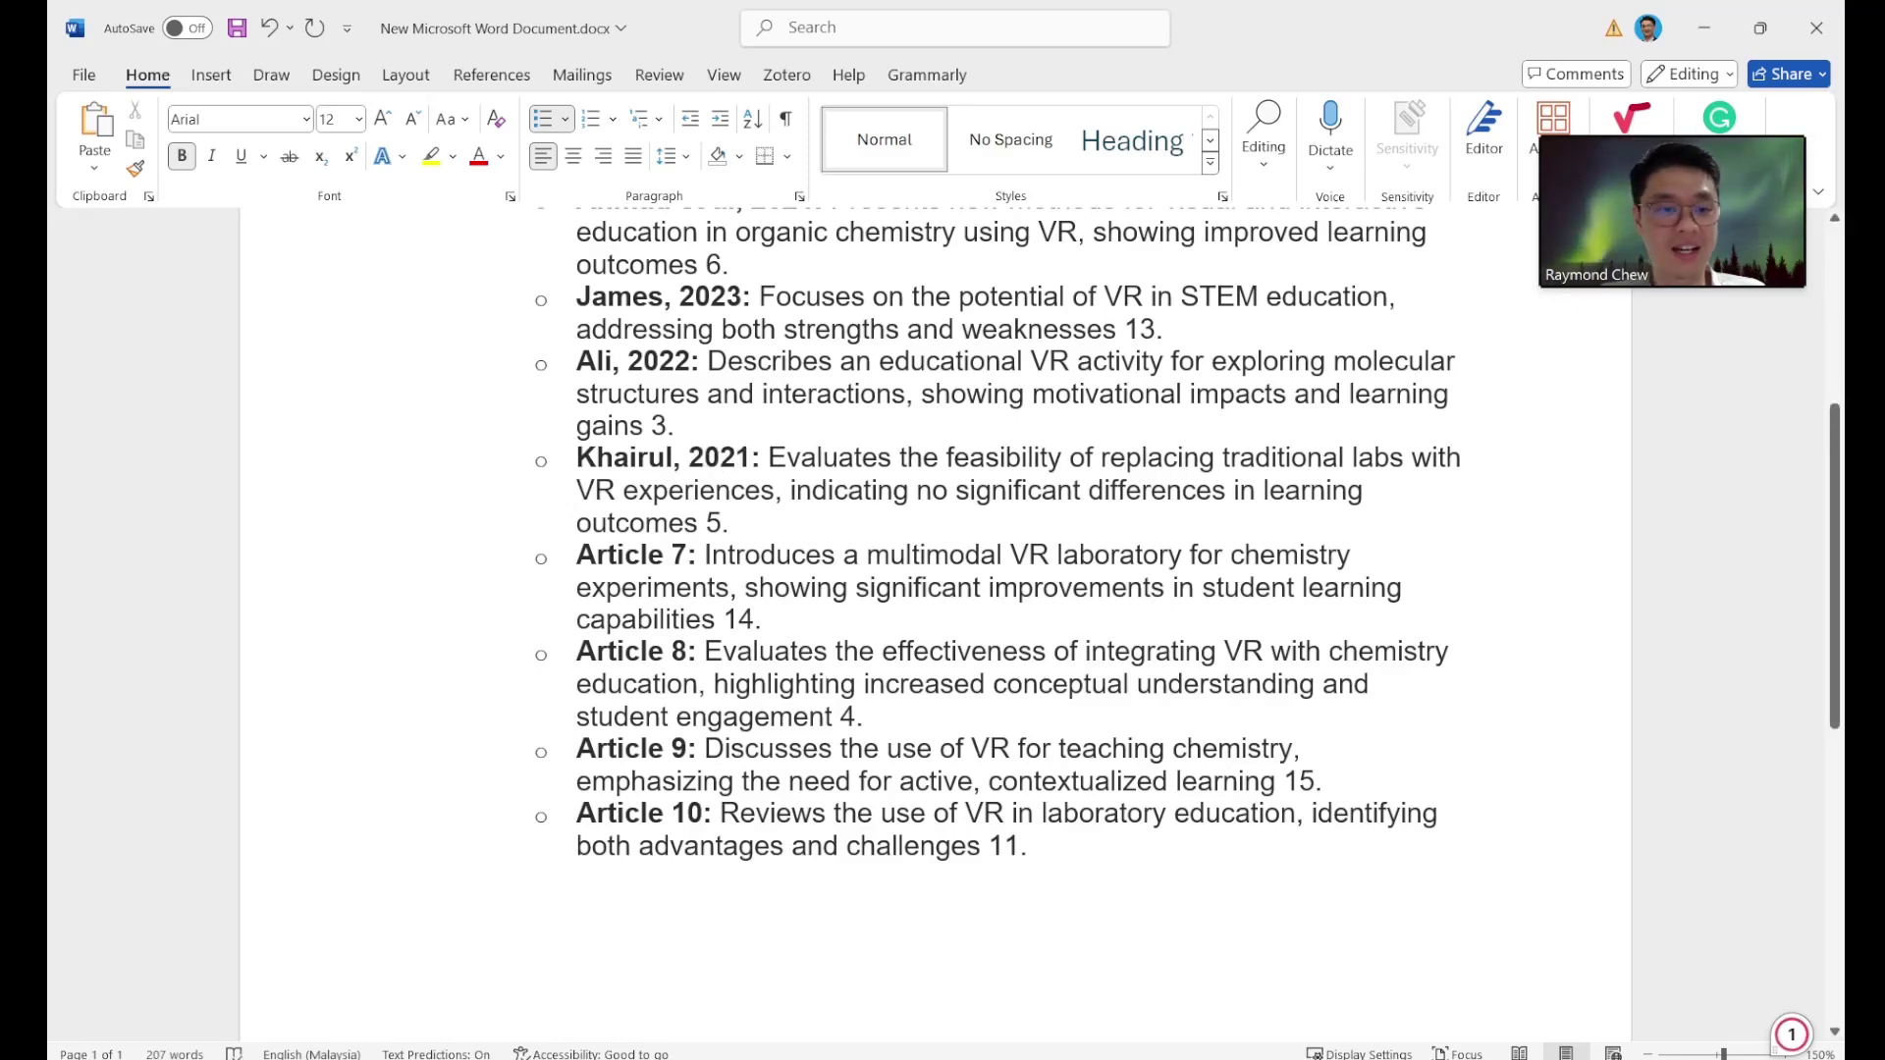
Replace the "Article 7" label with an author name and the year 2020.
left_click_drag(687, 555, 576, 556)
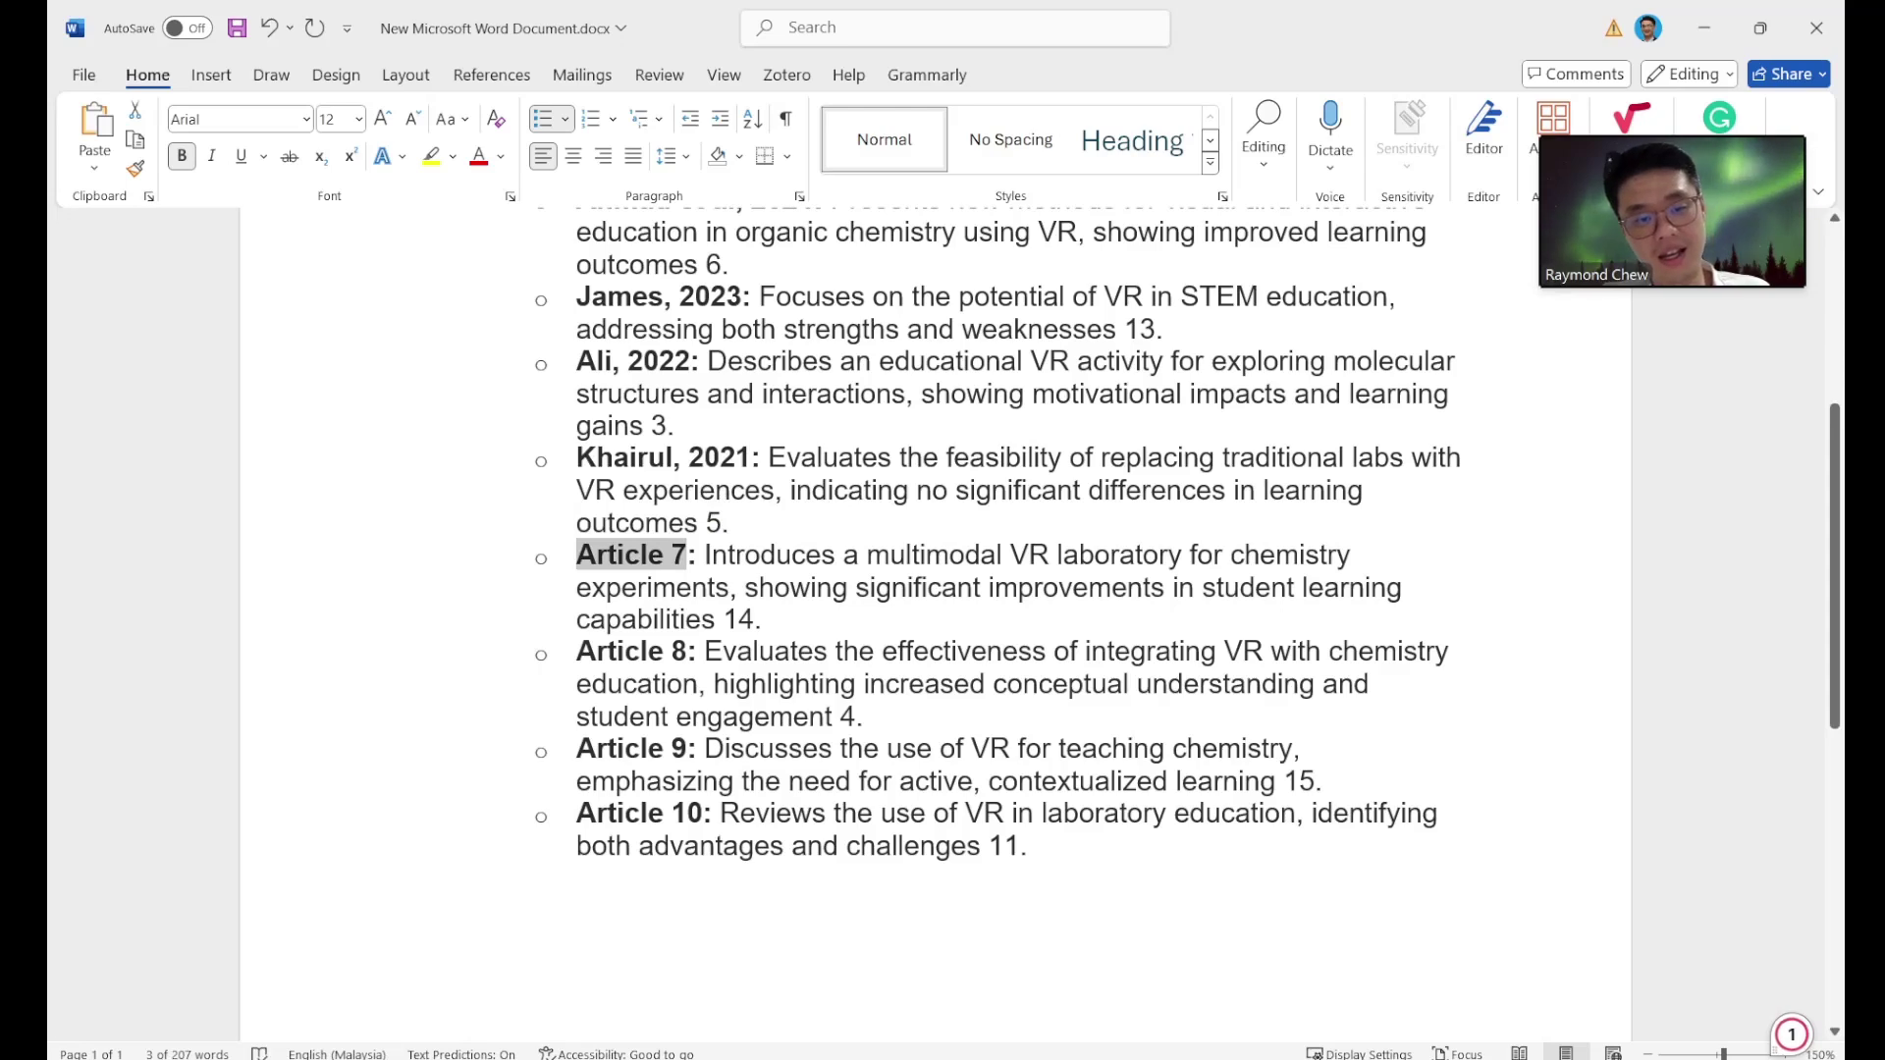
type("Ain, 101")
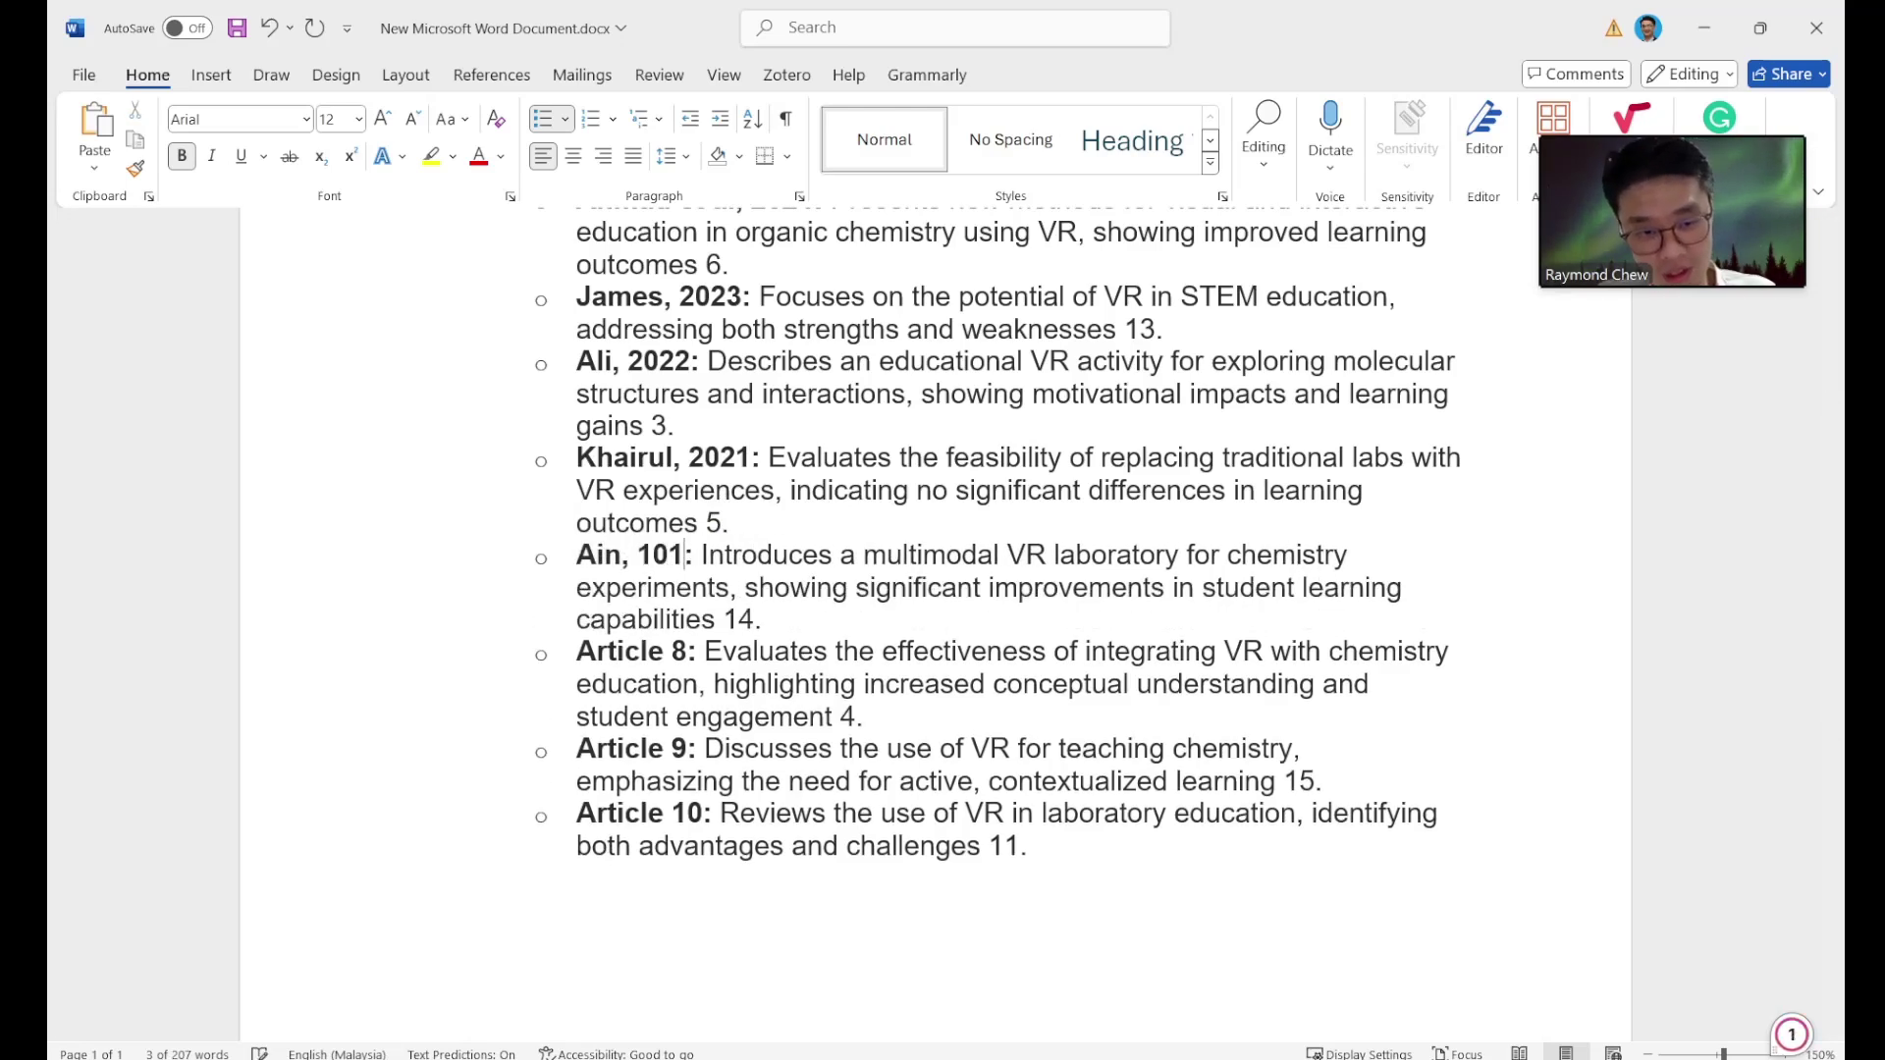
key("BackSpace")
key("BackSpace")
key("BackSpace")
type("2020")
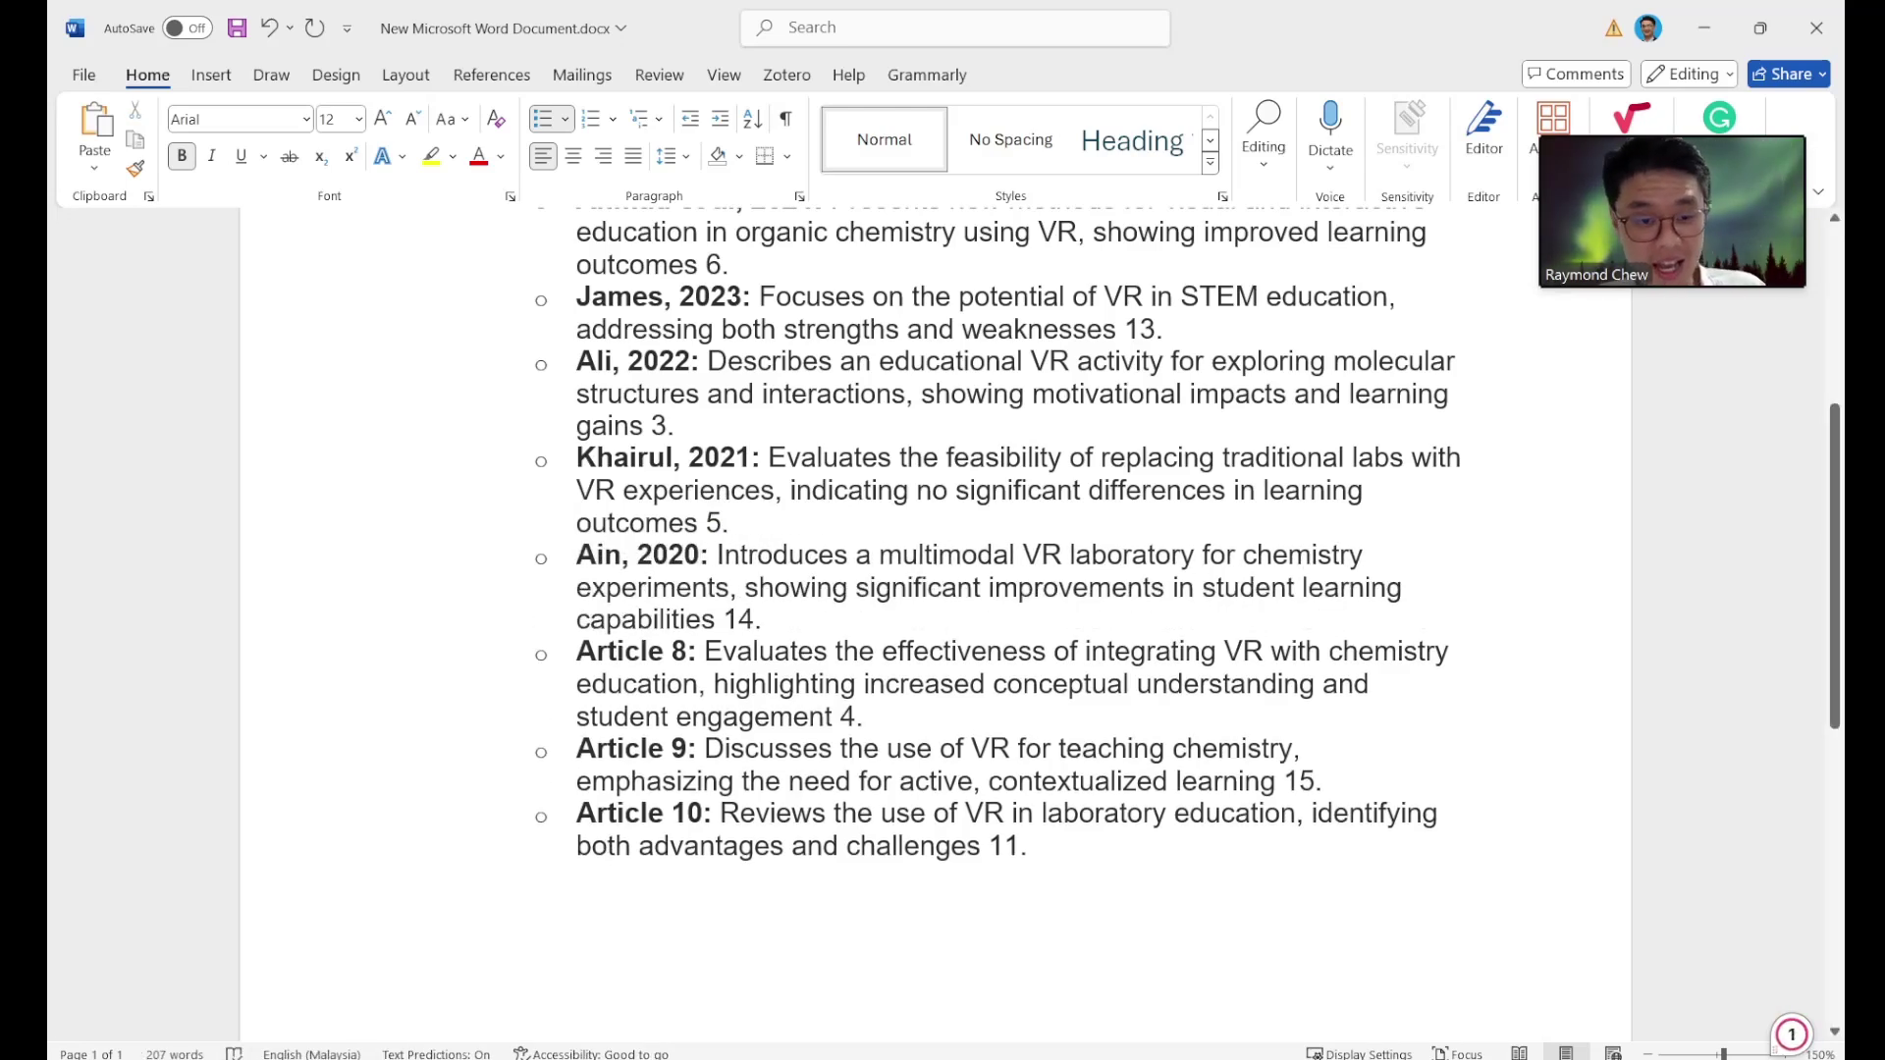
Replace the "Article 8" label and its colon with an author name and the year 2022, ending in a comma.
left_click_drag(704, 652, 576, 651)
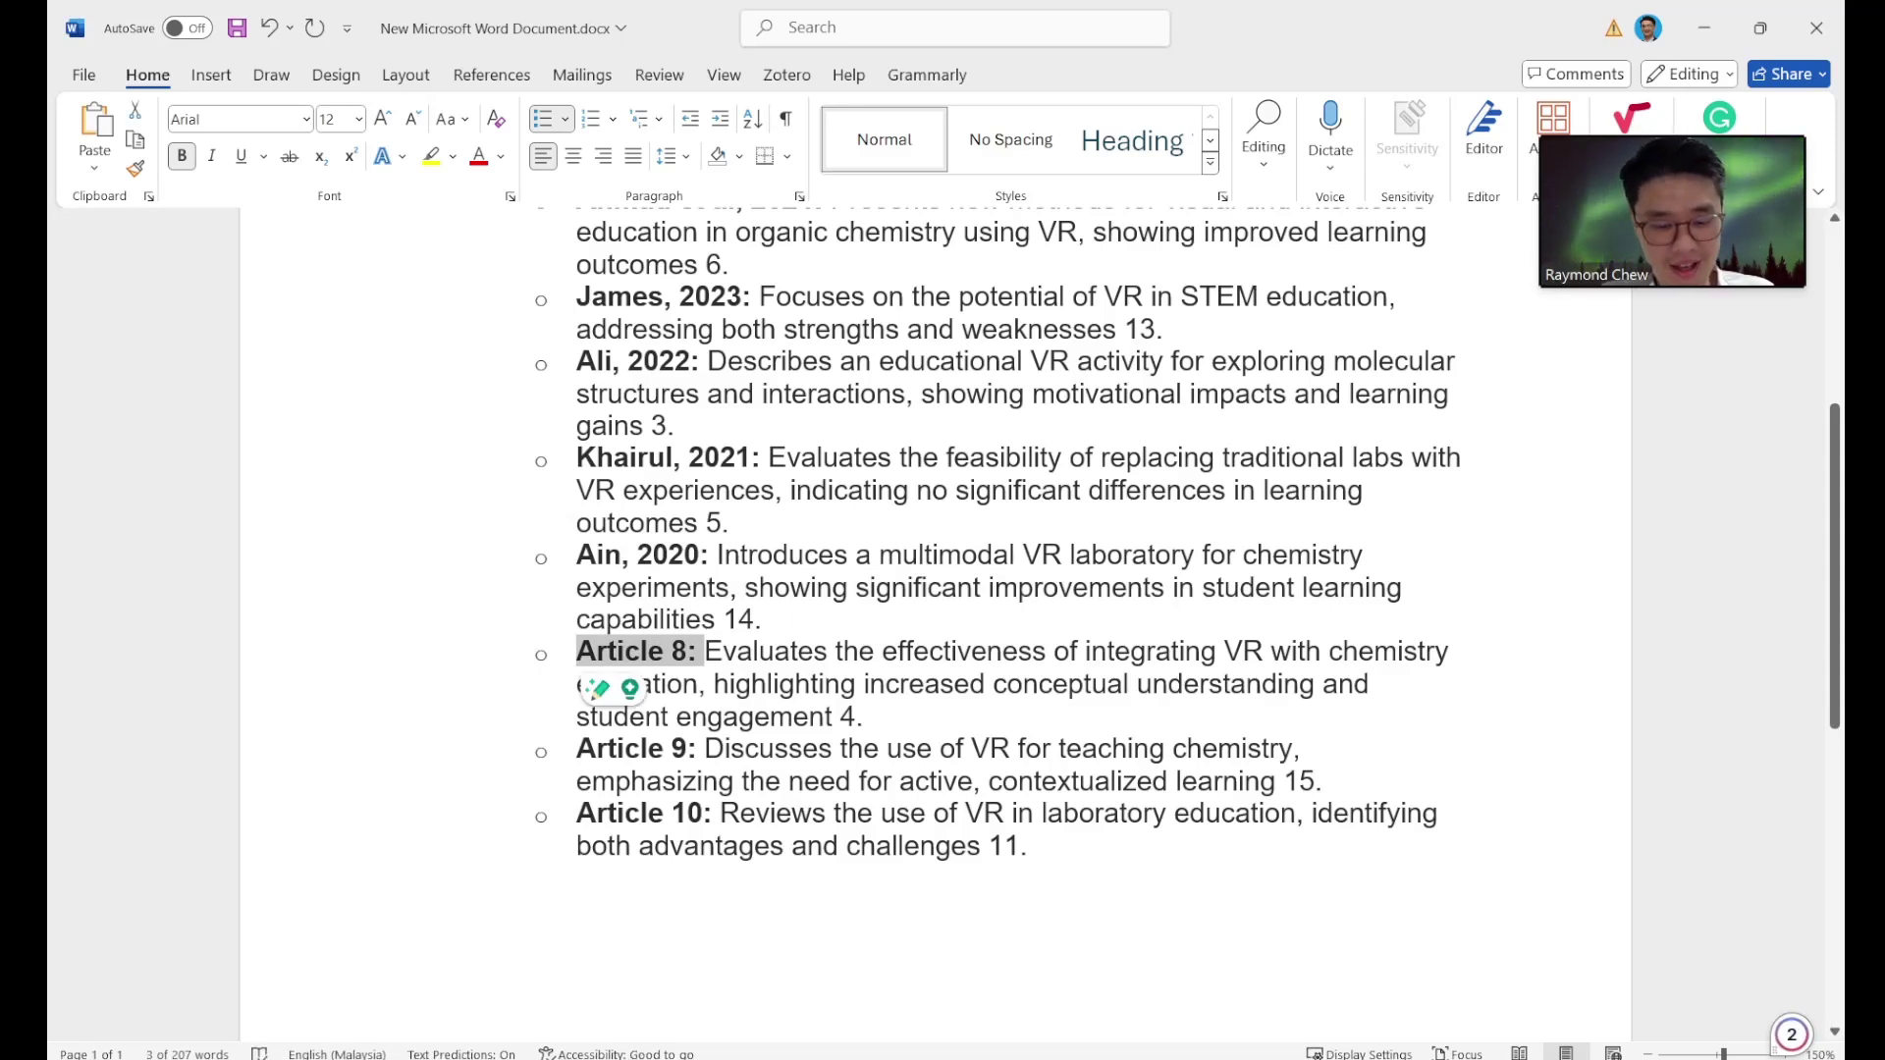
type("Raymond, 202")
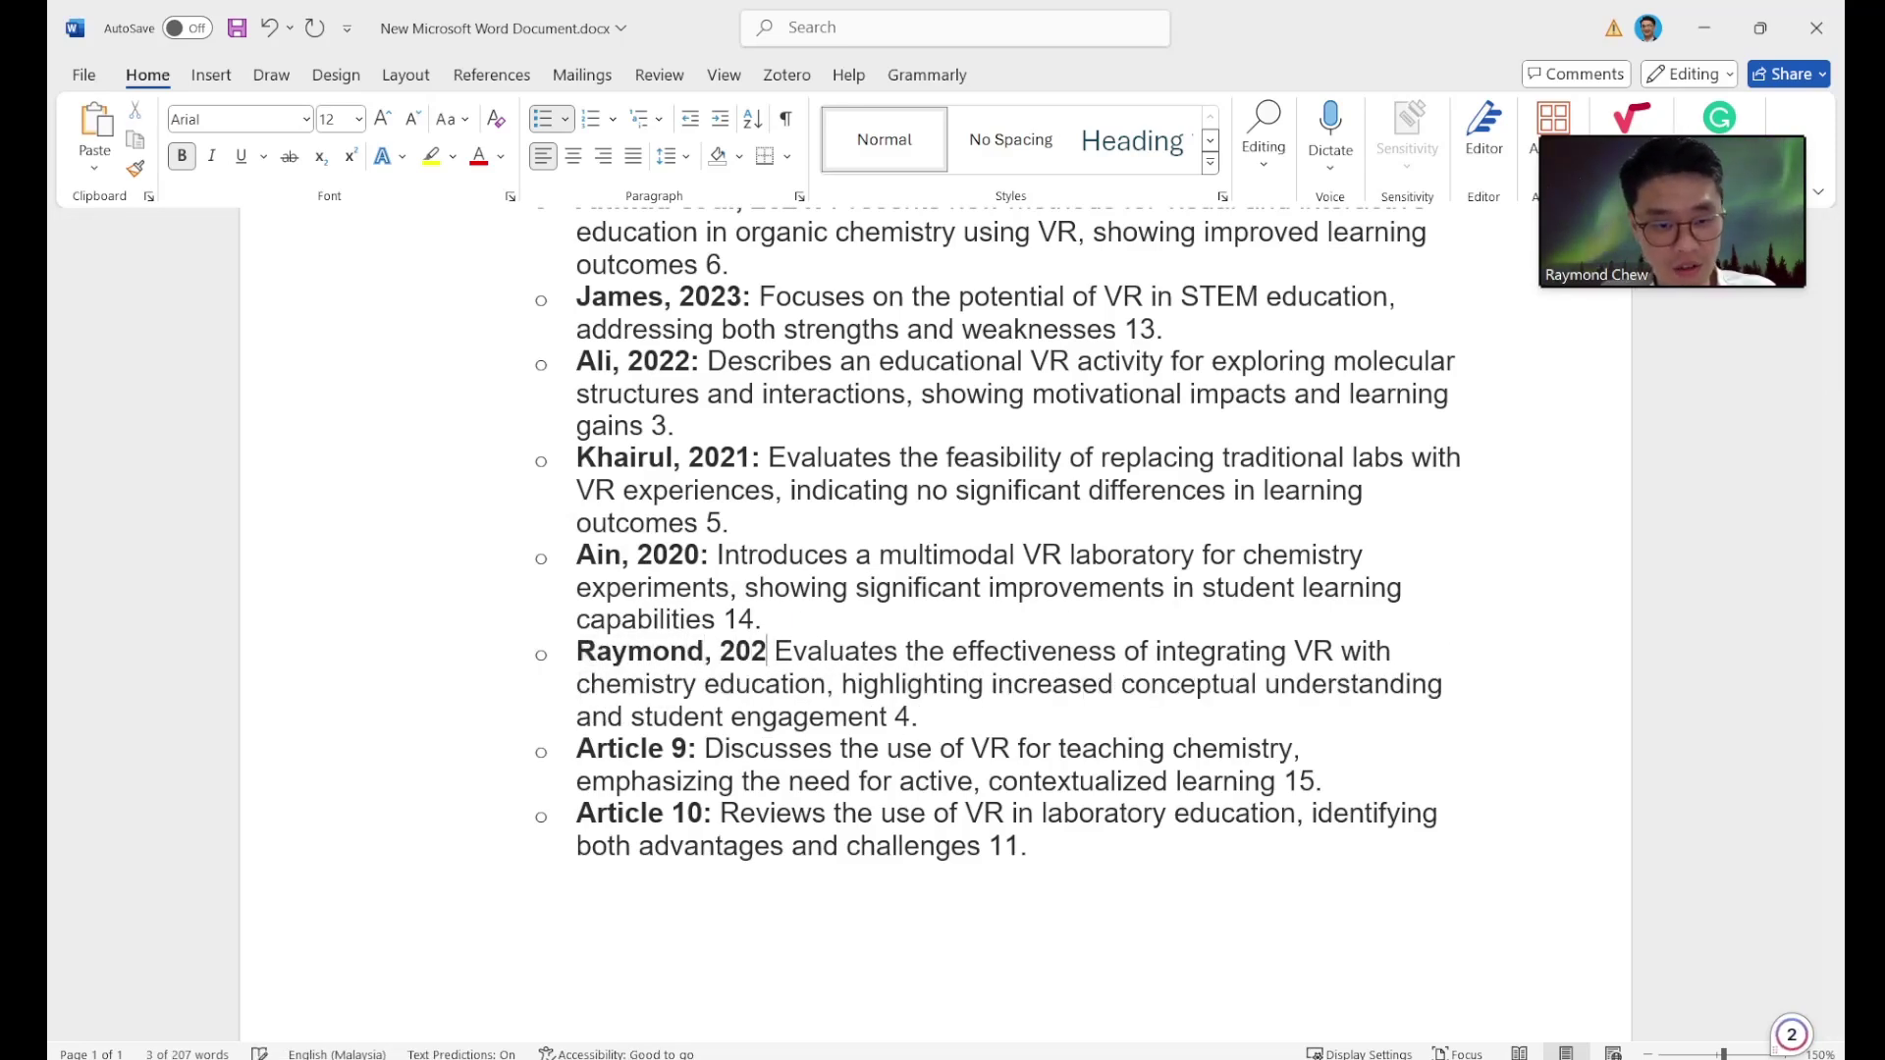
type("2")
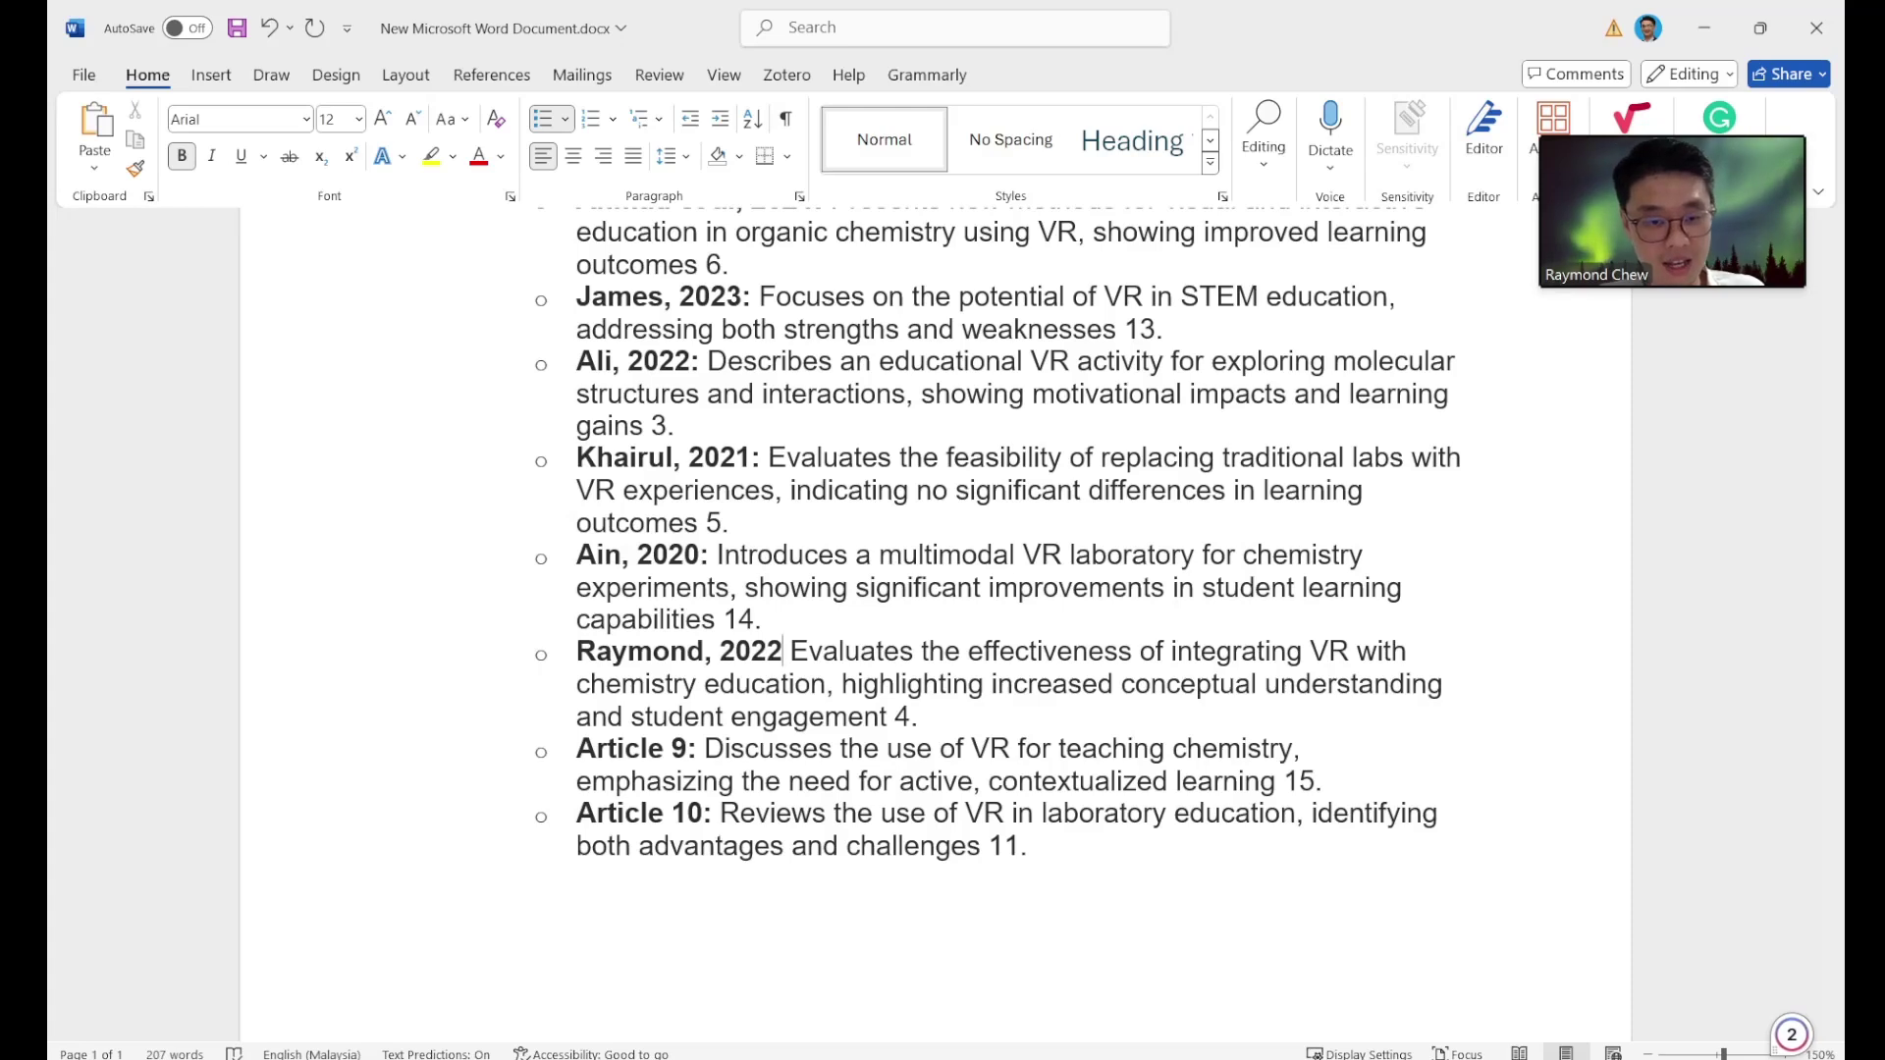
type(",")
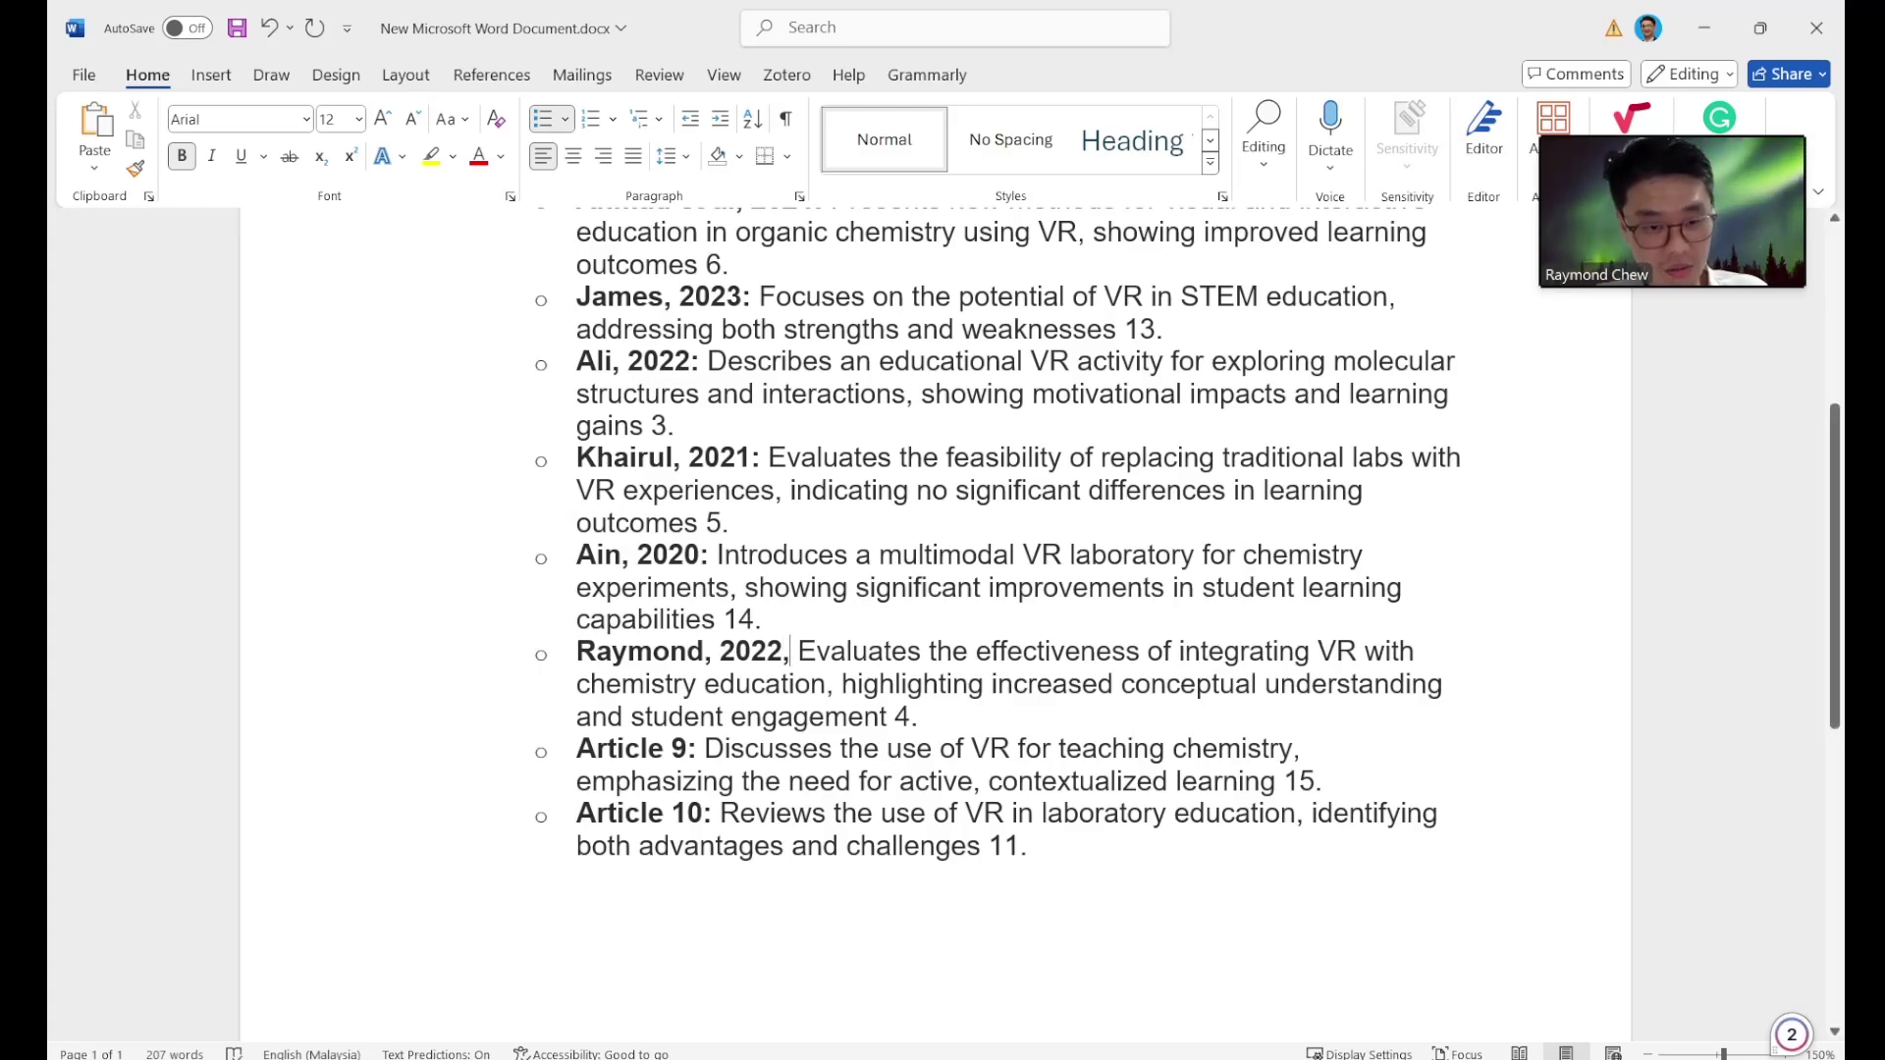
Replace the "Article 9" label with an author surname and the year 2024.
left_click_drag(687, 748, 577, 748)
type("Ray")
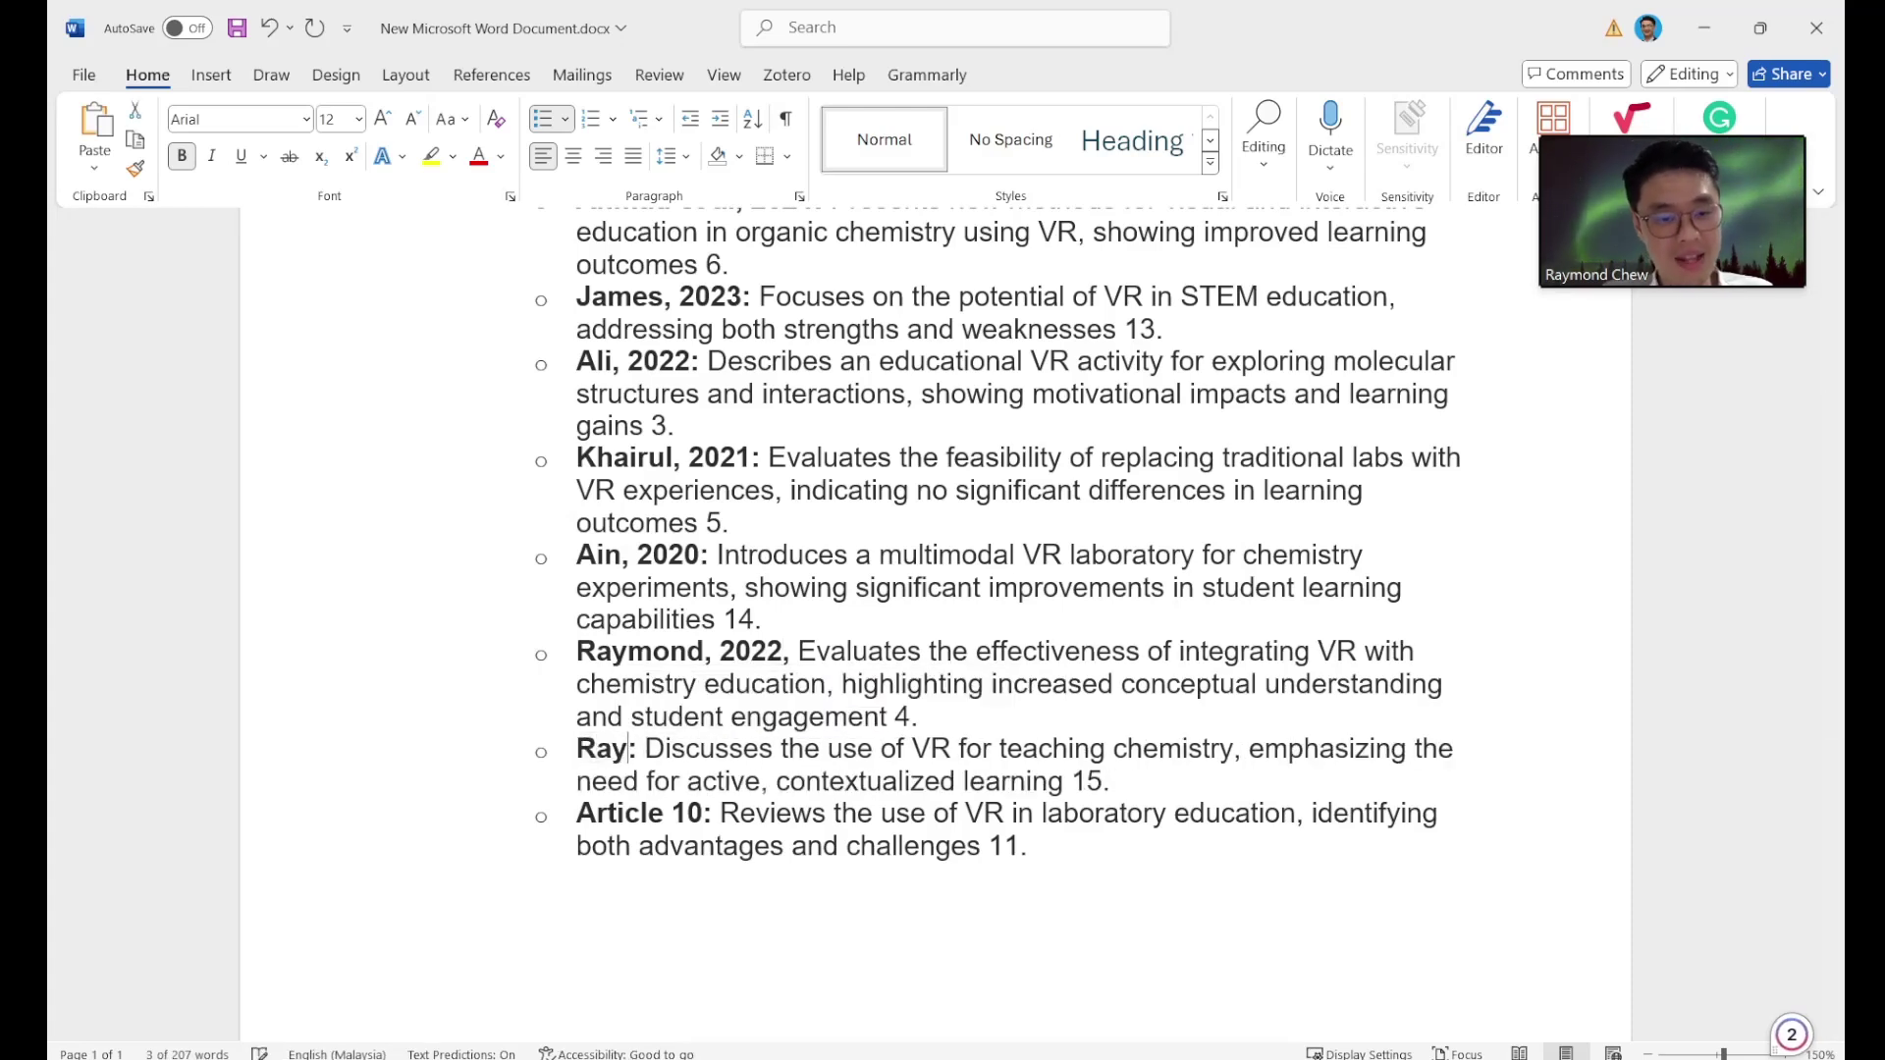
type("mond, ")
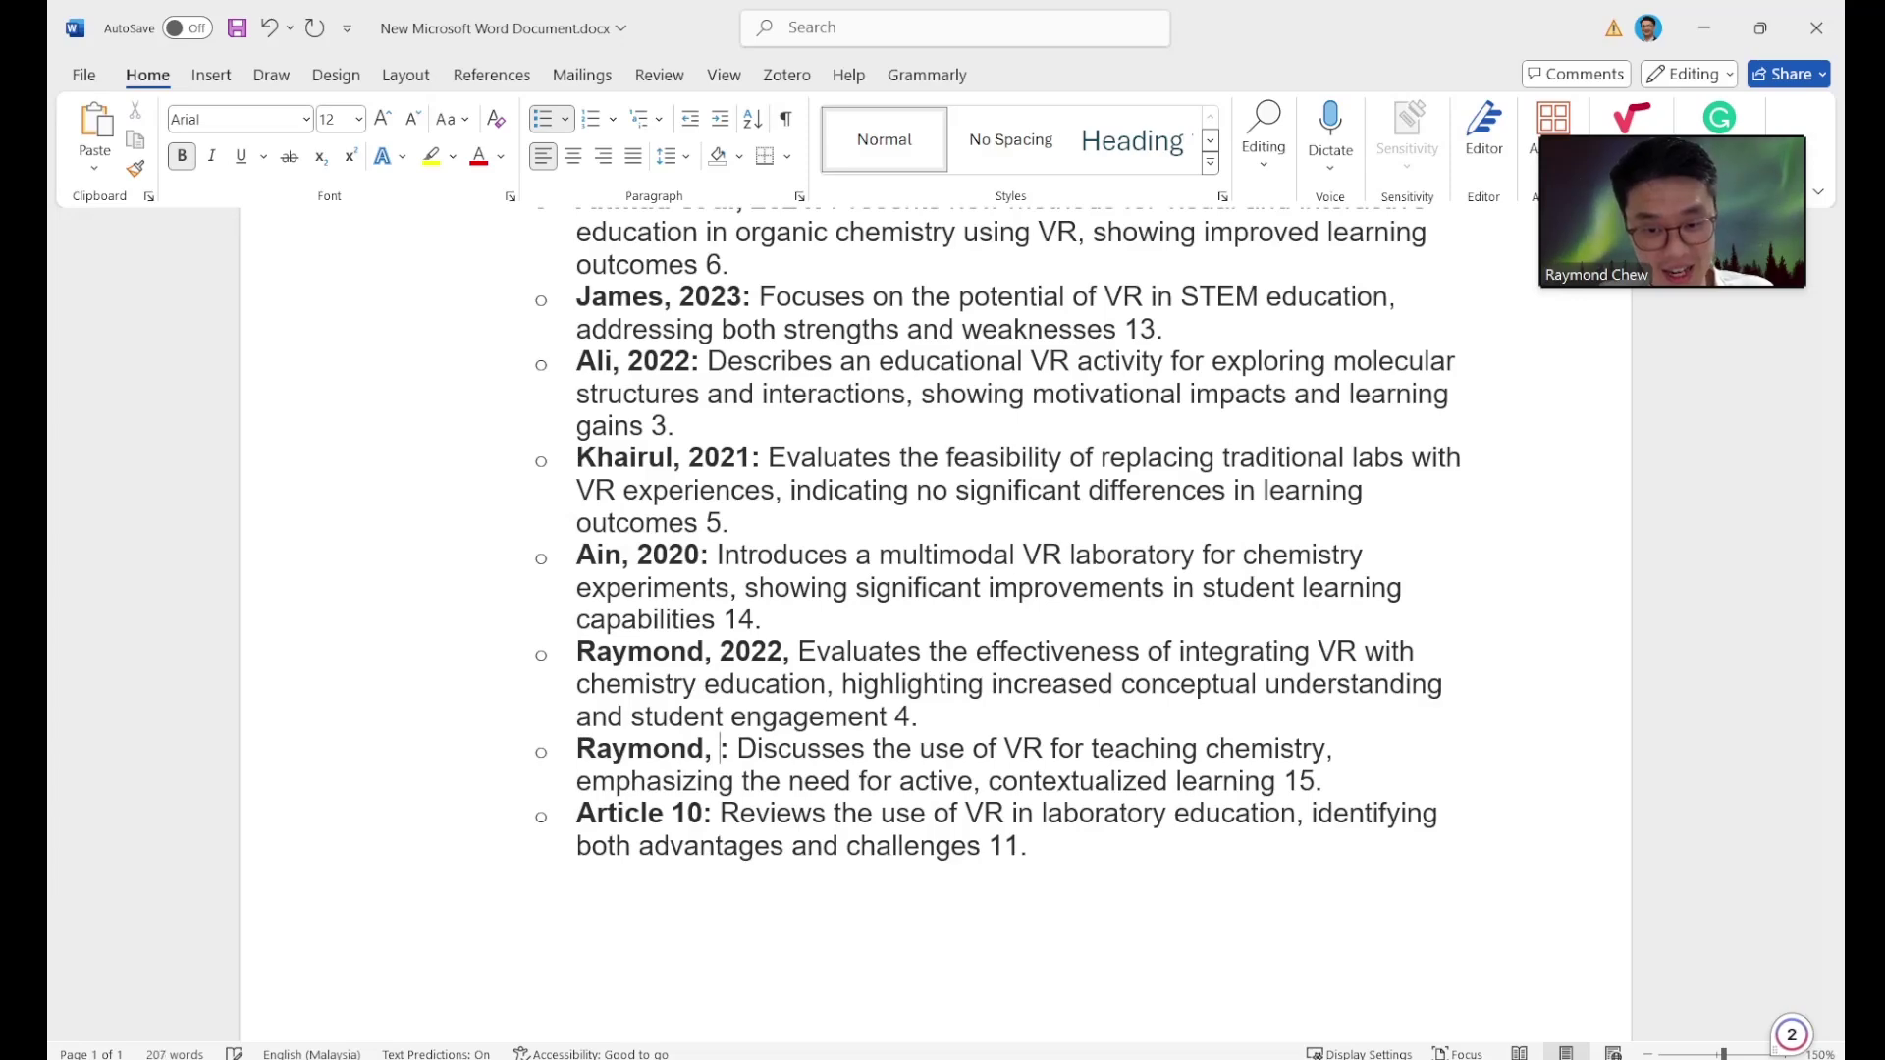
type("2024")
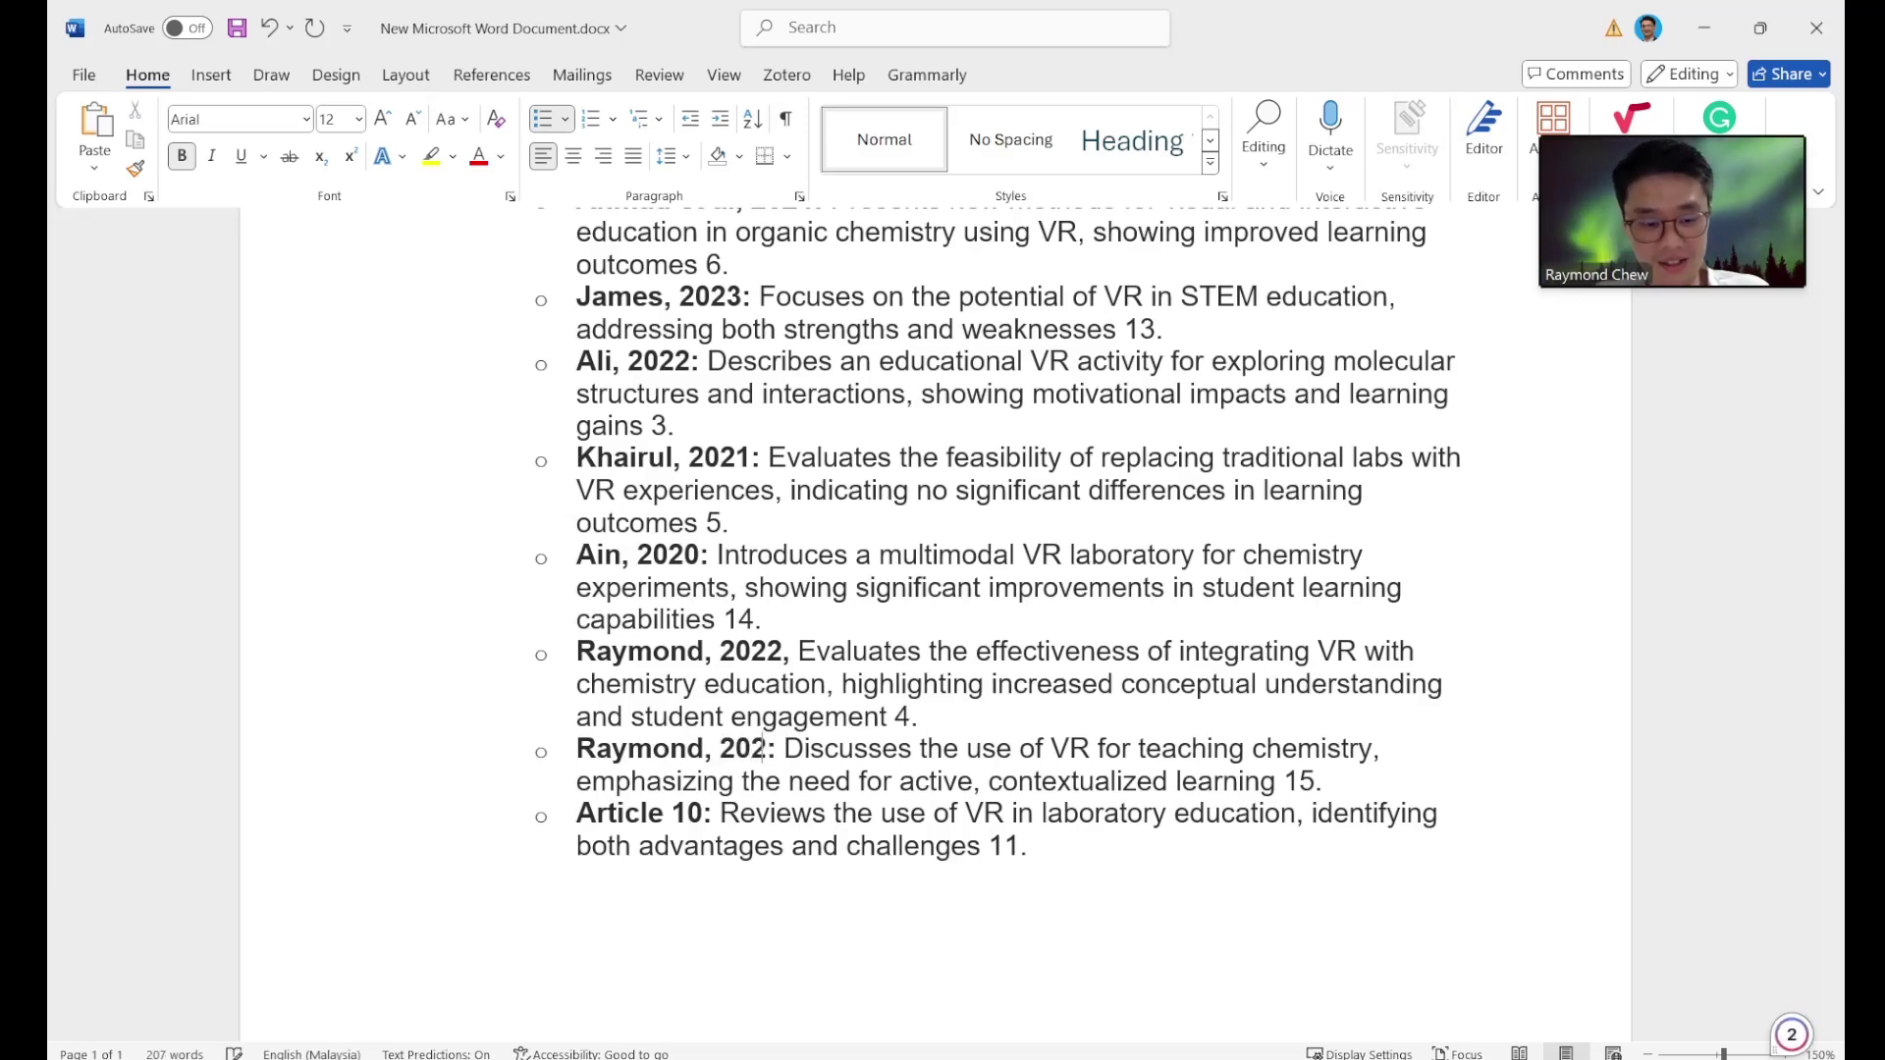
double_click(628, 751)
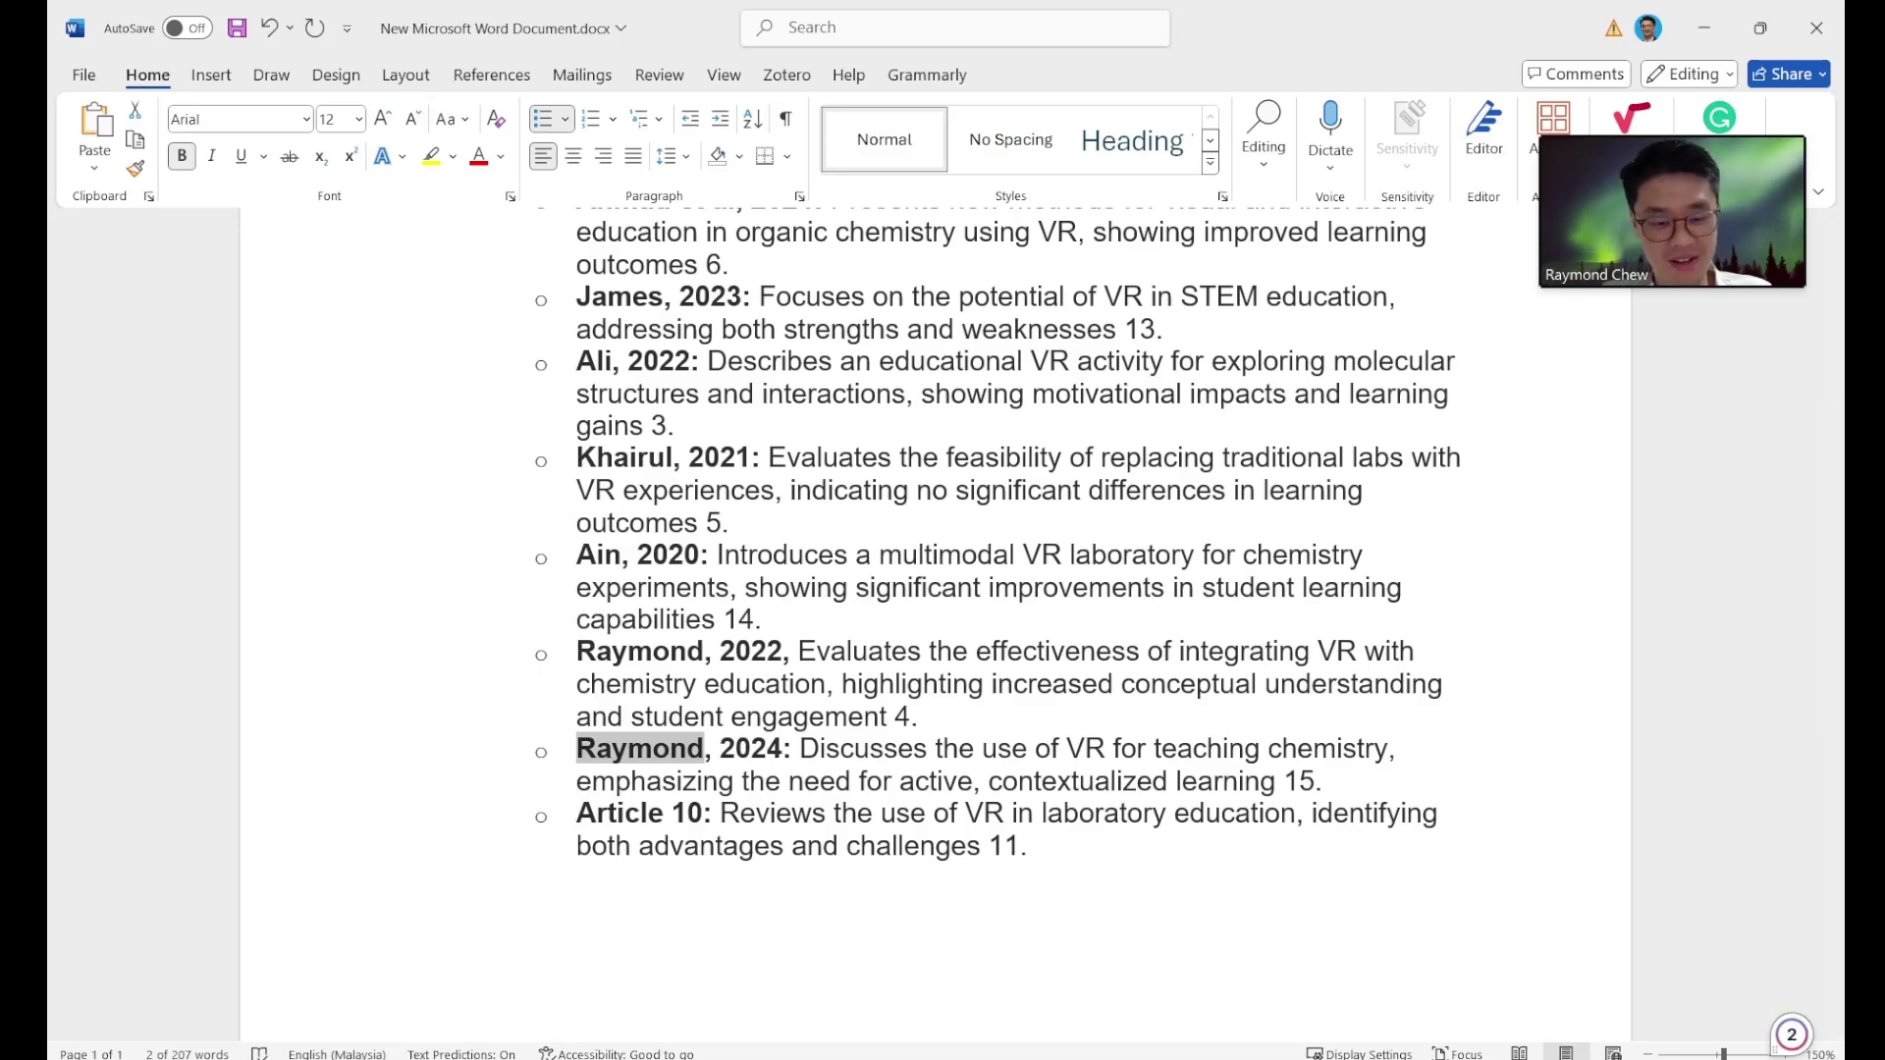
type("Chew")
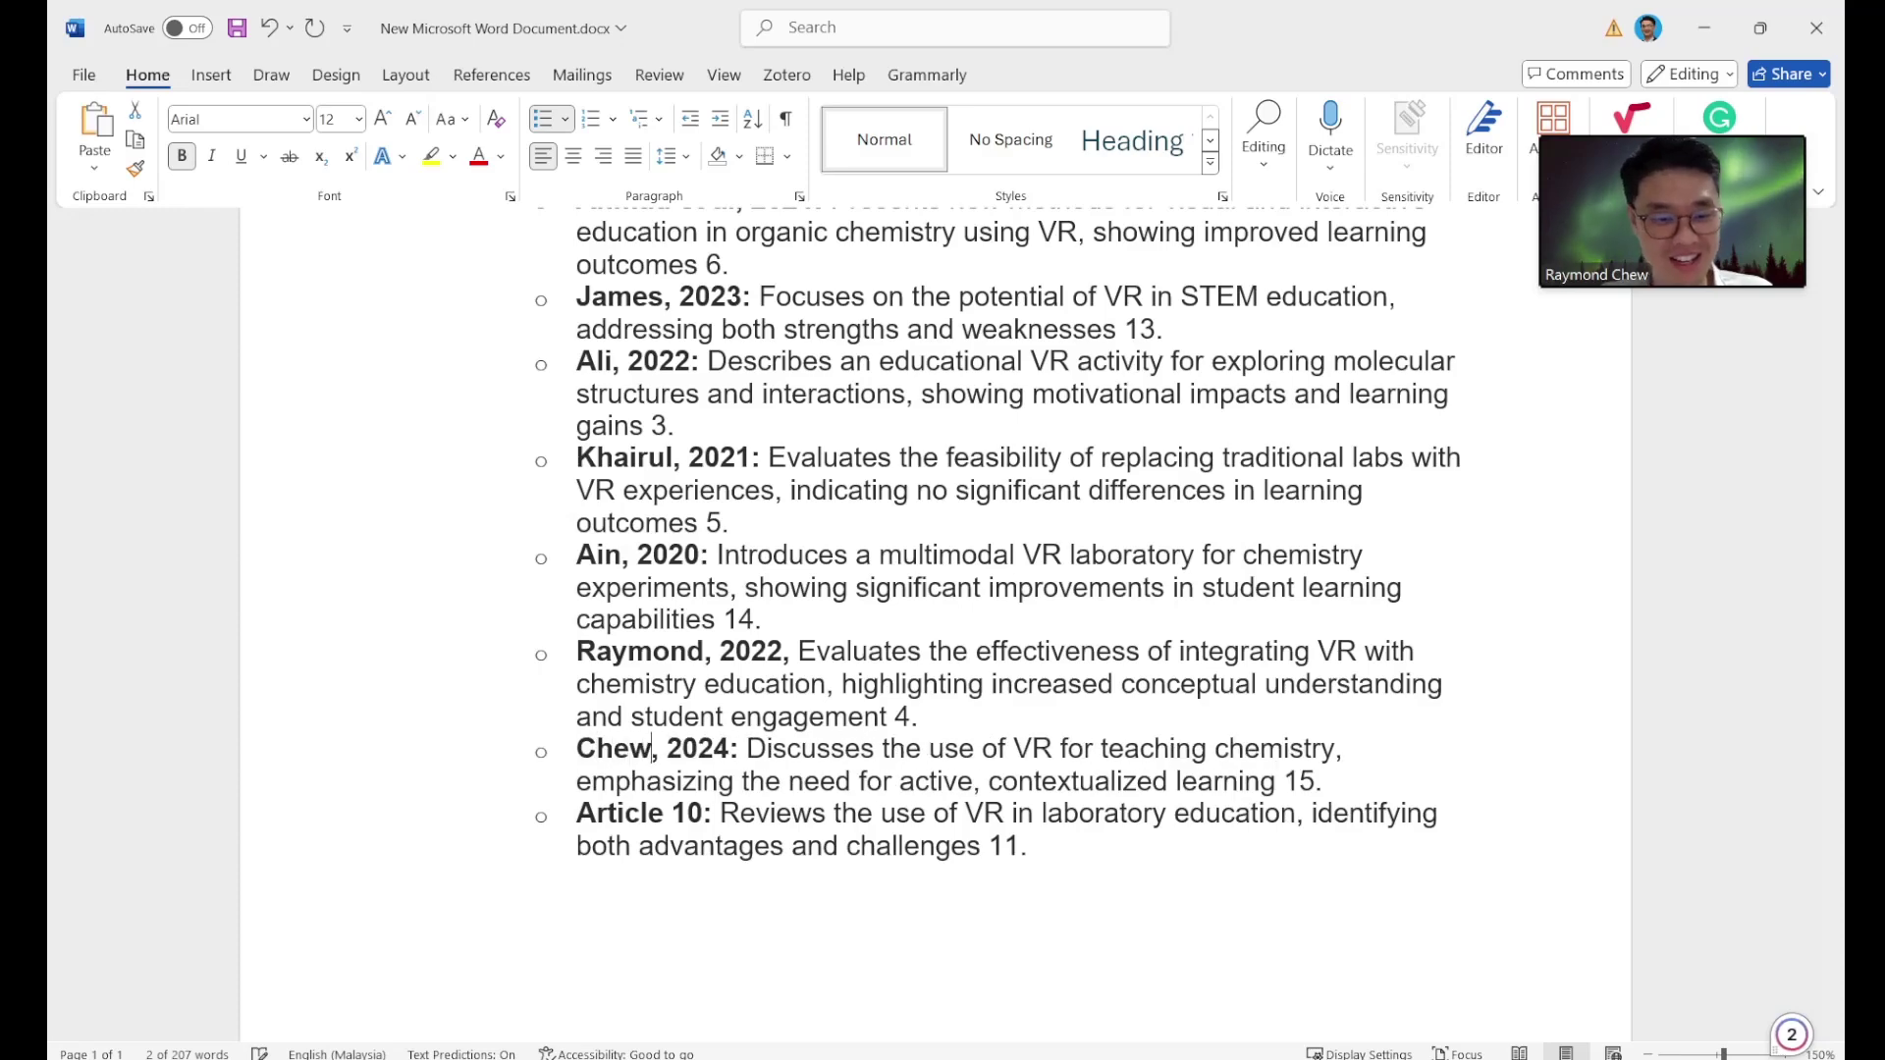
Replace the "Article 10" label with an author name and the year 2024, keeping the colon.
double_click(617, 812)
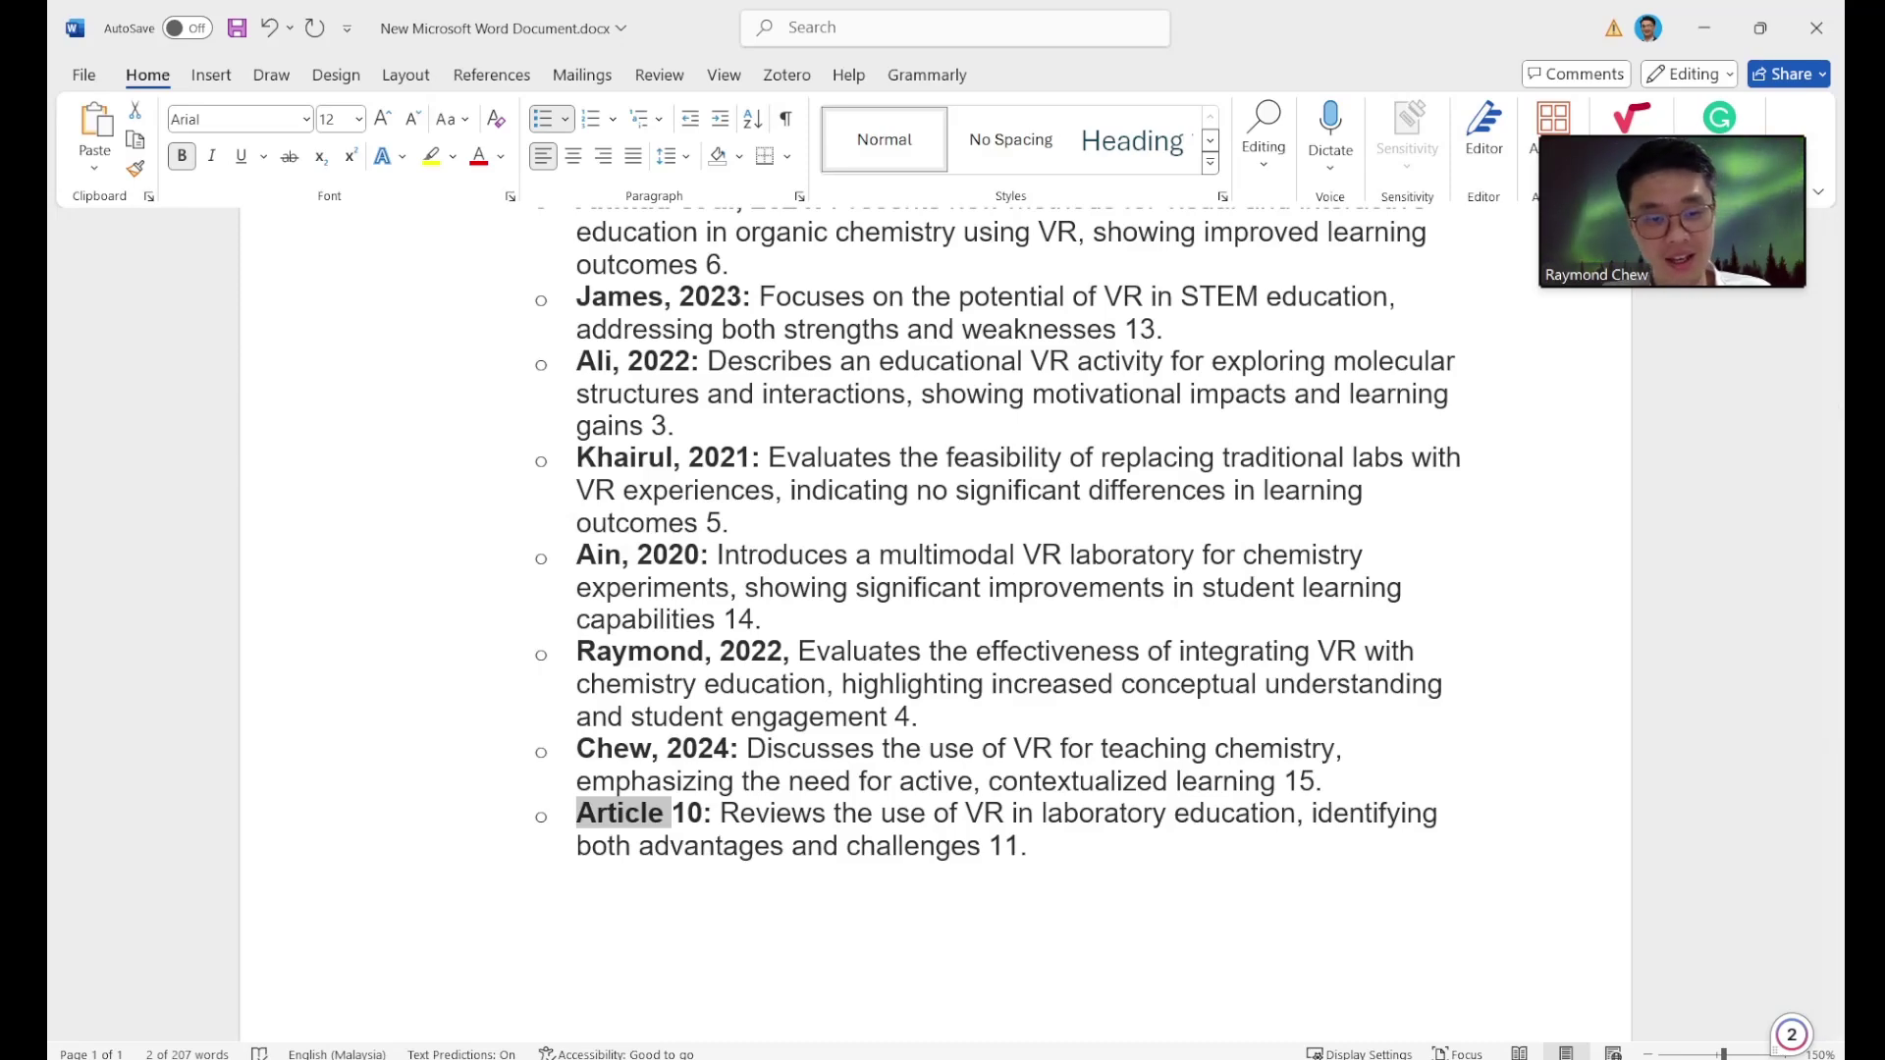
type("NM")
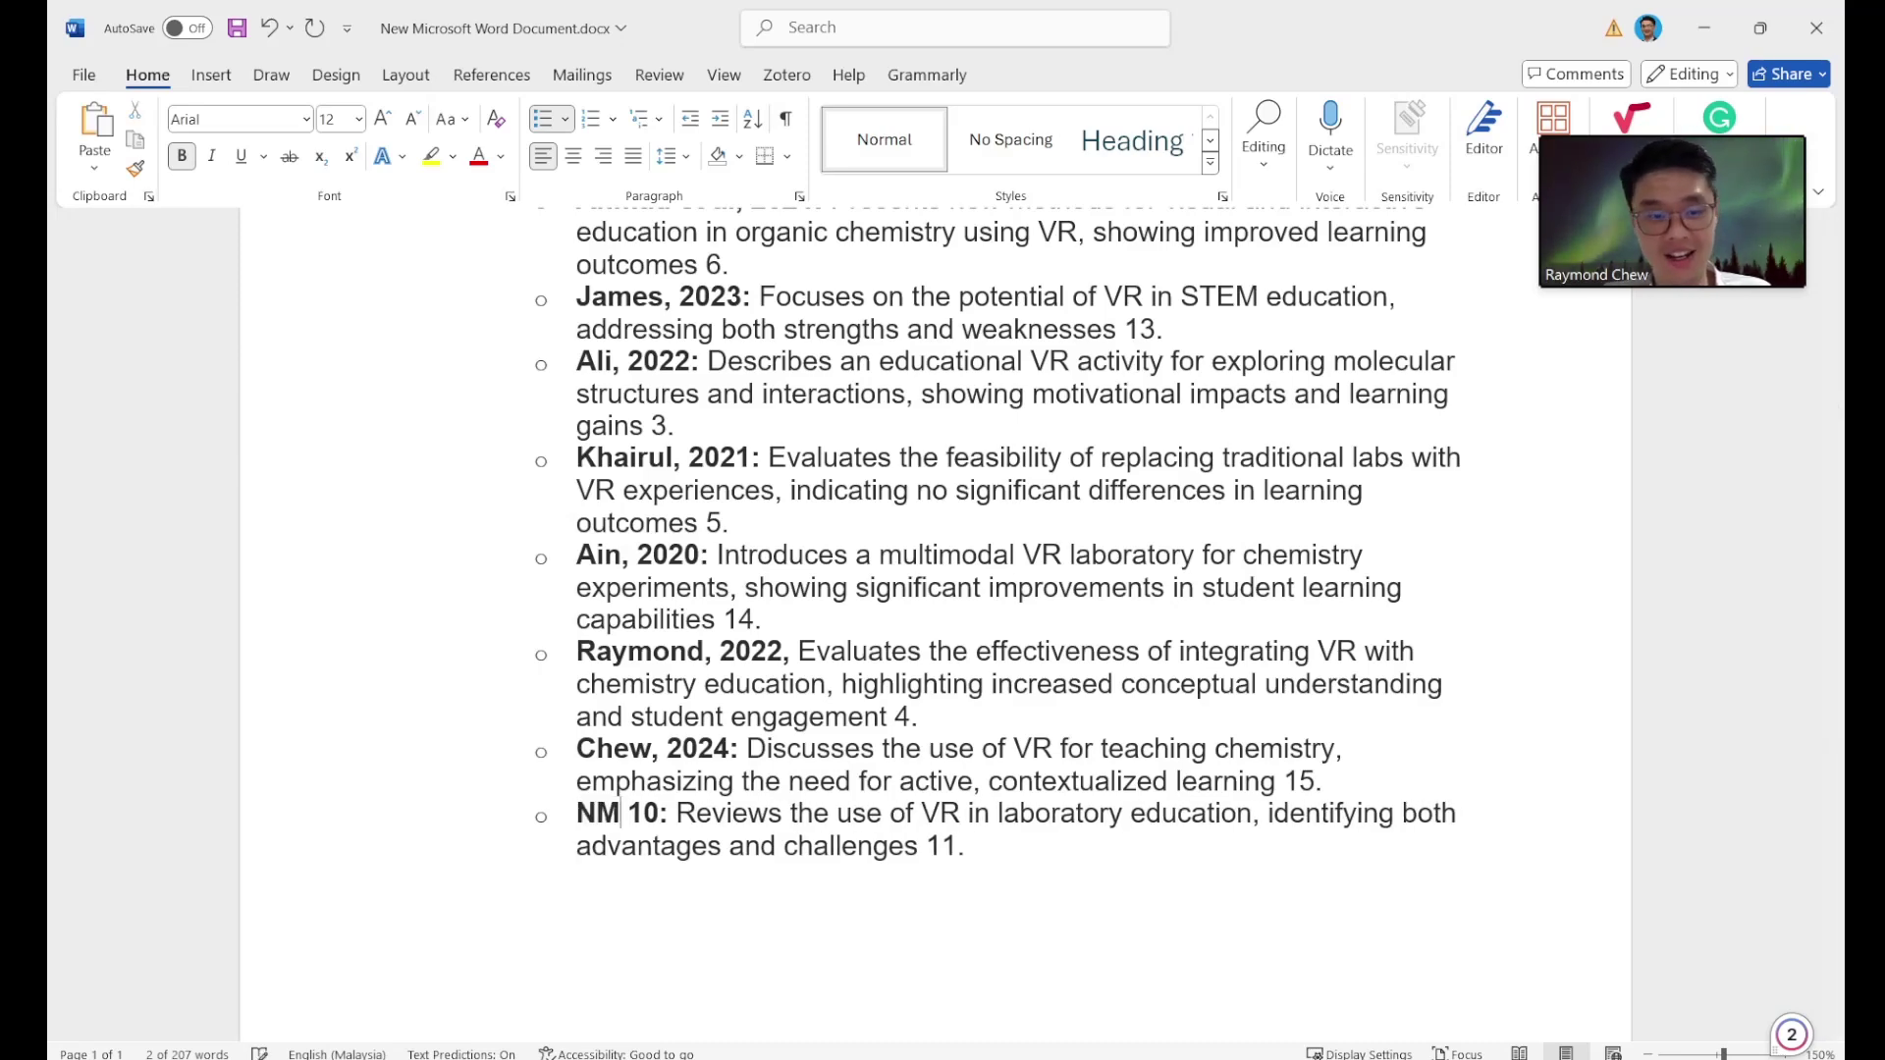
key("BackSpace")
type("ajw")
type("a, 202")
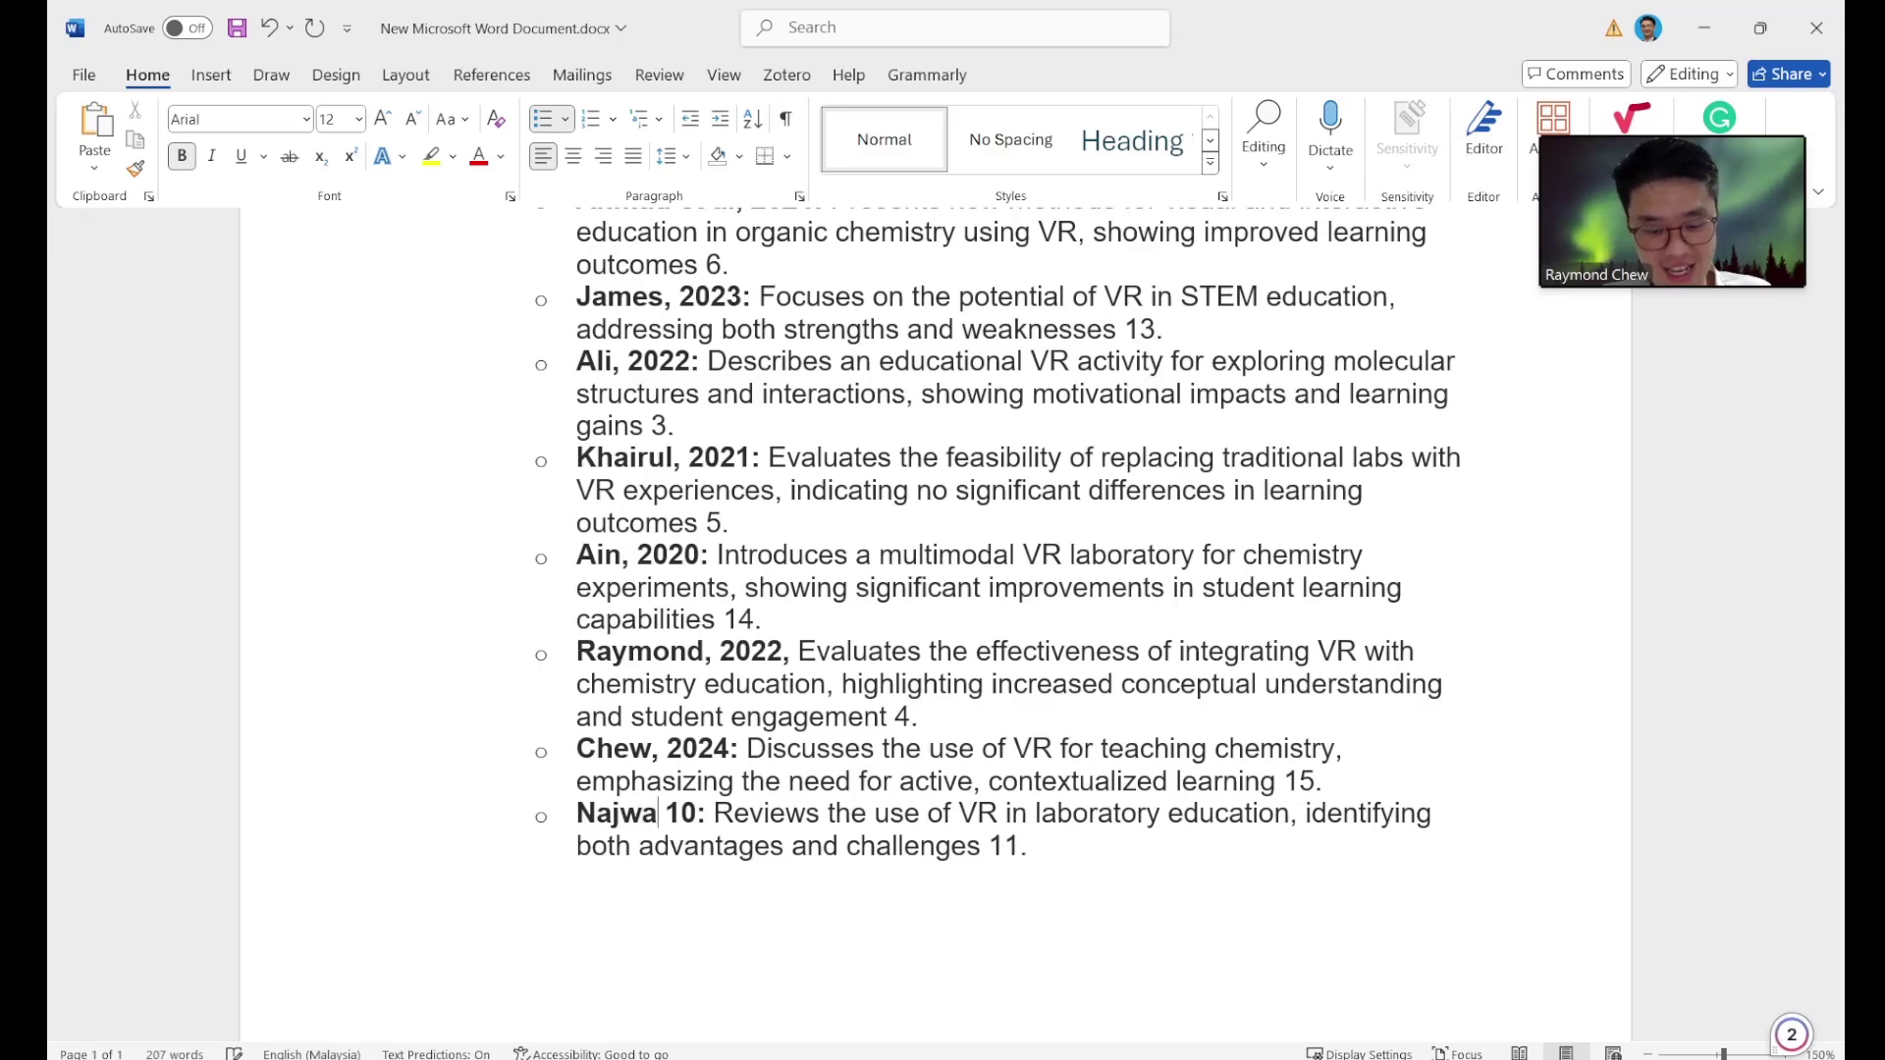
type("4")
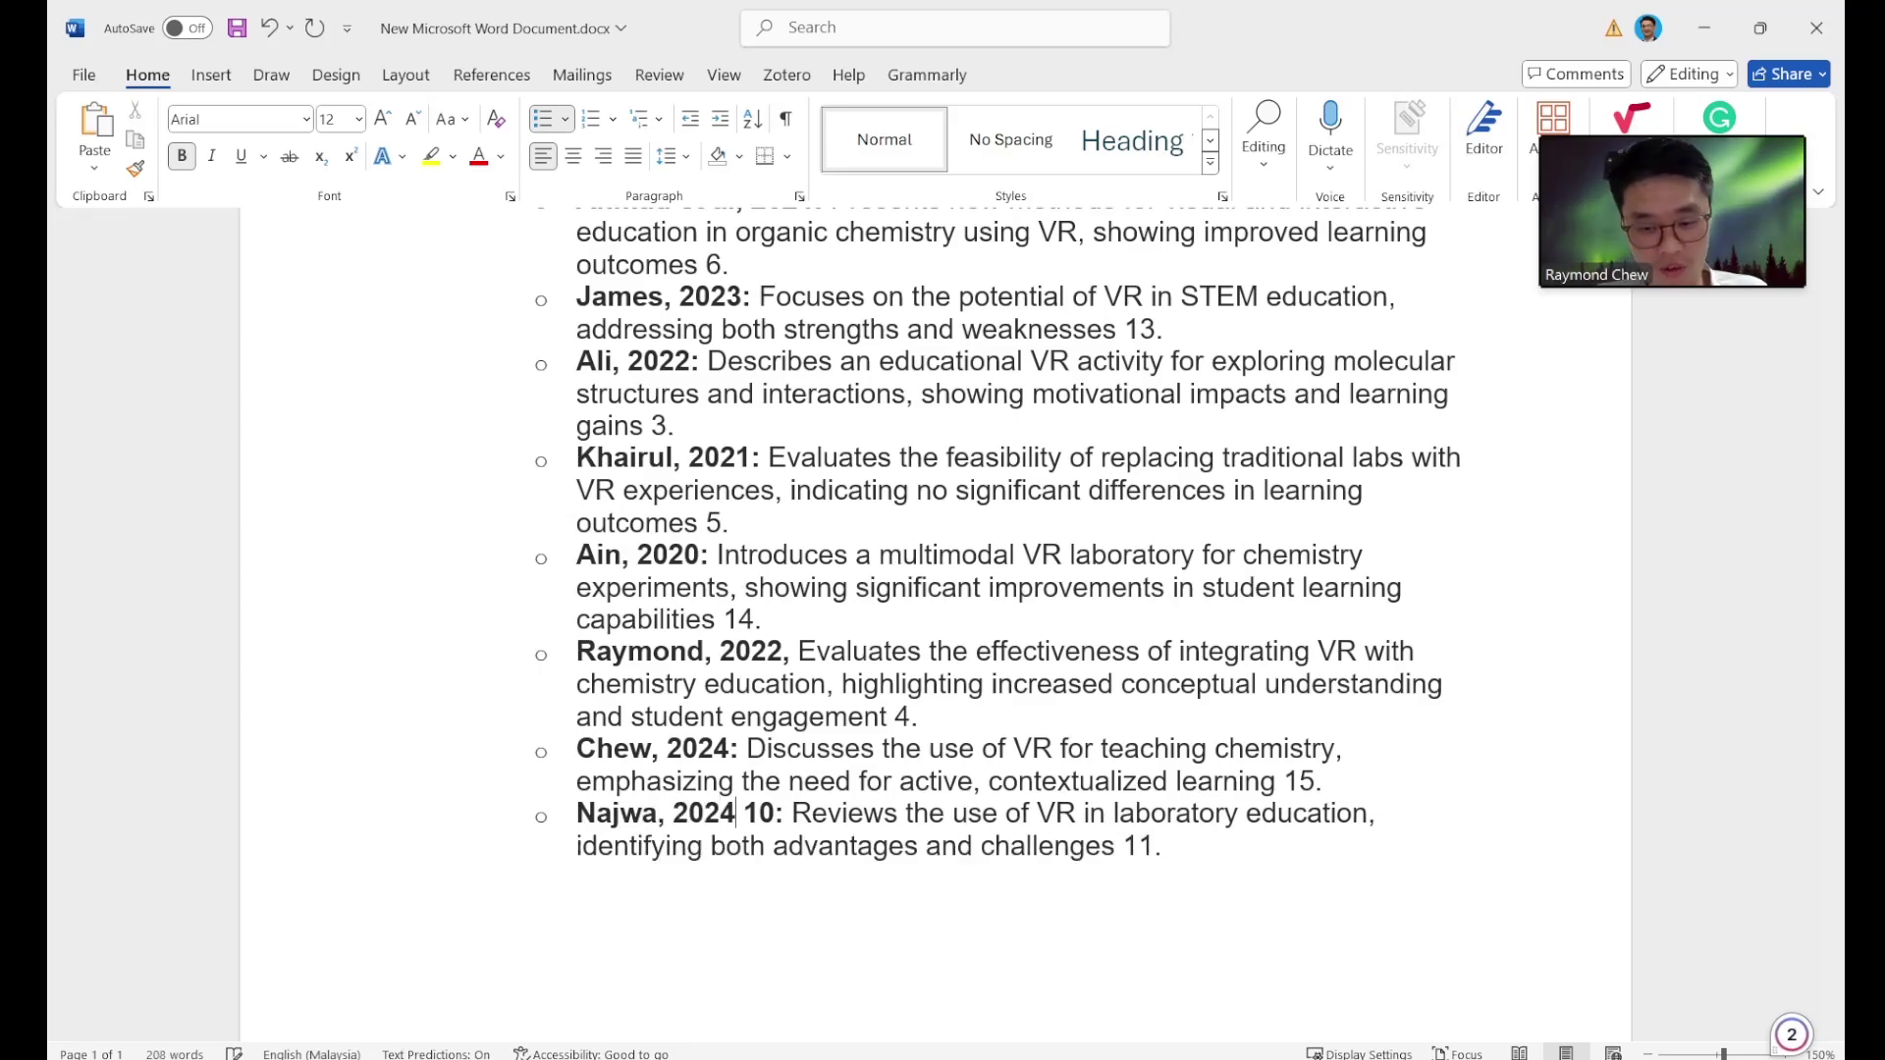
key("Delete")
key("Delete")
key("Delete")
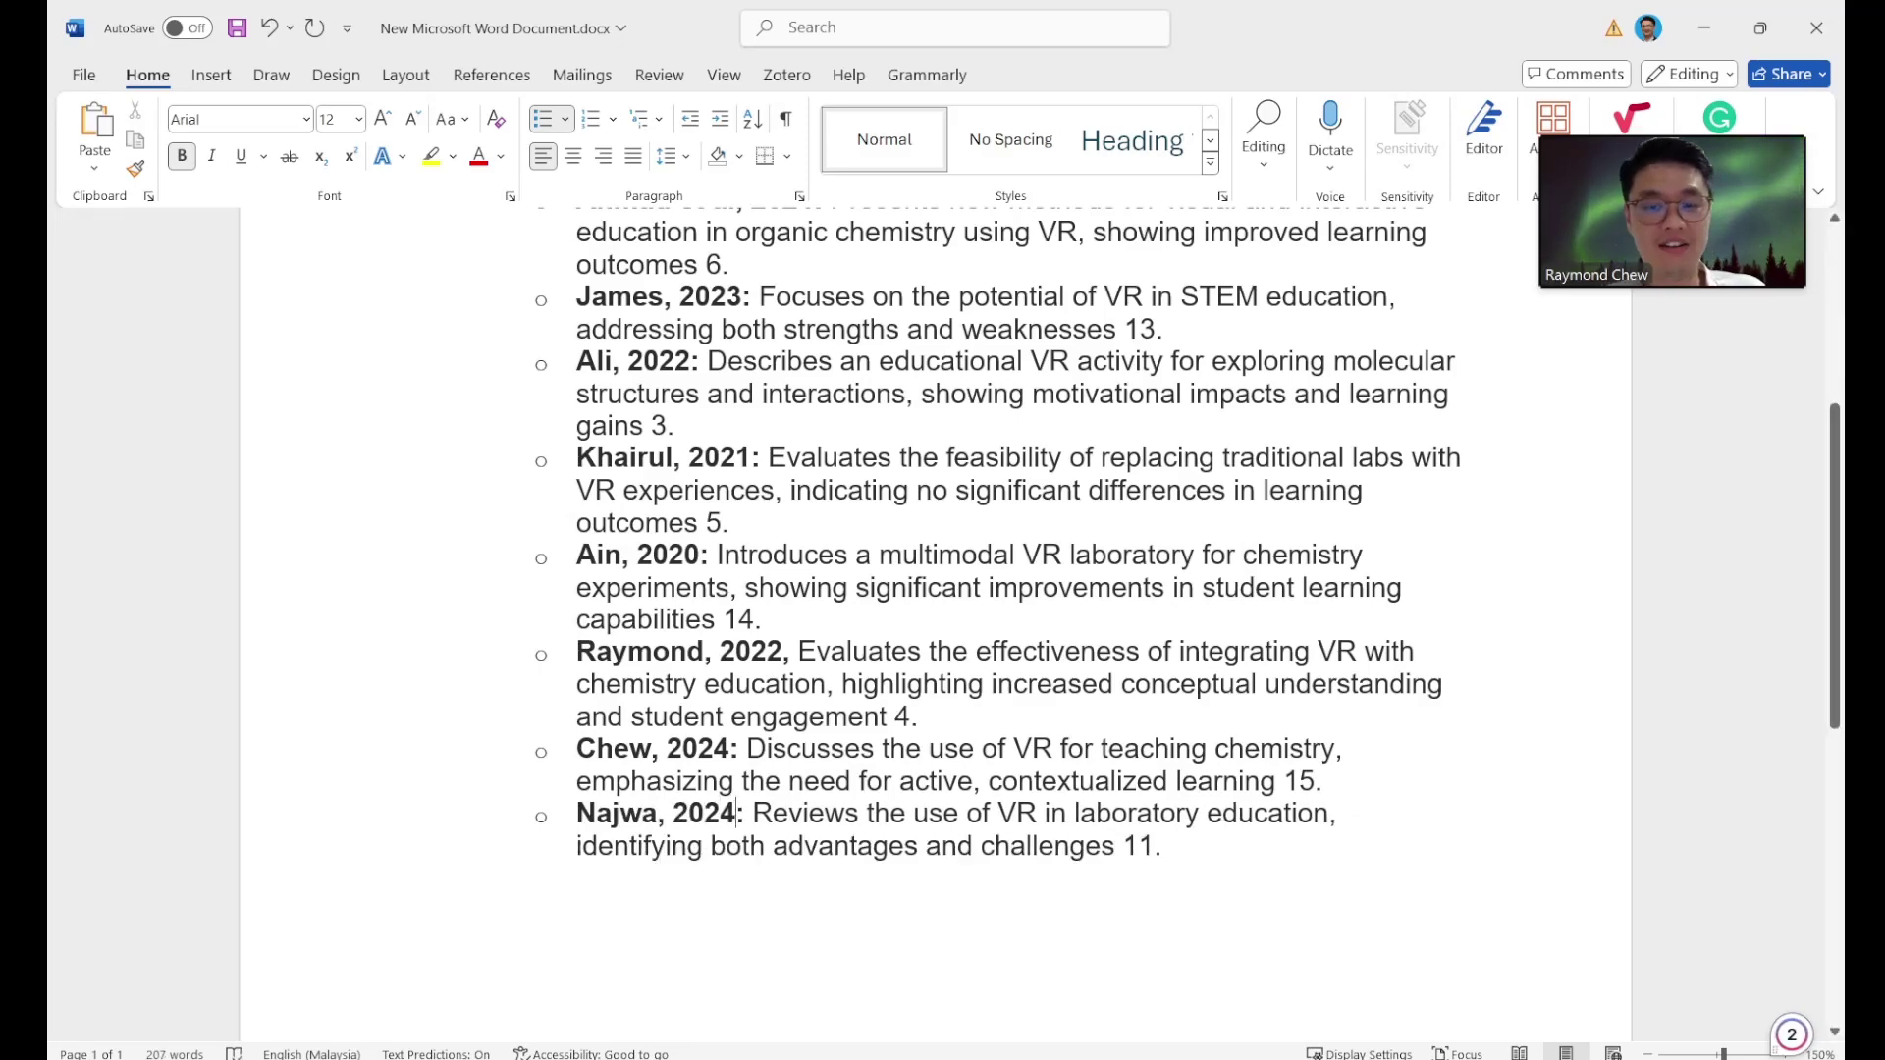
Copy the whole relabelled article list from Word and replace the draft message in ChatGPT with it.
left_click_drag(1168, 846, 492, 422)
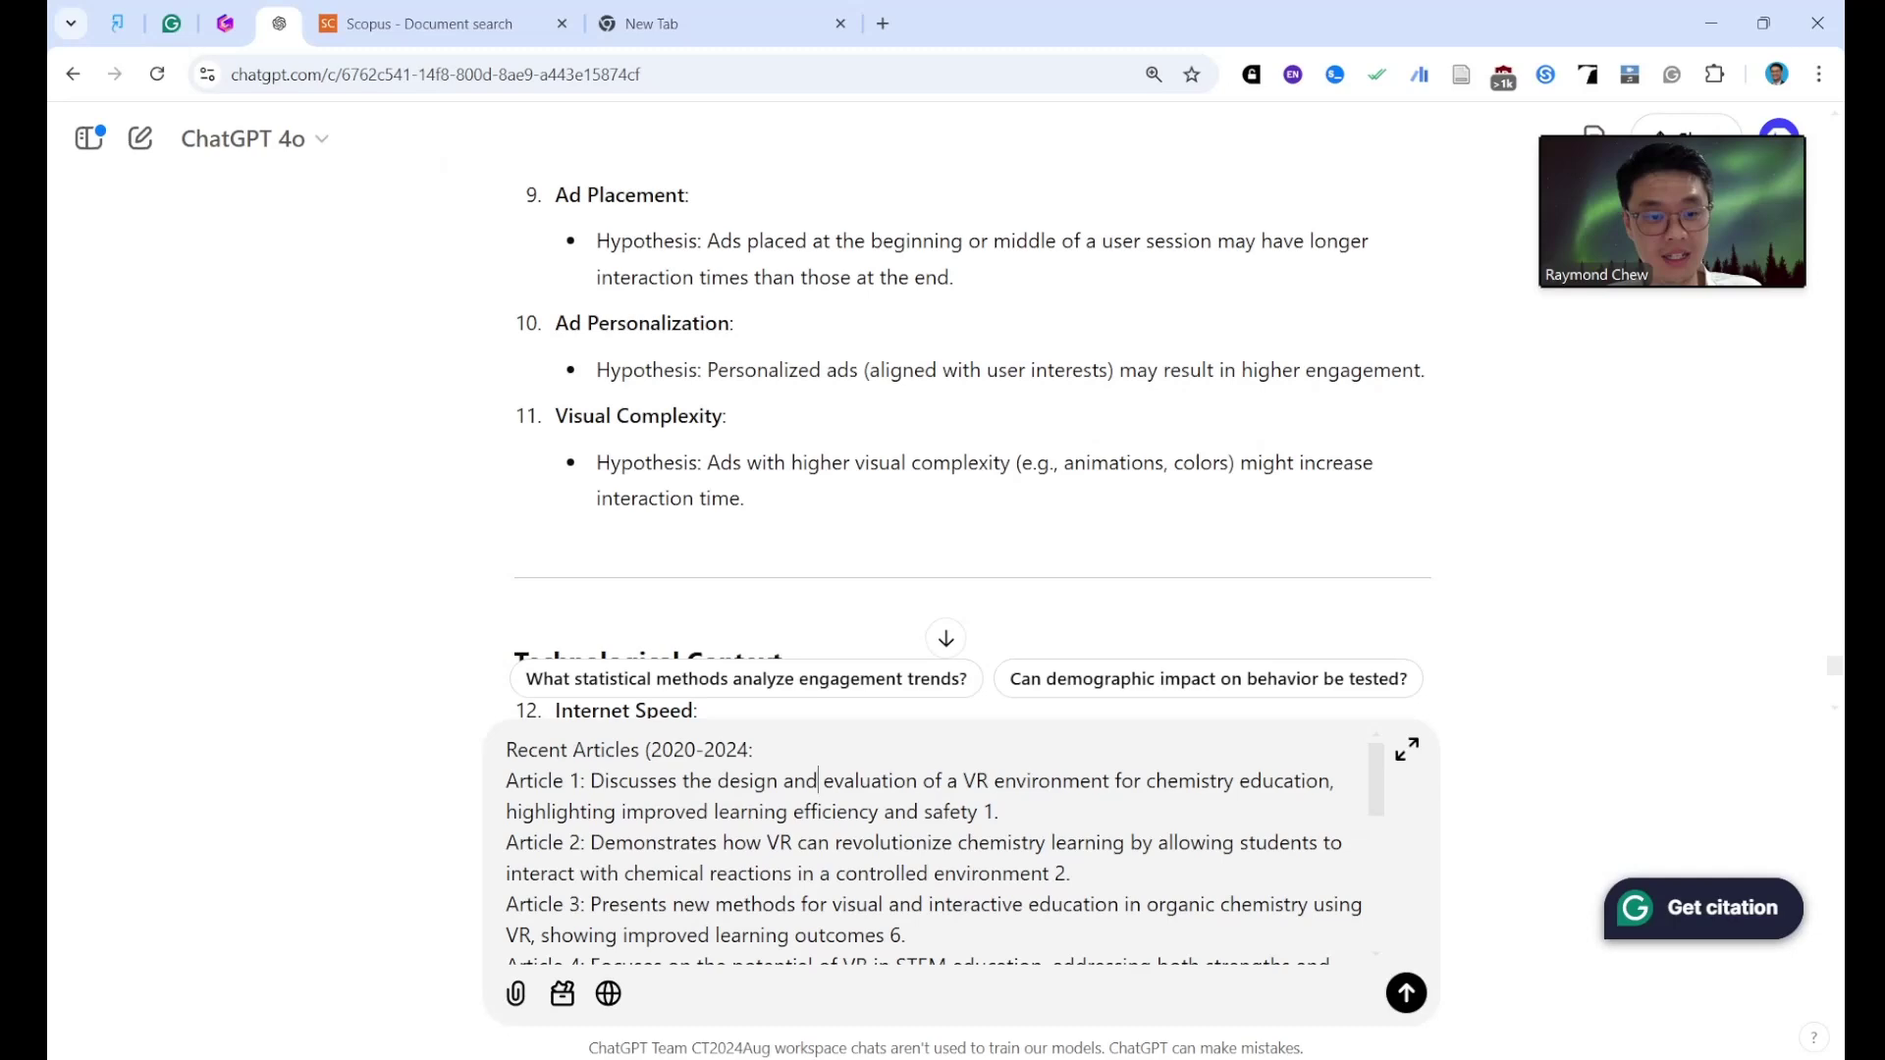
key("ctrl+a")
key("ctrl+v")
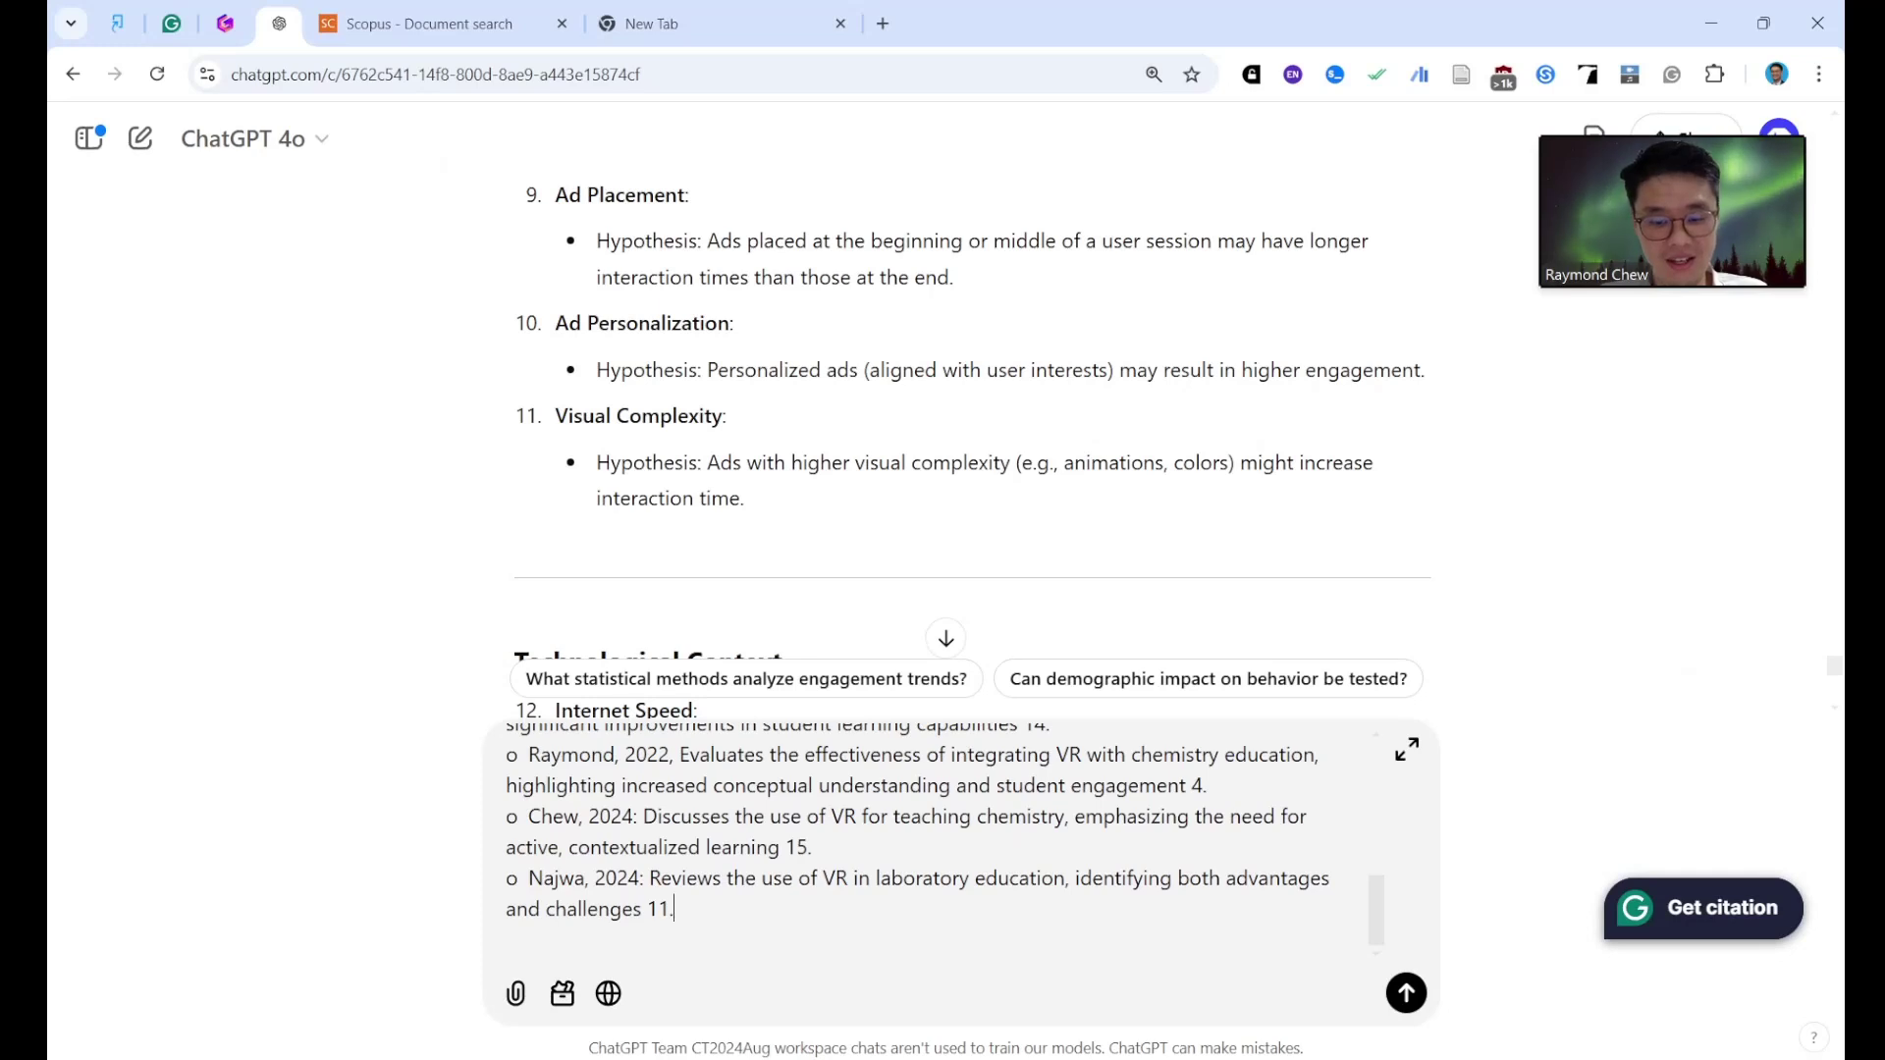
Below the pasted list, begin the prompt with "hi chatgpt, these are the summary of 10 articles".
key("Return")
type("hi chat")
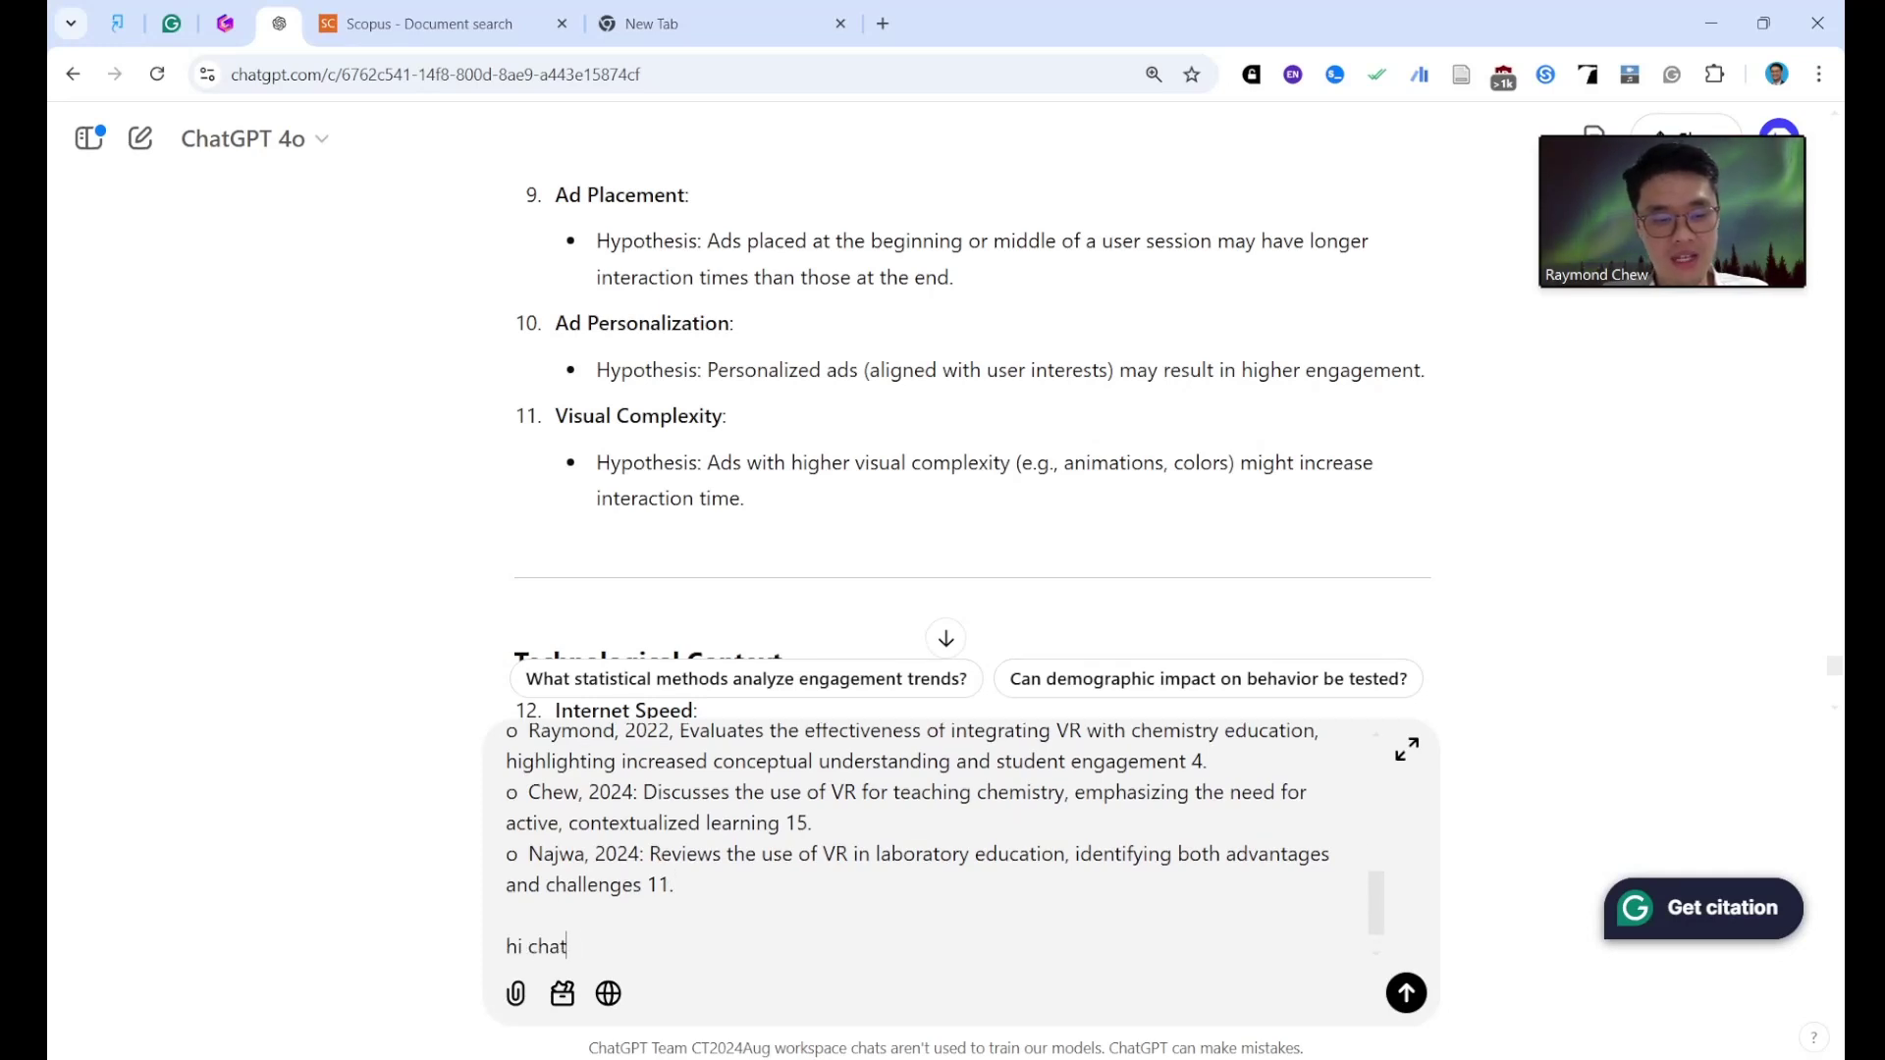
type("gpt, i")
type("h")
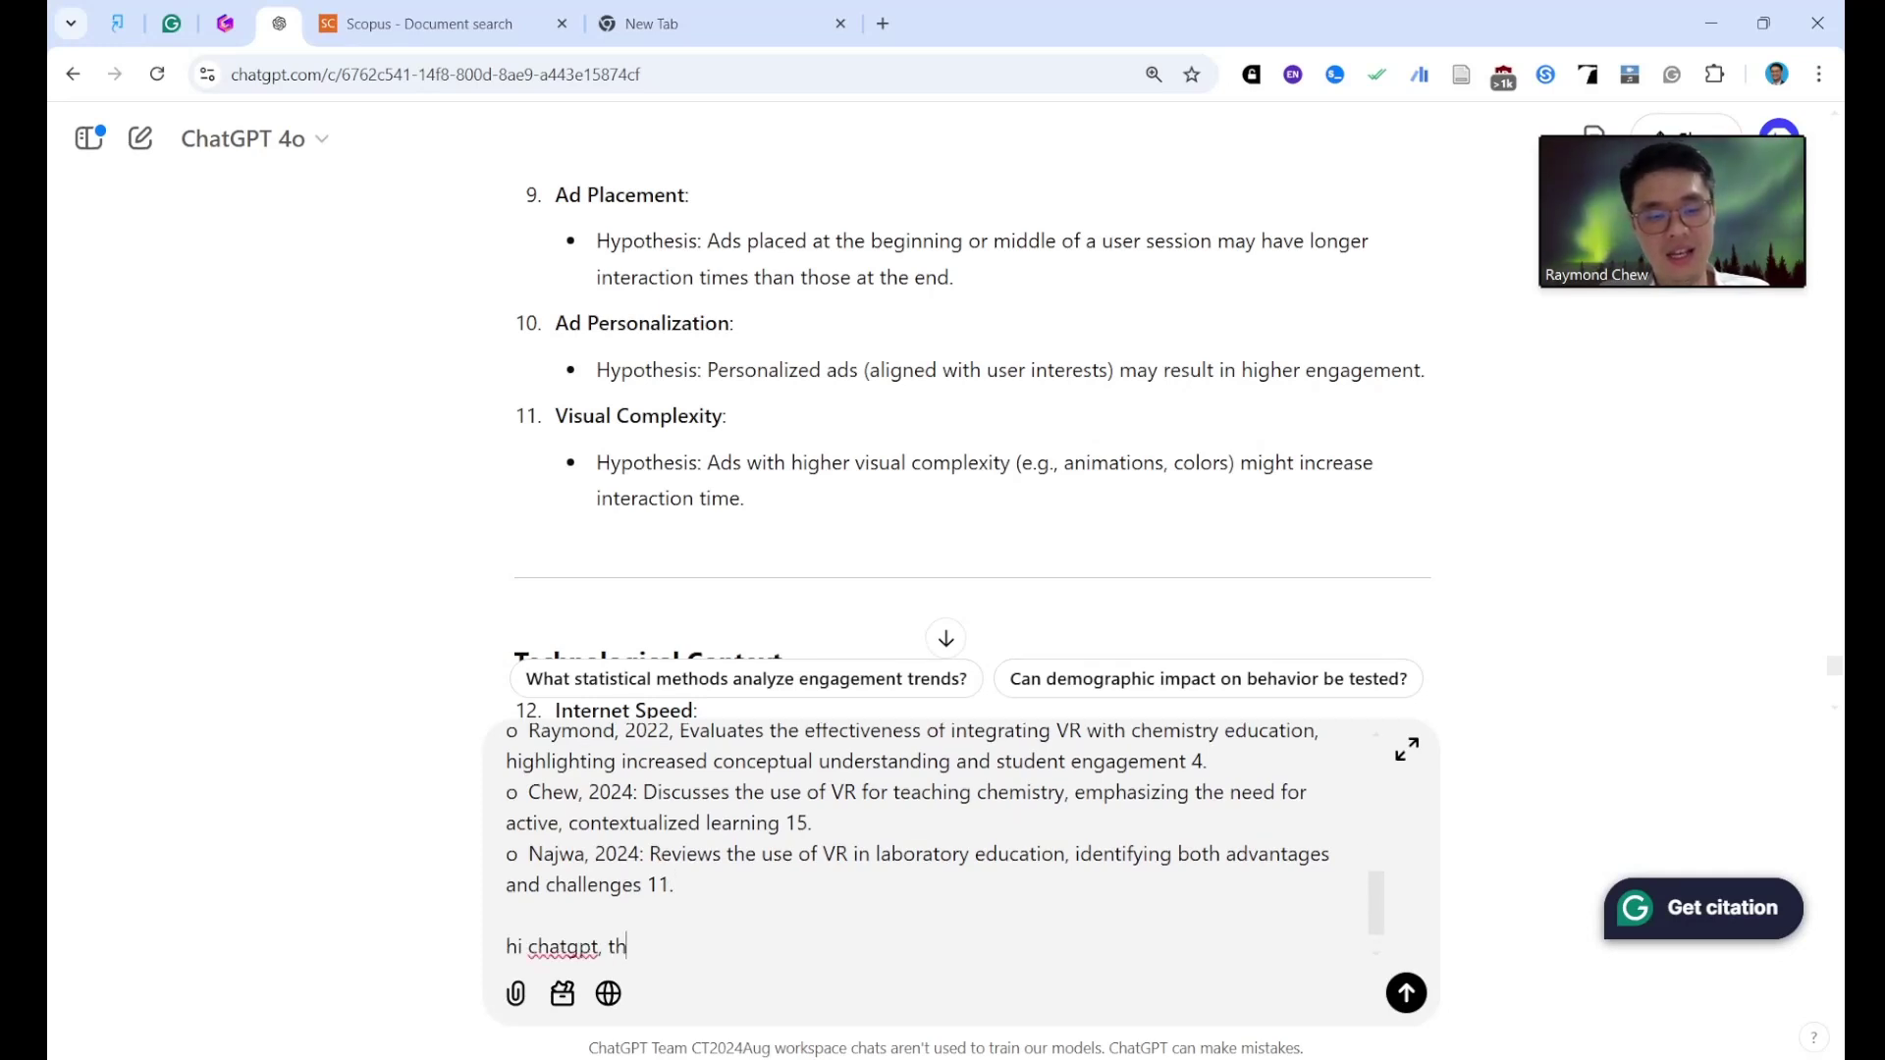
type("is i")
key("BackSpace")
type("a")
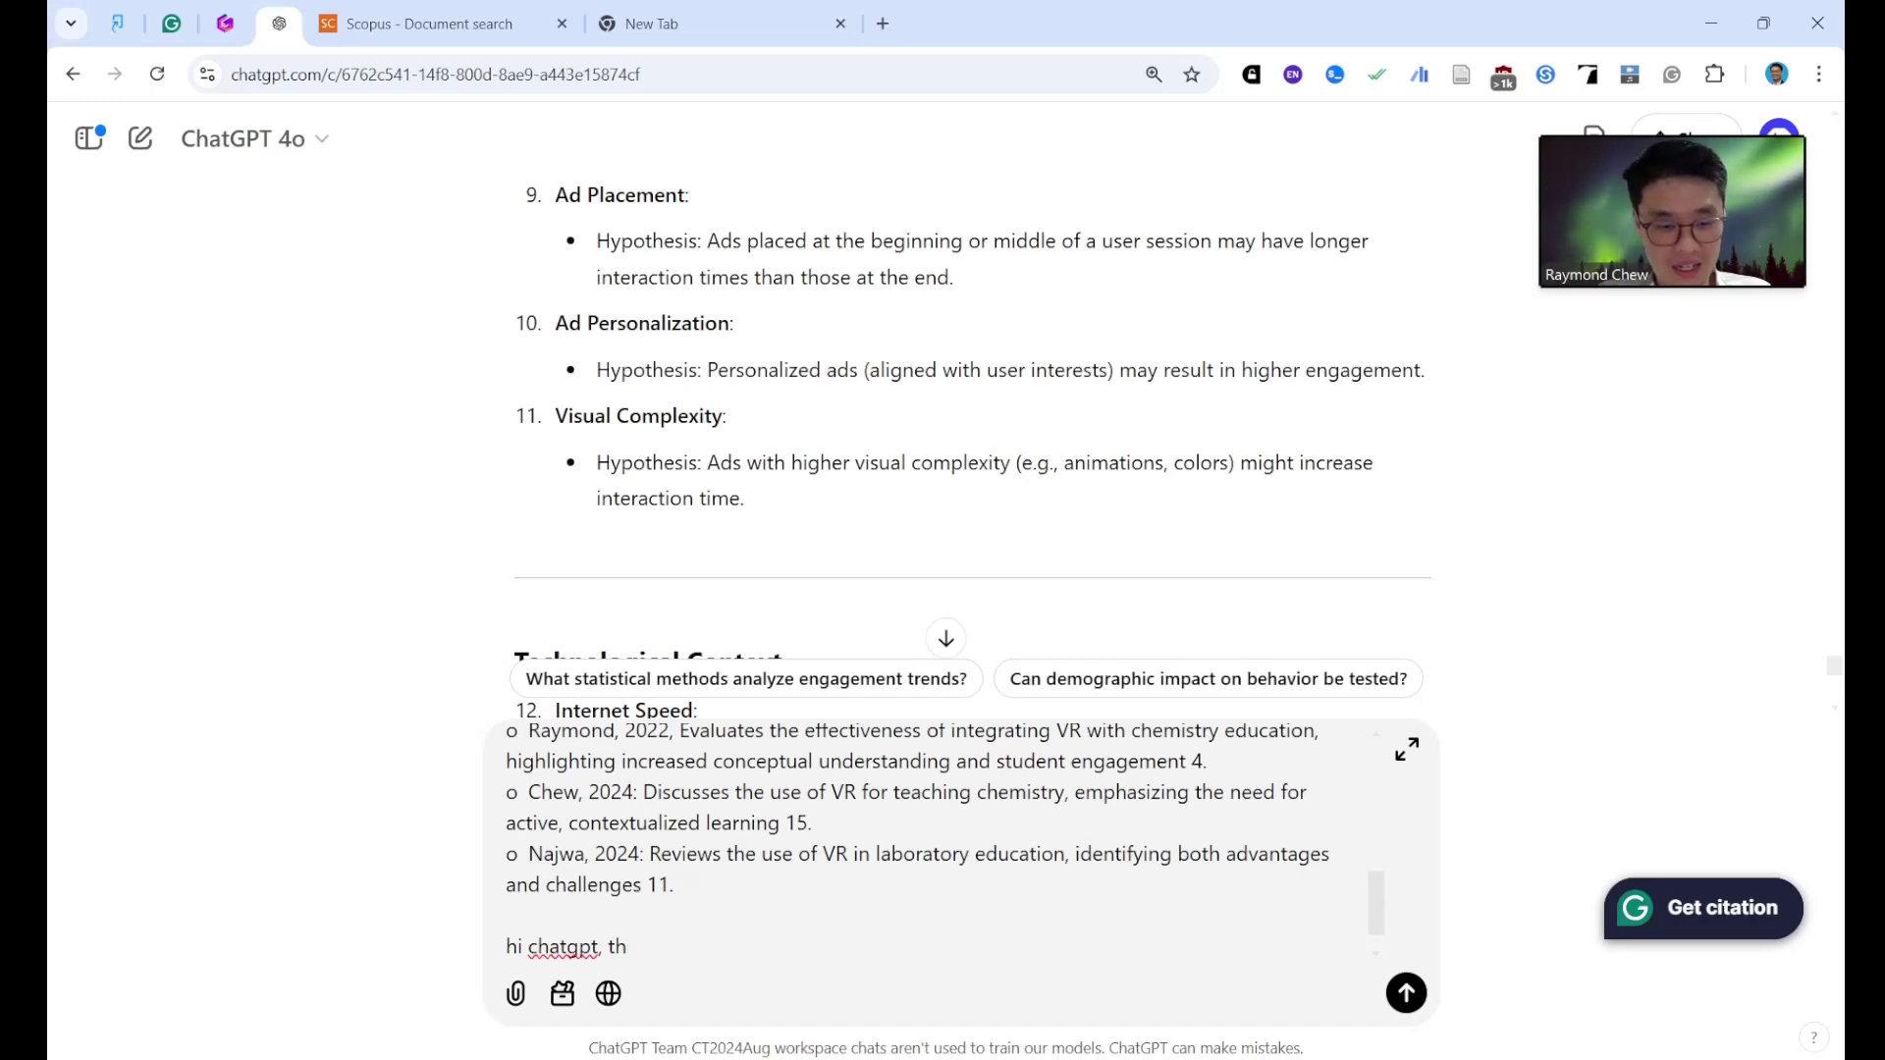
type(" are the summ")
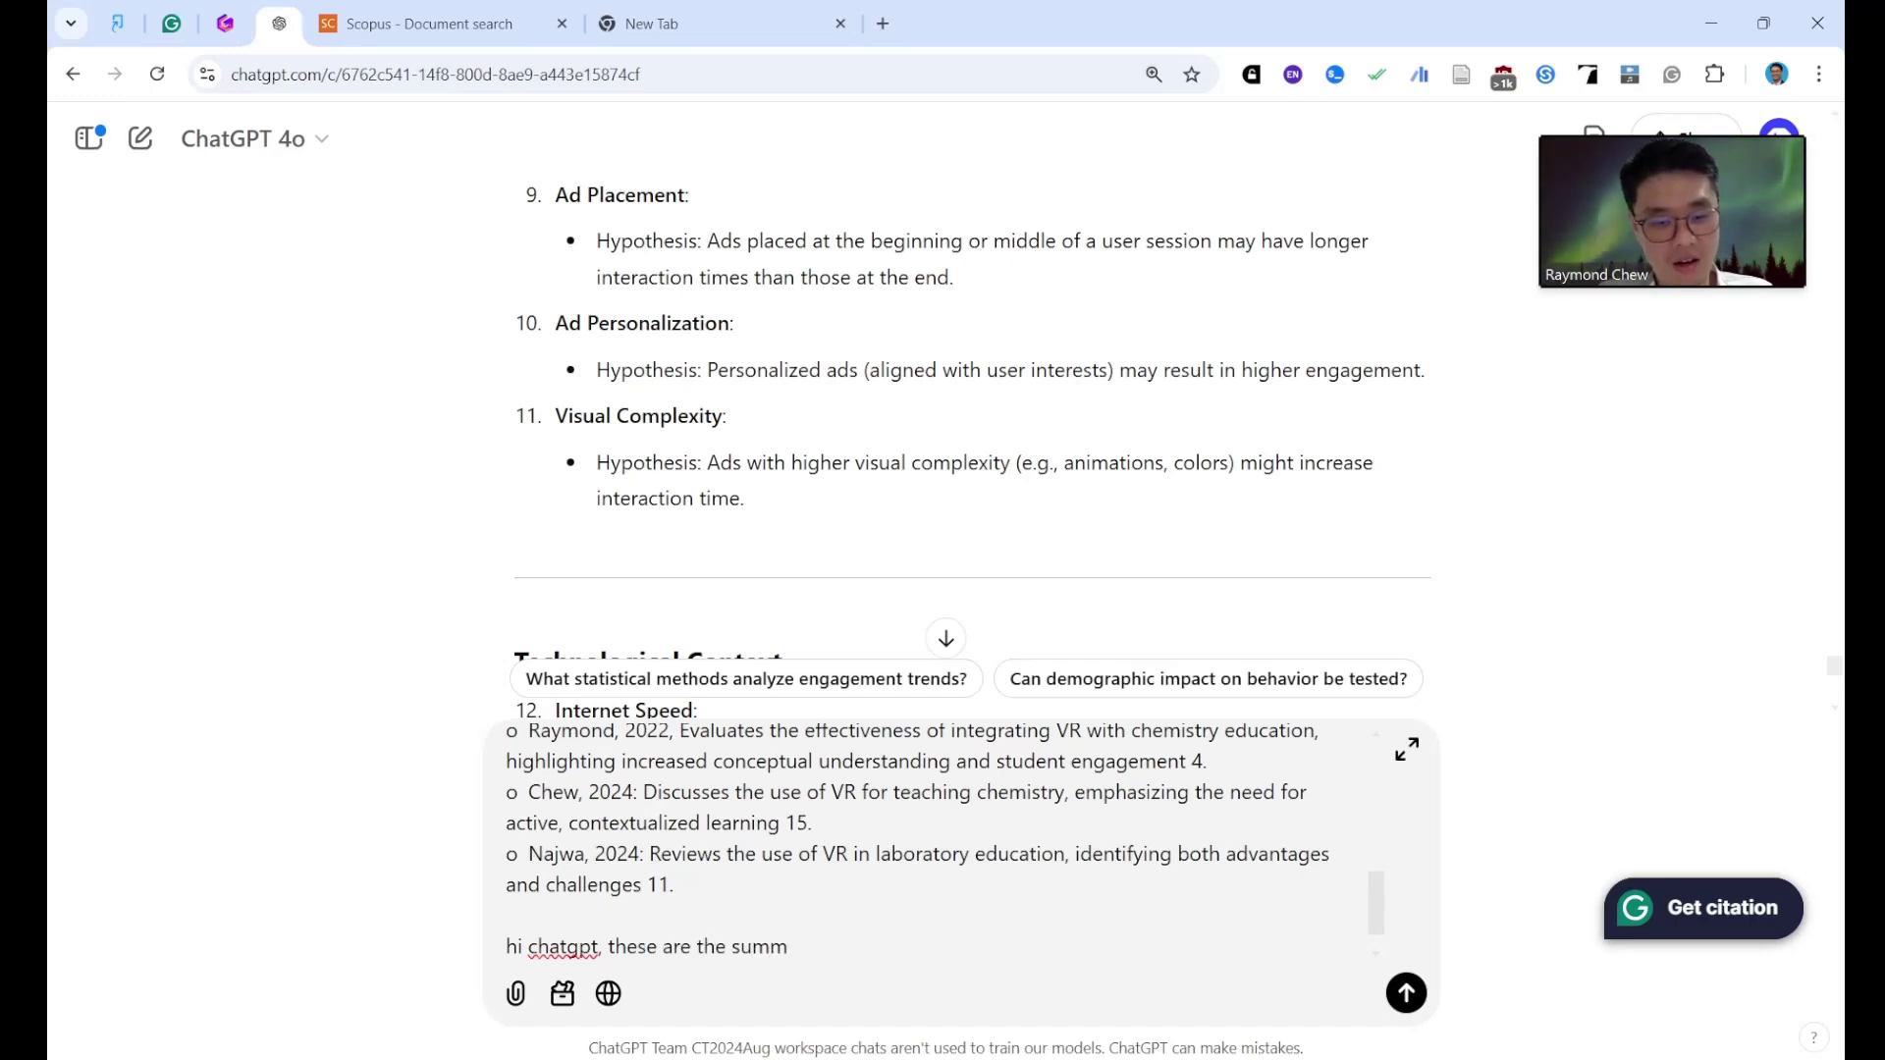
type("ayy of ")
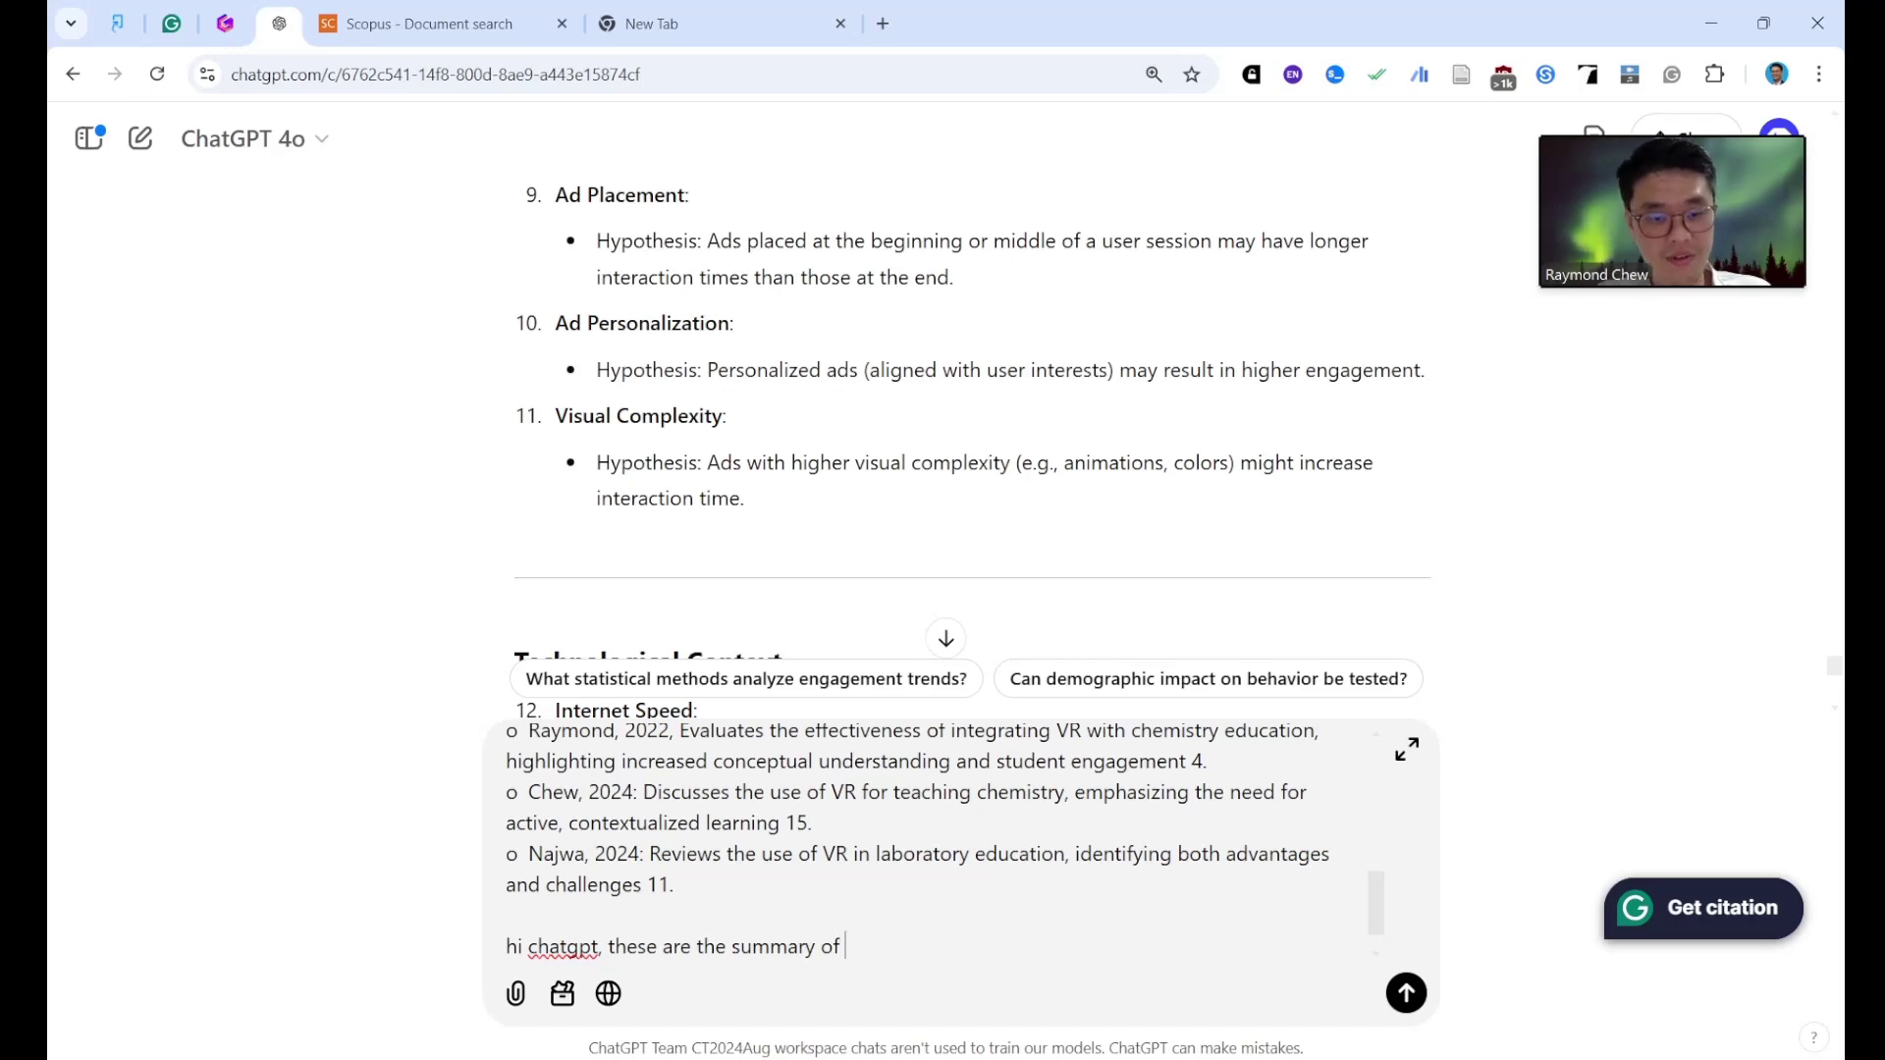
type("10 ar")
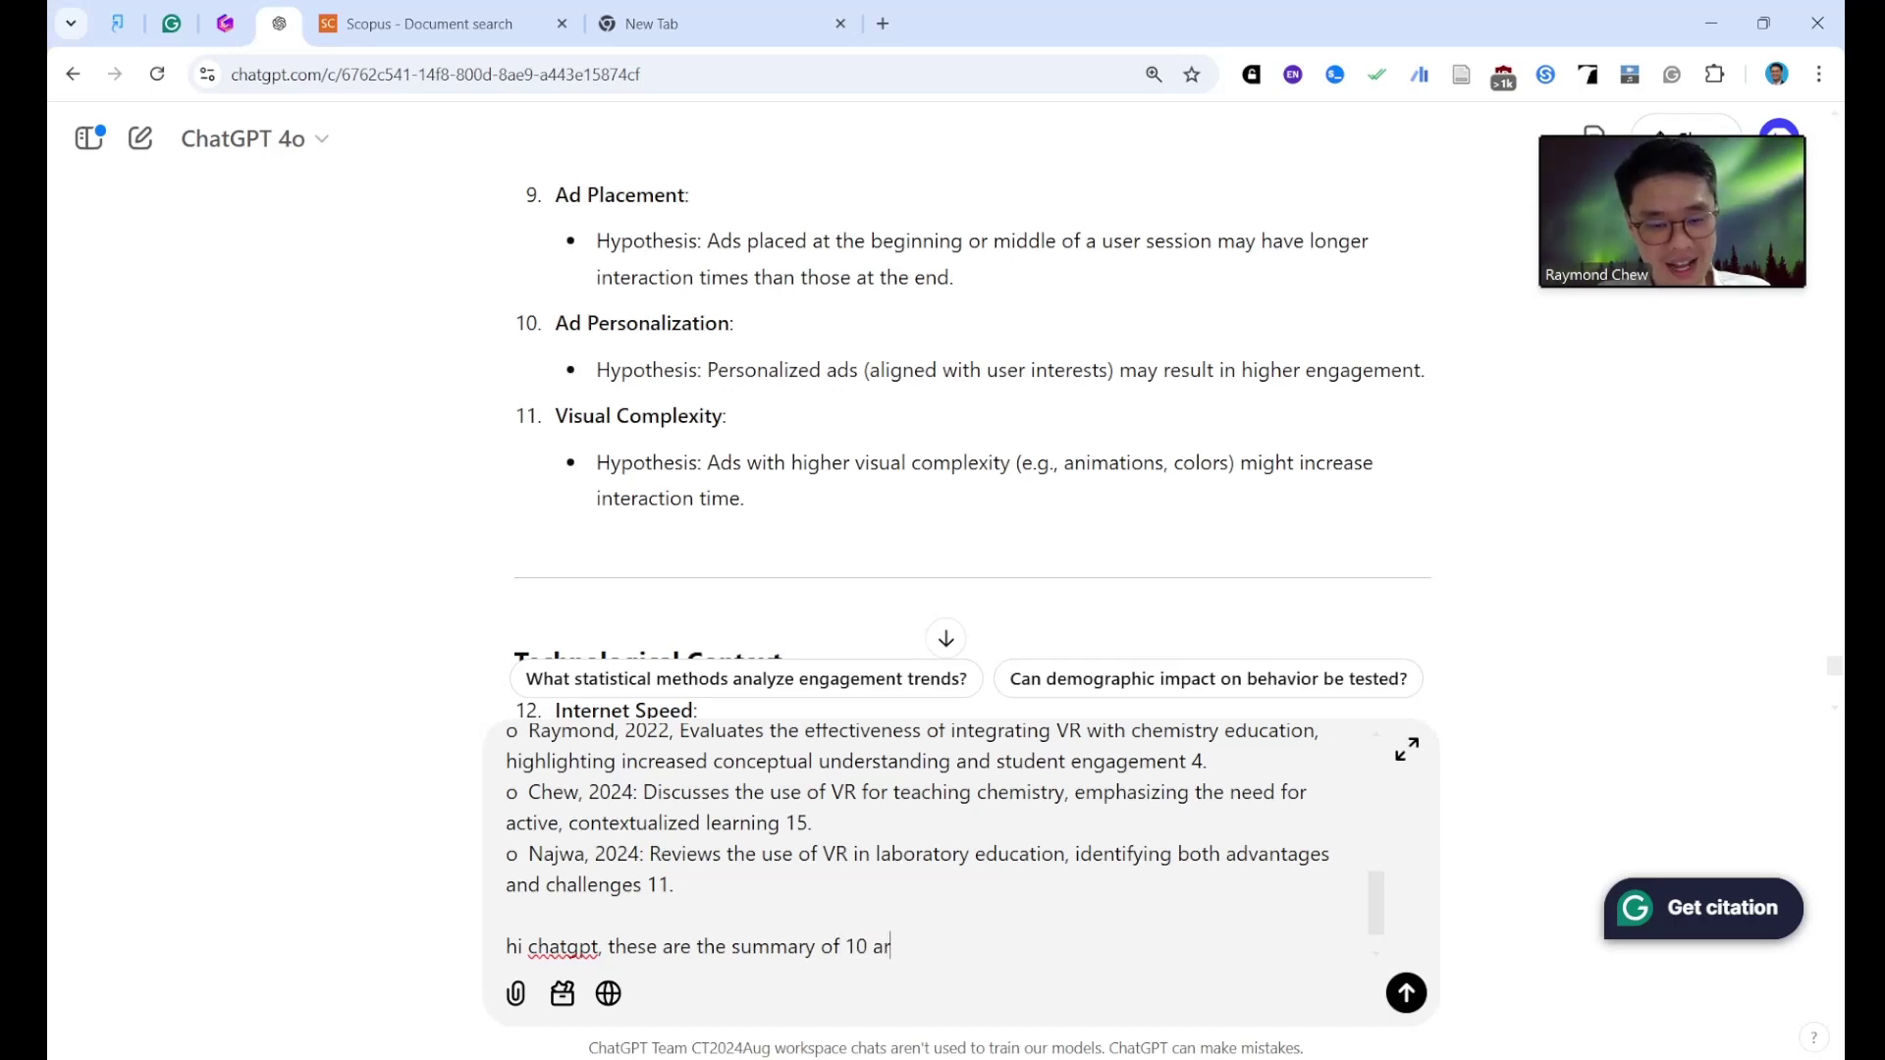
type("ticles")
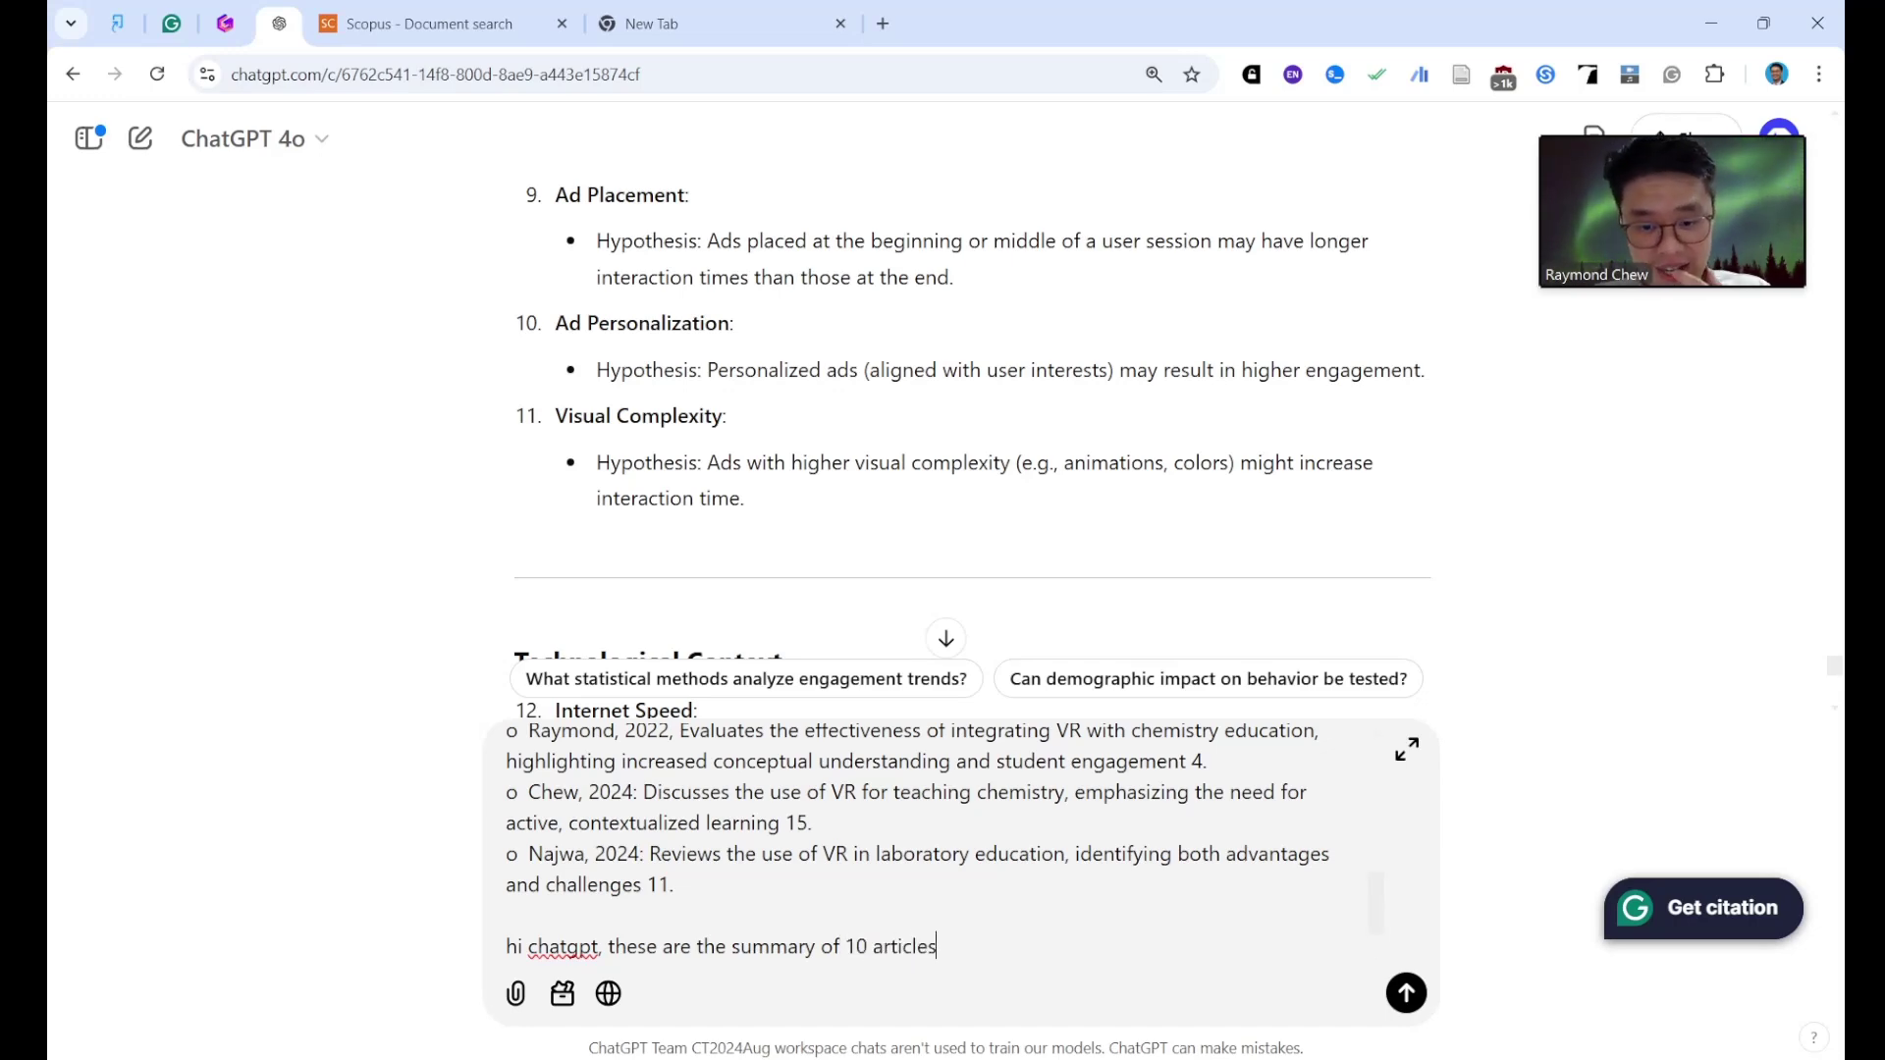
Recheck the article list in Word, and complete the ChatGPT prompt with ", can you write for me in a chronological order." and send it.
key("alt+Tab")
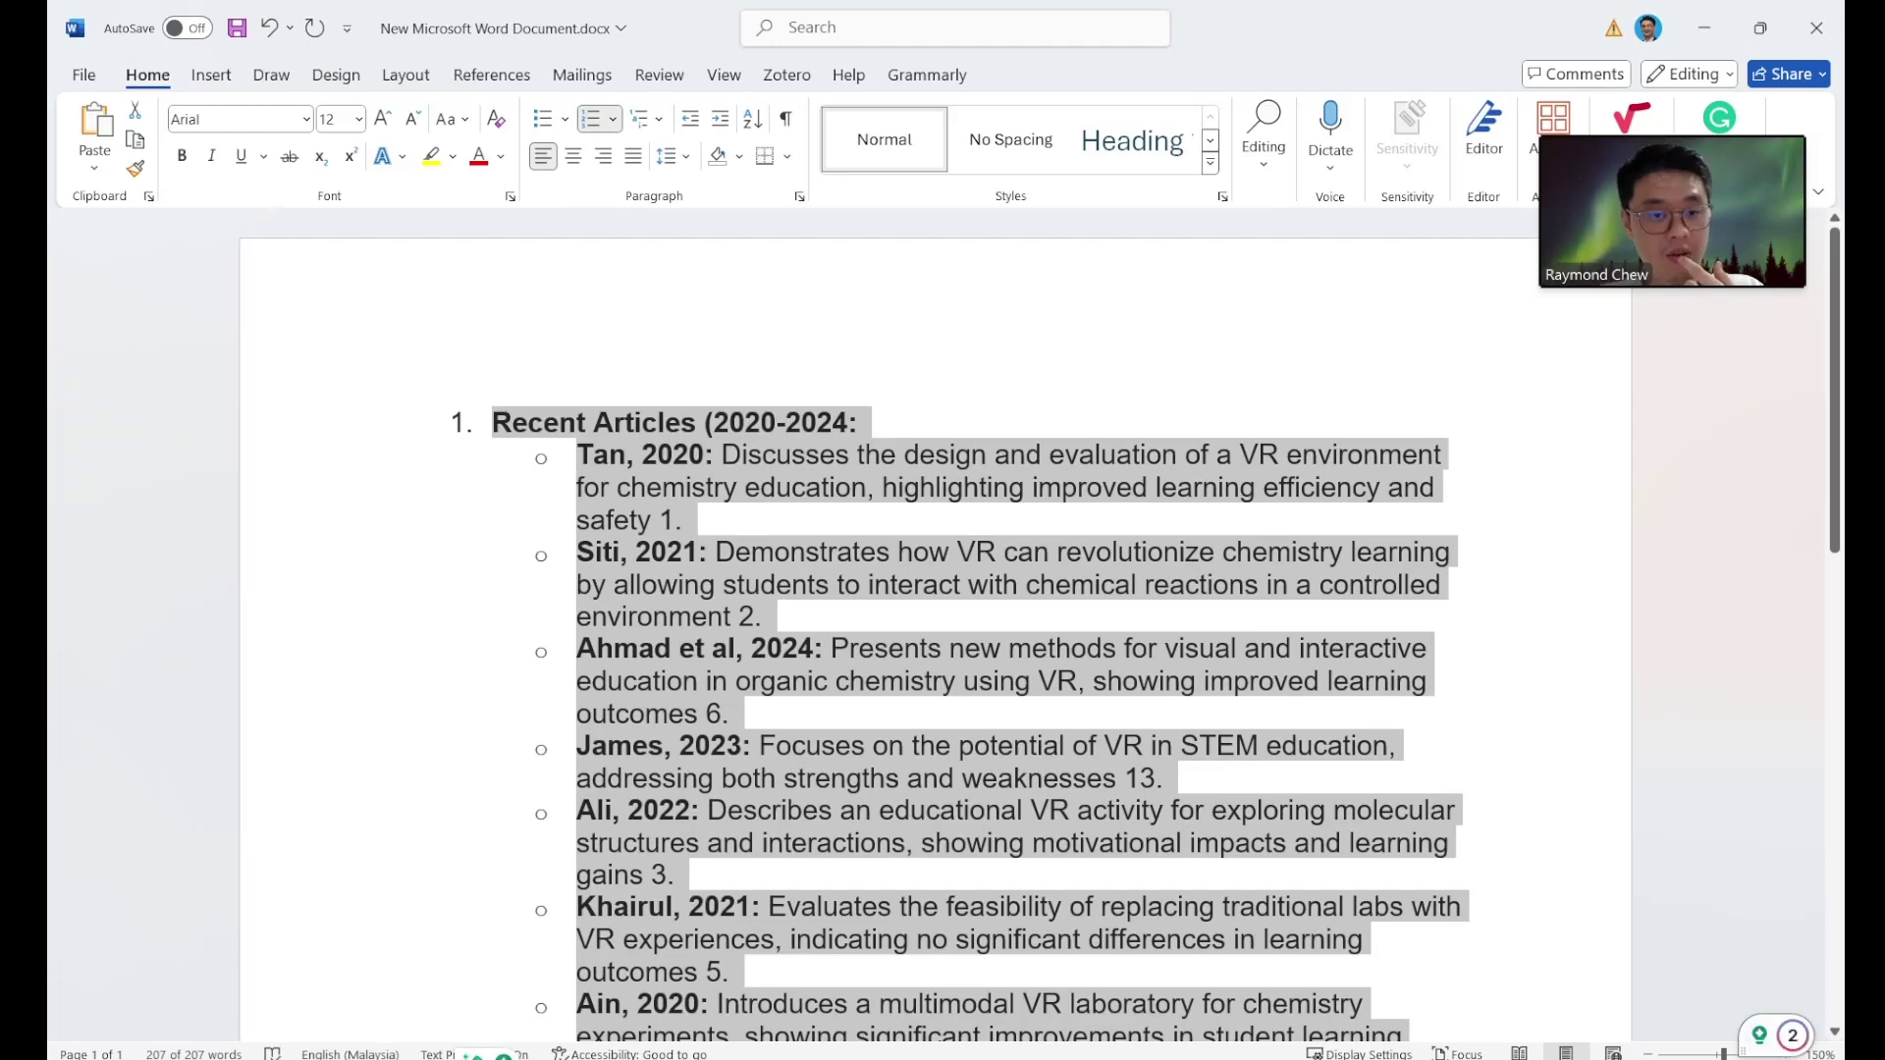
left_click(765, 648)
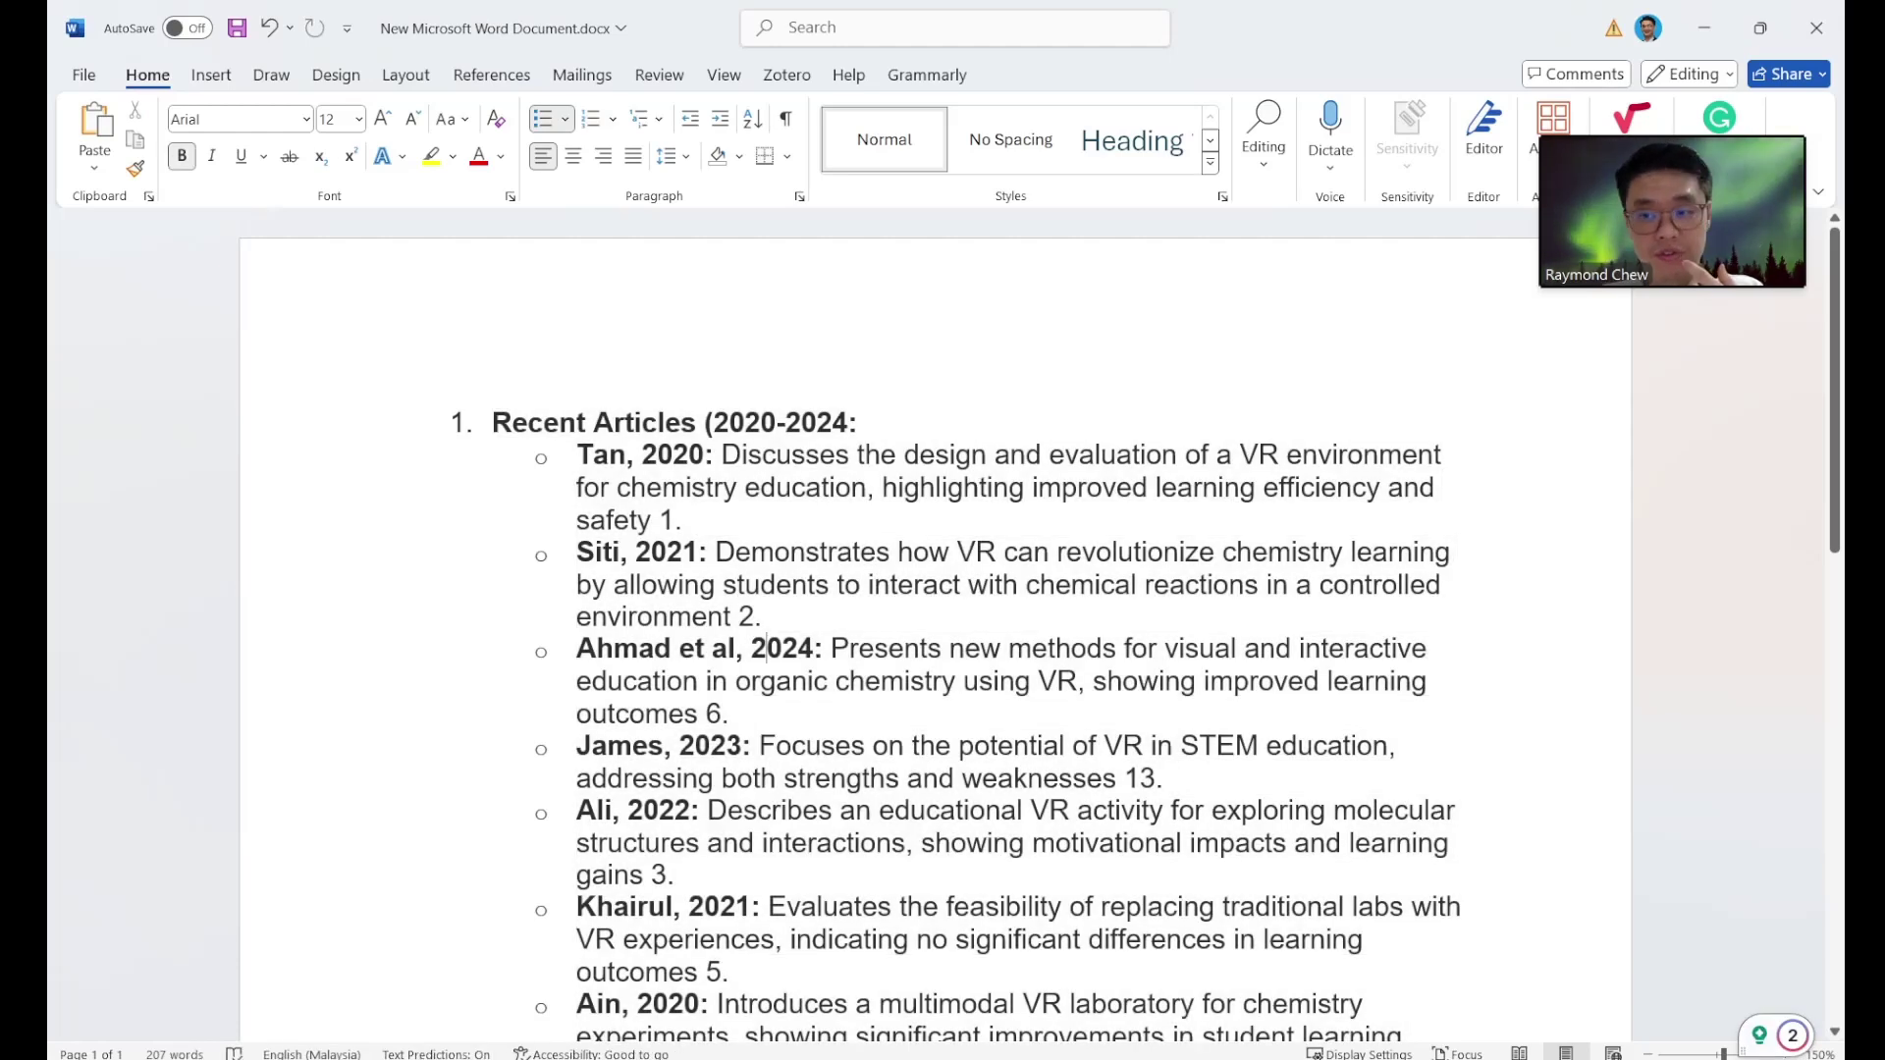
scroll(942, 628, "down", 5)
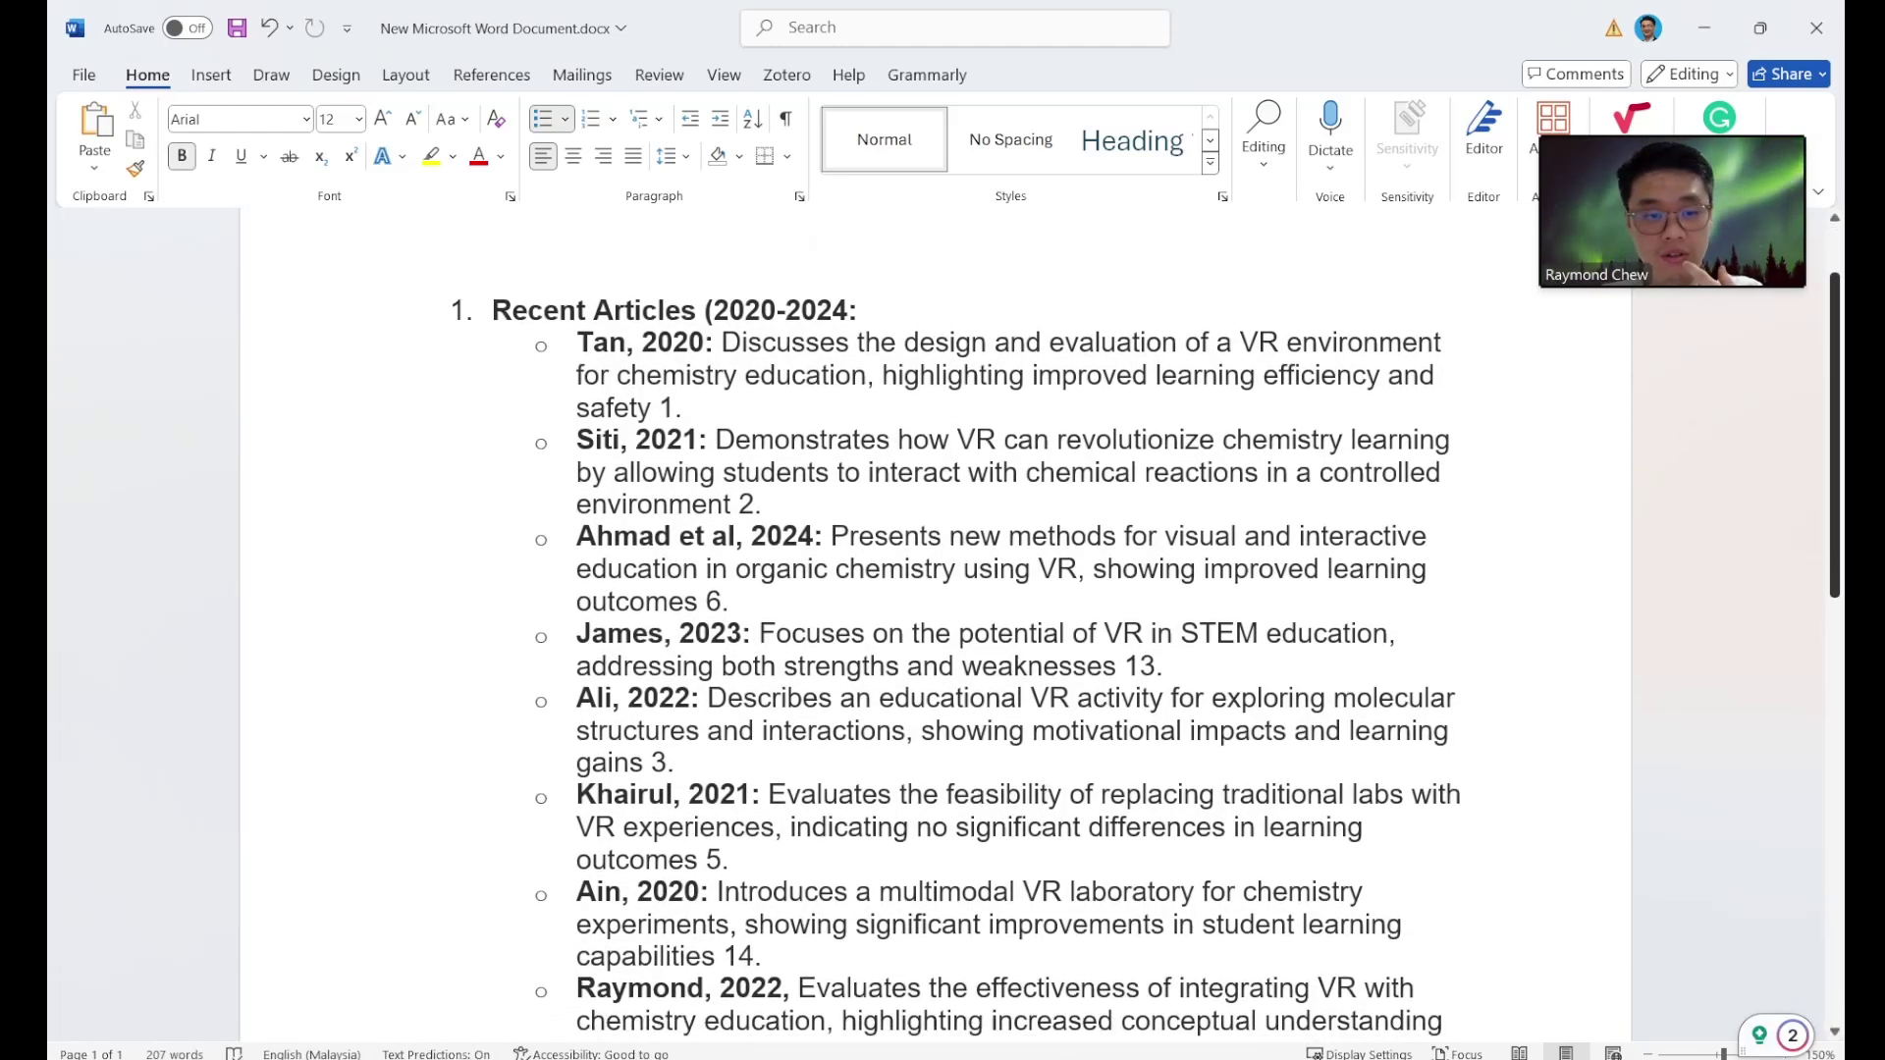
scroll(943, 628, "down", 1)
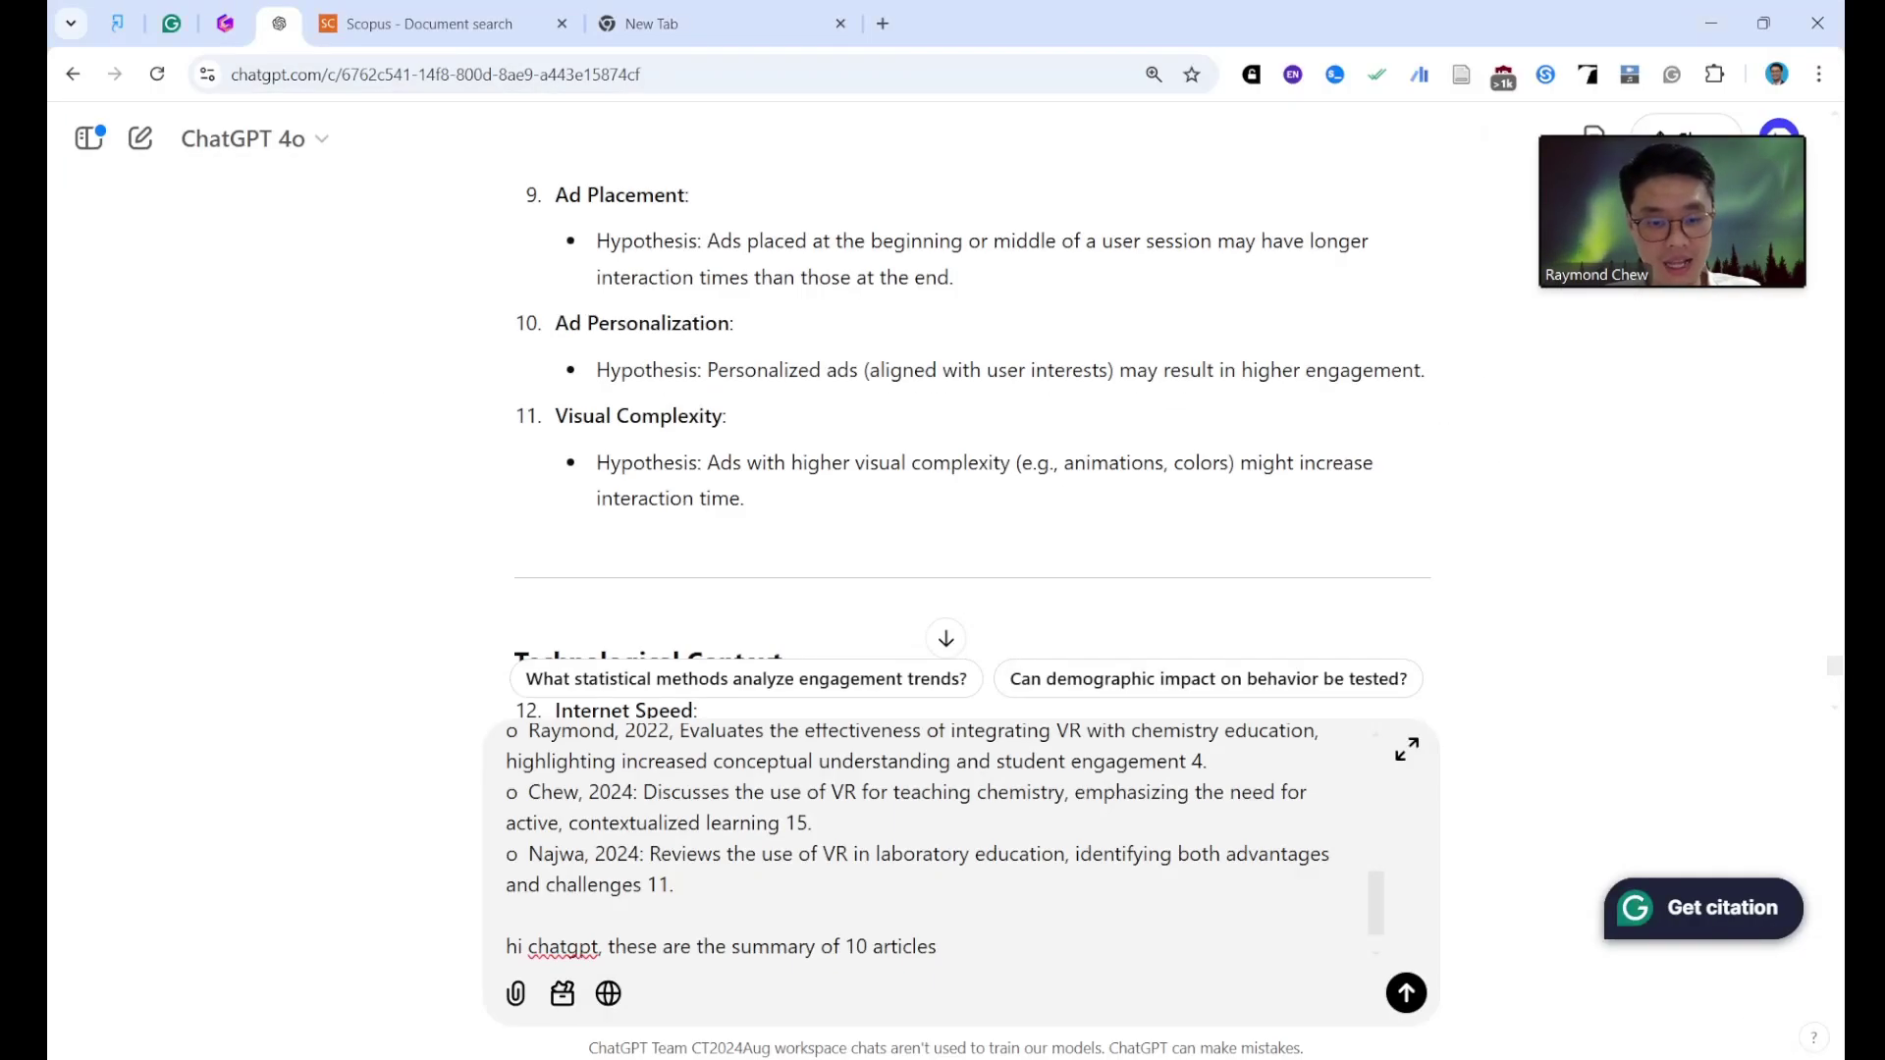
type("can you w")
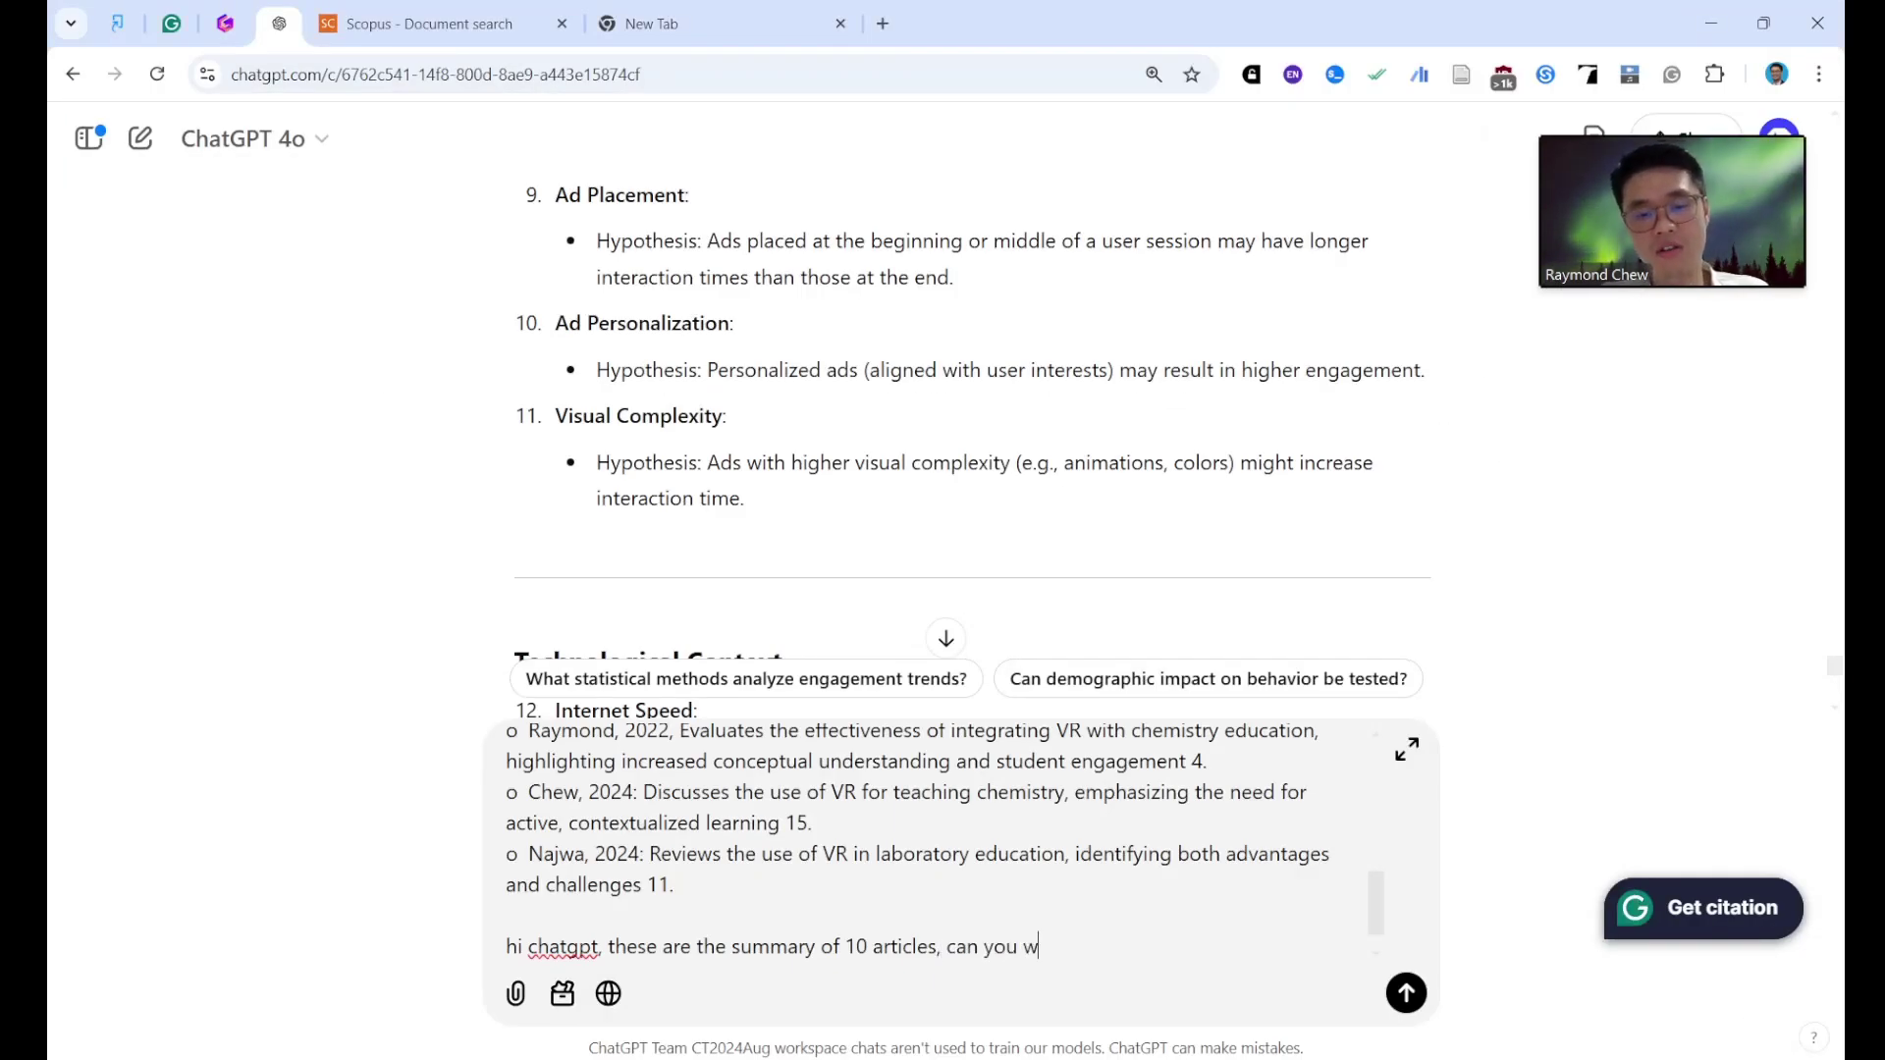
type("rite for")
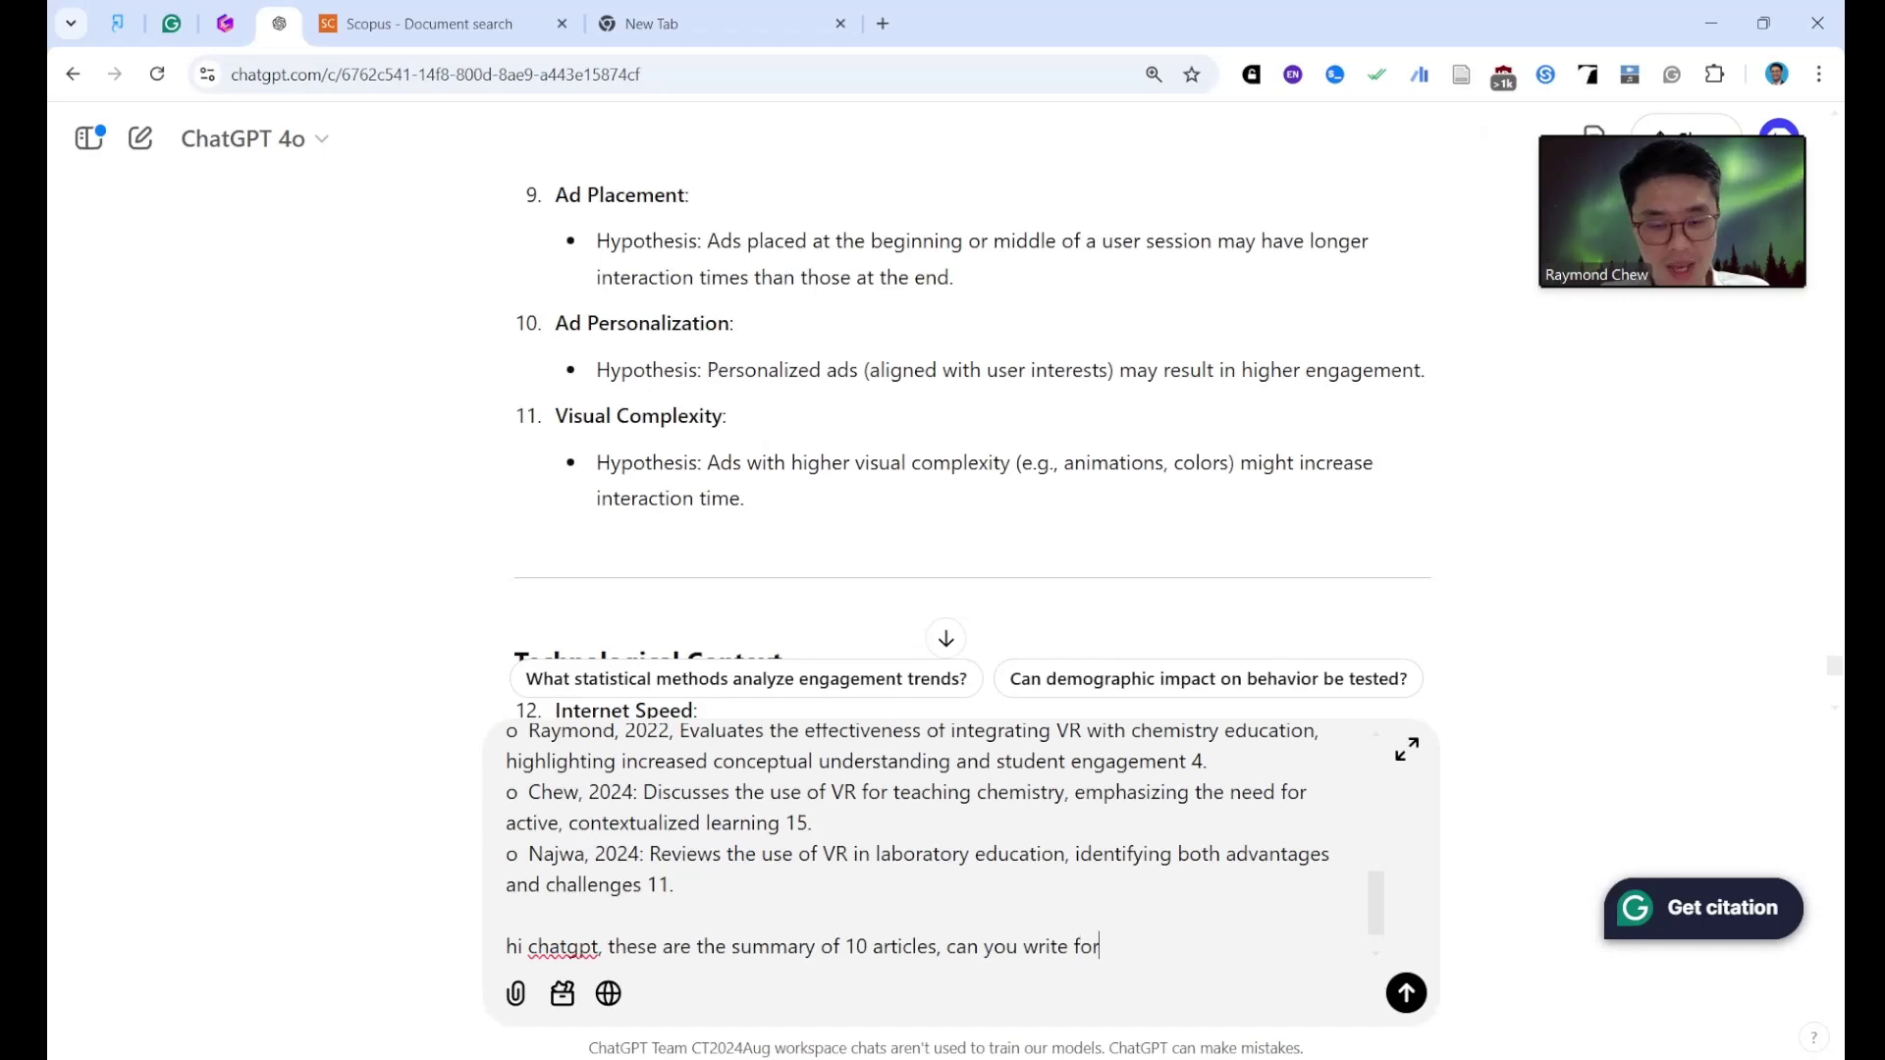
type(" me in a cj")
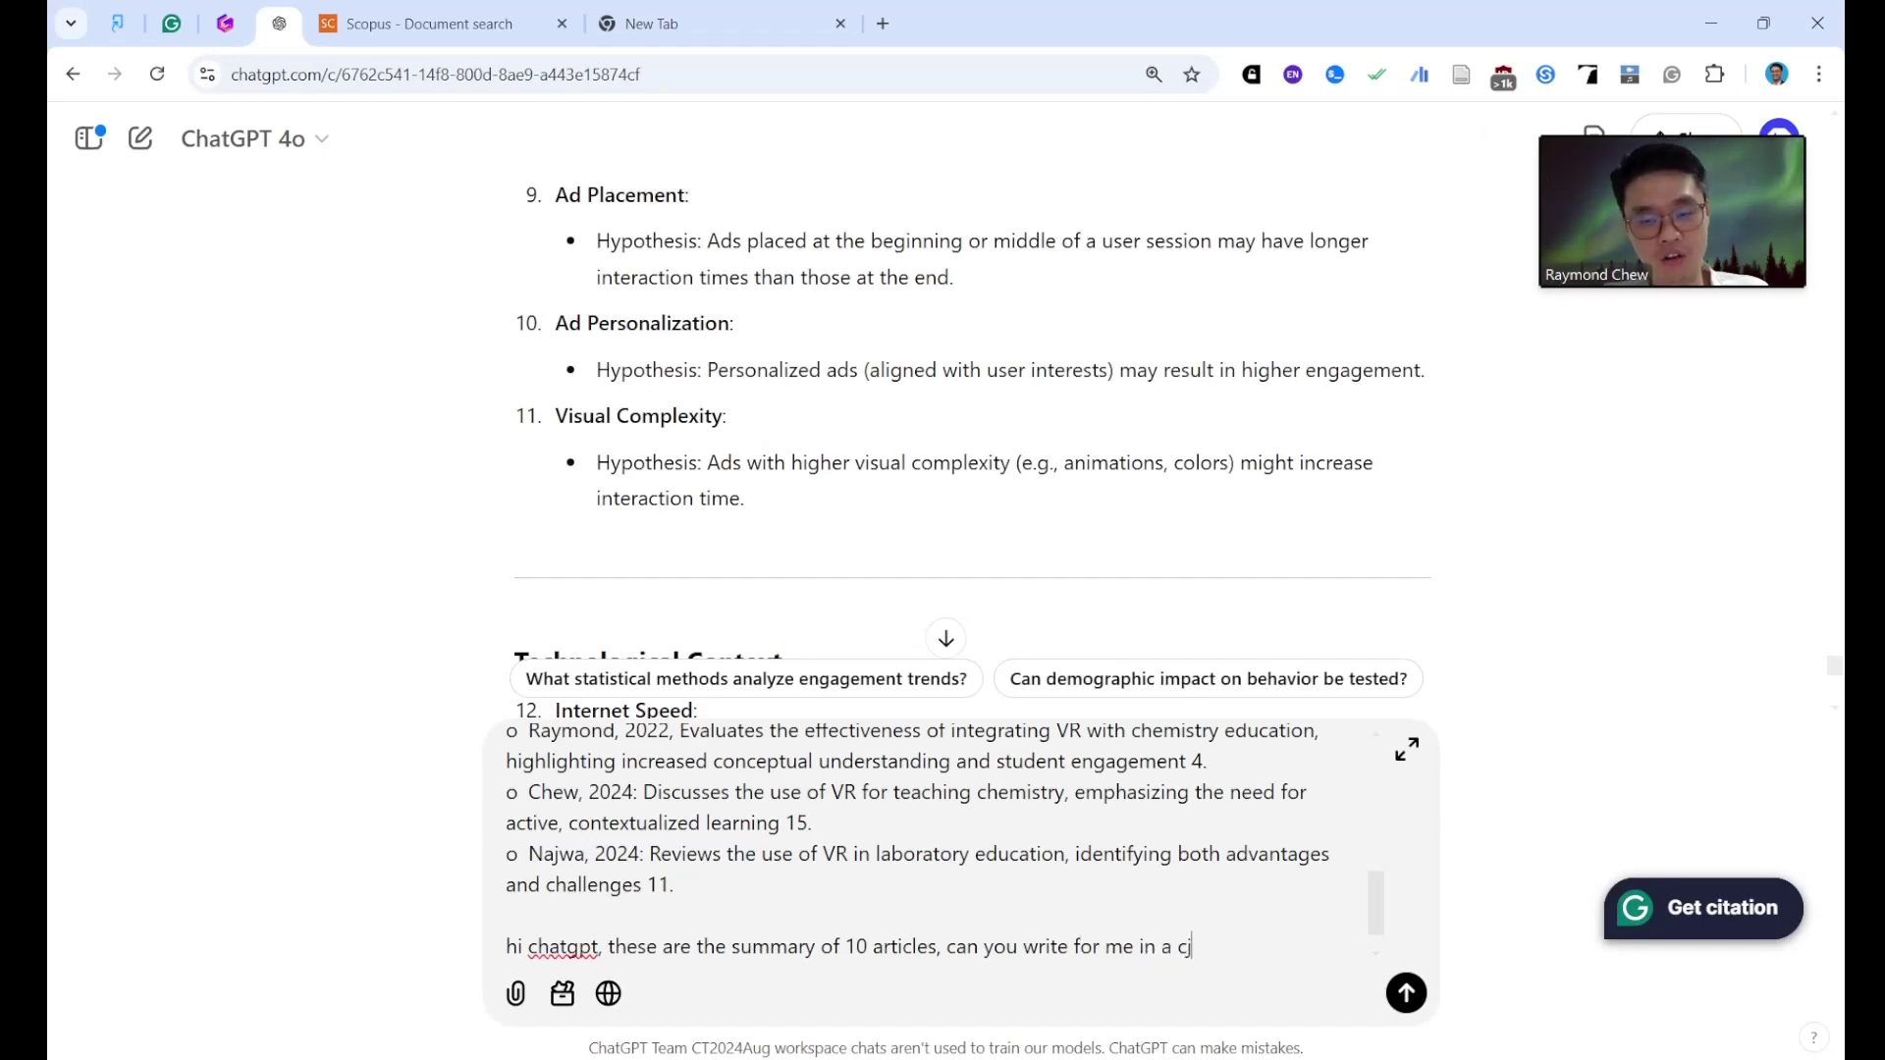
key("BackSpace")
type("hronolog")
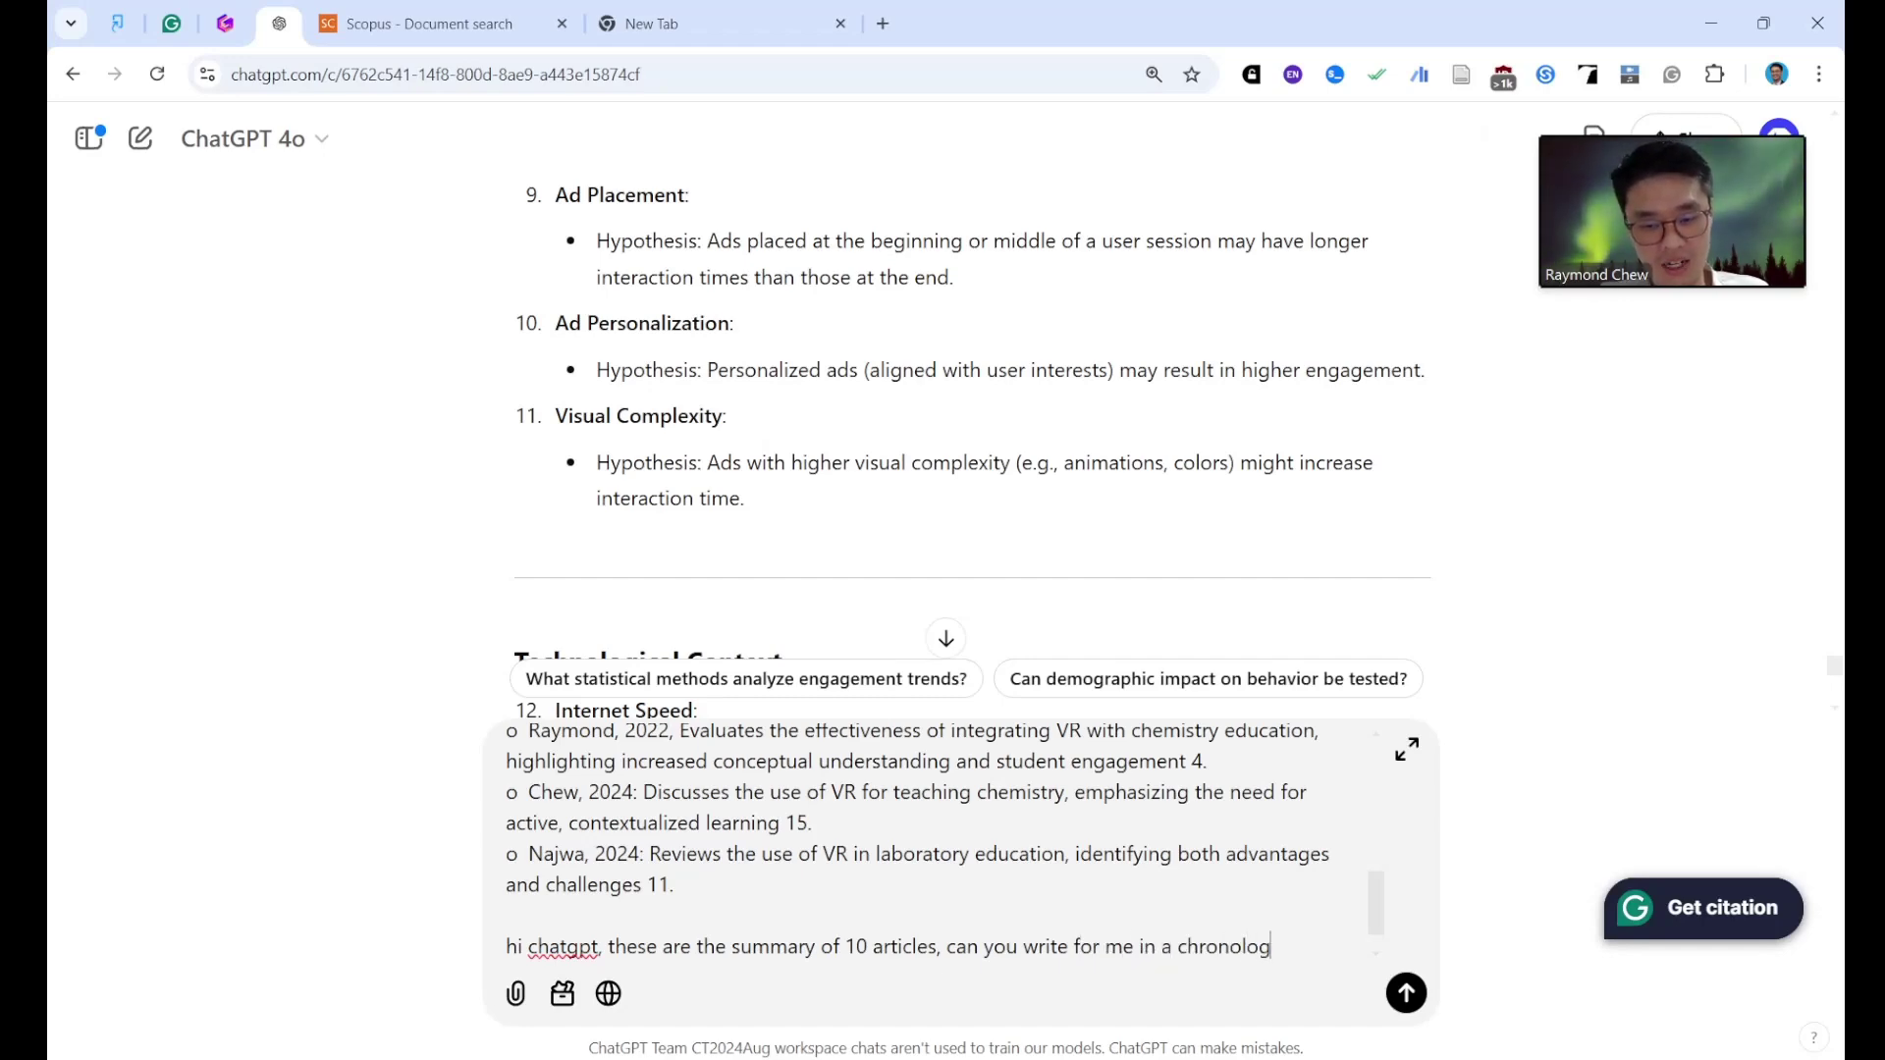
type("ical order.")
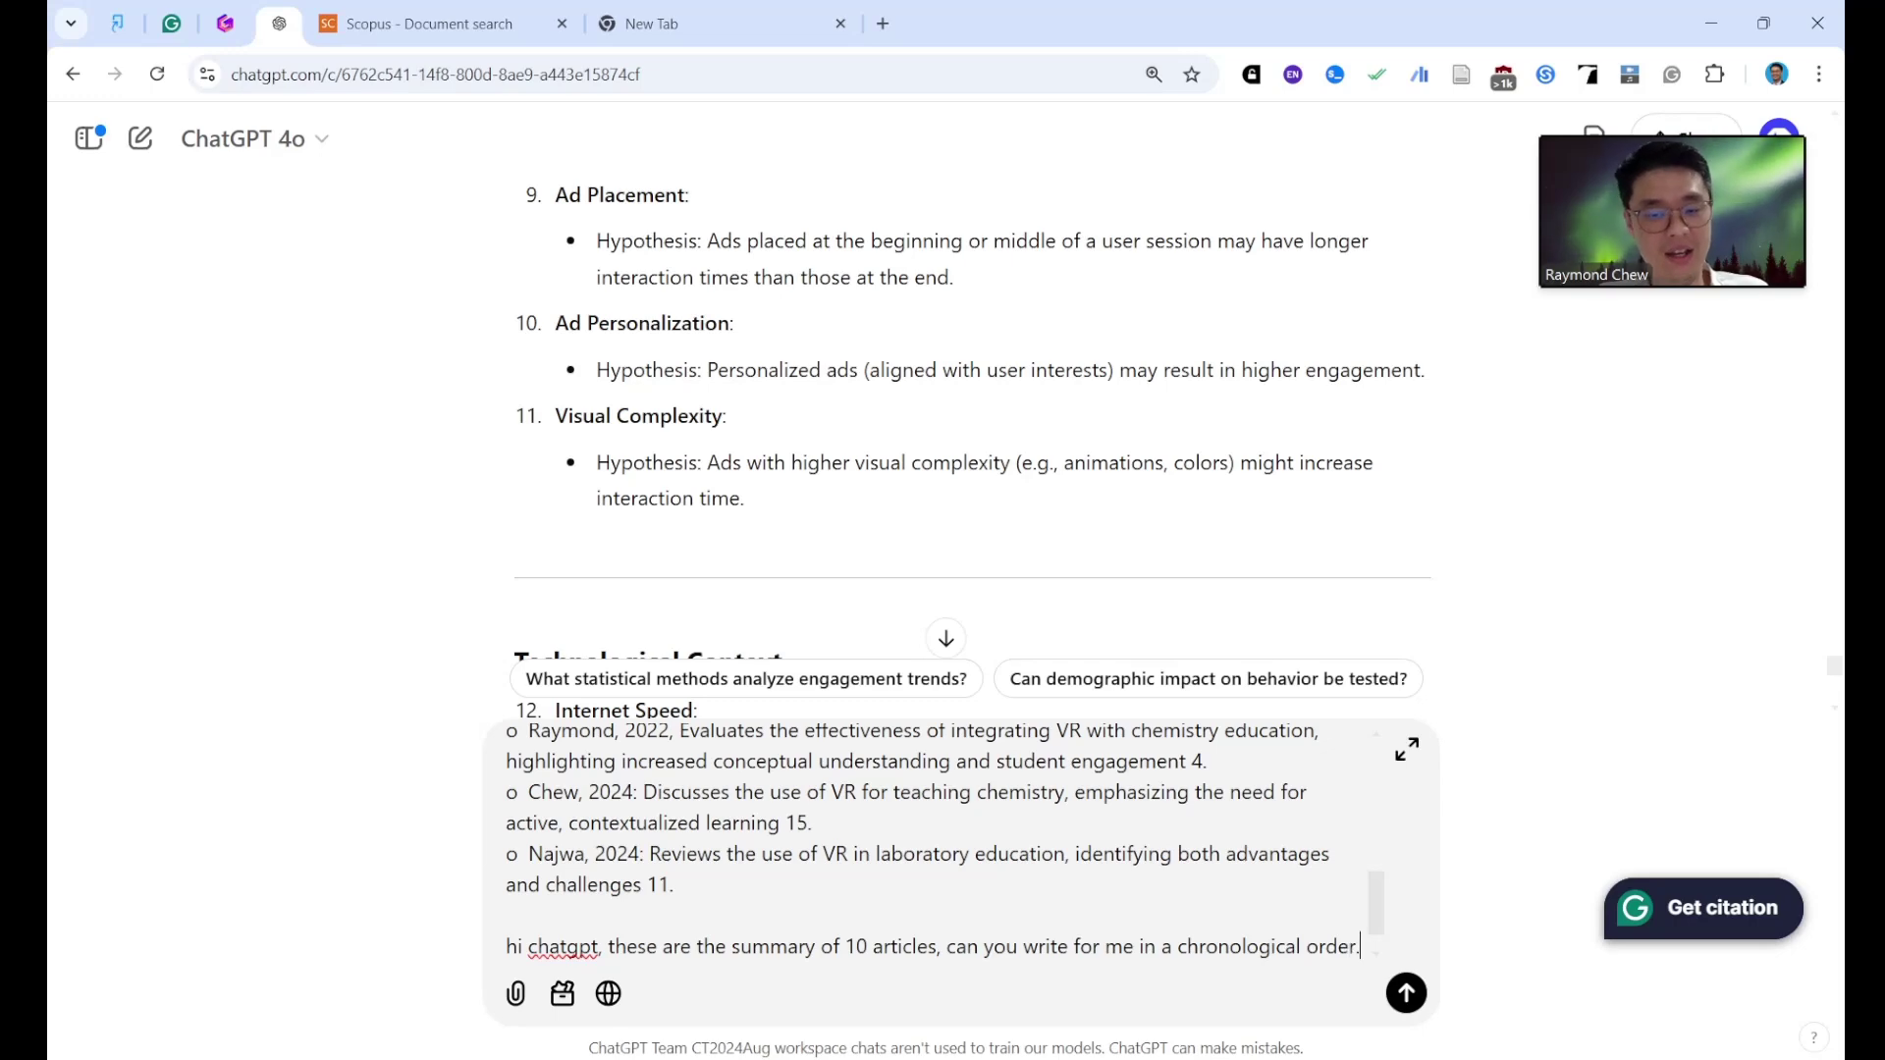
key("ctrl+a")
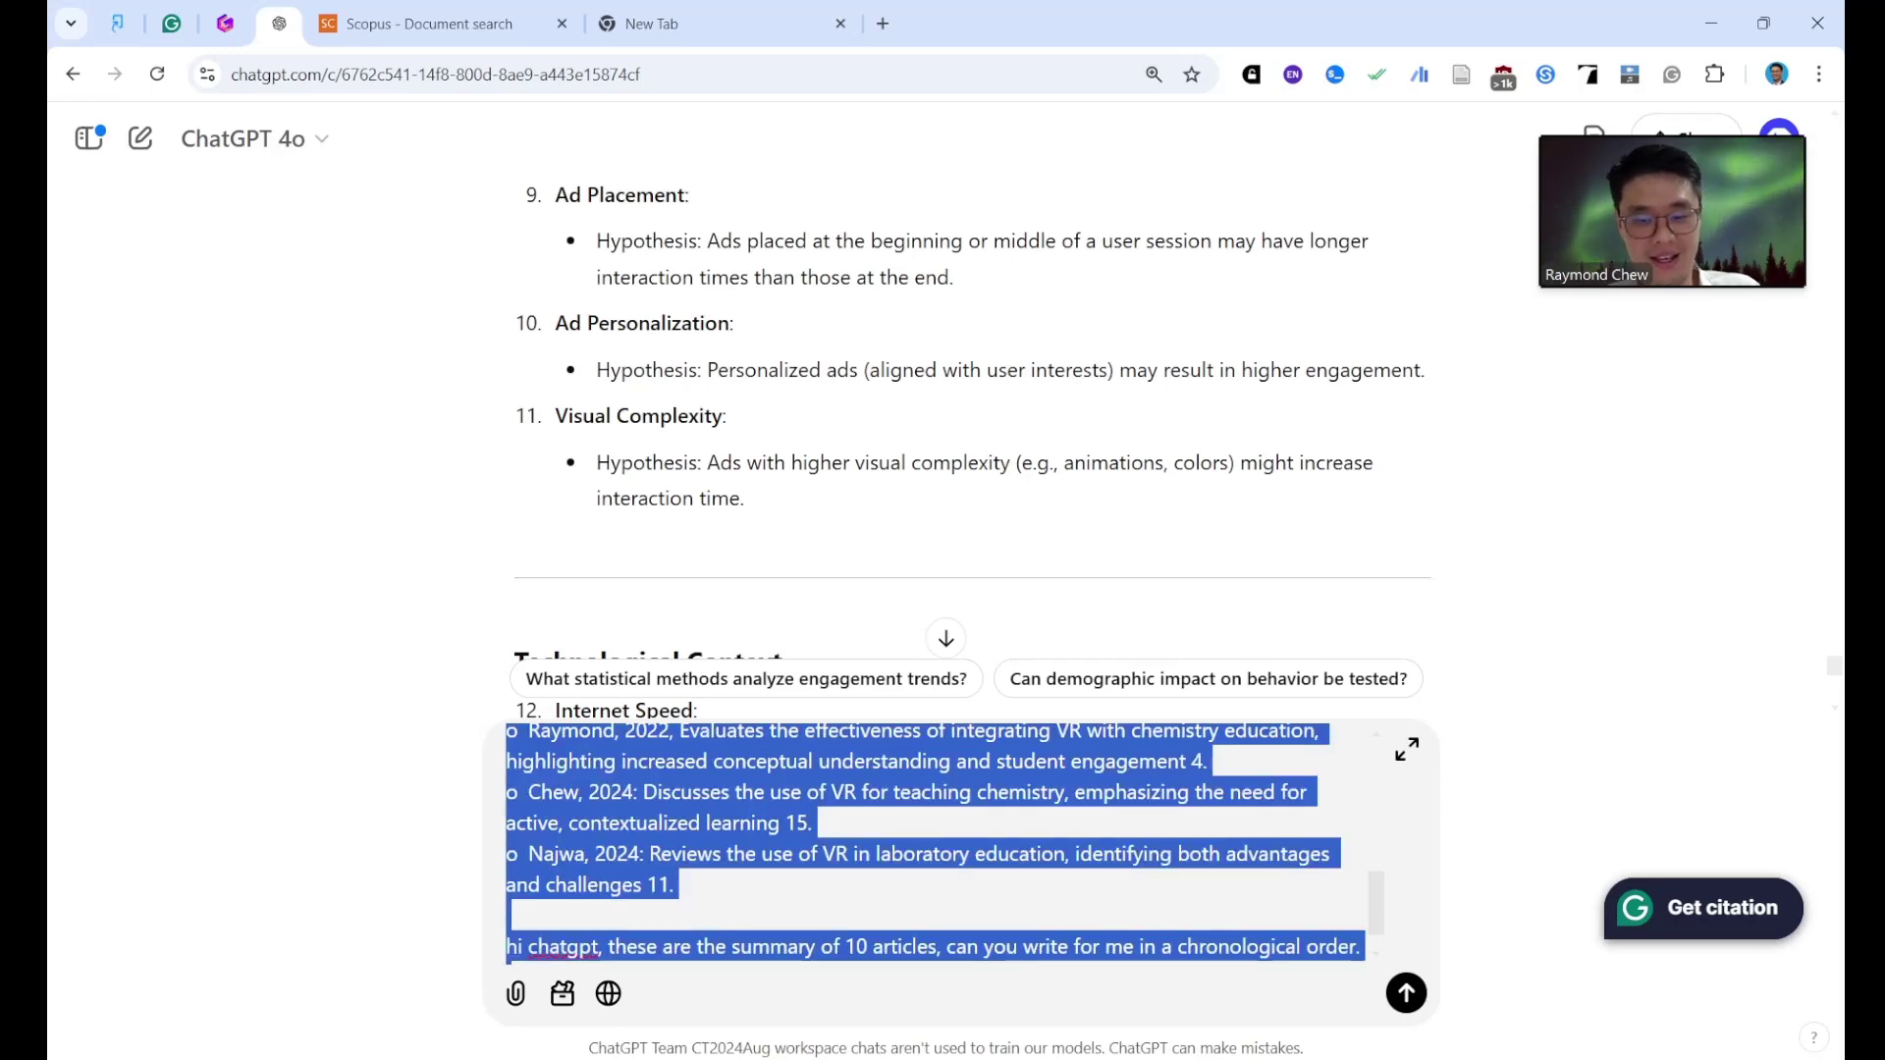
key("Return")
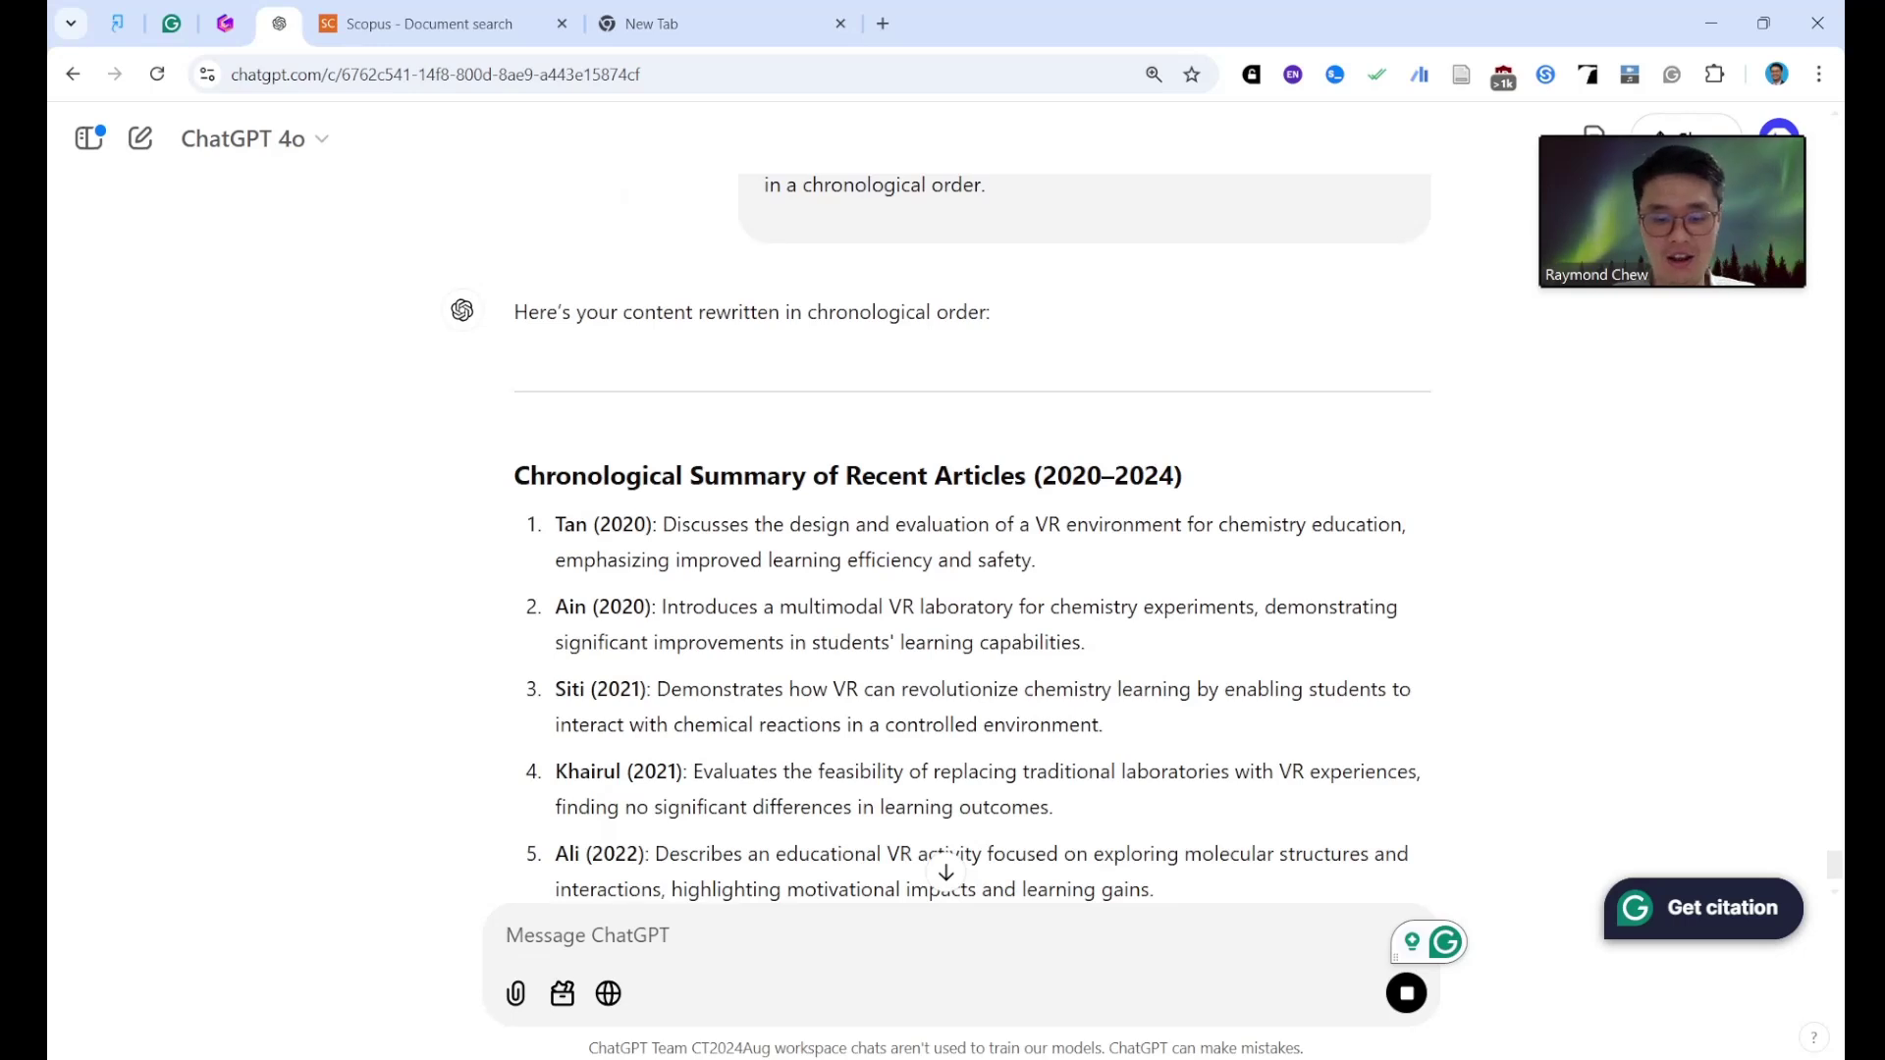
Send the follow-up message "no, i want in article format in 1 paragraph".
type("no, i want y")
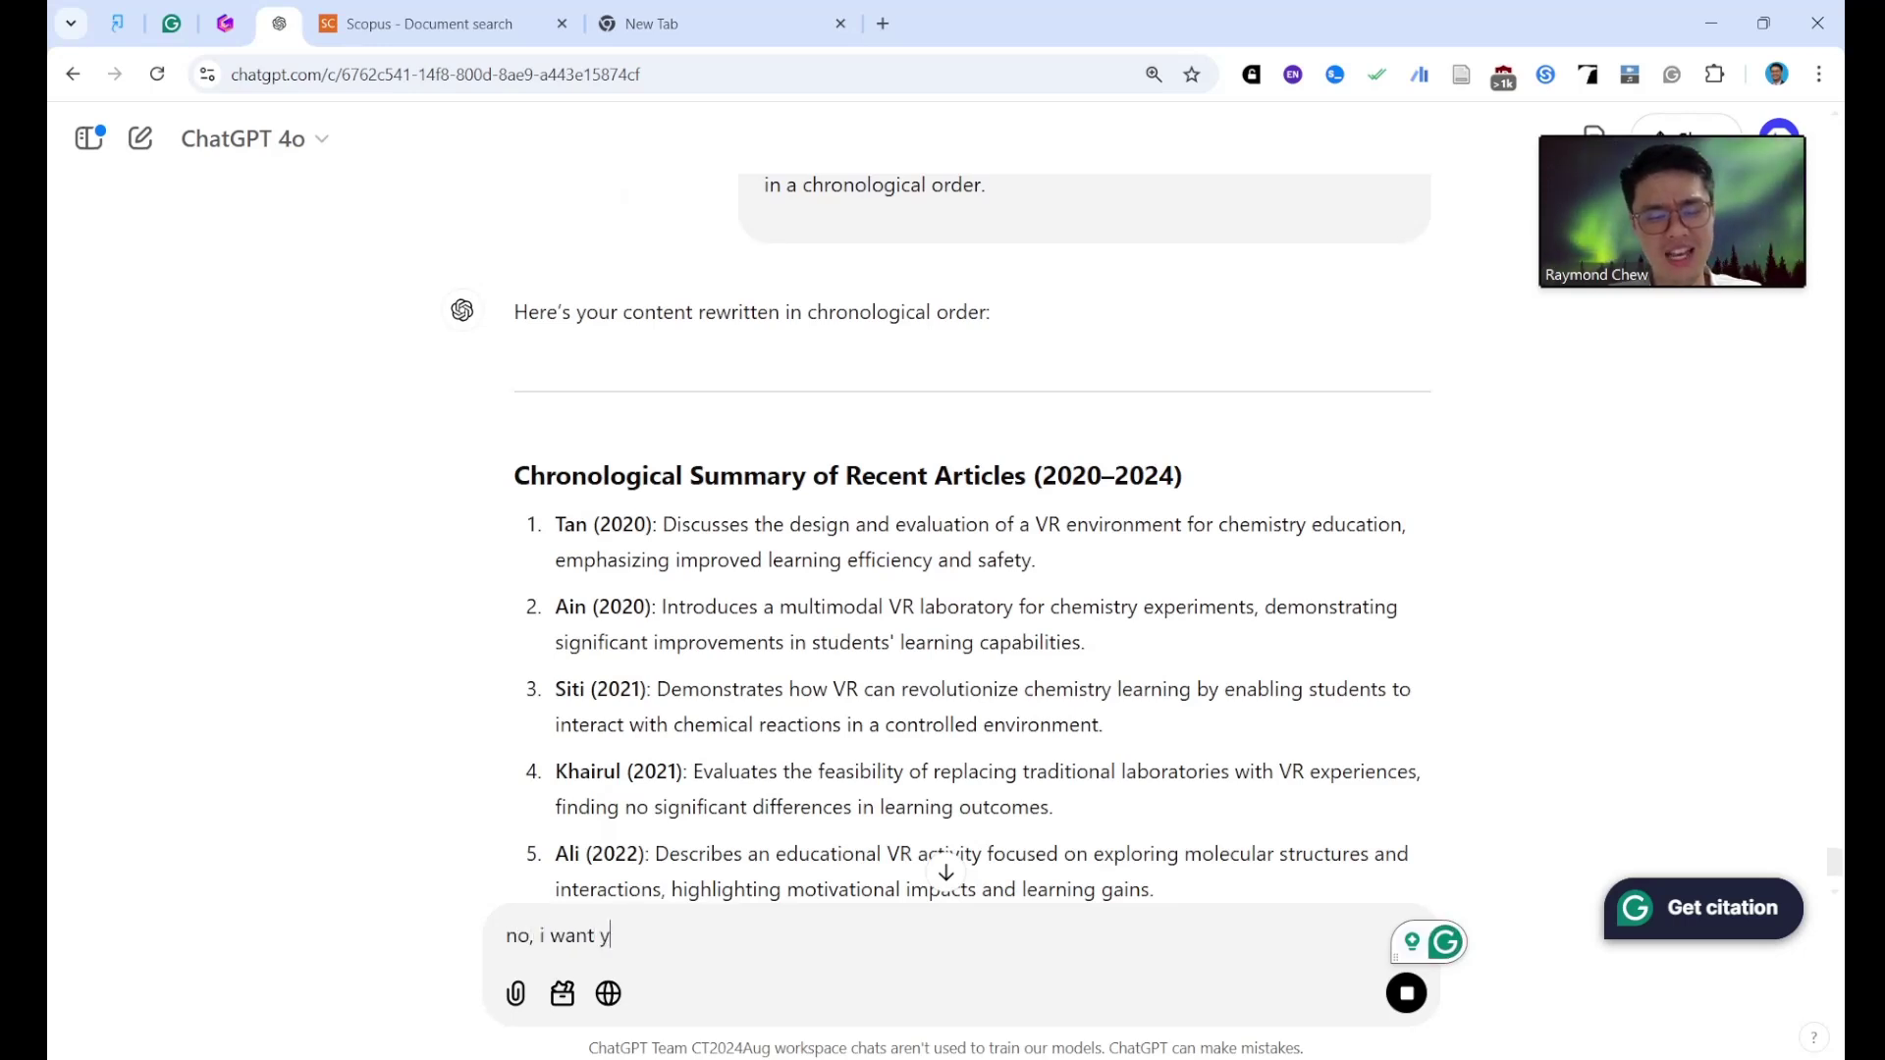
key("BackSpace")
type("in article ")
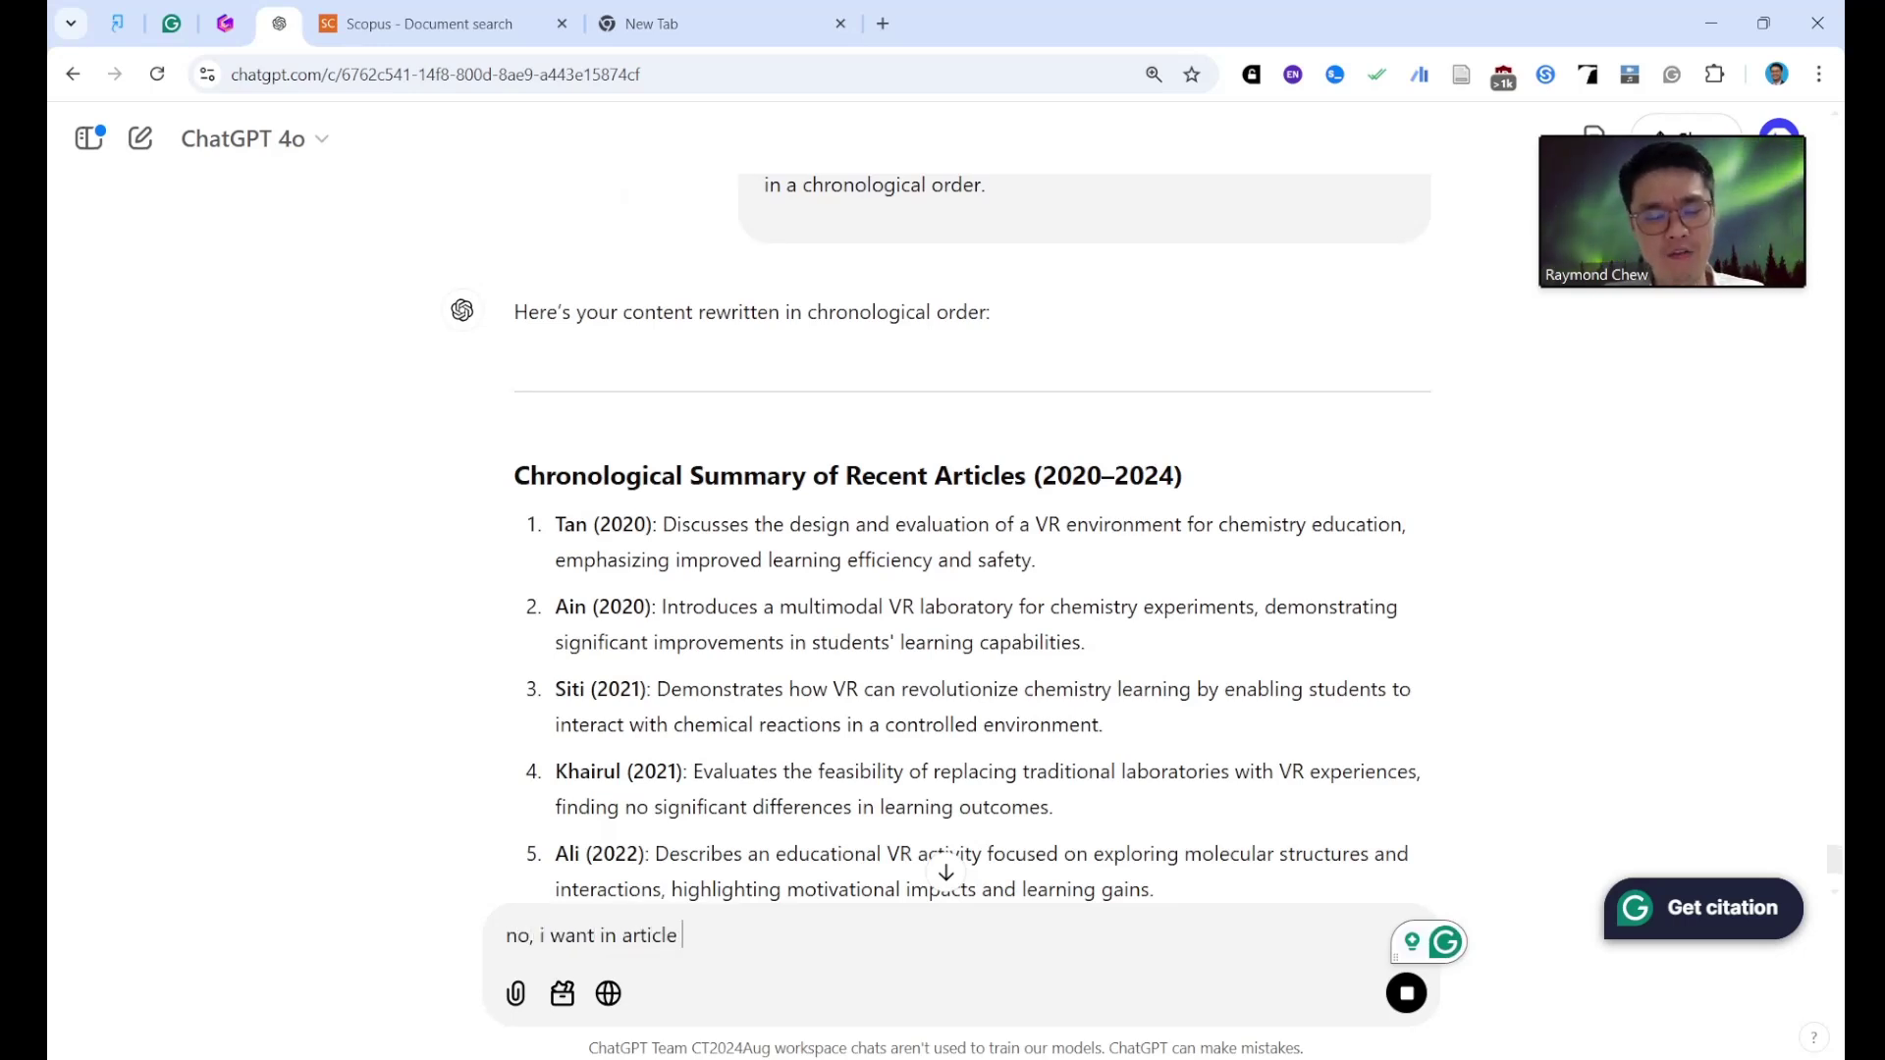
type("format in ")
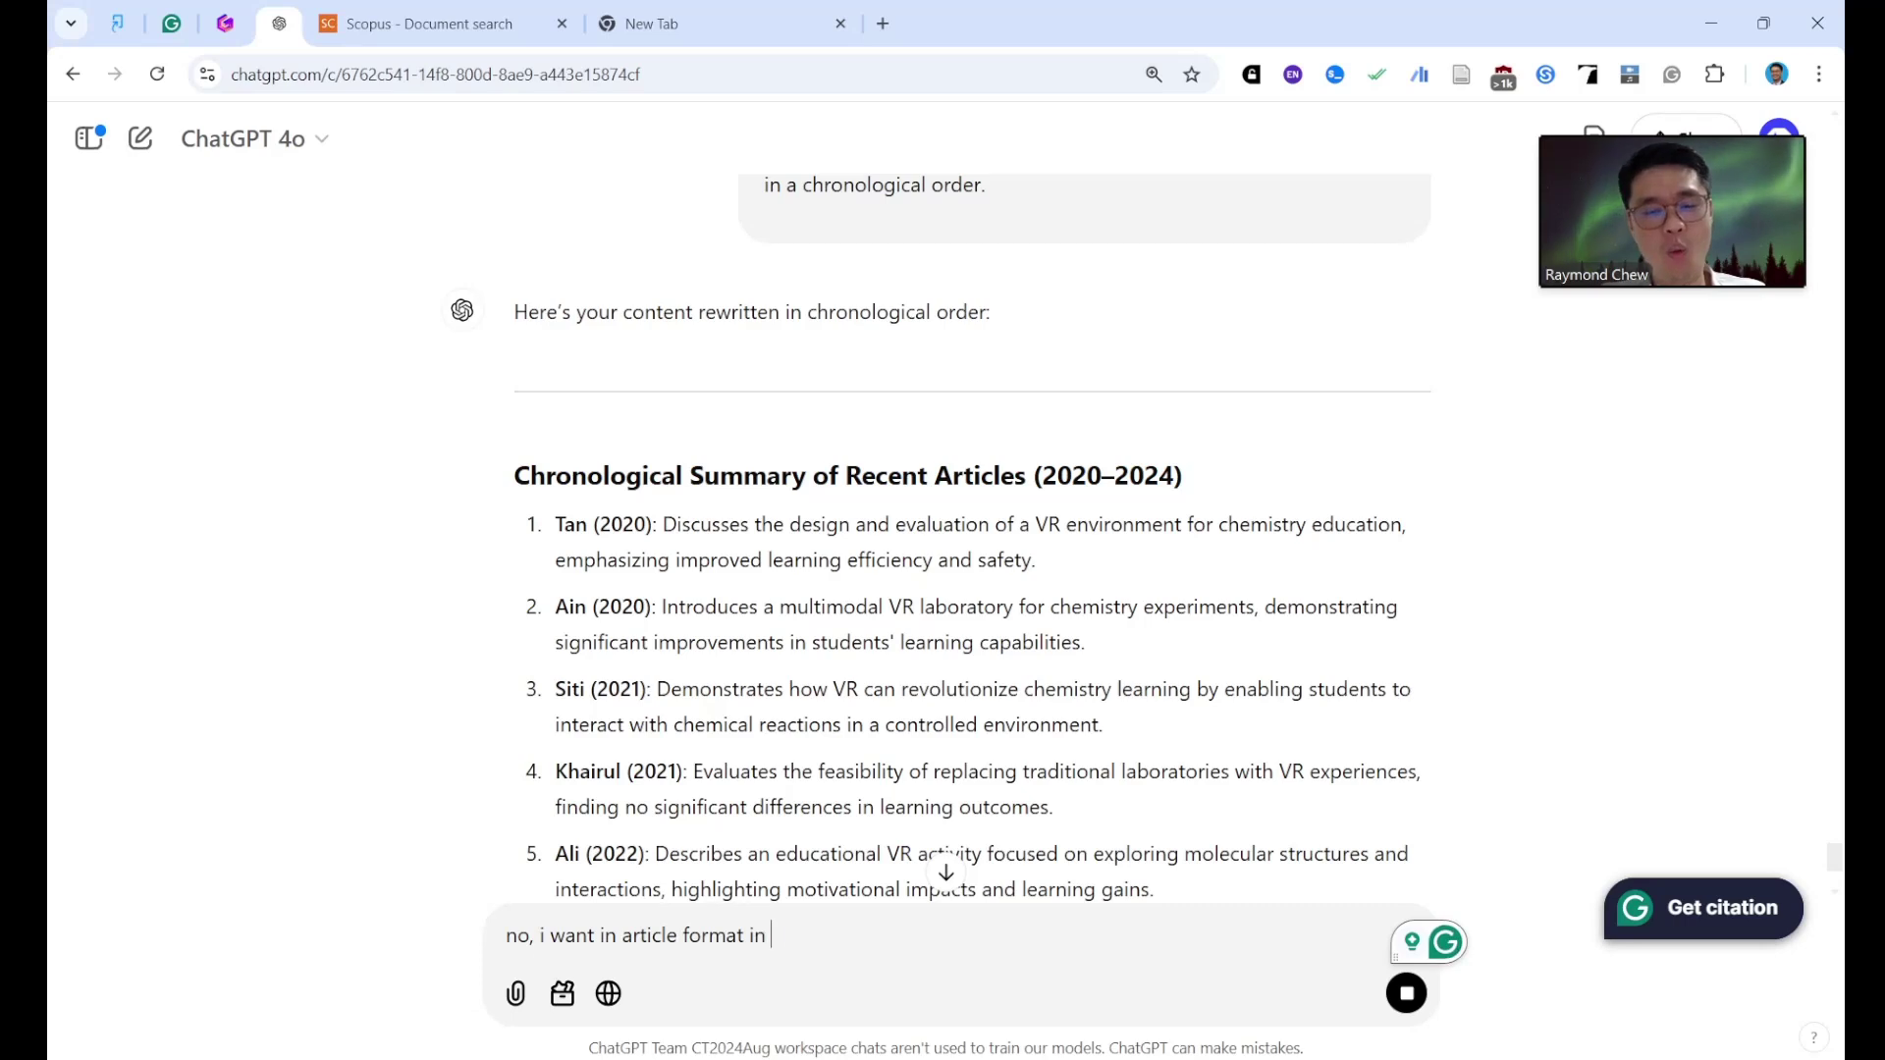
type("1 paraga")
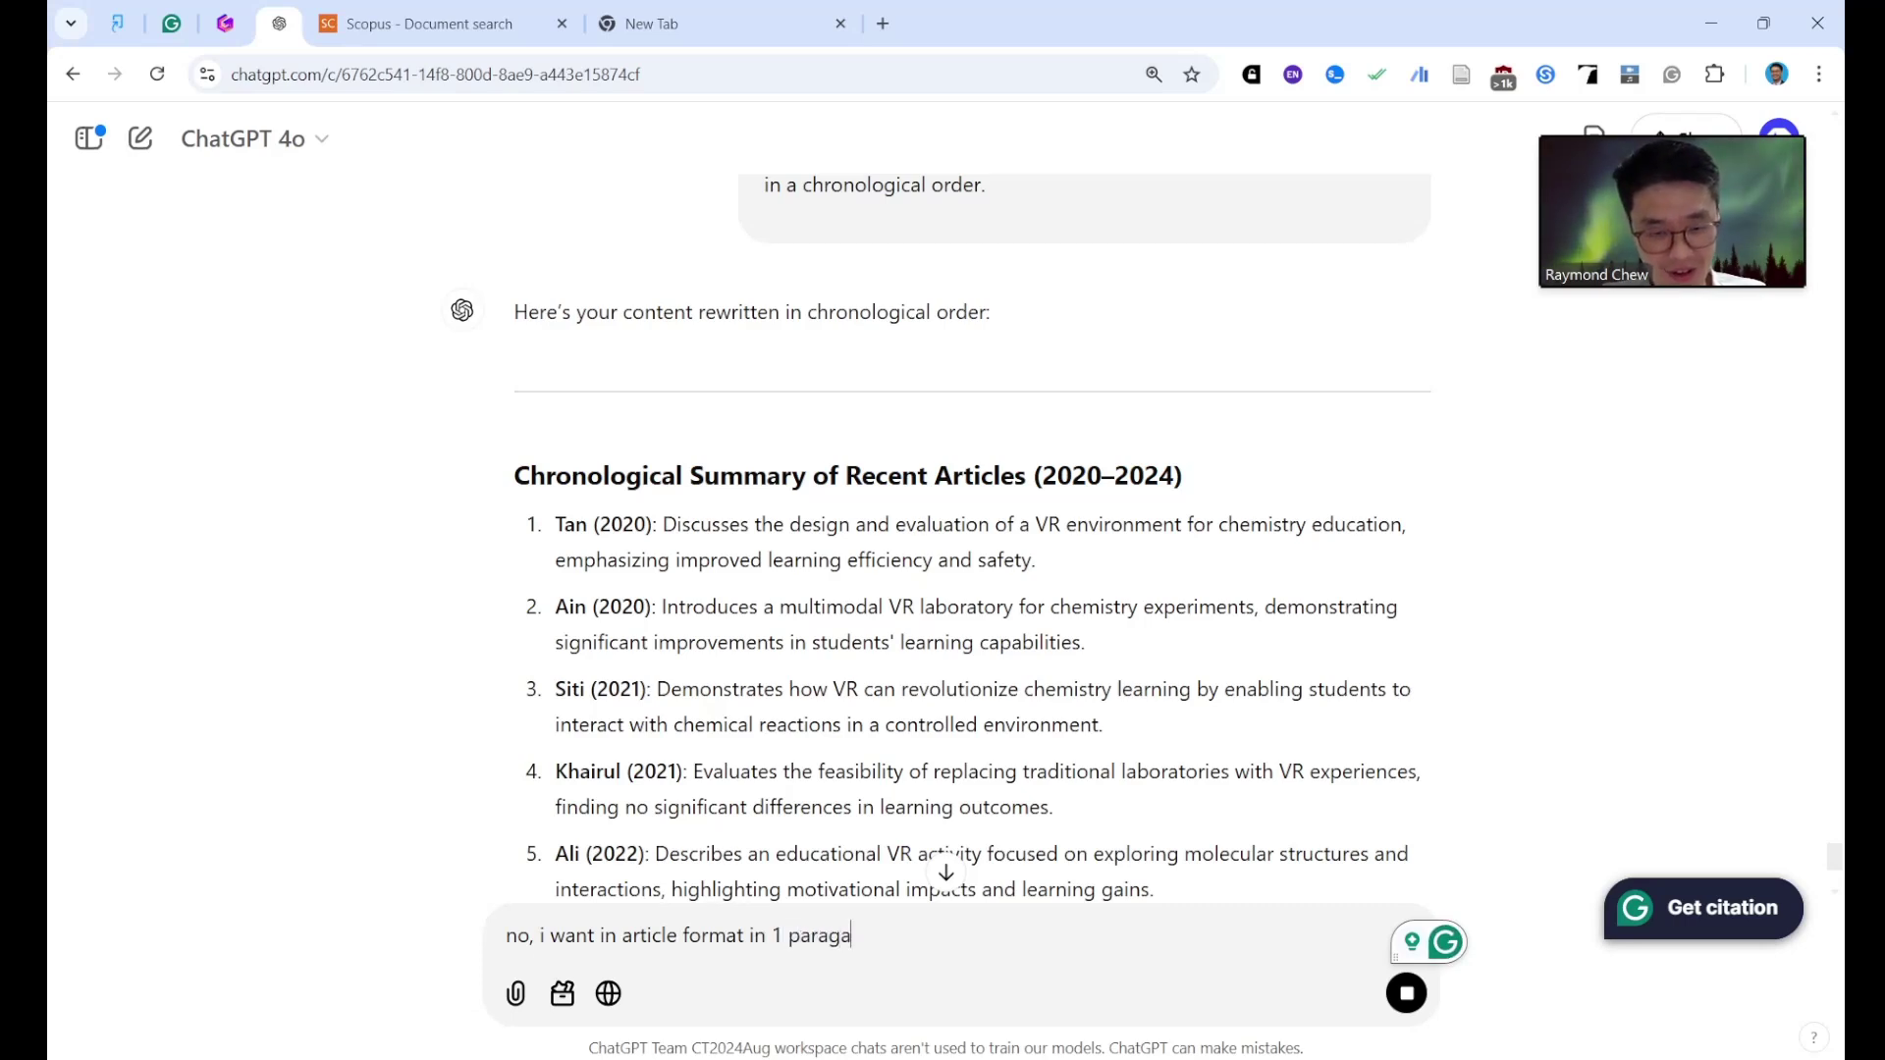
key("BackSpace")
type("raph")
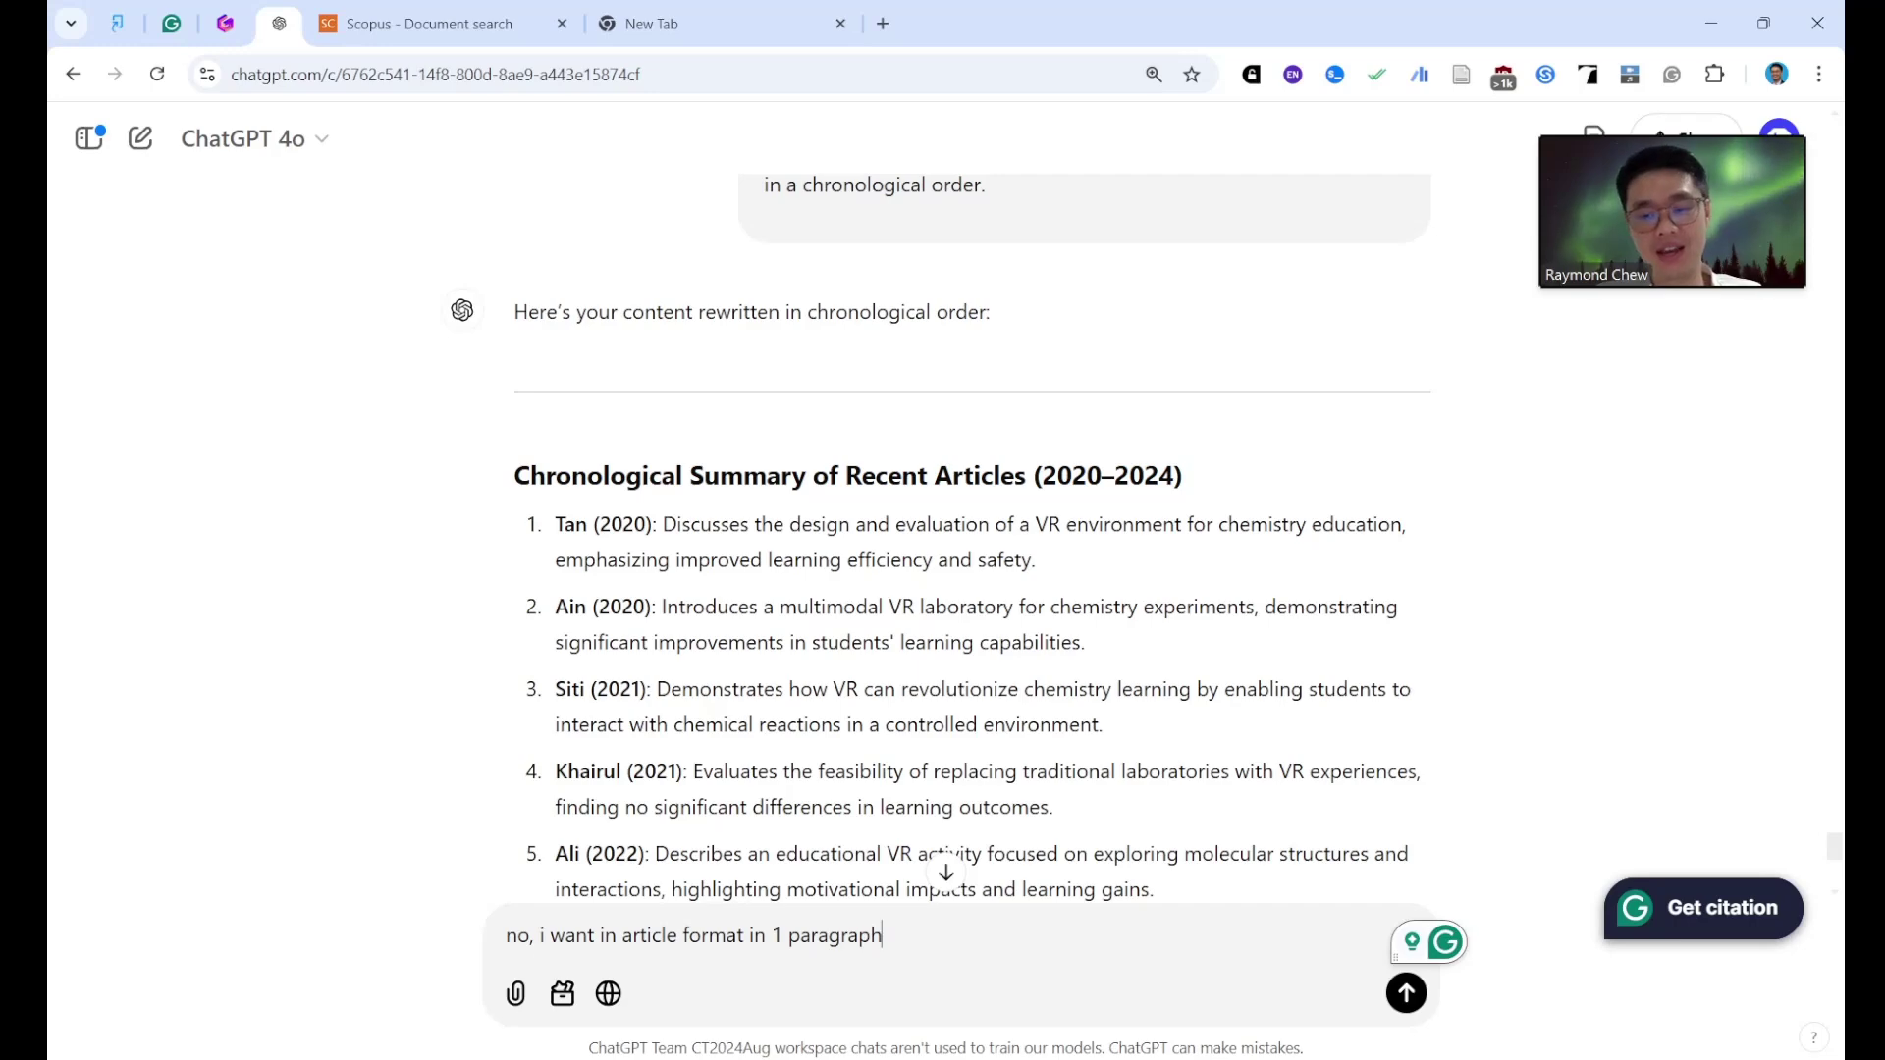
key("Return")
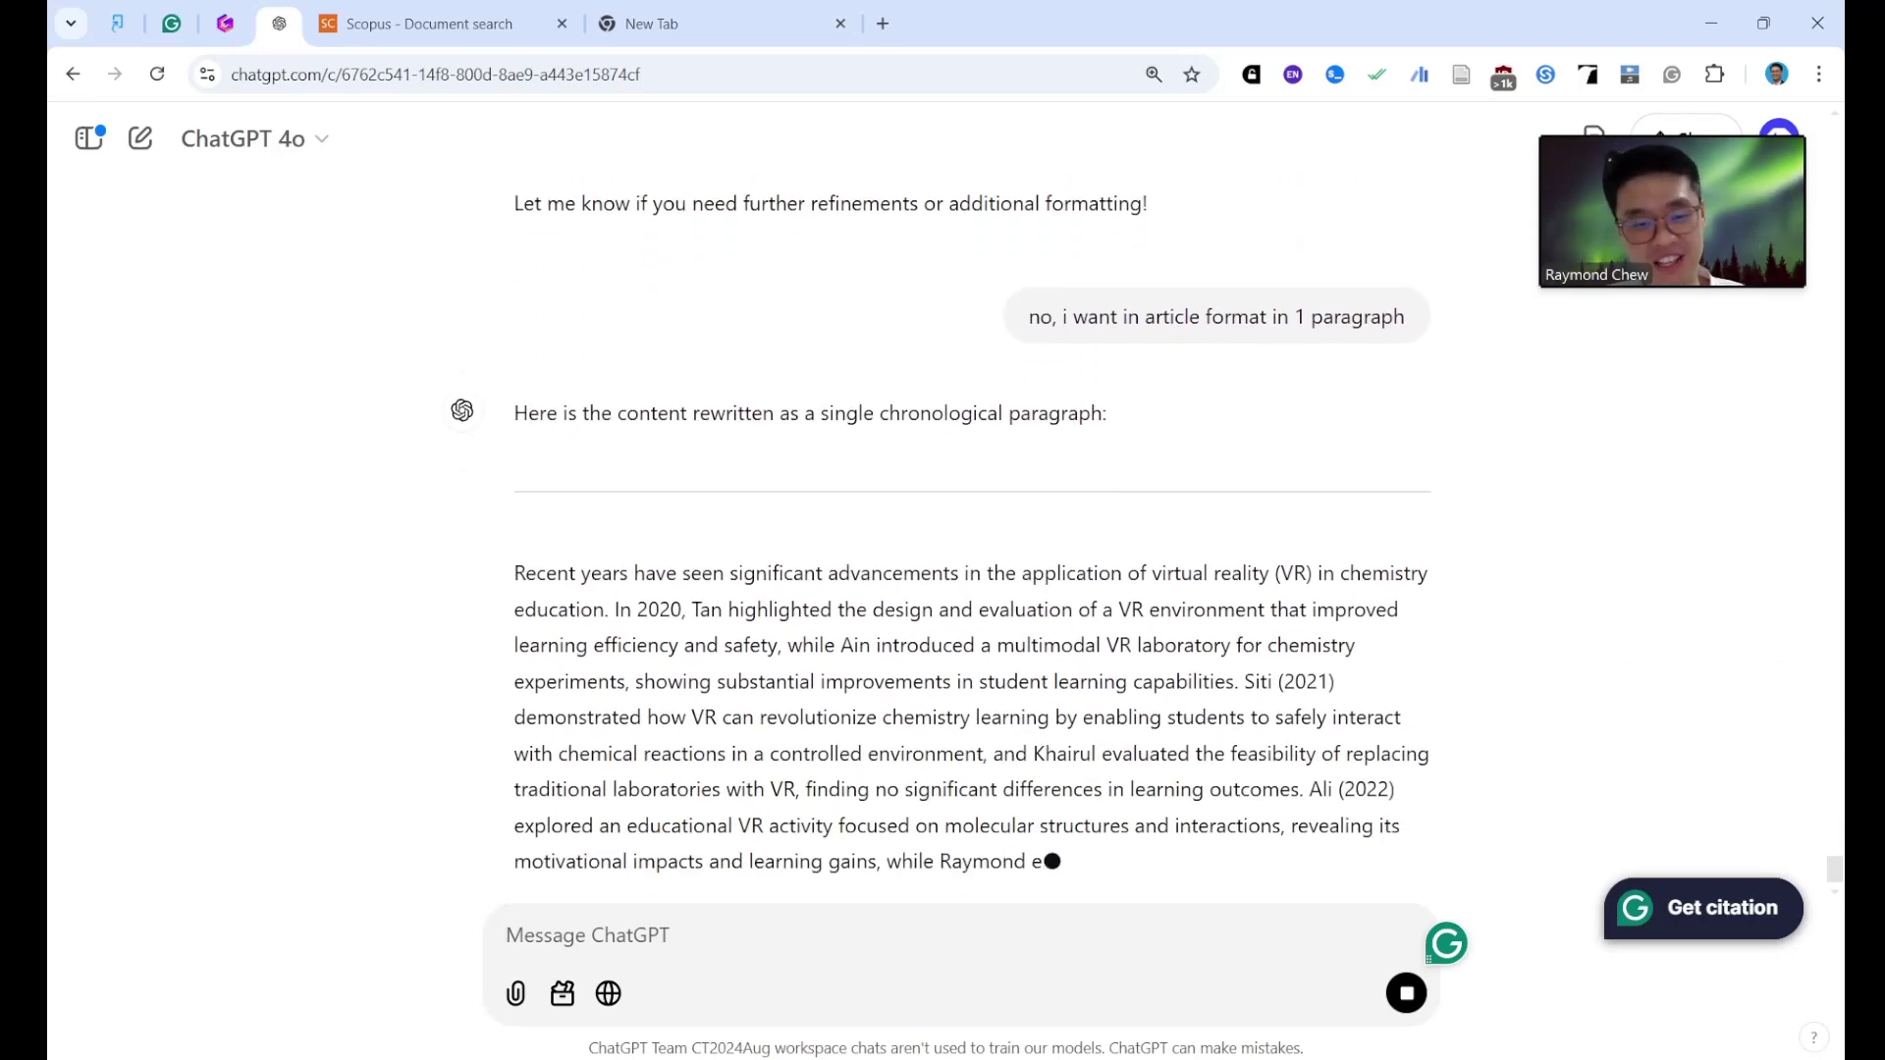
Enlarge the page to 150% and read through the rewritten single-paragraph article summary.
key("ctrl+plus")
key("ctrl+plus")
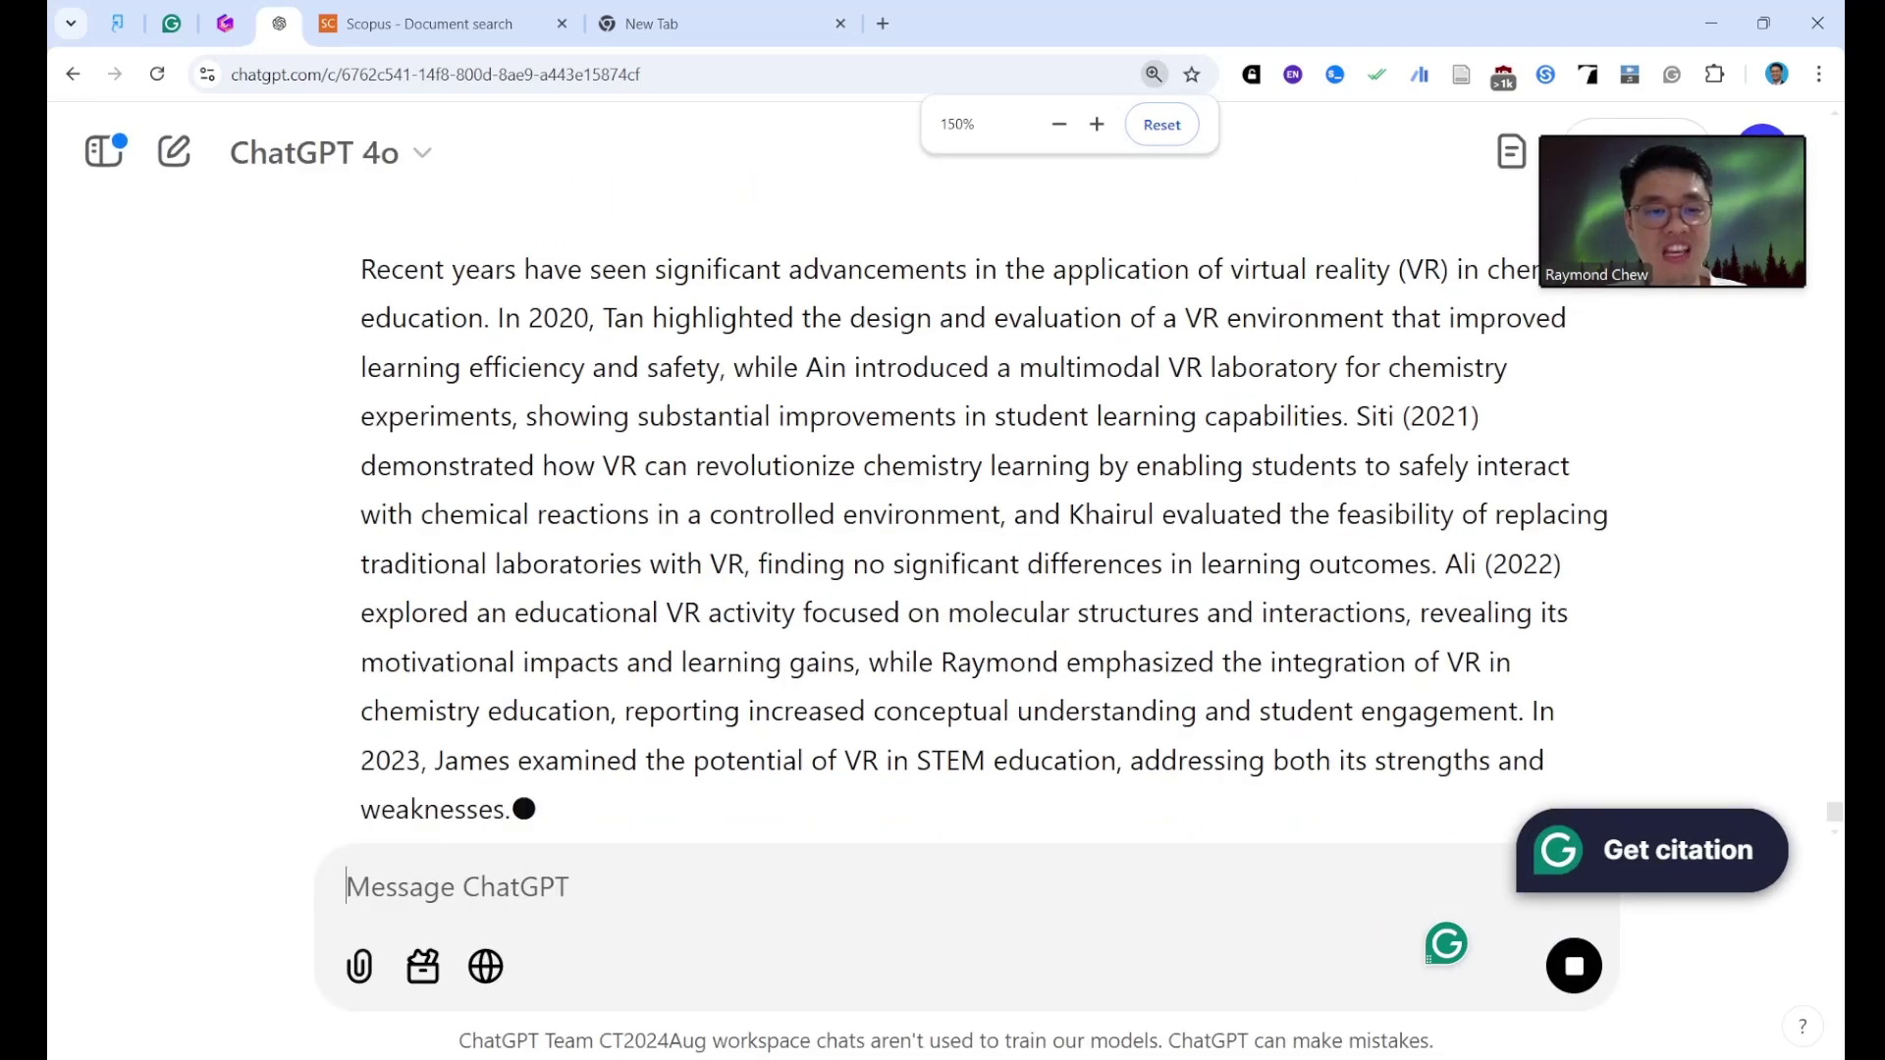
scroll(943, 491, "up", 3)
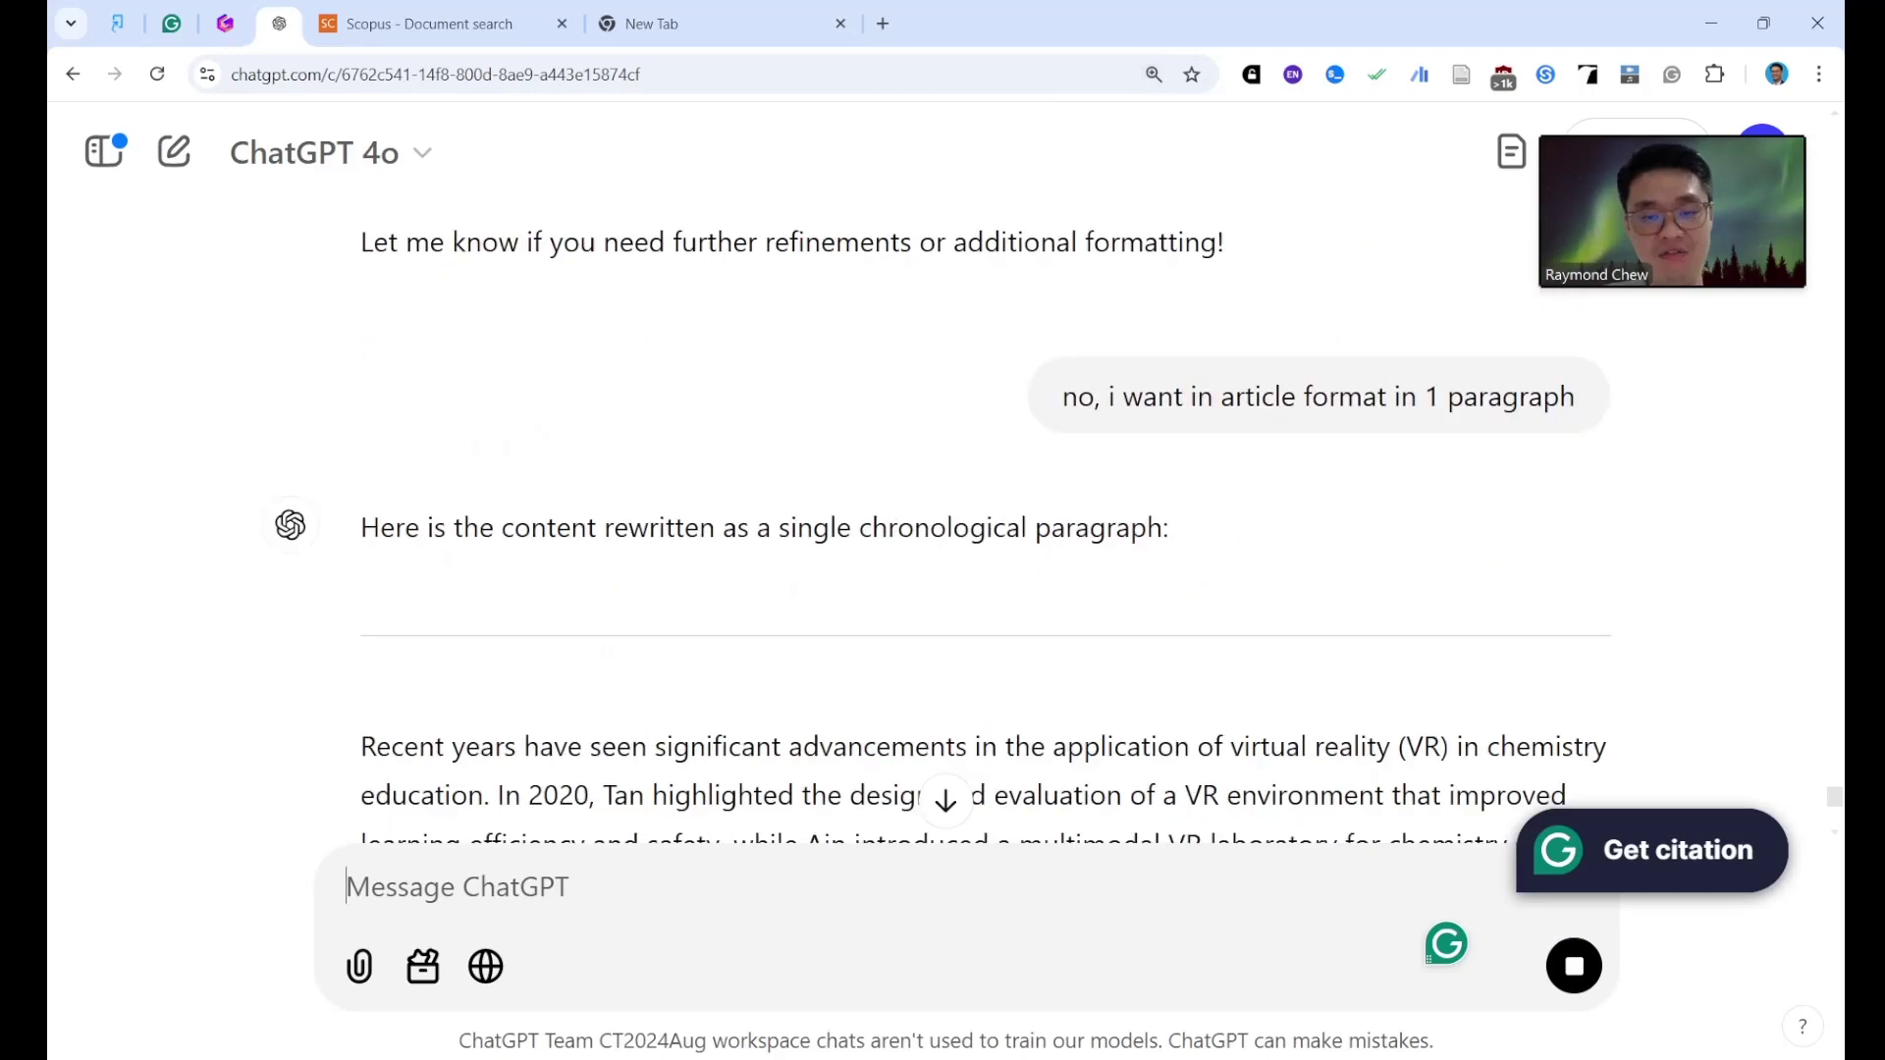
scroll(942, 490, "down", 4)
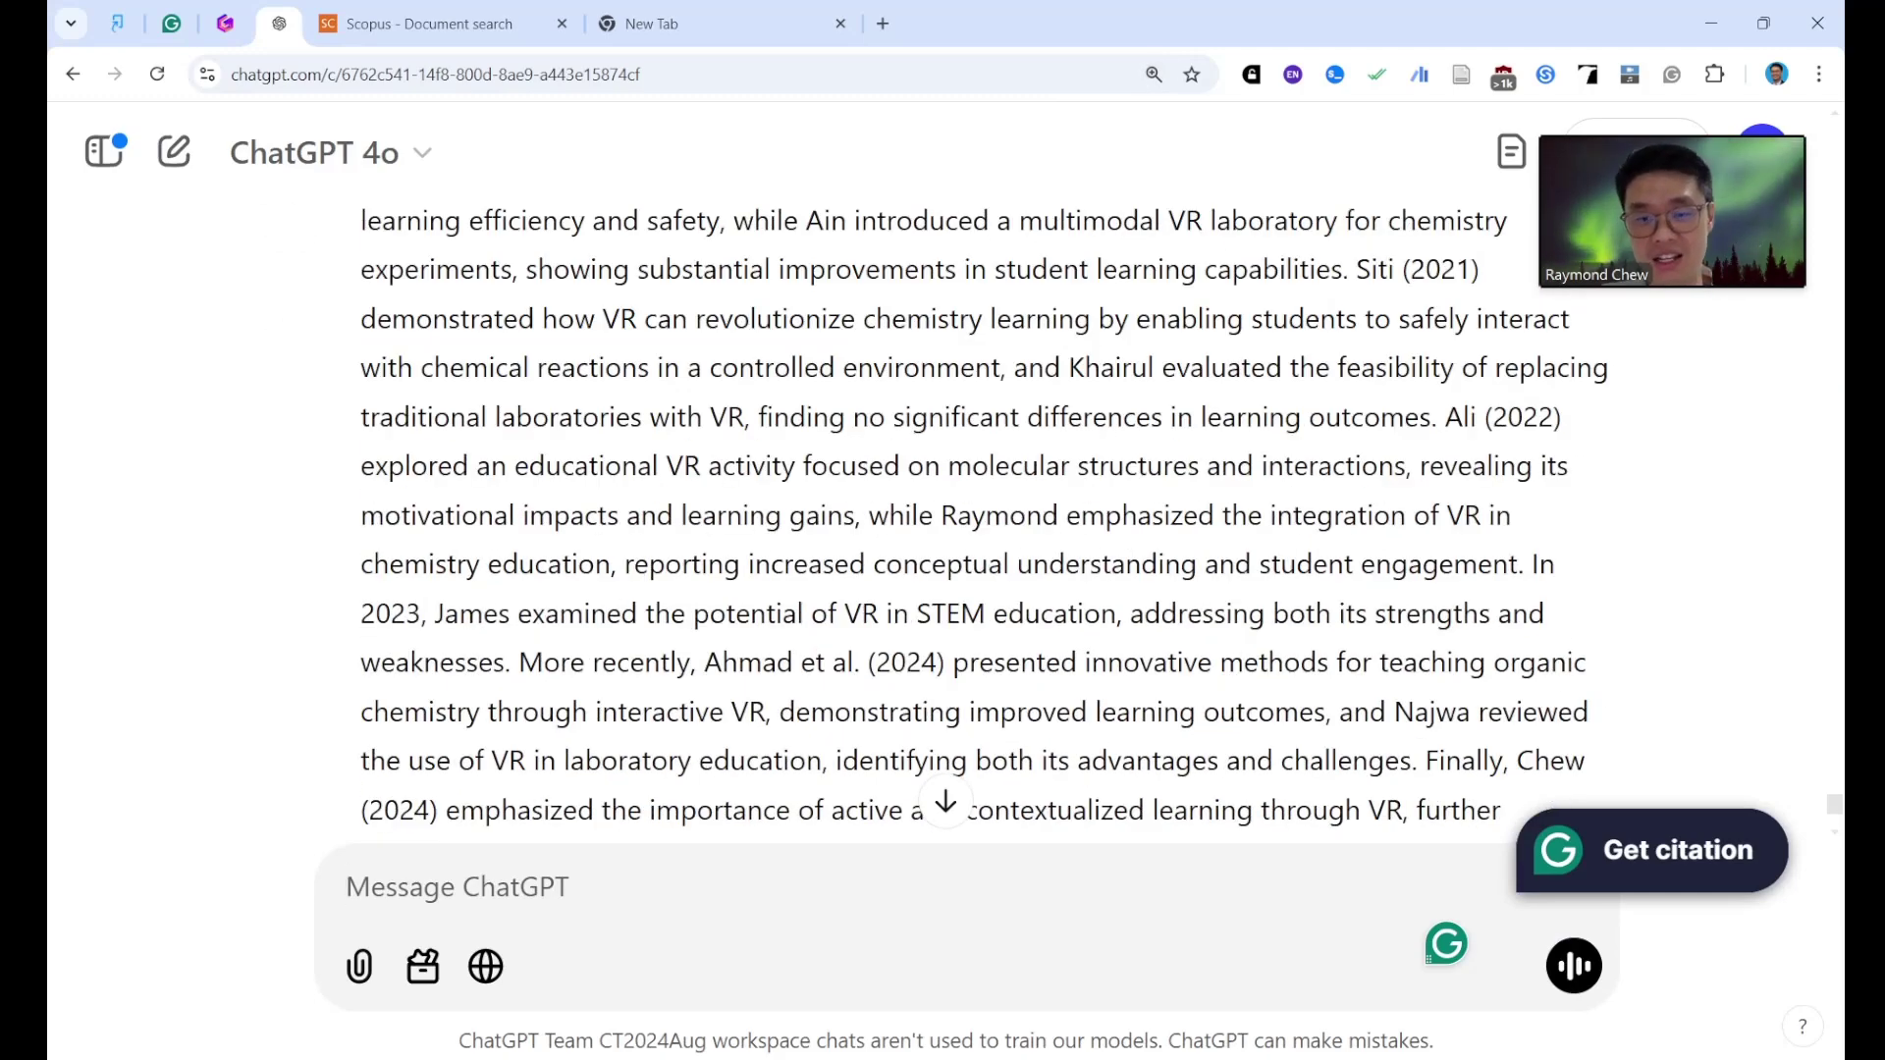
scroll(942, 491, "up", 3)
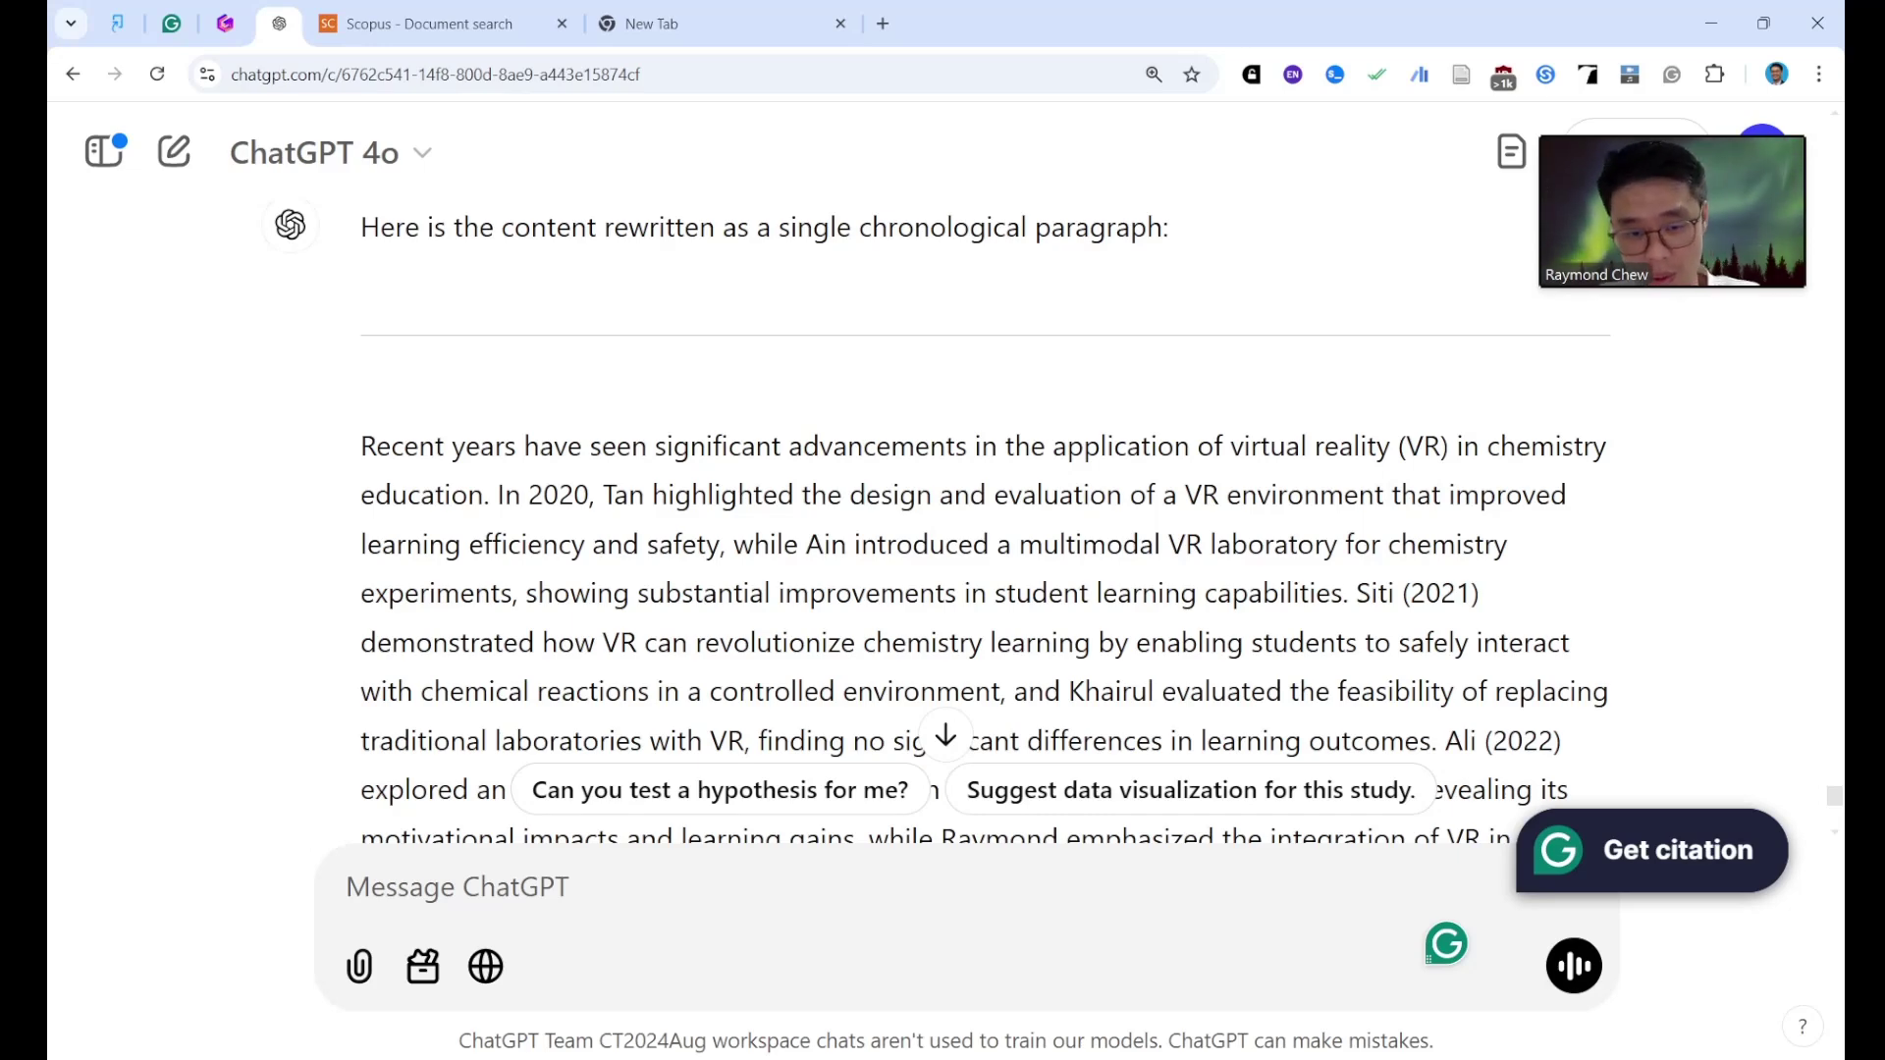
Begin a follow-up message with "i dont like this, now i want you to synthesize it again,".
type("so")
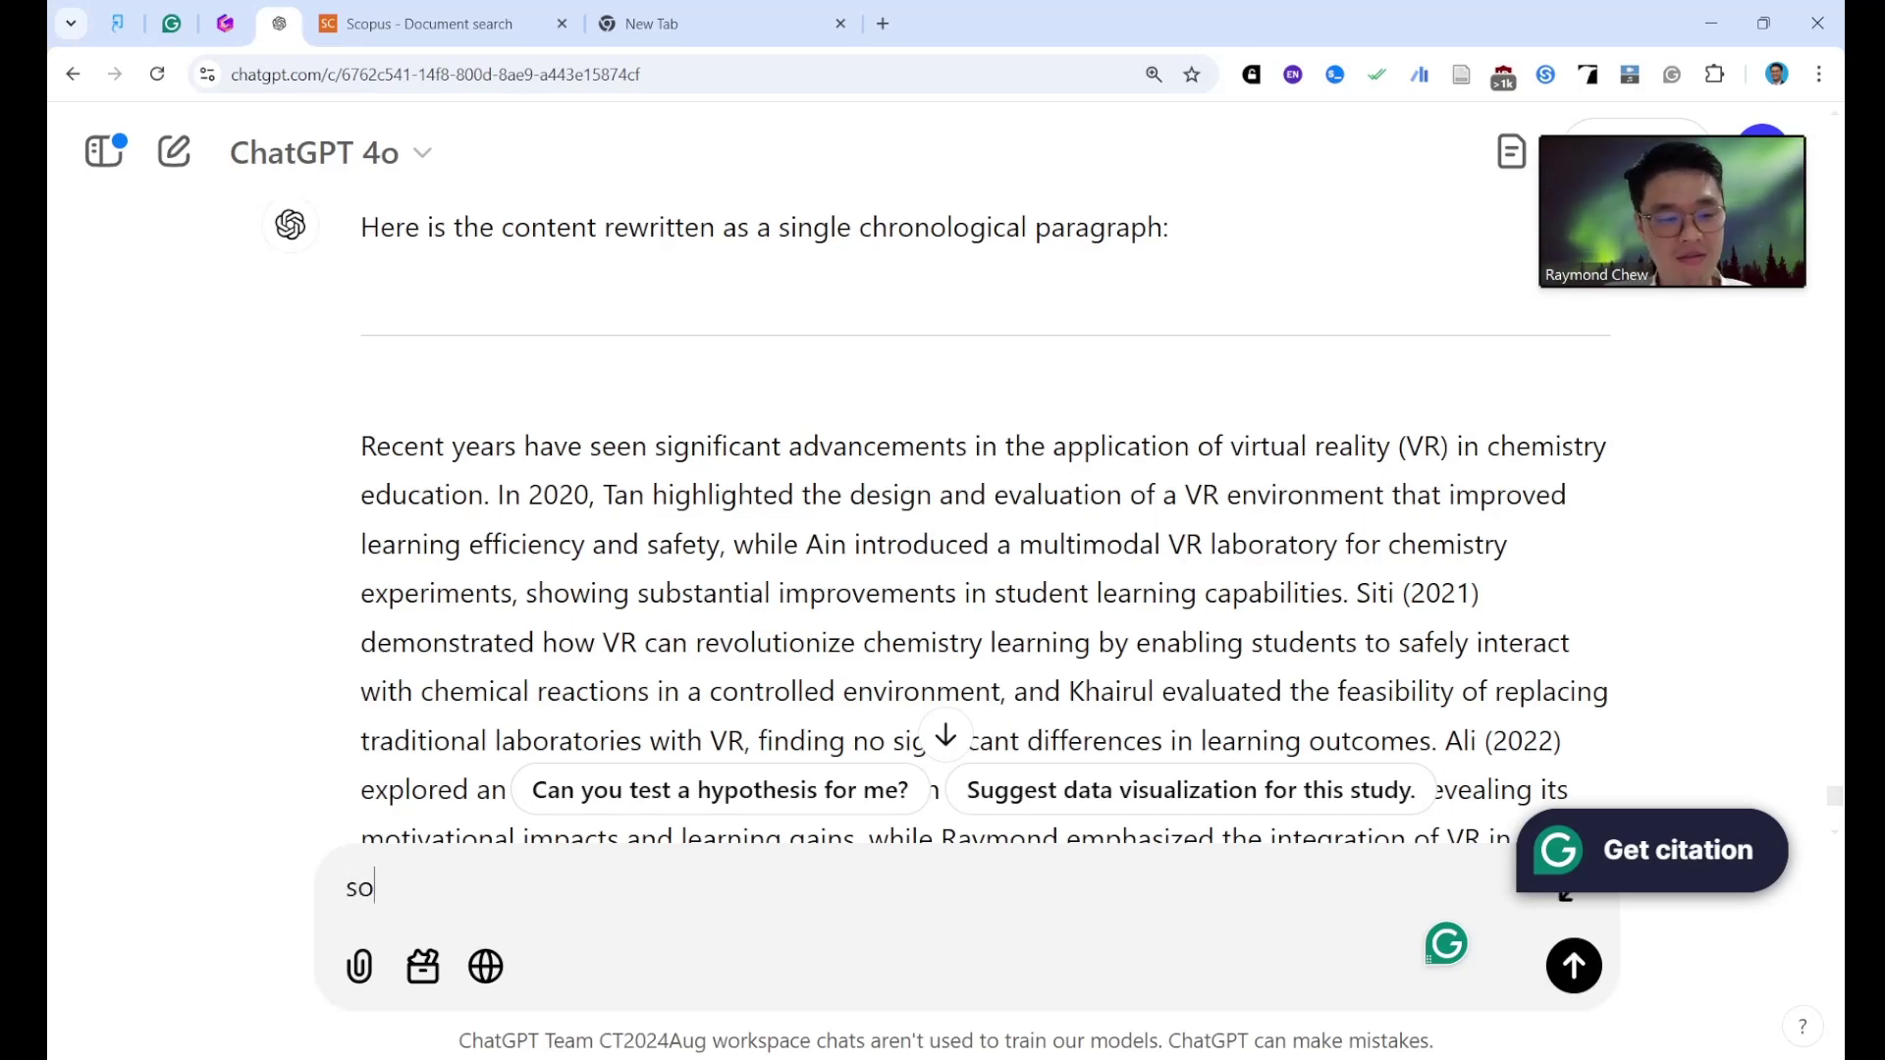
key("BackSpace")
key("BackSpace")
type("i dont lik")
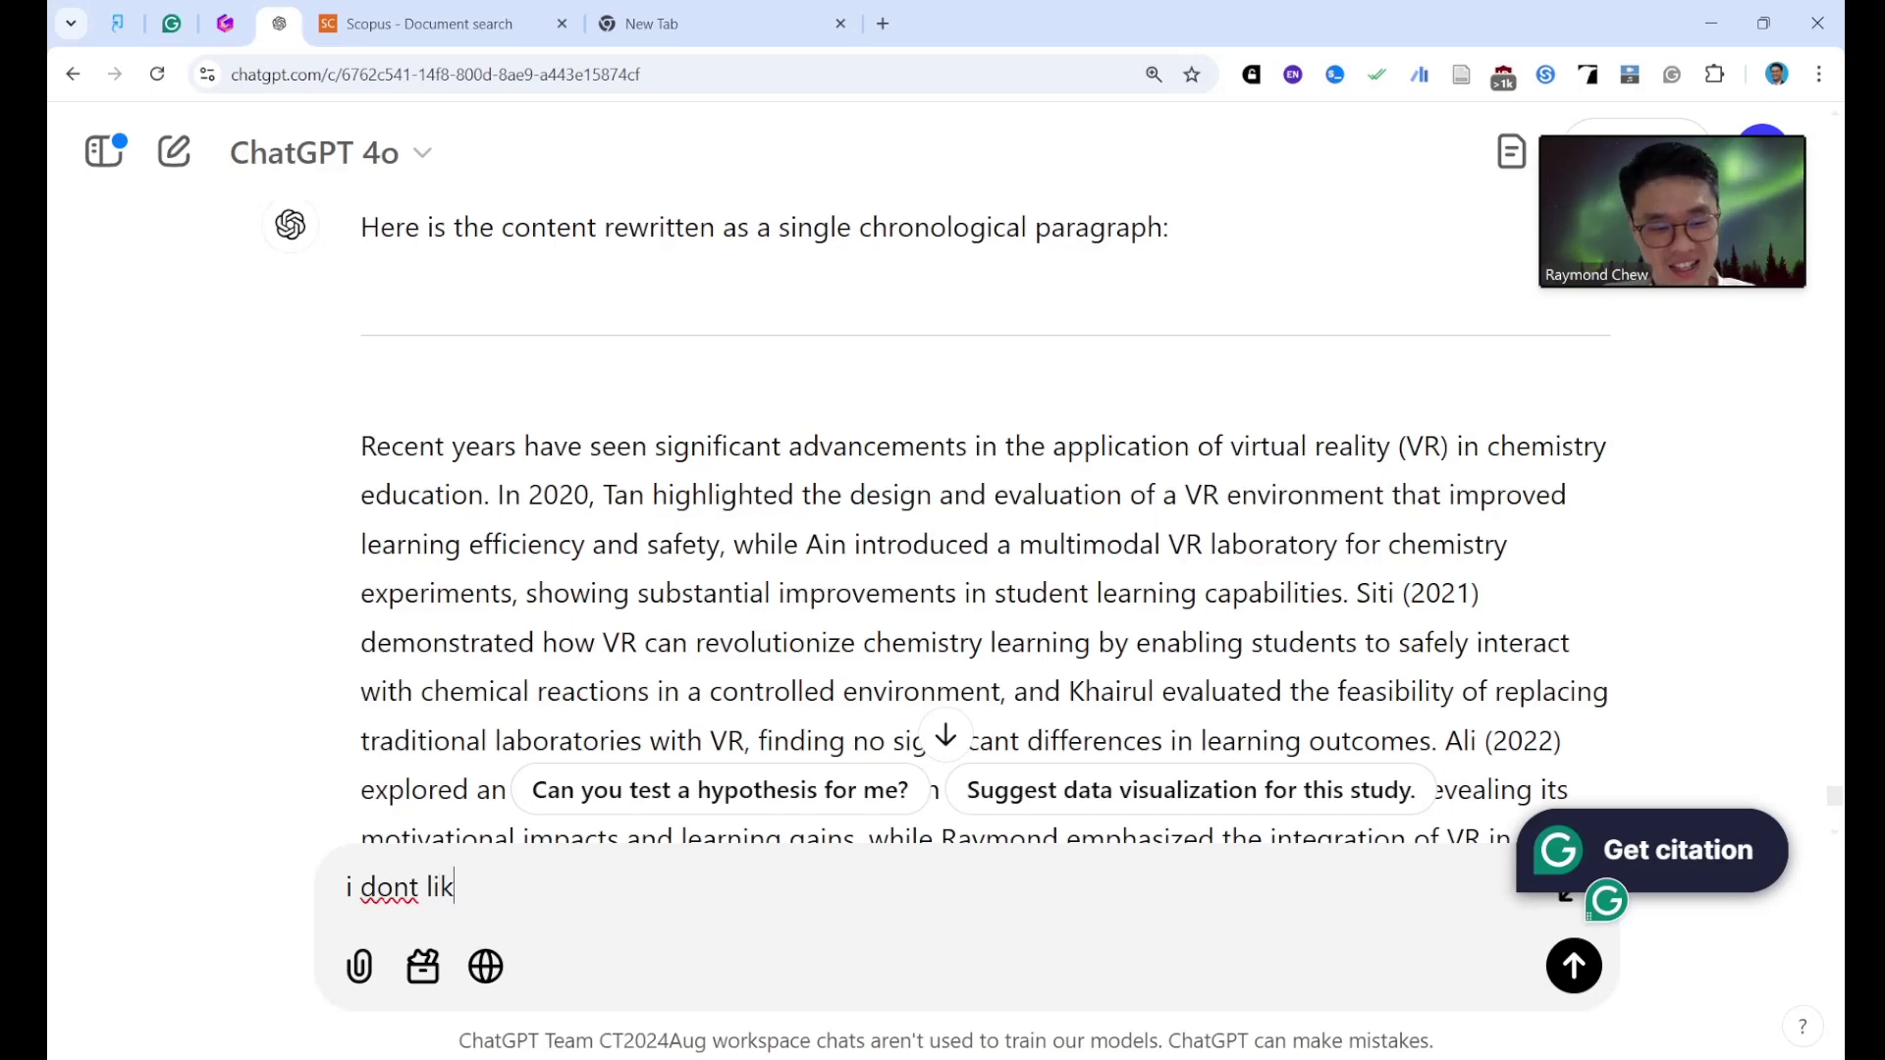
type("e this, now i want you tp")
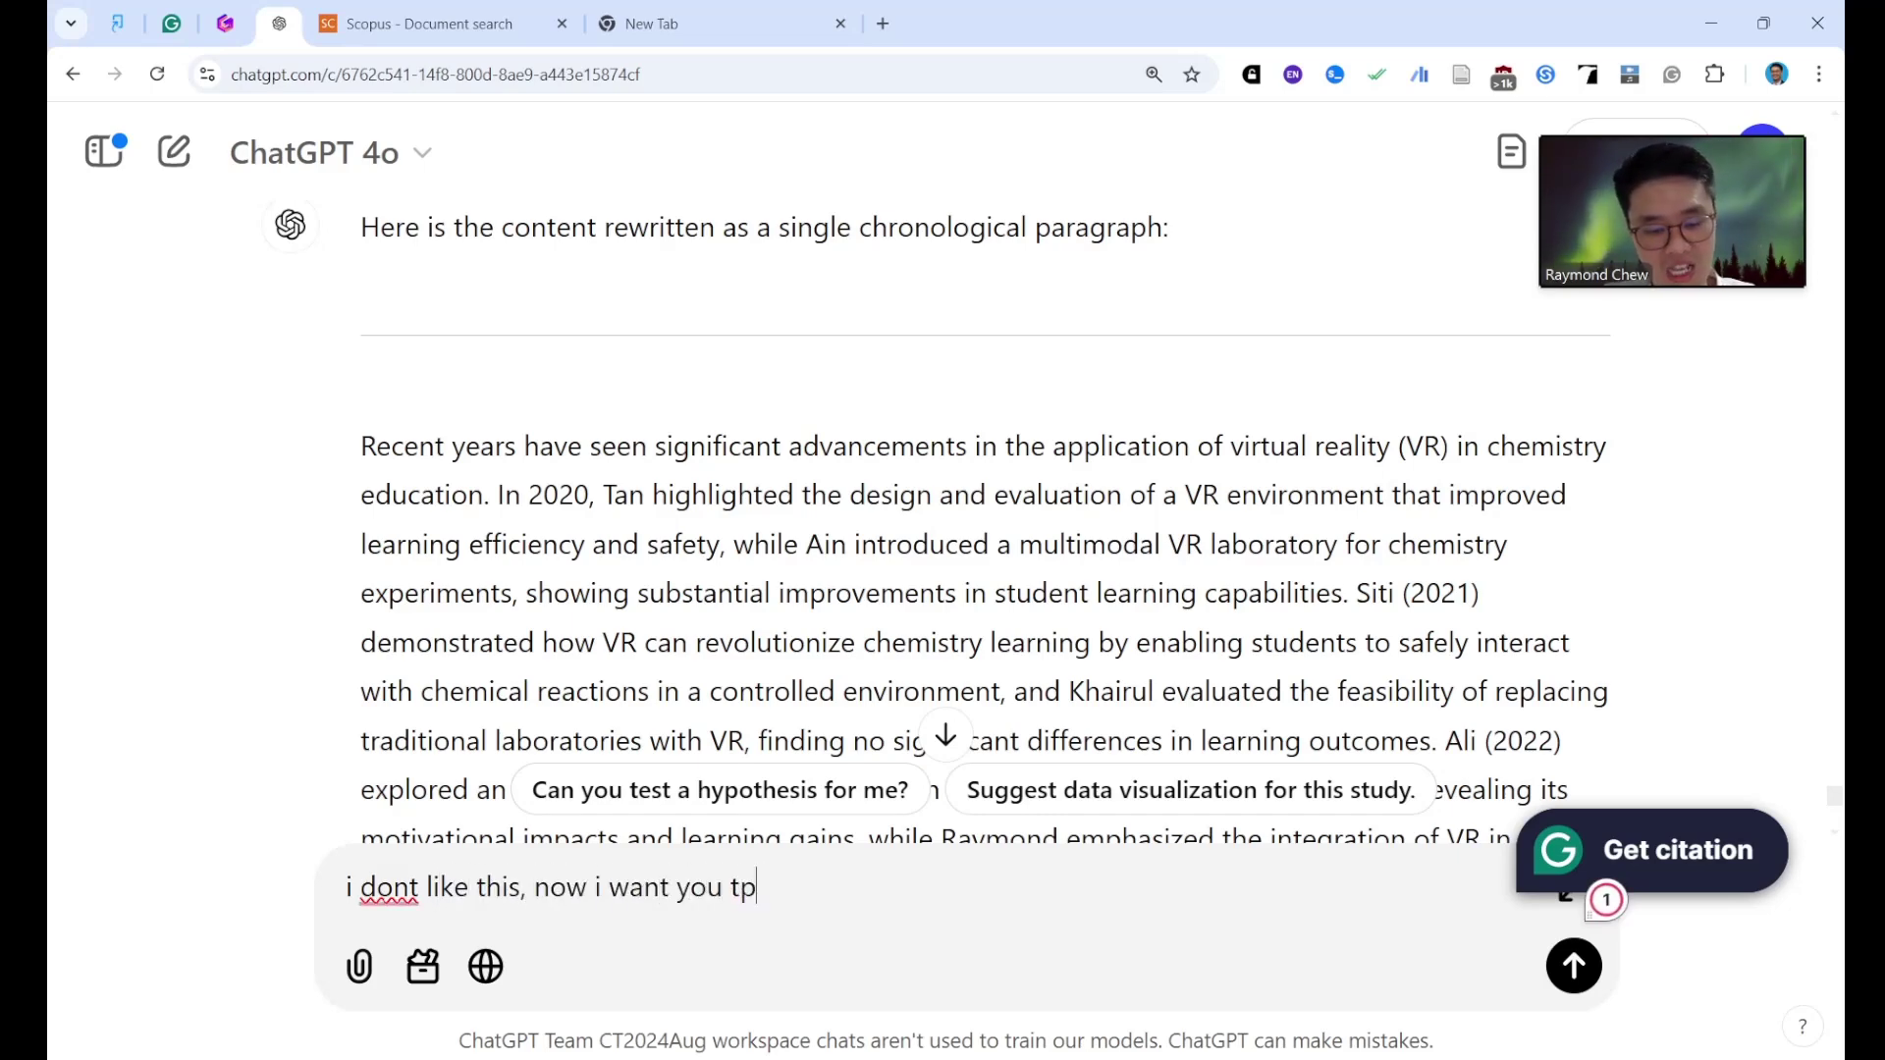
key("BackSpace")
type("ou to")
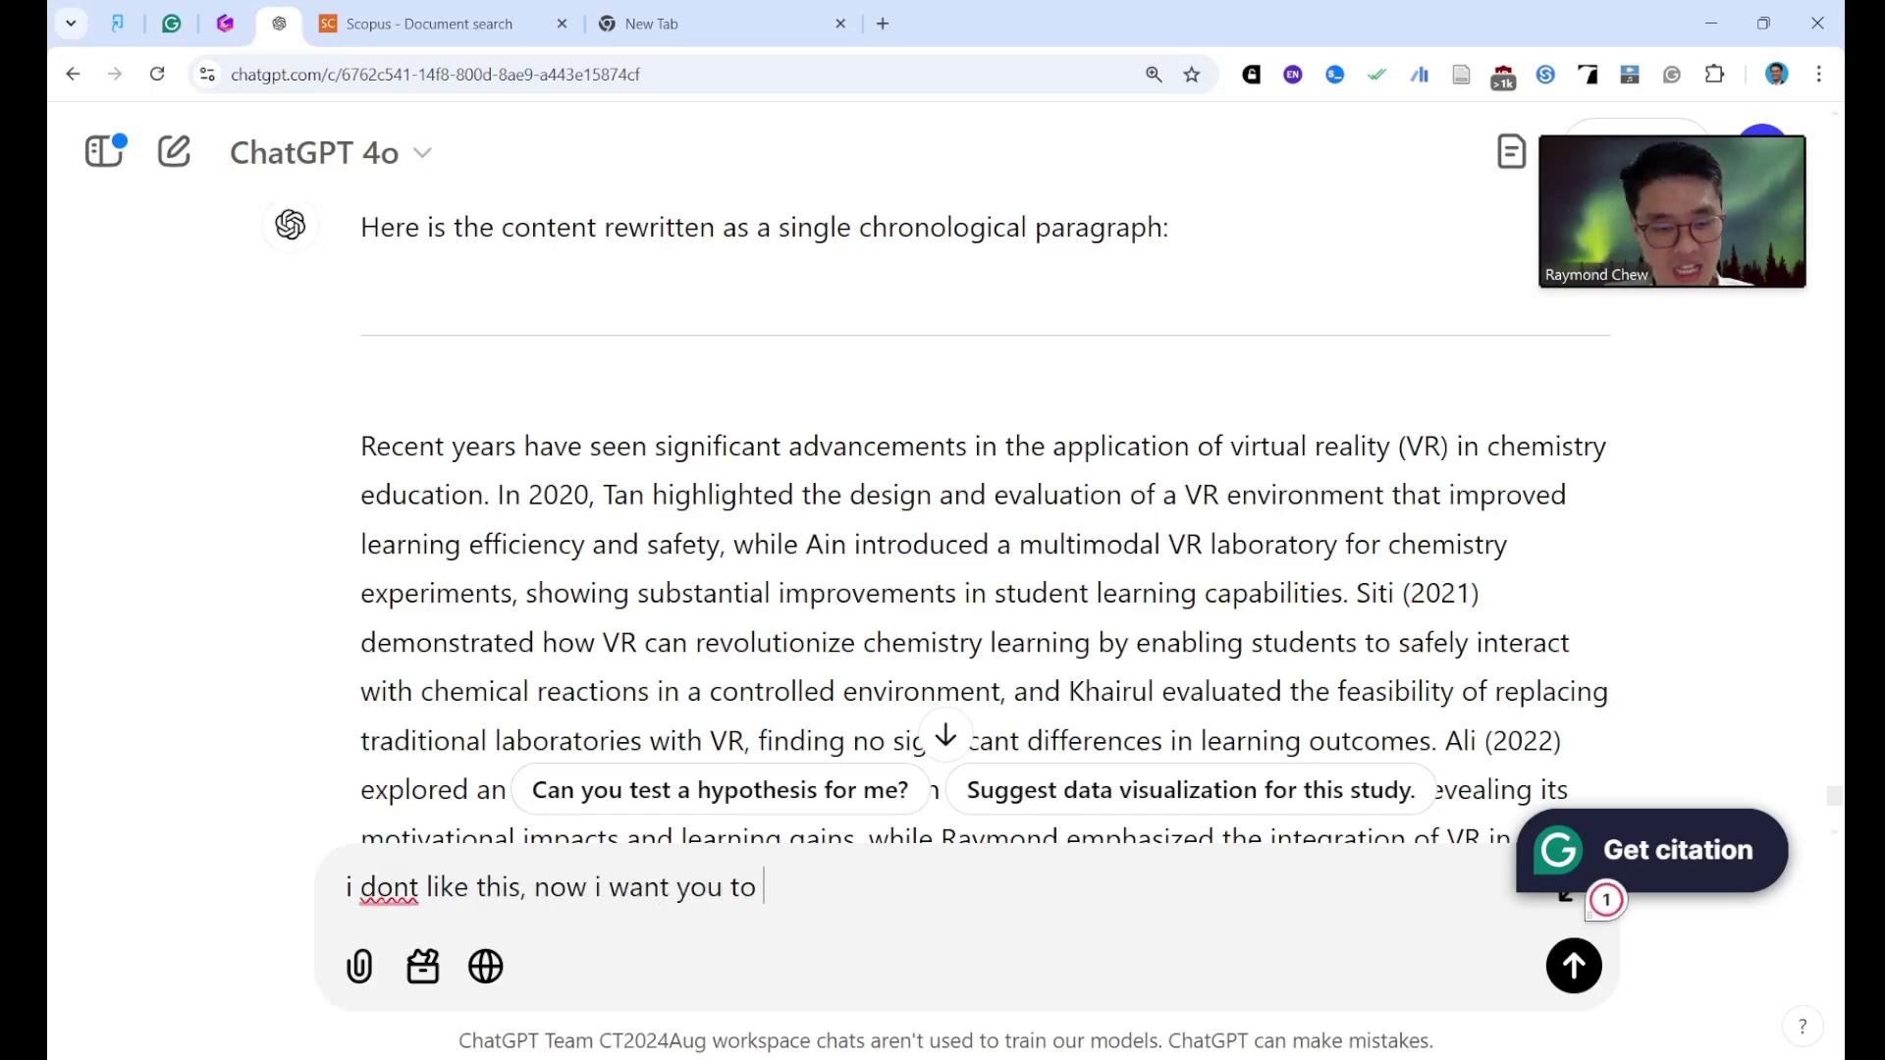
type(" sy")
key("BackSpace")
type("synthe")
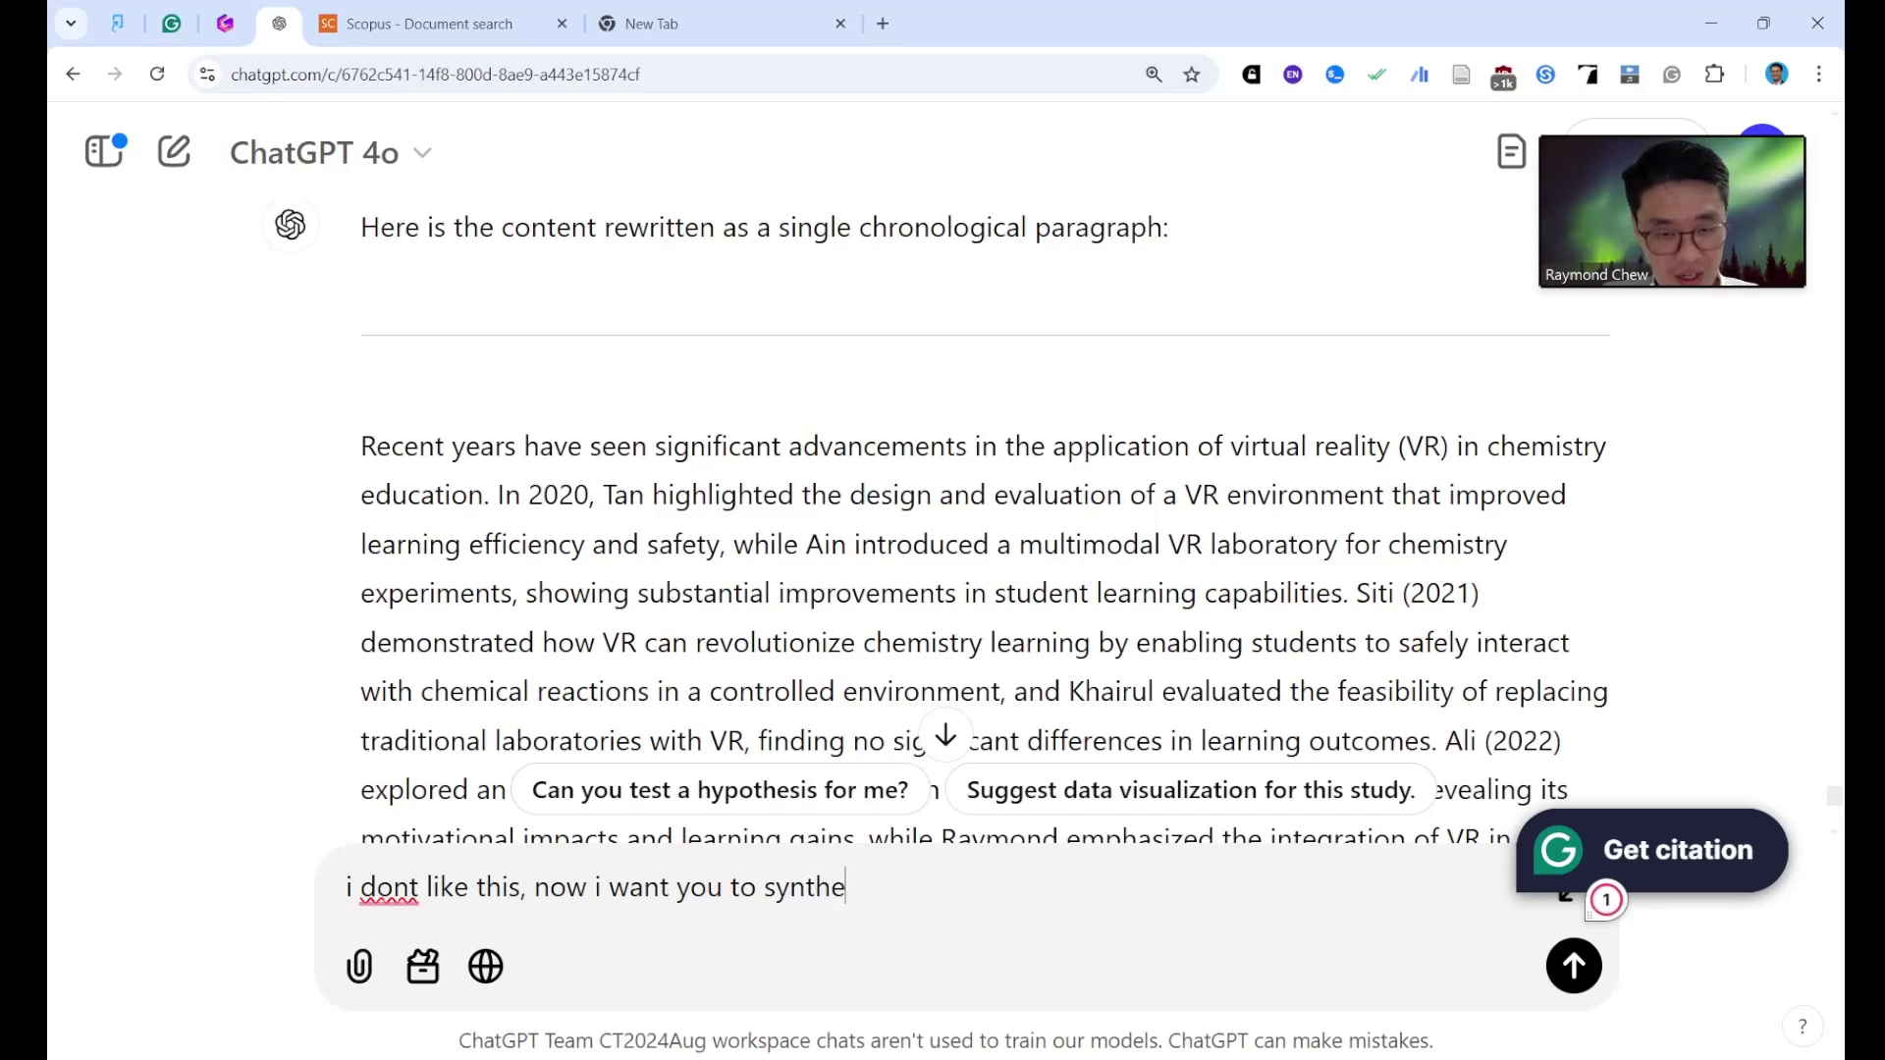
type("size it again, ")
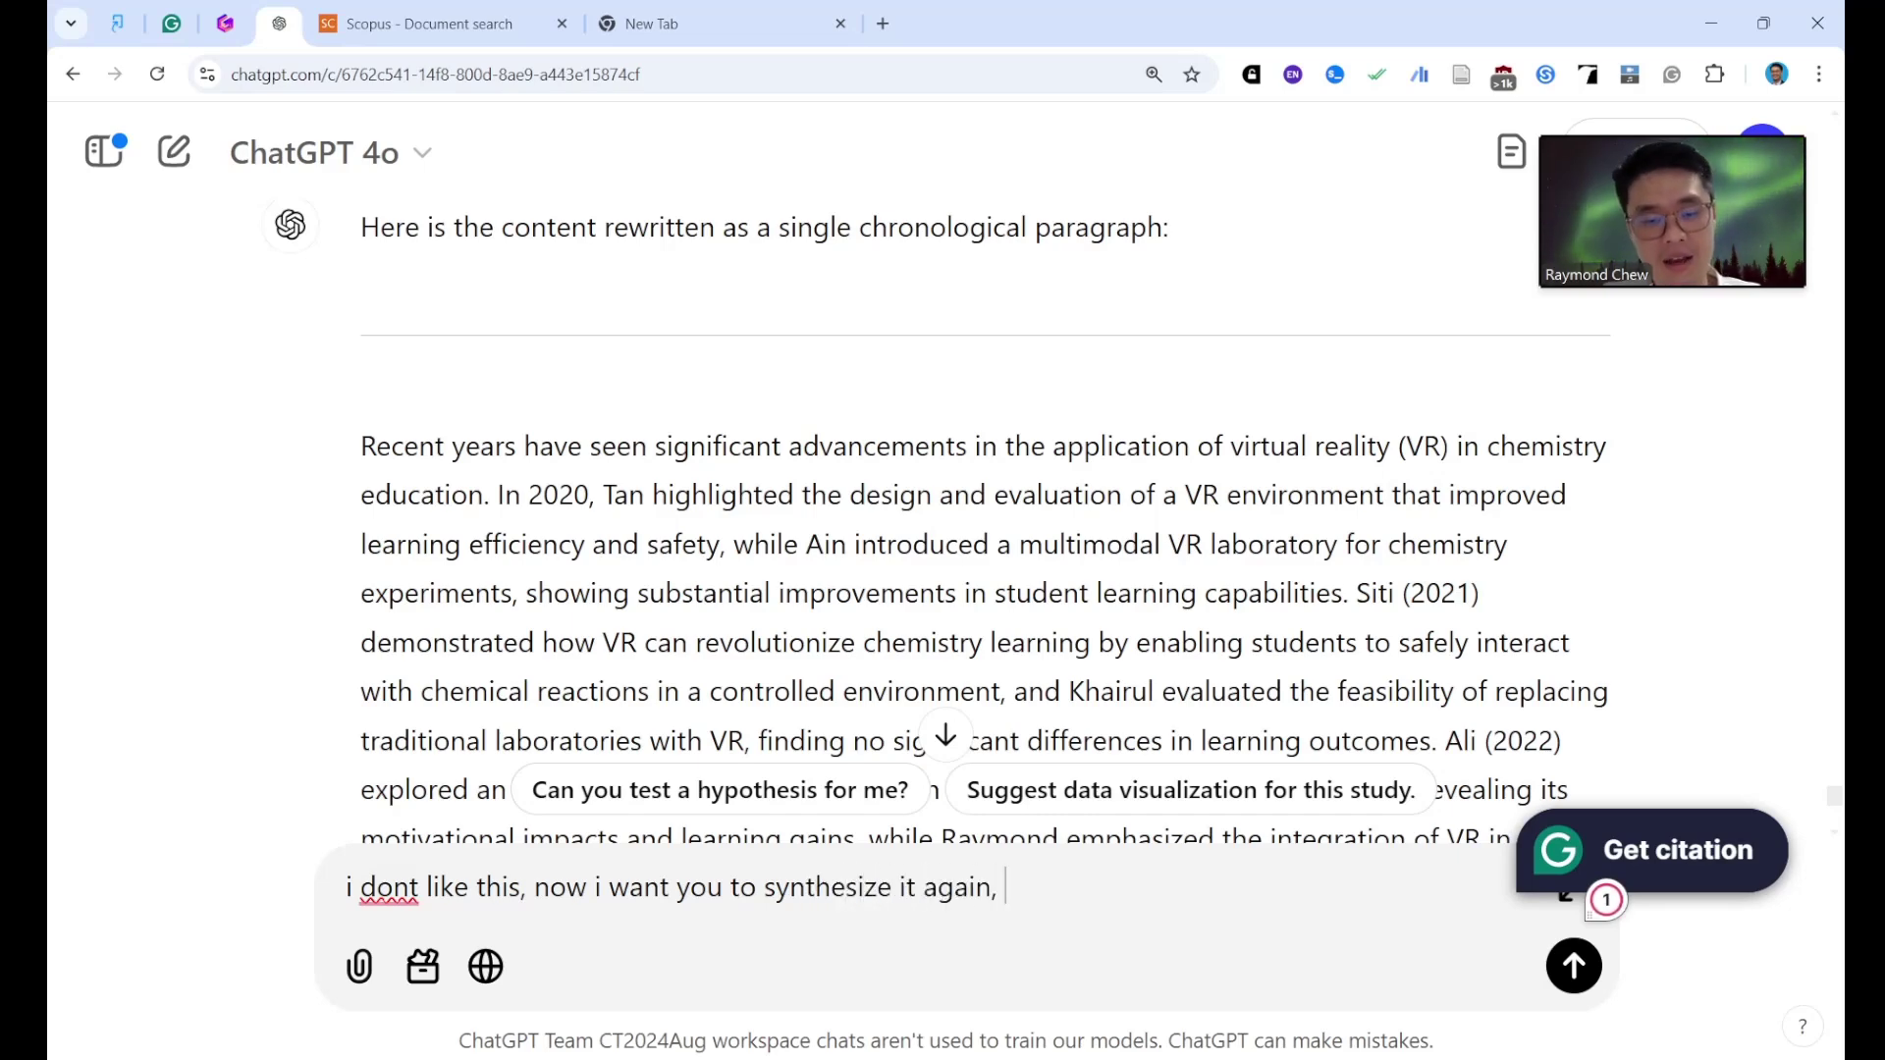
Complete the message with "by comparing it with good and bad, and rewrite it again." and send it.
type("by comparing it with ")
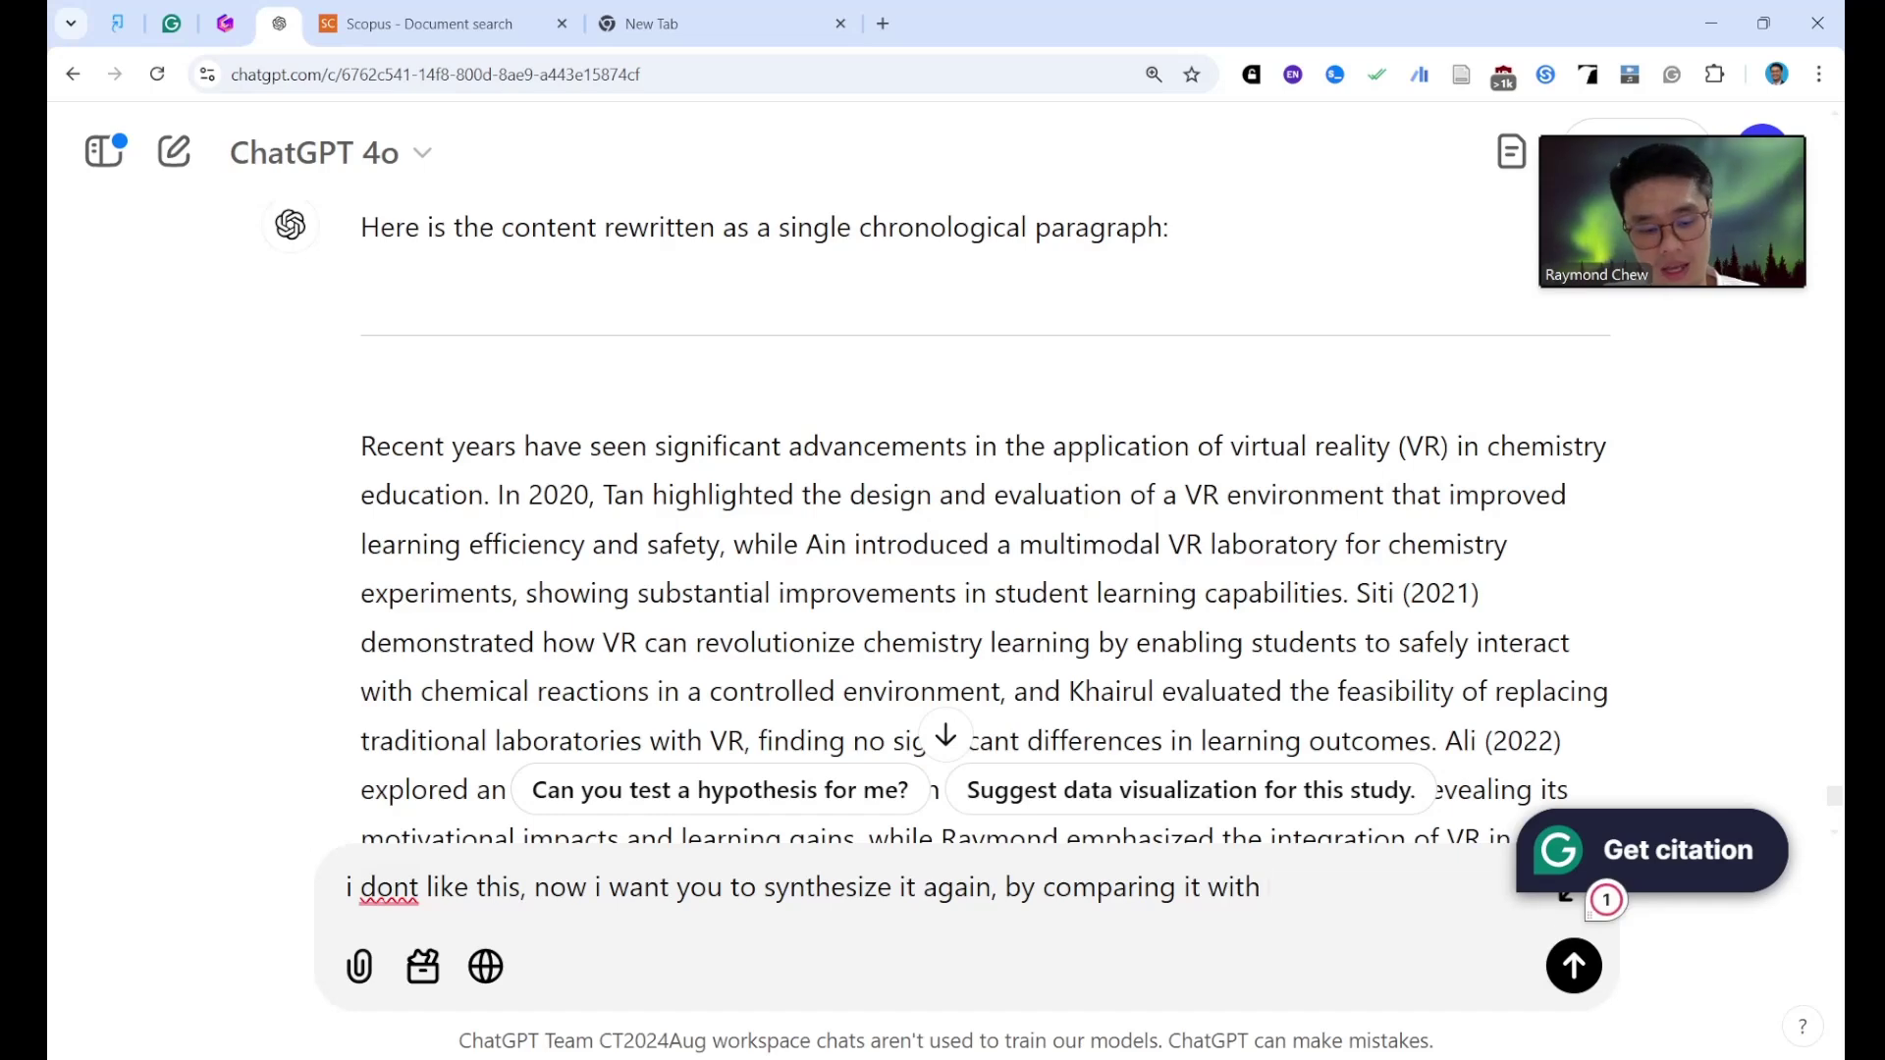
type("good and ")
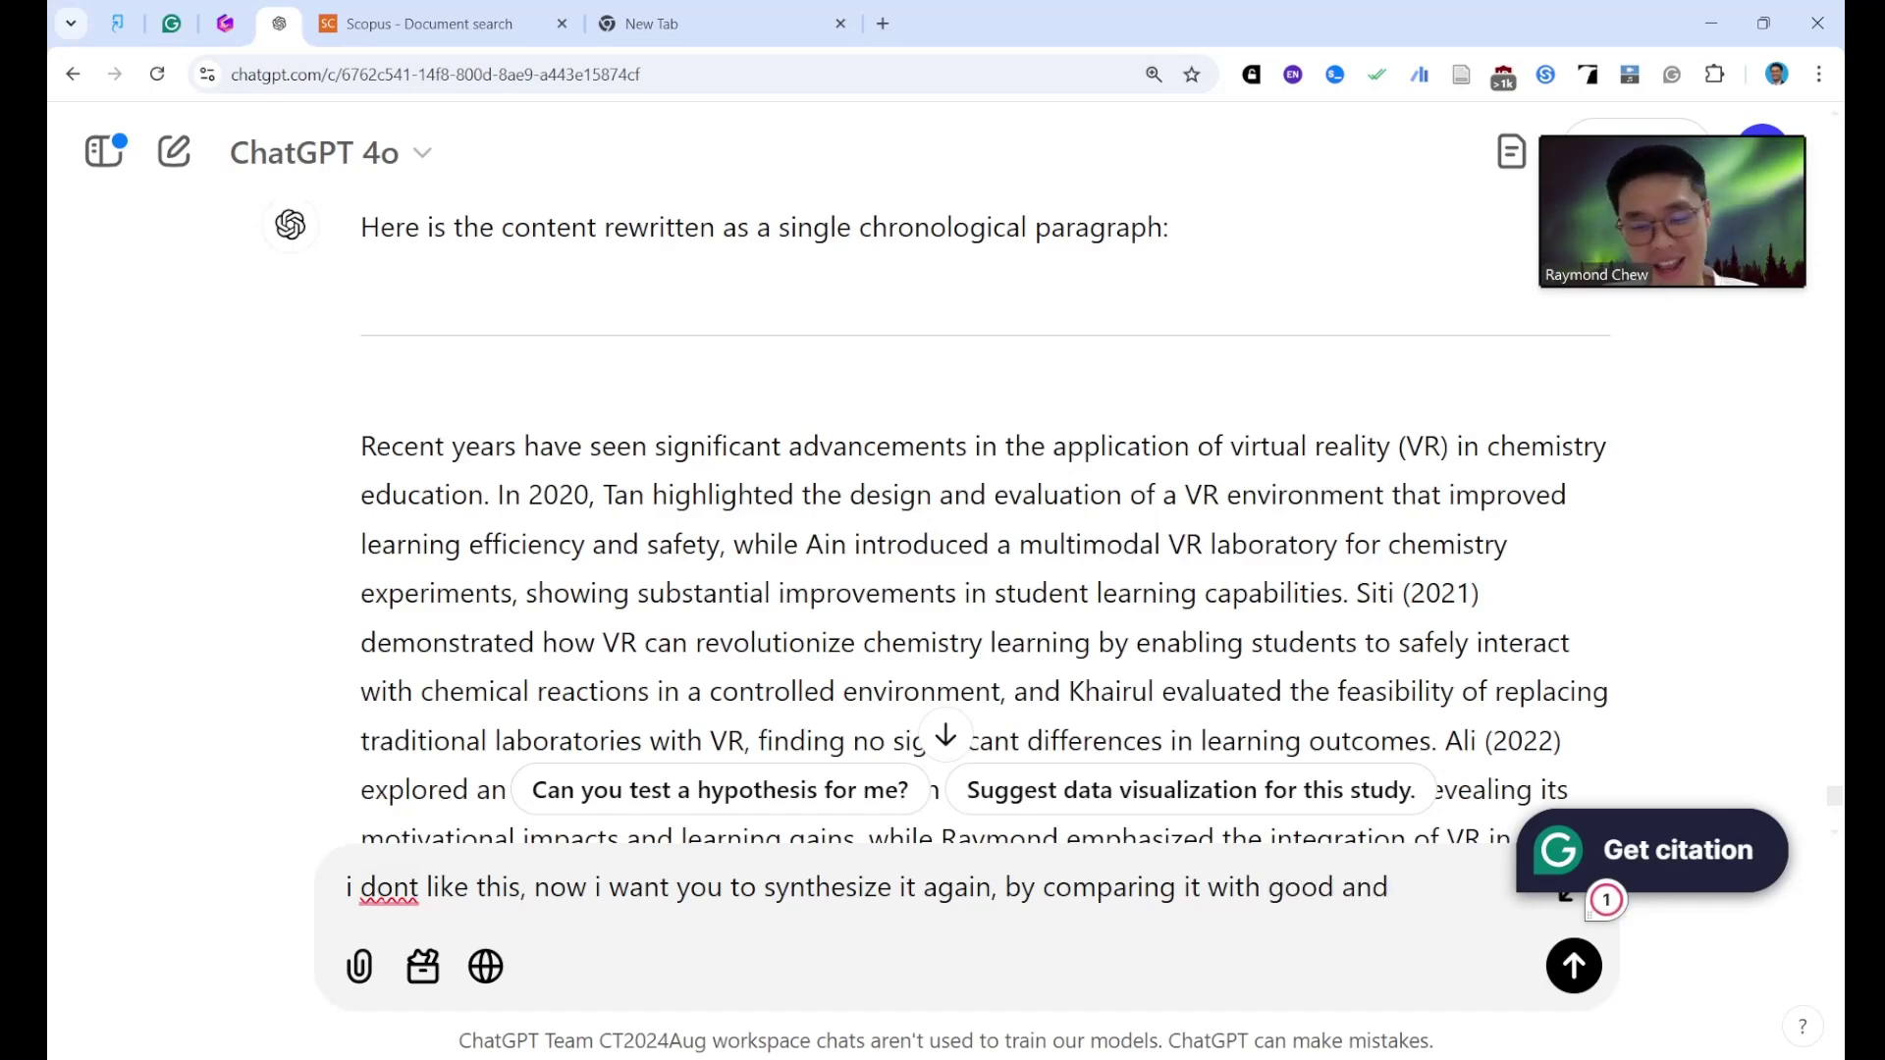
type("bad, and ")
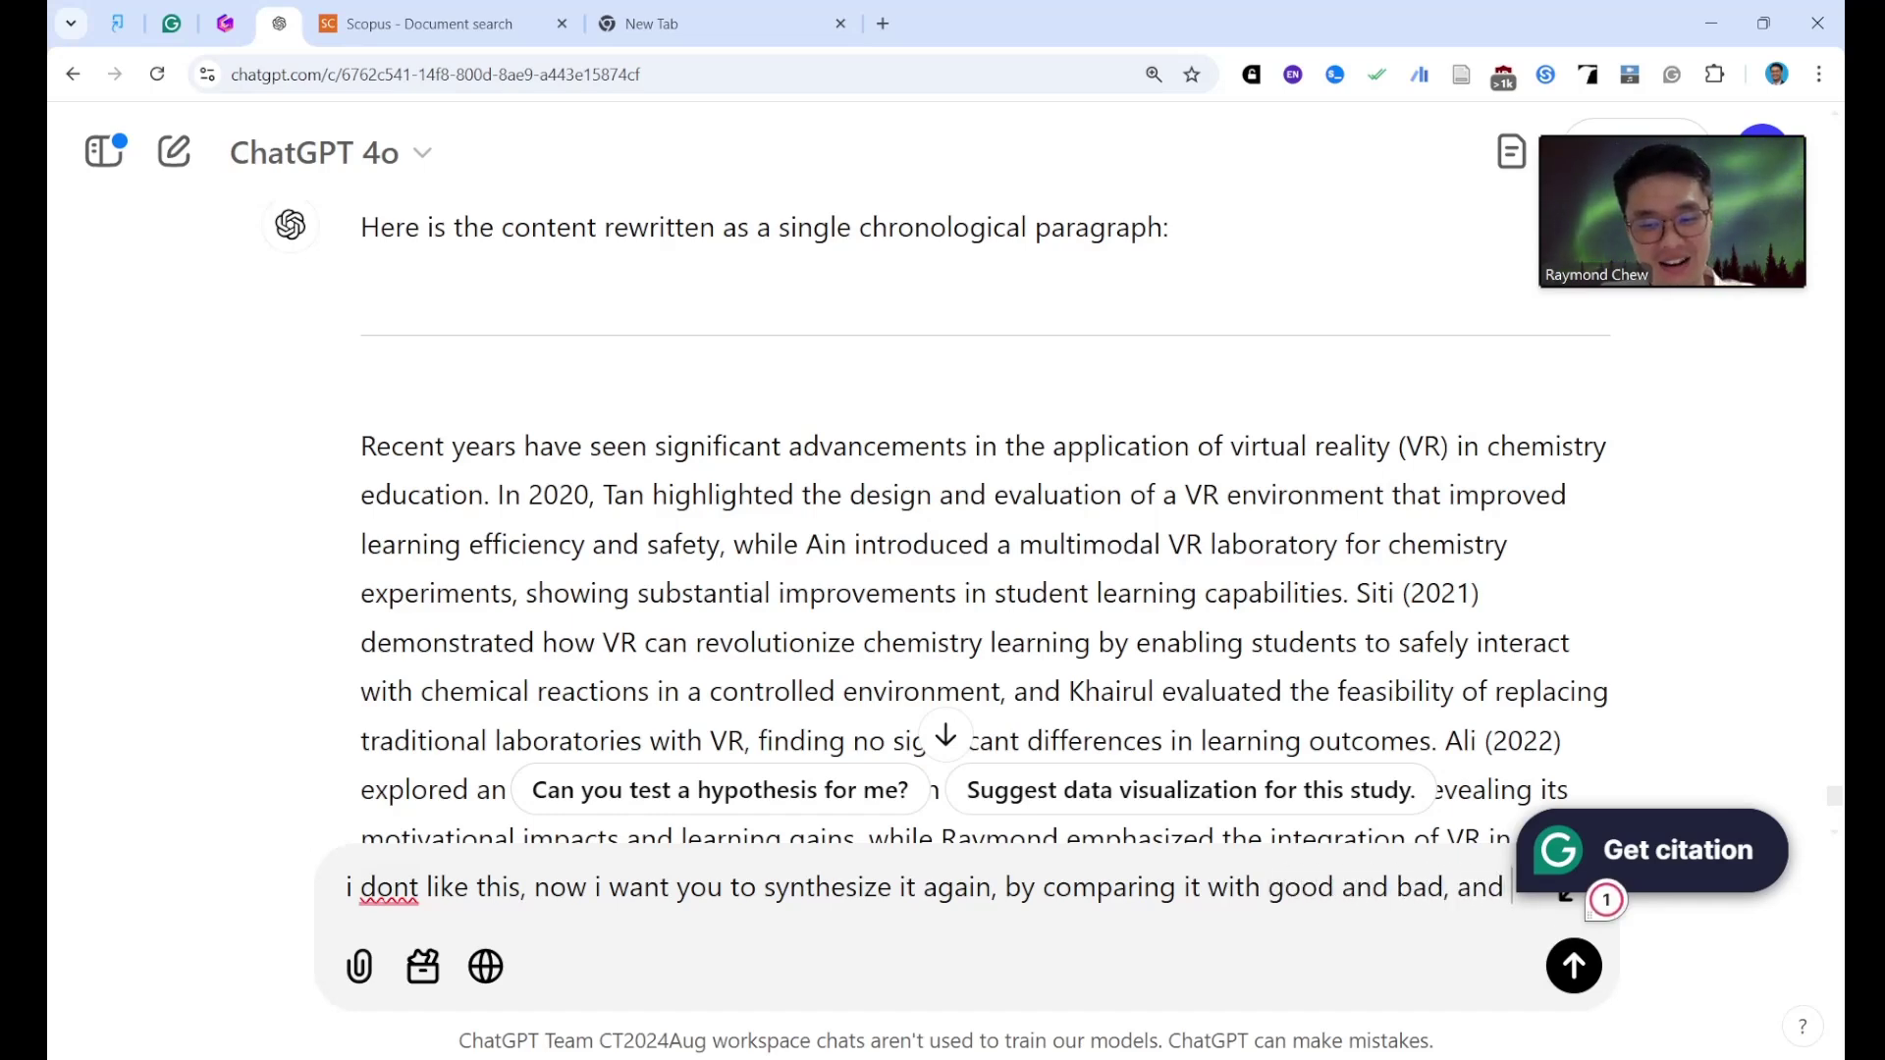
type("rew")
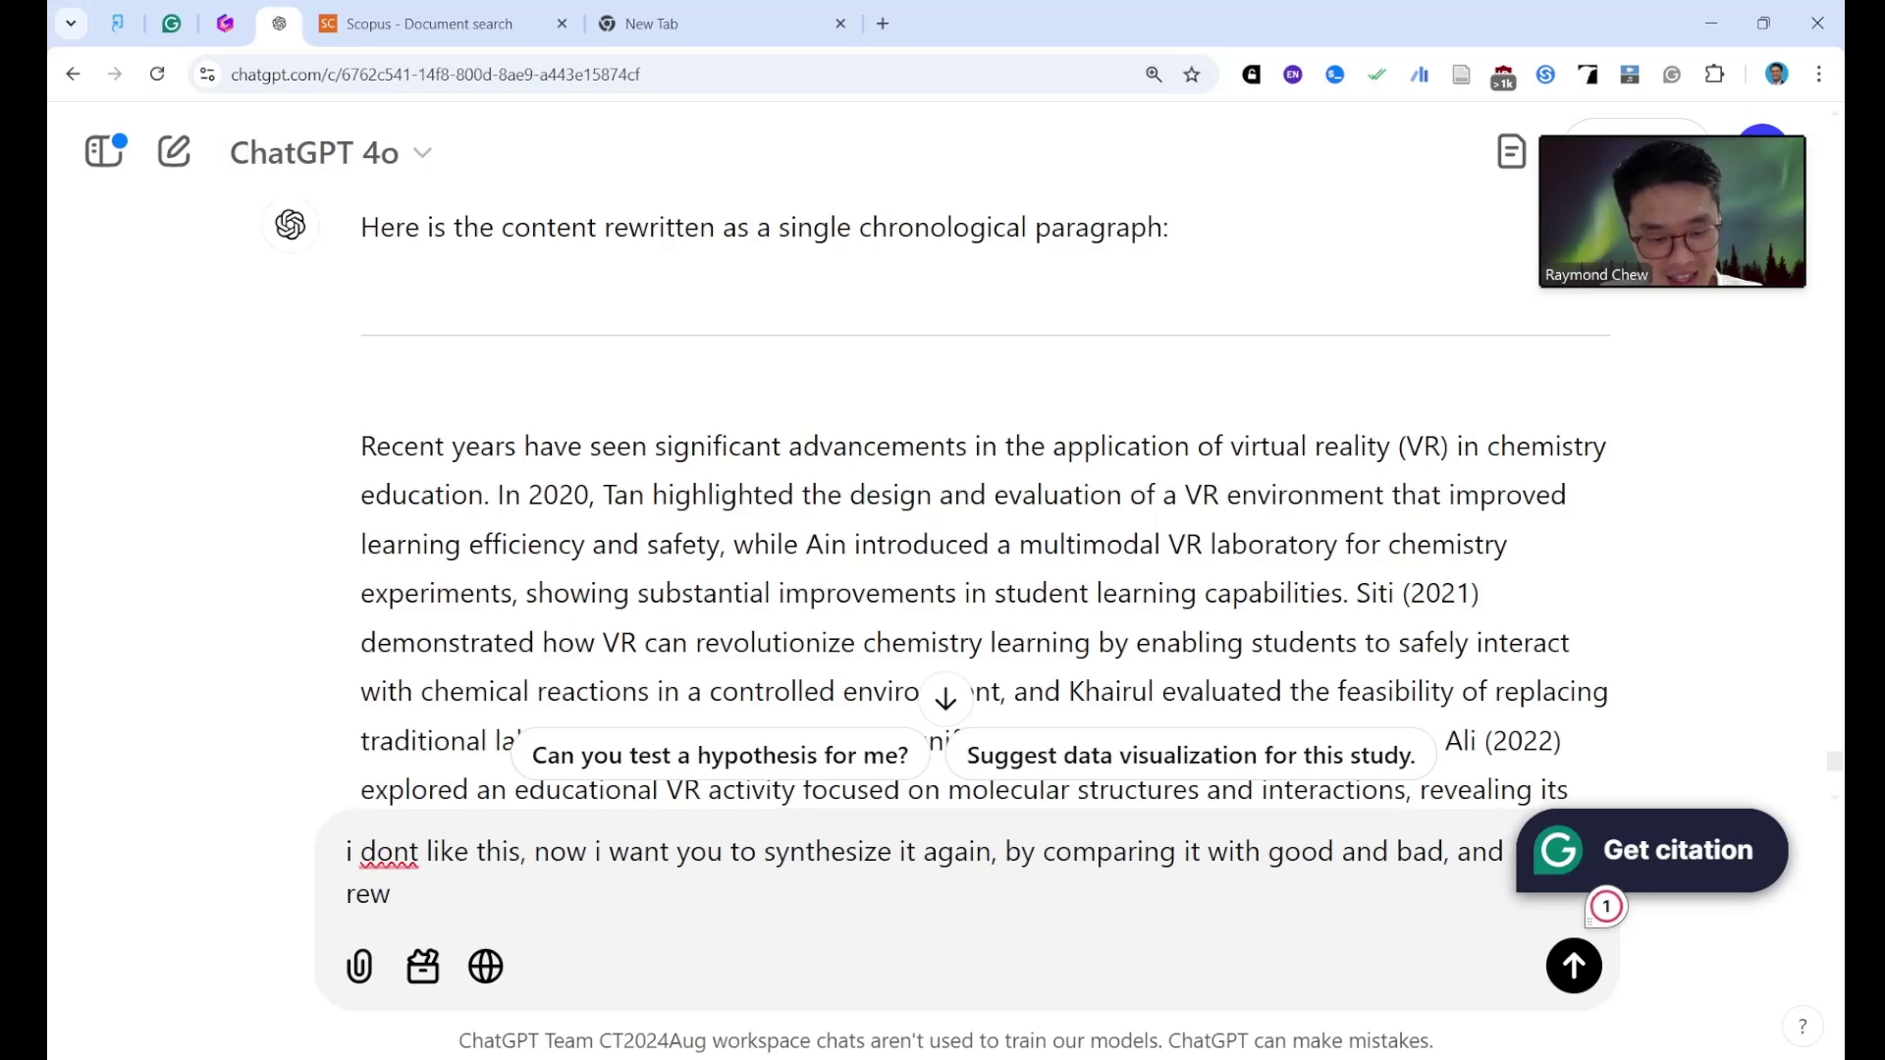
type("rite it again.")
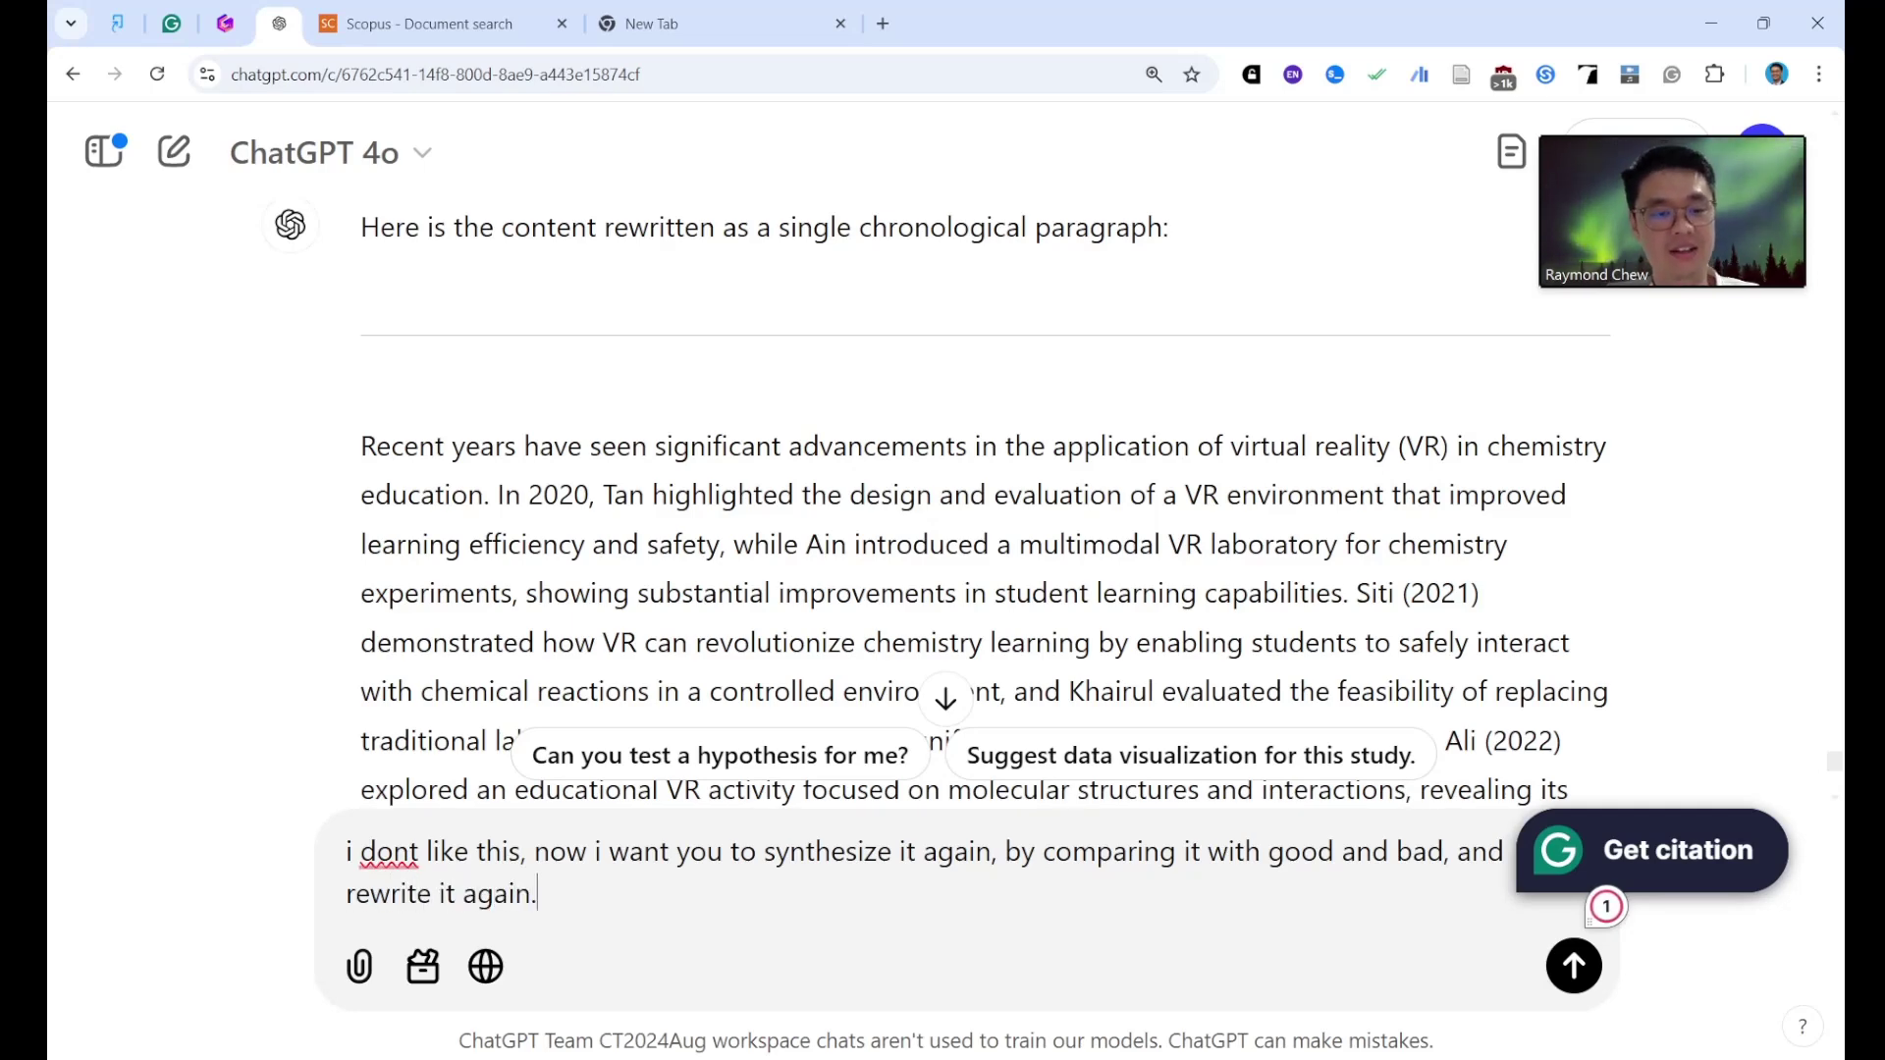
type(" who")
key("BackSpace")
key("BackSpace")
key("BackSpace")
key("BackSpace")
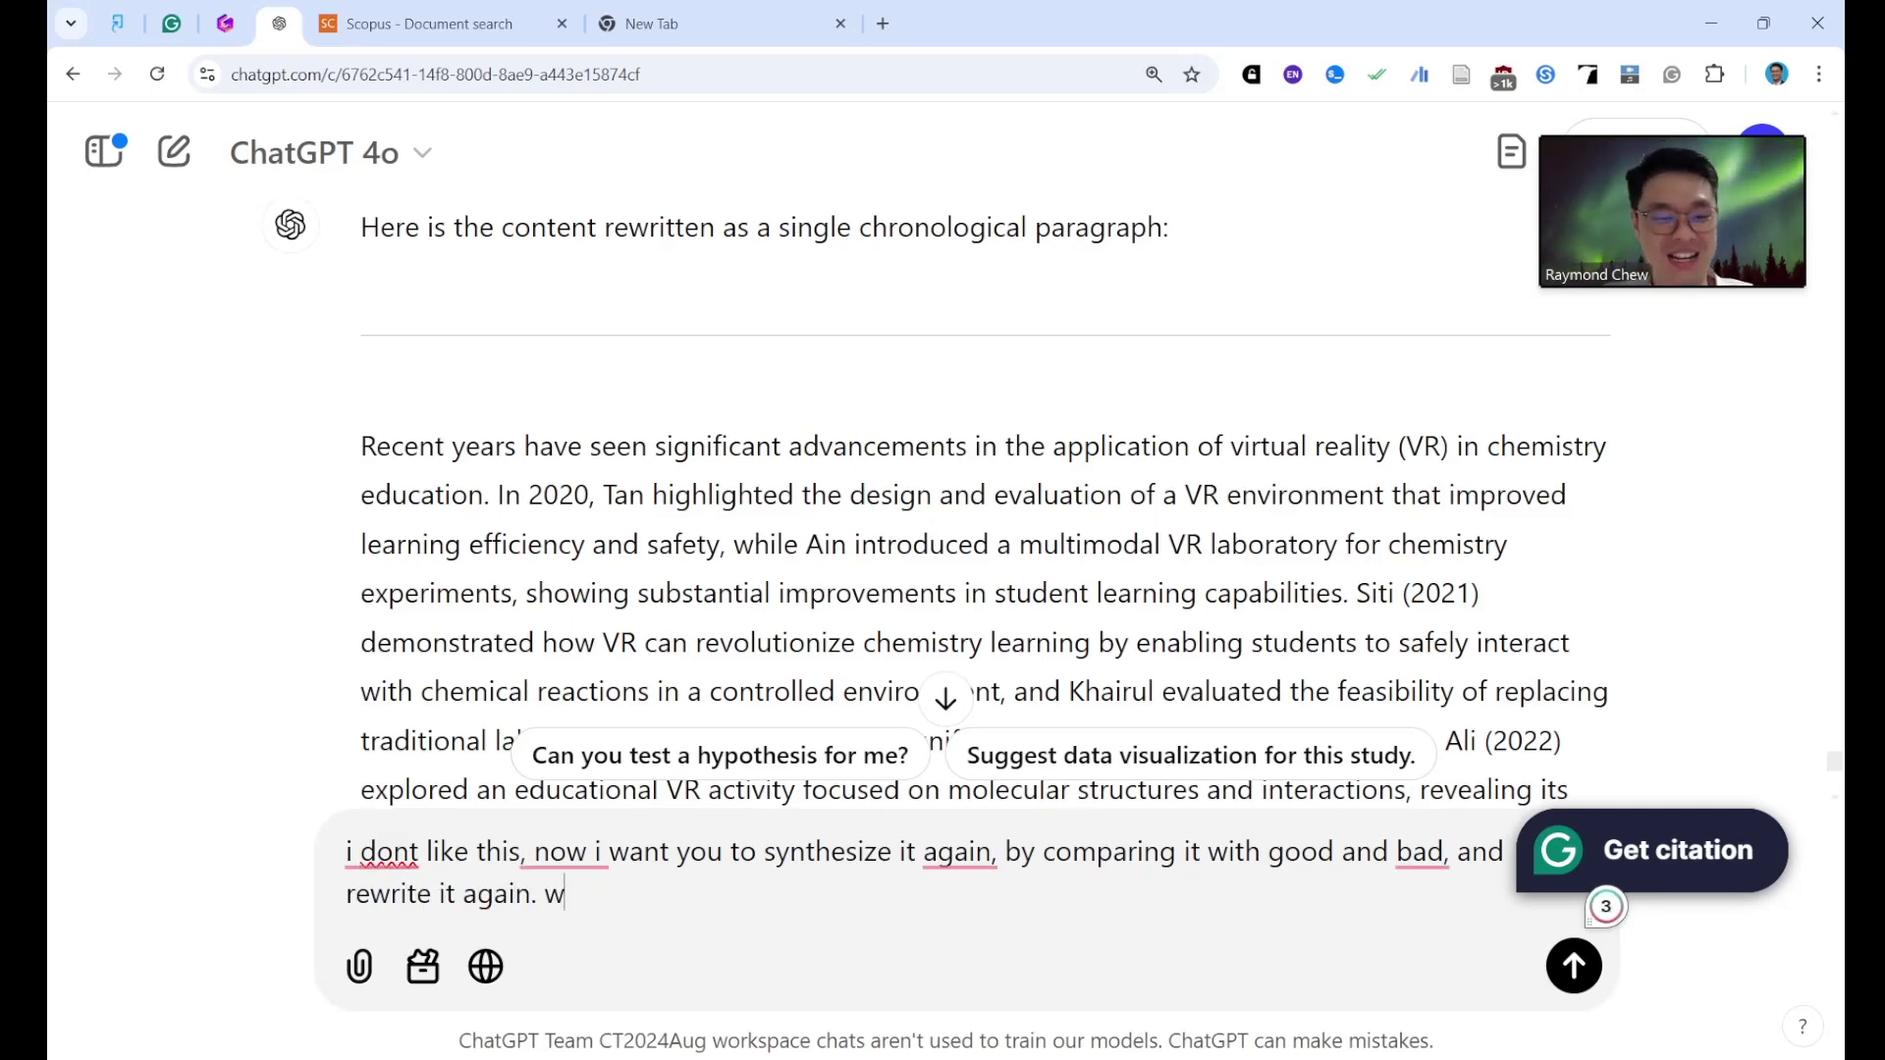
key("Return")
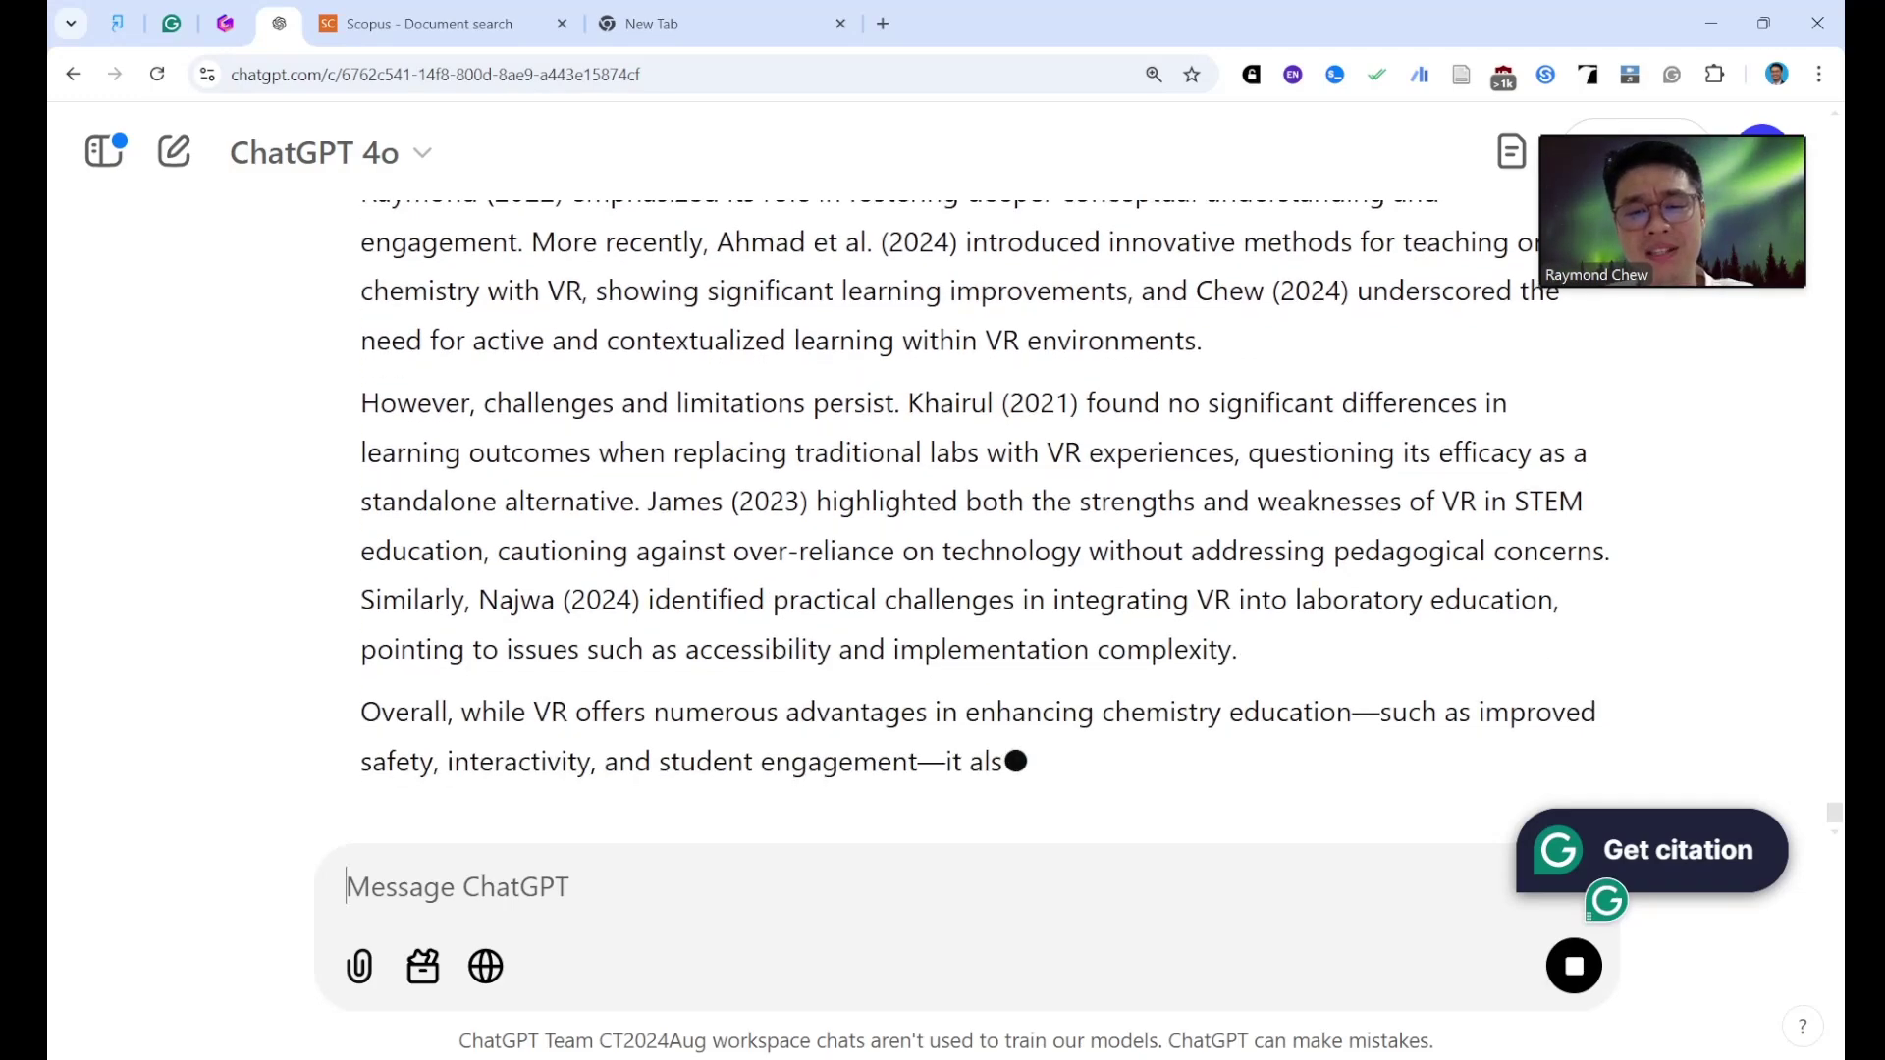
Send "can u rewrite in crtitical review style? and bold it, for me the critical contents", and close the Ar Vr Mr Language document.
scroll(982, 491, "up", 5)
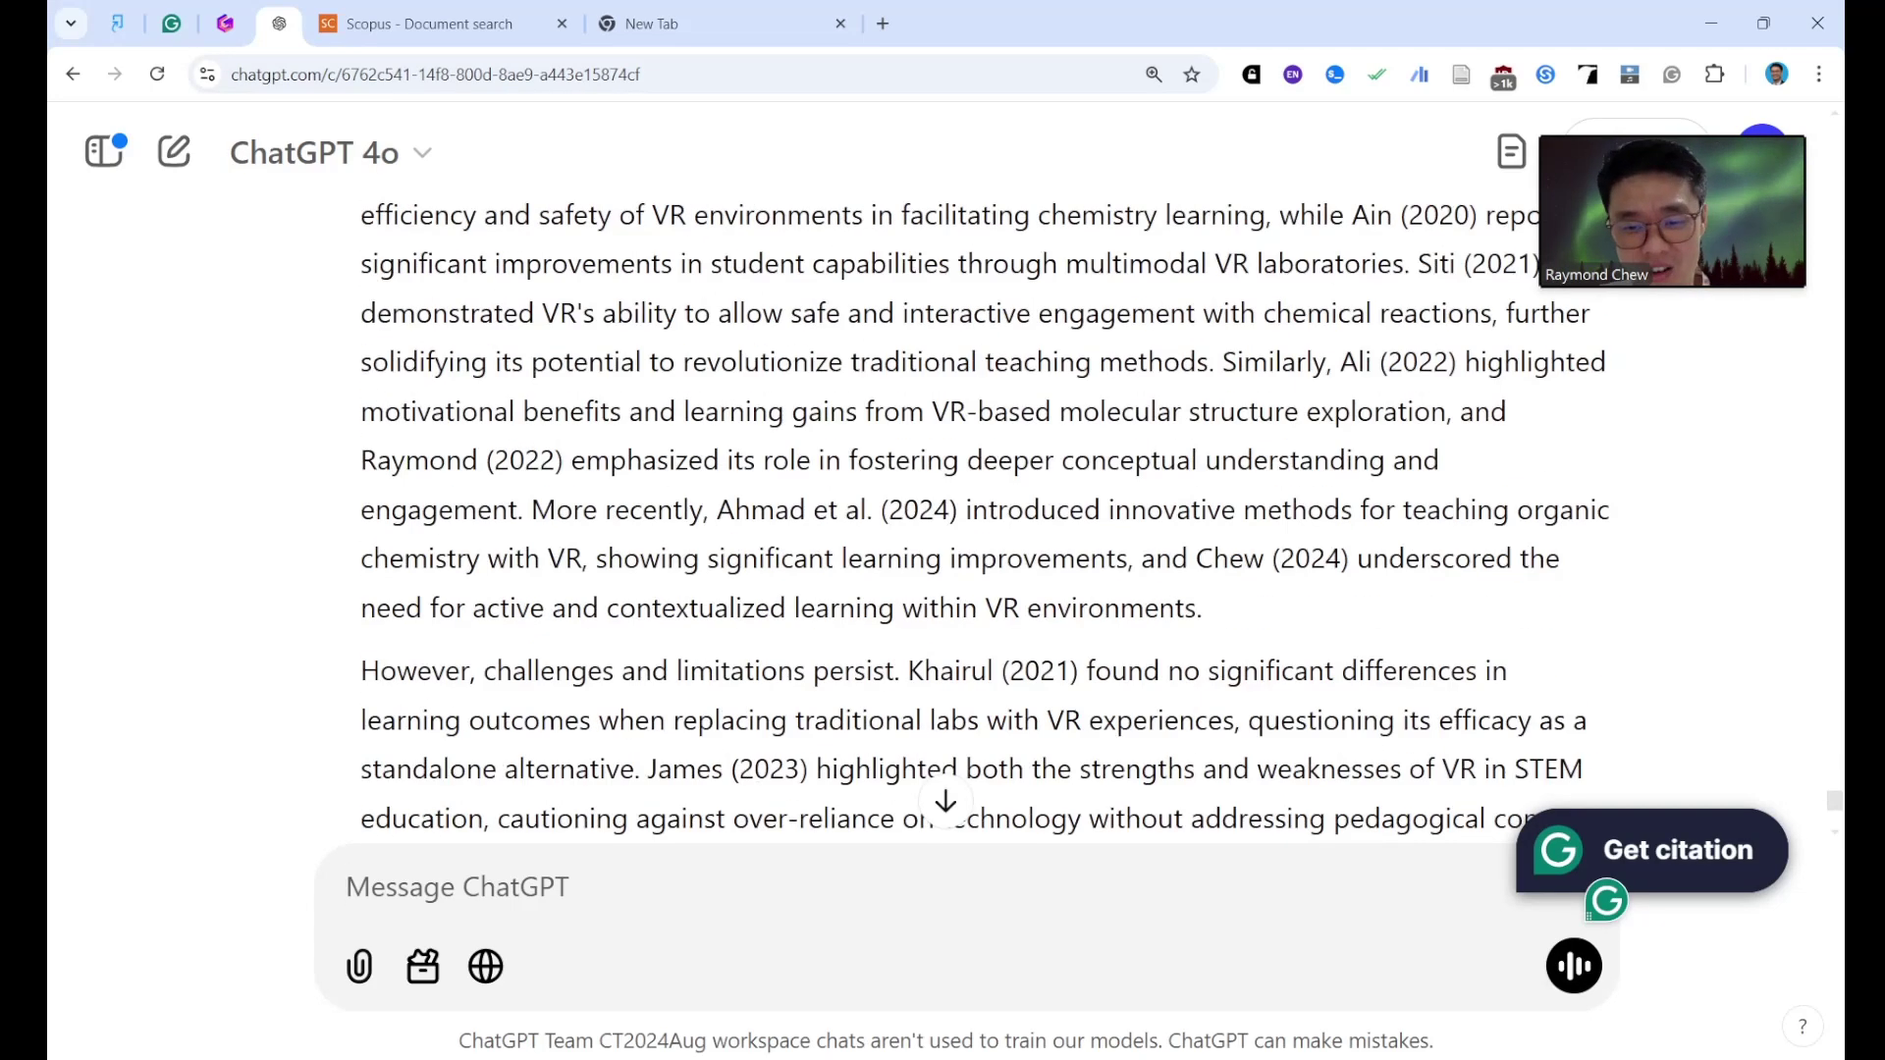
scroll(982, 491, "down", 6)
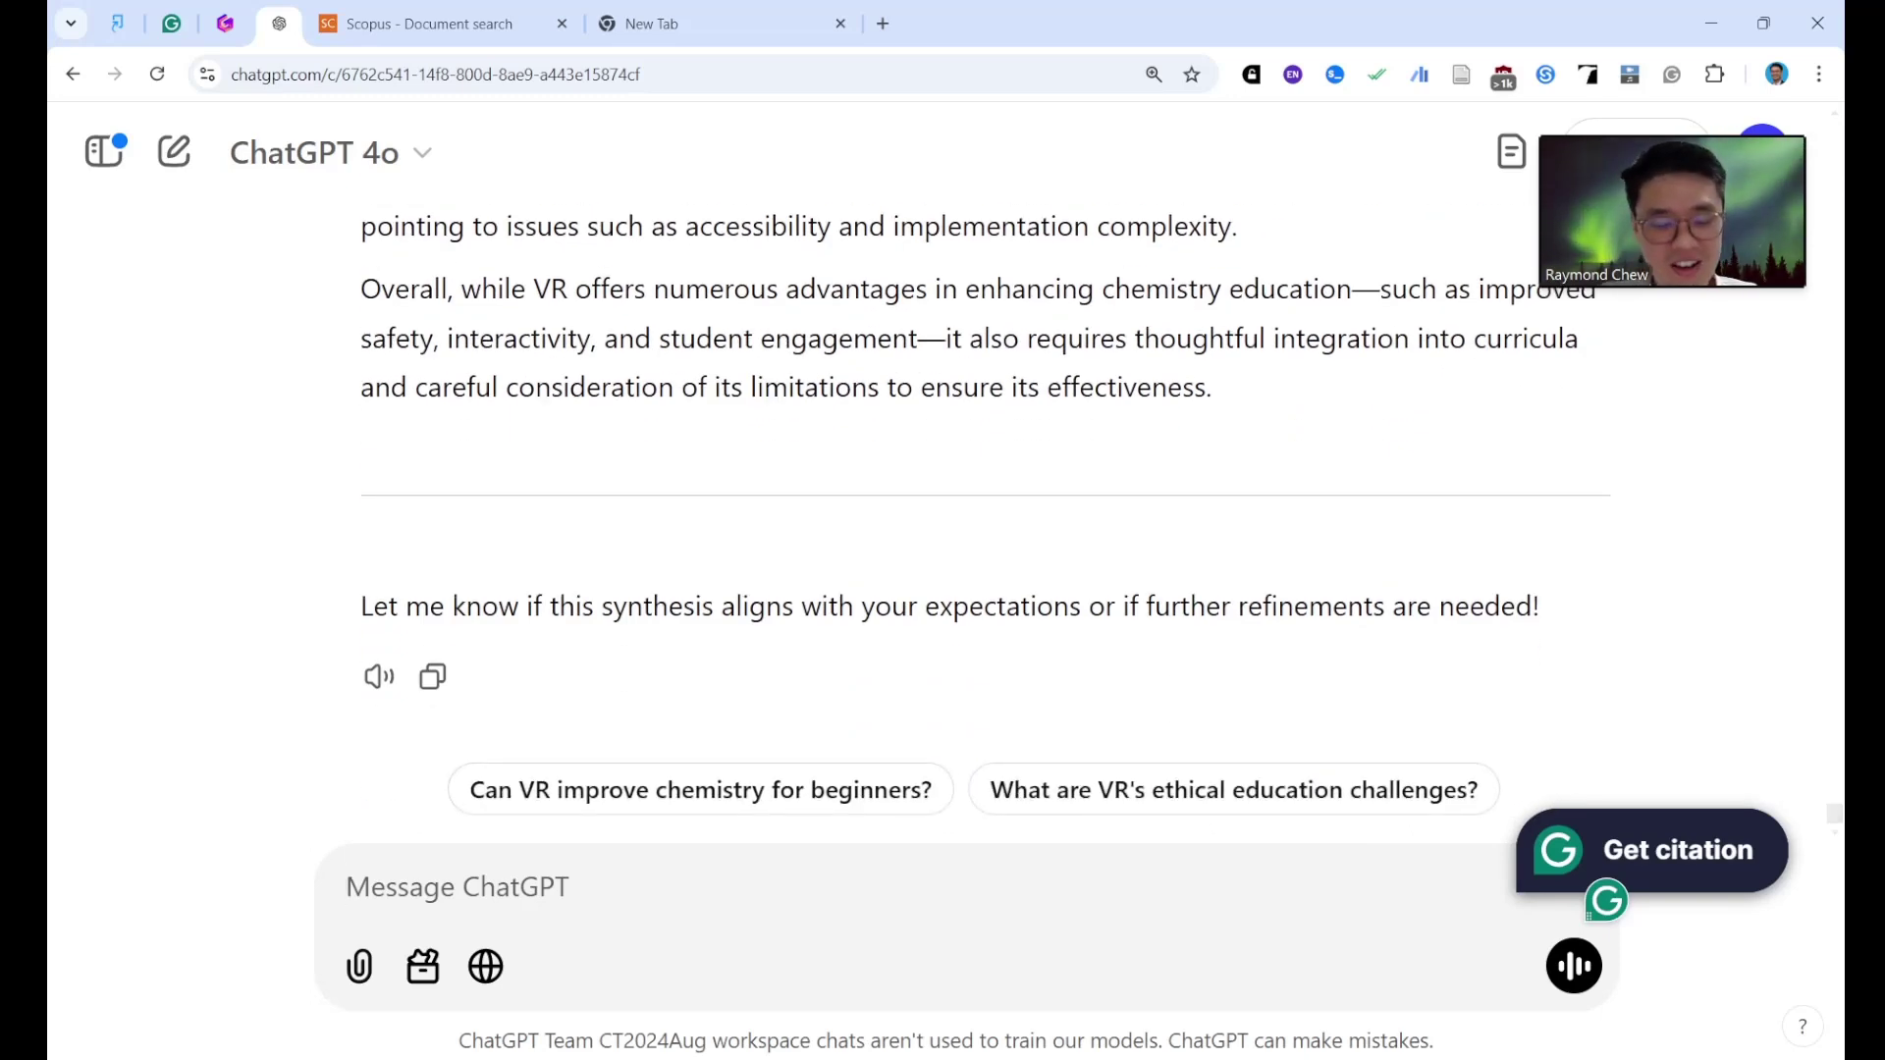
type("can u rewrit")
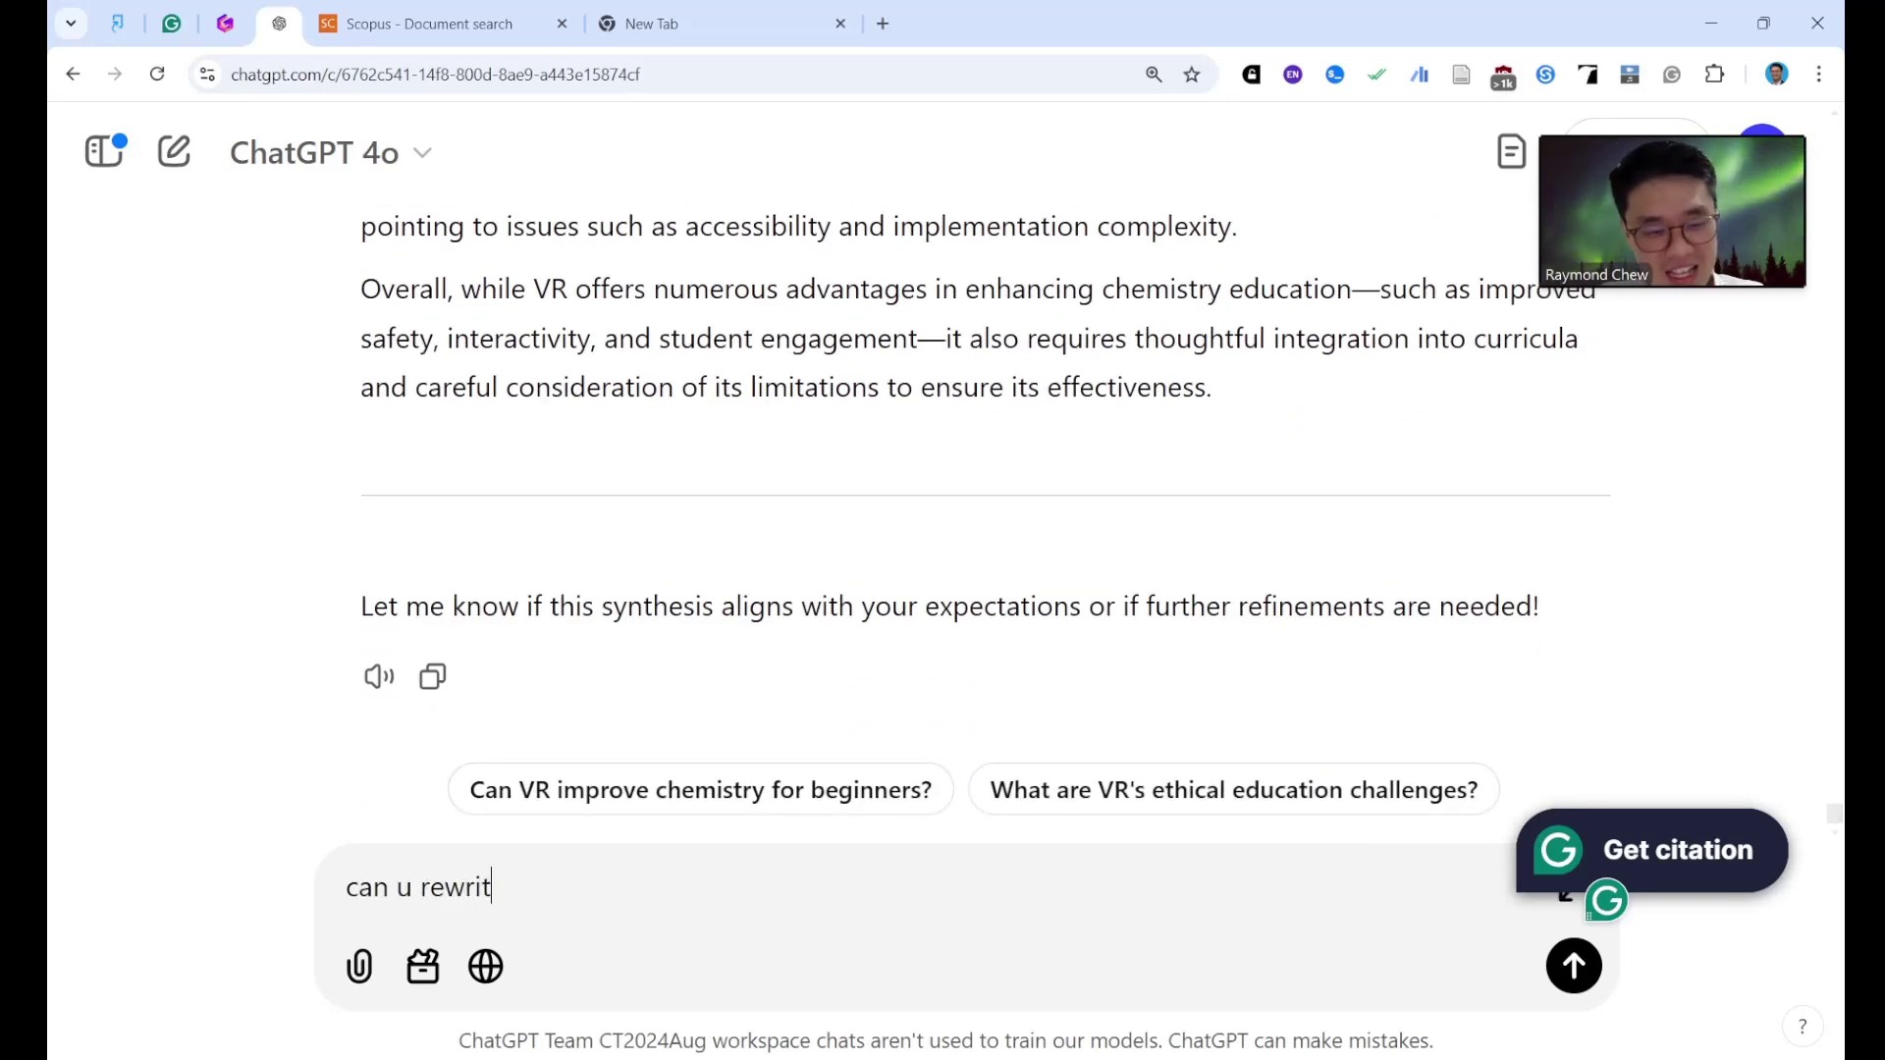
type("e in crtit")
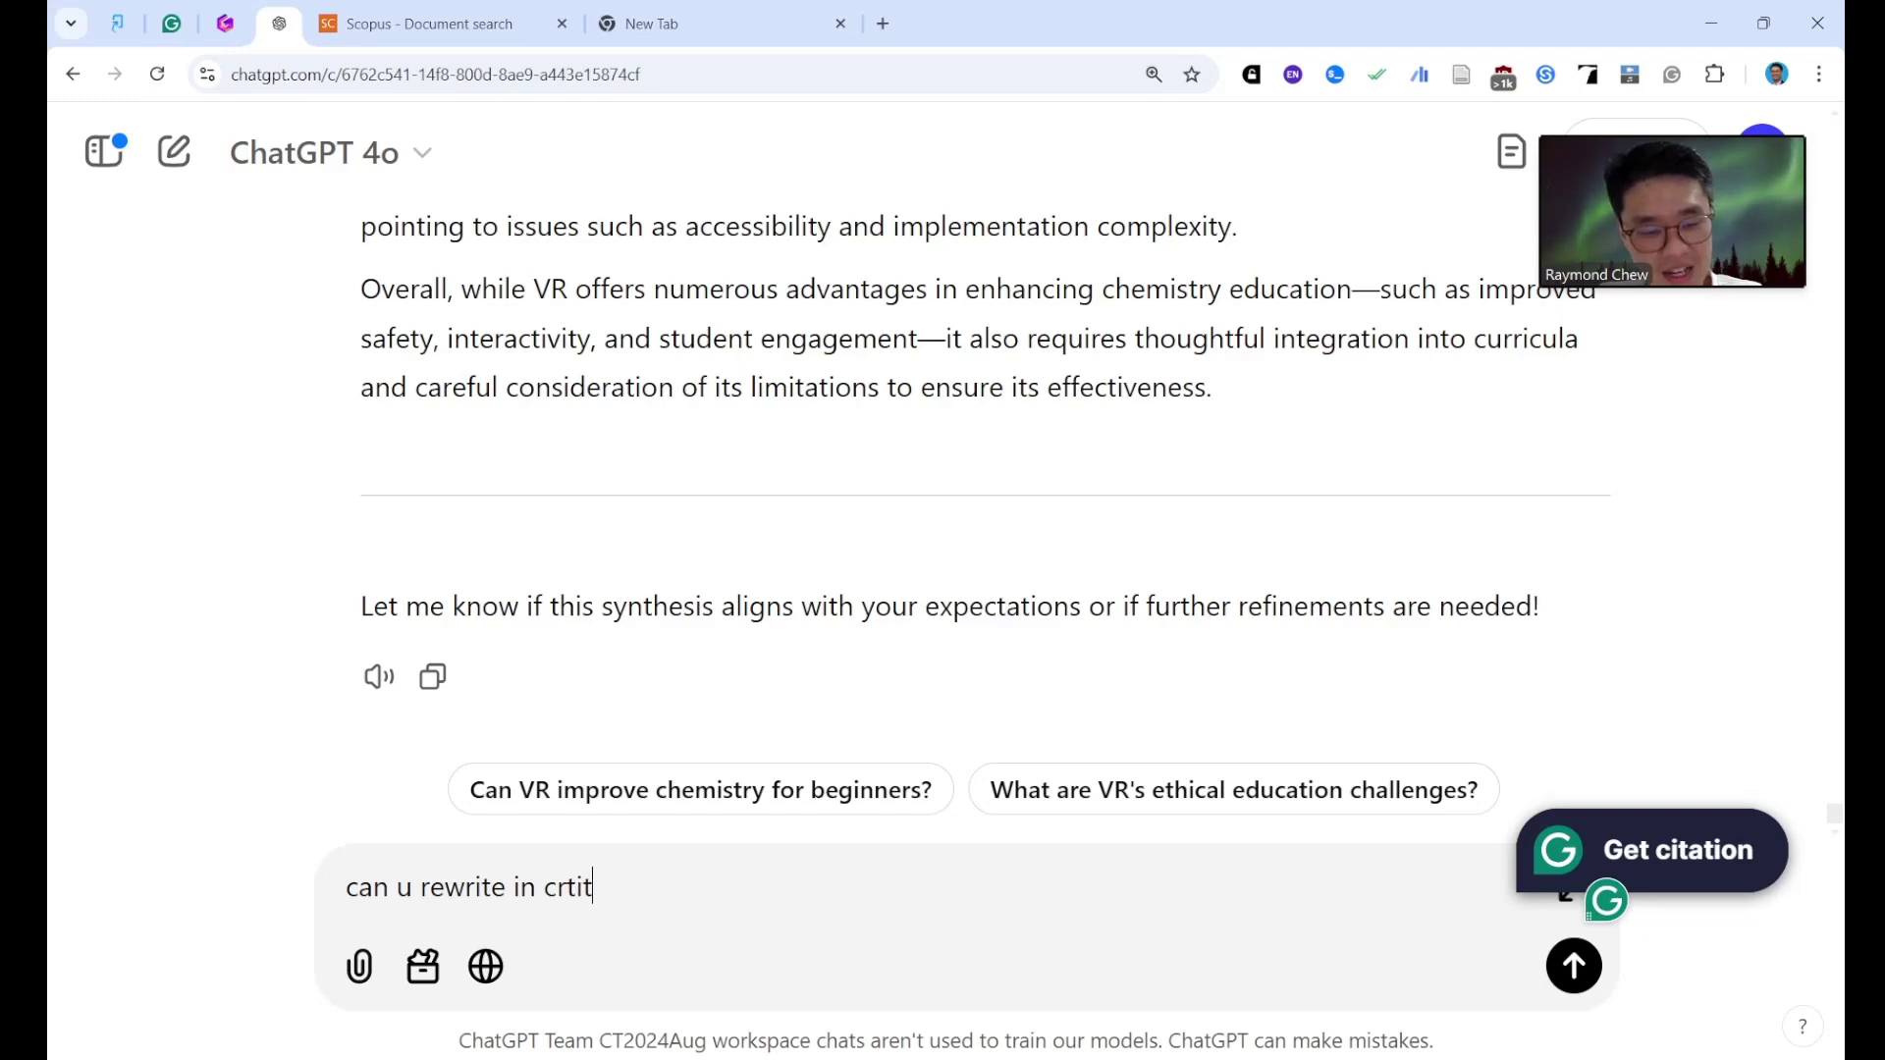
type("ical review st")
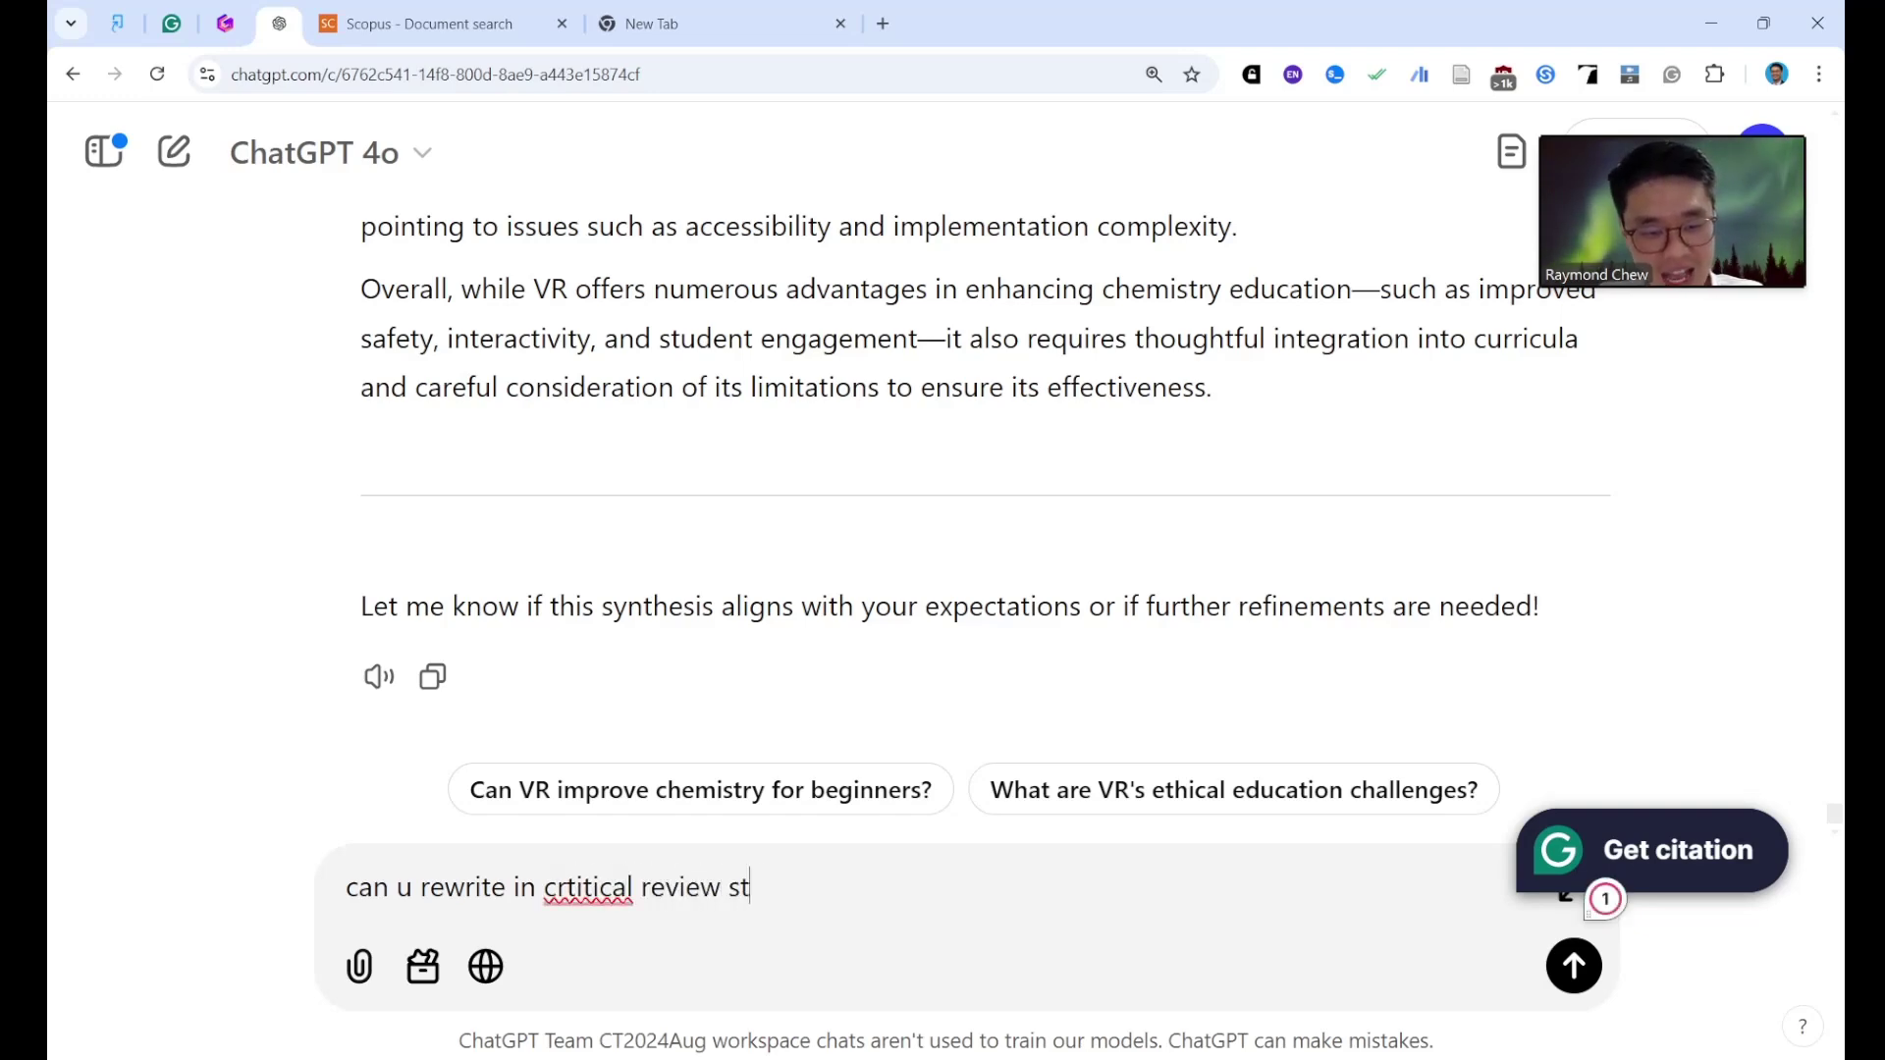
type("yle? and t")
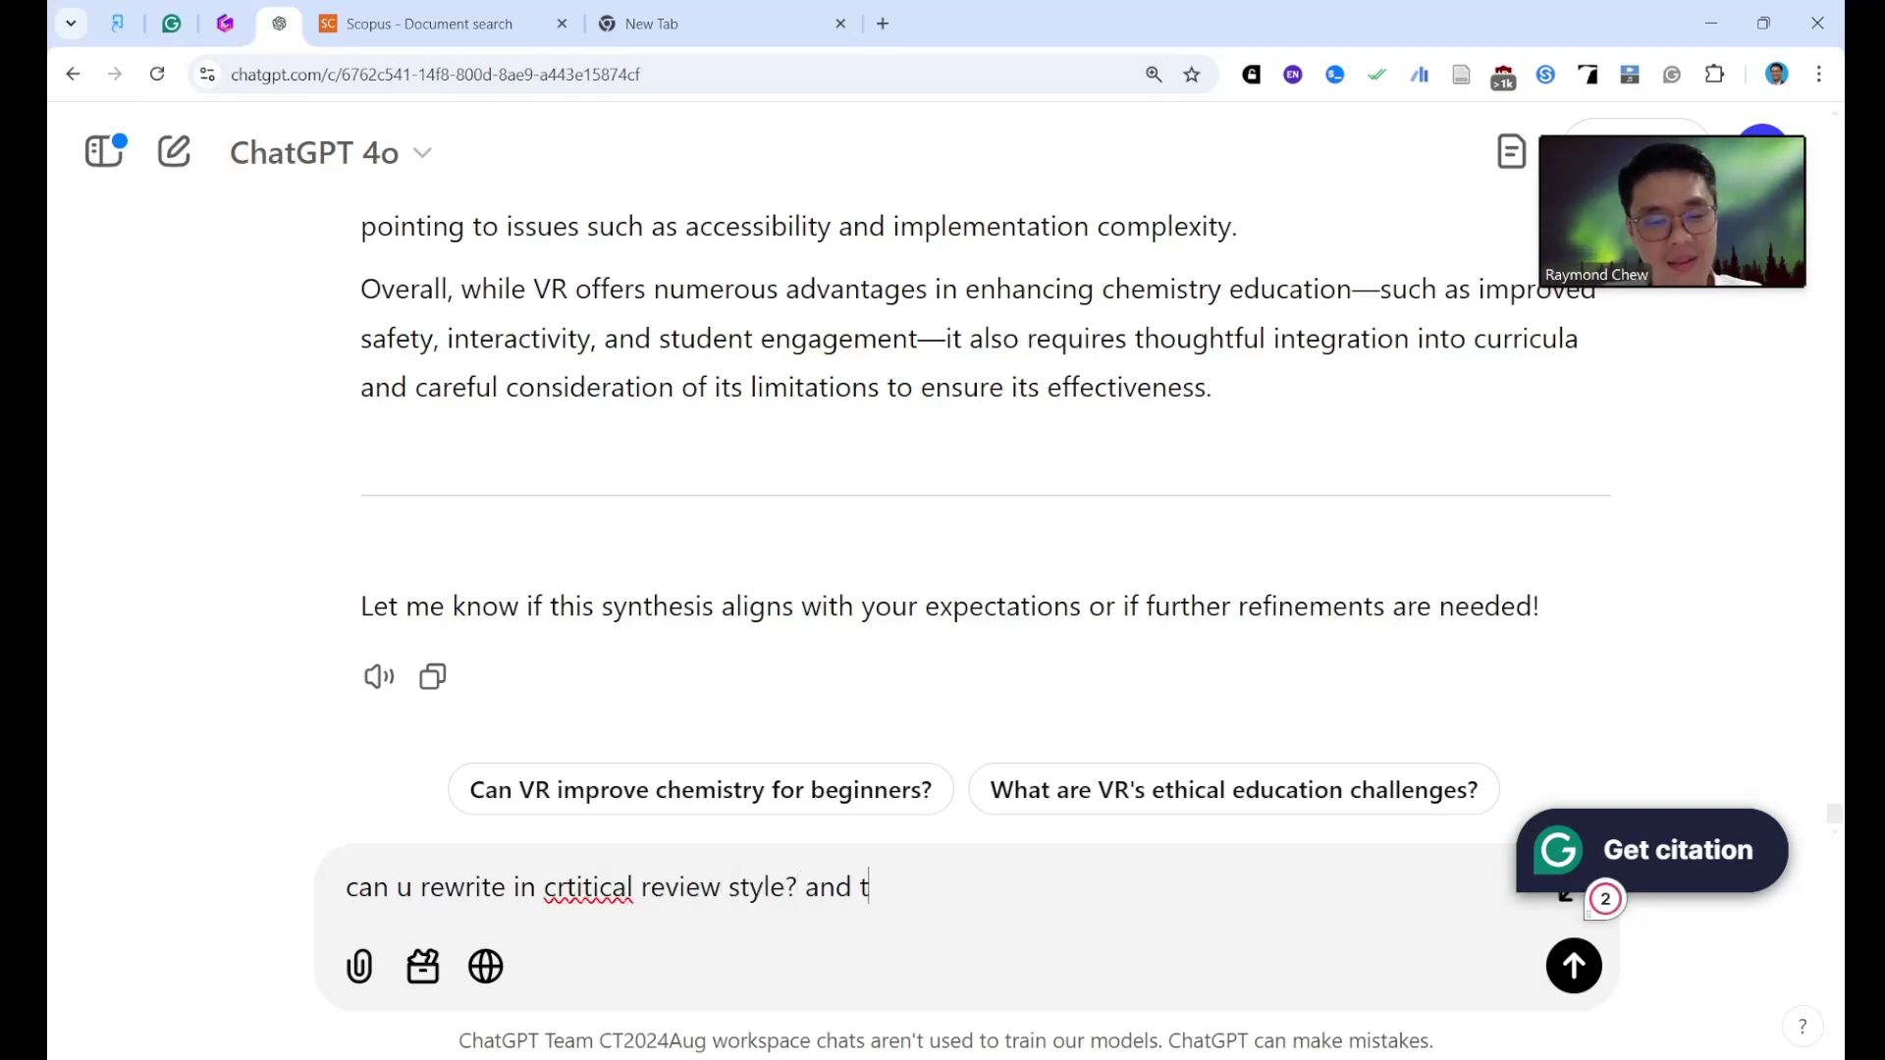
key("BackSpace")
type("bold it,")
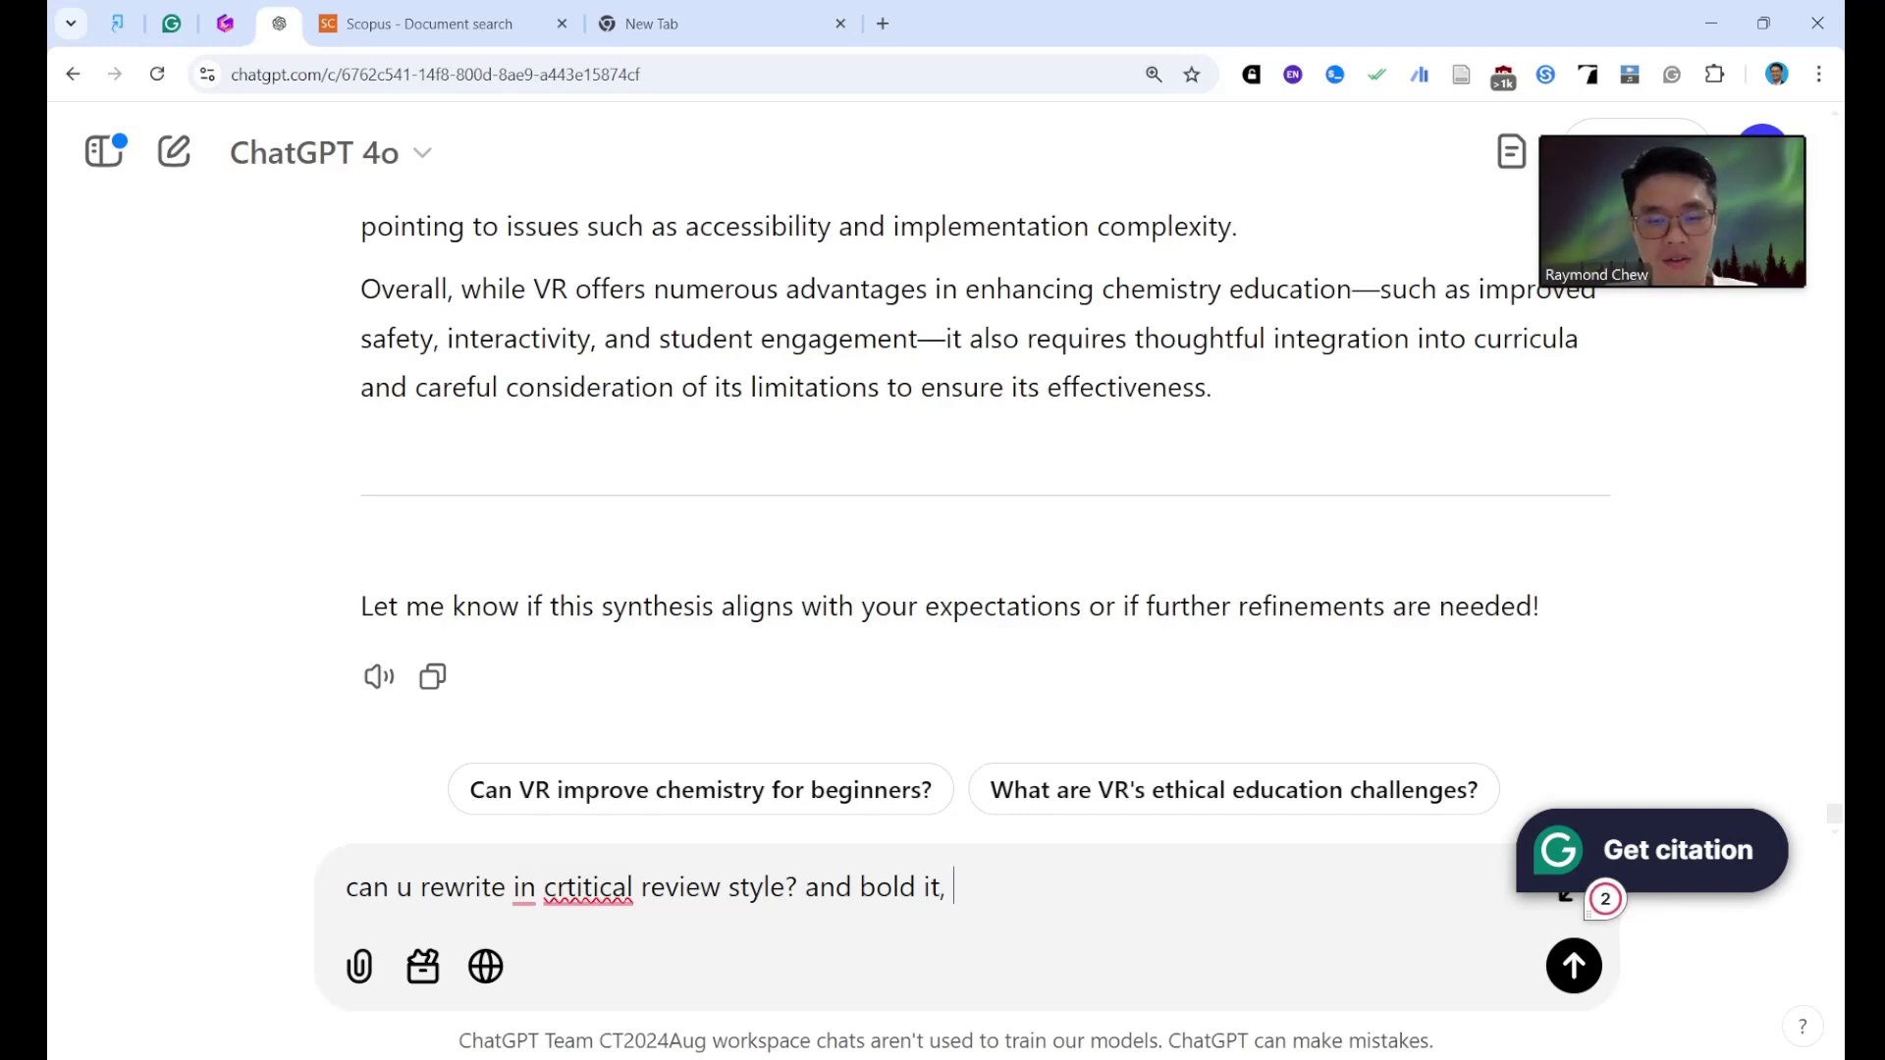
type(" for me the c")
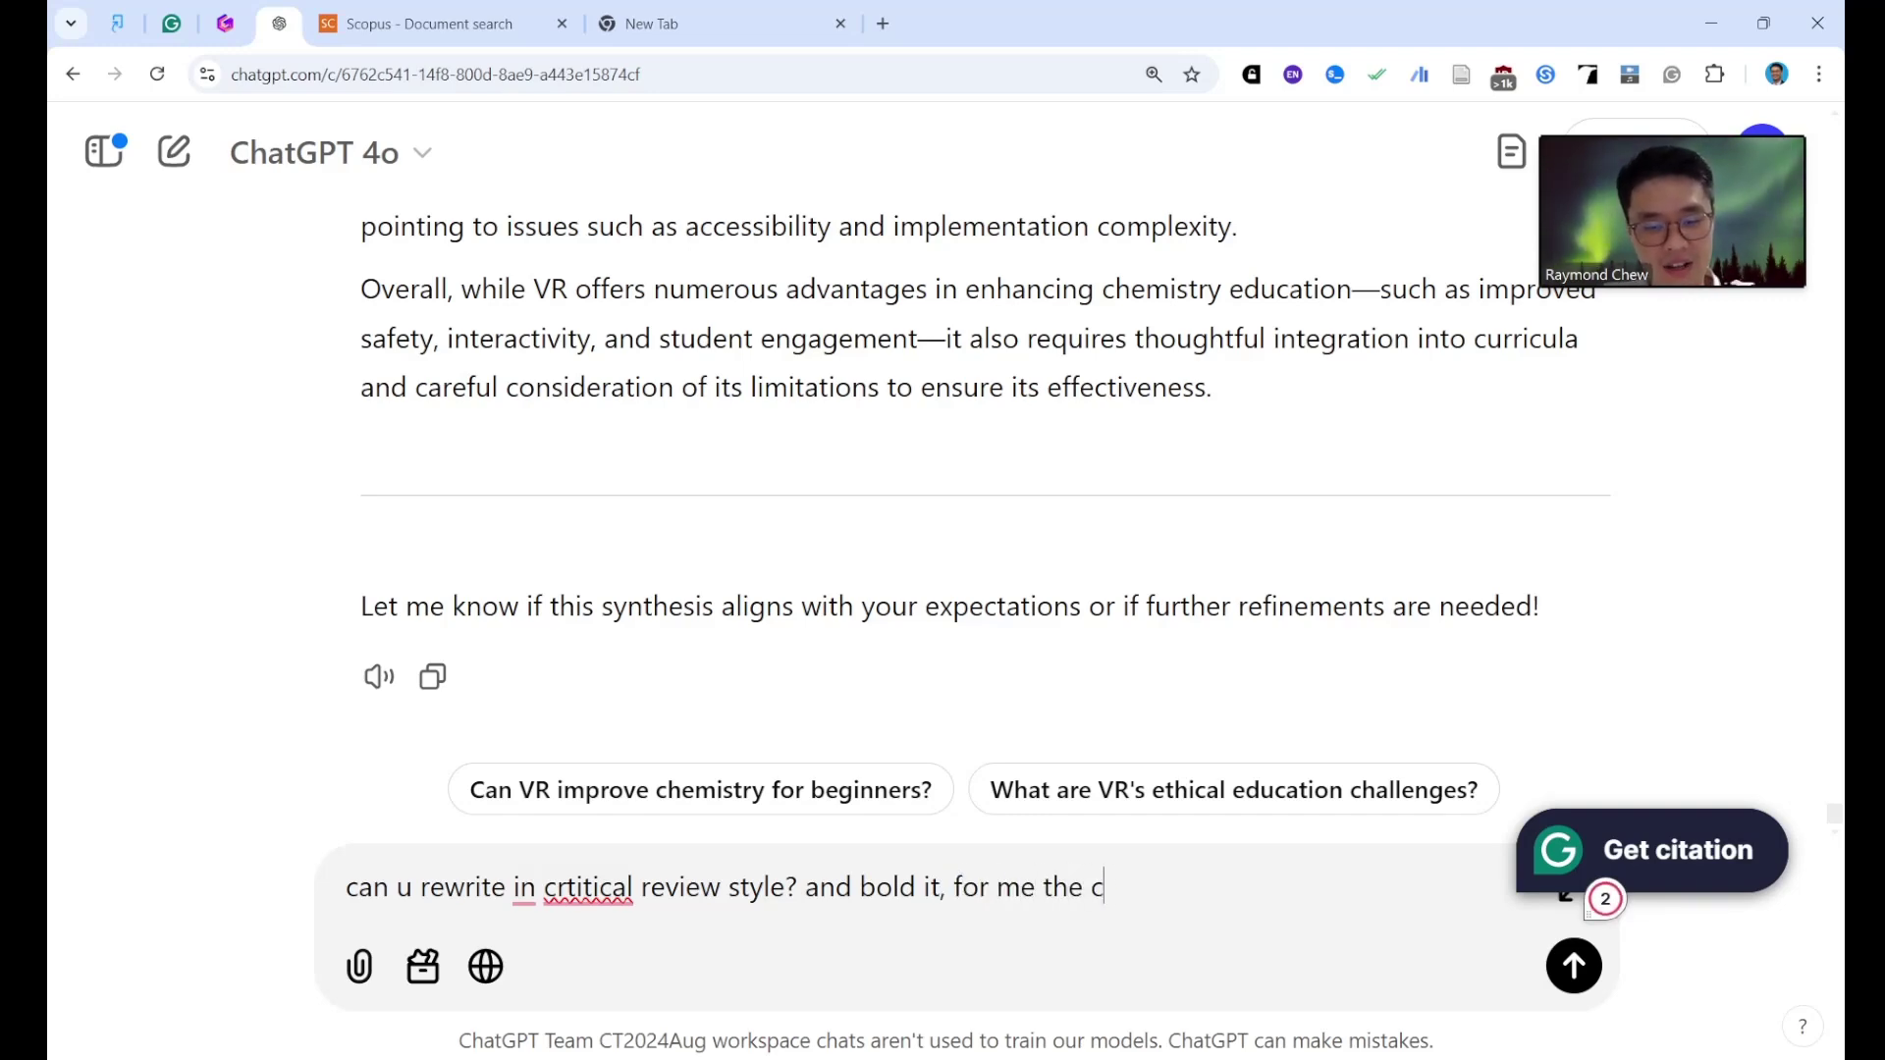
type("ritical contents")
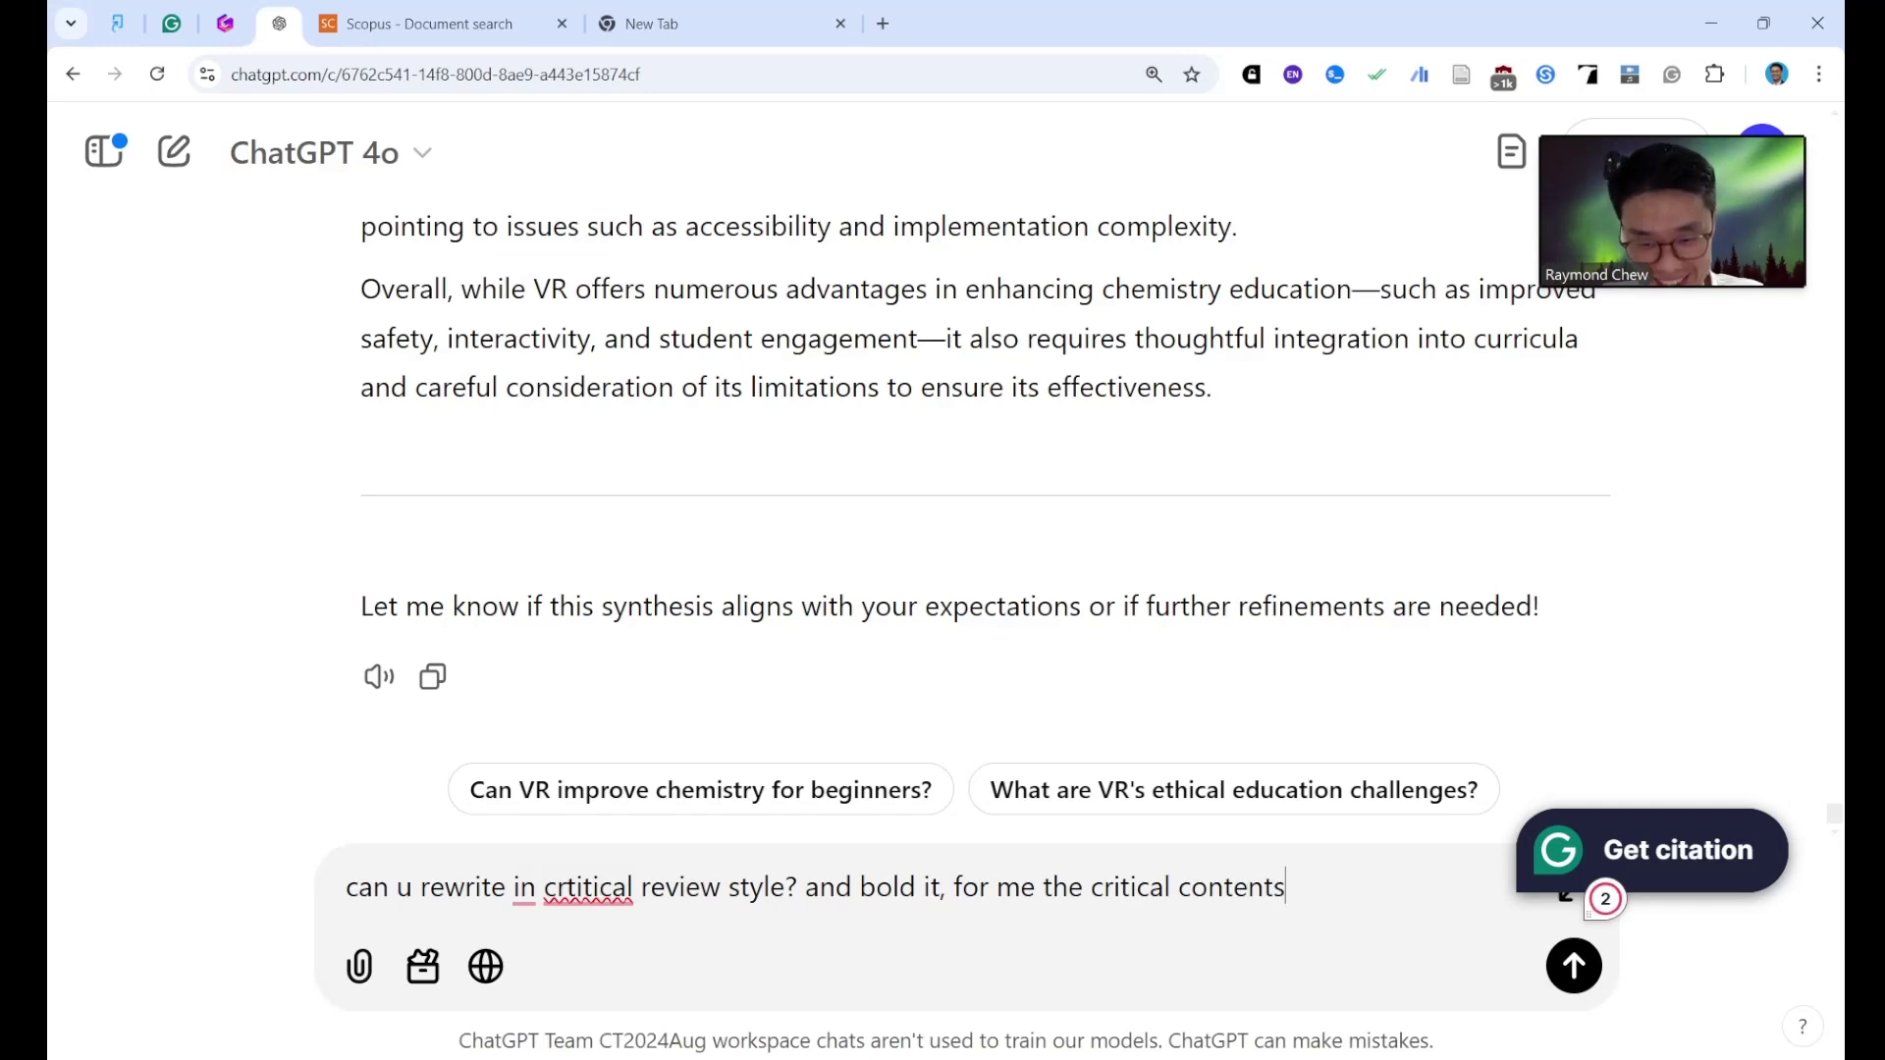
key("Return")
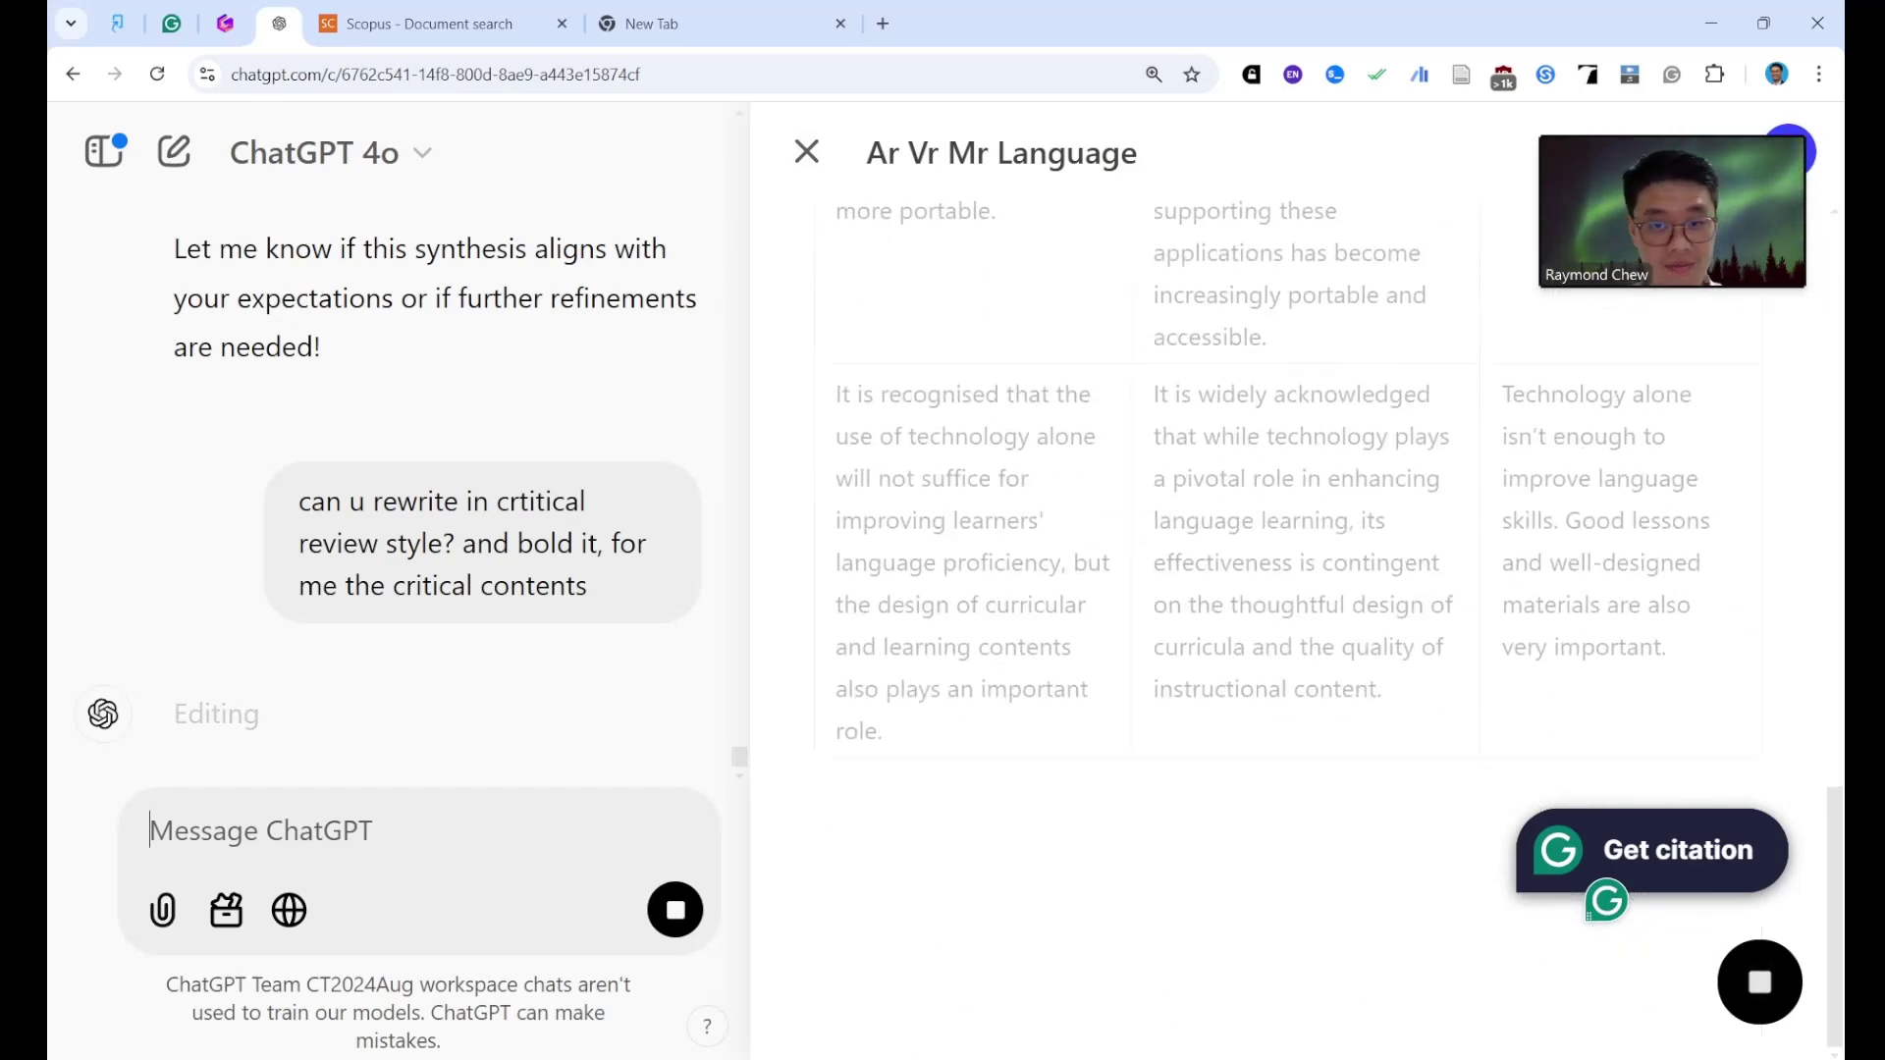
left_click(807, 152)
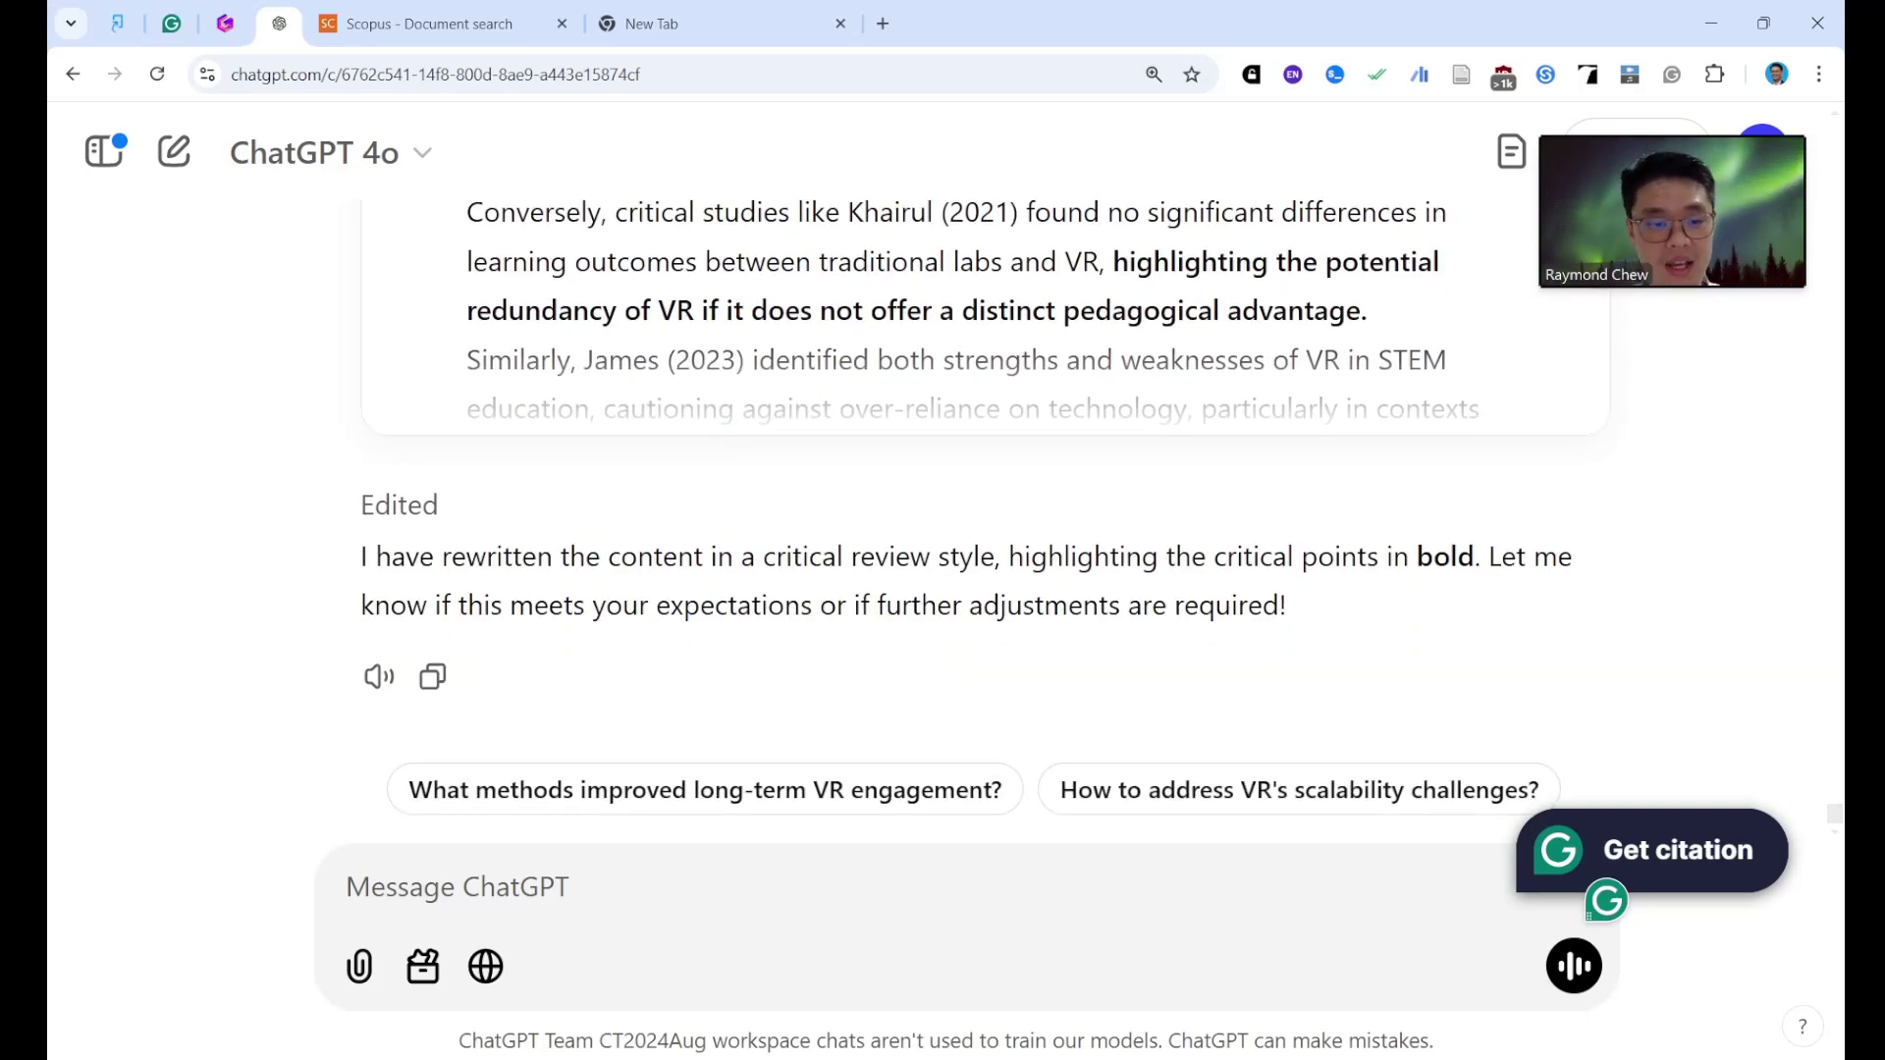
Mention the Academic PhraseBank GPT in the chat and begin its message with "hi, use my academic phrasebank".
type("@")
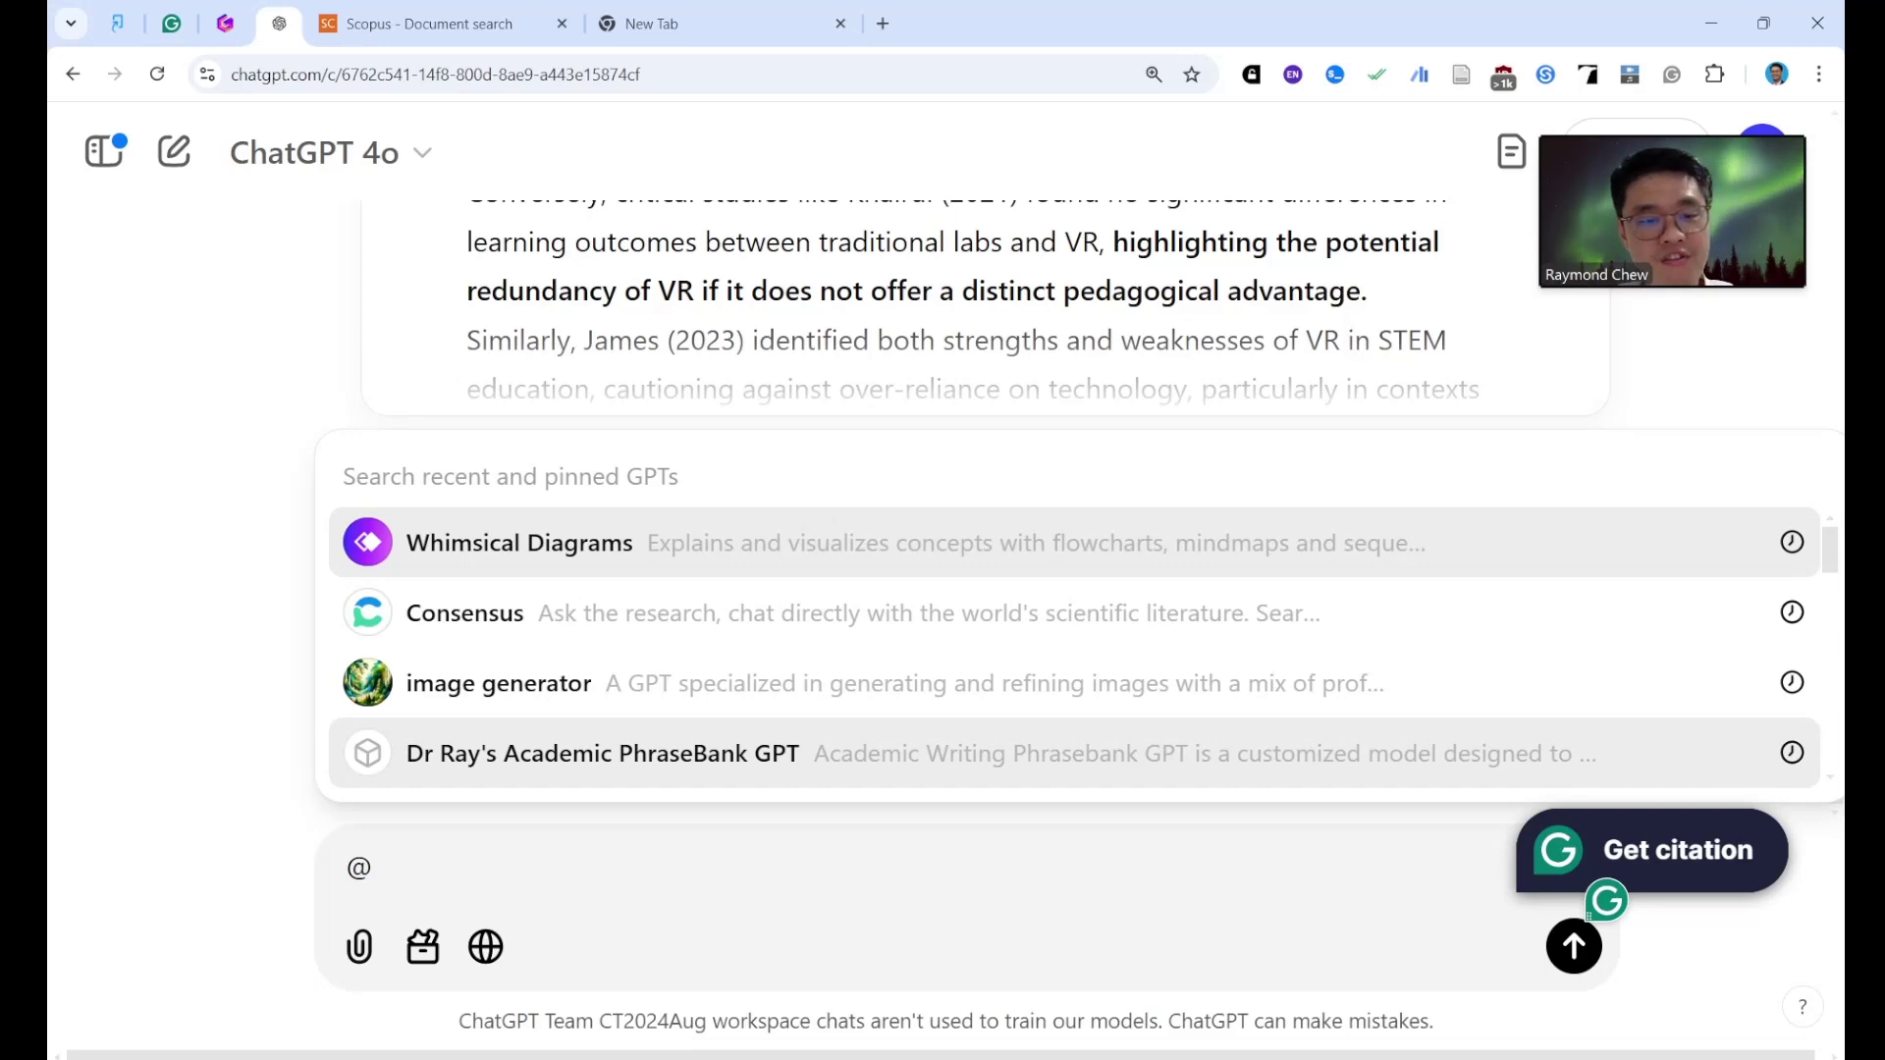
left_click(603, 753)
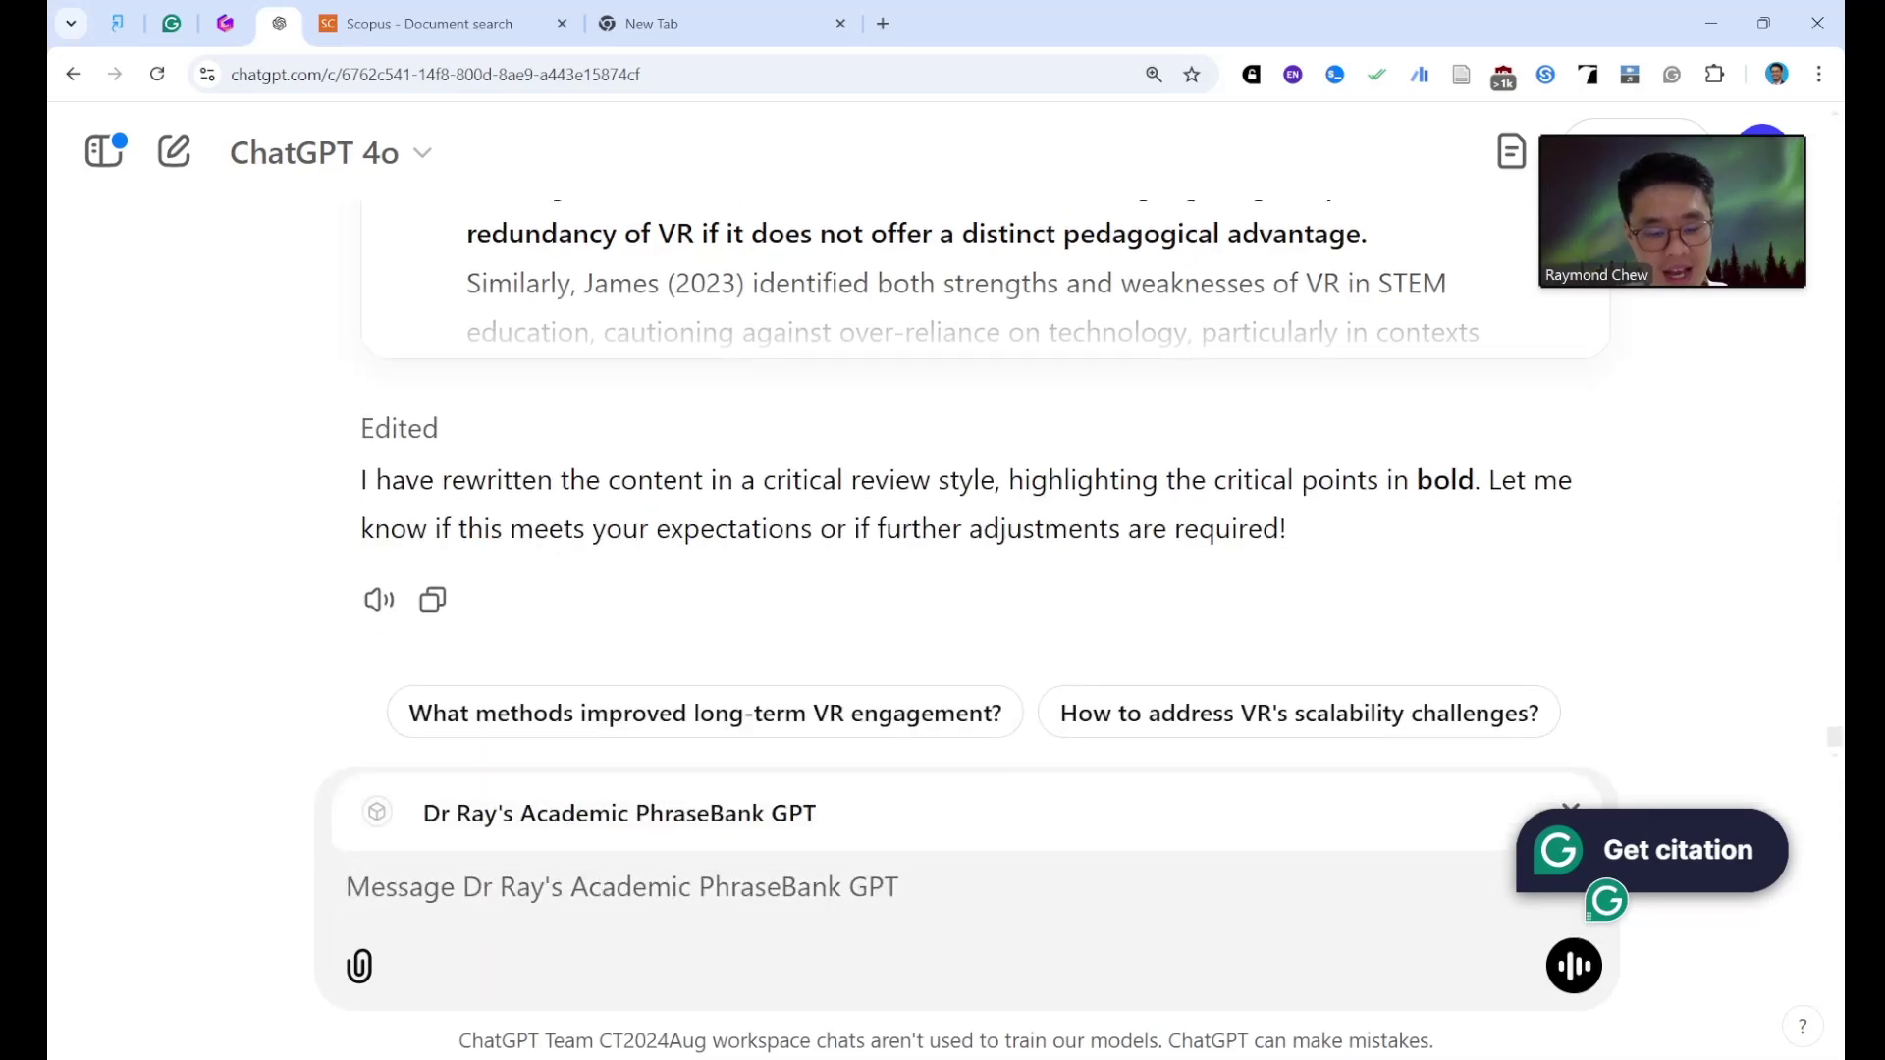
type("hi, use")
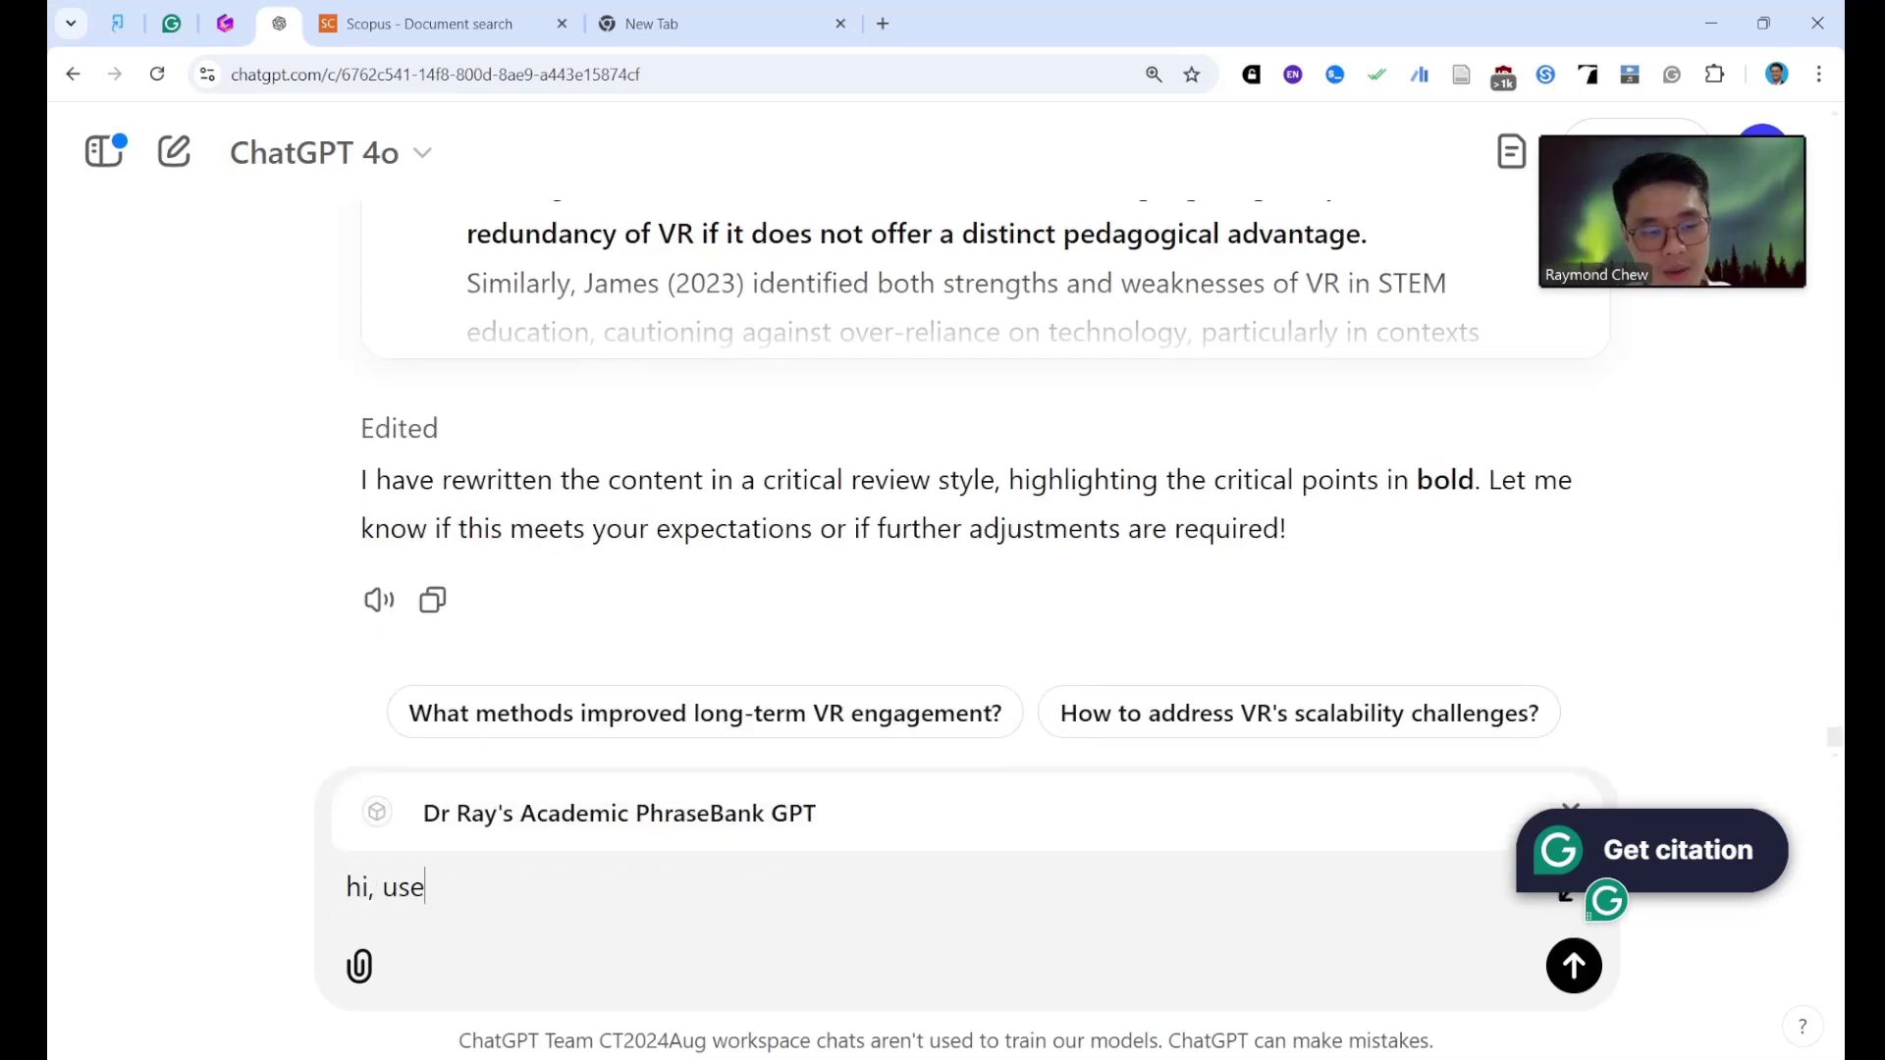
type(" my academic pjreas")
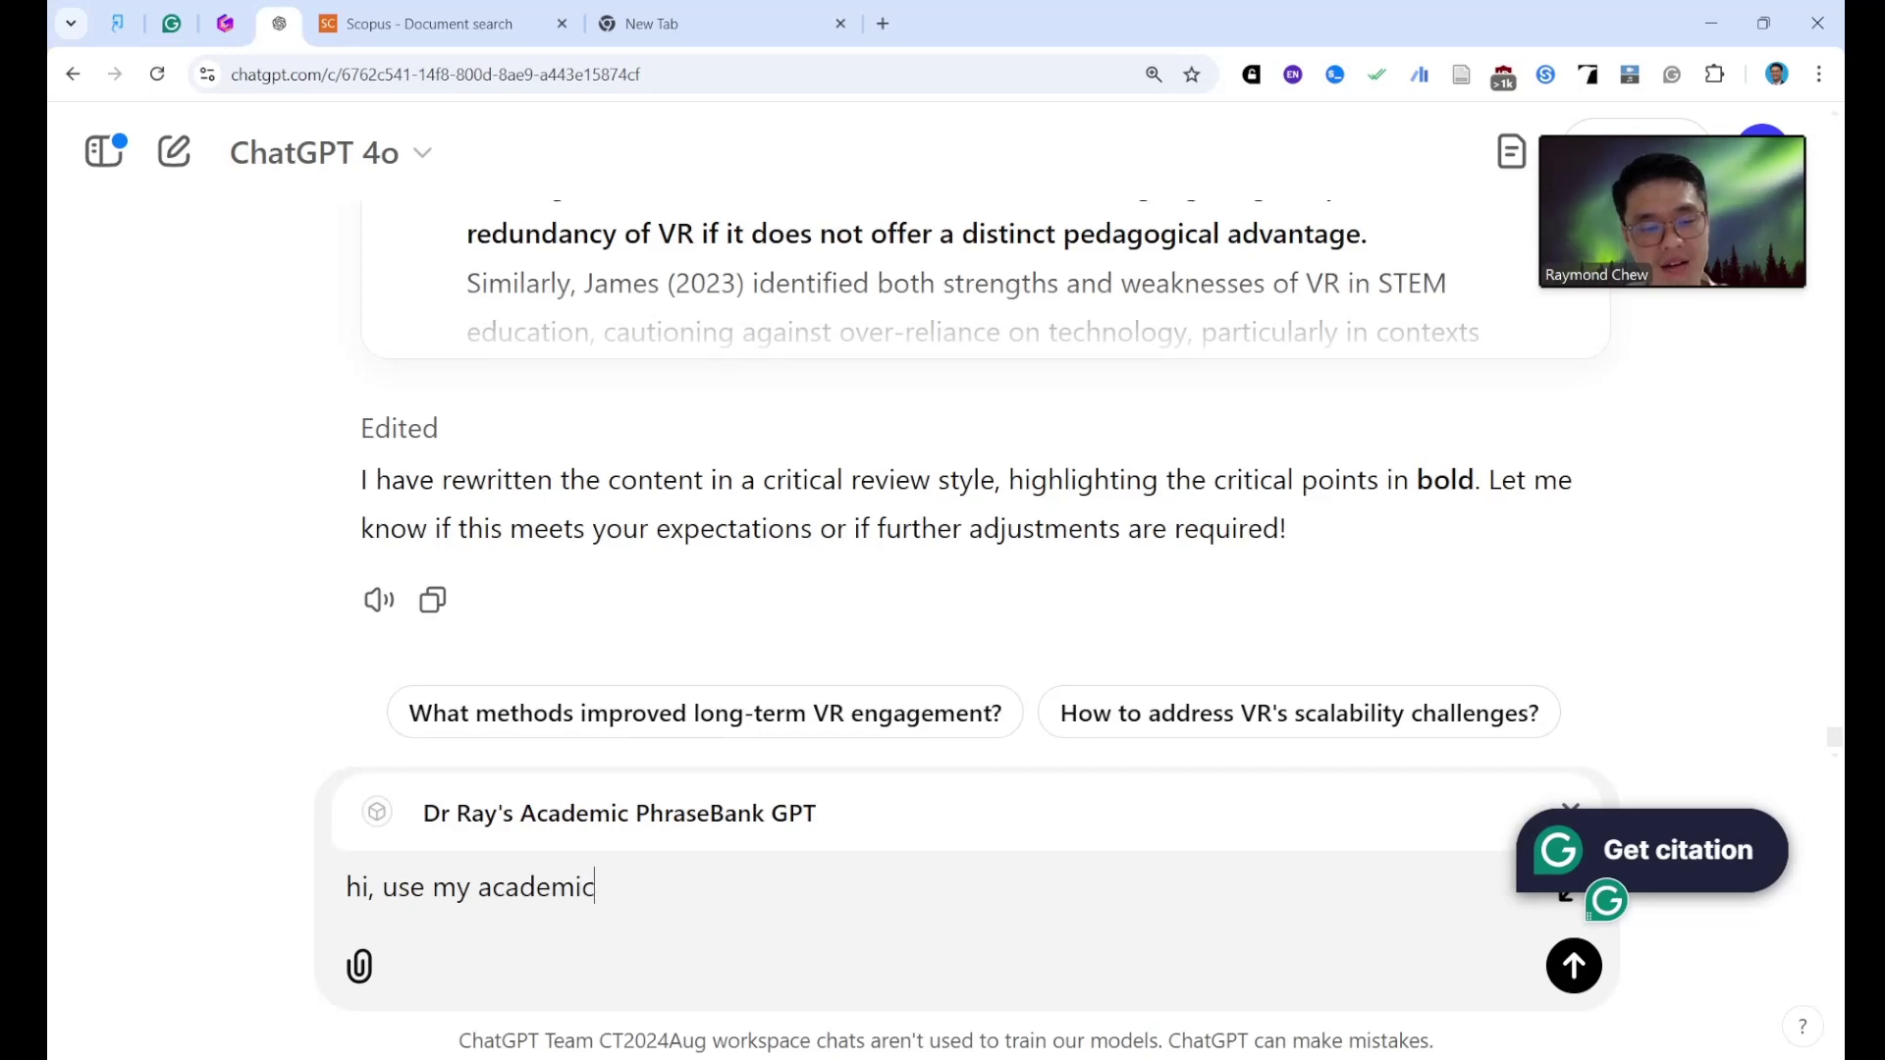
key("BackSpace")
key("BackSpace")
key("BackSpace")
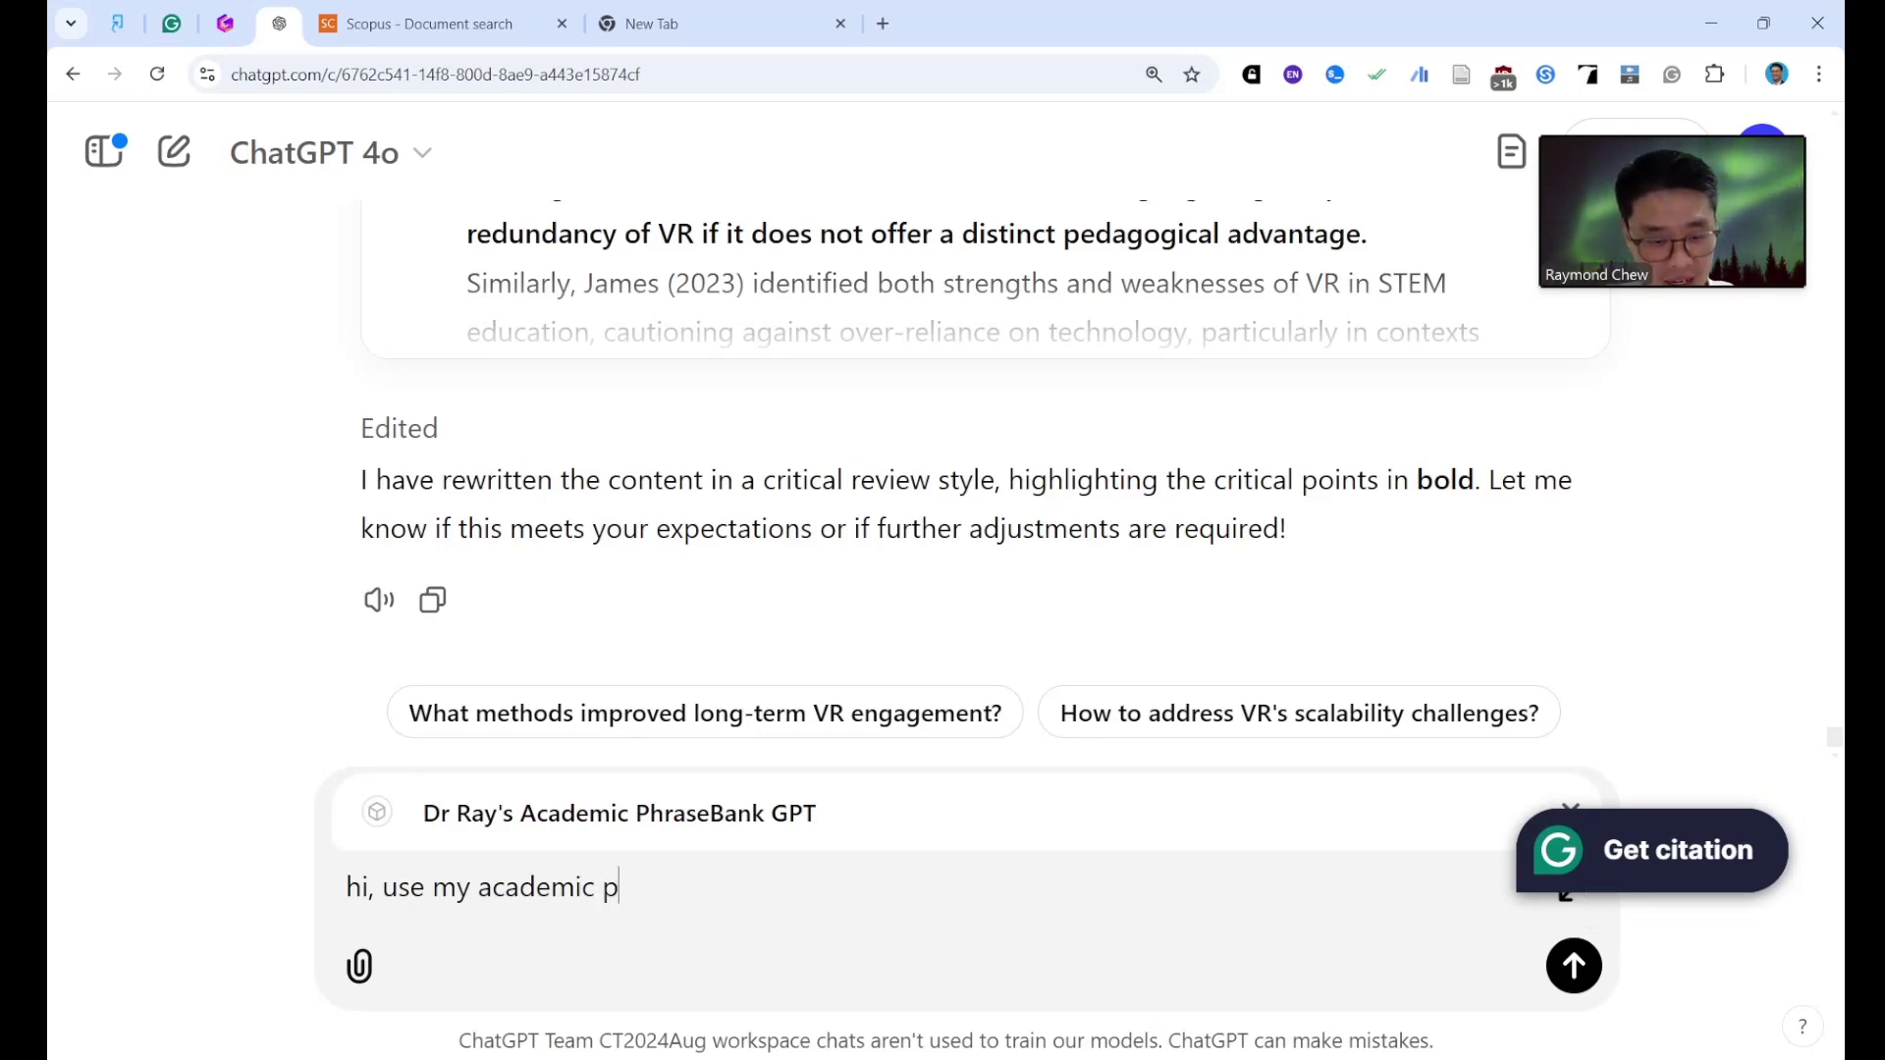
type("heas")
key("BackSpace")
type("rasebank")
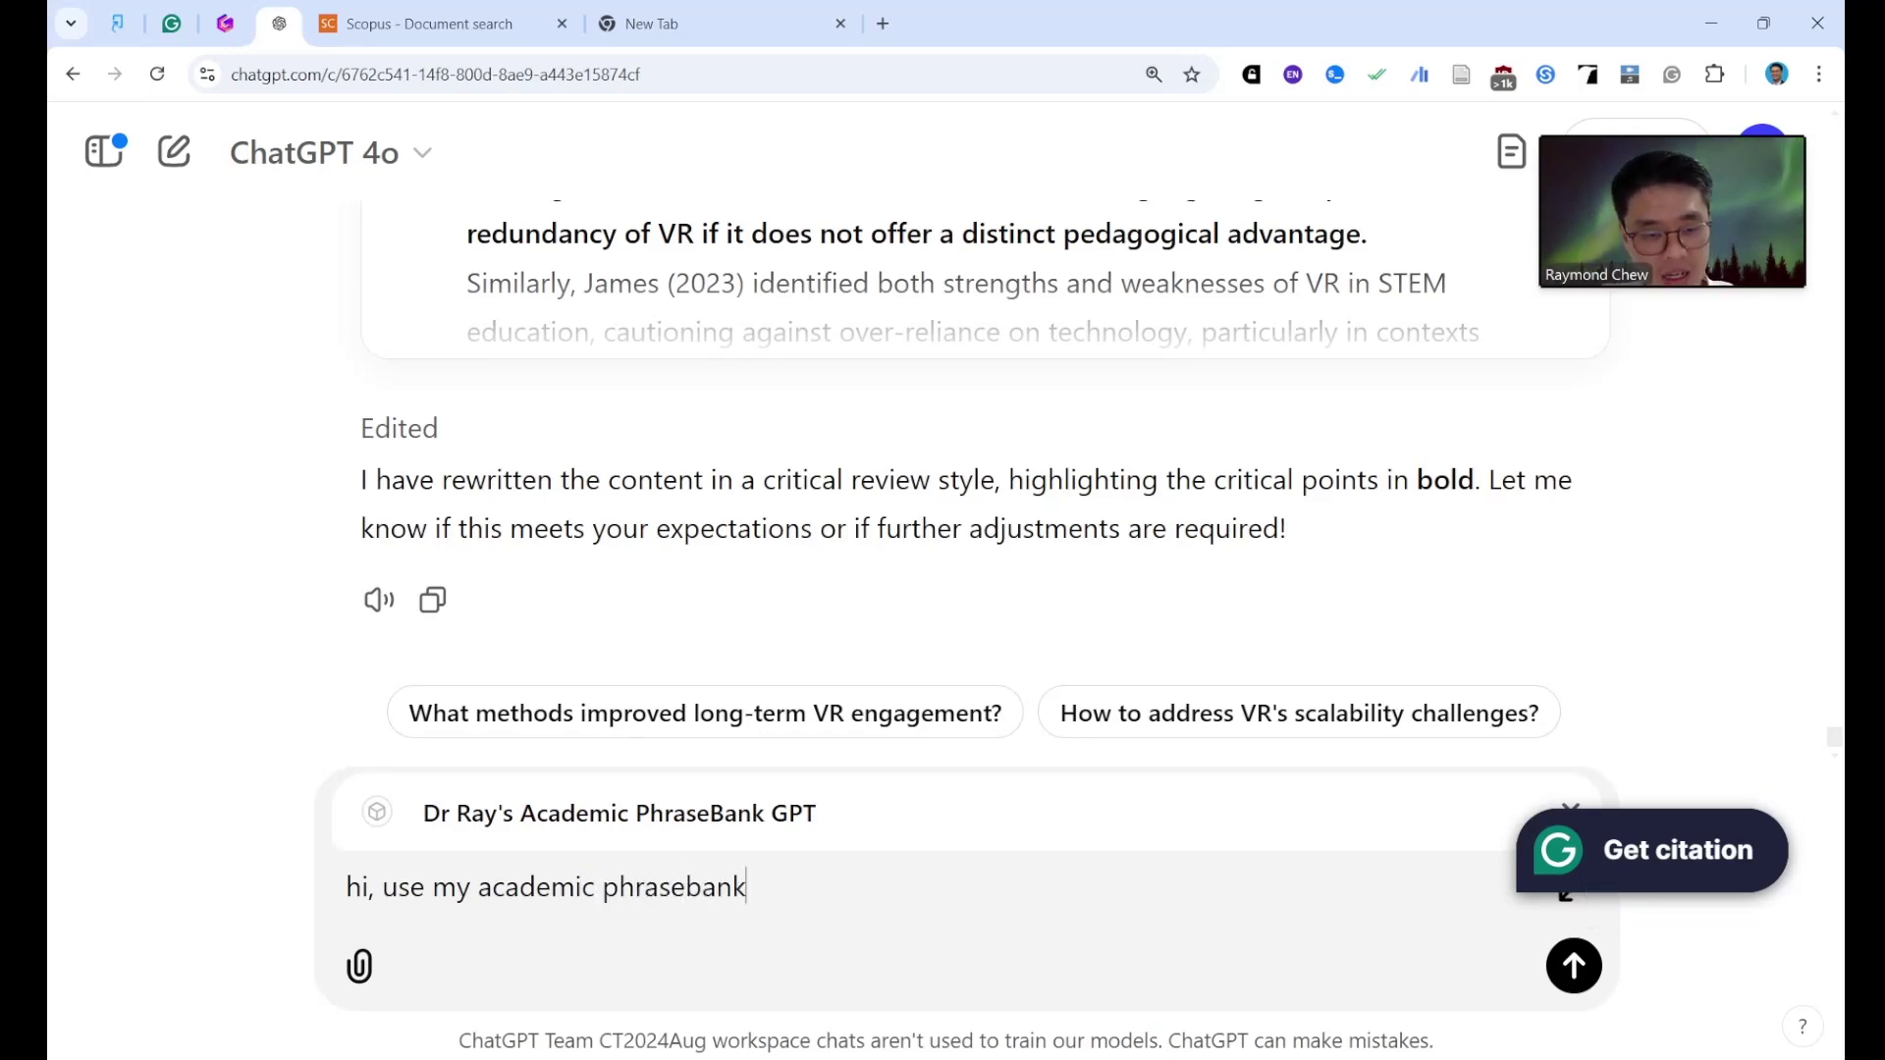
Continue the message with "about critical review, usiing the supporting and contradicting style.".
type(" about ")
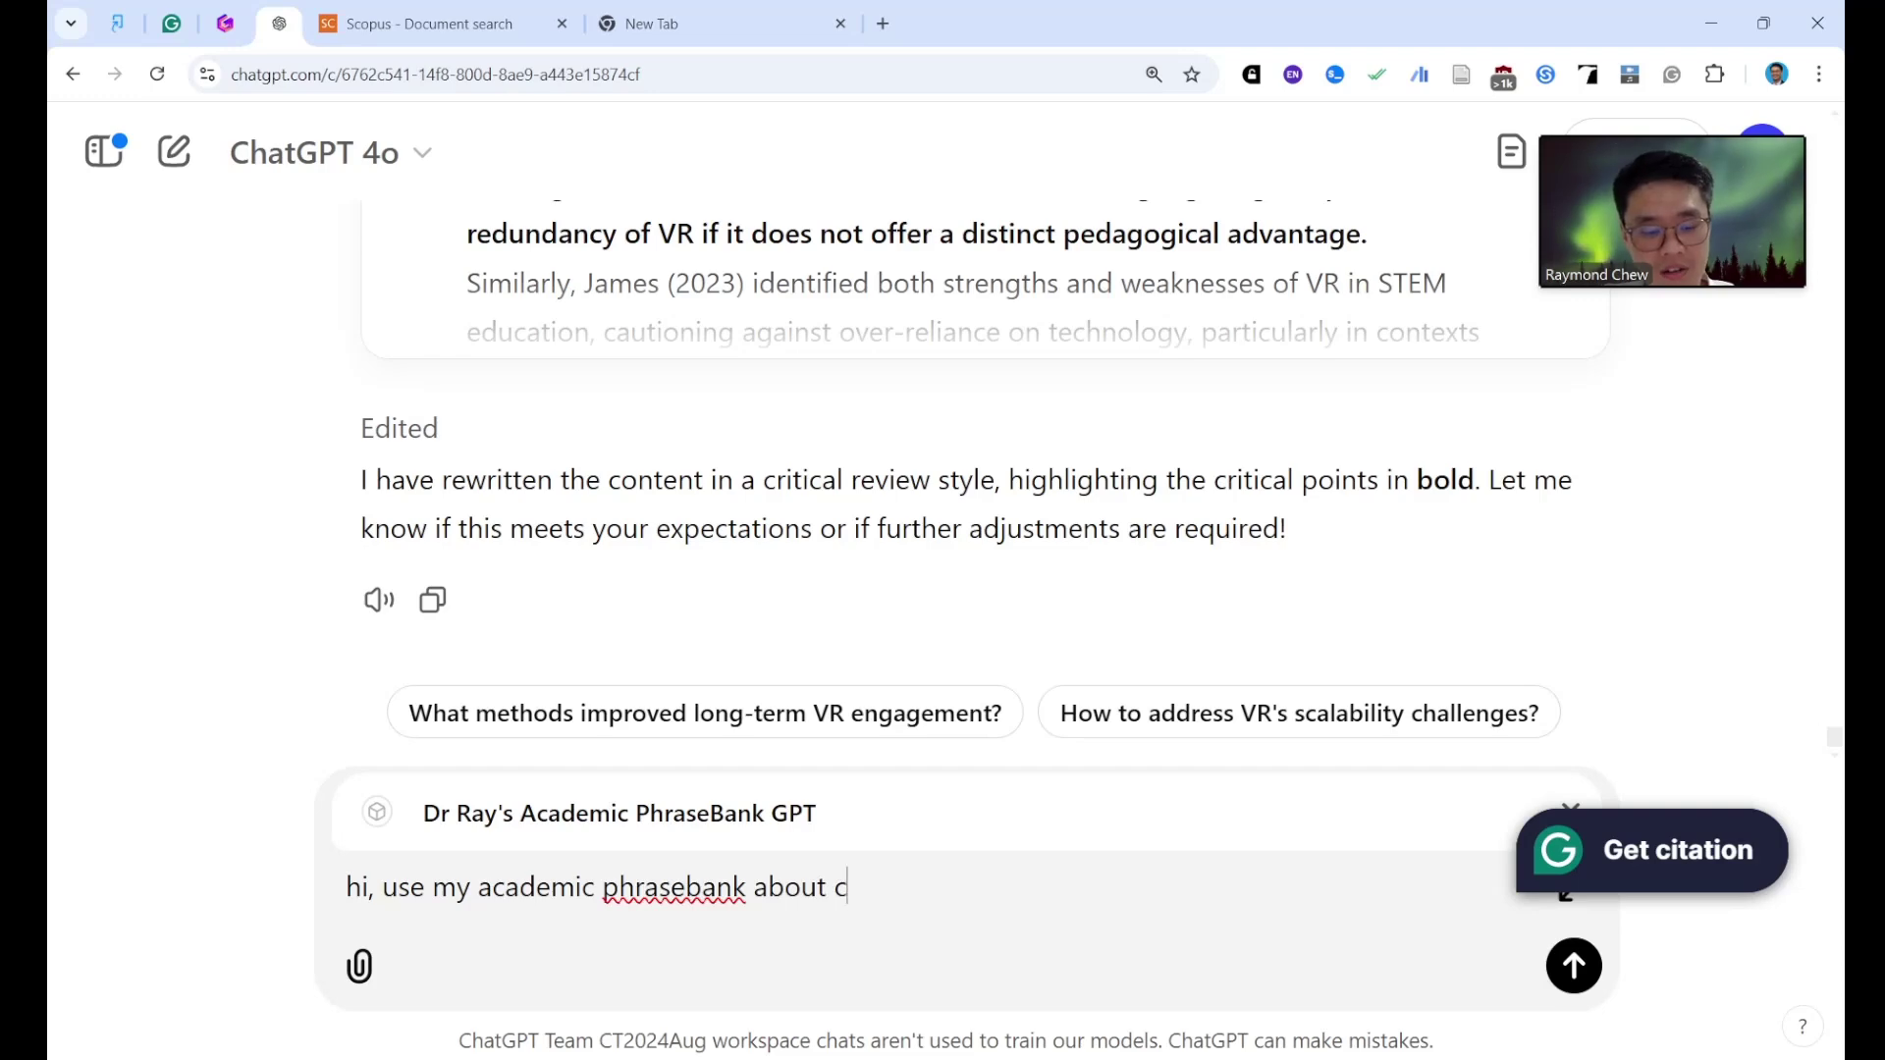
type("crit")
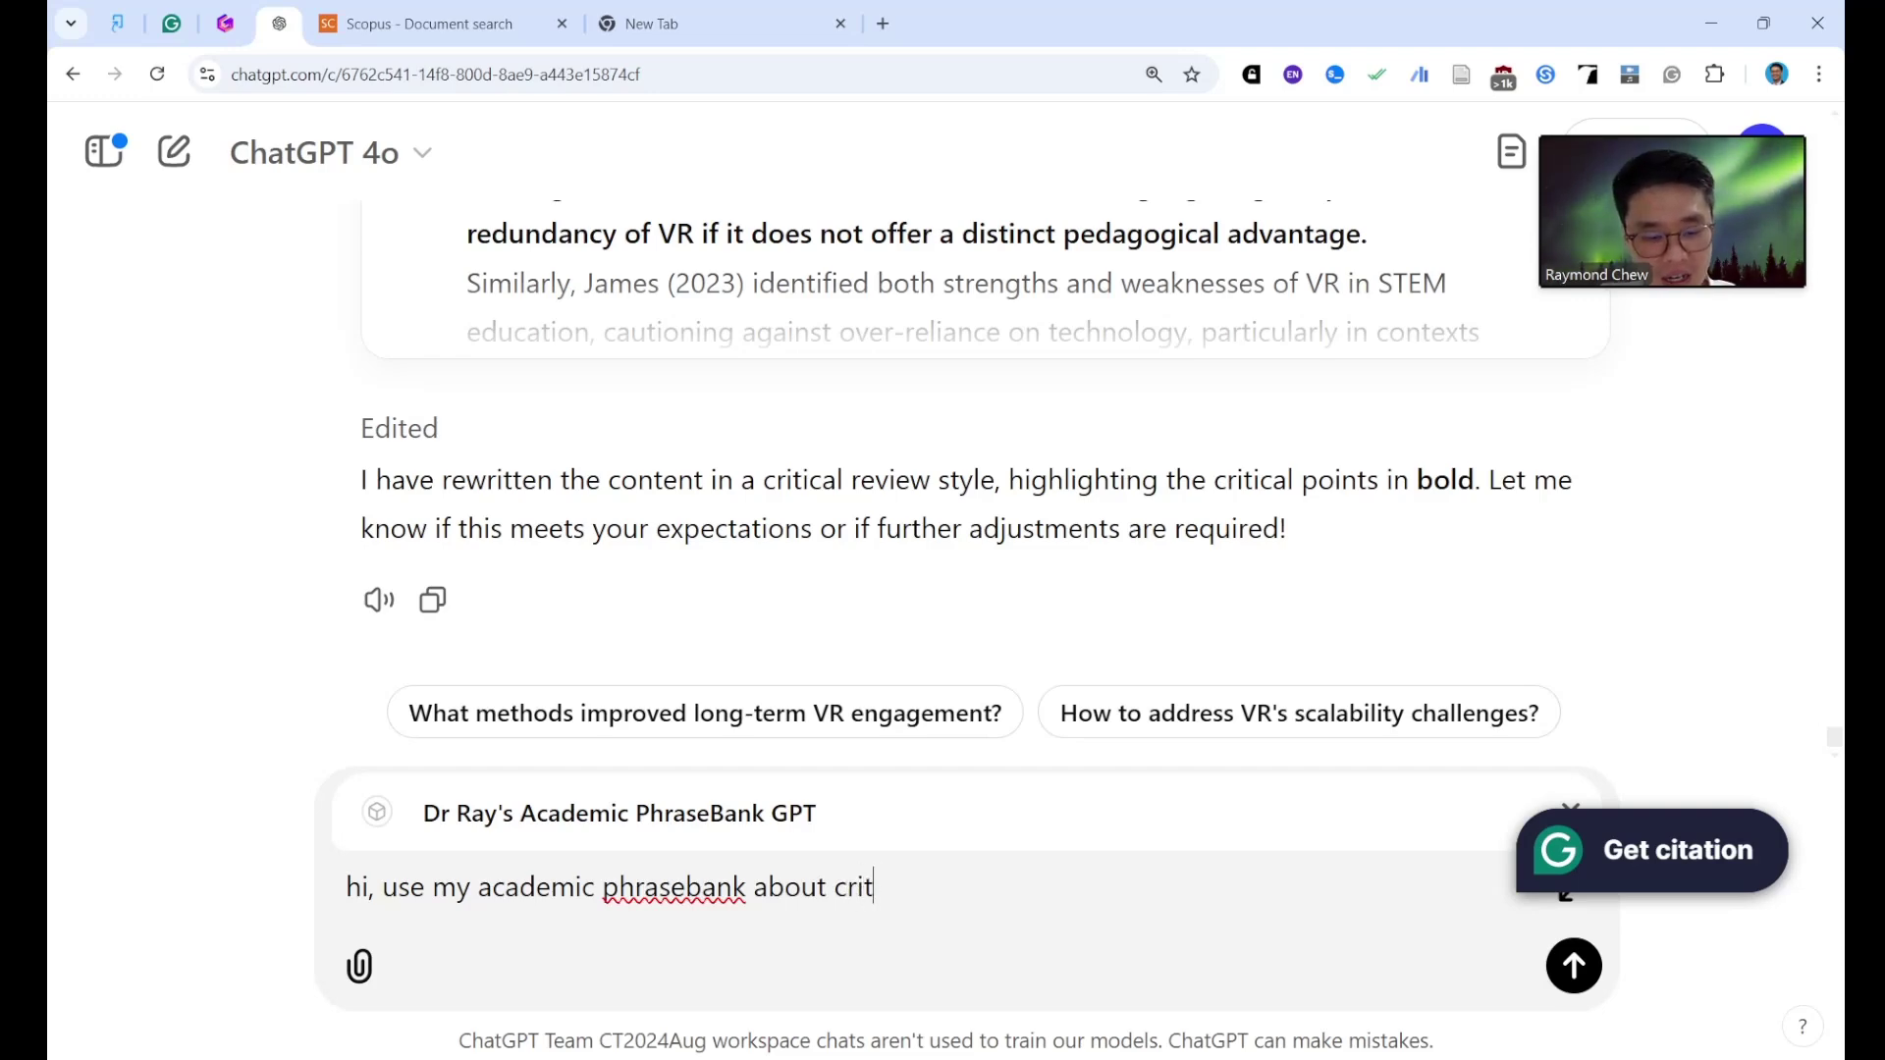
type("ical review")
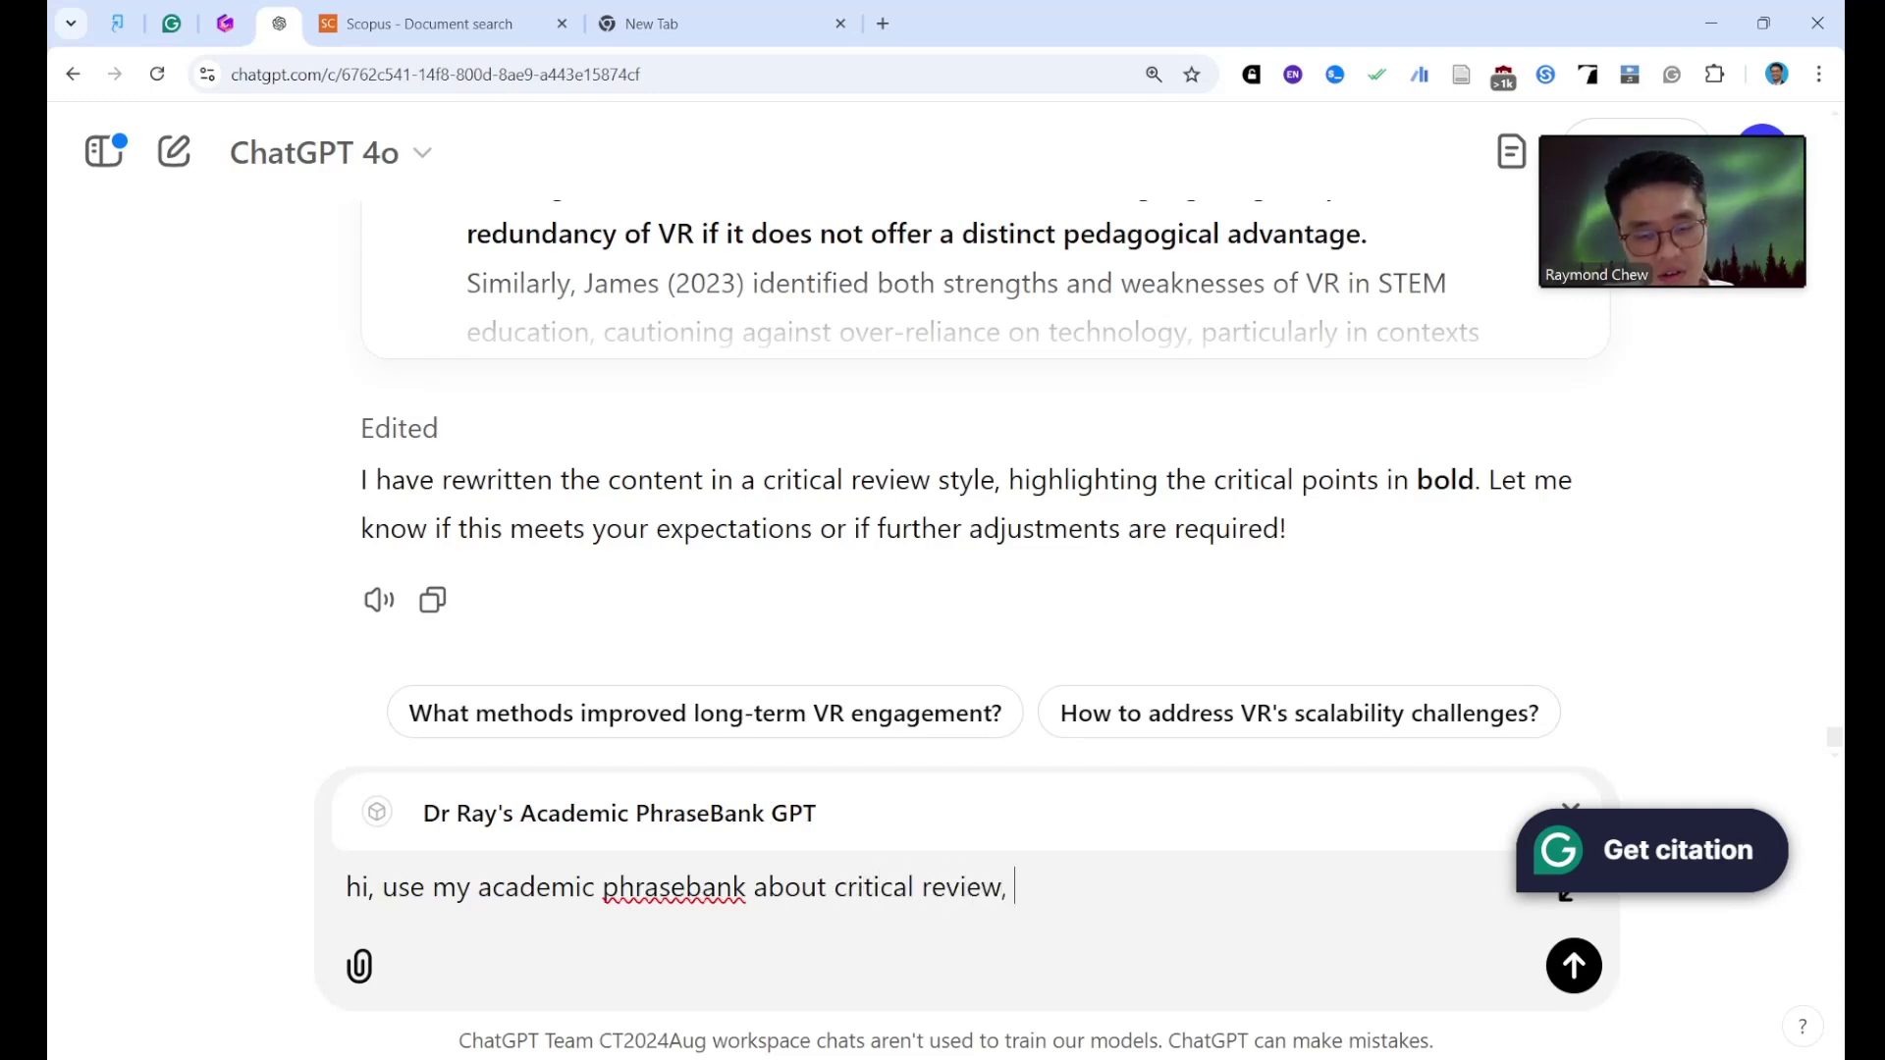
type(", us")
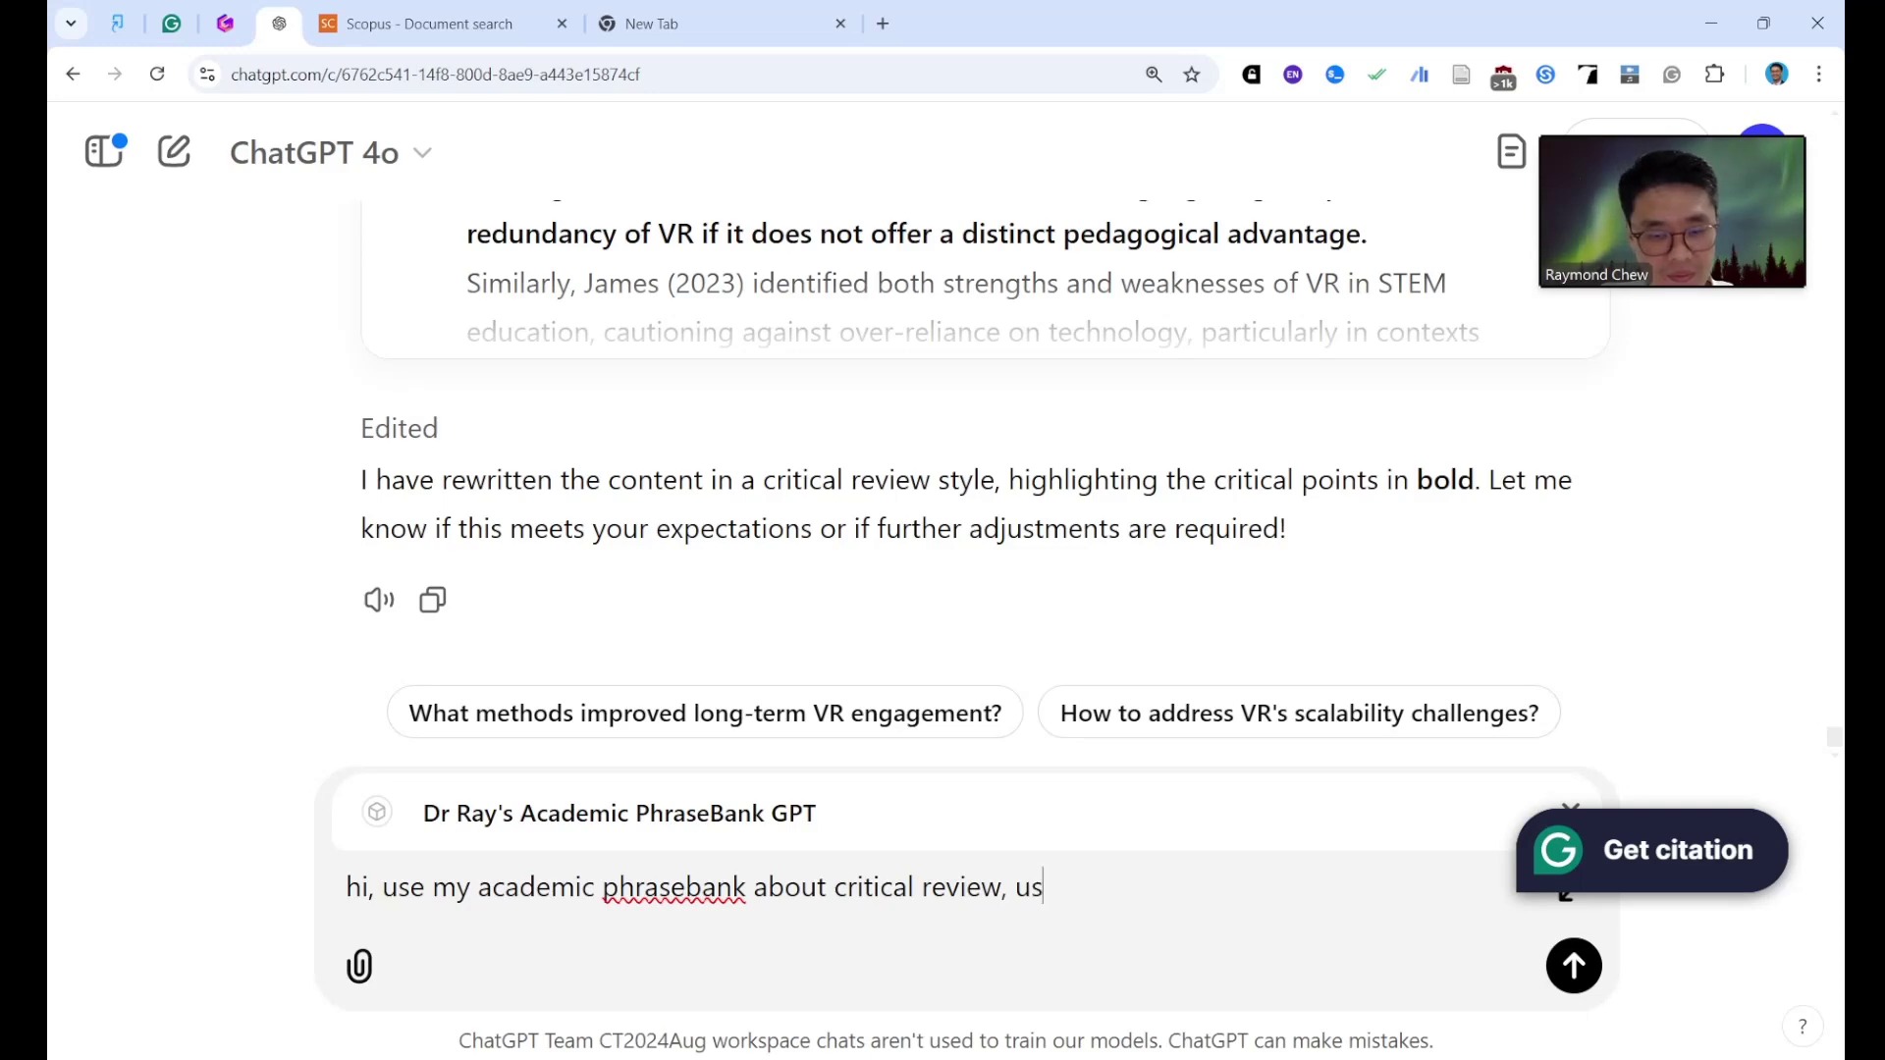
type("iing the sp")
key("BackSpace")
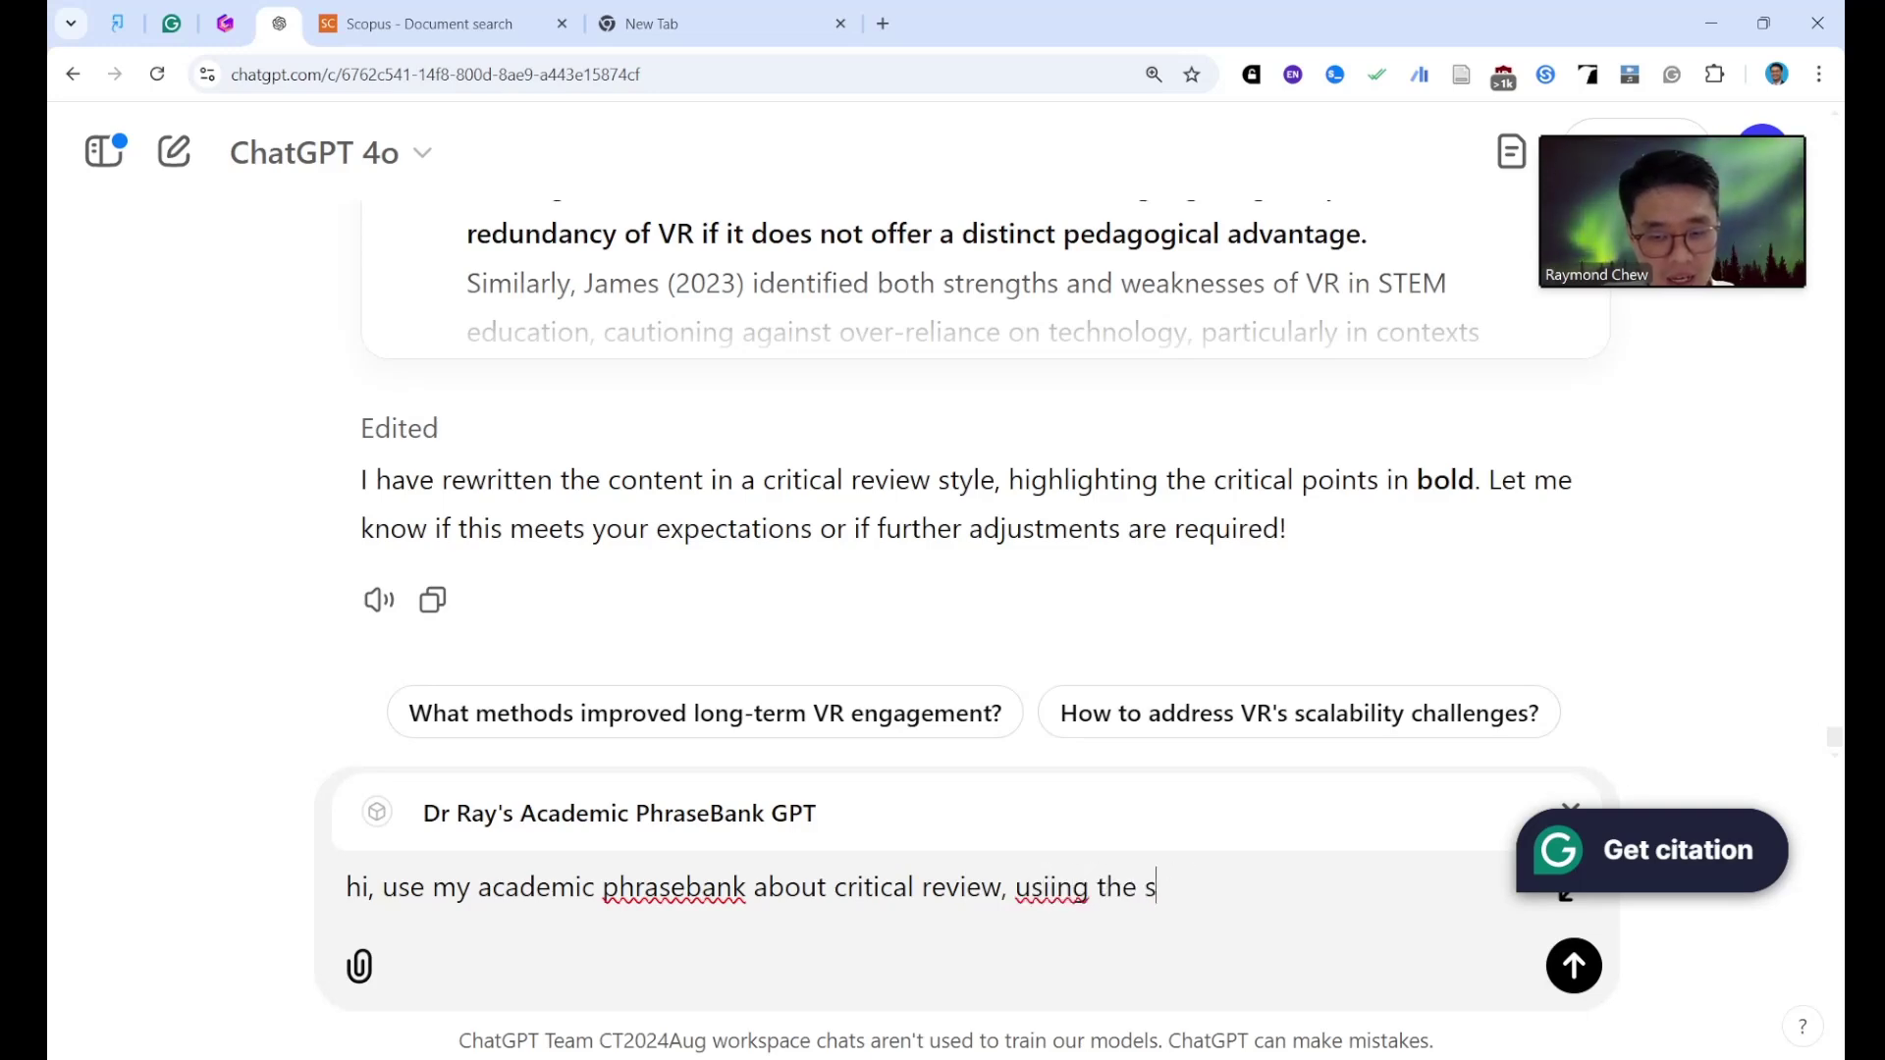
type("upporting and ")
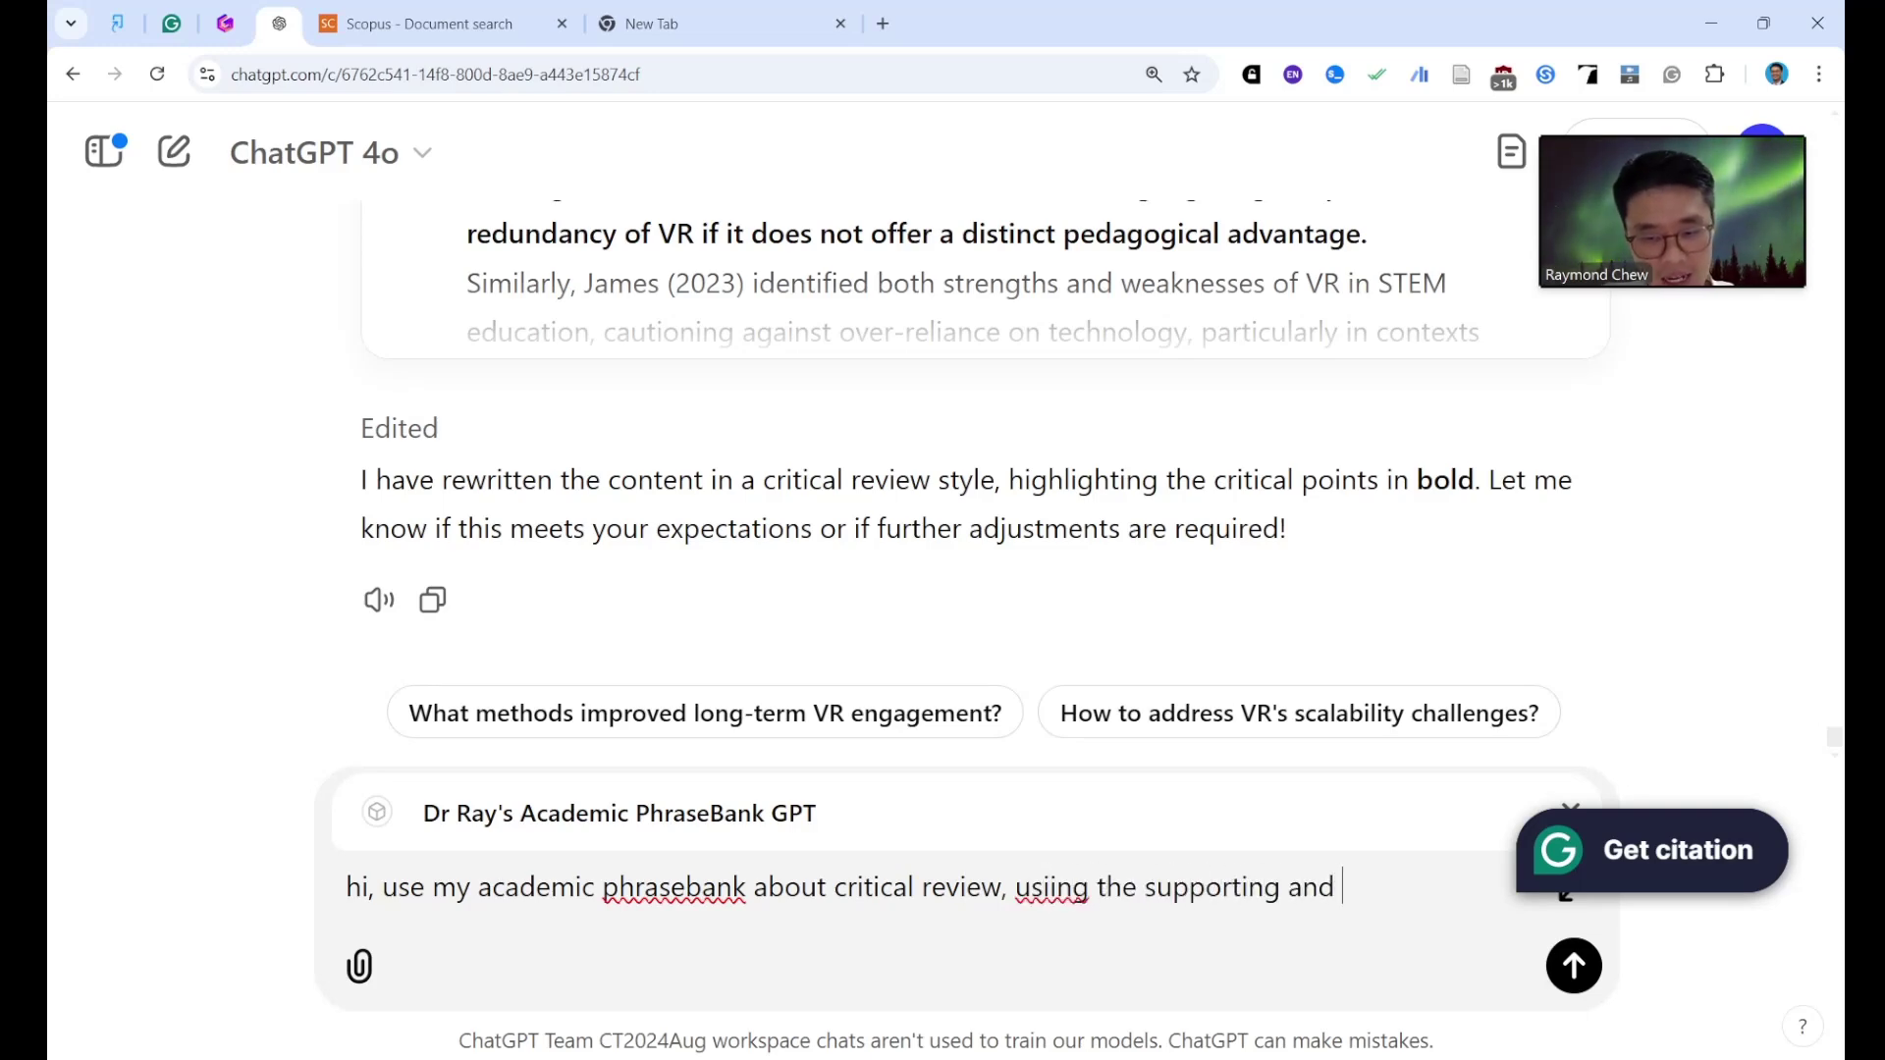
type("contradic")
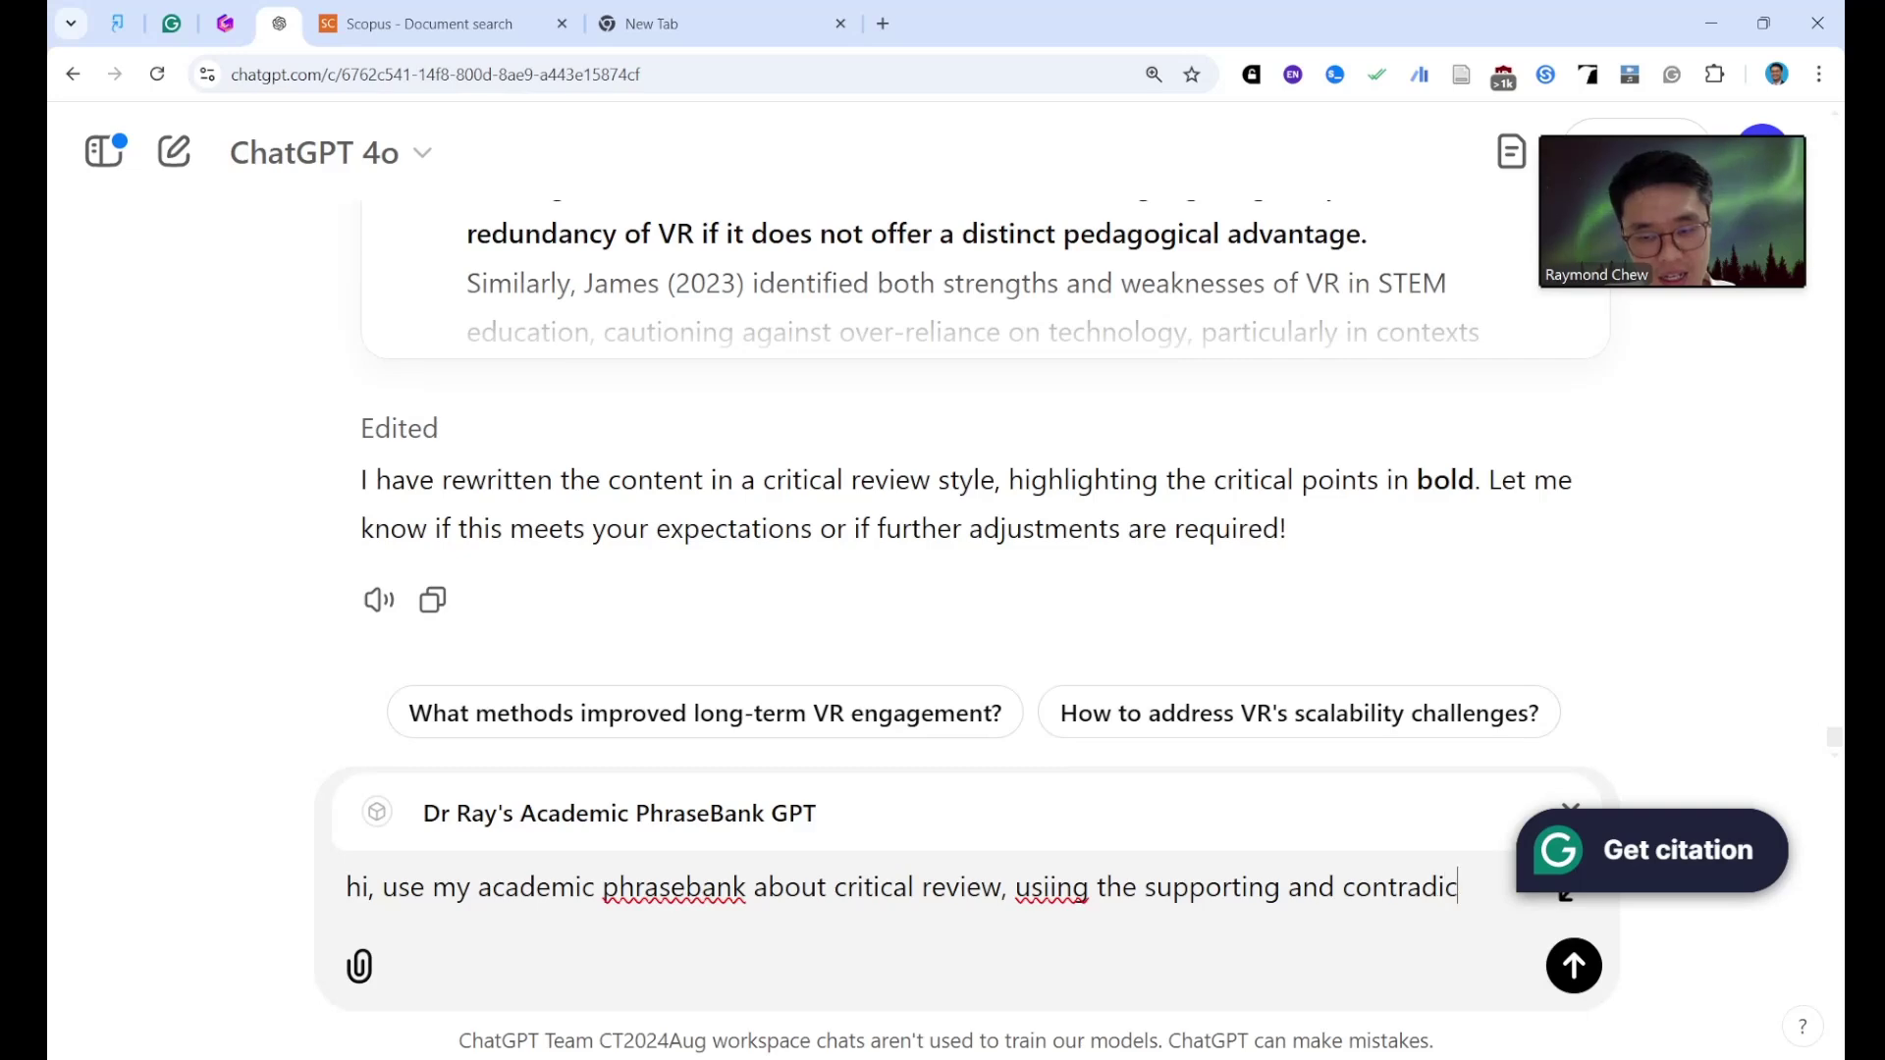
type("ting style.")
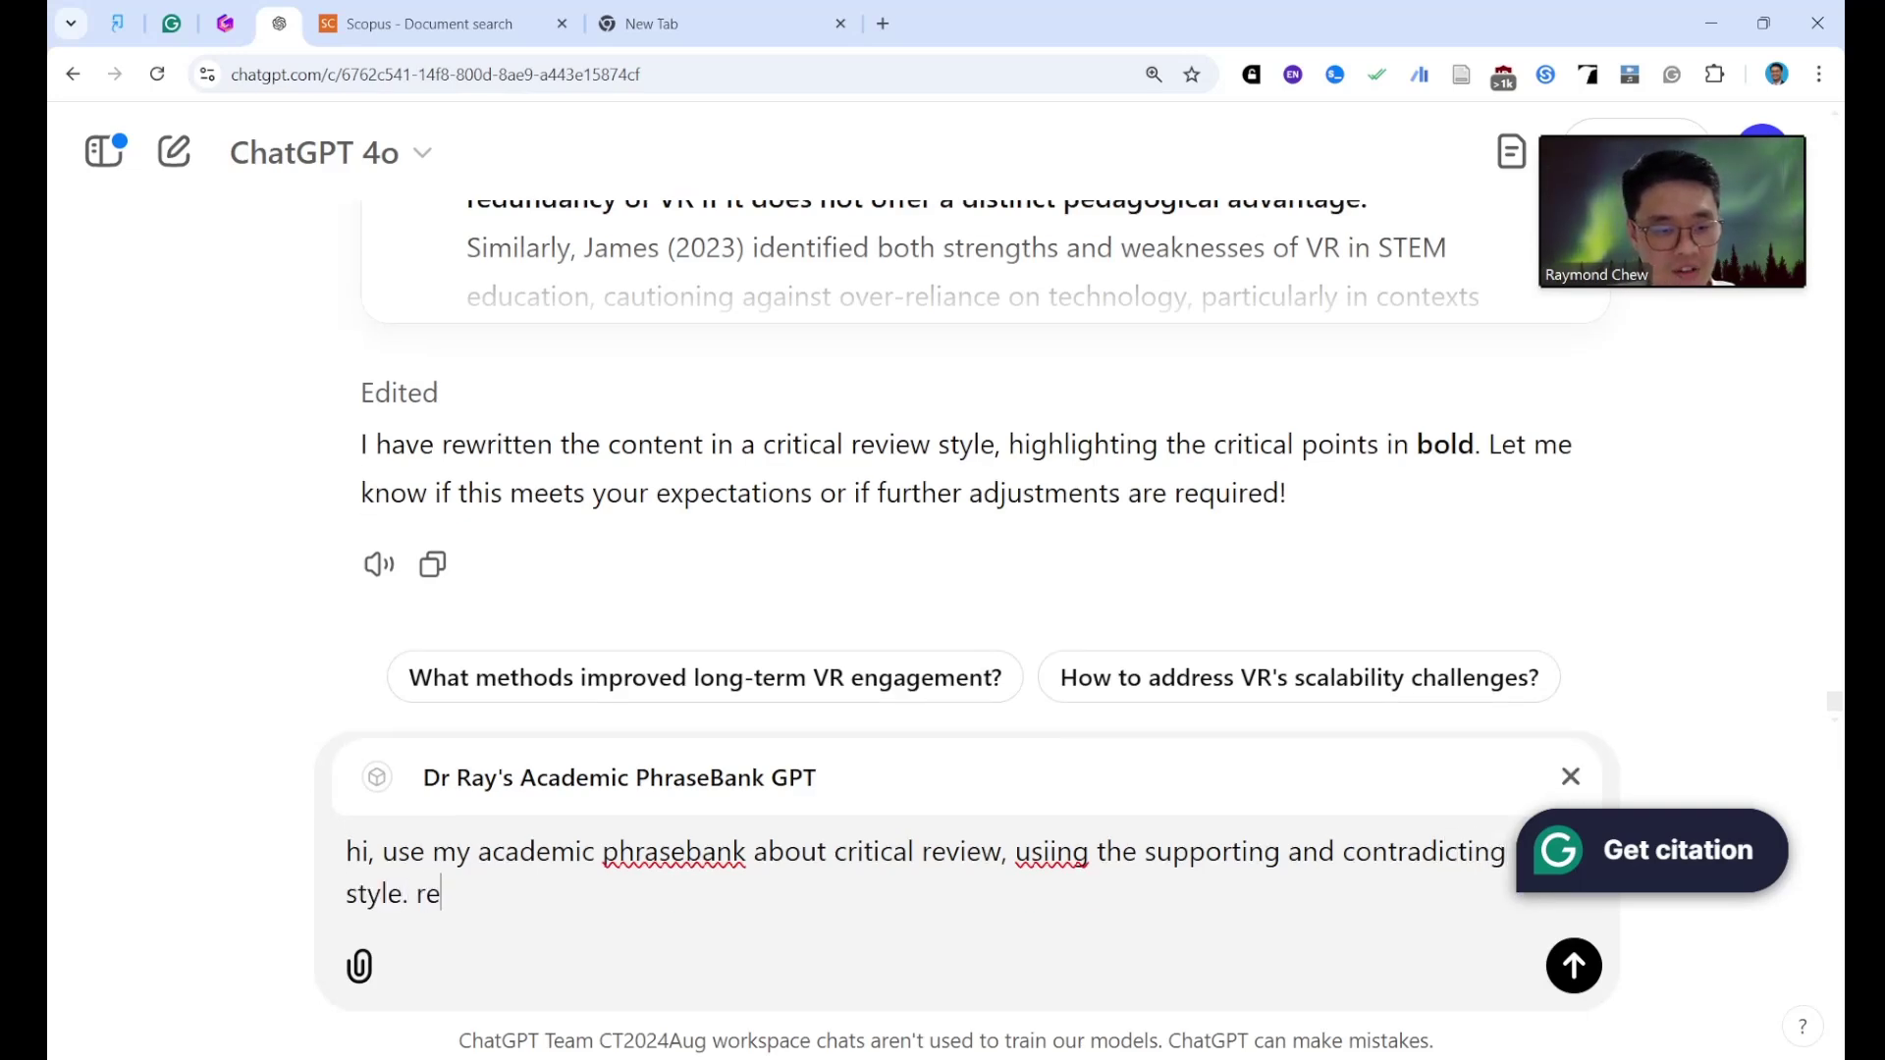
Finish the message with "rewrite the above contents." and send it.
type(" rewrite the ")
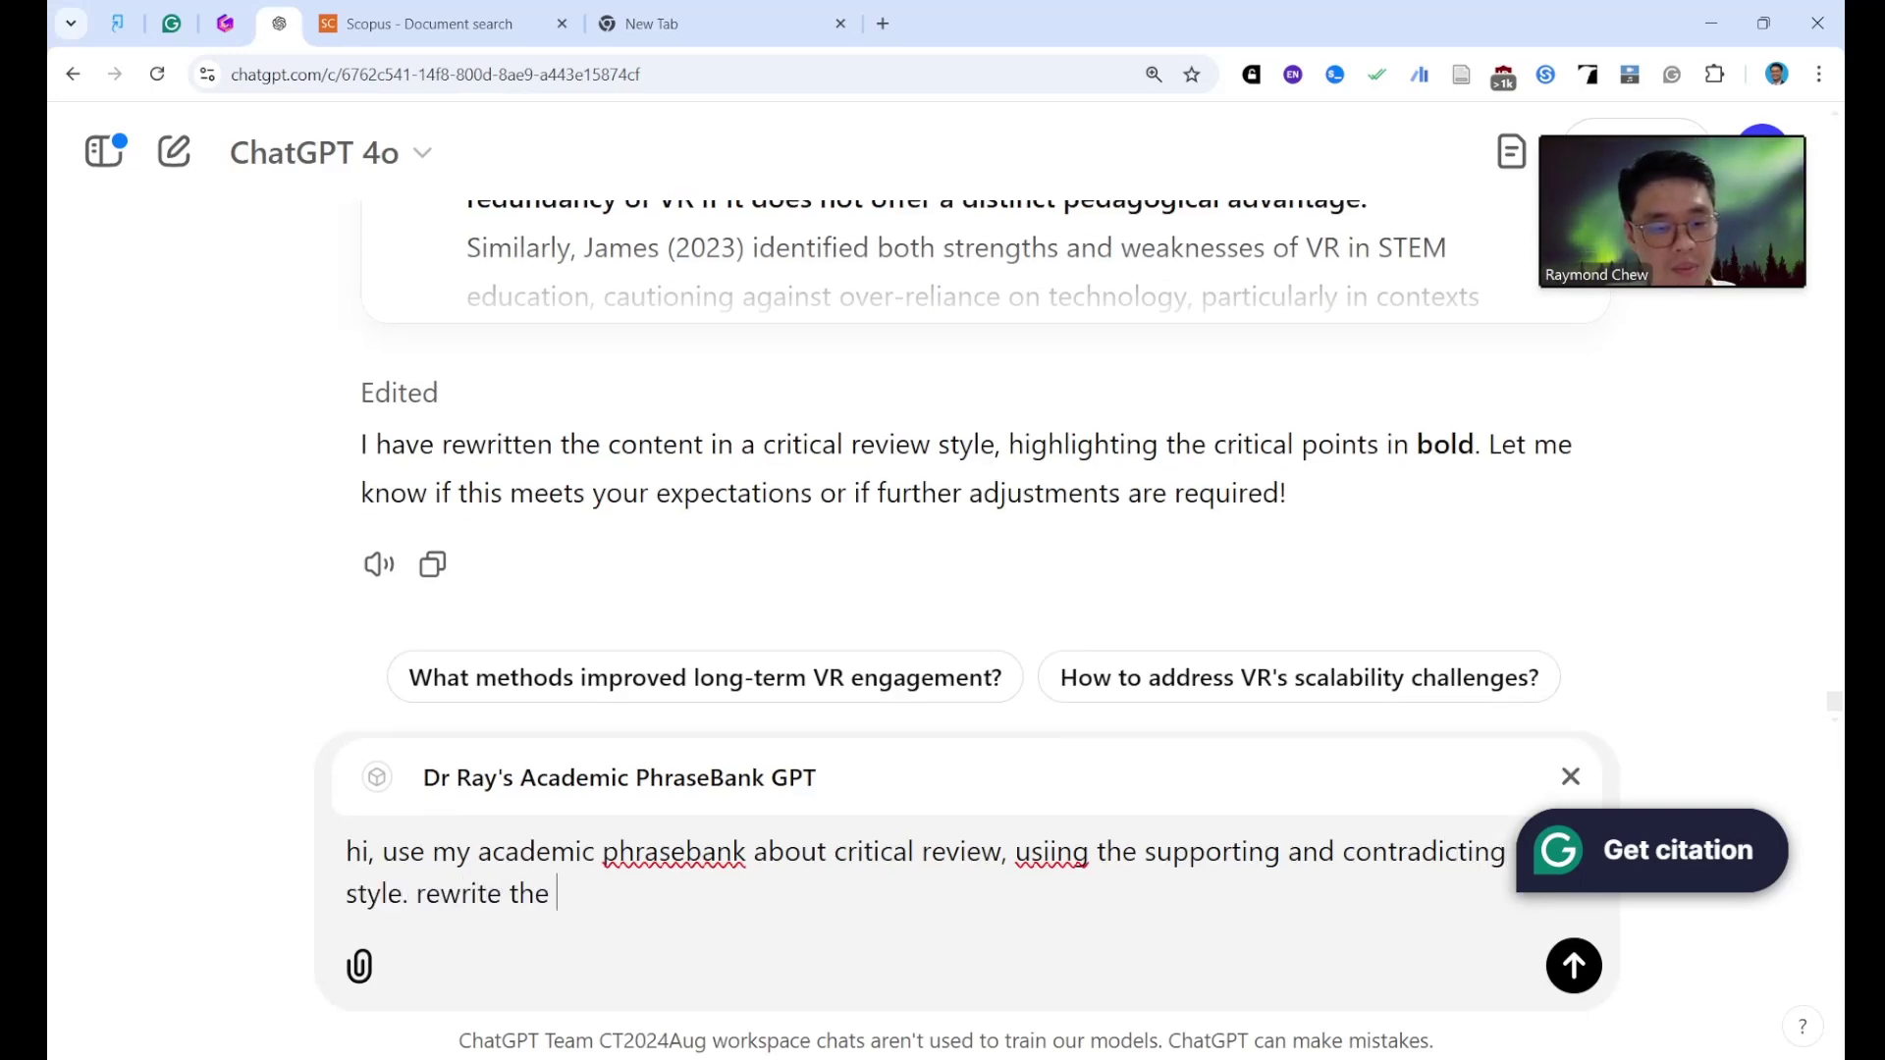
type("above contetn")
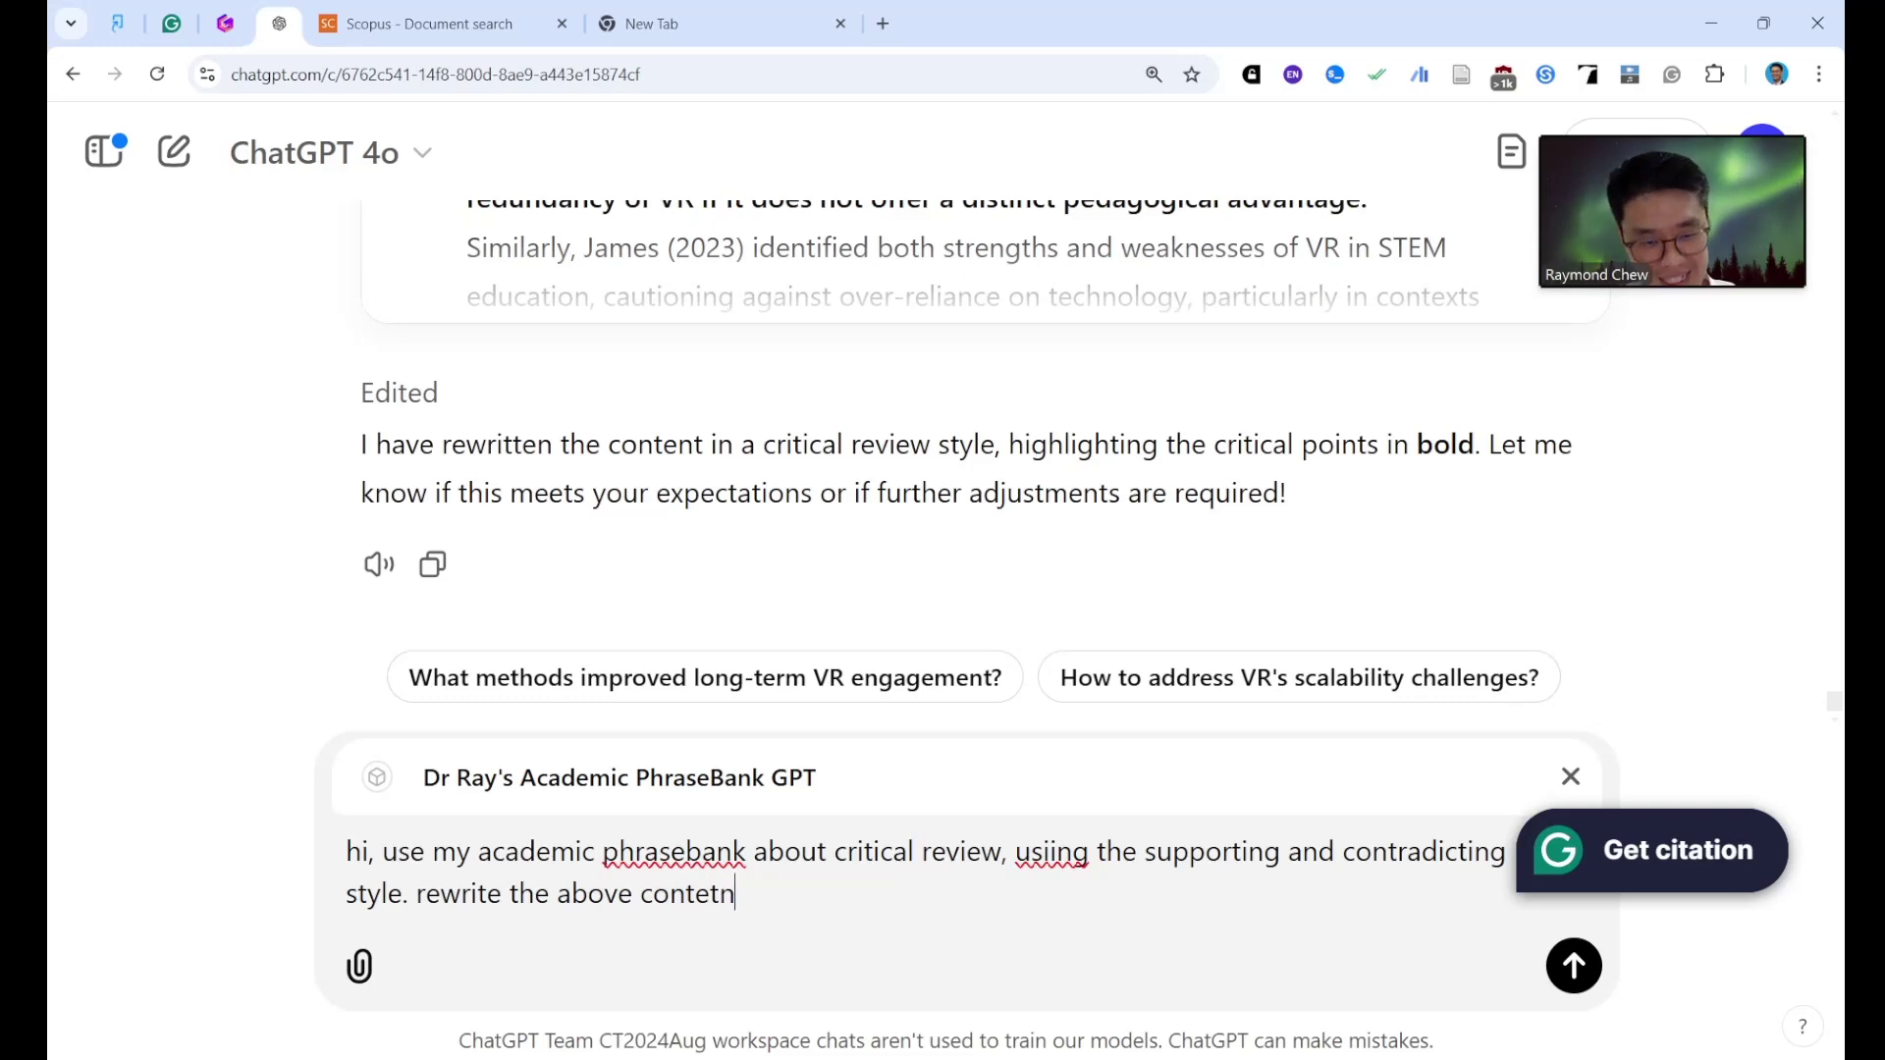
key("BackSpace")
key("BackSpace")
type("n")
key("ctrl+s")
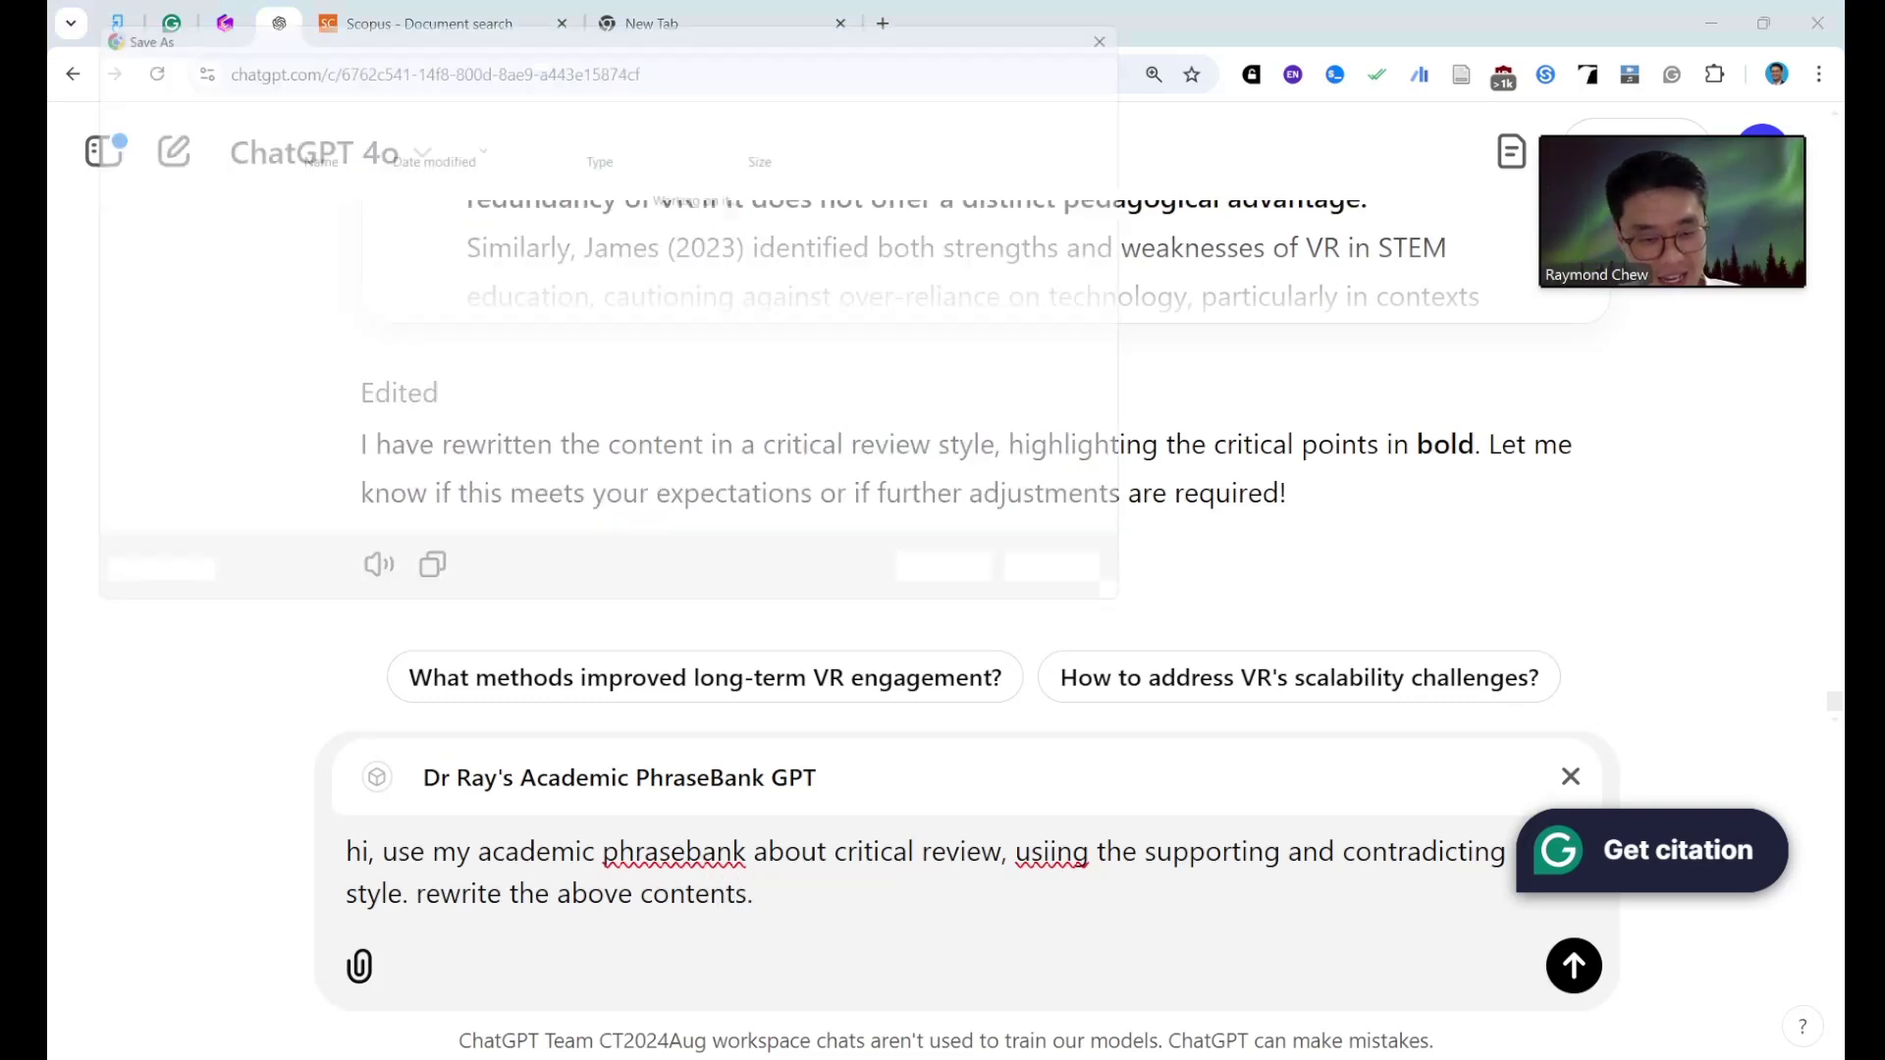
key("Escape")
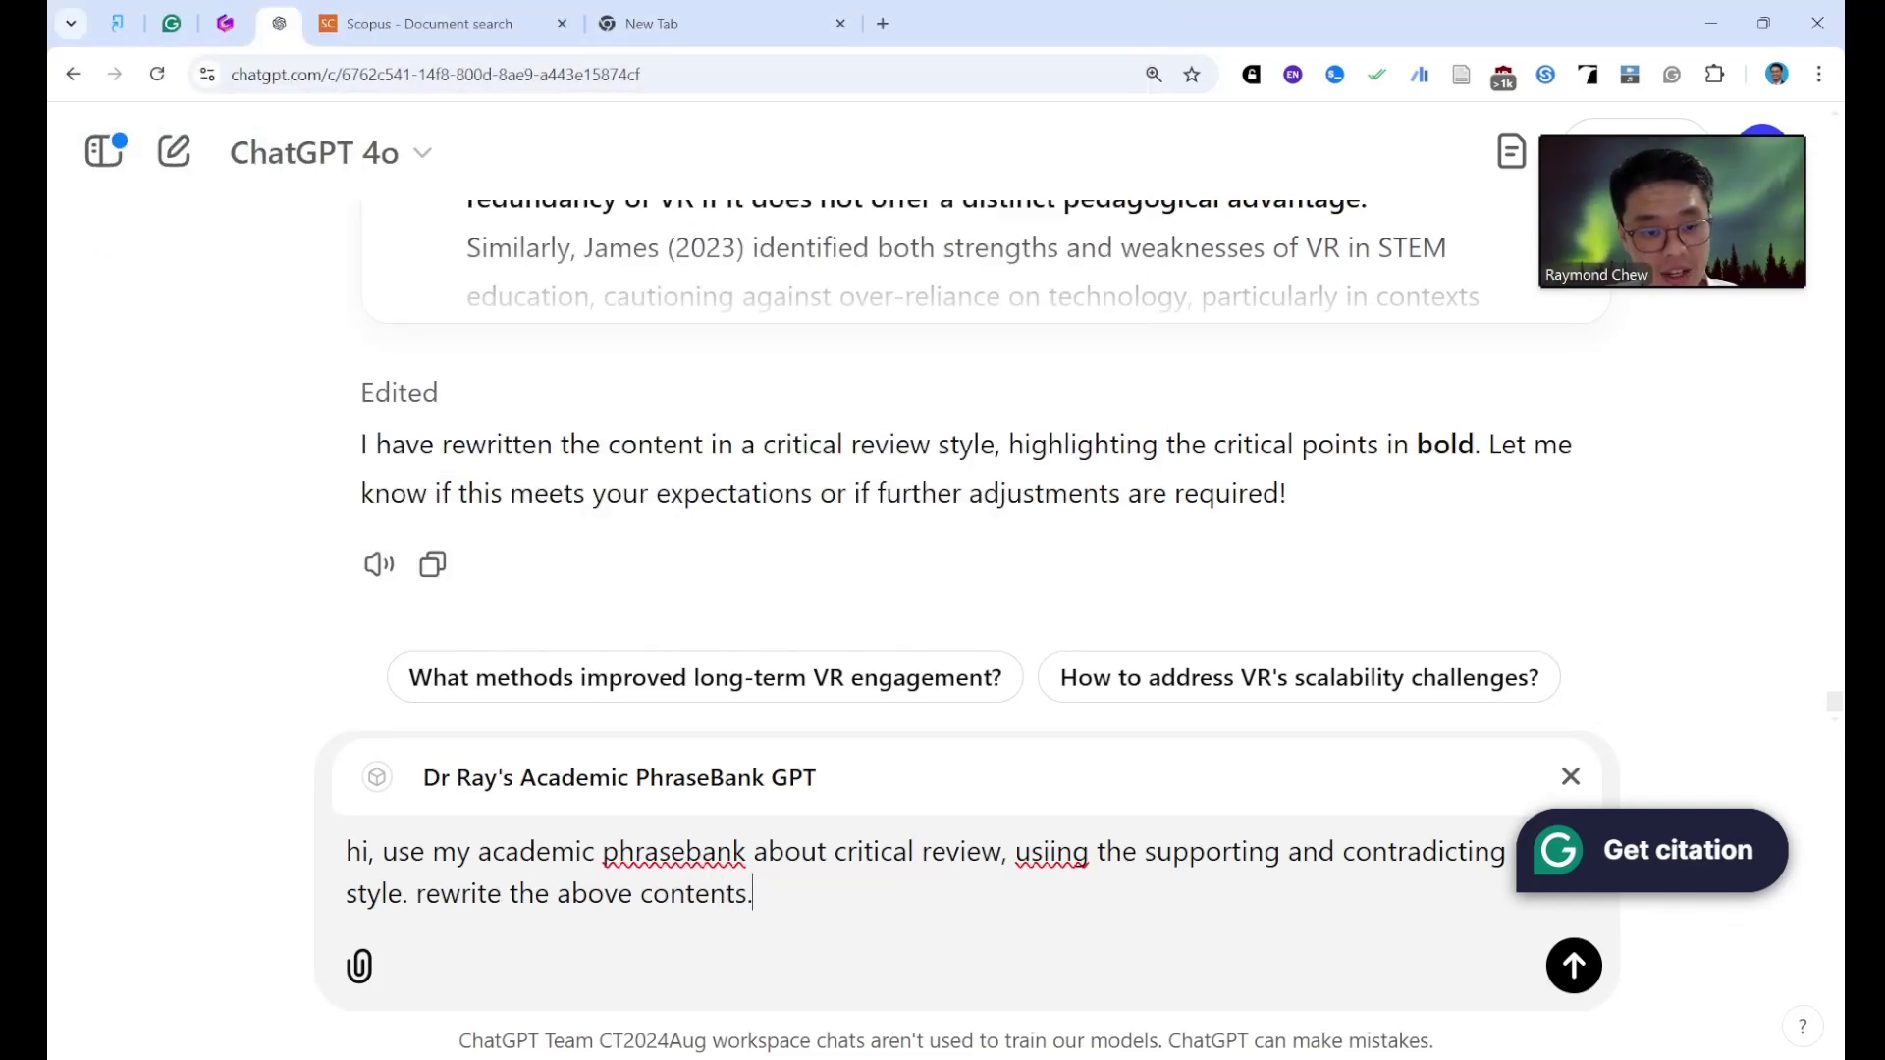
key("ctrl+a")
key("Return")
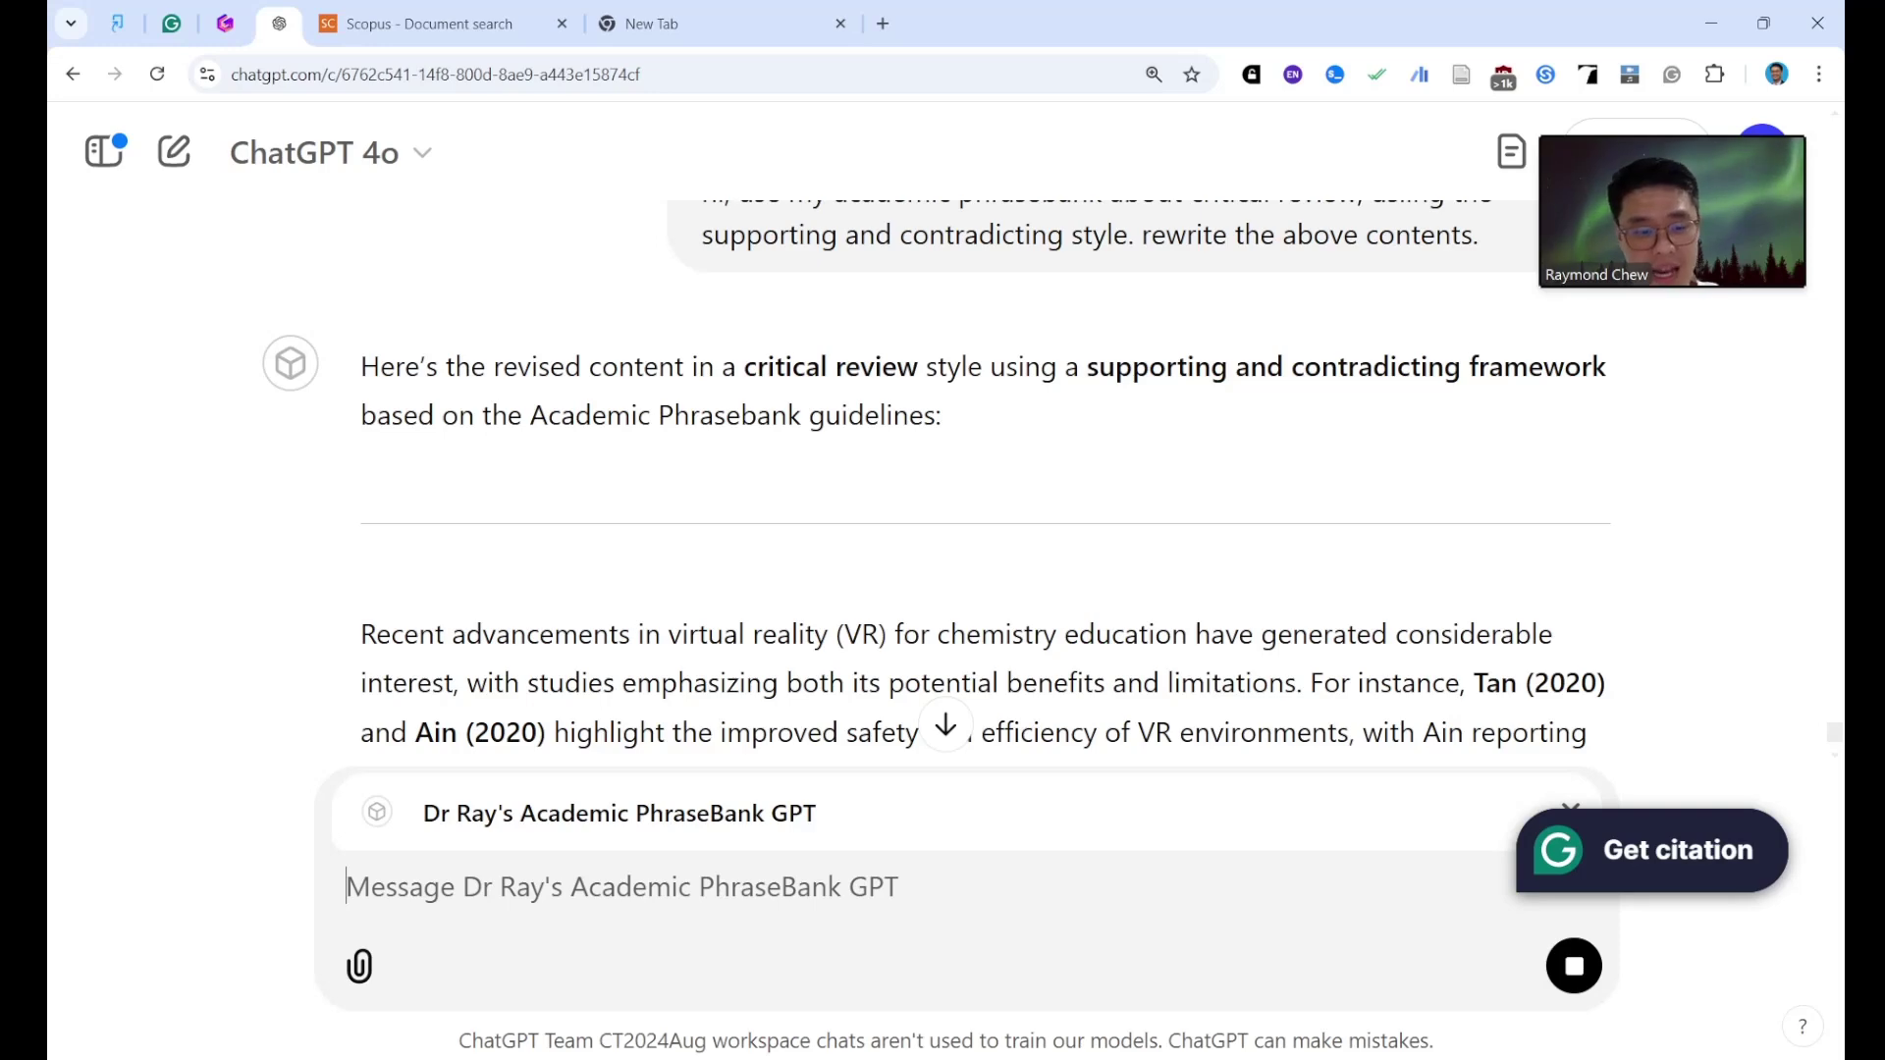
Draft the follow-up "now compare it in left column table and right column table." and copy its whole text.
type("now compare ")
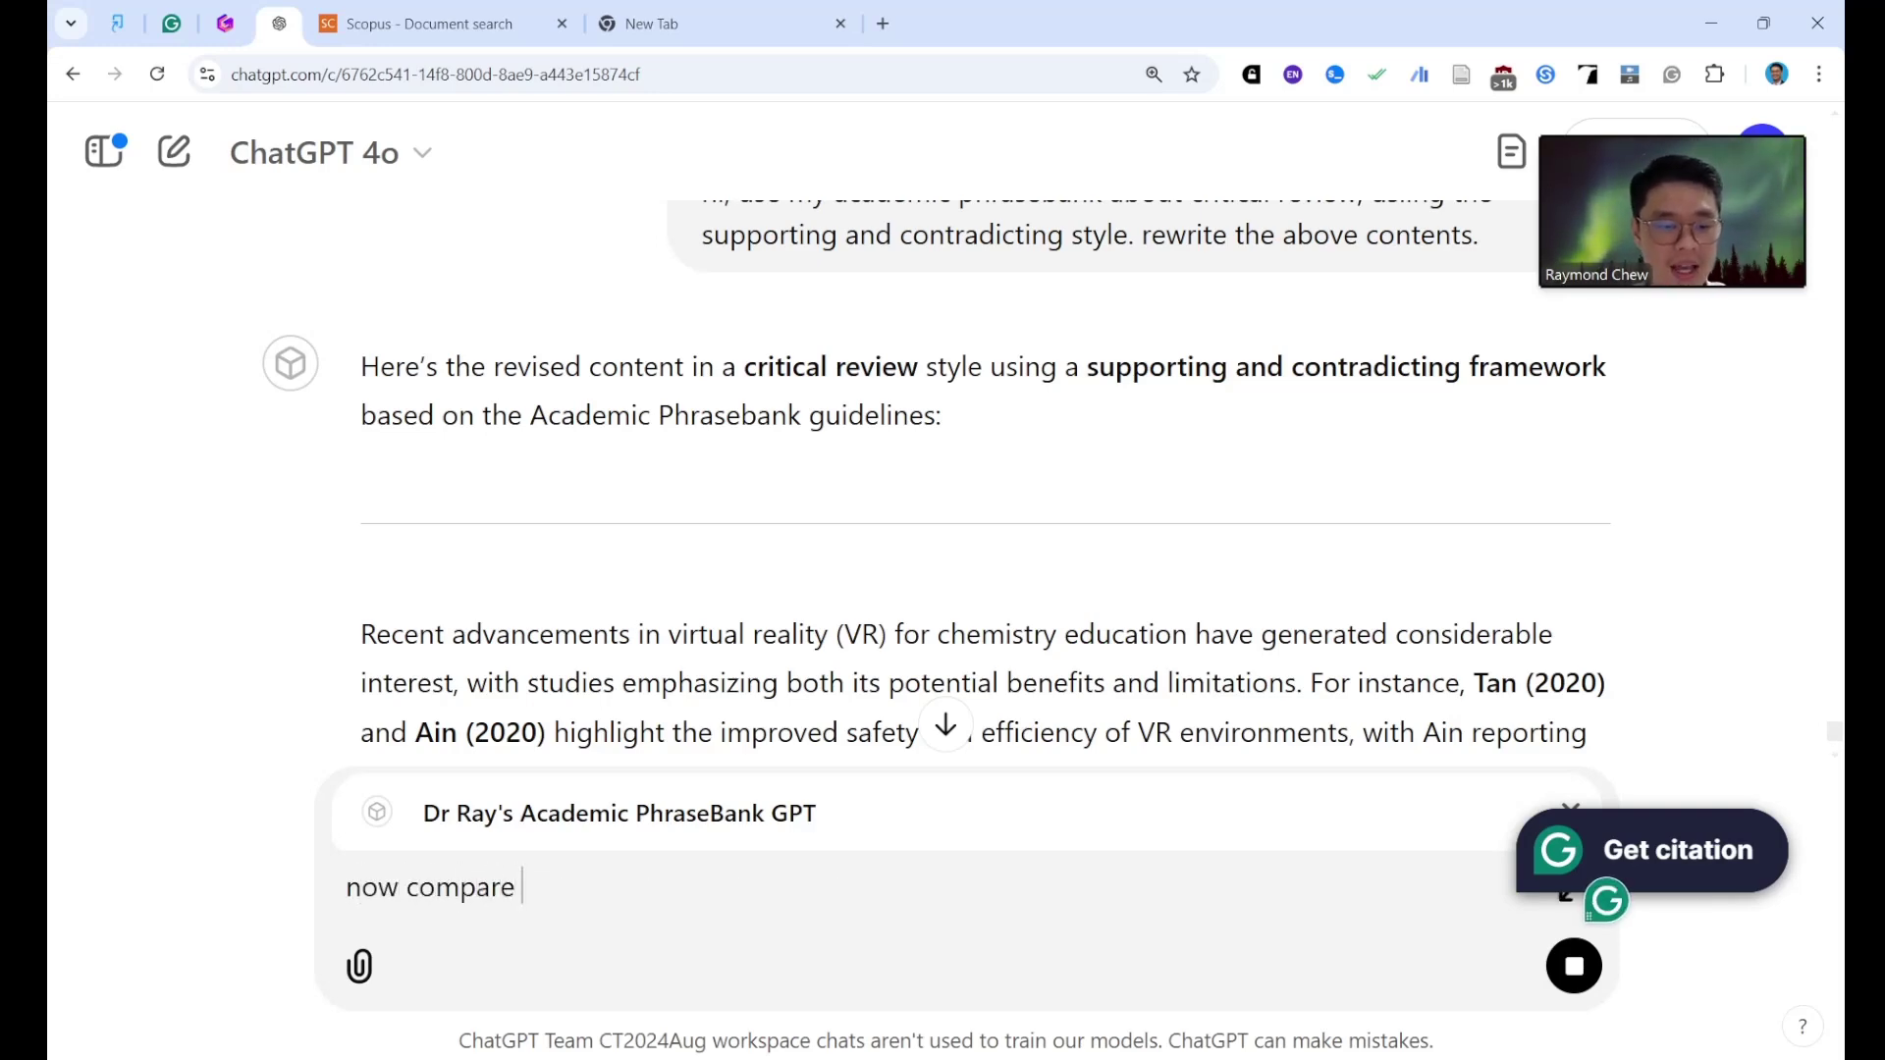
type("it")
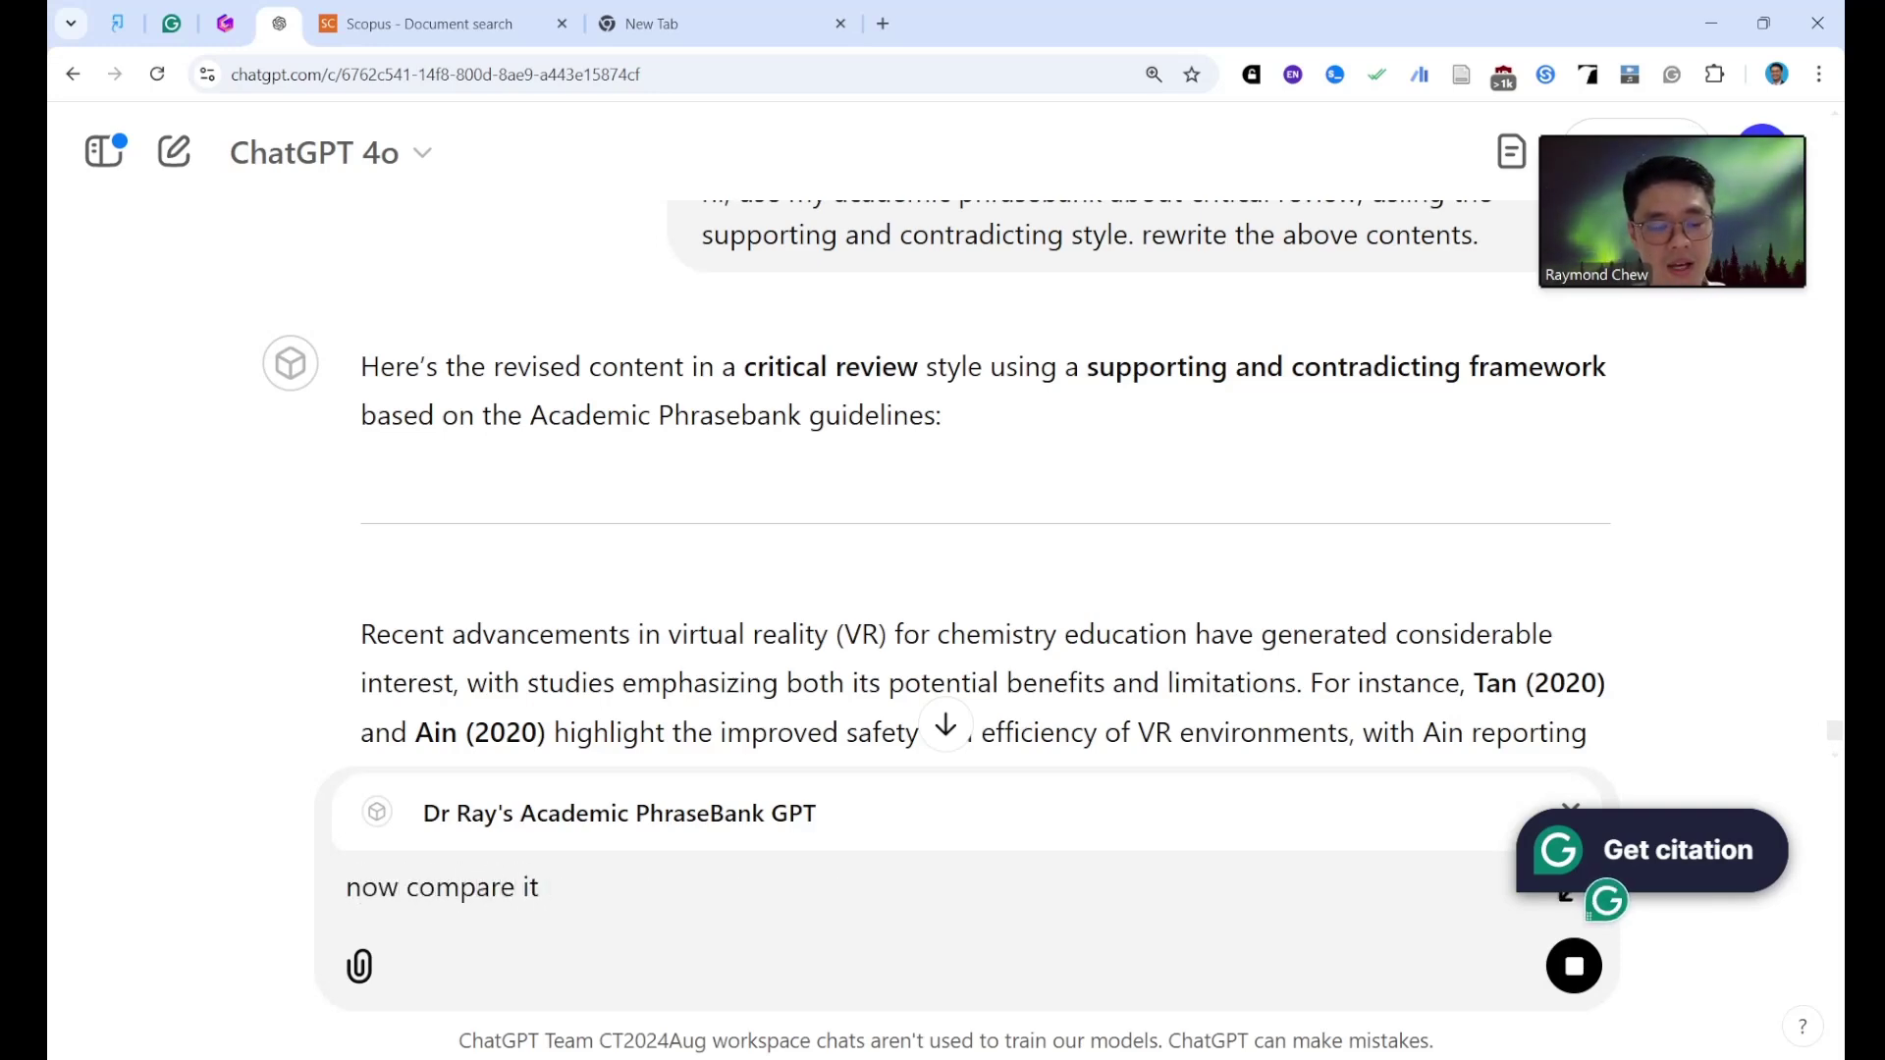
type(" in left colu")
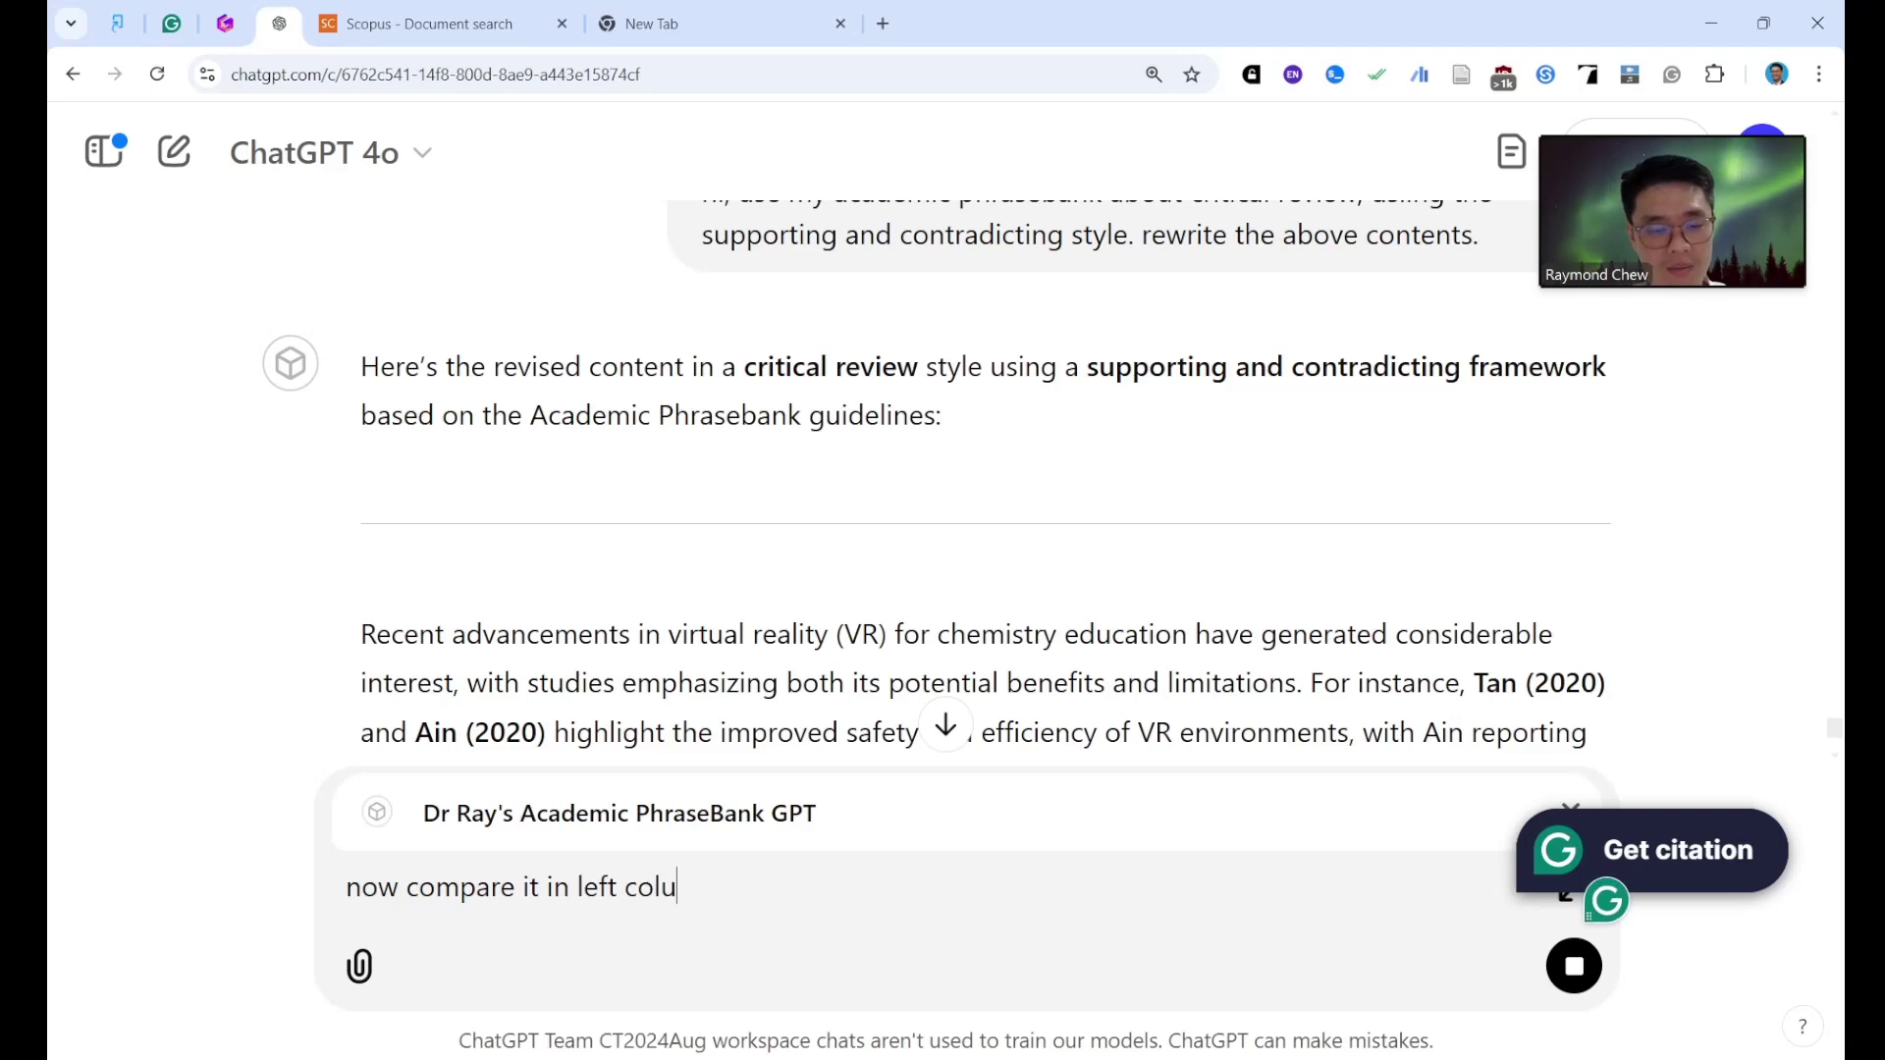
type("mn table and ")
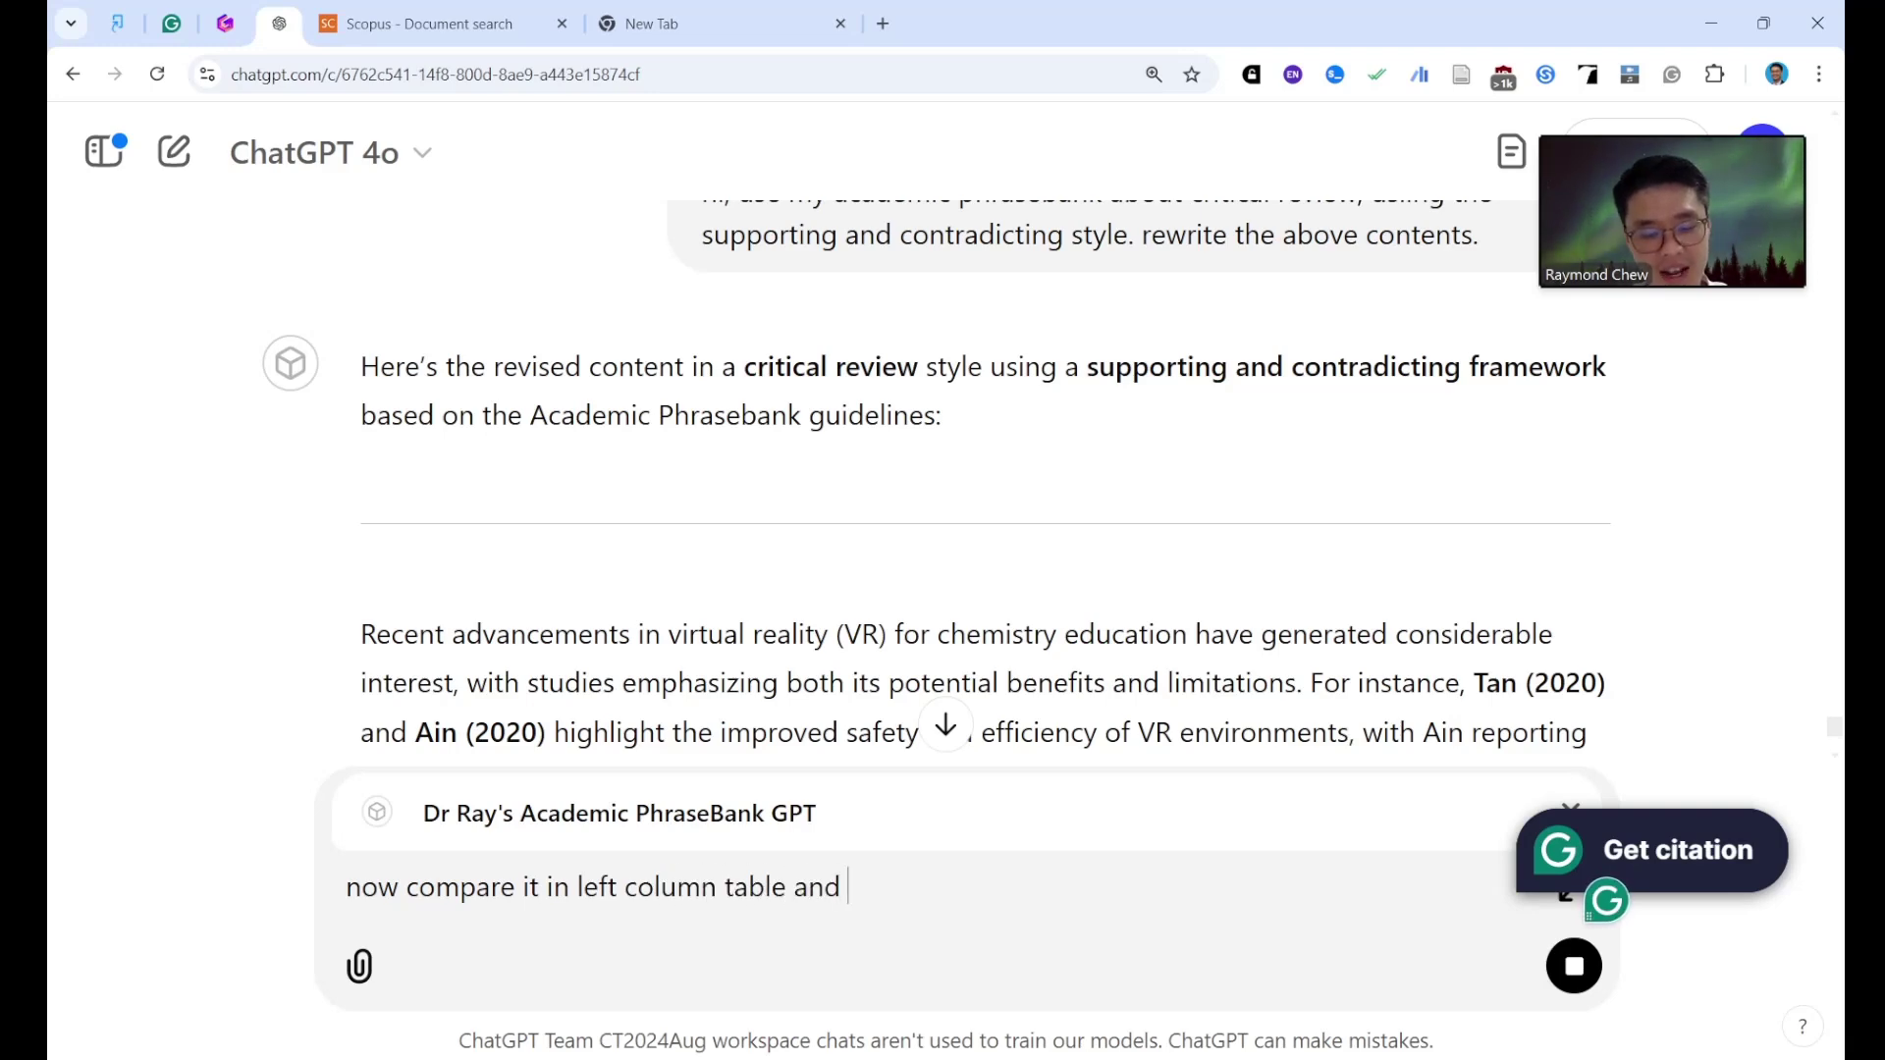
type("right colum")
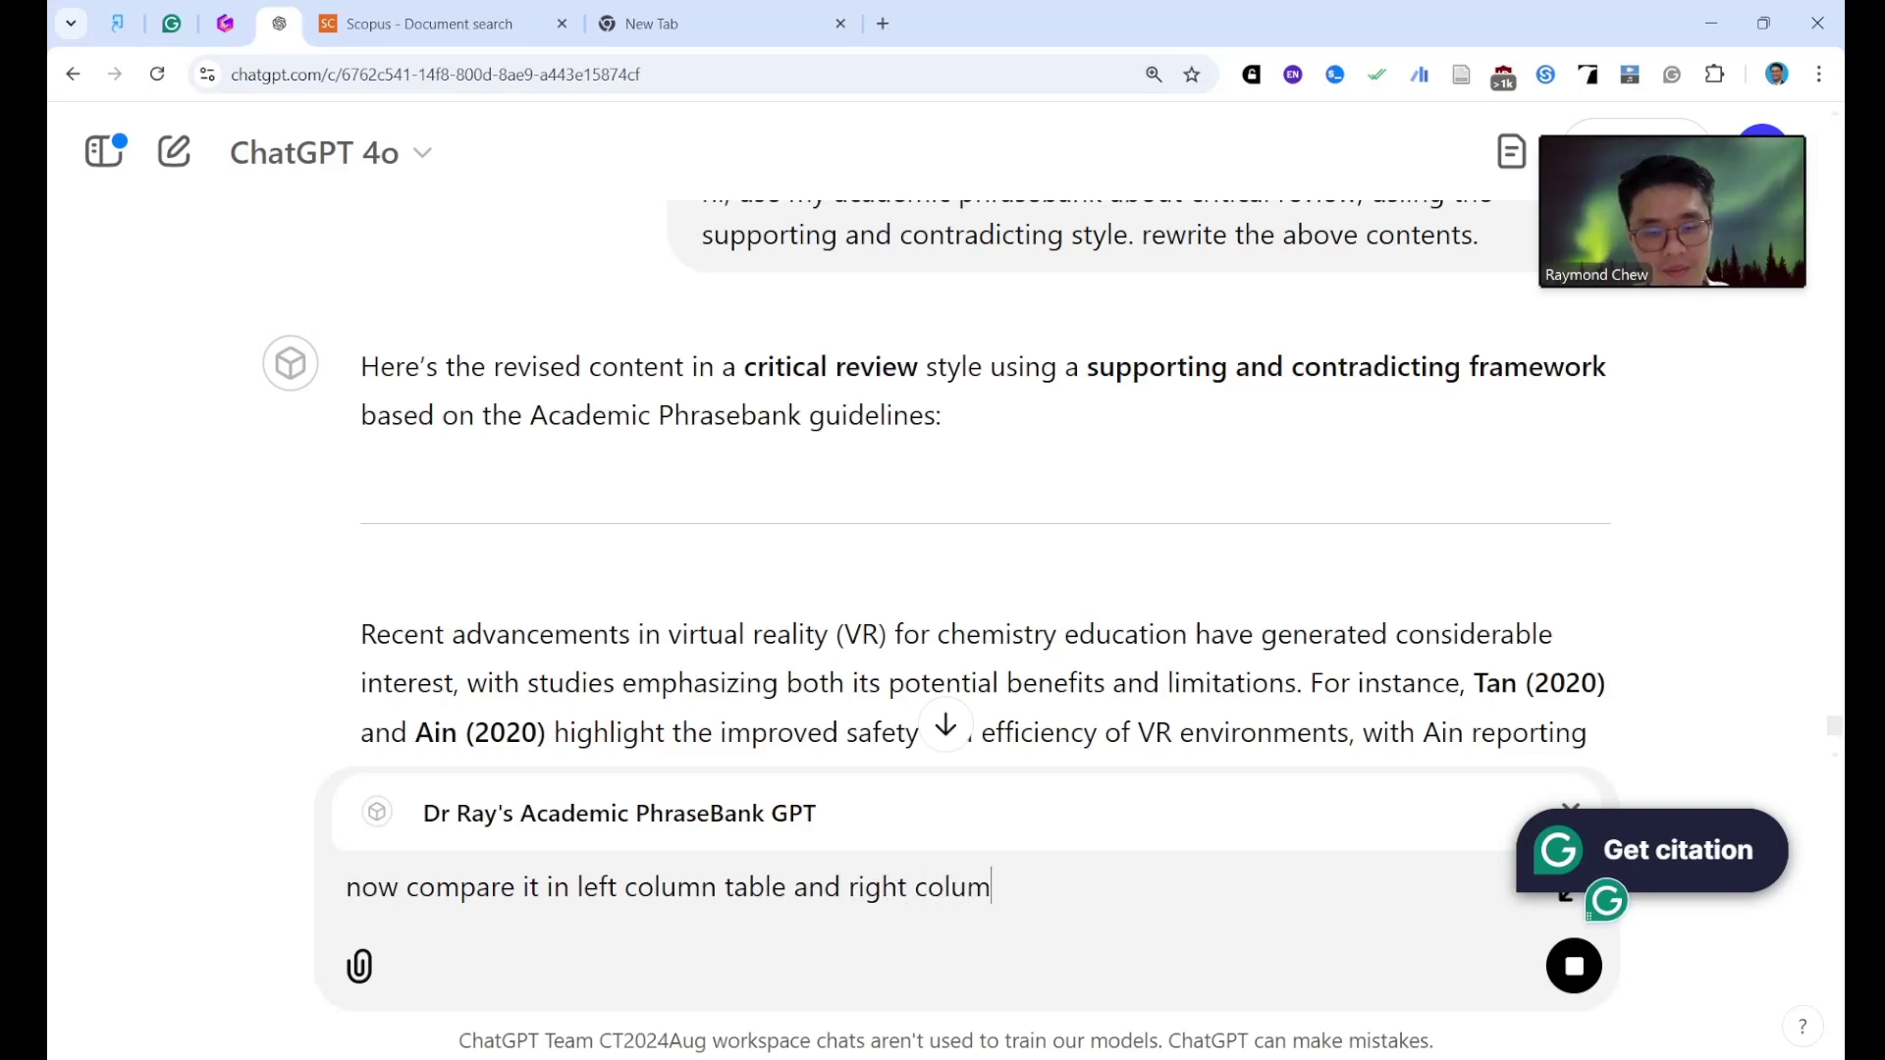
type("n table.")
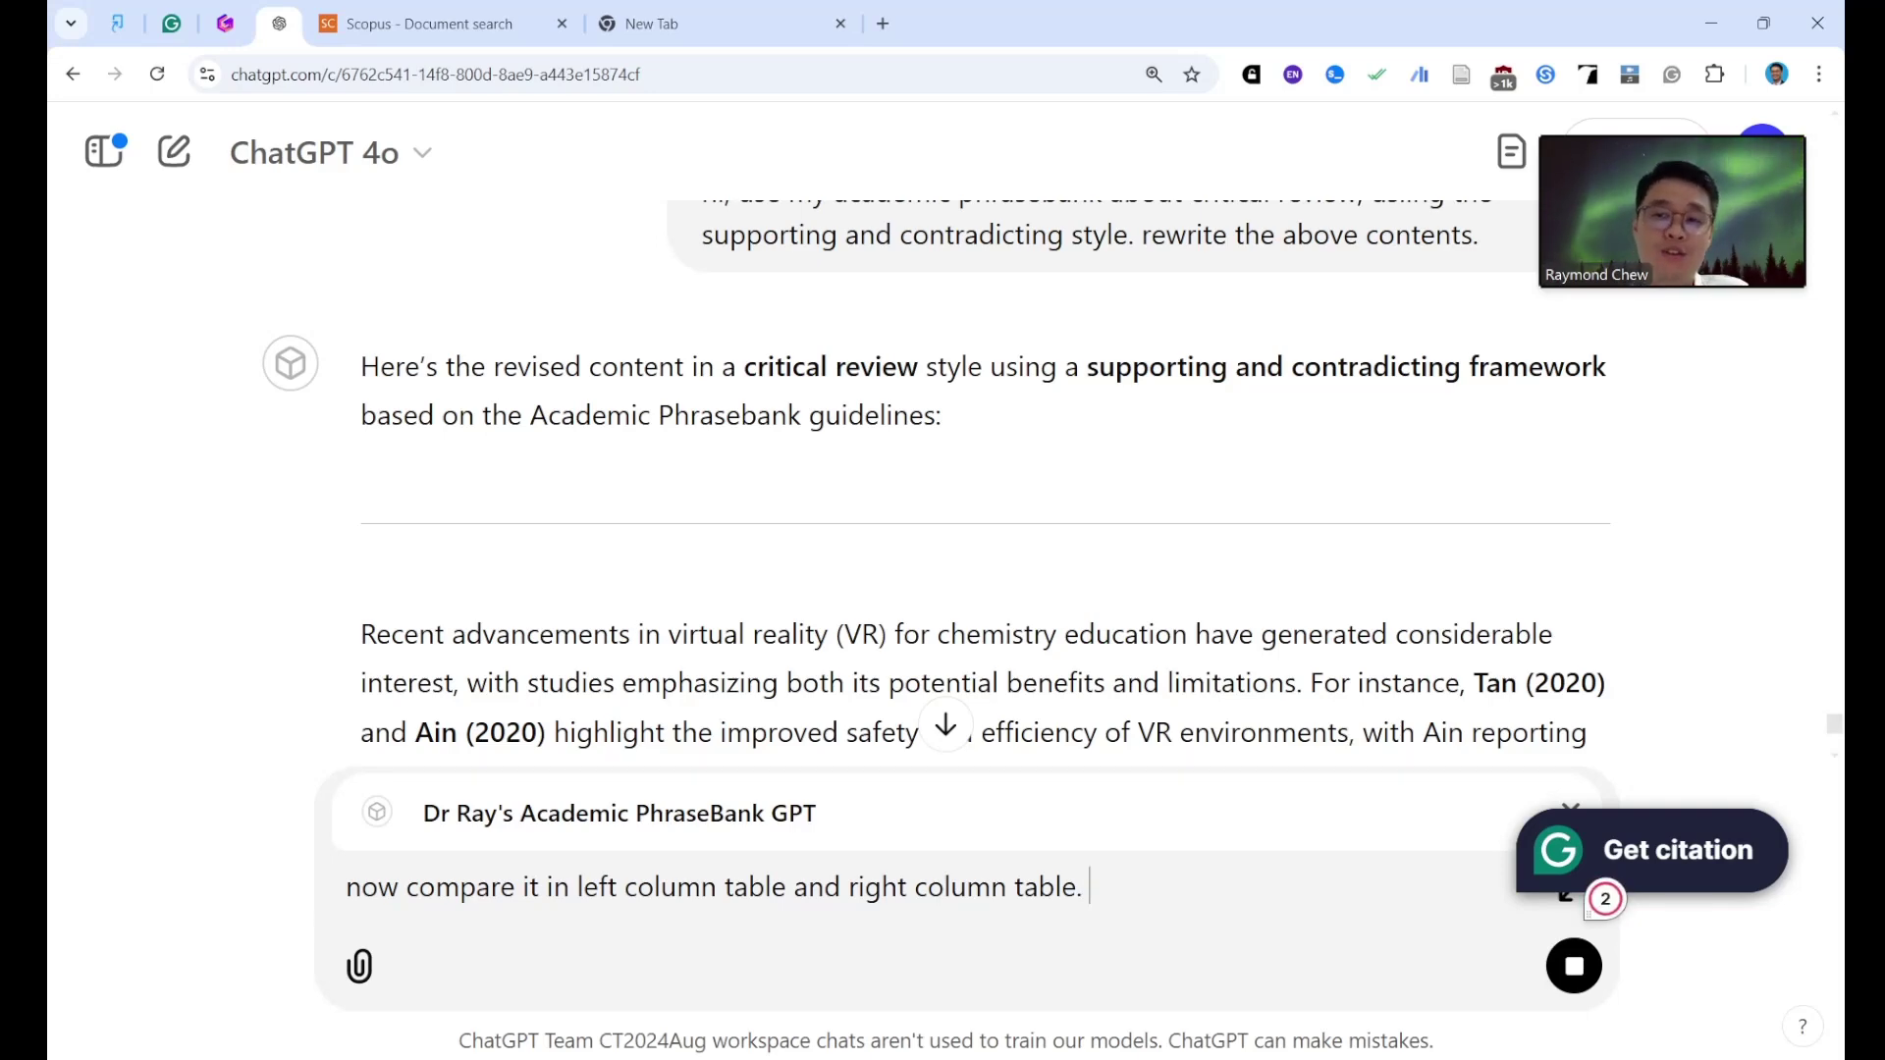
scroll(942, 481, "down", 6)
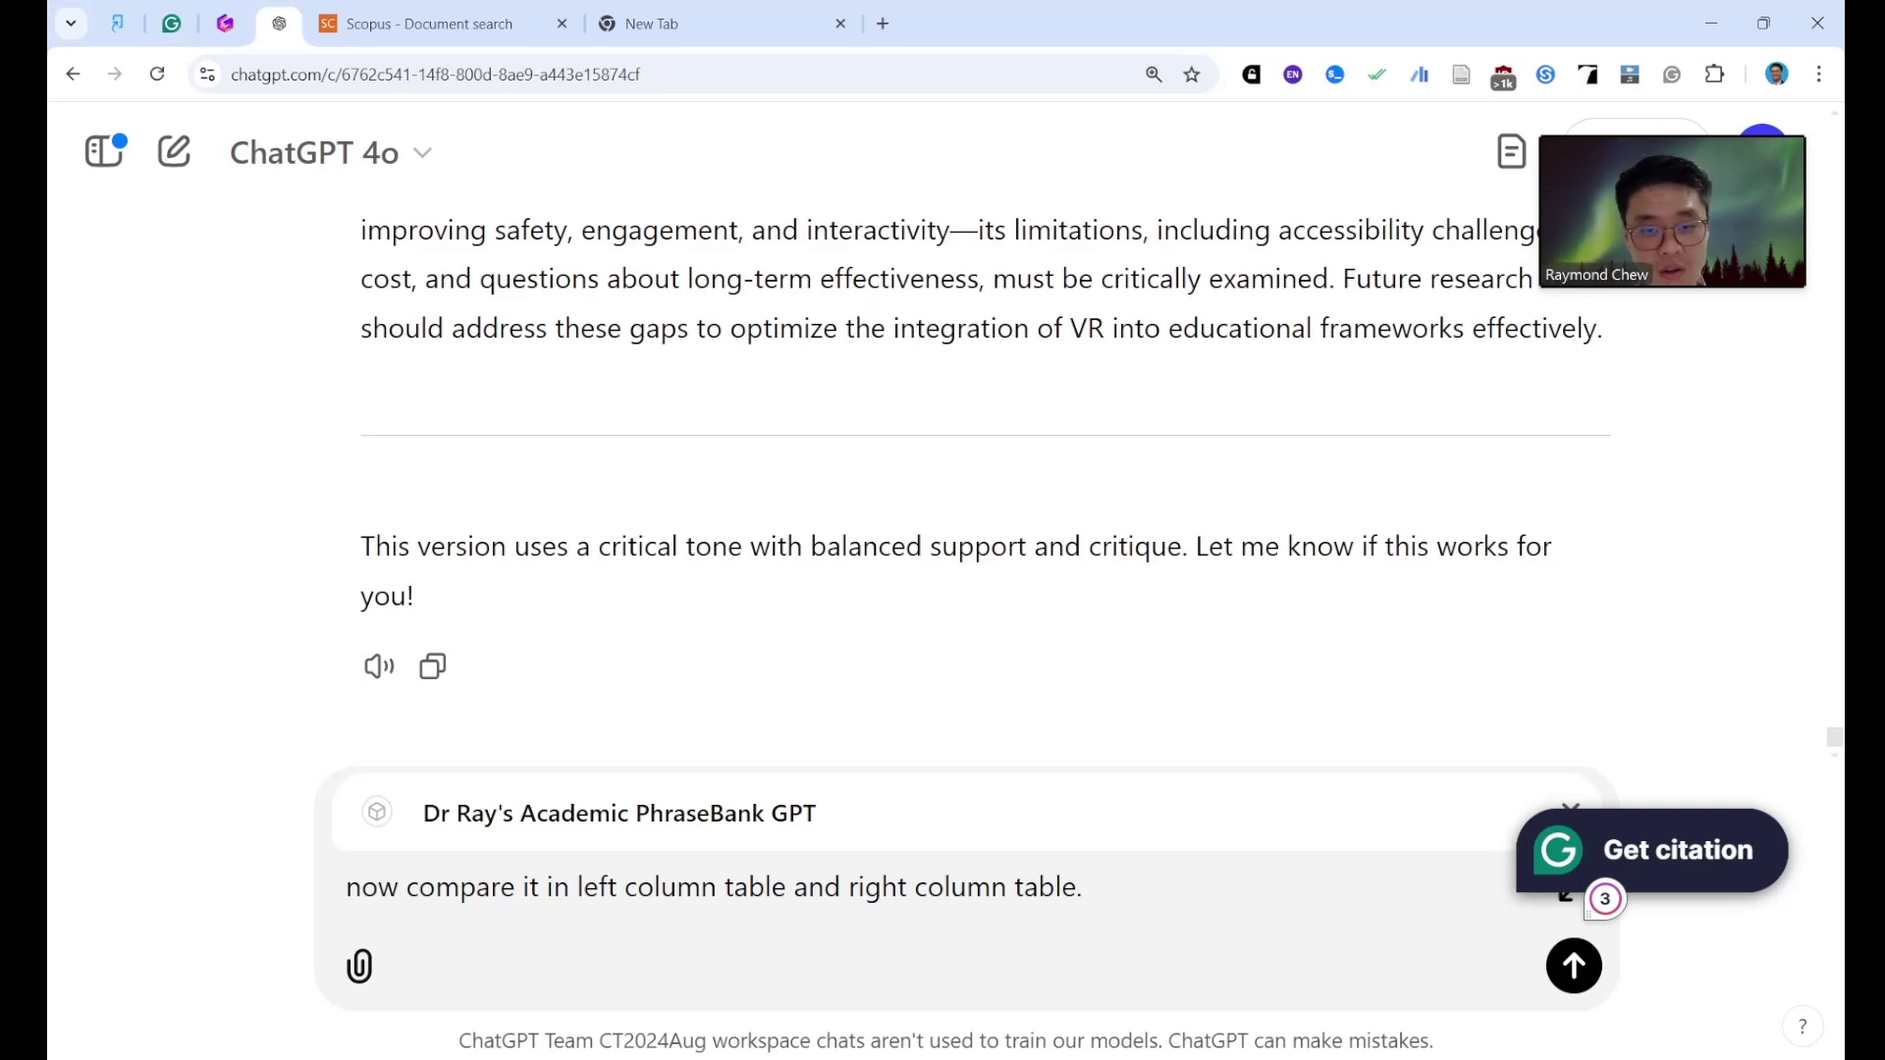
key("ctrl+a")
key("ctrl+c")
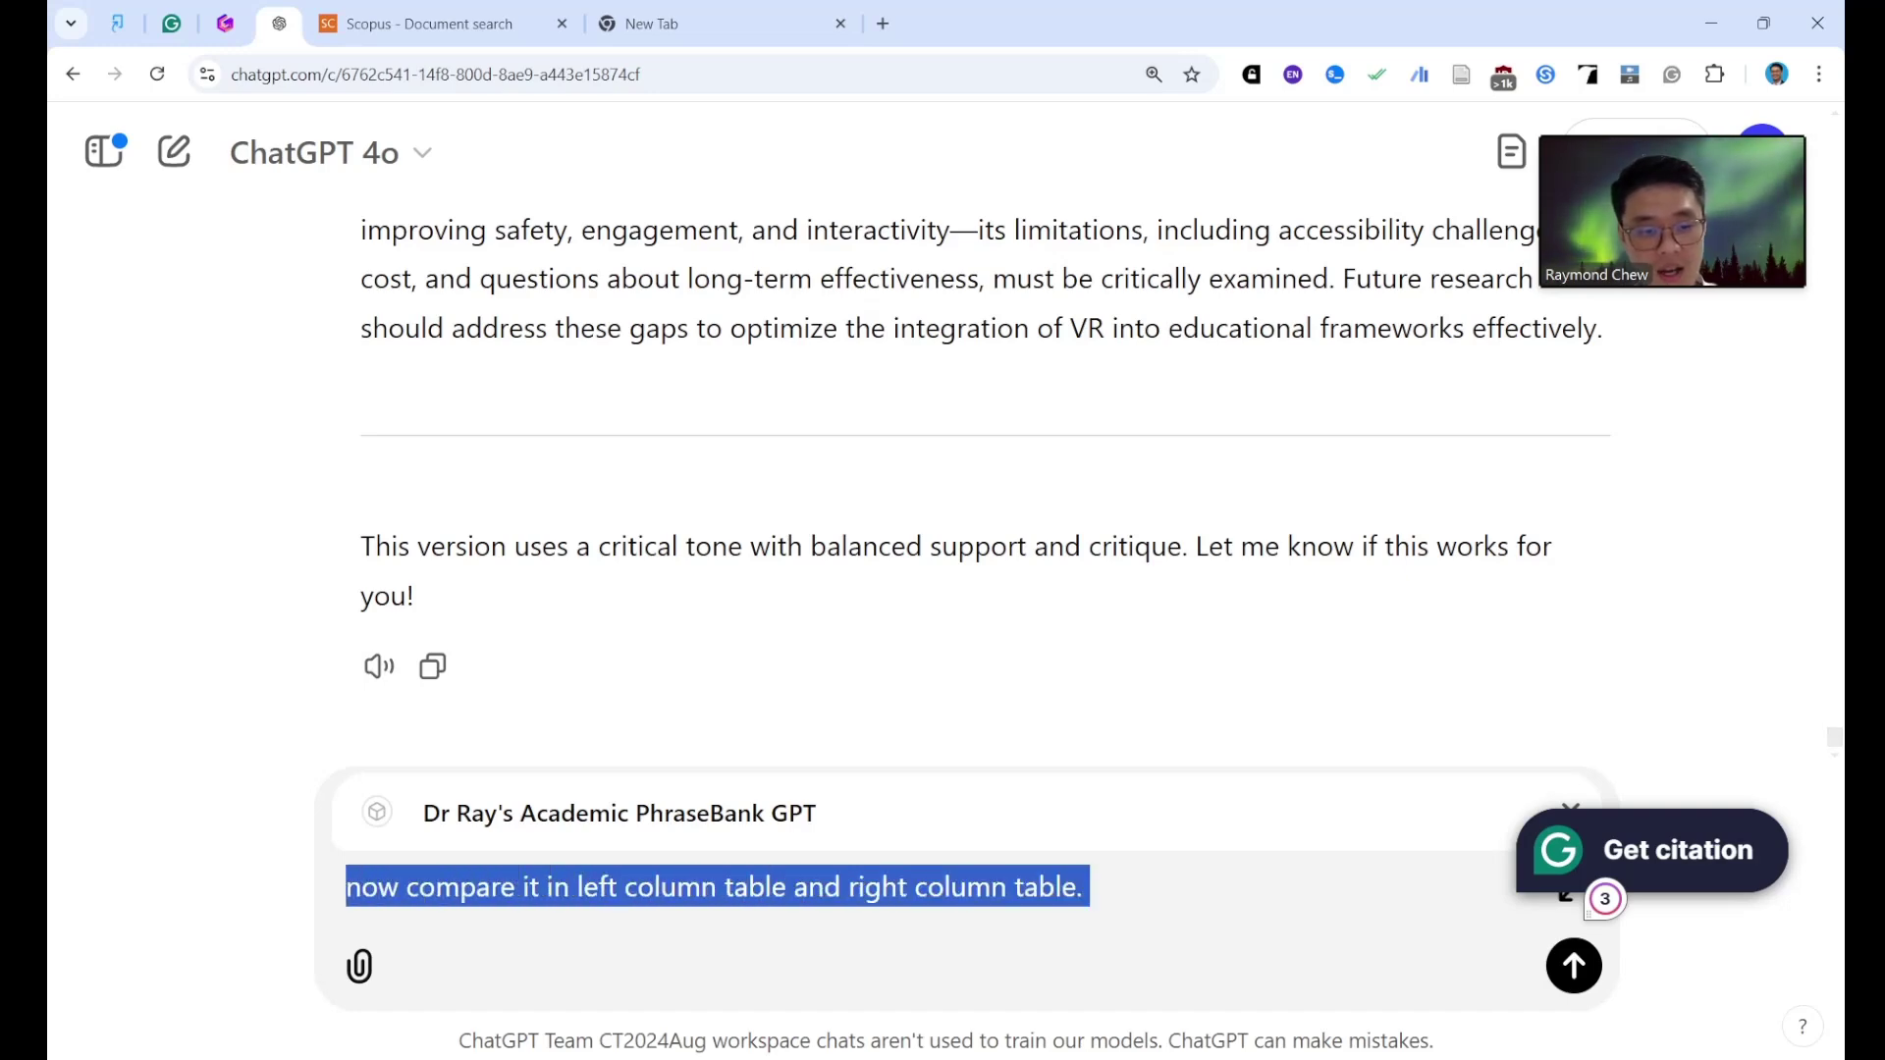
Replace the drafted message with the opening words "i want you to use".
key("BackSpace")
type("n")
key("BackSpace")
type("i")
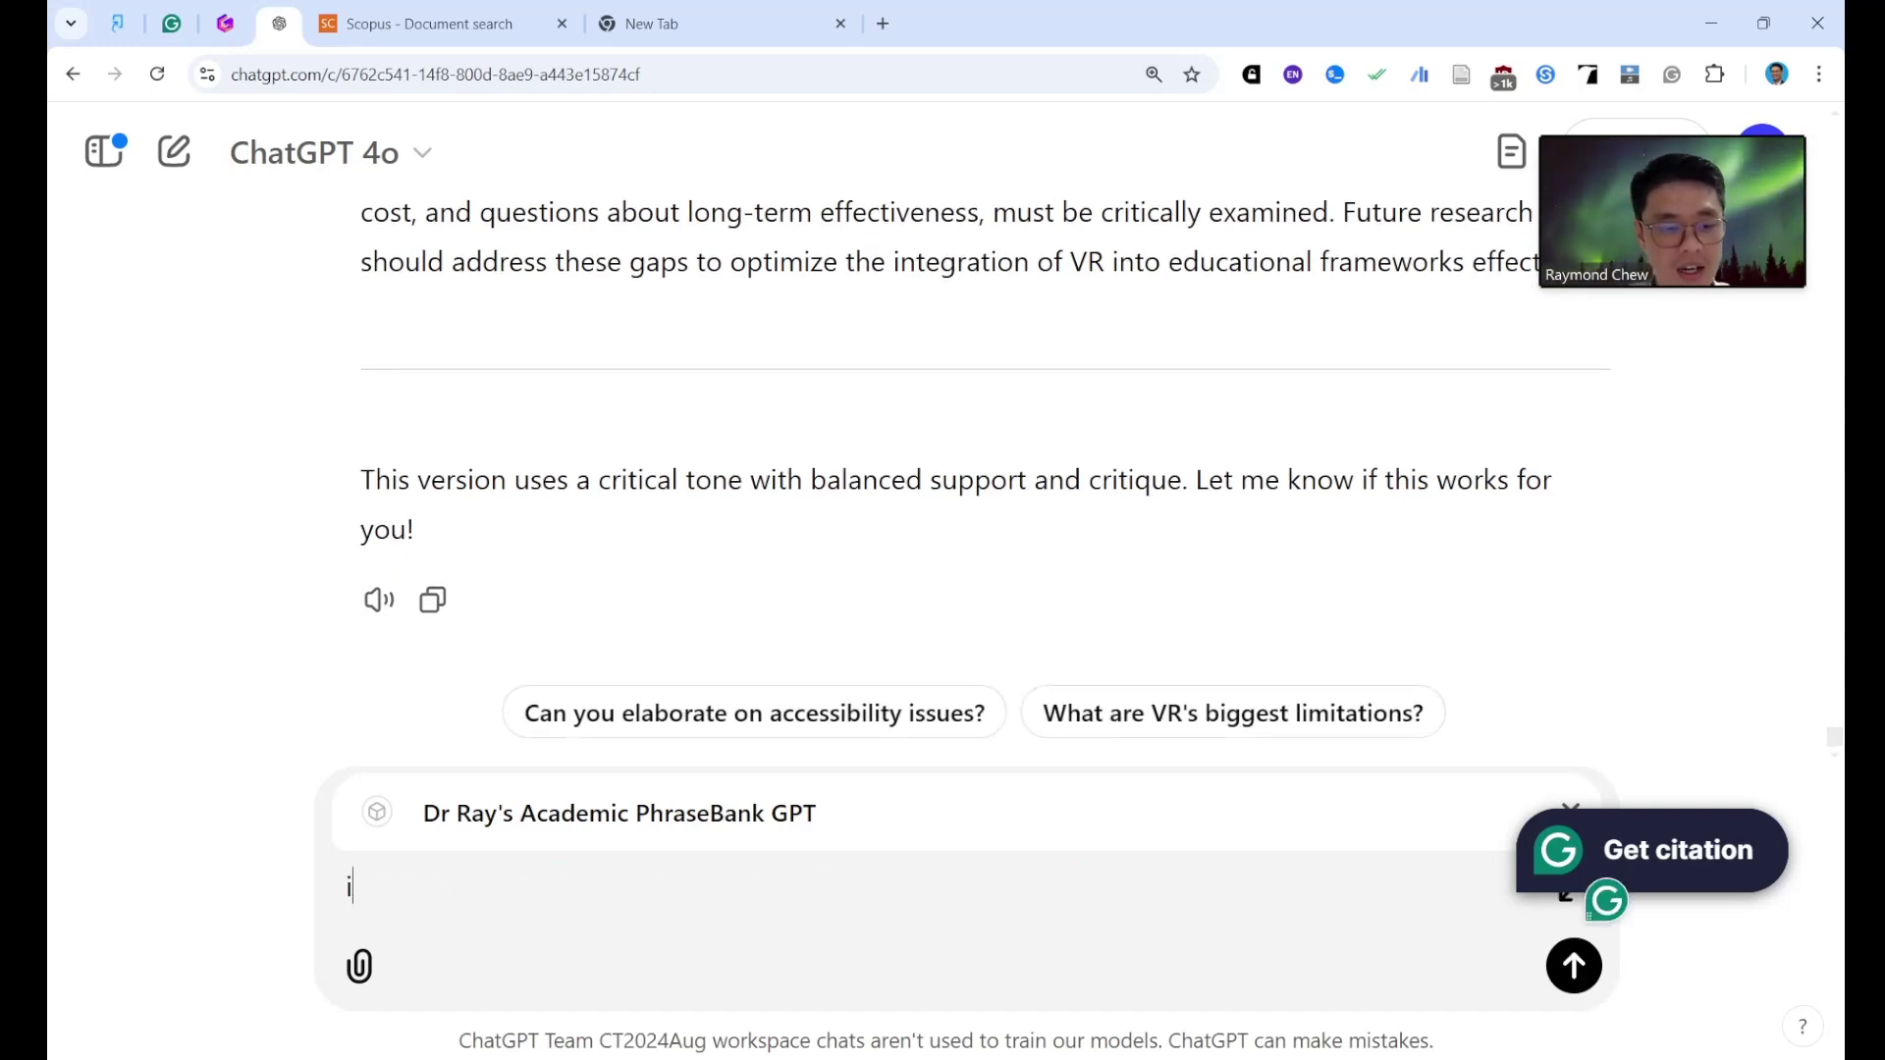
type(" want")
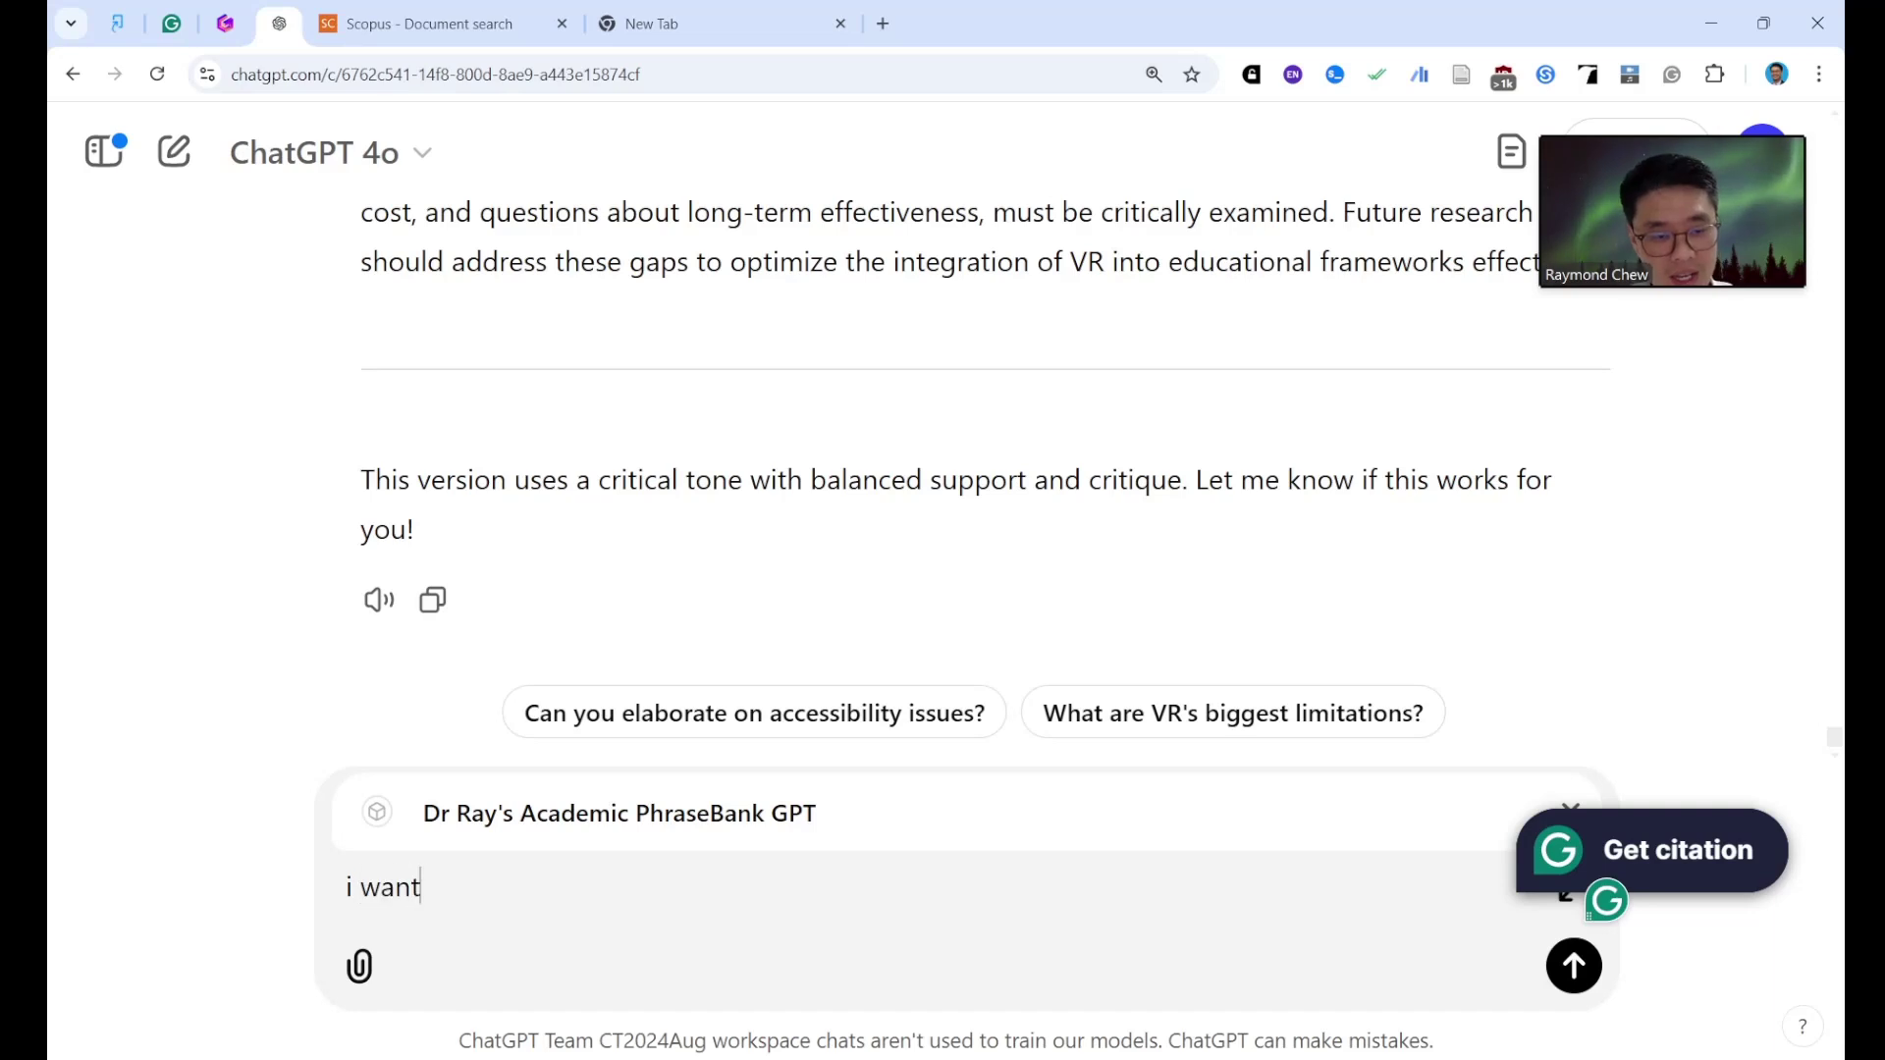
type(" you to use")
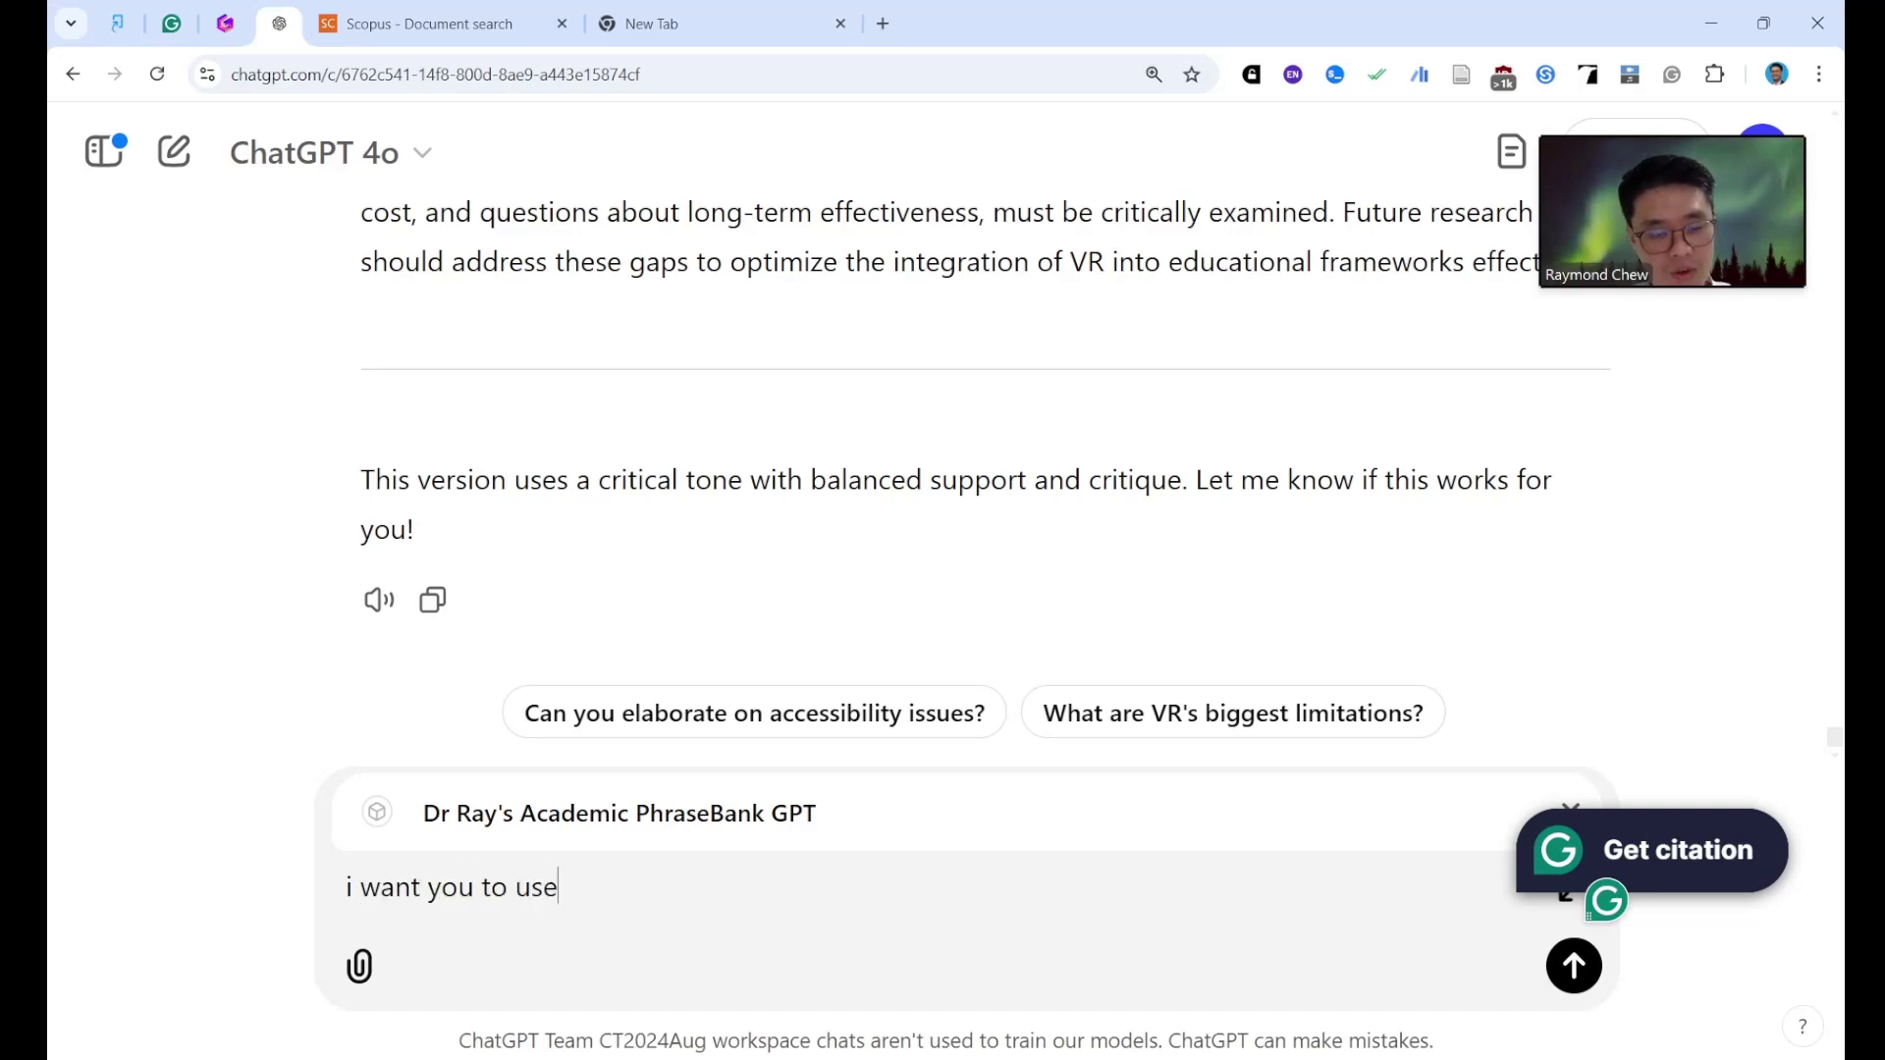
Continue the message with "my academic phrasebanbk styles about critical review".
type(" my academic pjas")
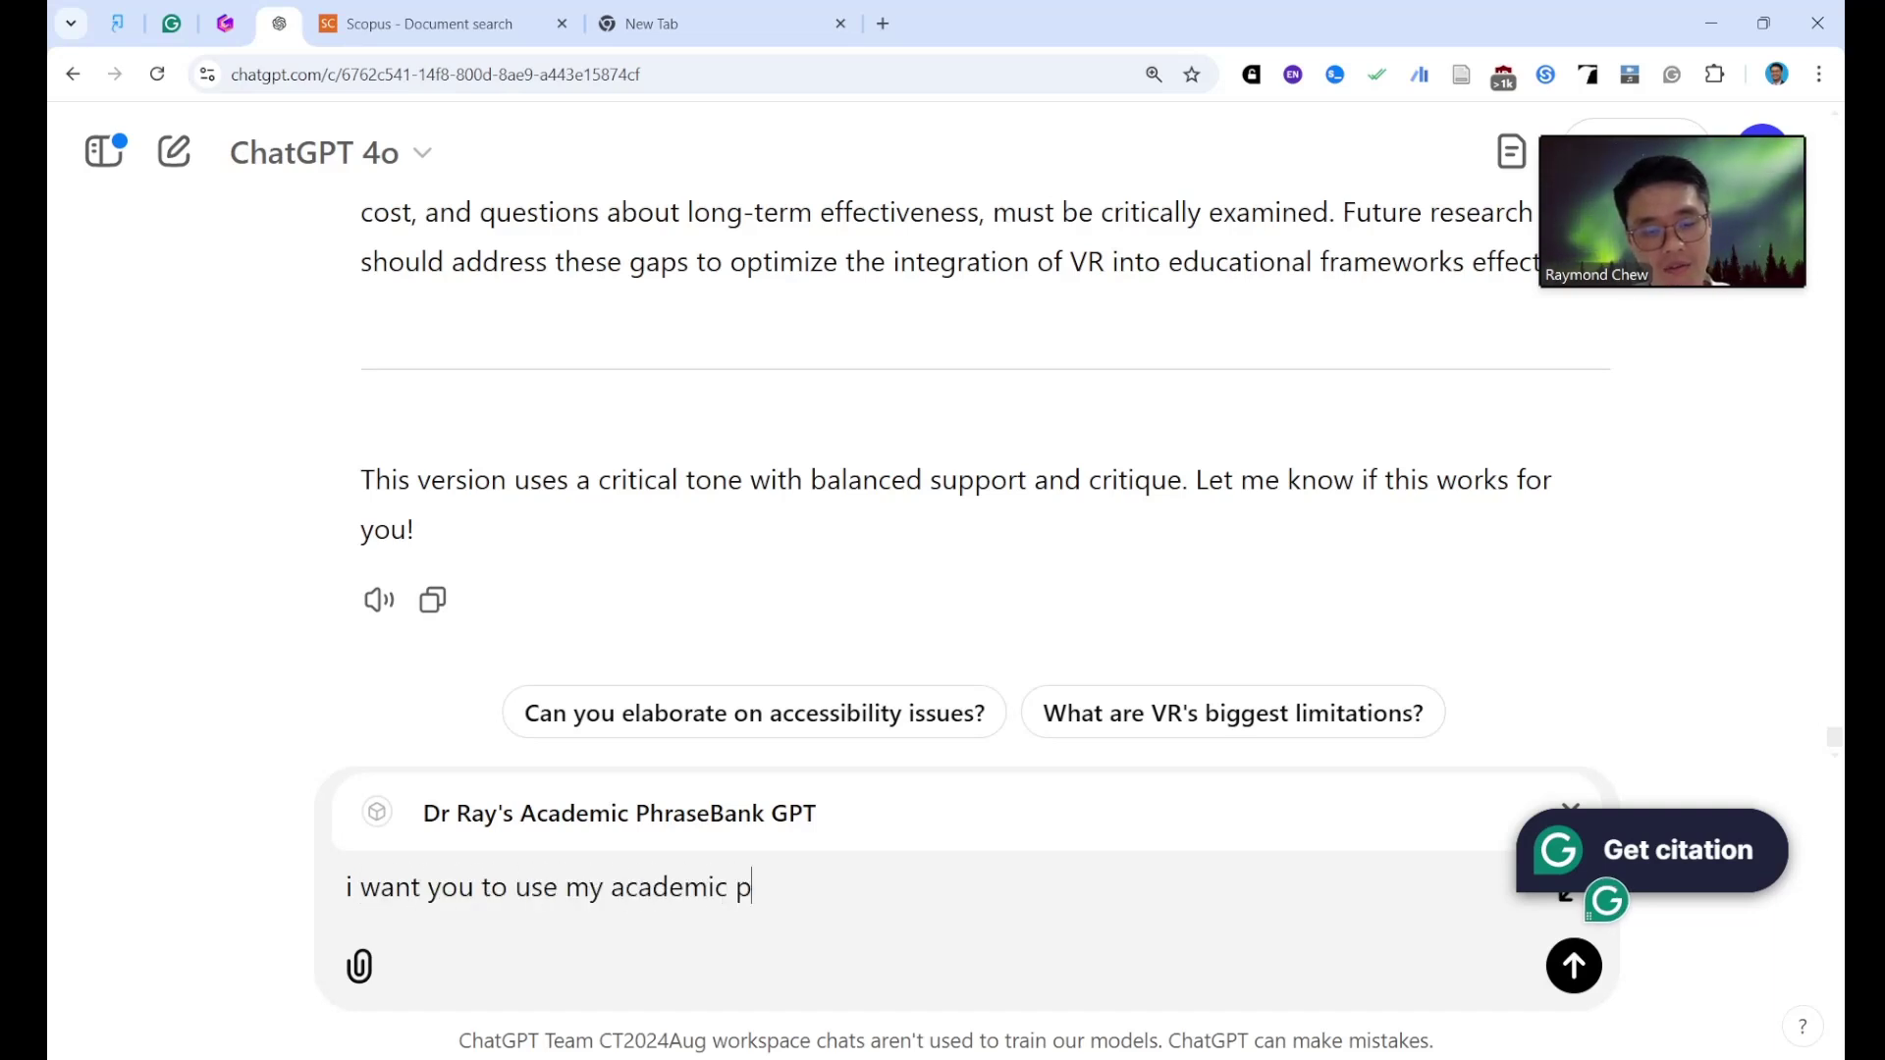
key("BackSpace")
key("BackSpace")
key("BackSpace")
type("heas")
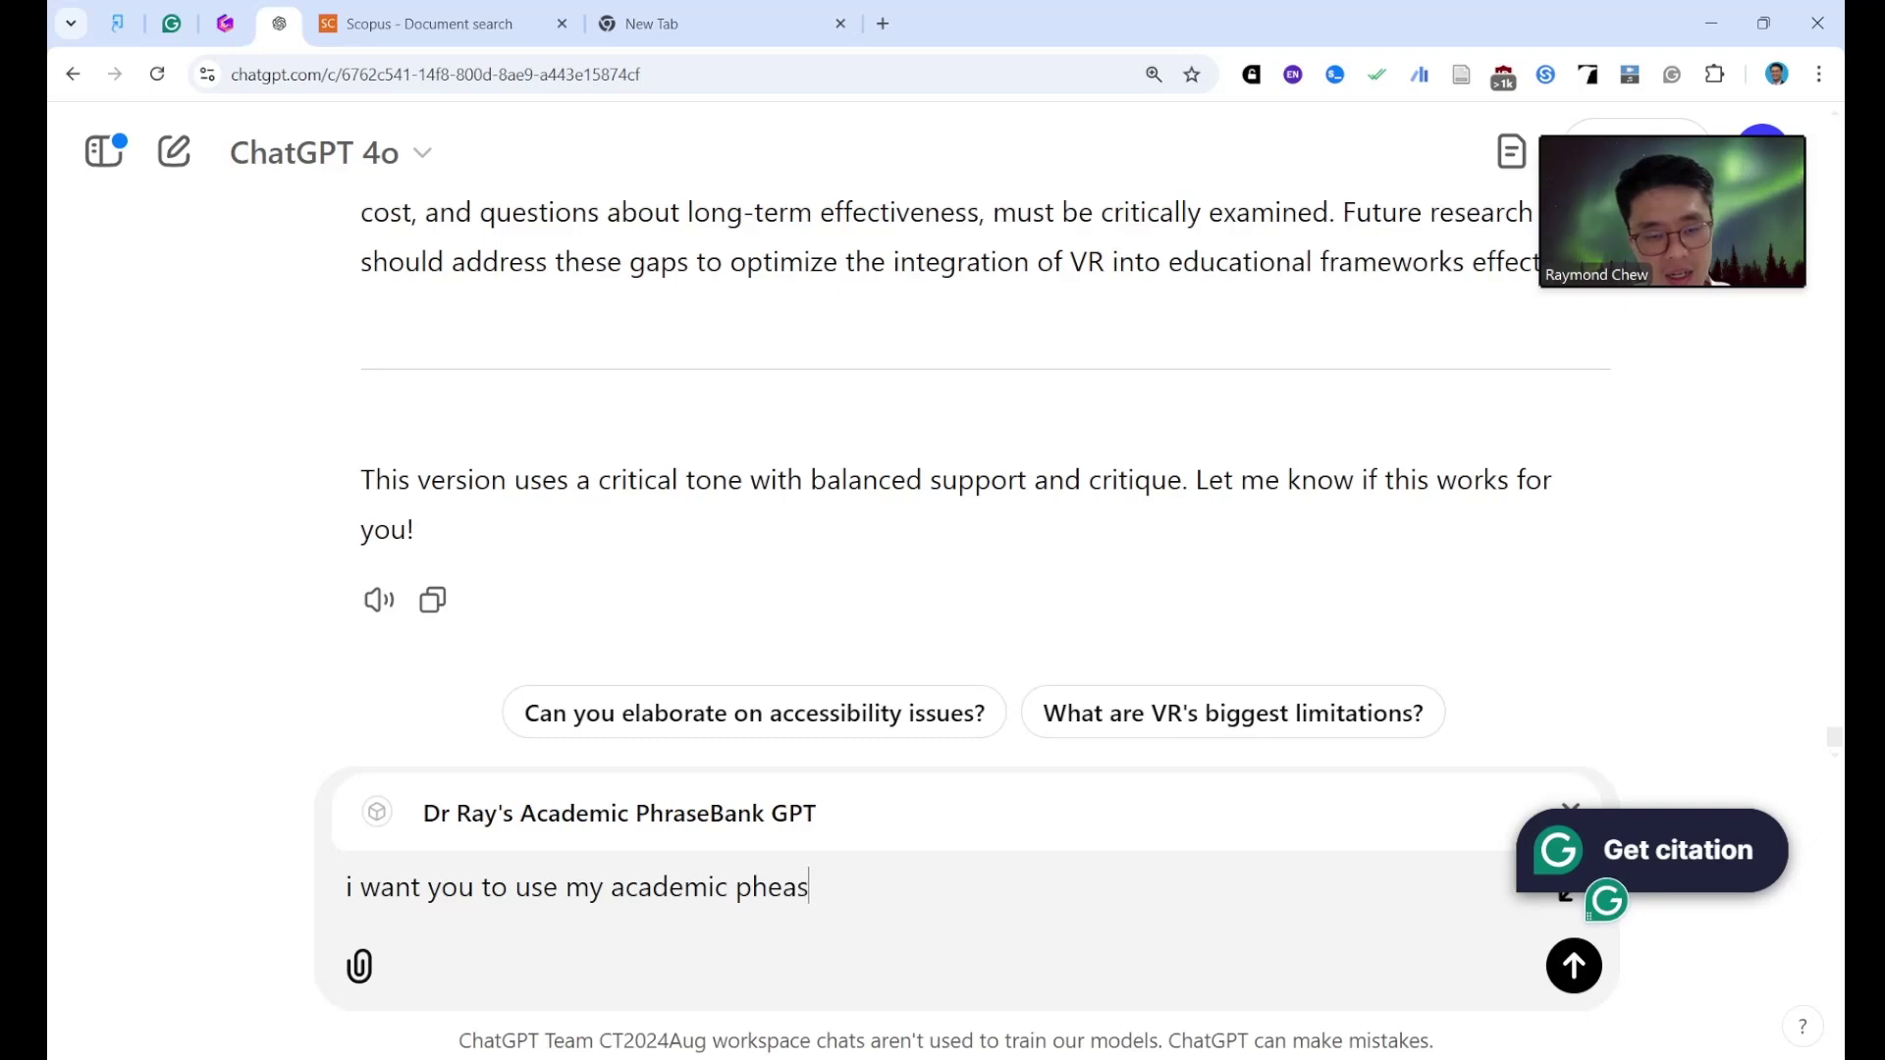
key("BackSpace")
key("BackSpace")
key("BackSpace")
type("rasebakn")
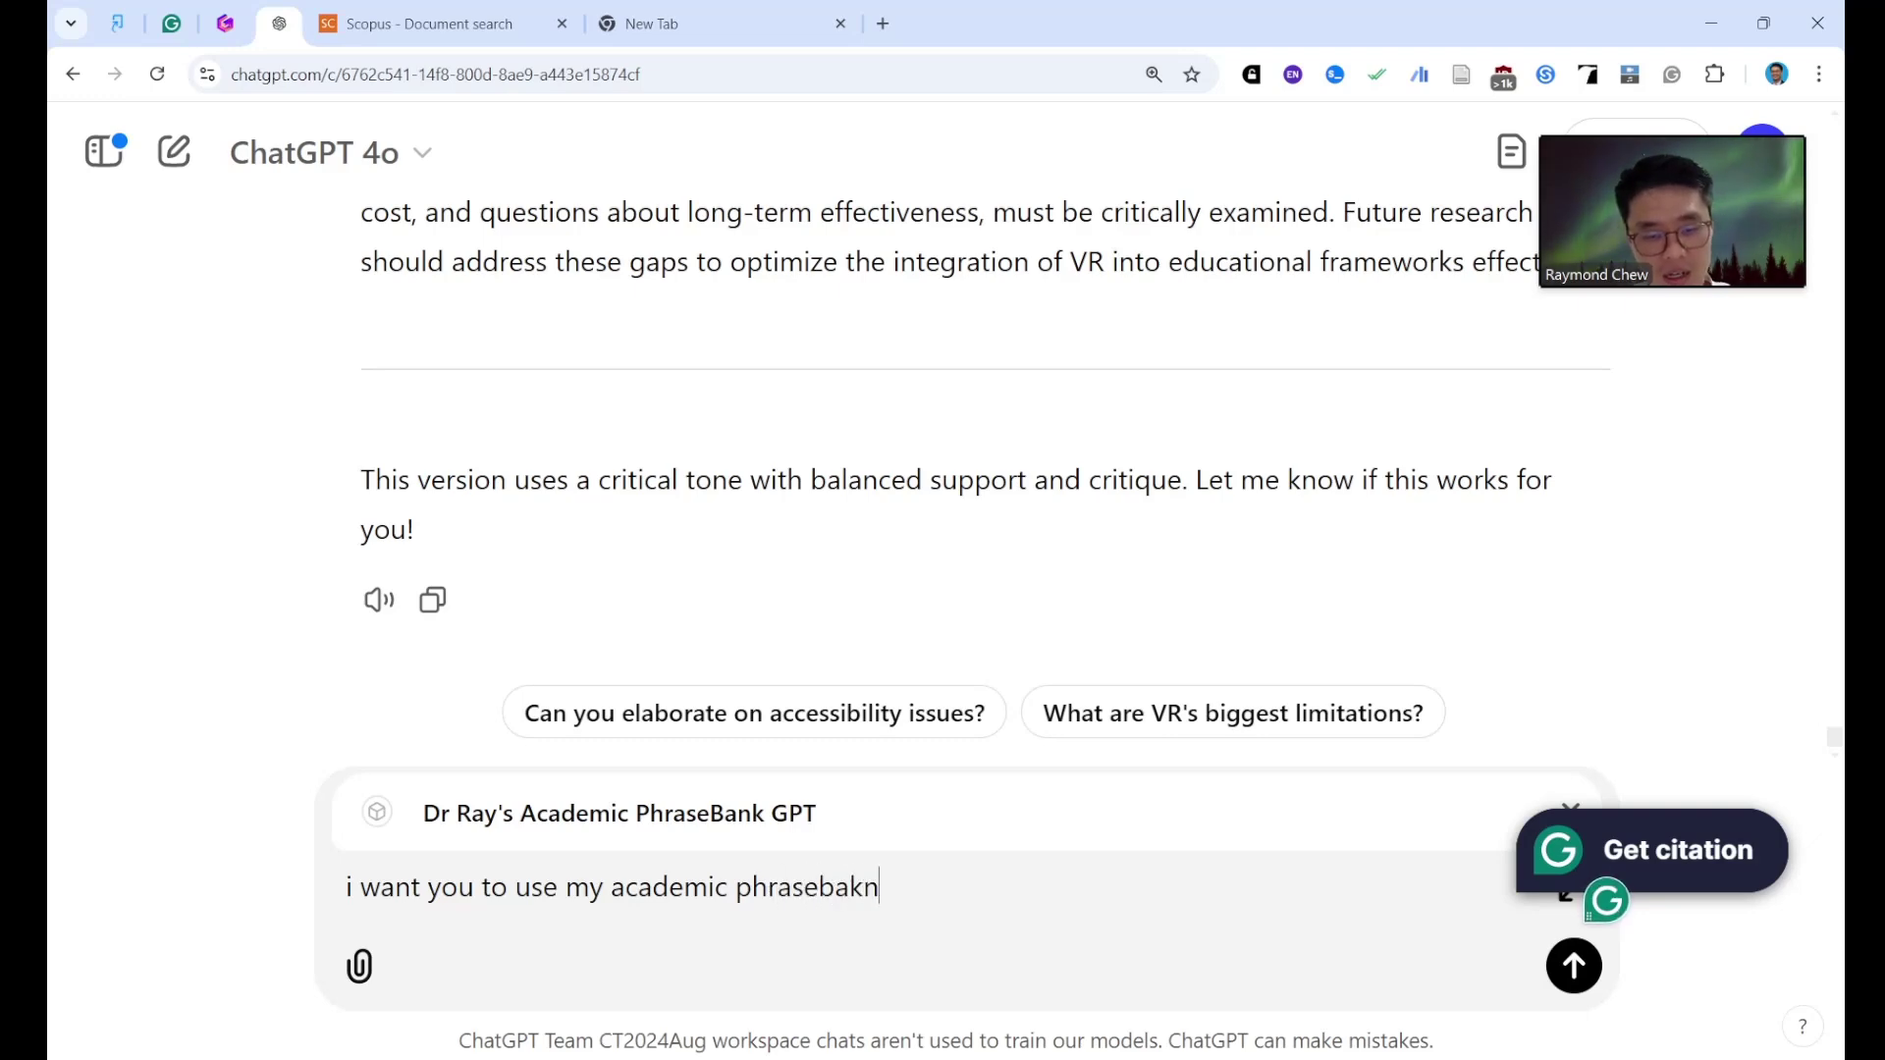
type("nbk styles abou")
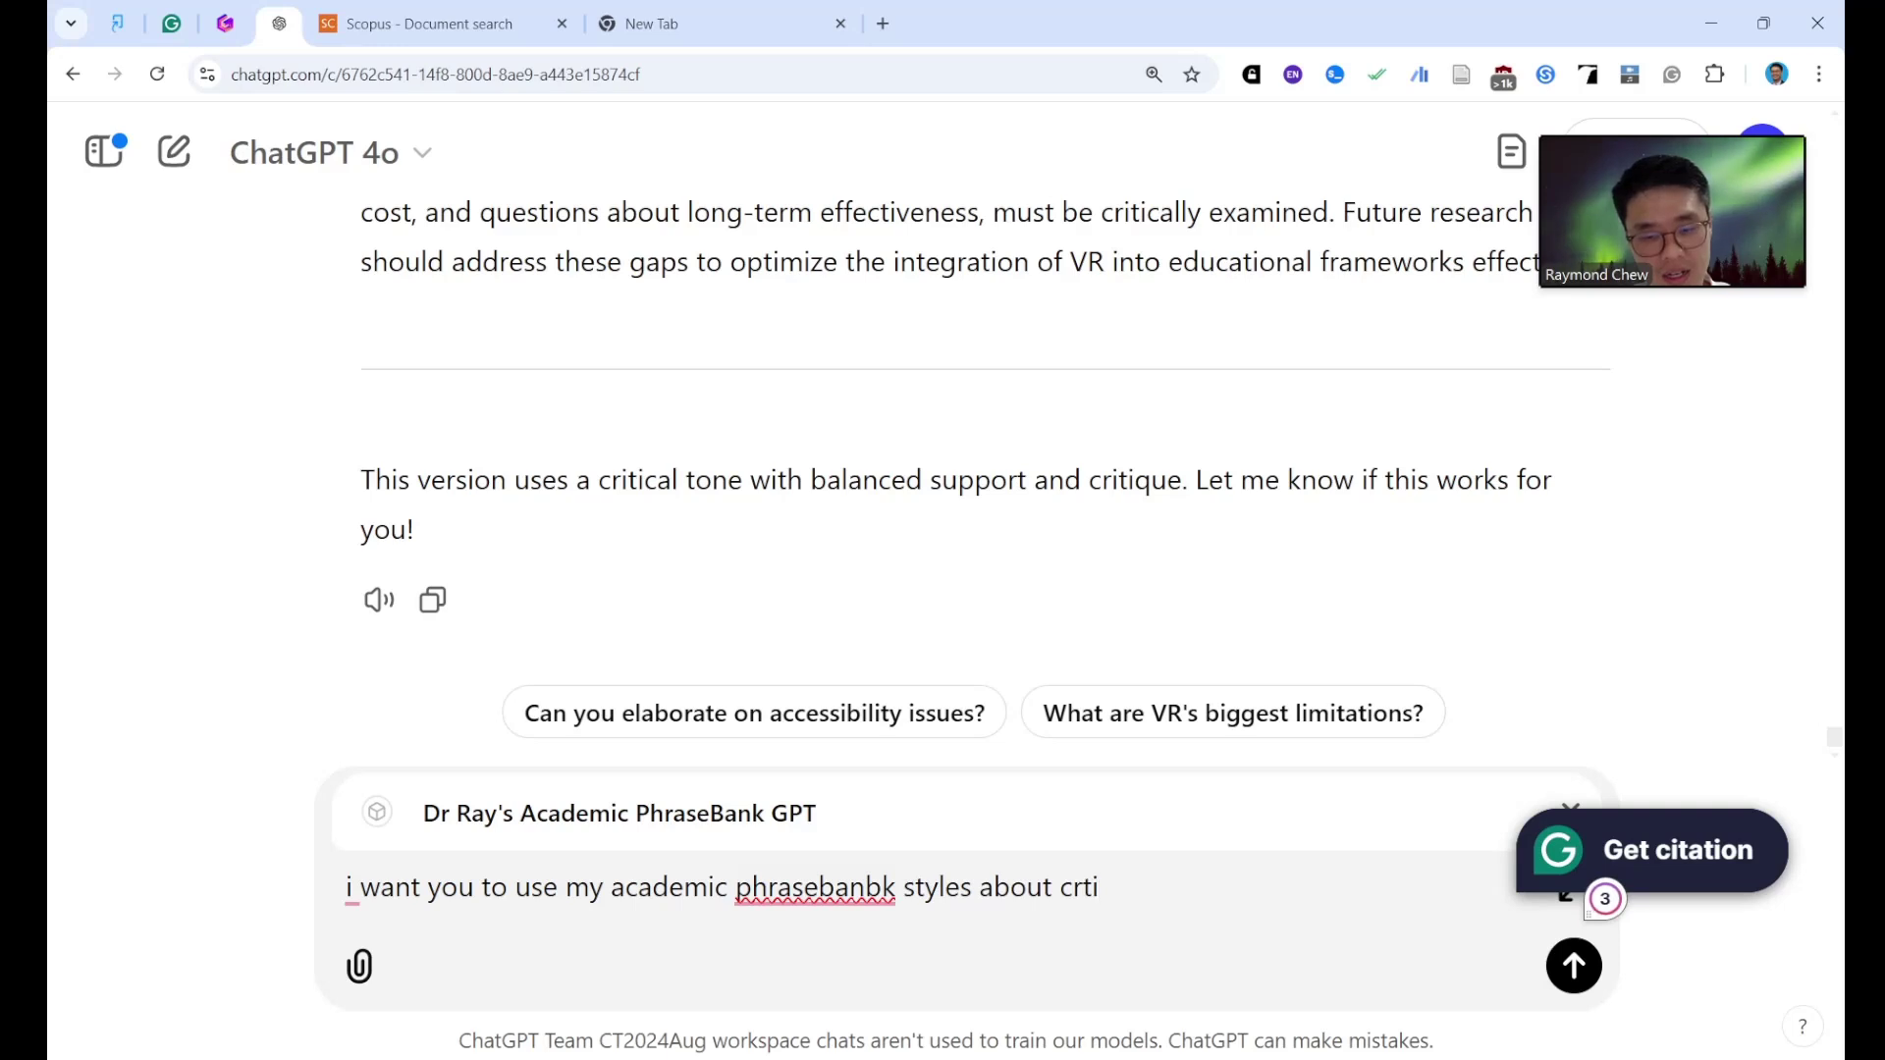
type("t critical revie")
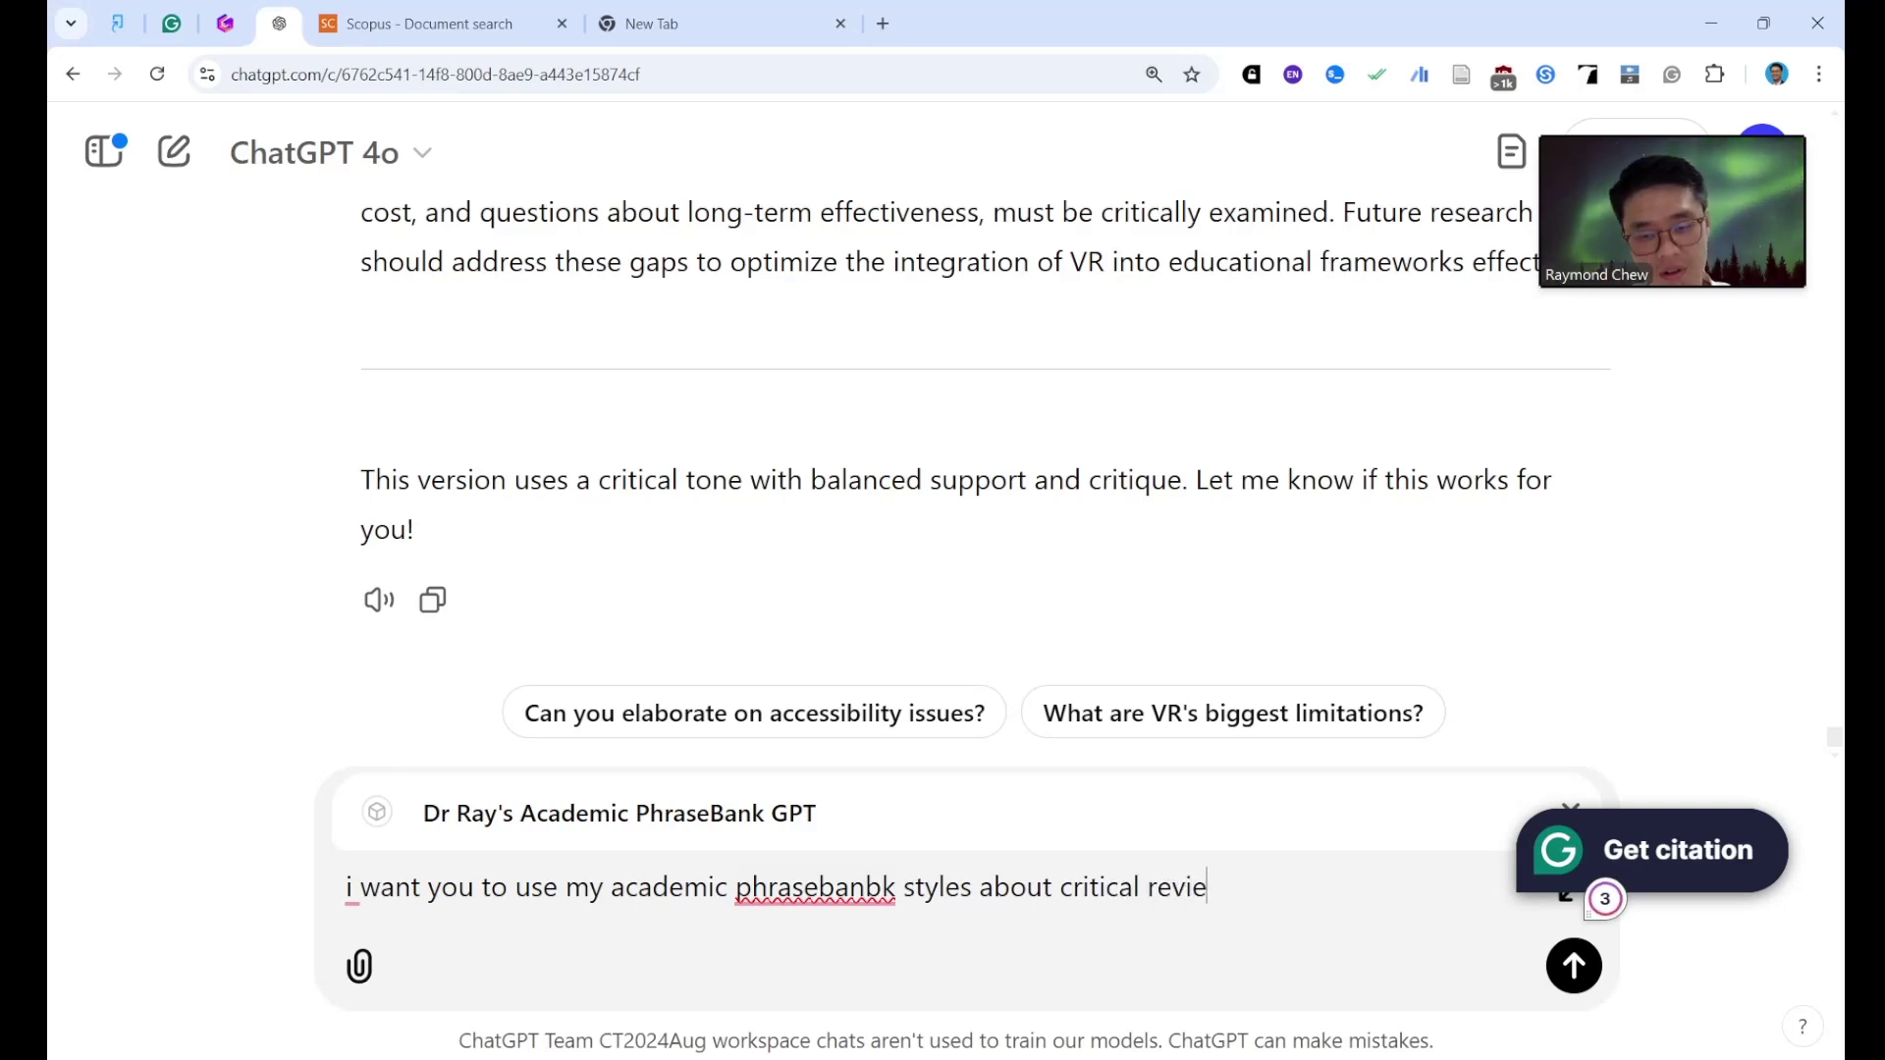
Complete the message with ", can u give me some style before u rewrite" and send it.
type("w, can u give me s")
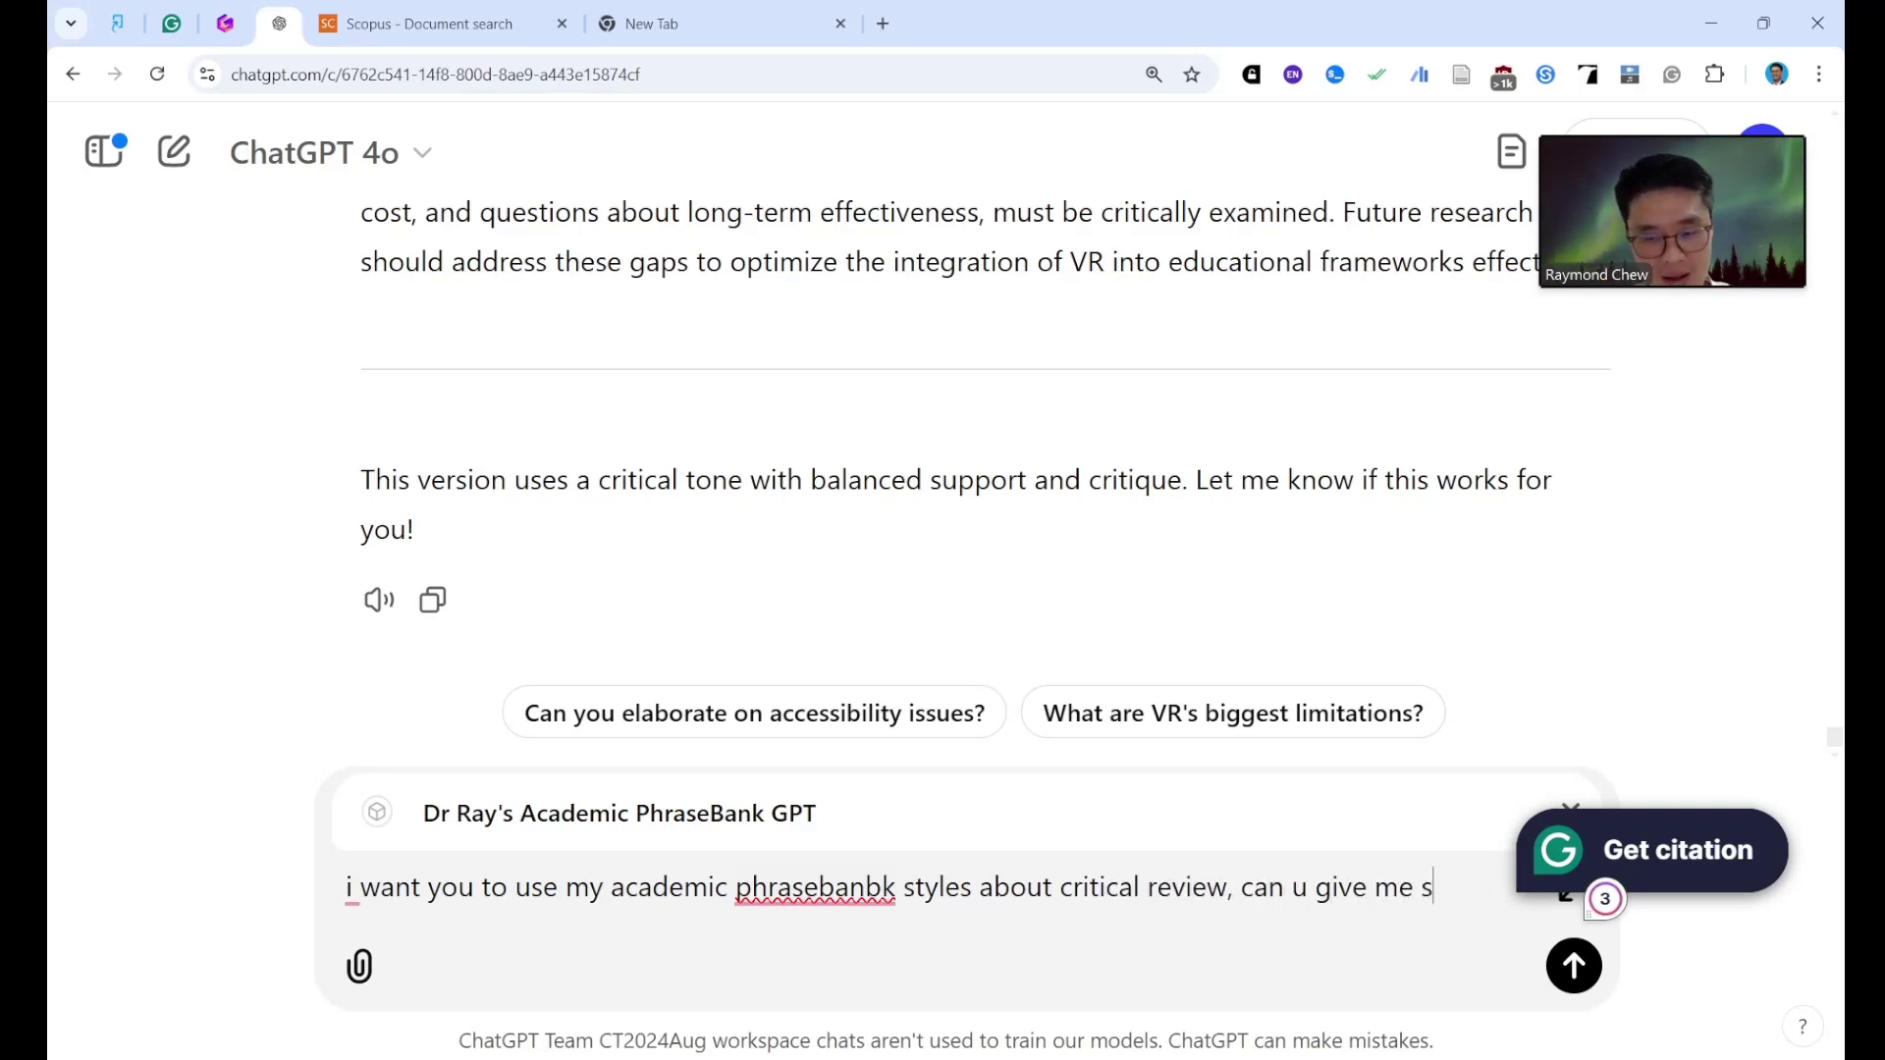
type("ome style before u w")
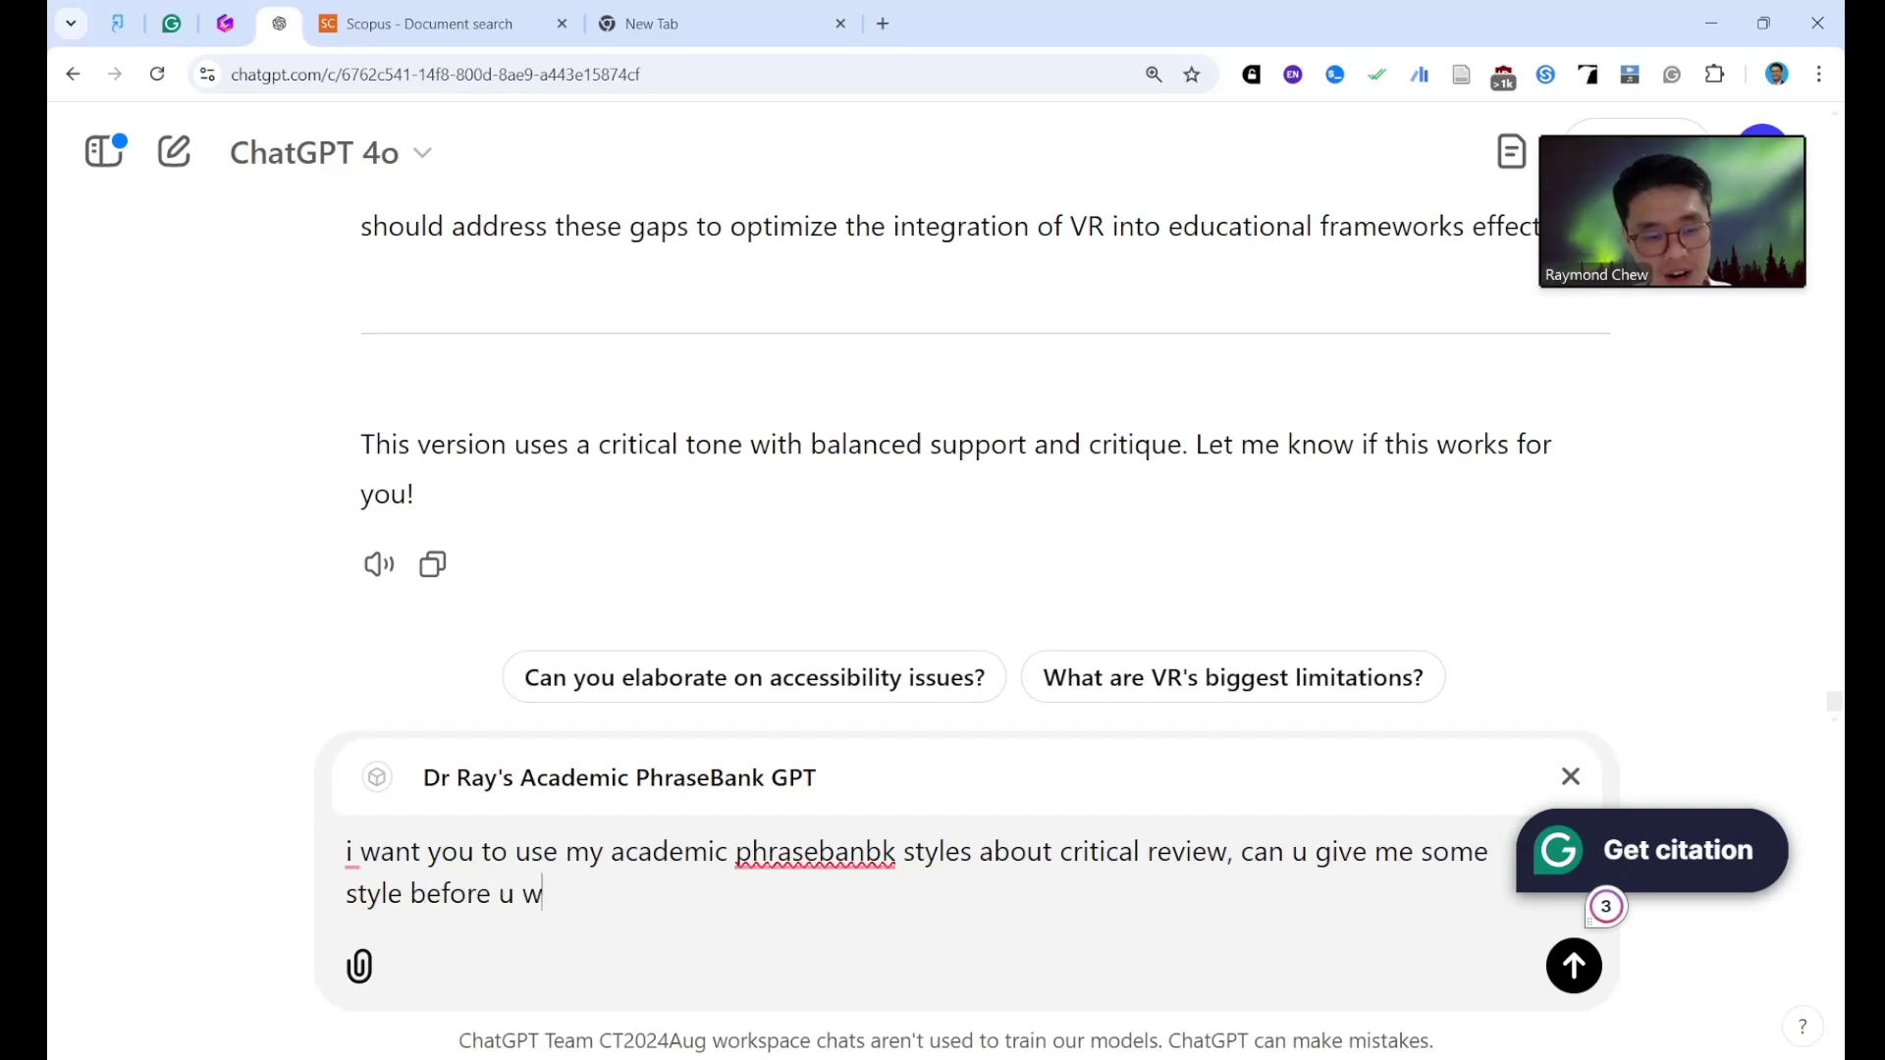
key("BackSpace")
type("rewri")
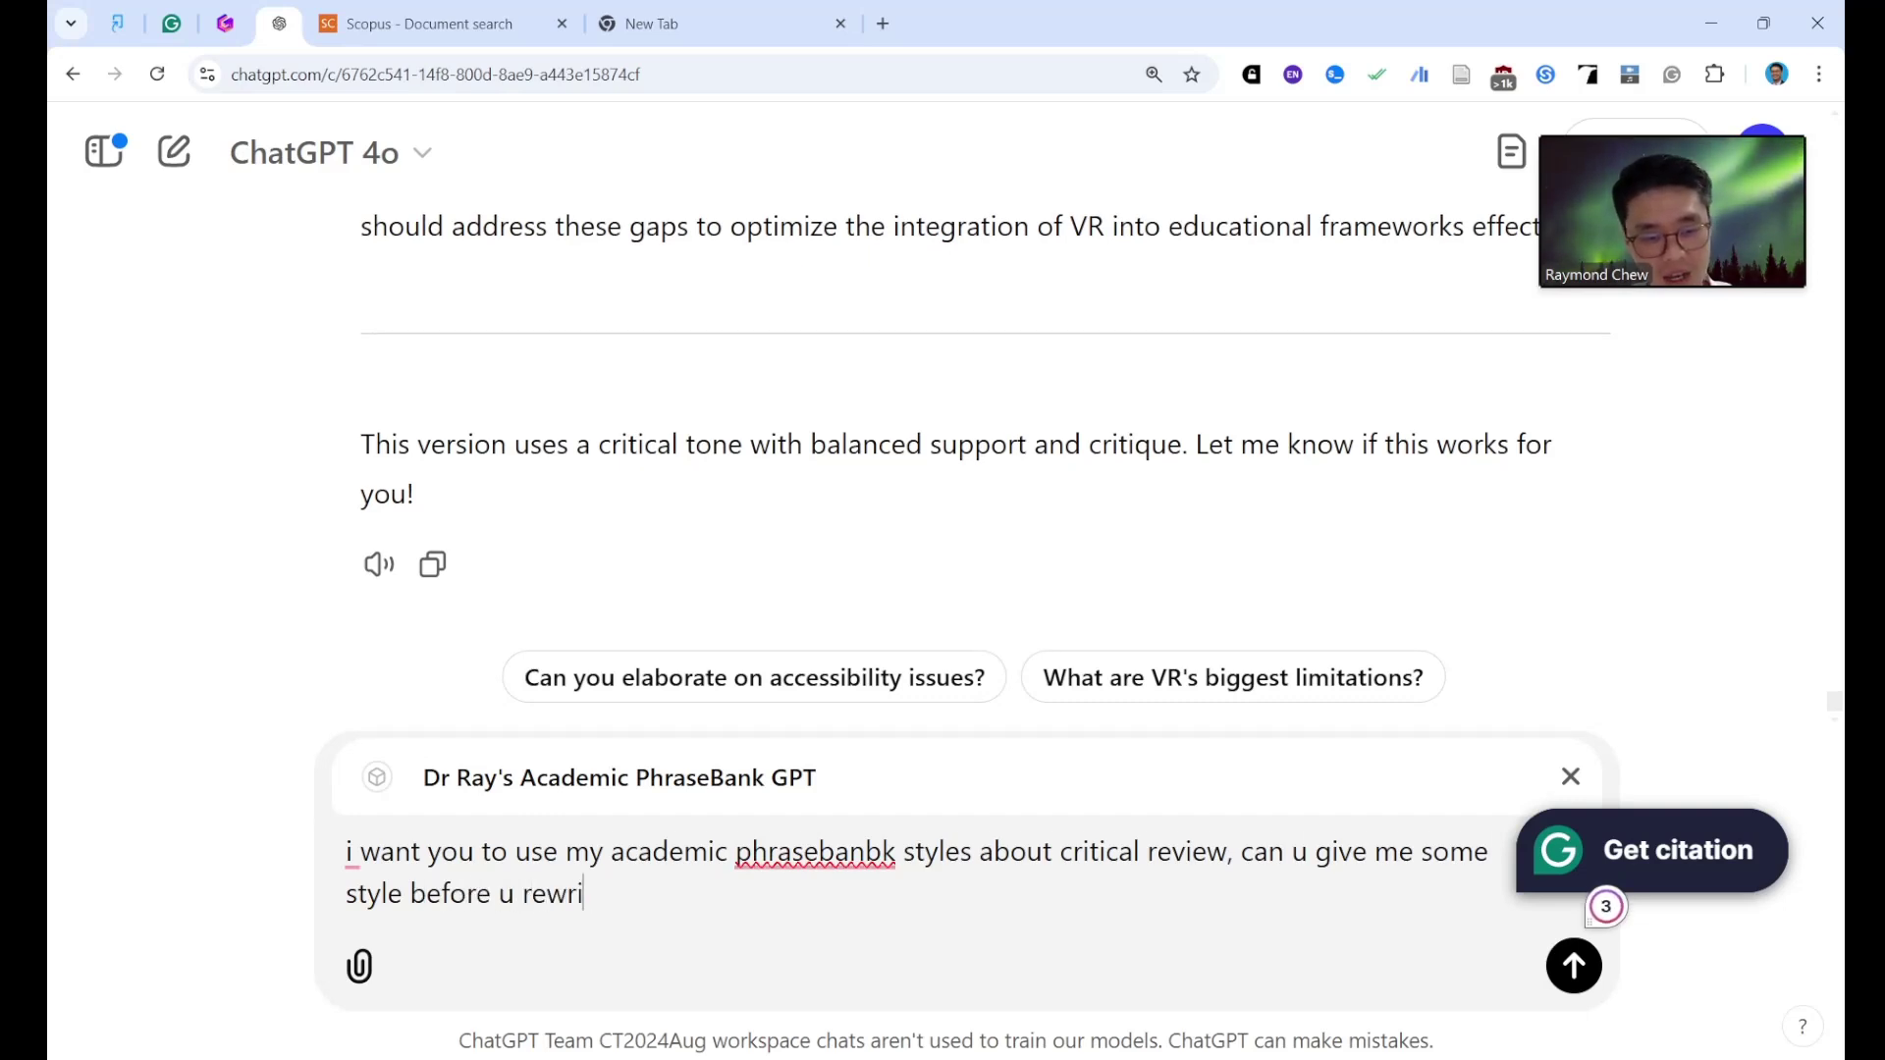
type("te")
key("Return")
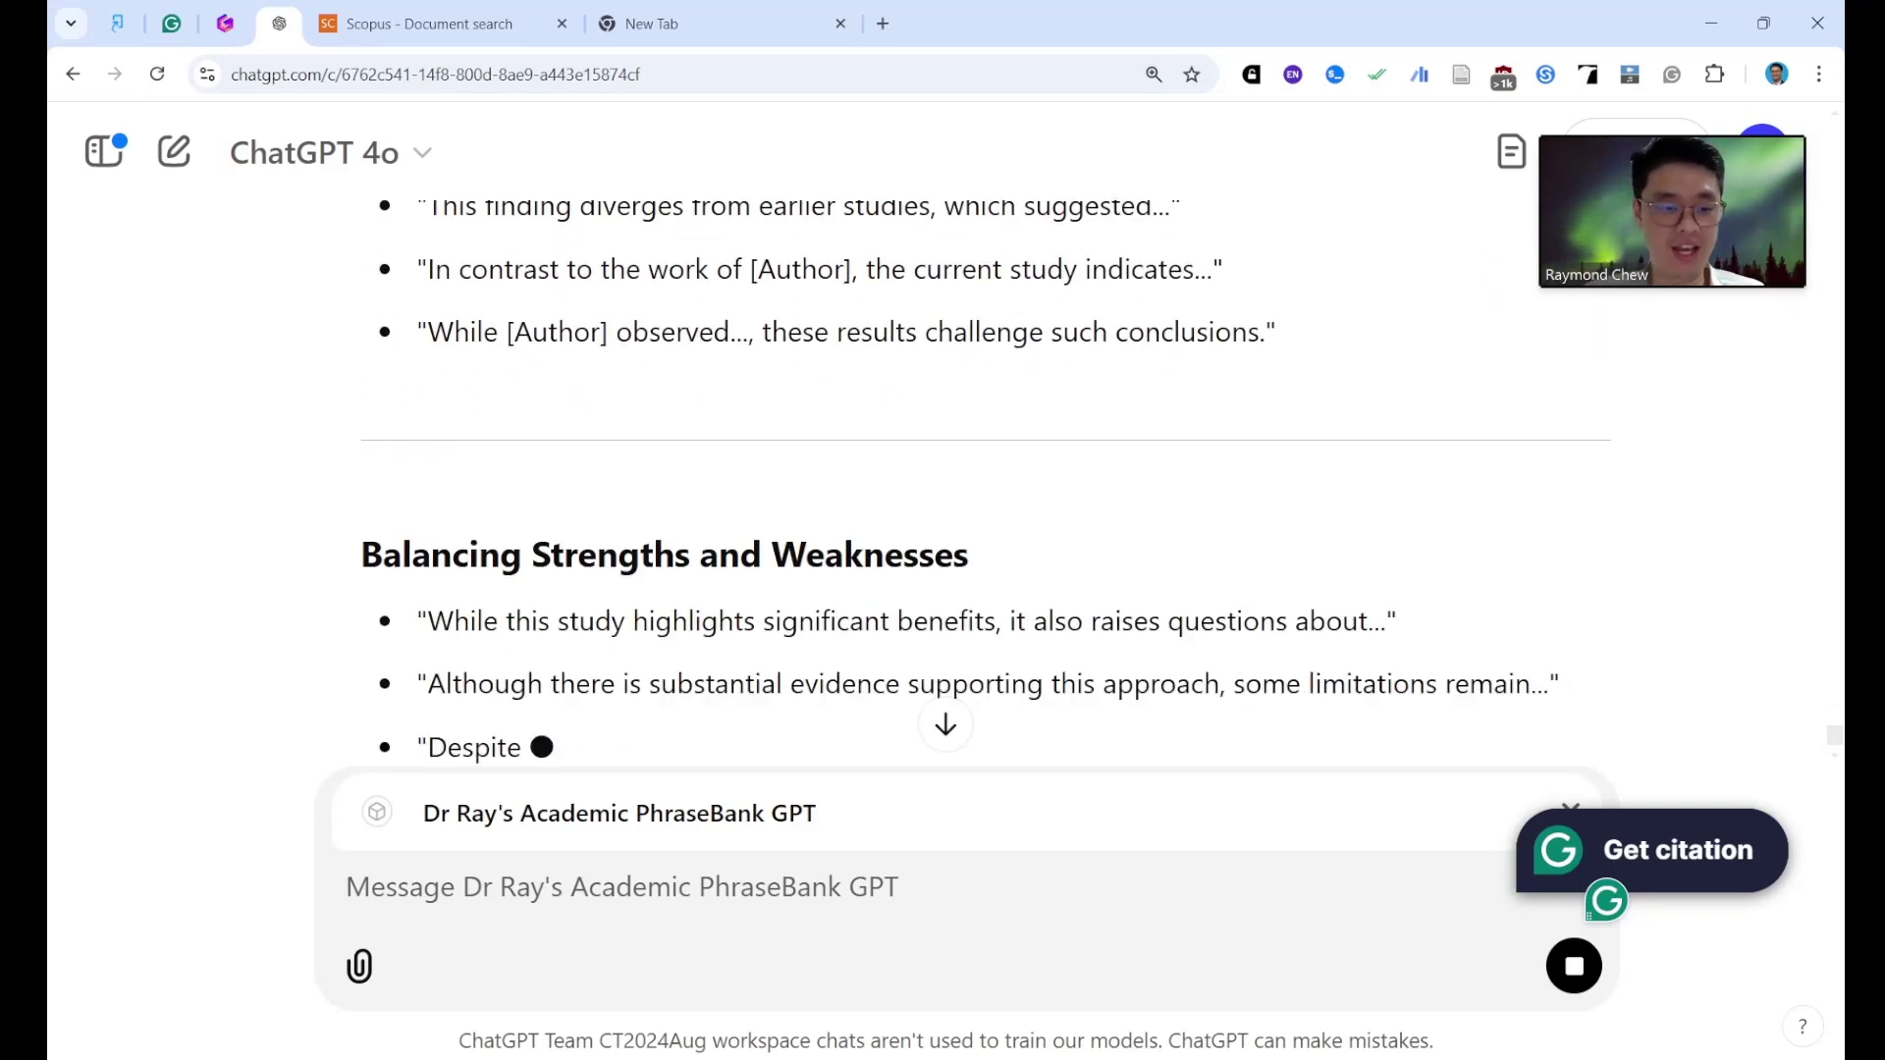
Begin a new message to the Academic PhraseBank GPT with "ok now rewrite it again, my original contents".
key("ctrl+v")
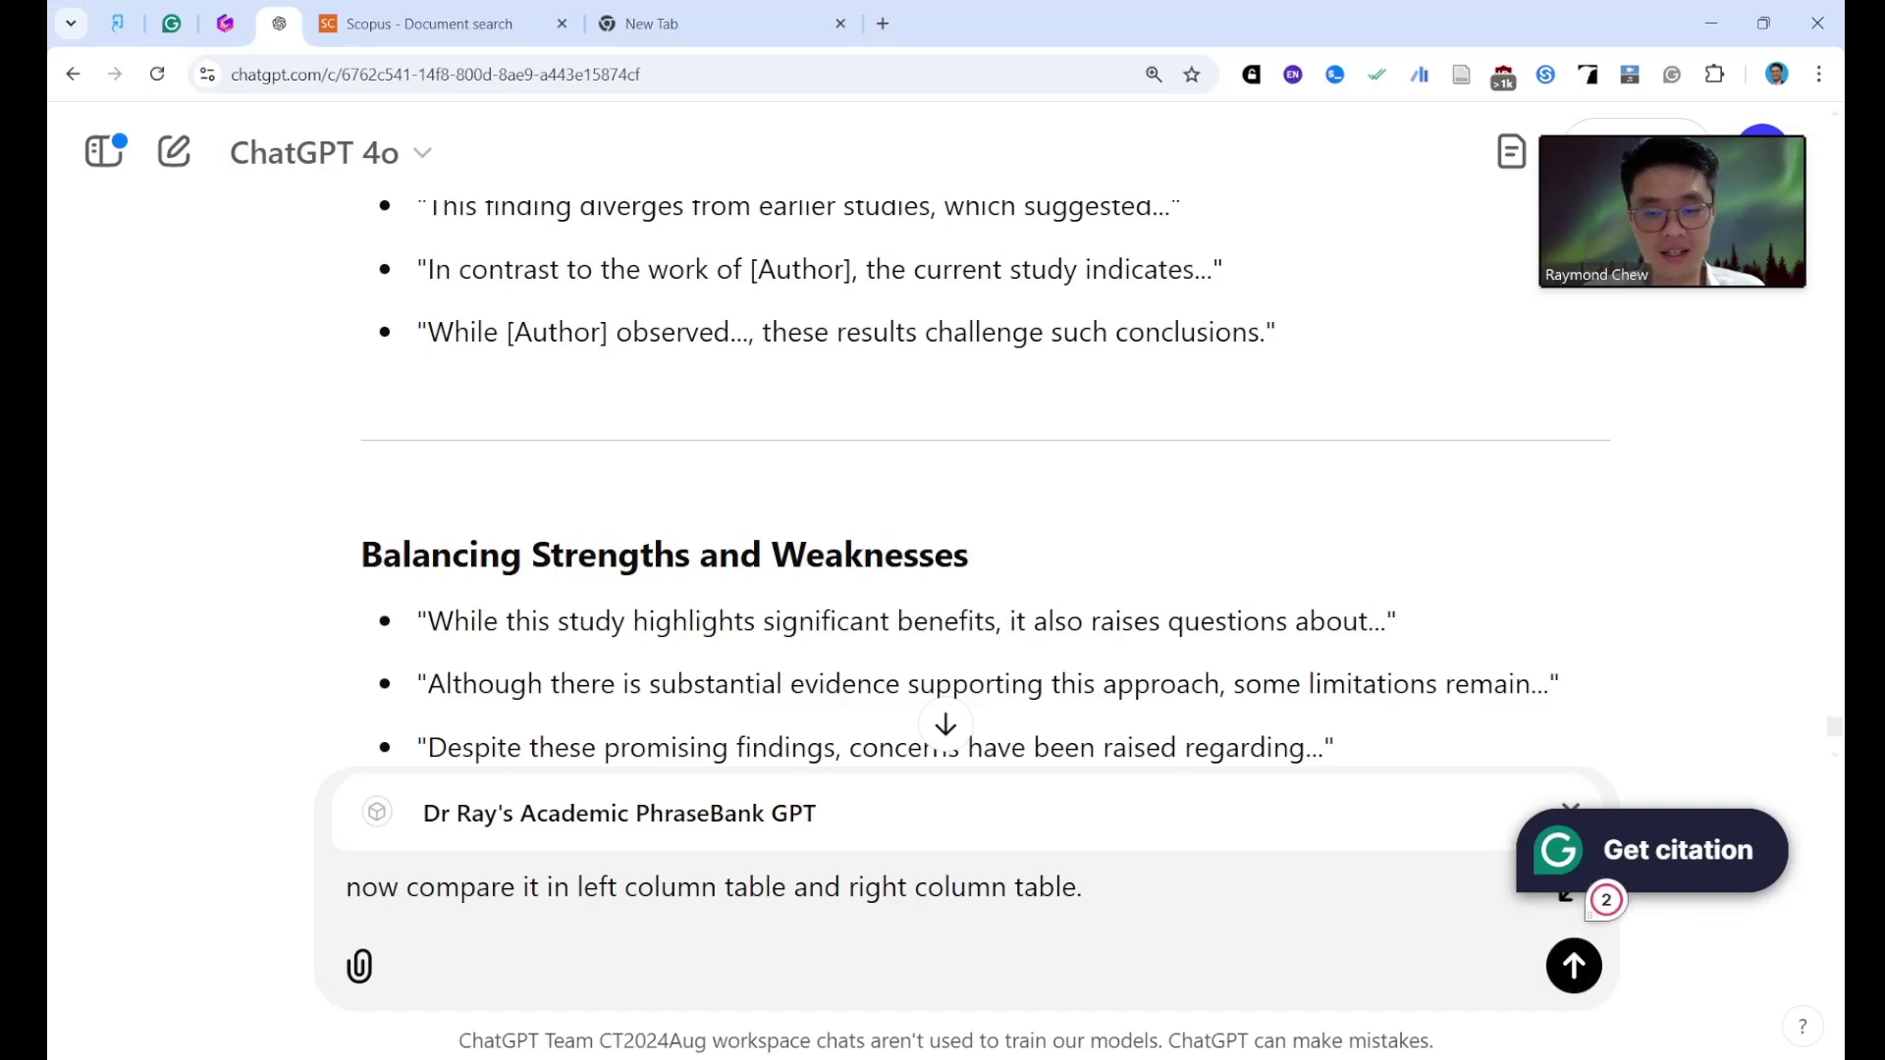
key("ctrl+a")
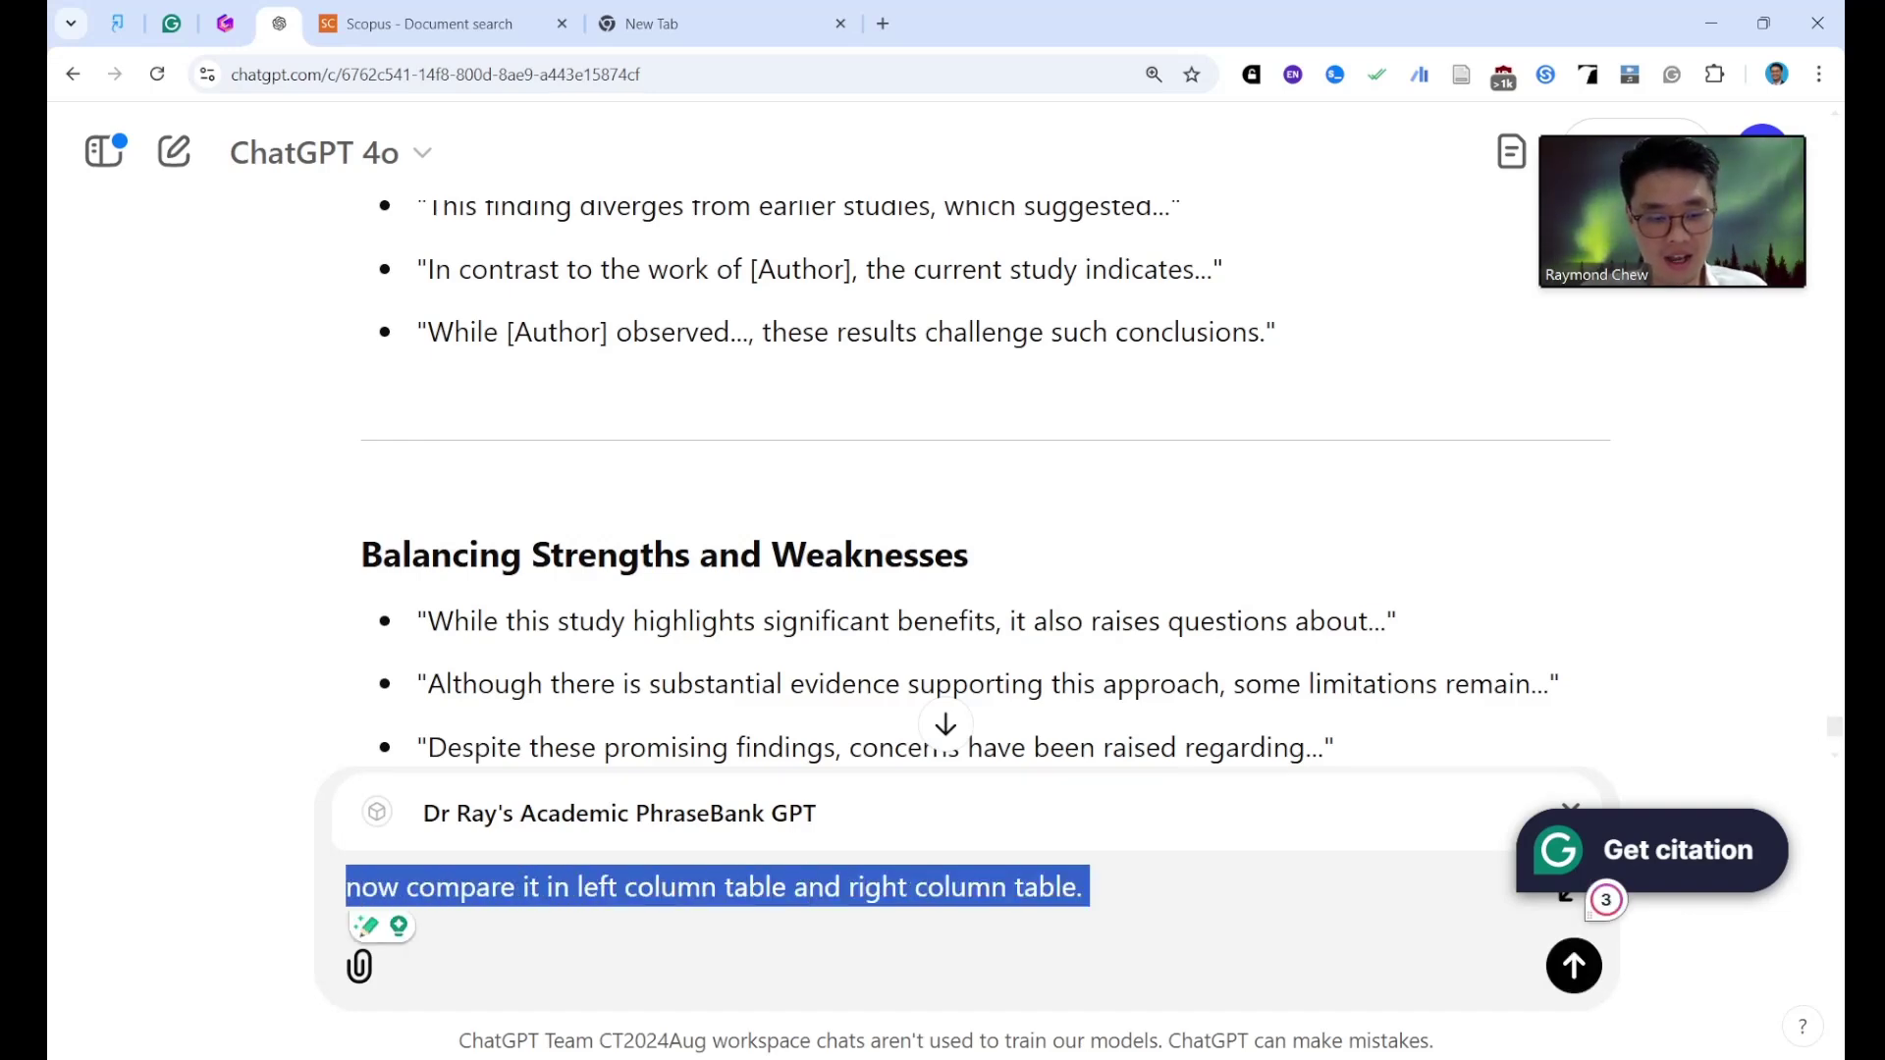
type("ok now rew")
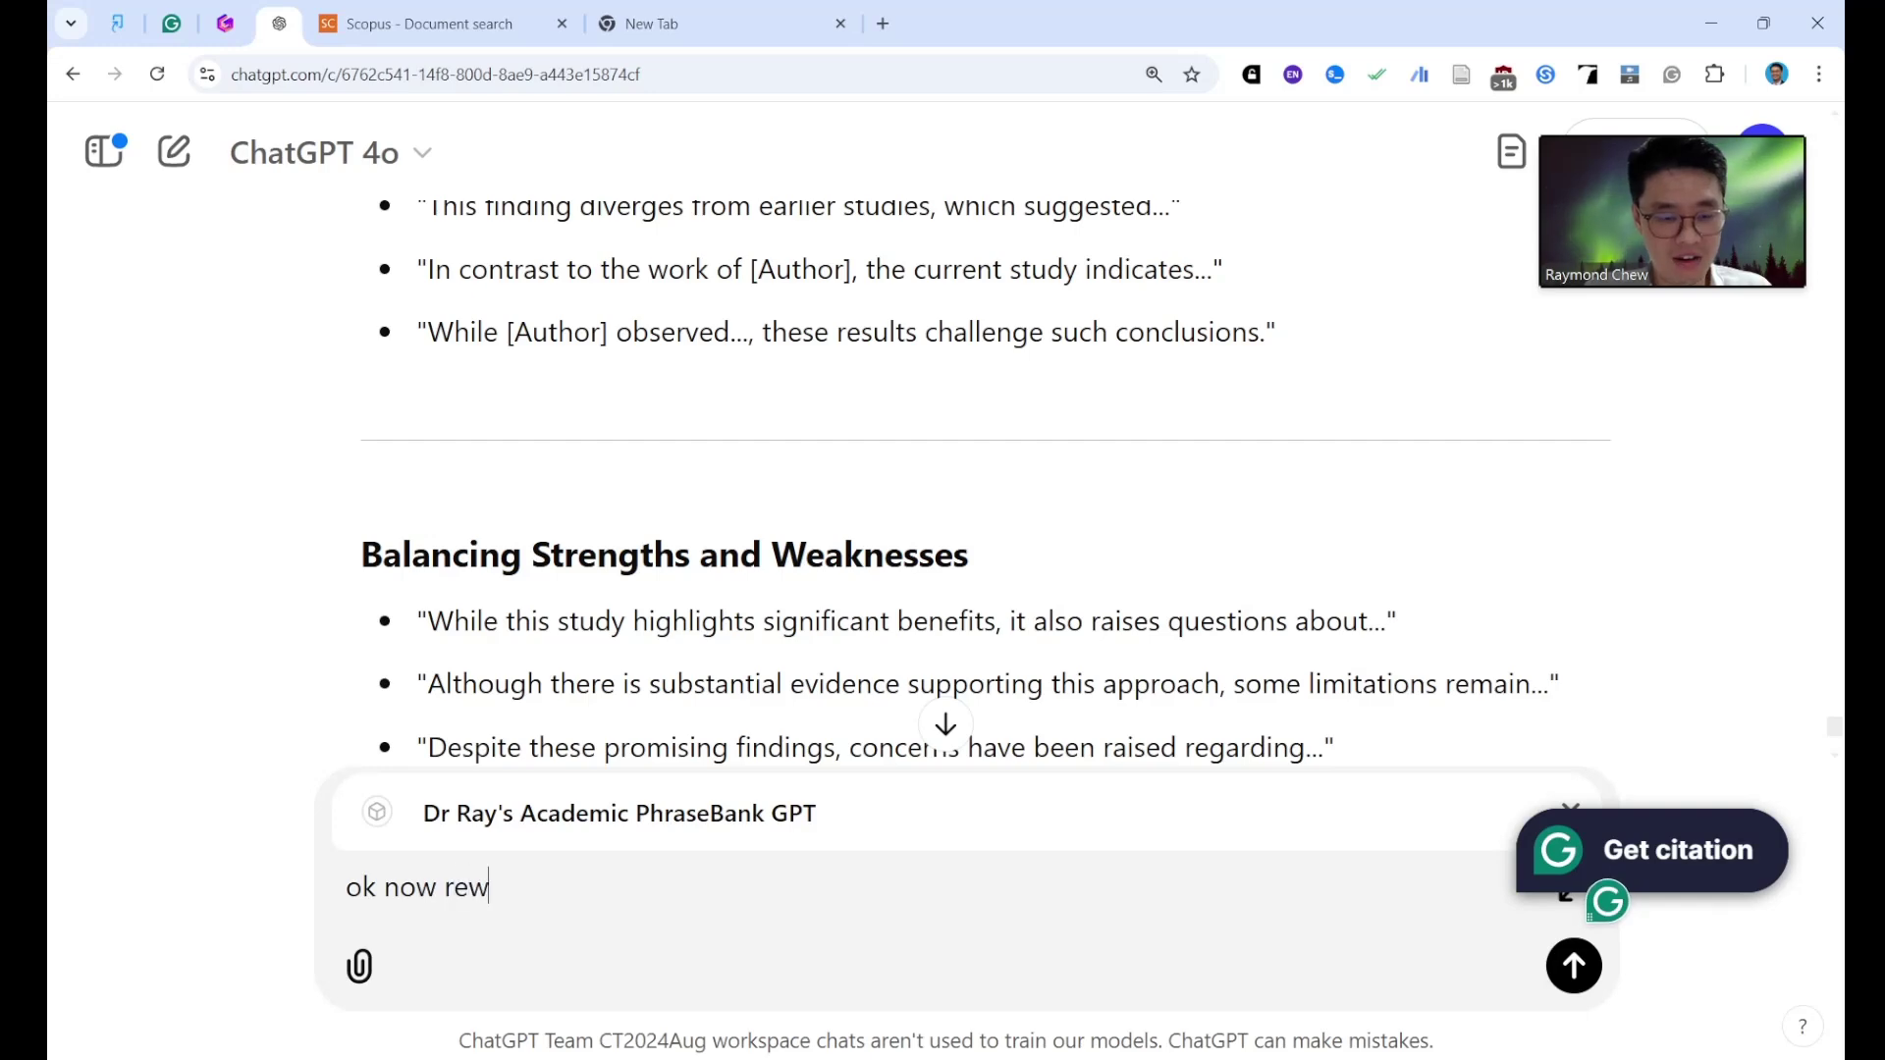
type("rite it again,")
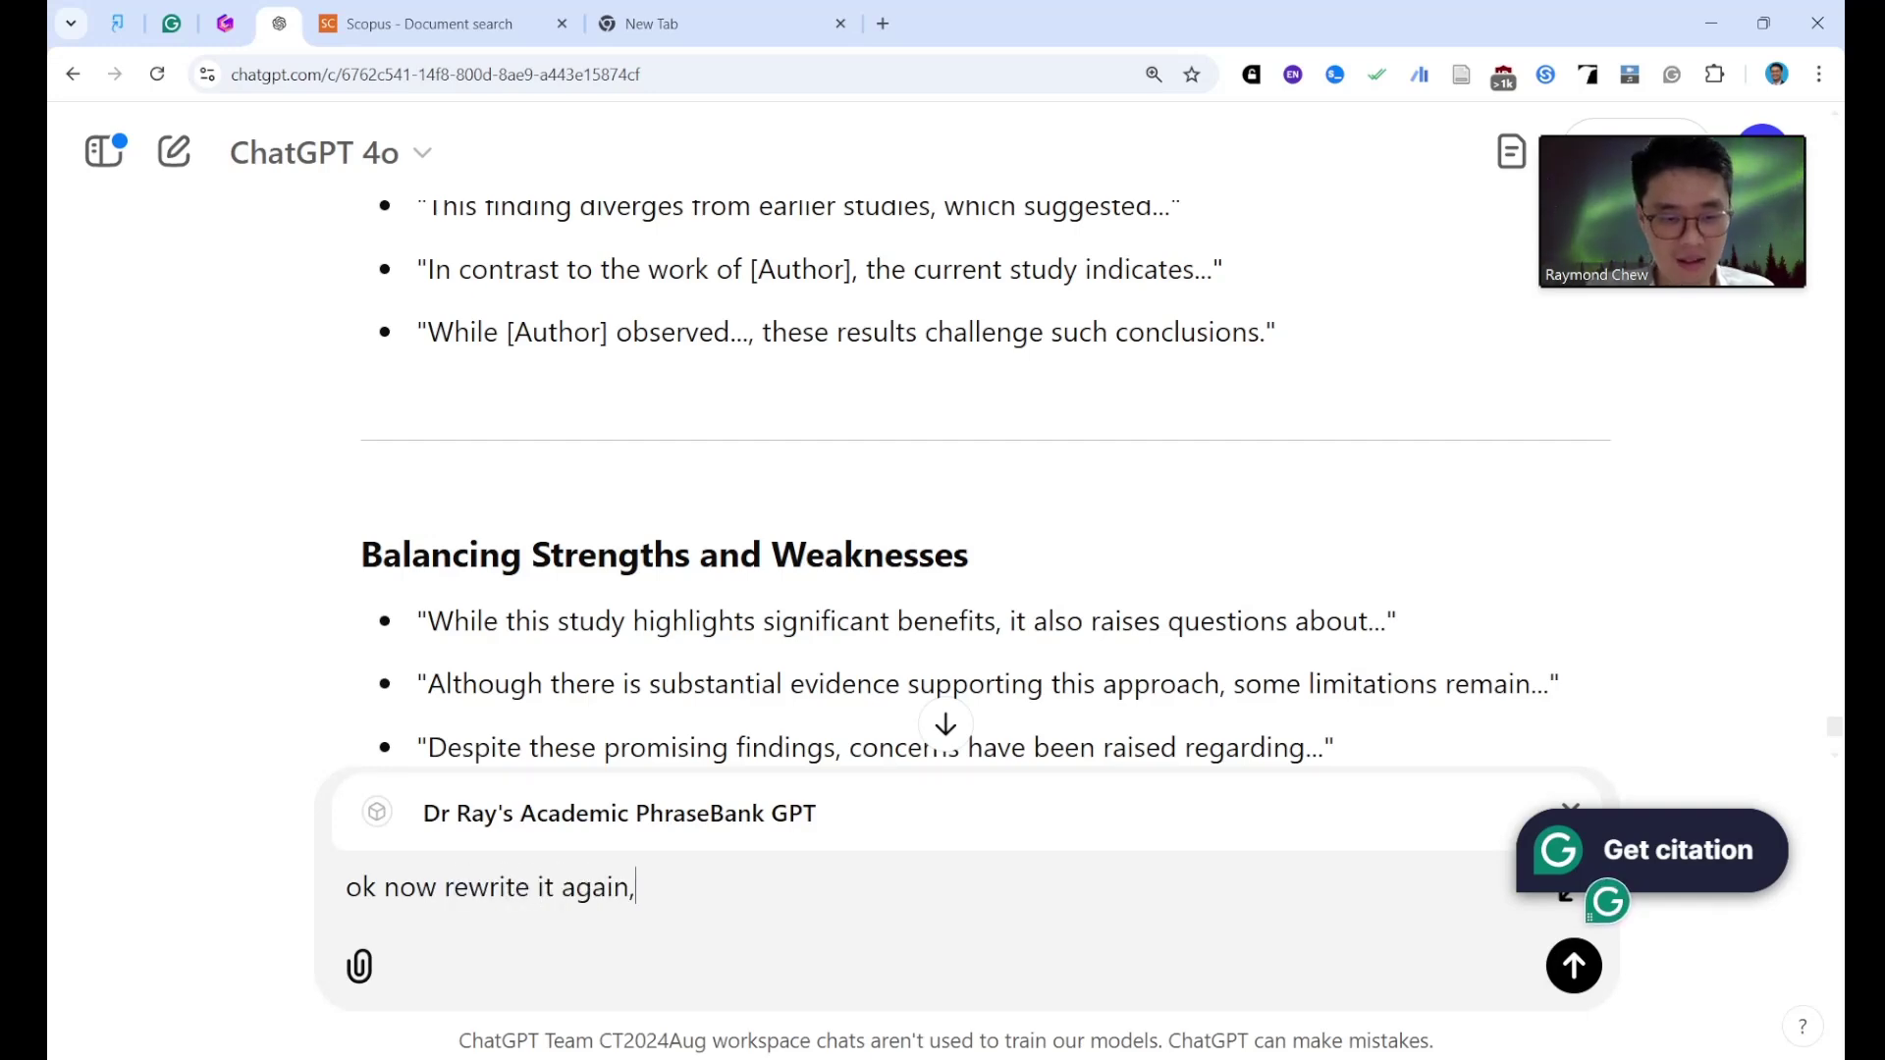
type(" my original ")
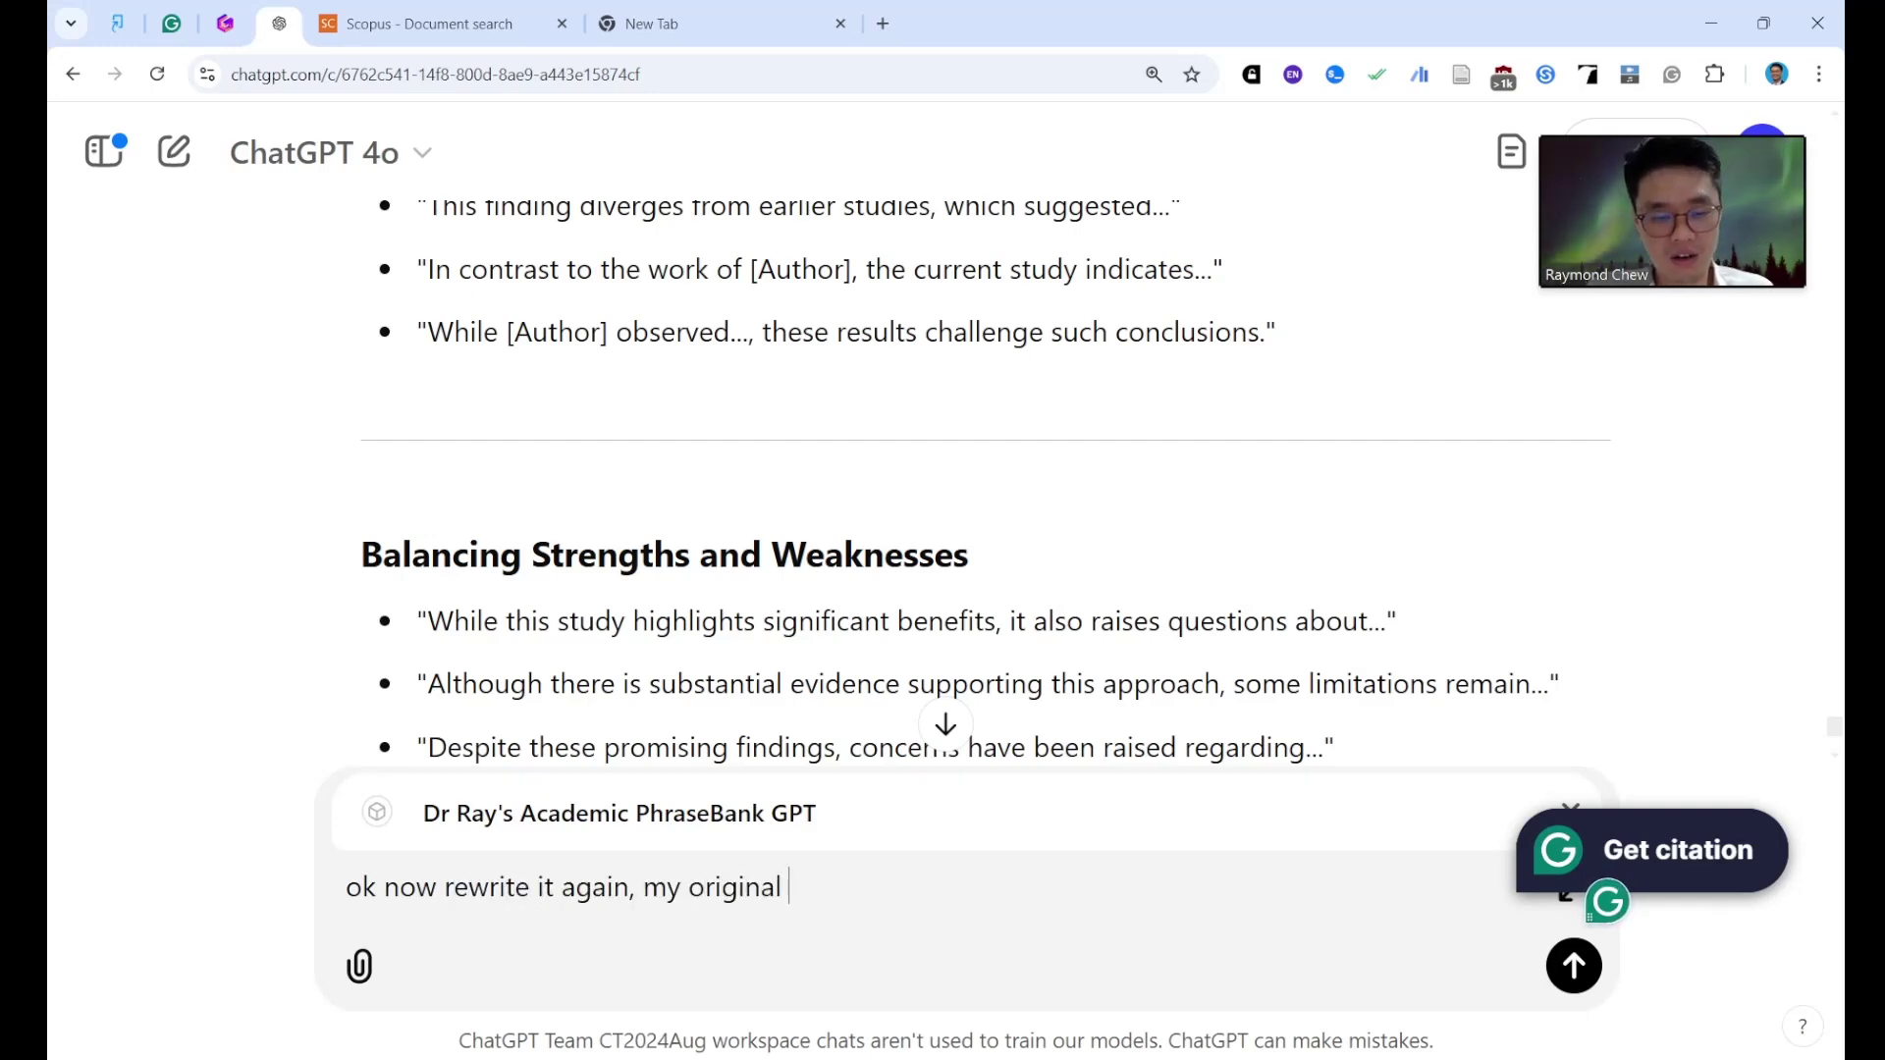
type("contents")
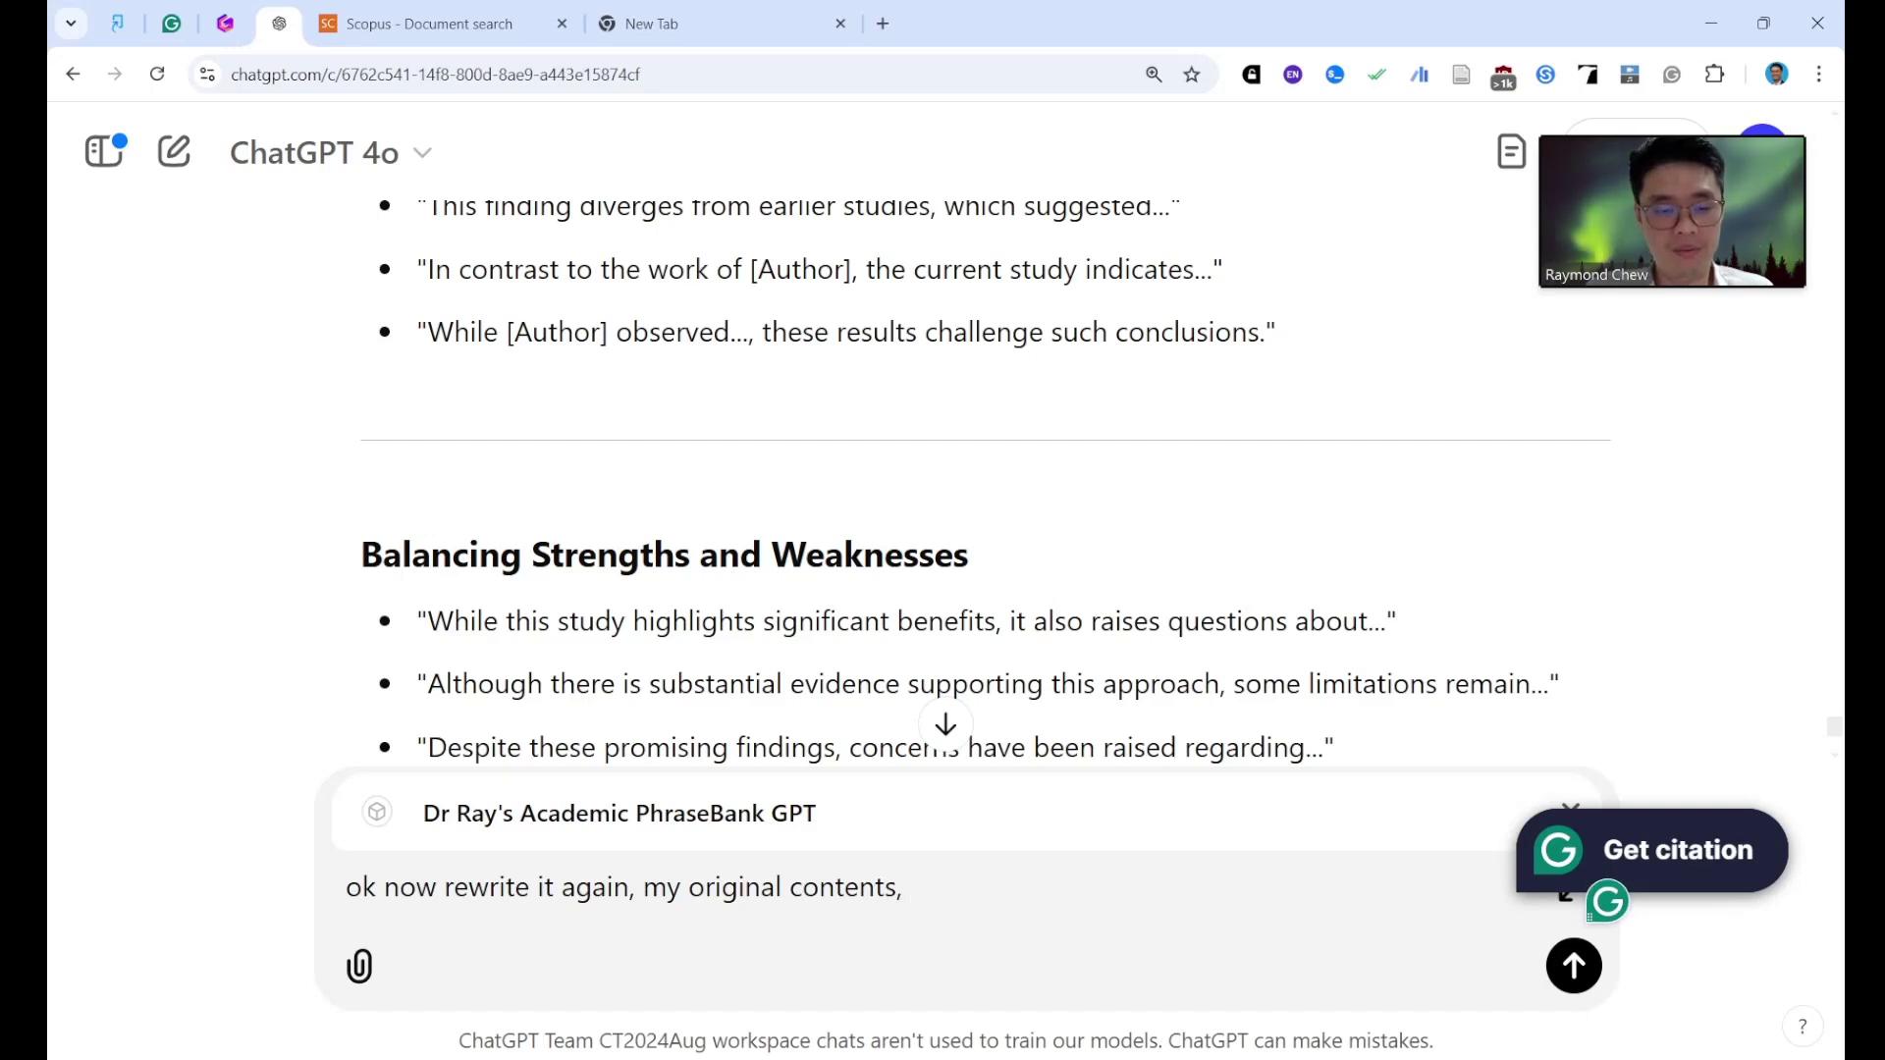
Continue the message with ", by using this style, and then compare it in a table".
type(", to ")
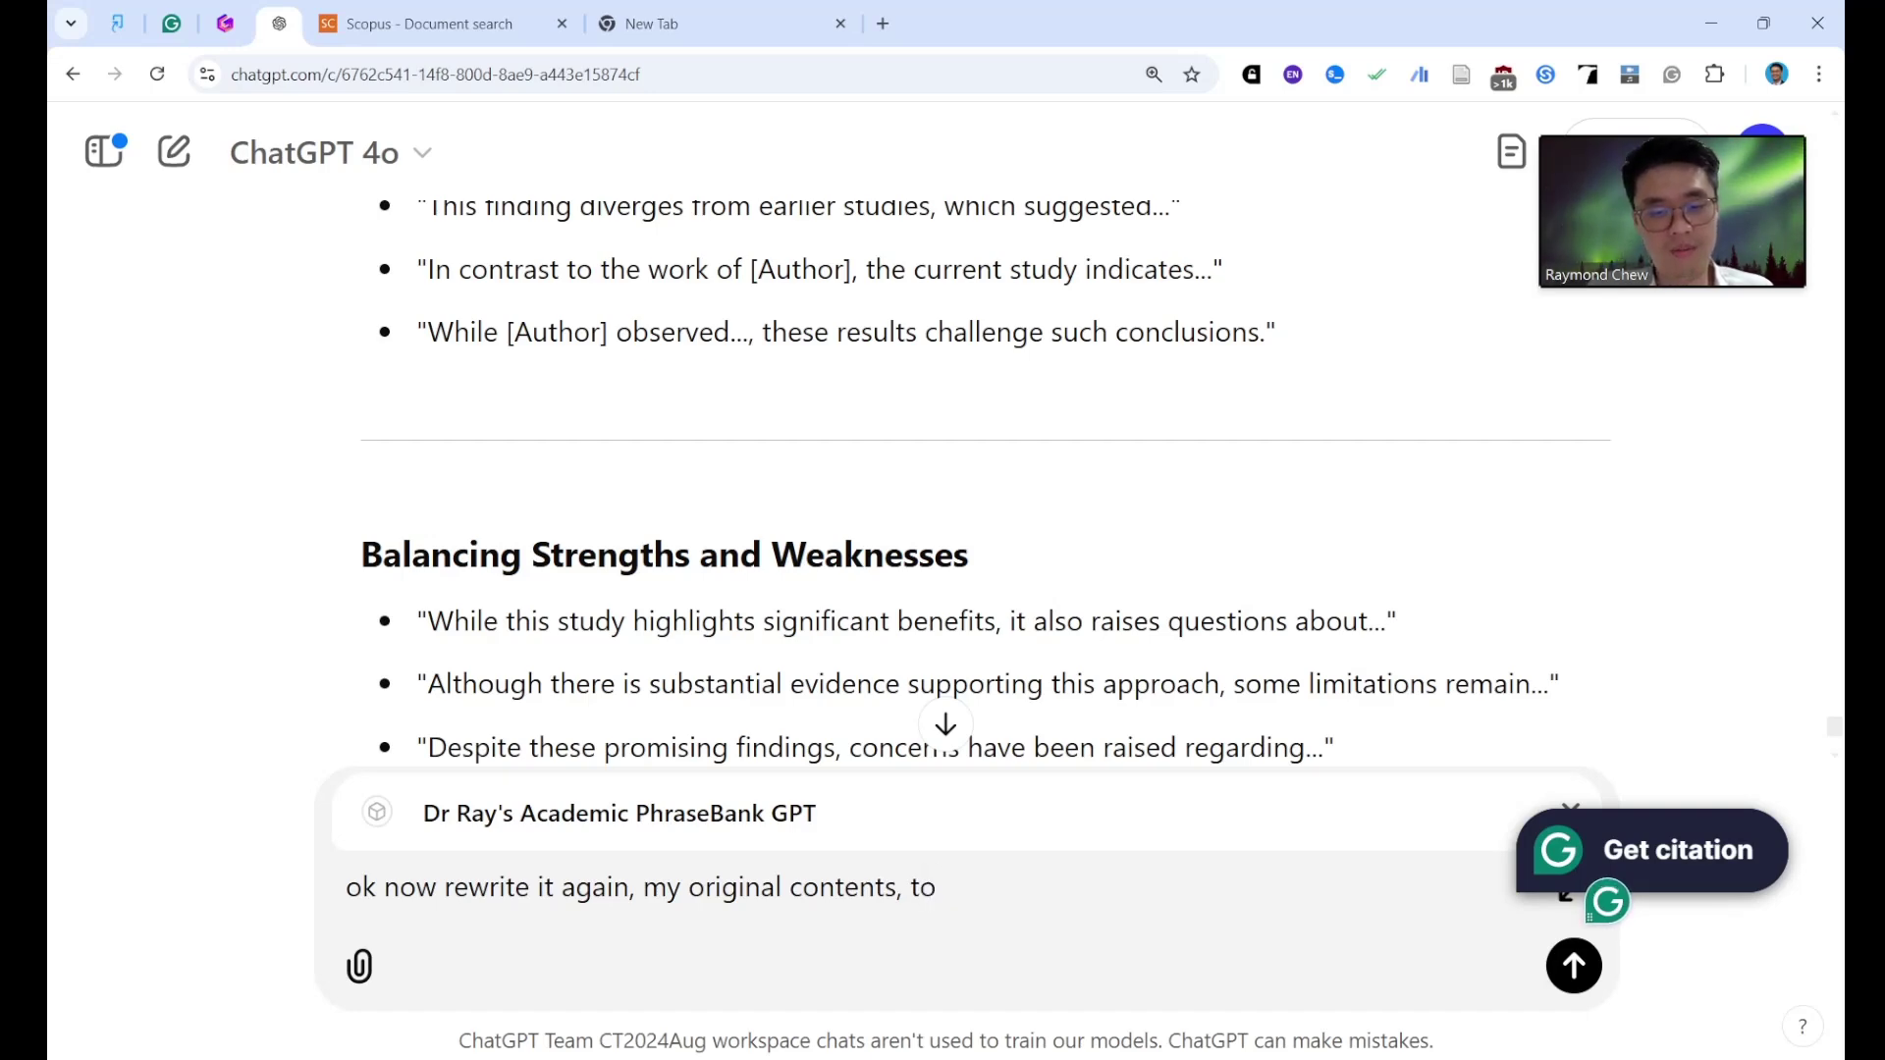
key("BackSpace")
key("BackSpace")
key("BackSpace")
type("by using this ")
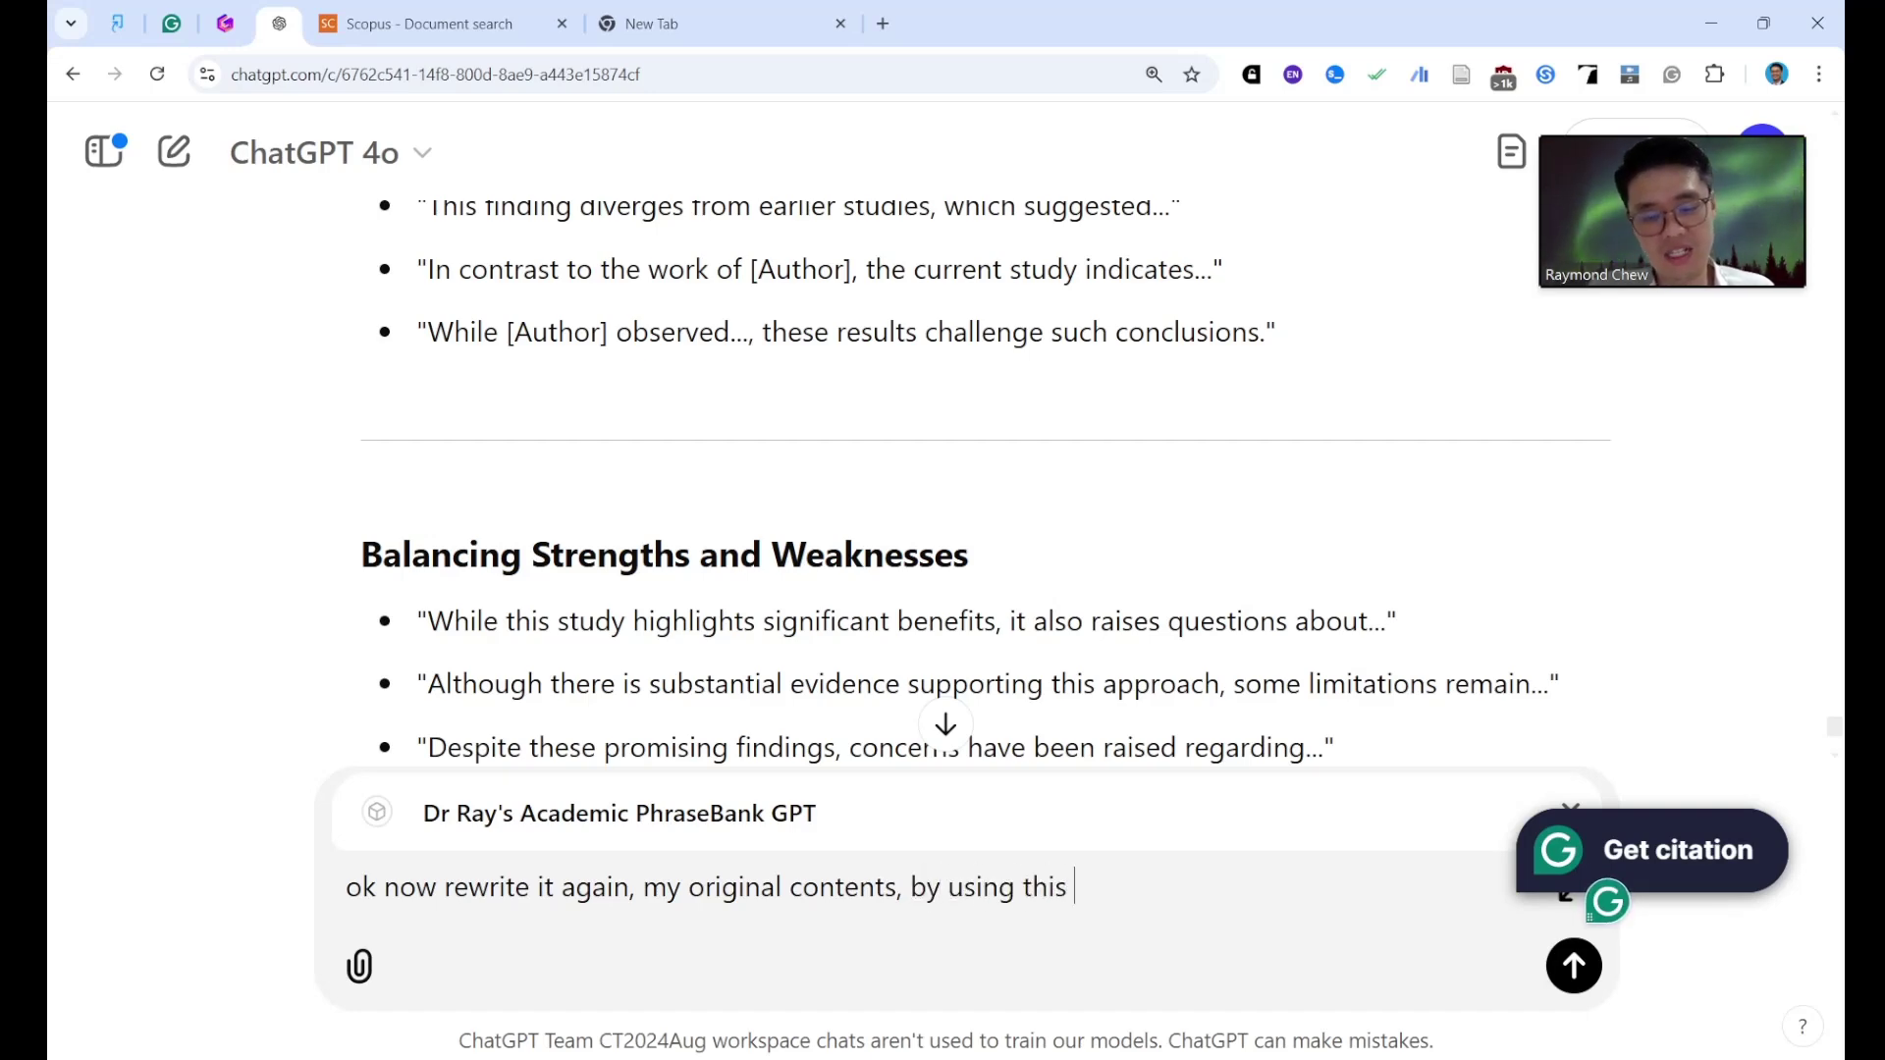
type("style, and then ")
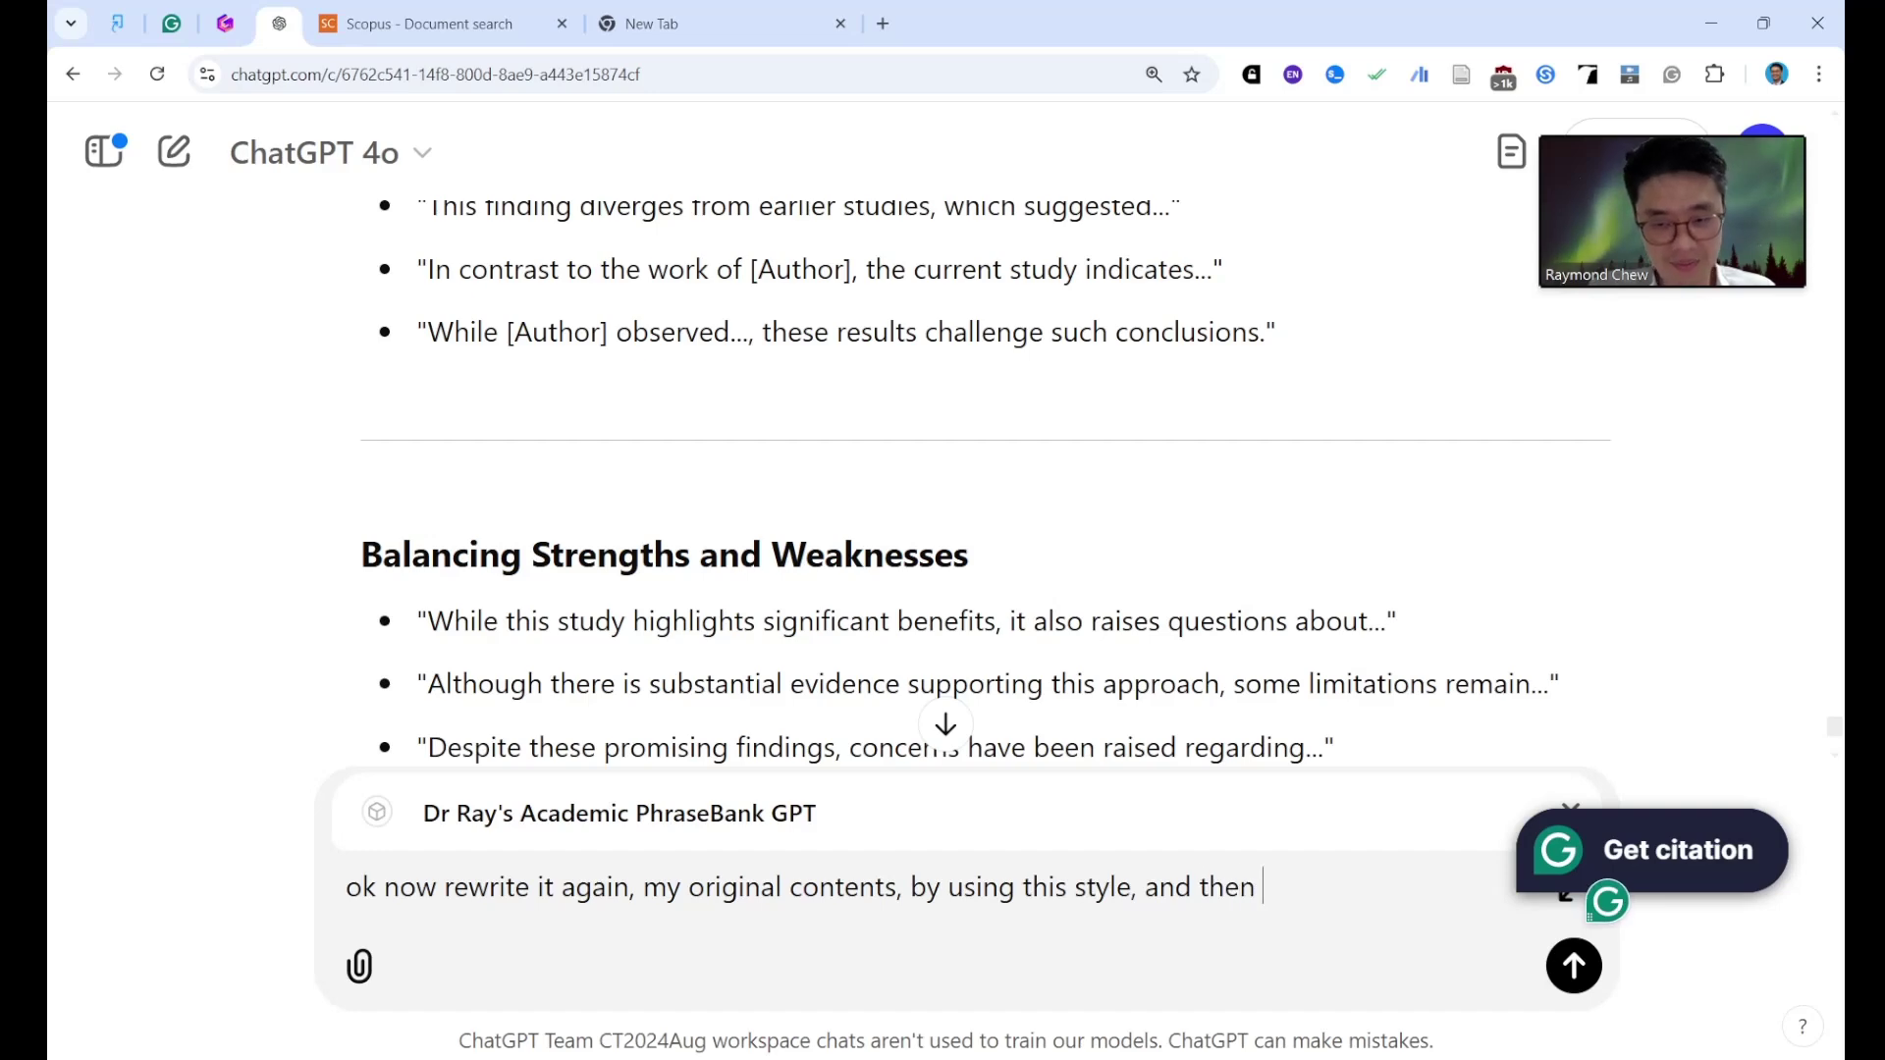
type("compare it ")
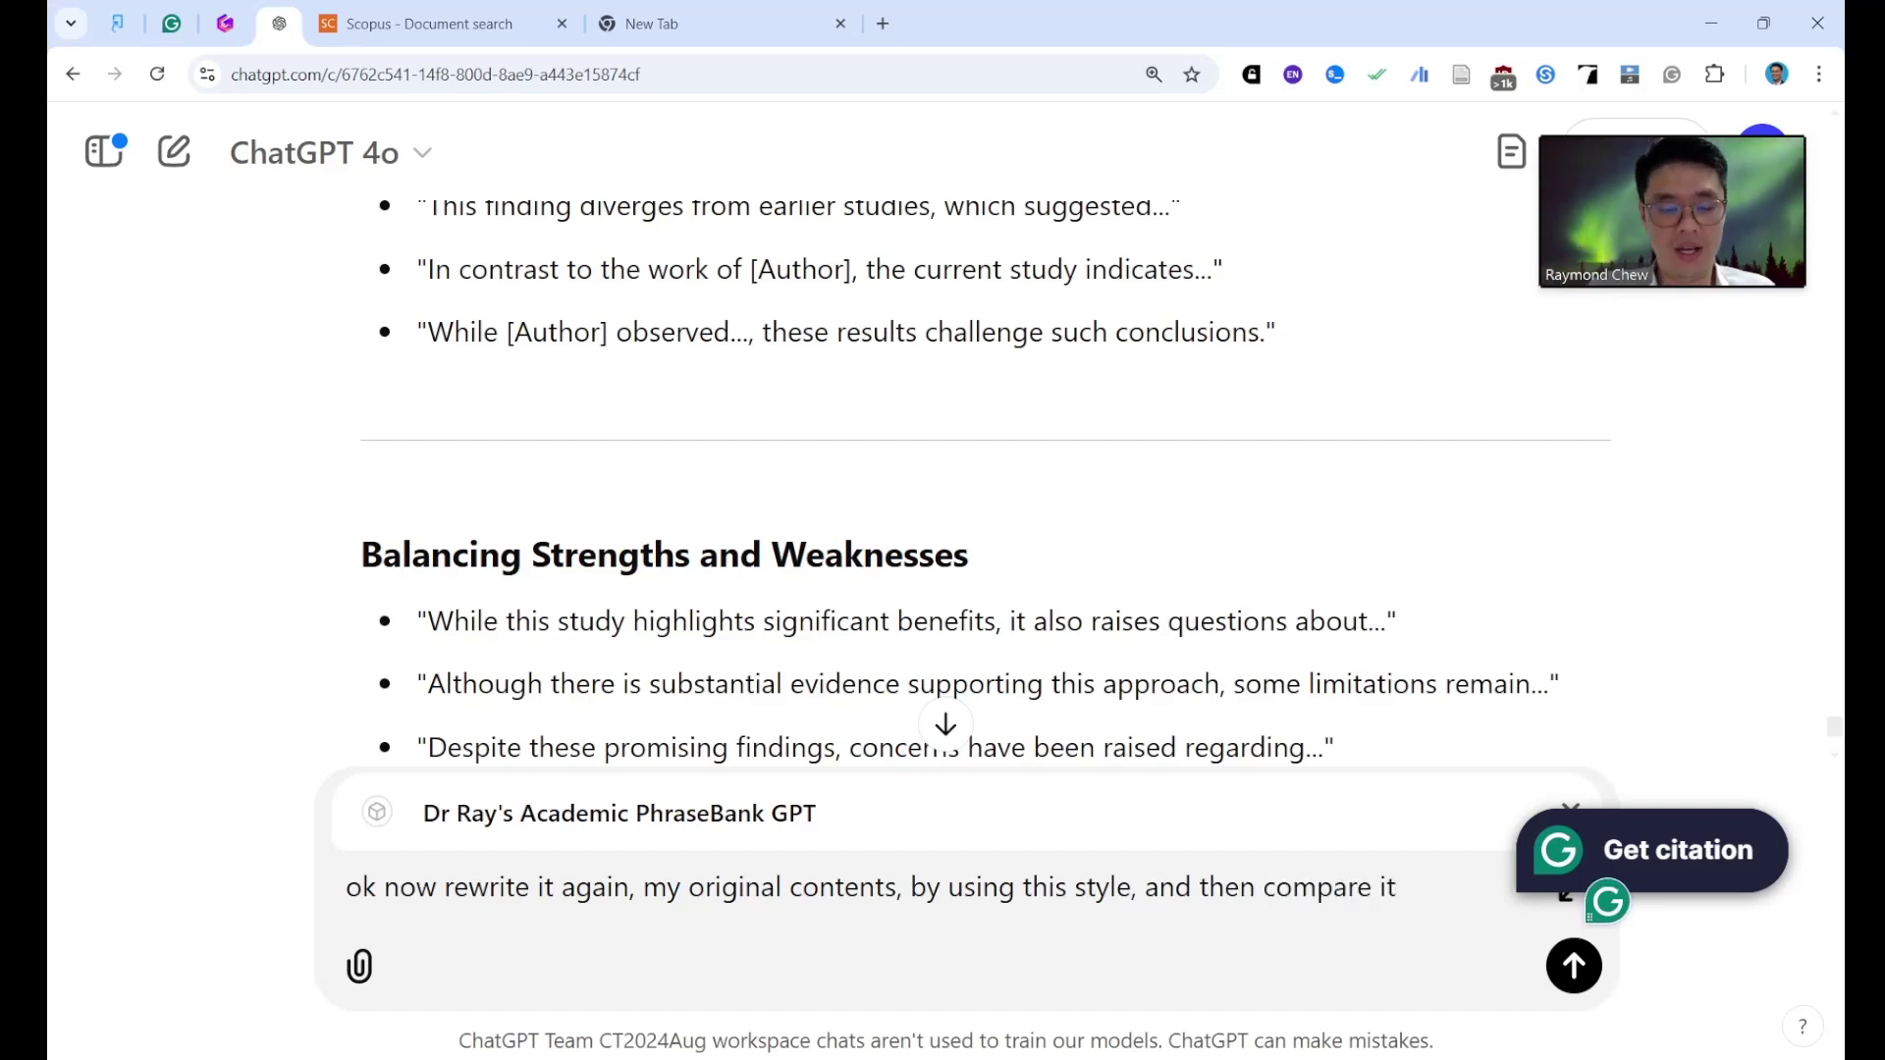
type("in a table")
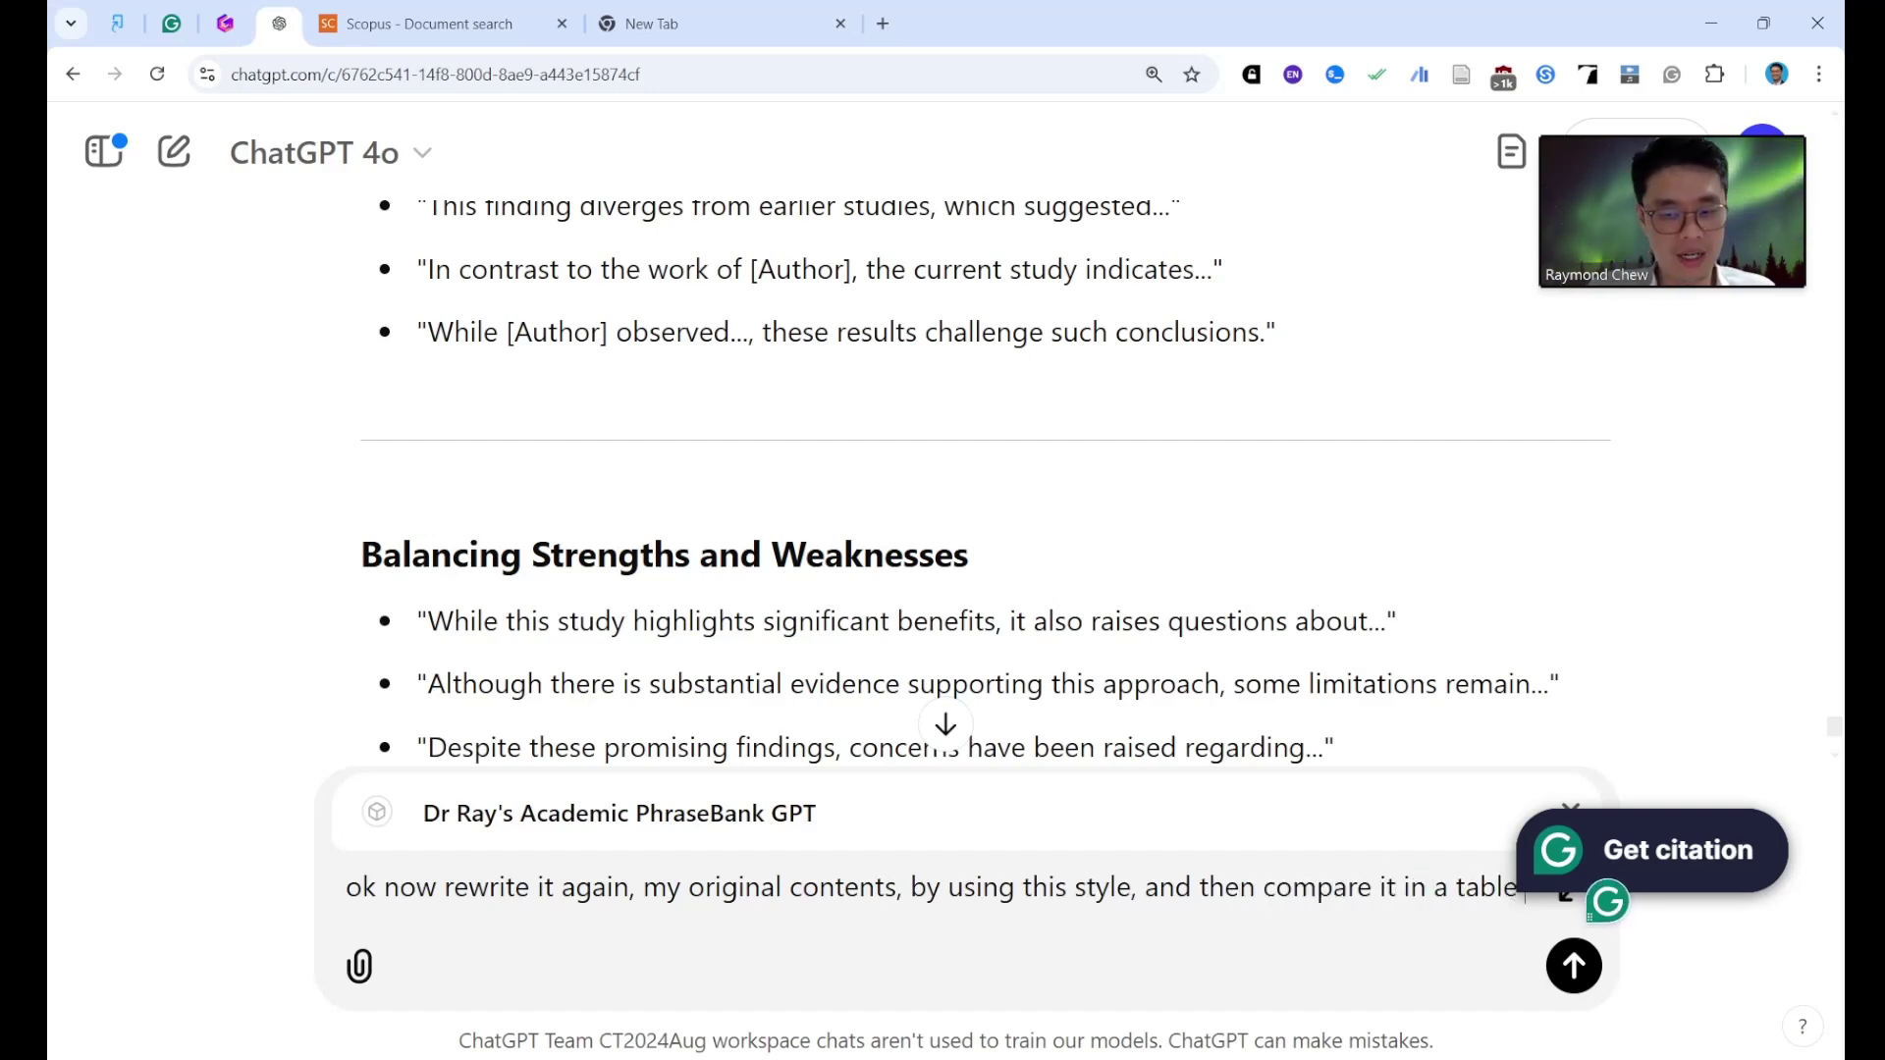
Extend the request with the column layout "format, left is original, right is improved".
type(" format, left i")
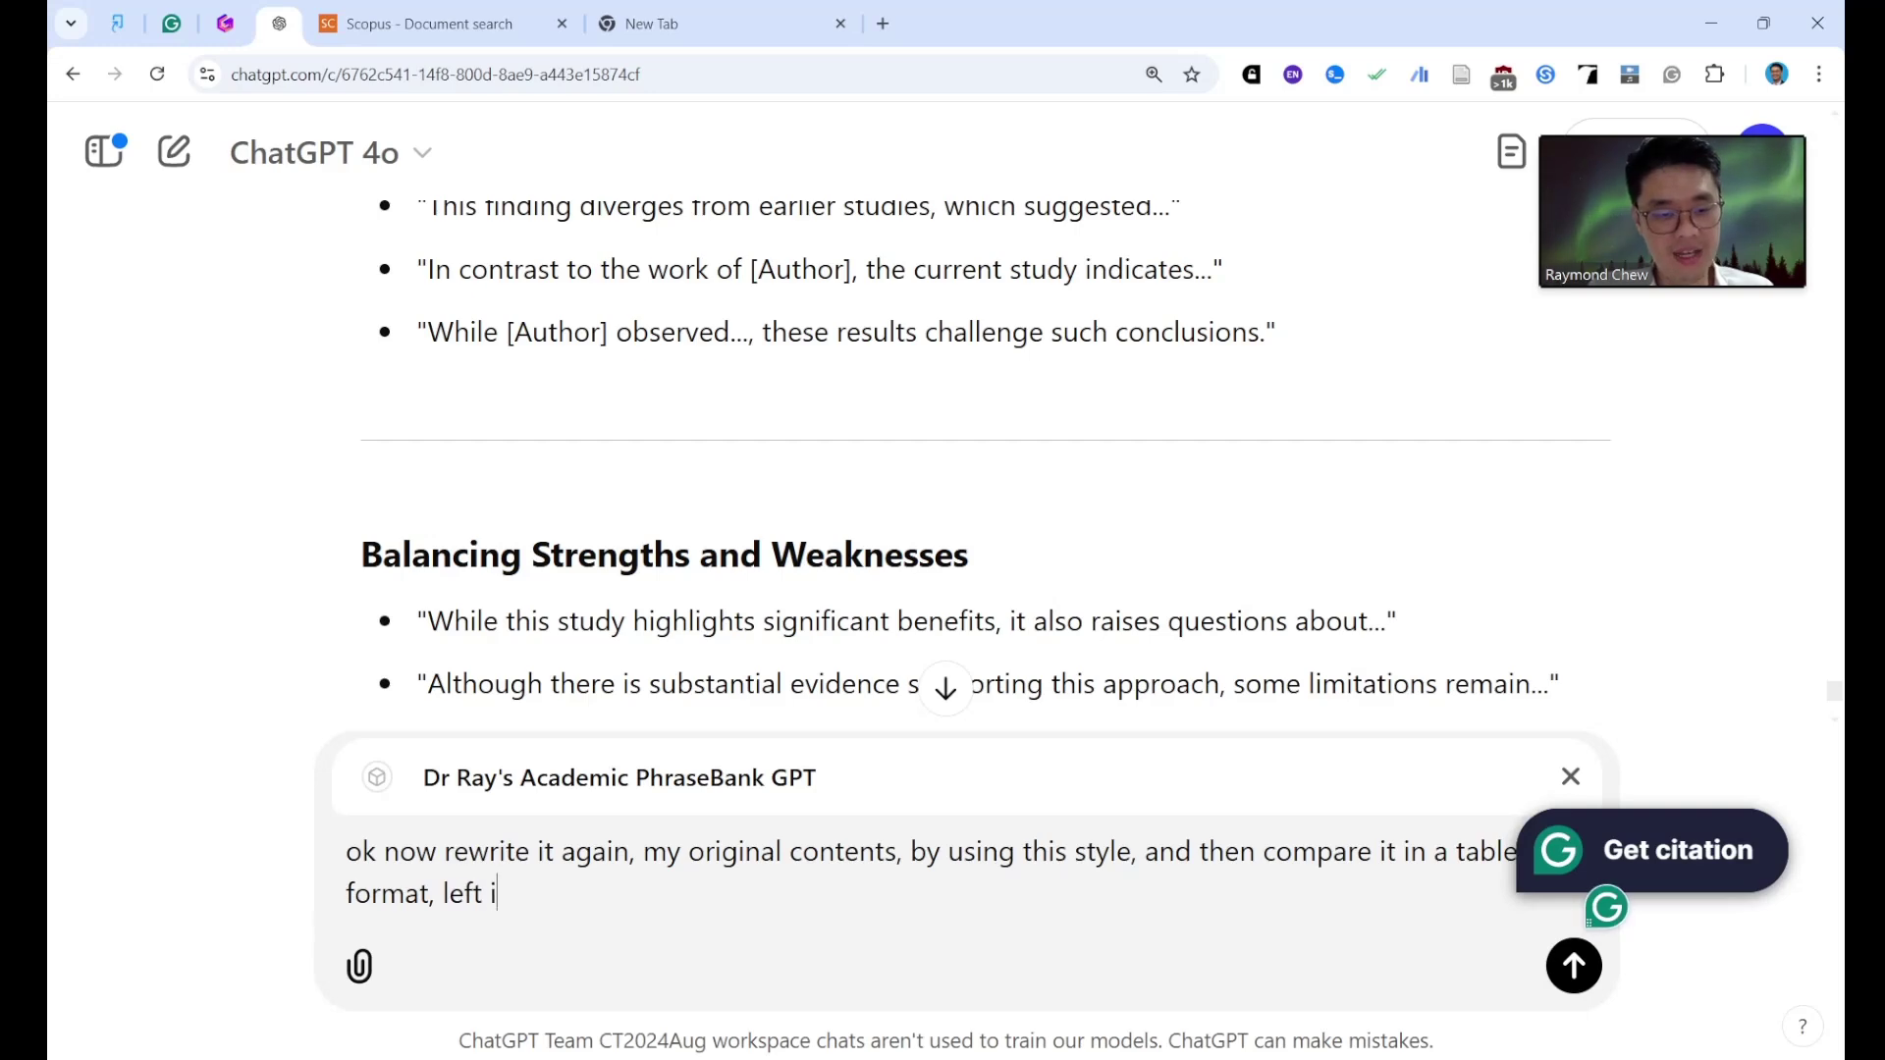
type("s original, rigit")
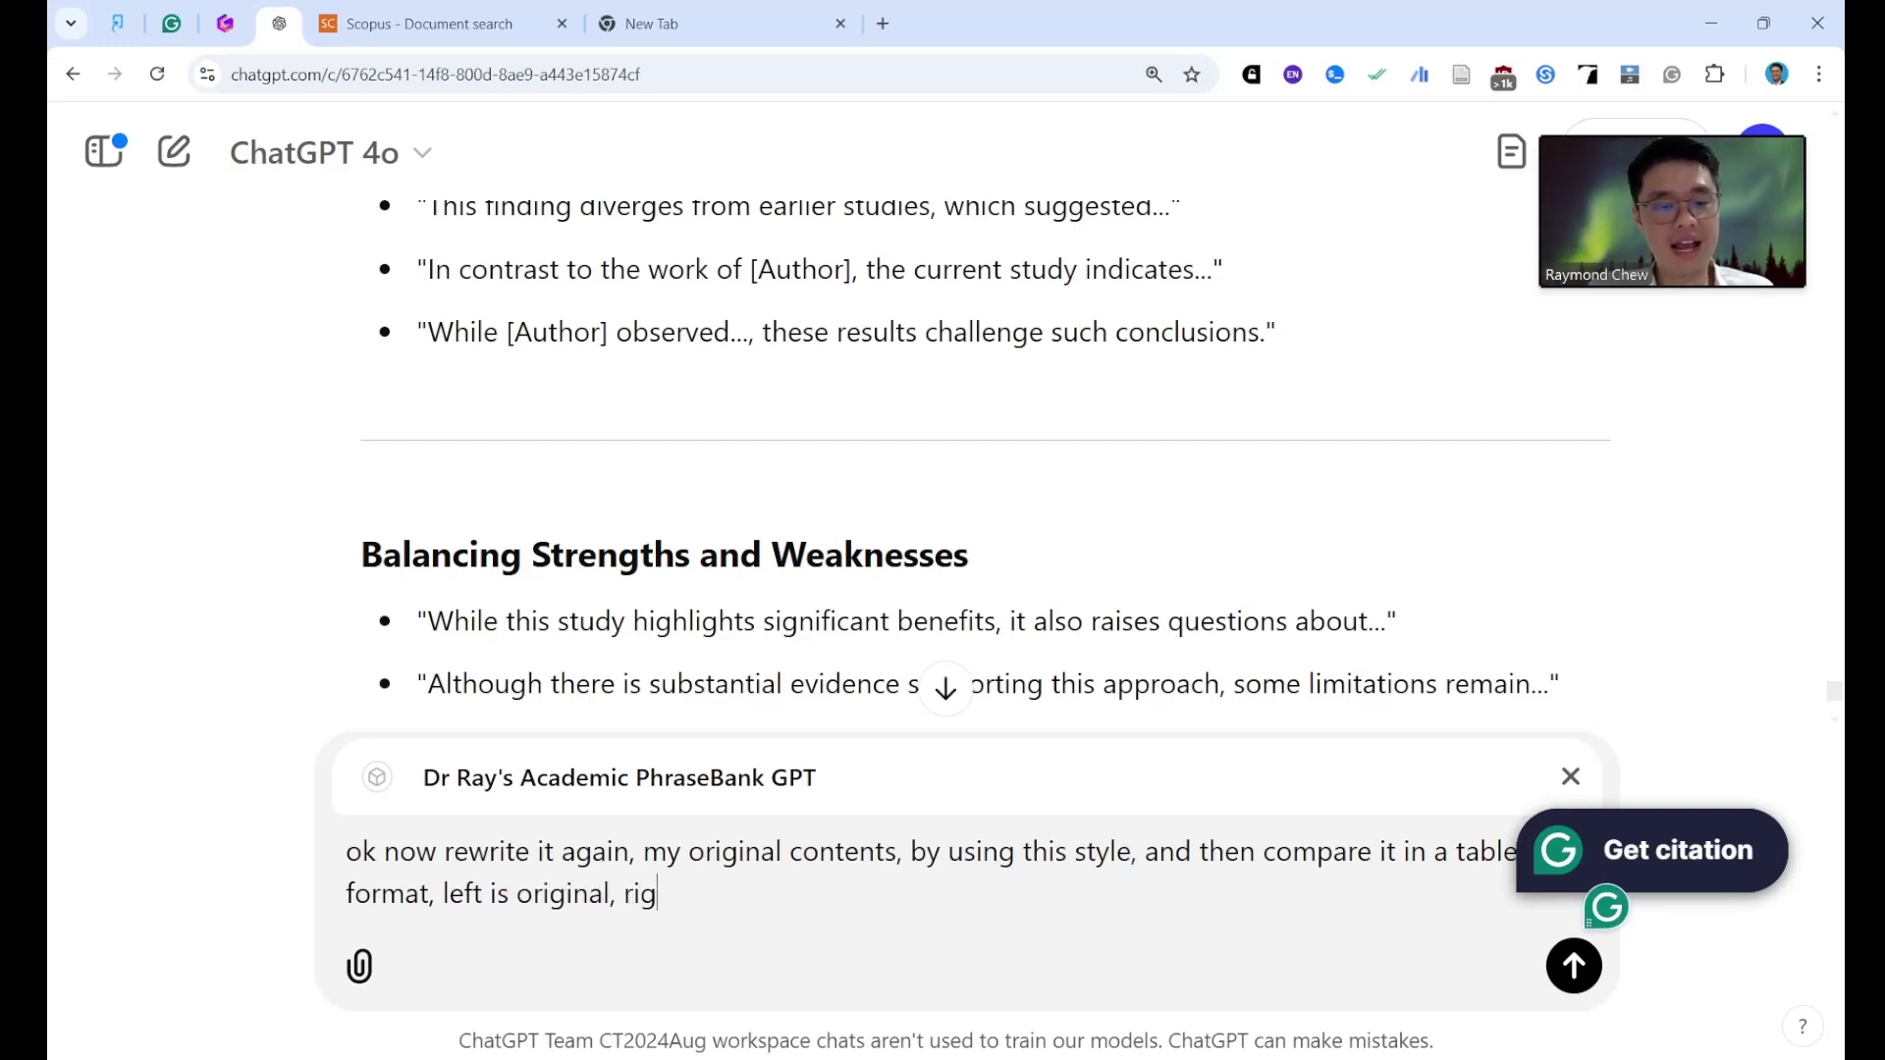
key("BackSpace")
key("BackSpace")
key("BackSpace")
type("ht is ")
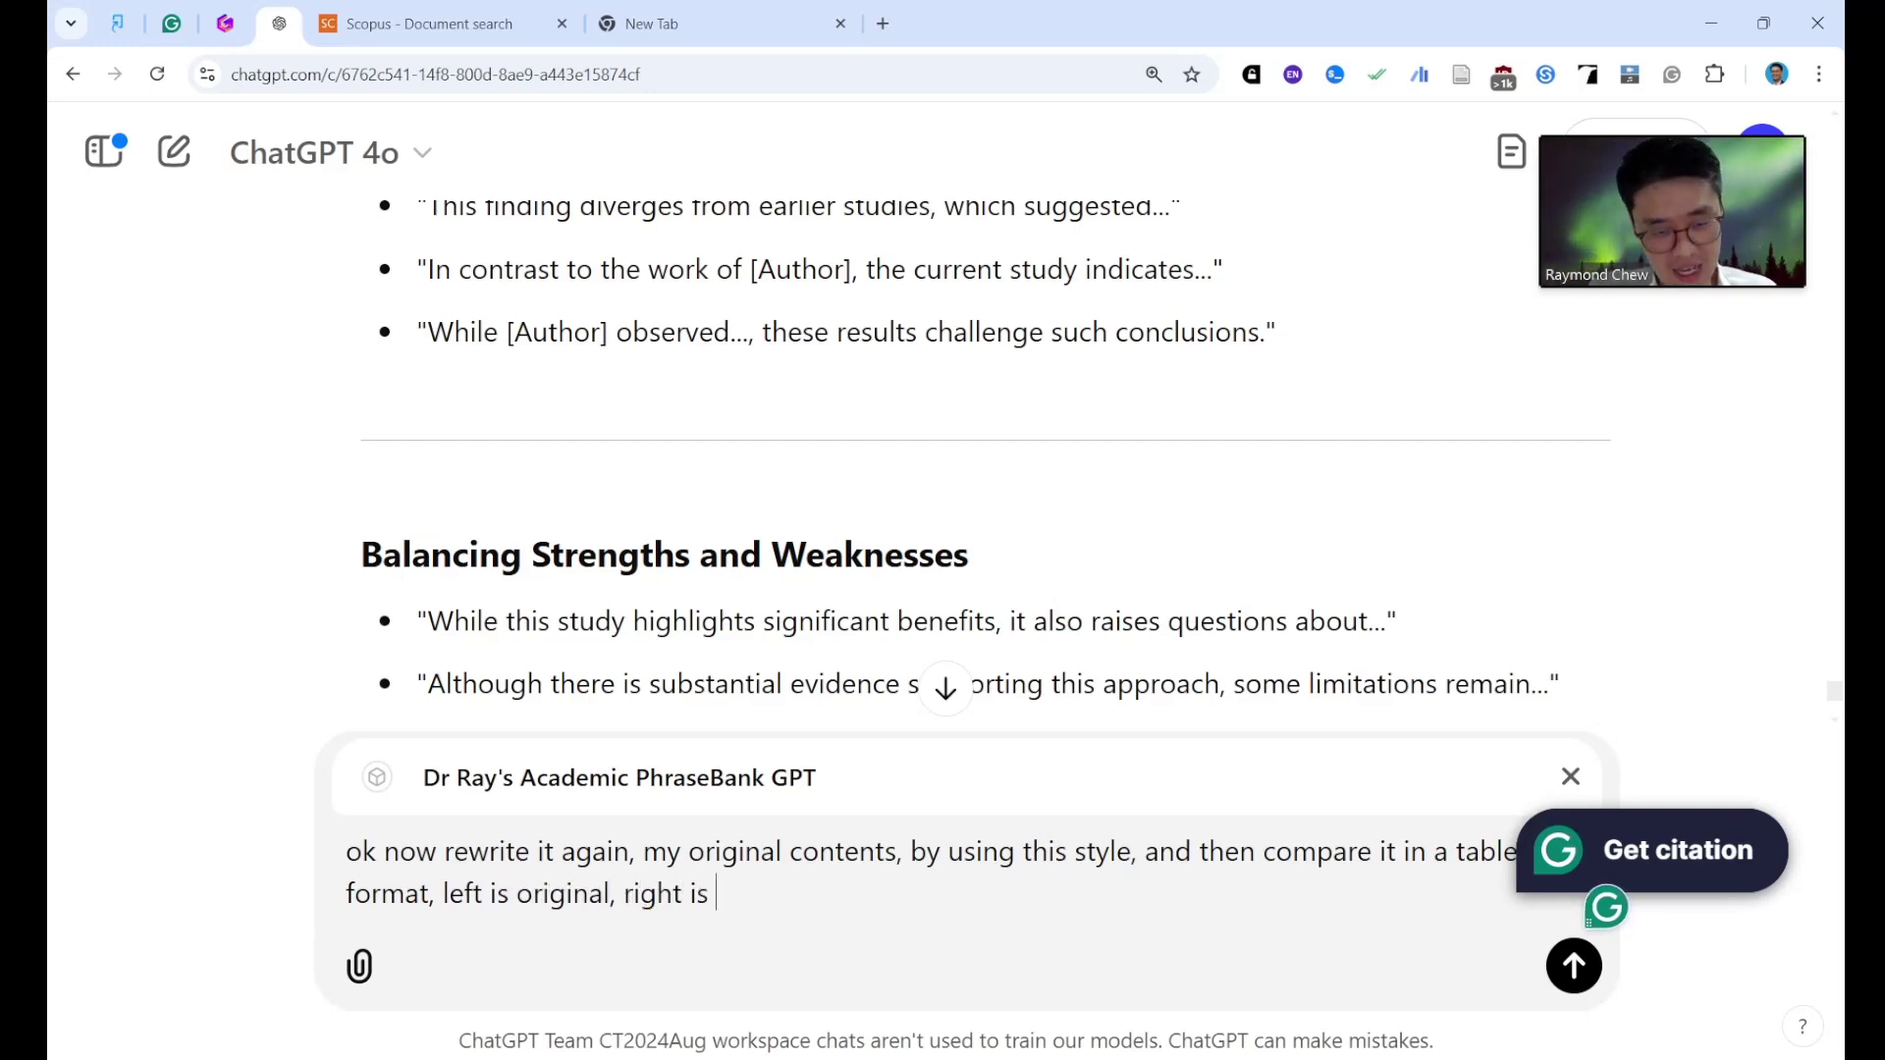
type("improved ")
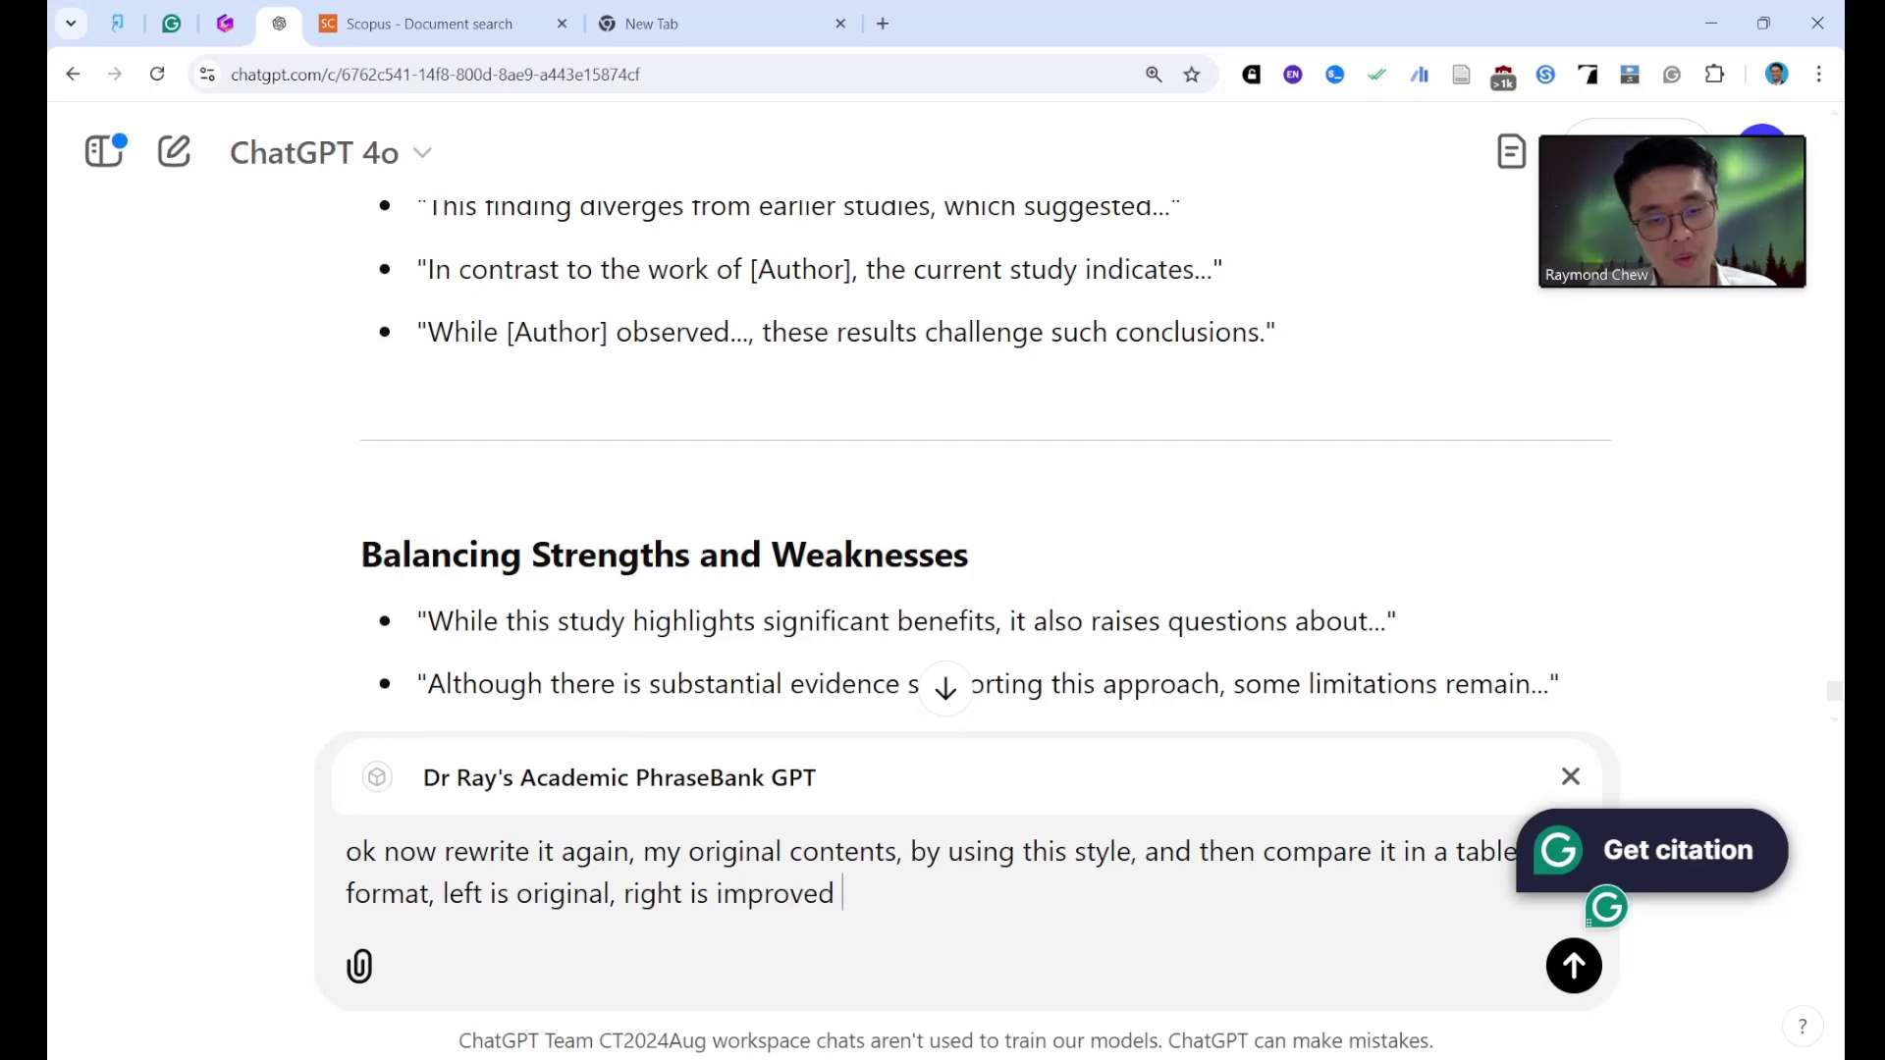
Complete the message with "version using my academic phrasebank" and send it.
type("b")
key("BackSpace")
type("version usi")
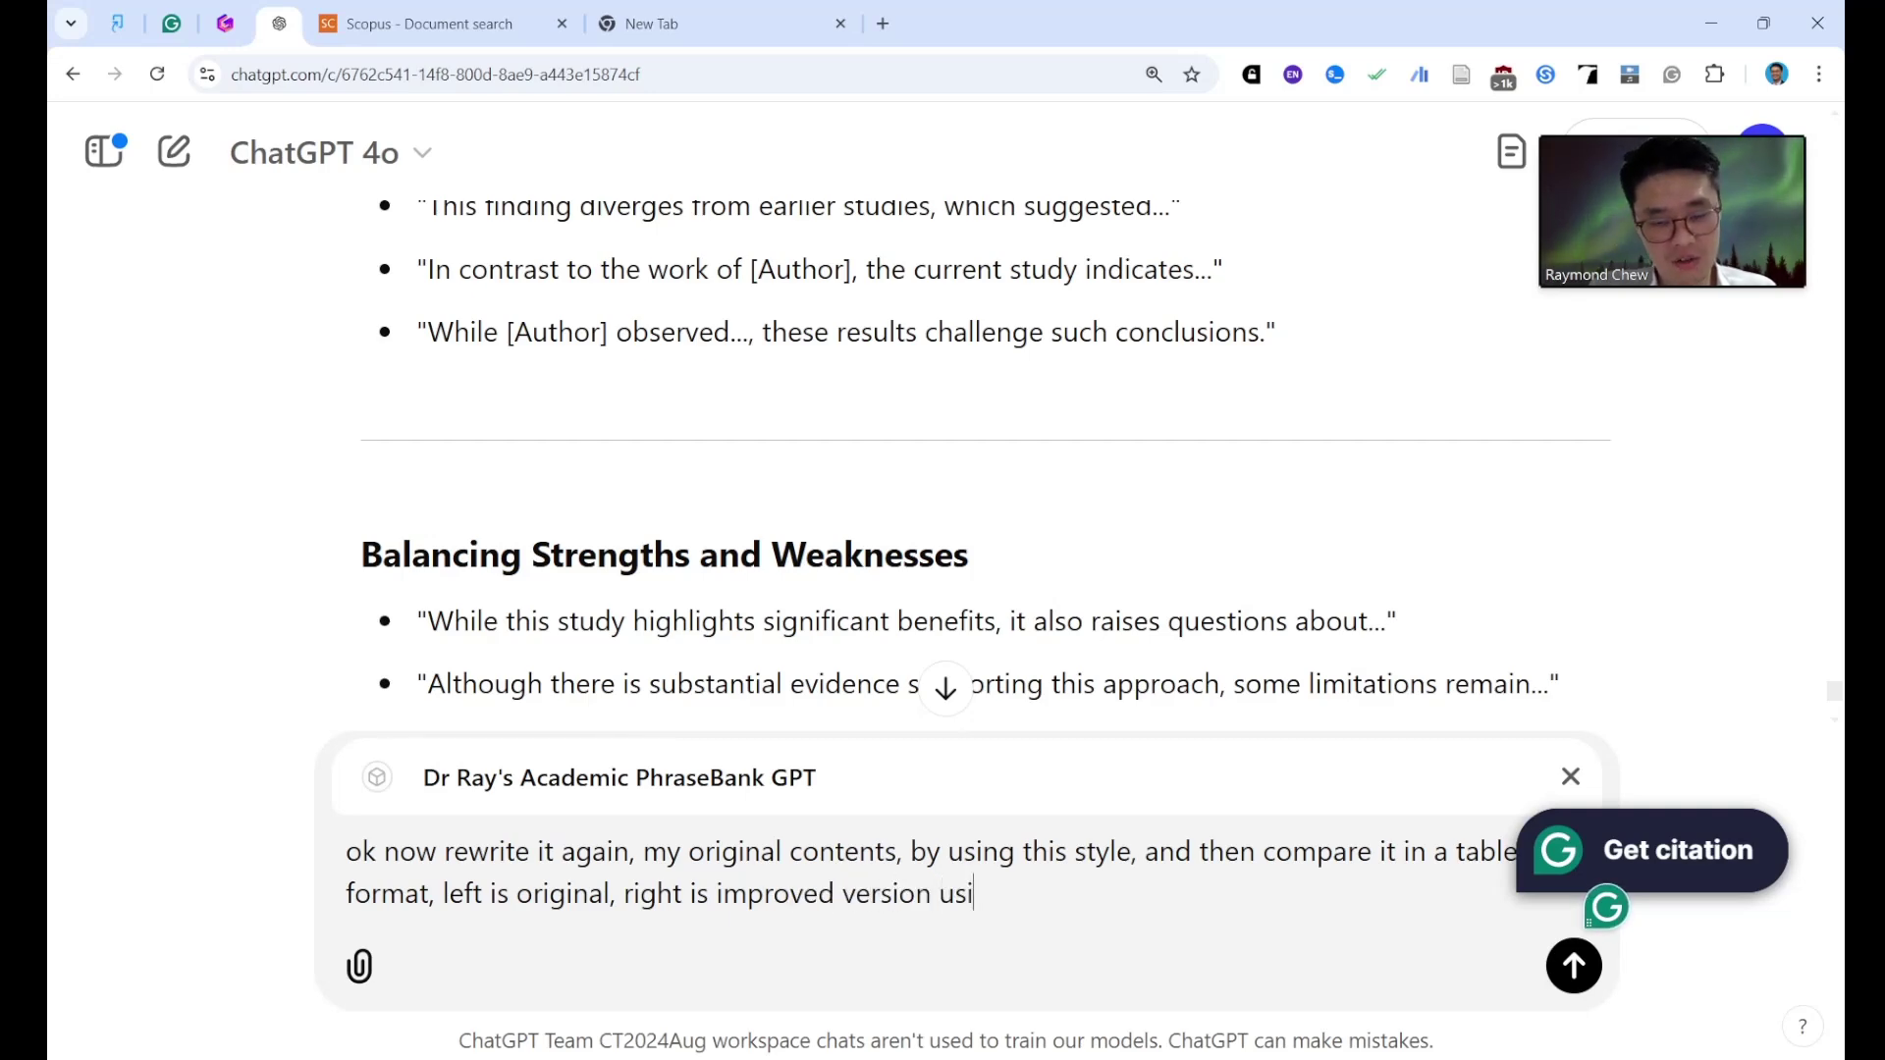
type("ng mu y academic phas")
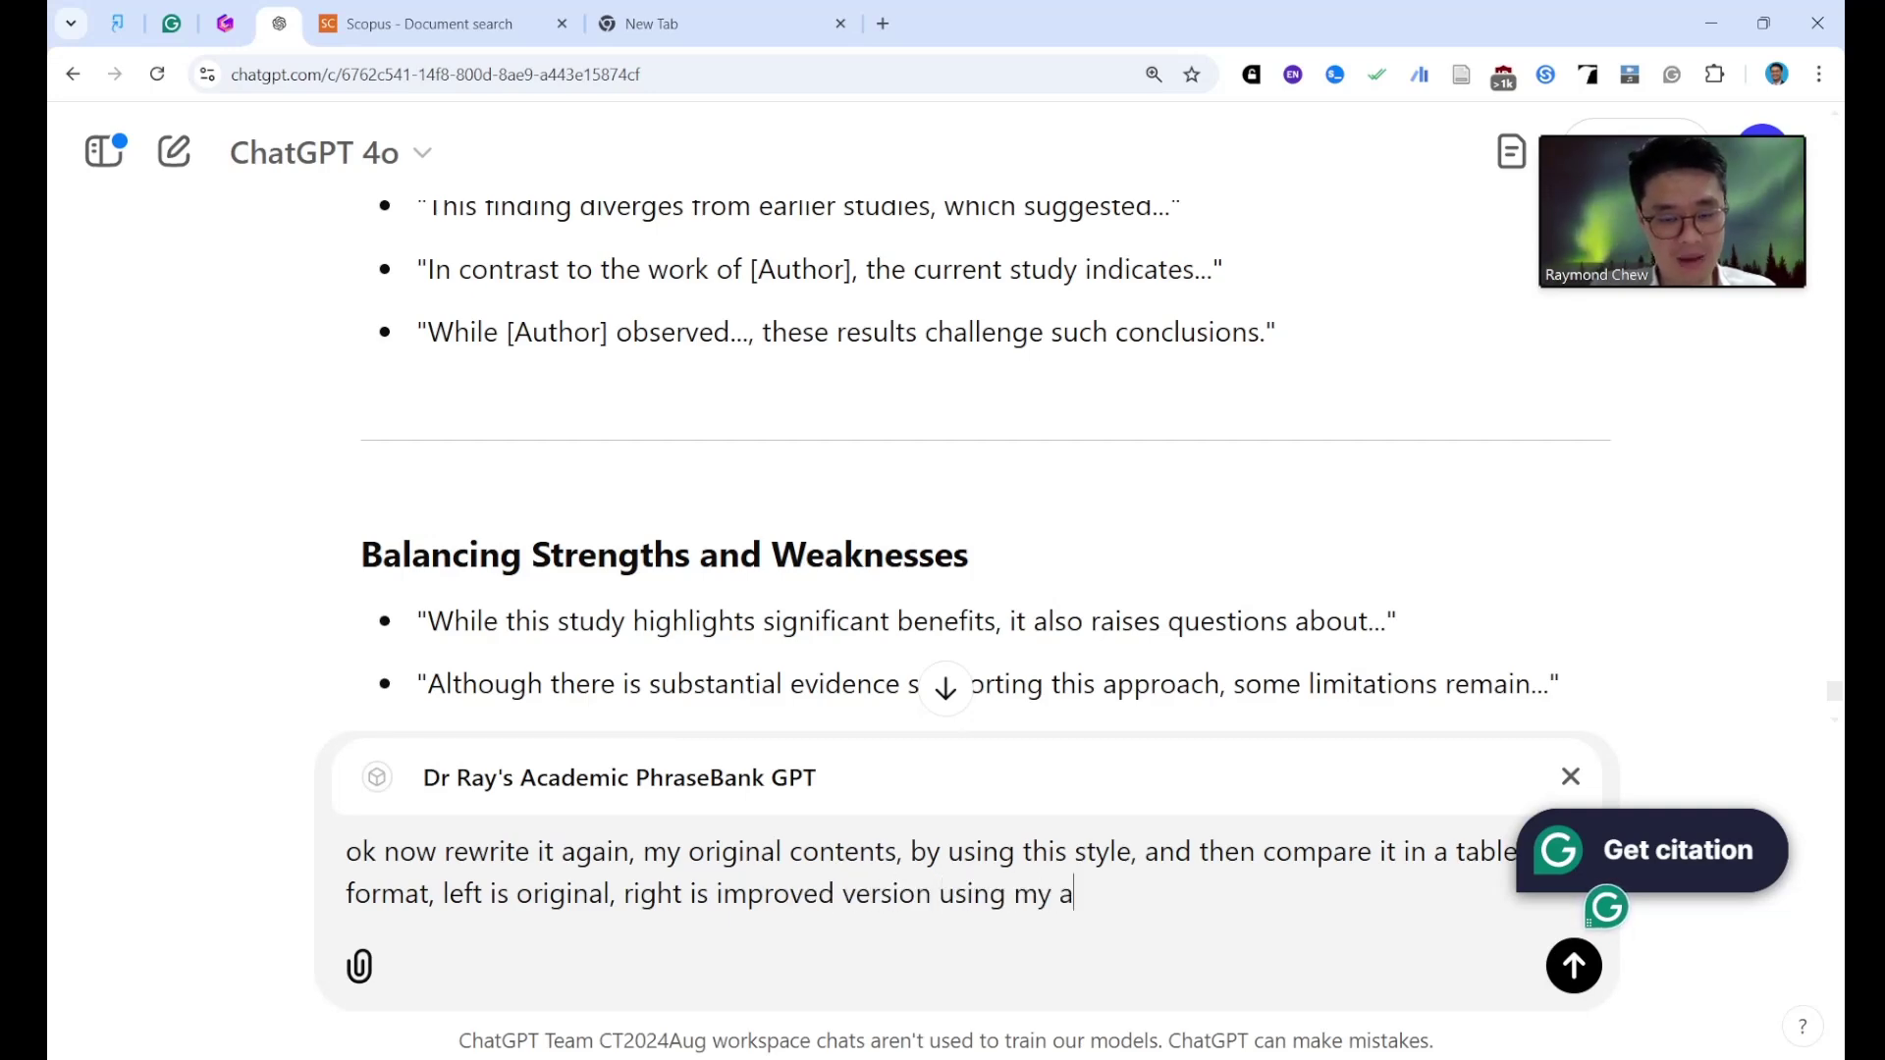
key("BackSpace")
key("BackSpace")
type("rasebank")
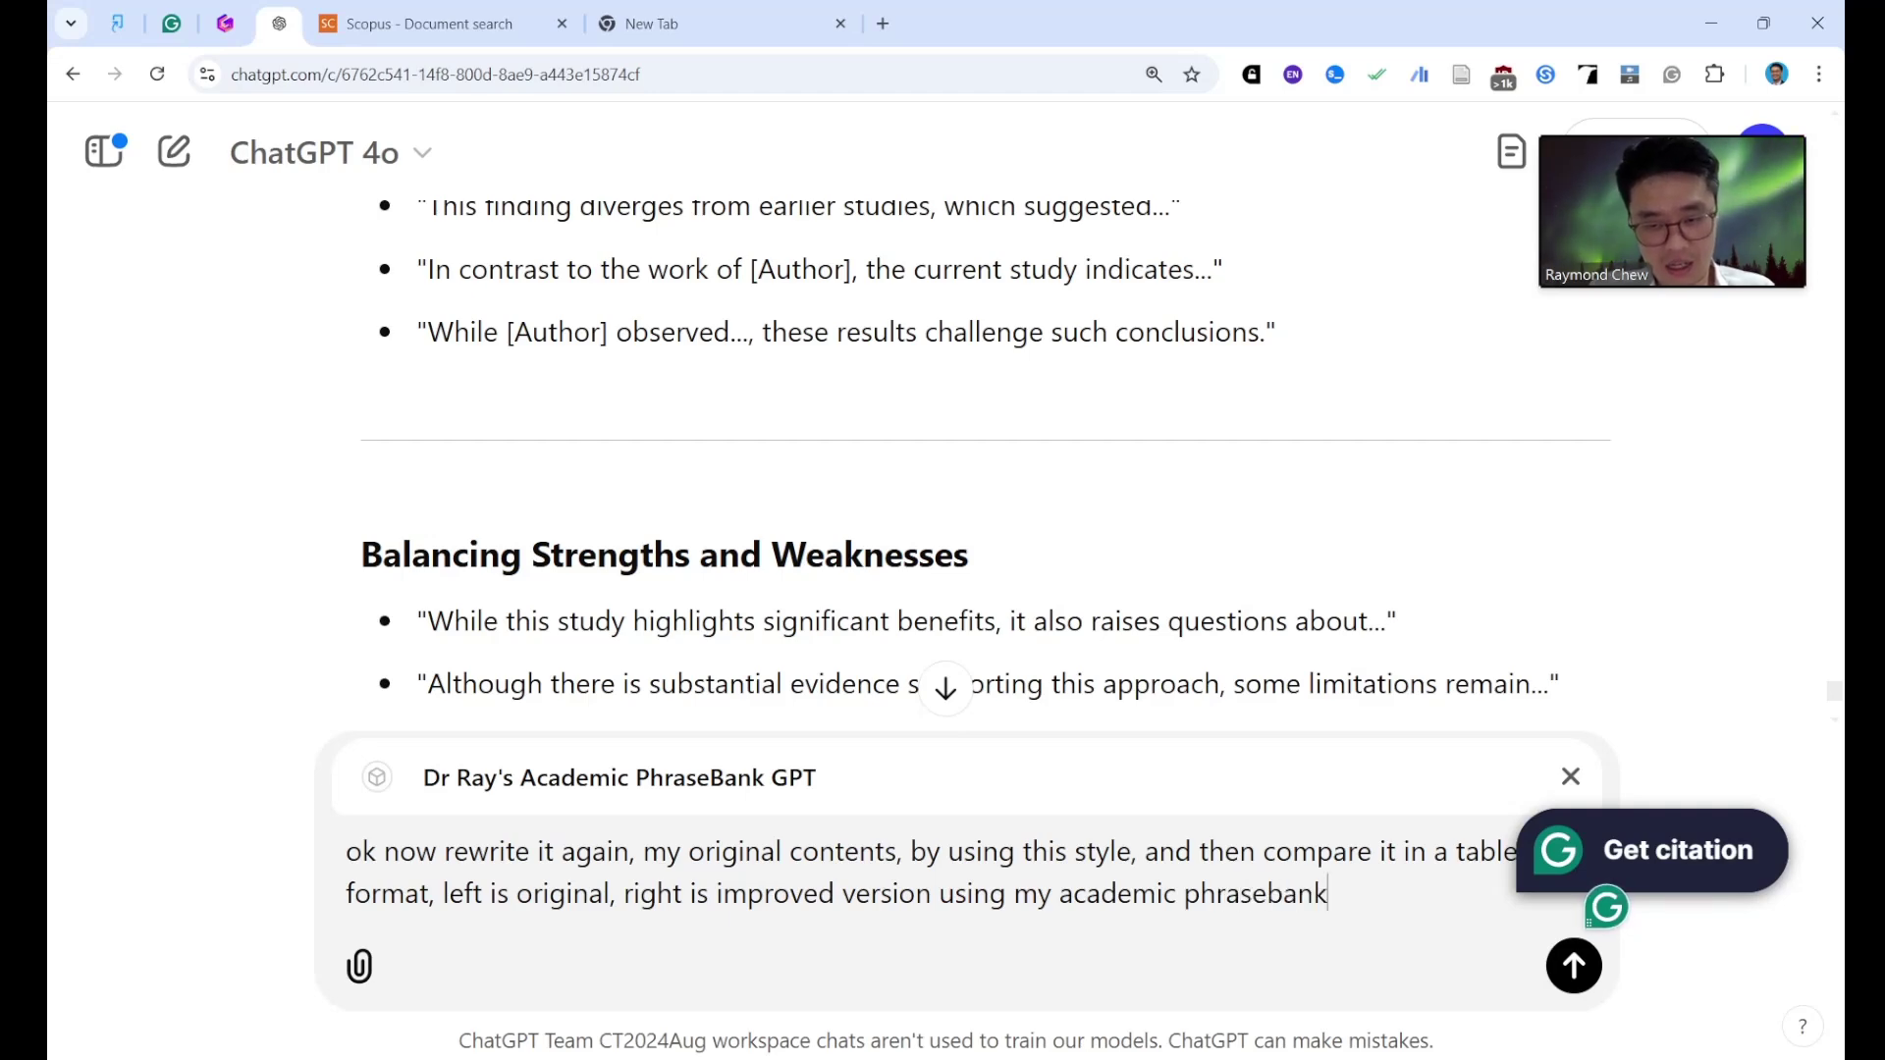
key("Return")
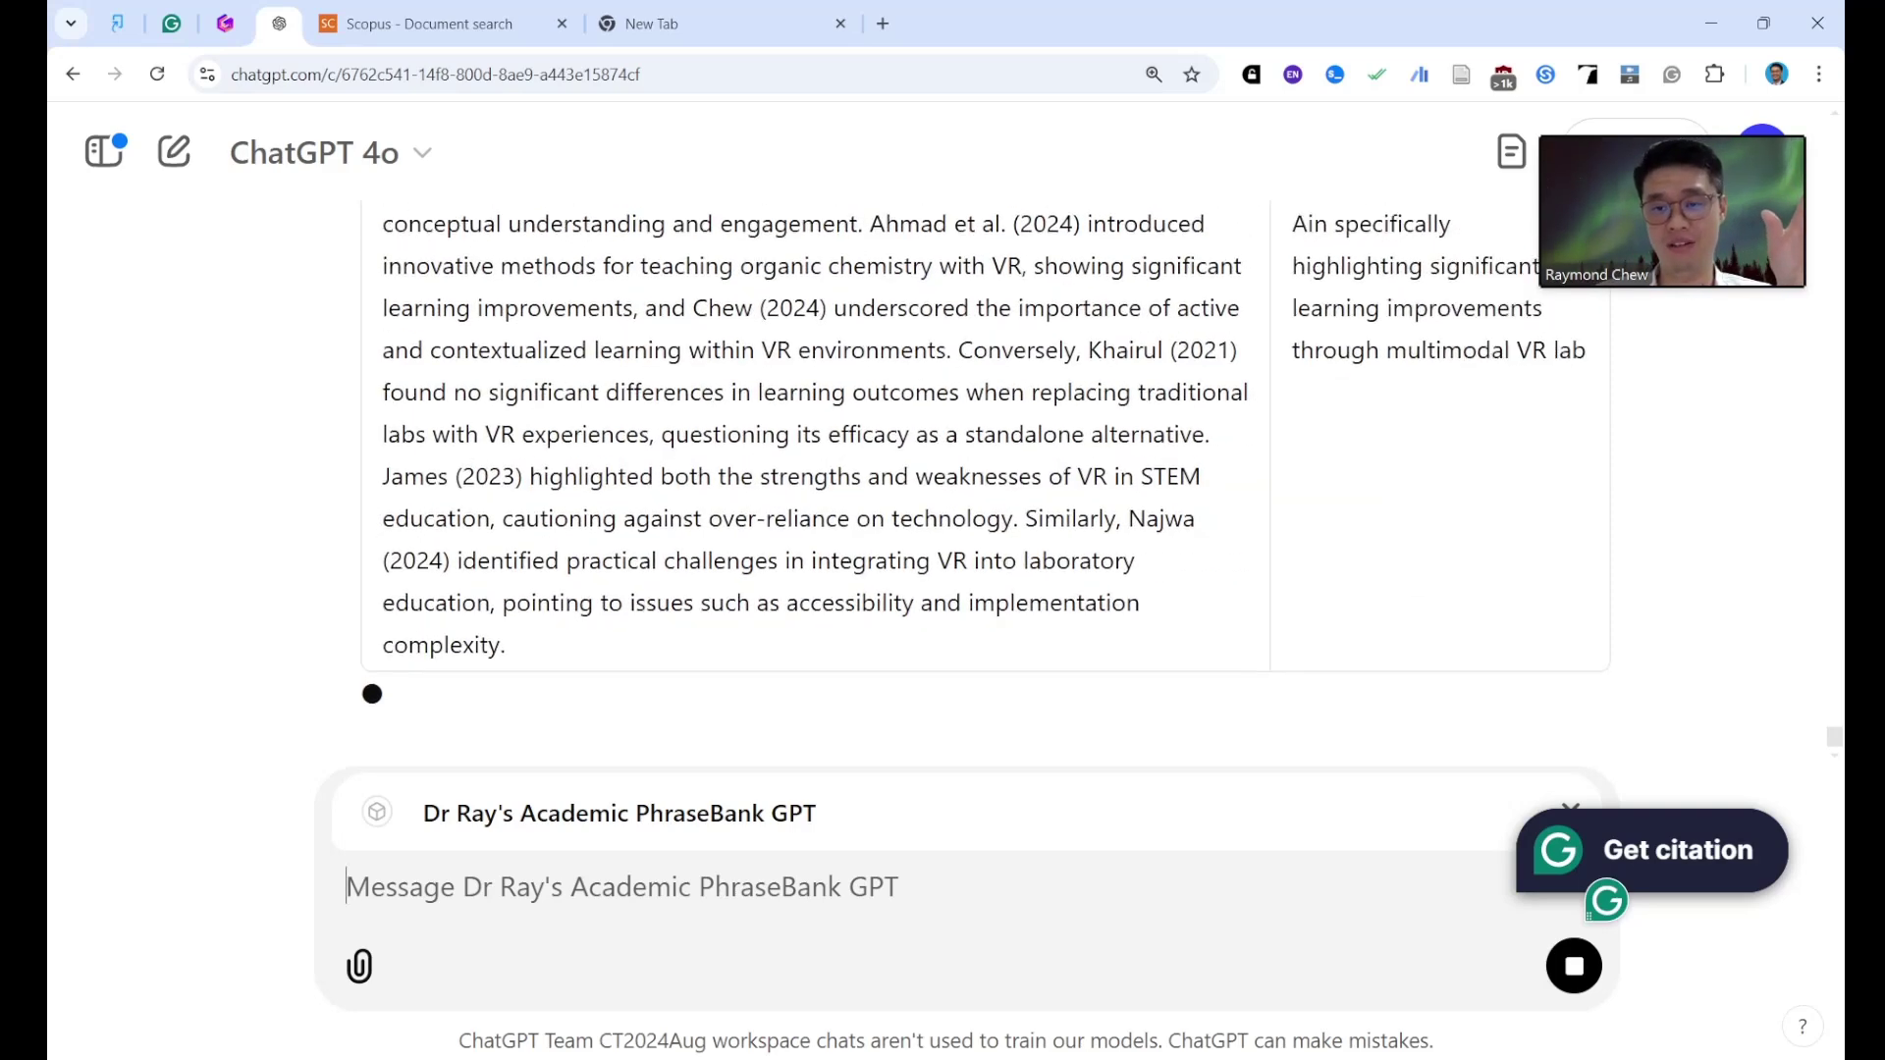
Read the comparison table's improved content, highlighting its linking, contrasting and concluding critical-review phrases.
scroll(982, 491, "up", 10)
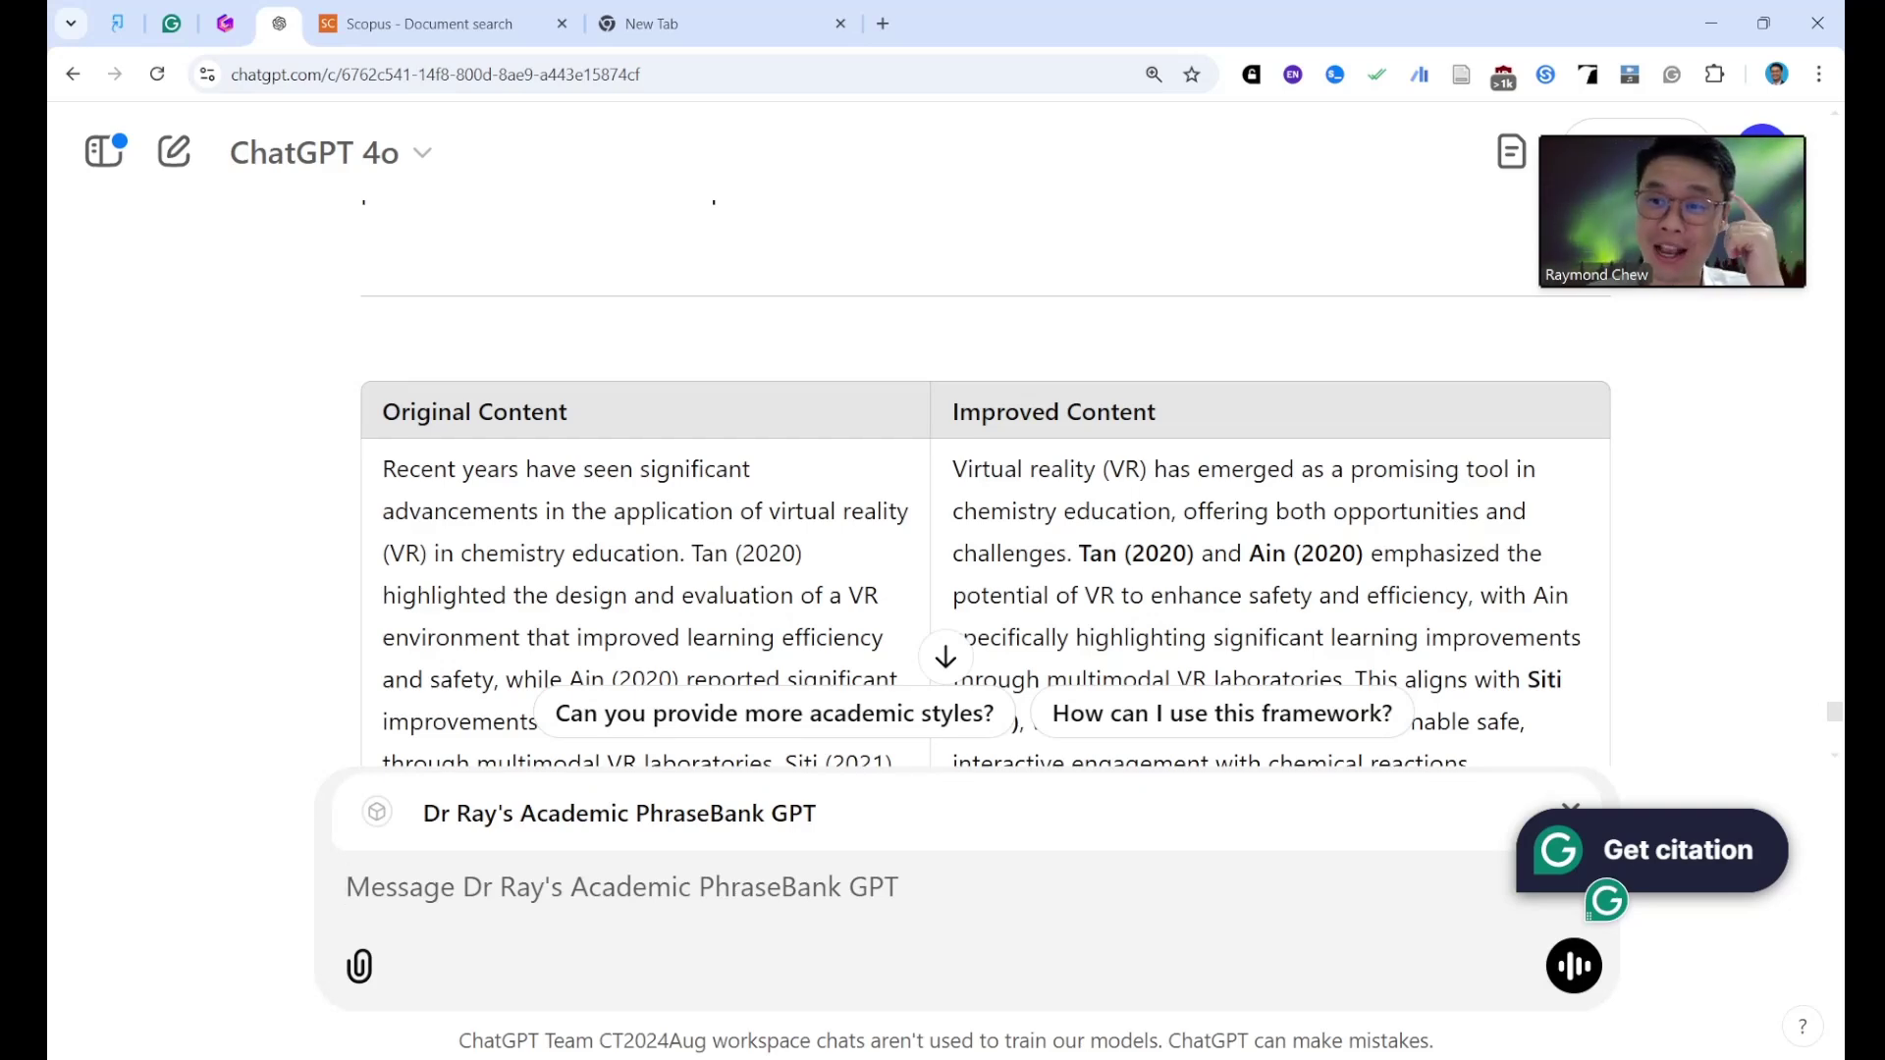
scroll(982, 471, "down", 5)
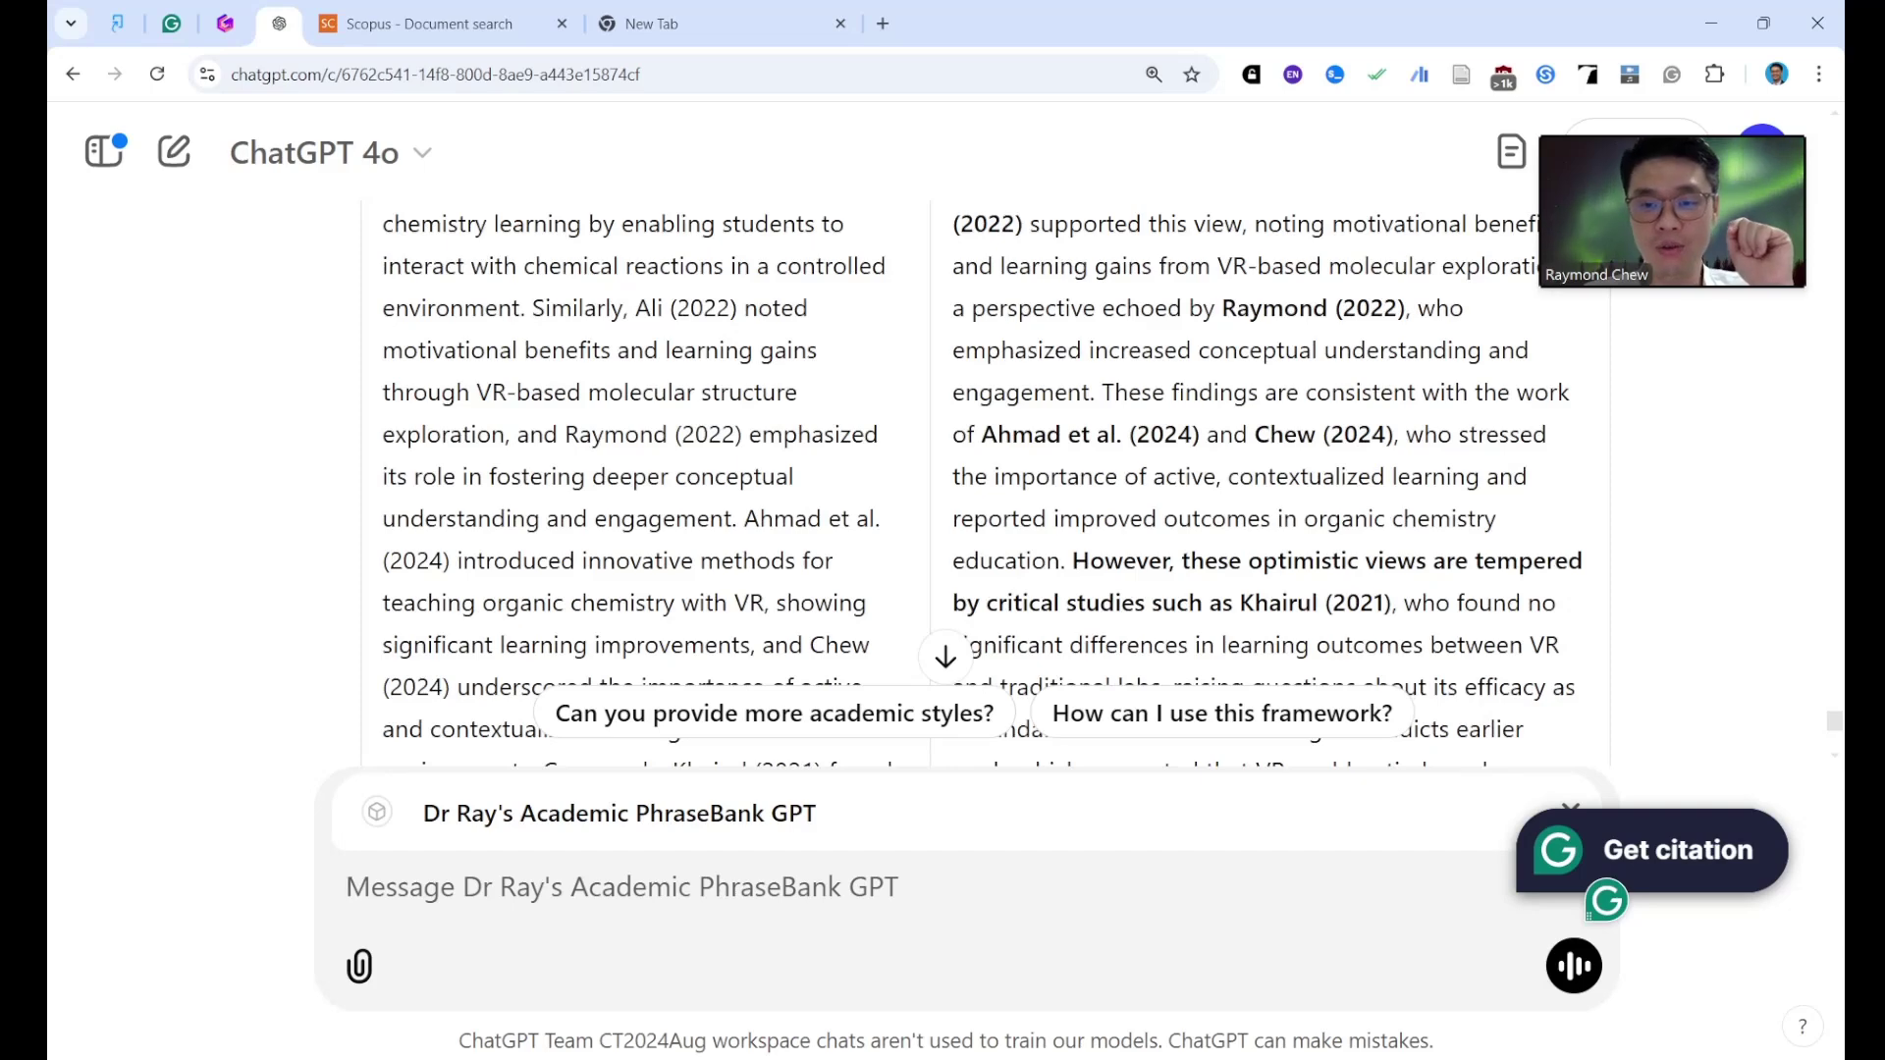
left_click_drag(1101, 393, 1454, 392)
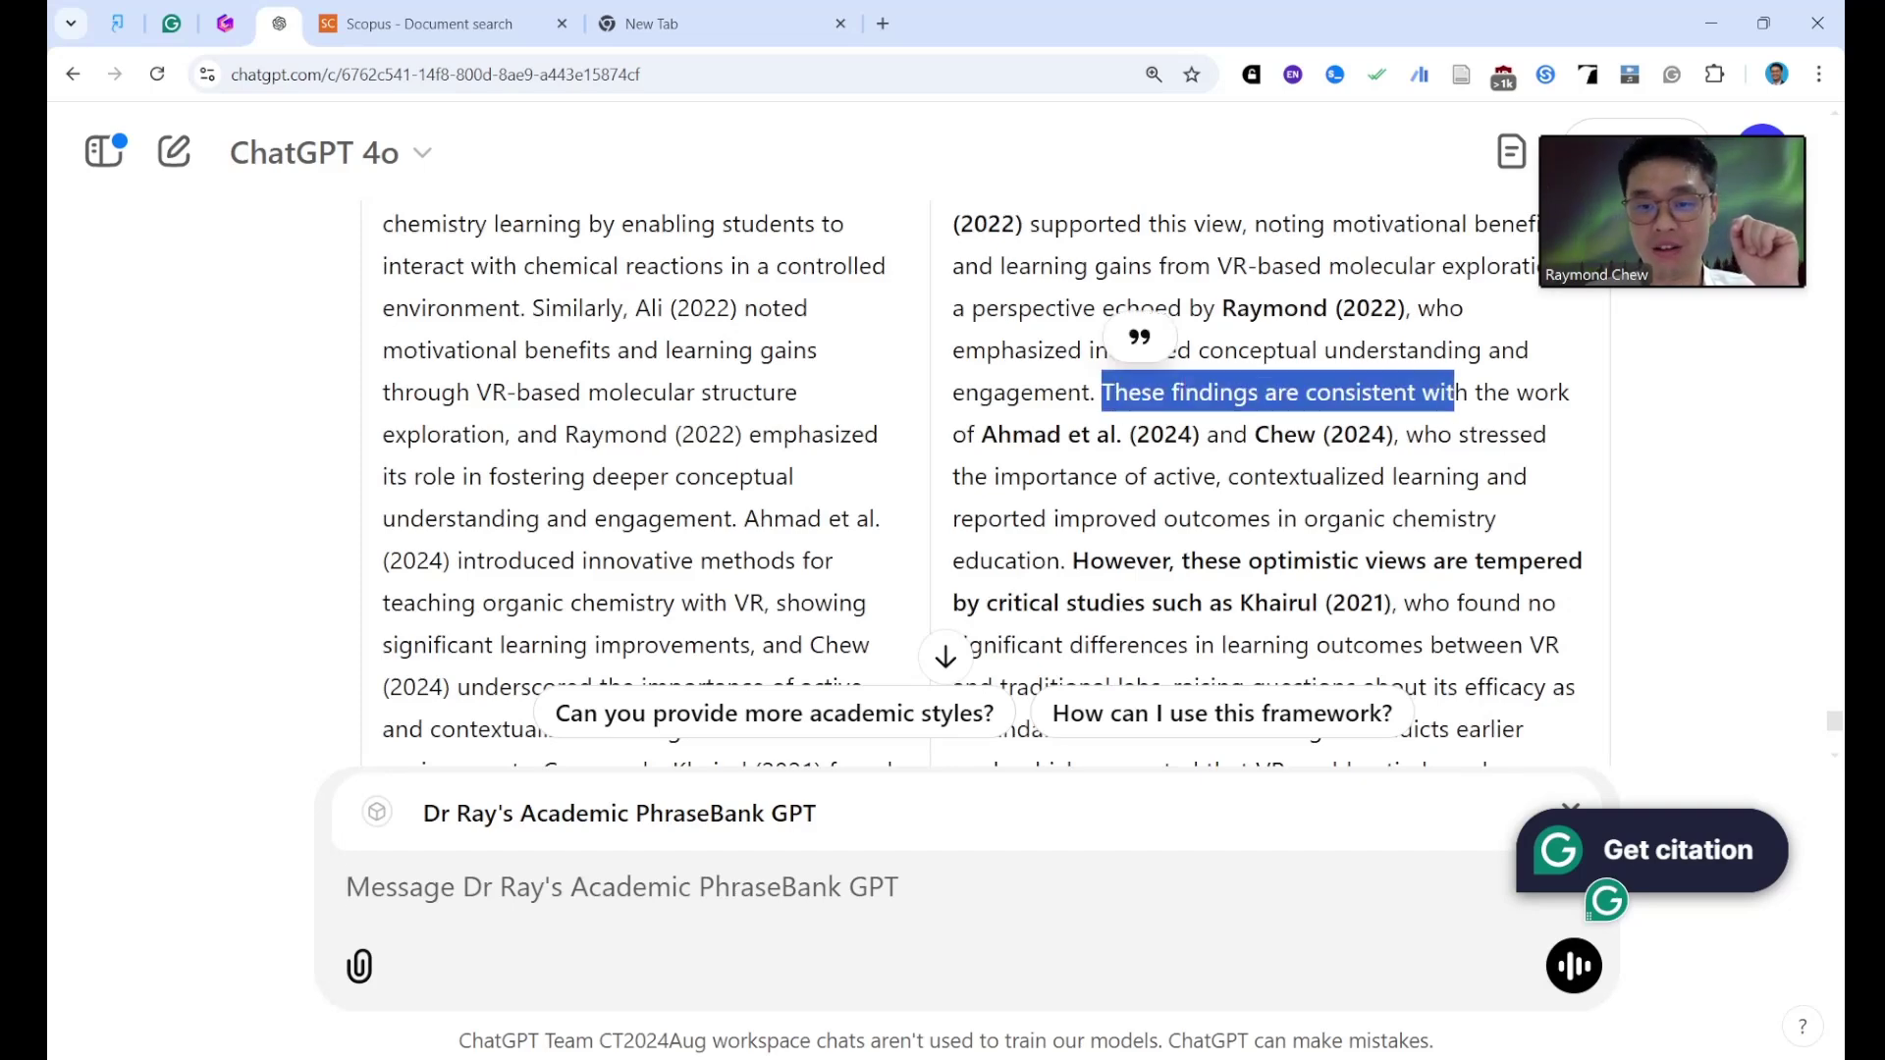
left_click_drag(1062, 560, 1293, 560)
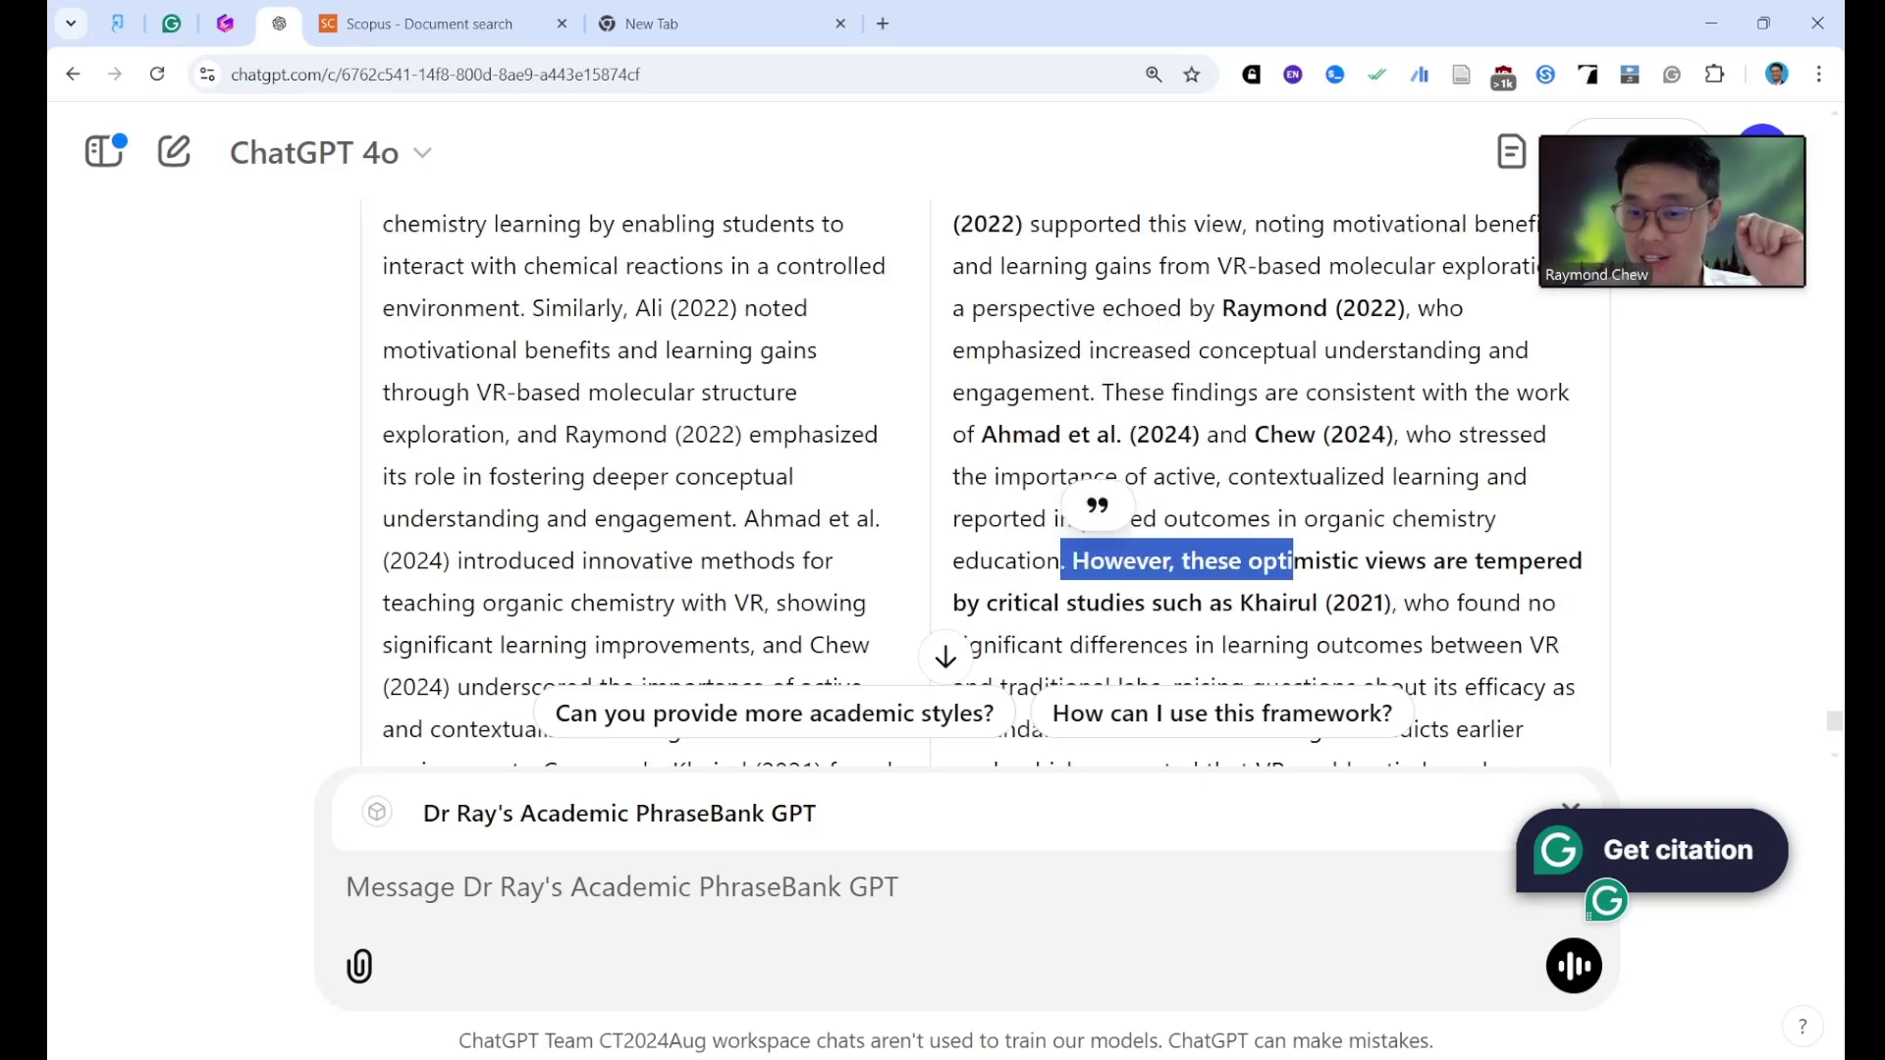
scroll(1294, 560, "down", 5)
left_click_drag(1339, 315, 1469, 611)
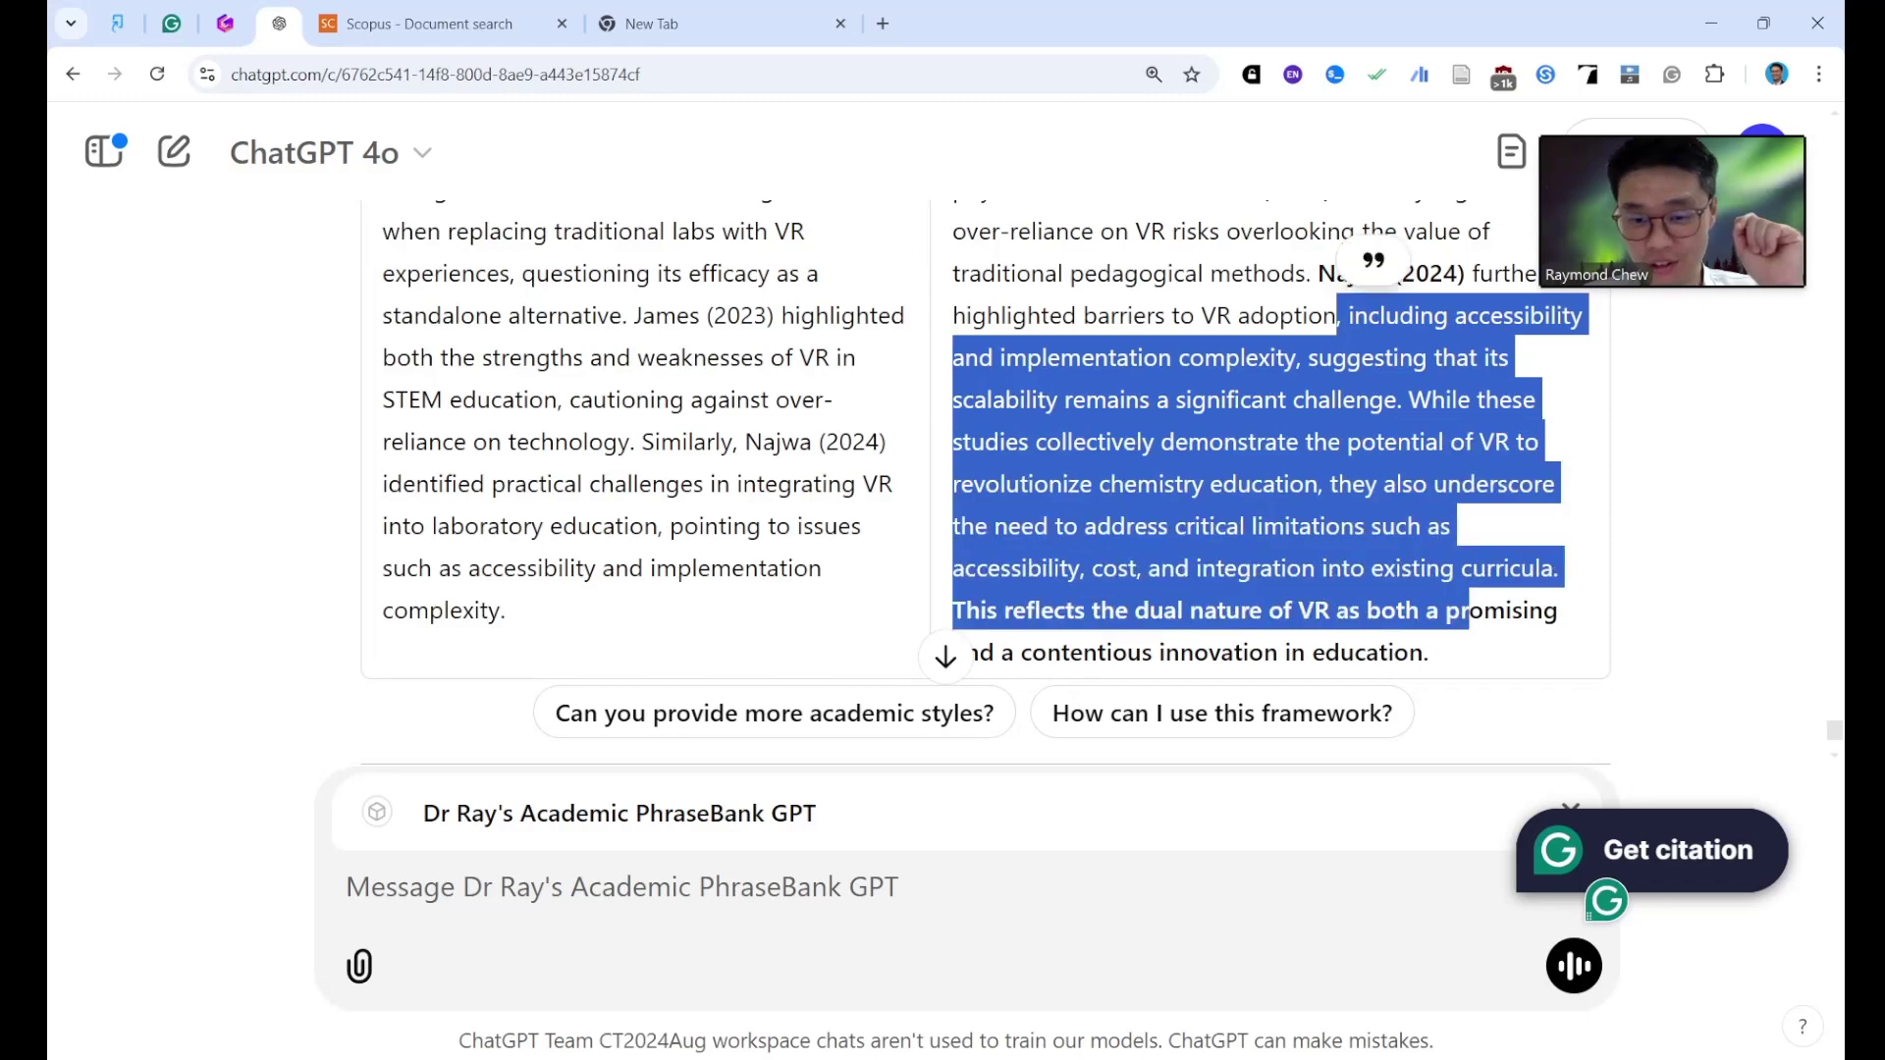
scroll(1469, 611, "up", 5)
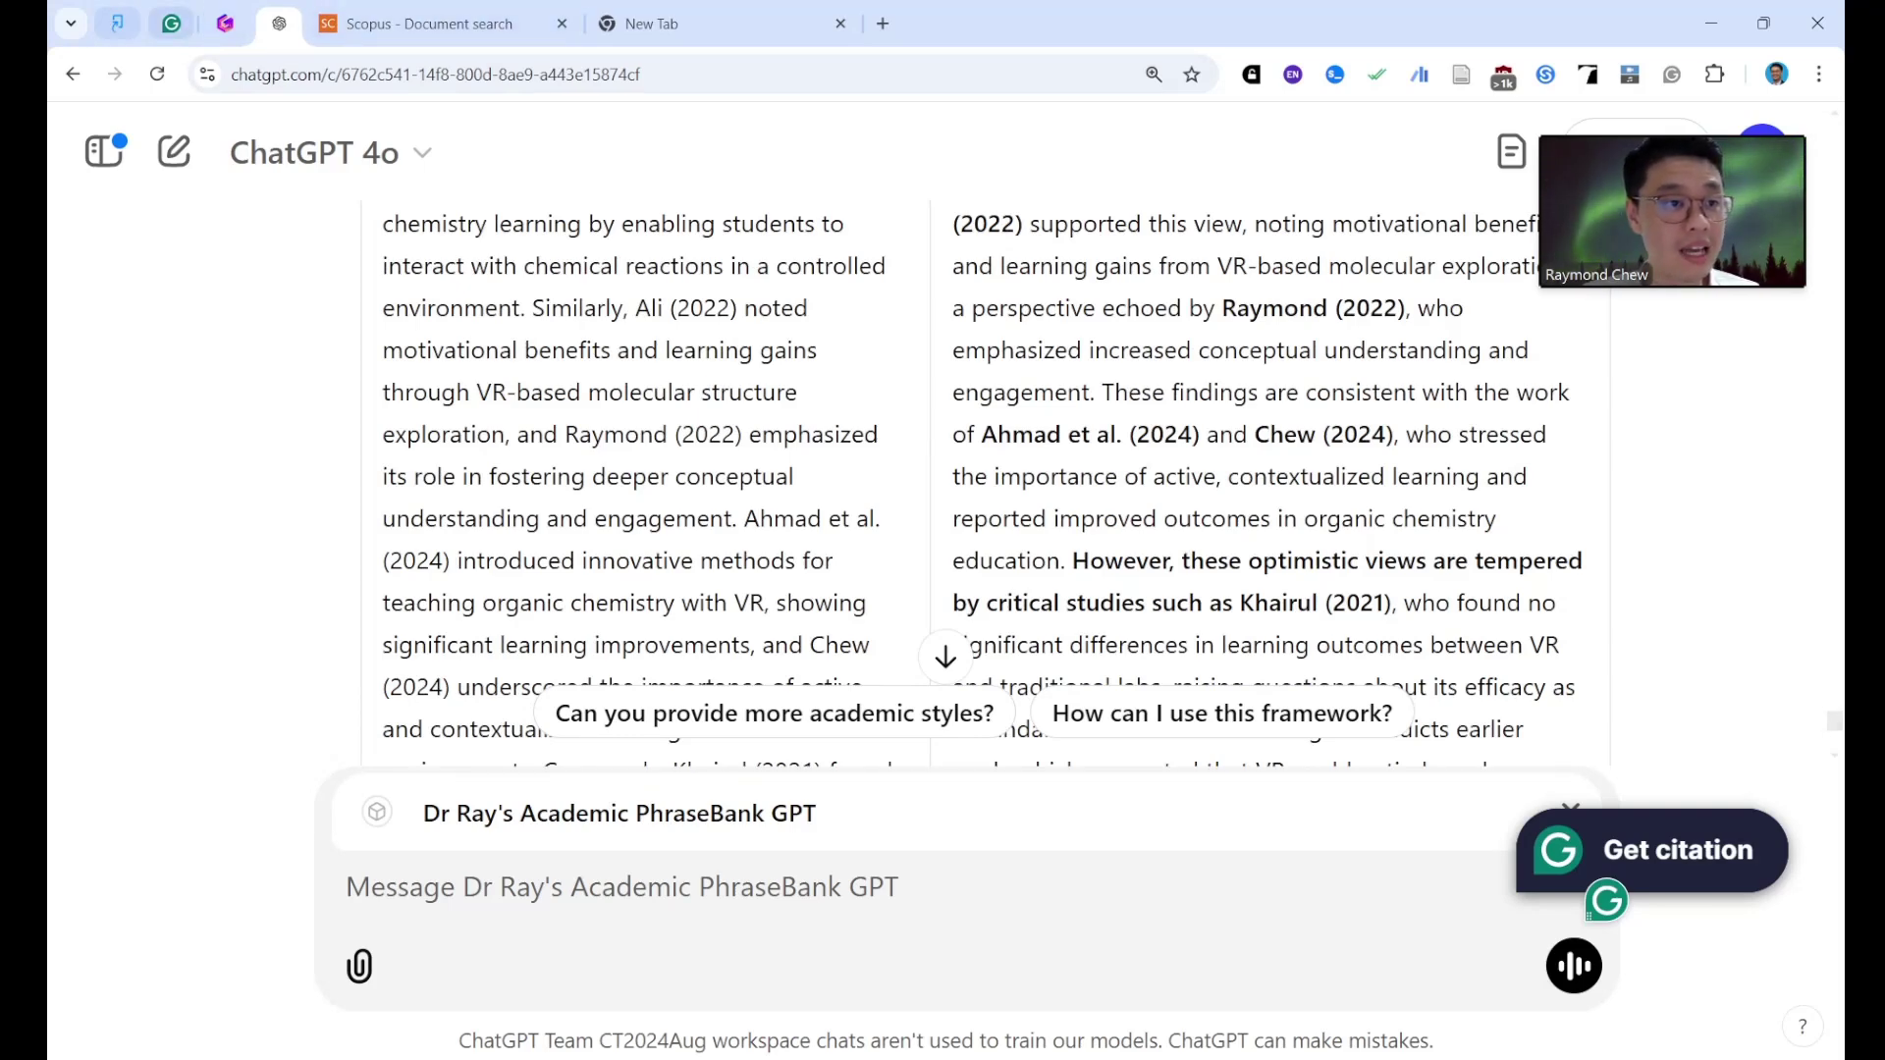
Switch to the Scopus AI results and review the strengths, weaknesses, 2020-2024 article list and follow-up questions.
left_click(429, 23)
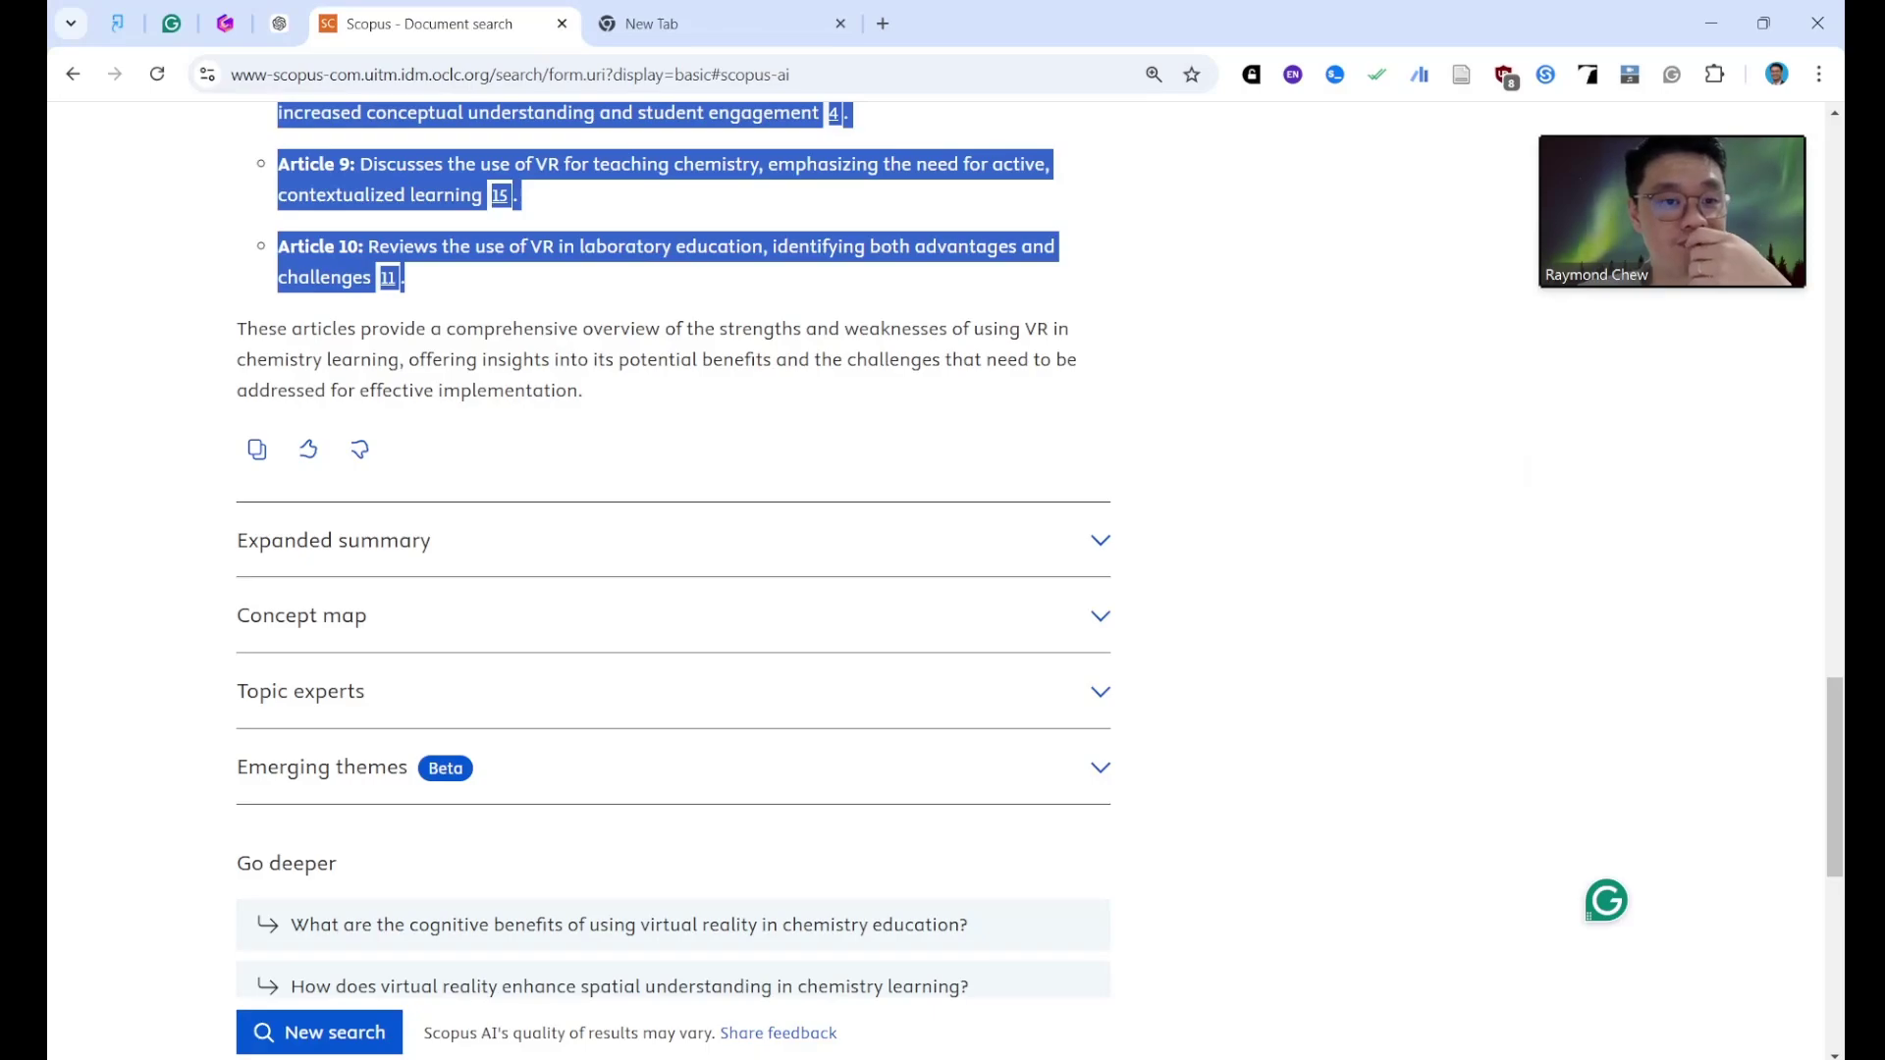
scroll(673, 549, "up", 10)
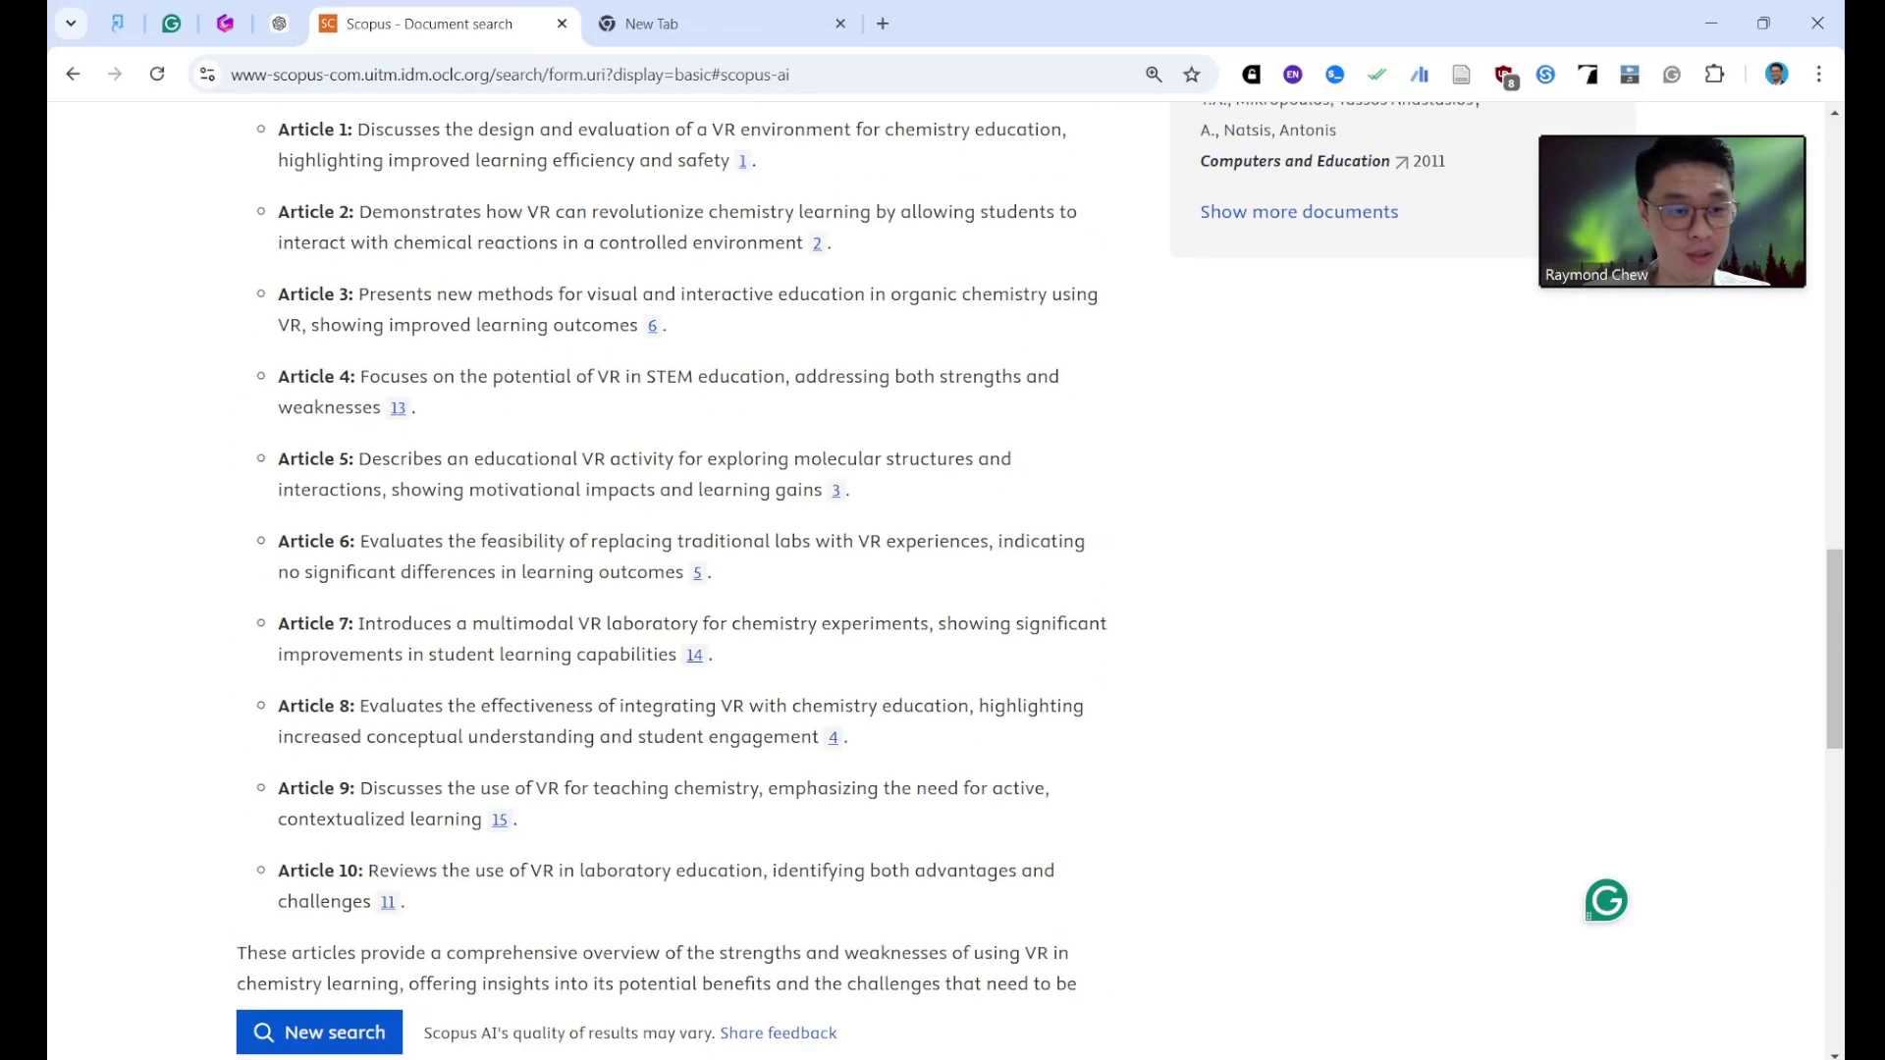
scroll(673, 550, "up", 7)
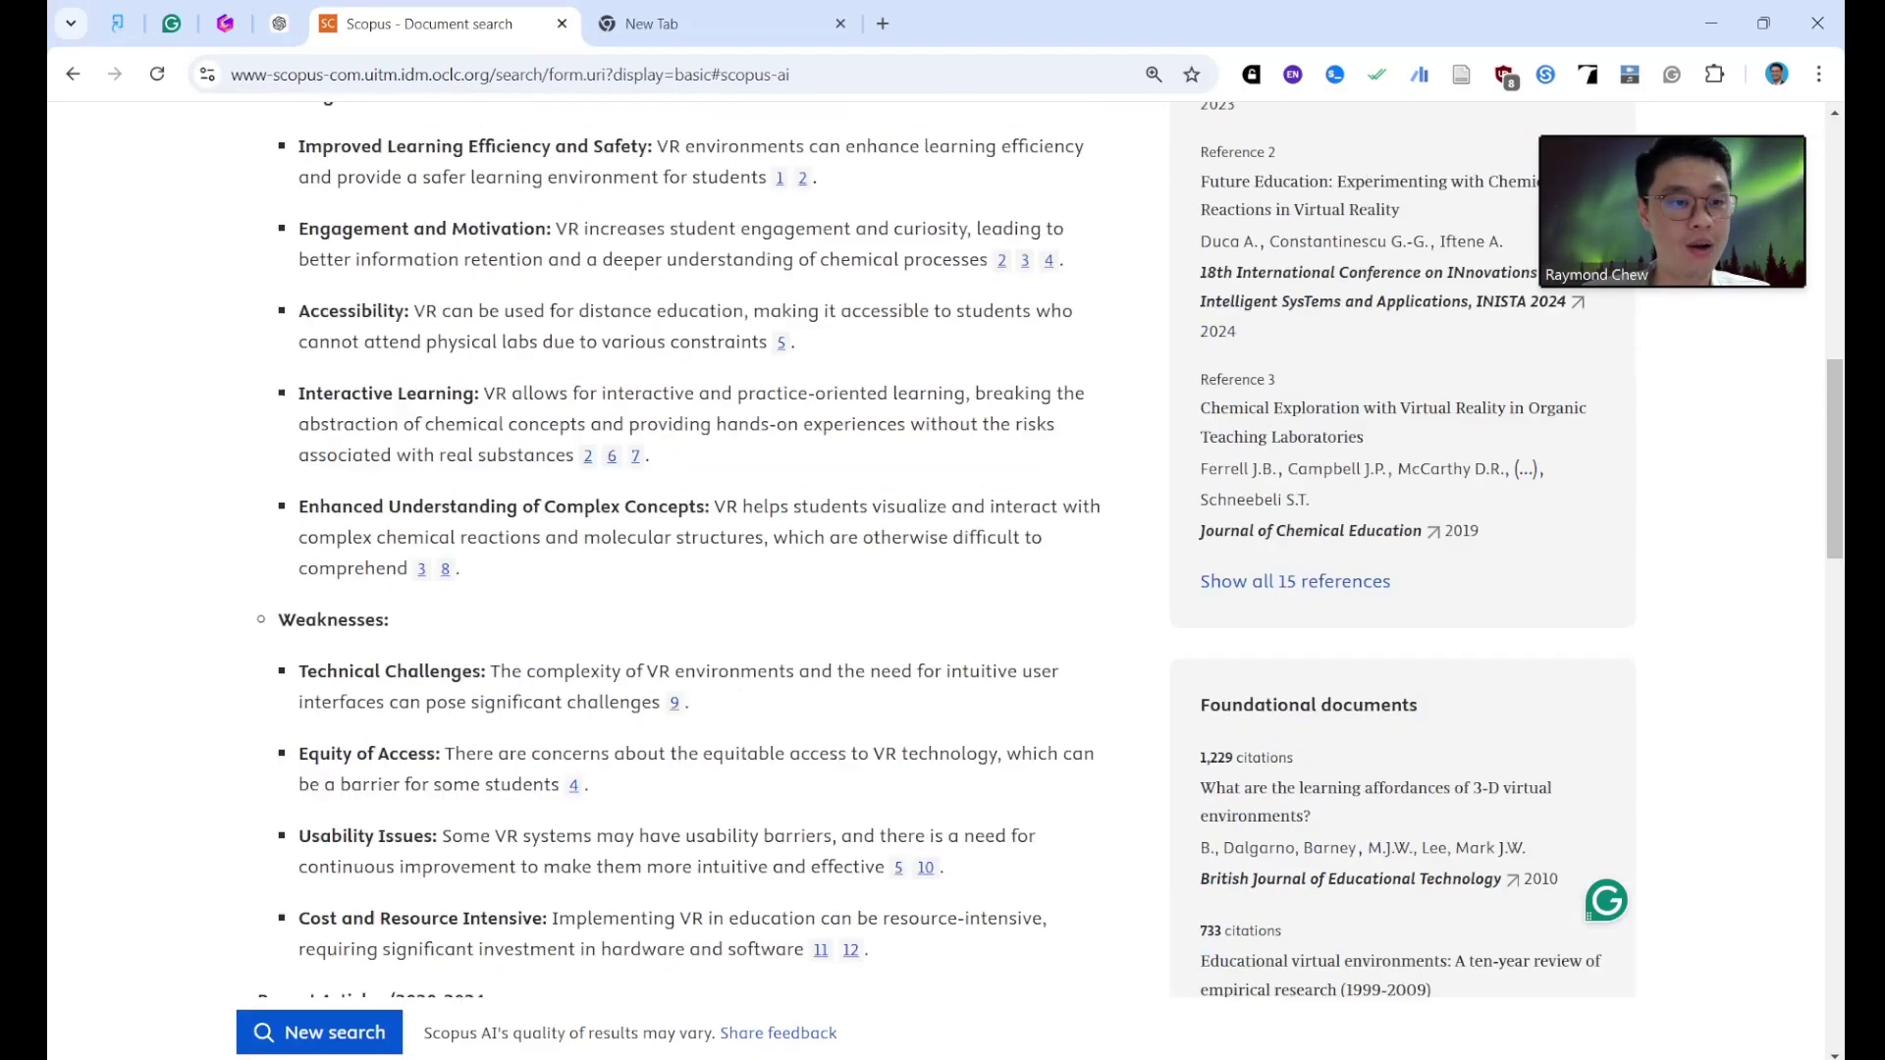
scroll(673, 549, "down", 19)
scroll(673, 549, "up", 6)
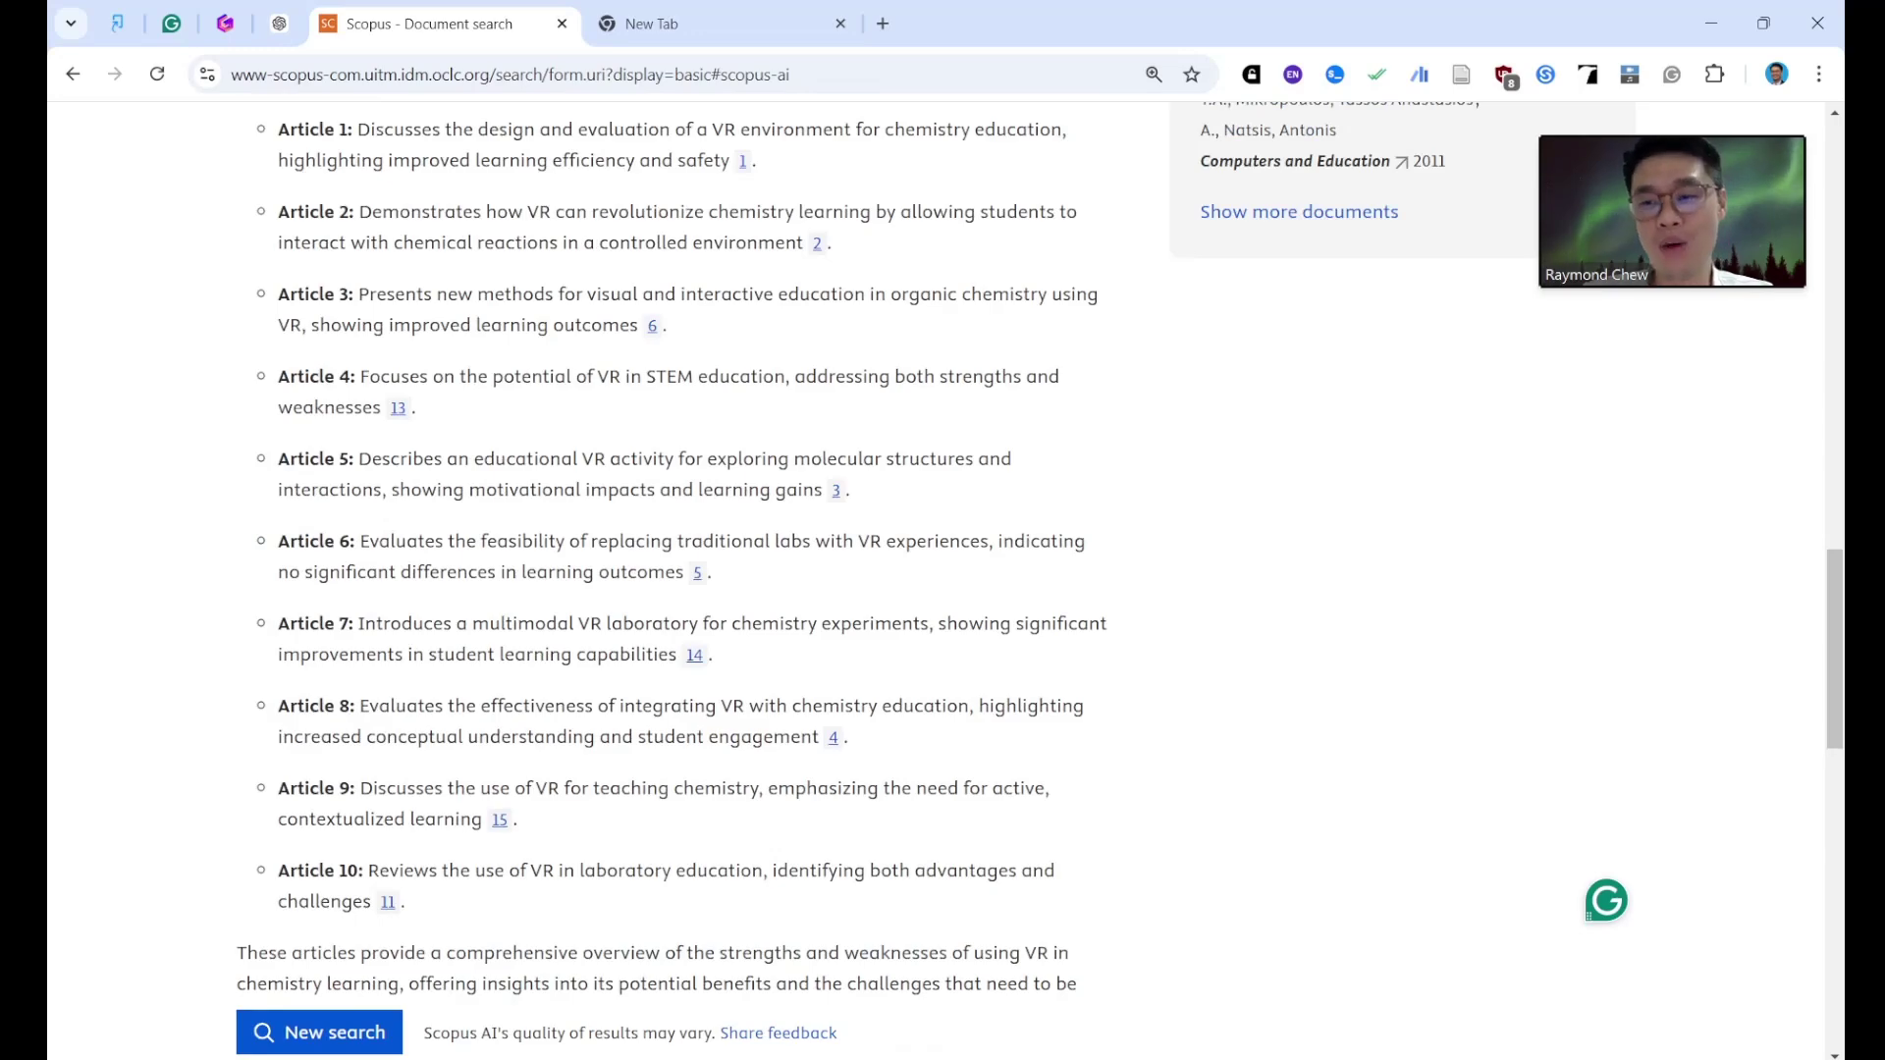
scroll(673, 550, "up", 6)
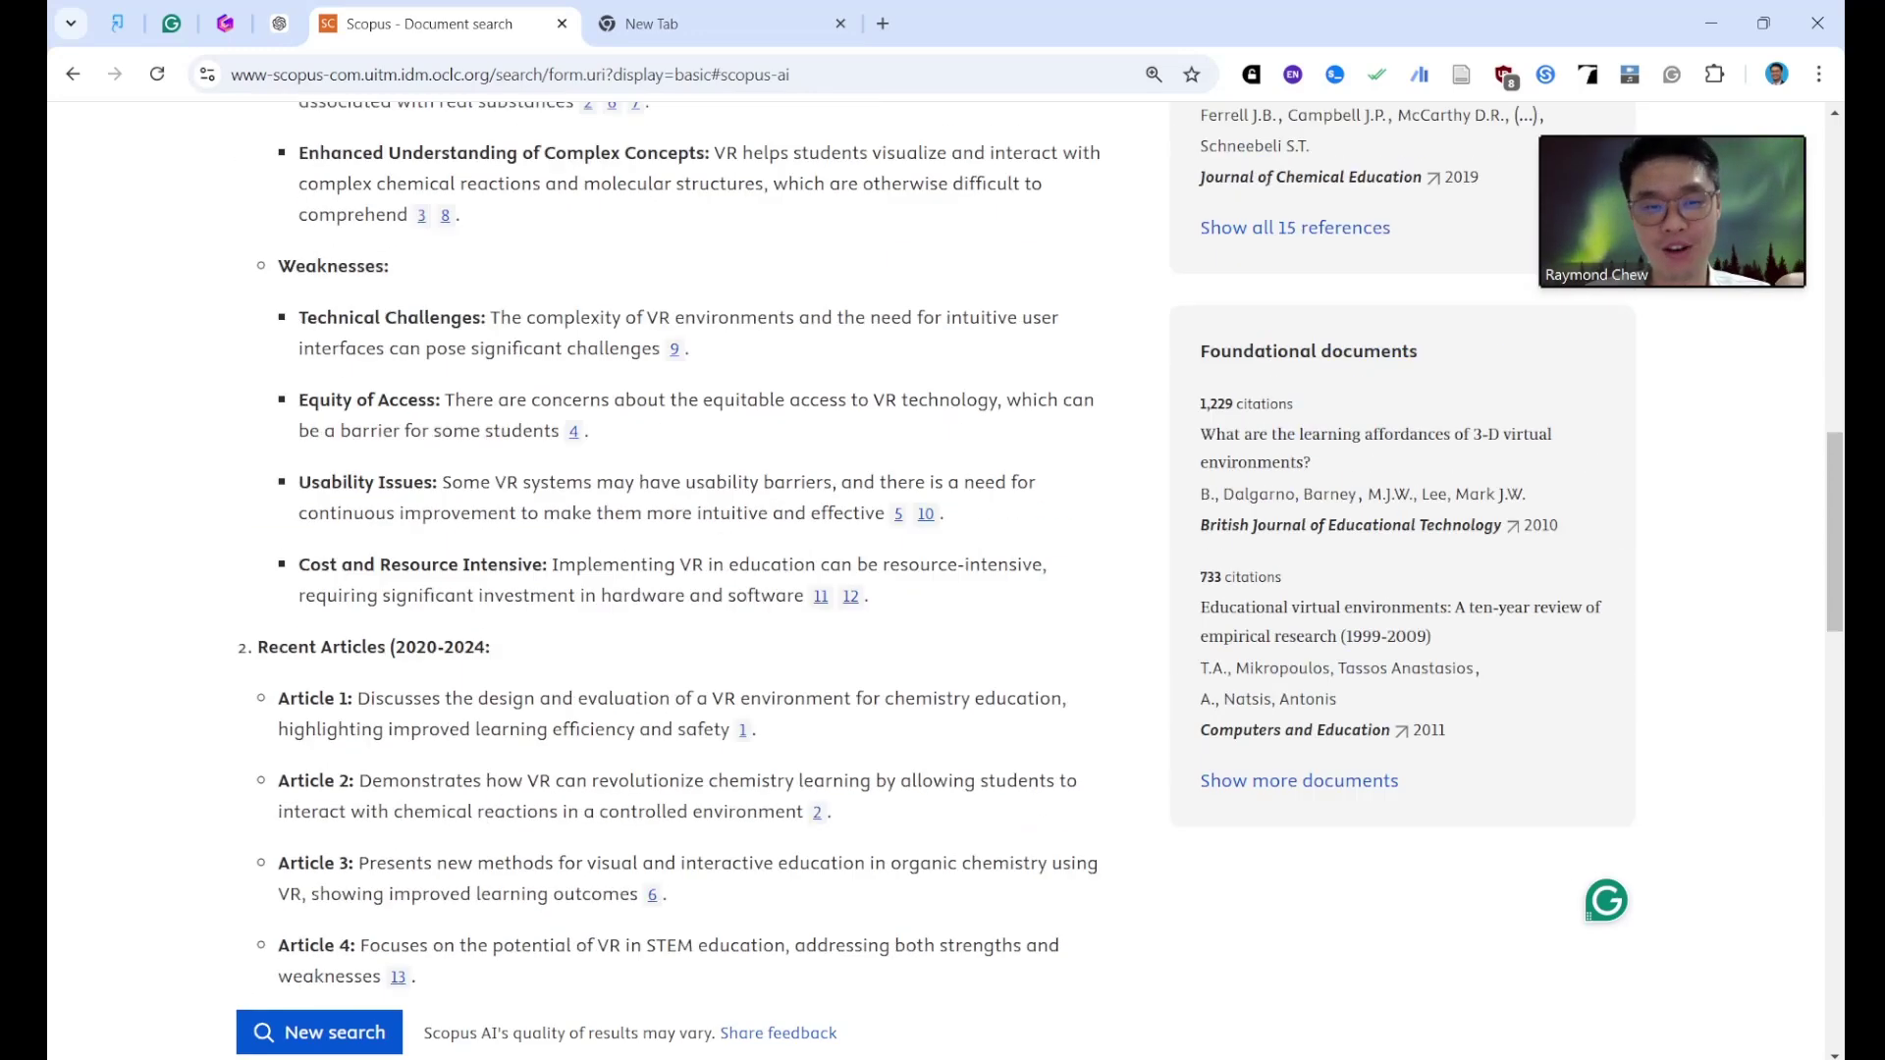
scroll(673, 550, "up", 13)
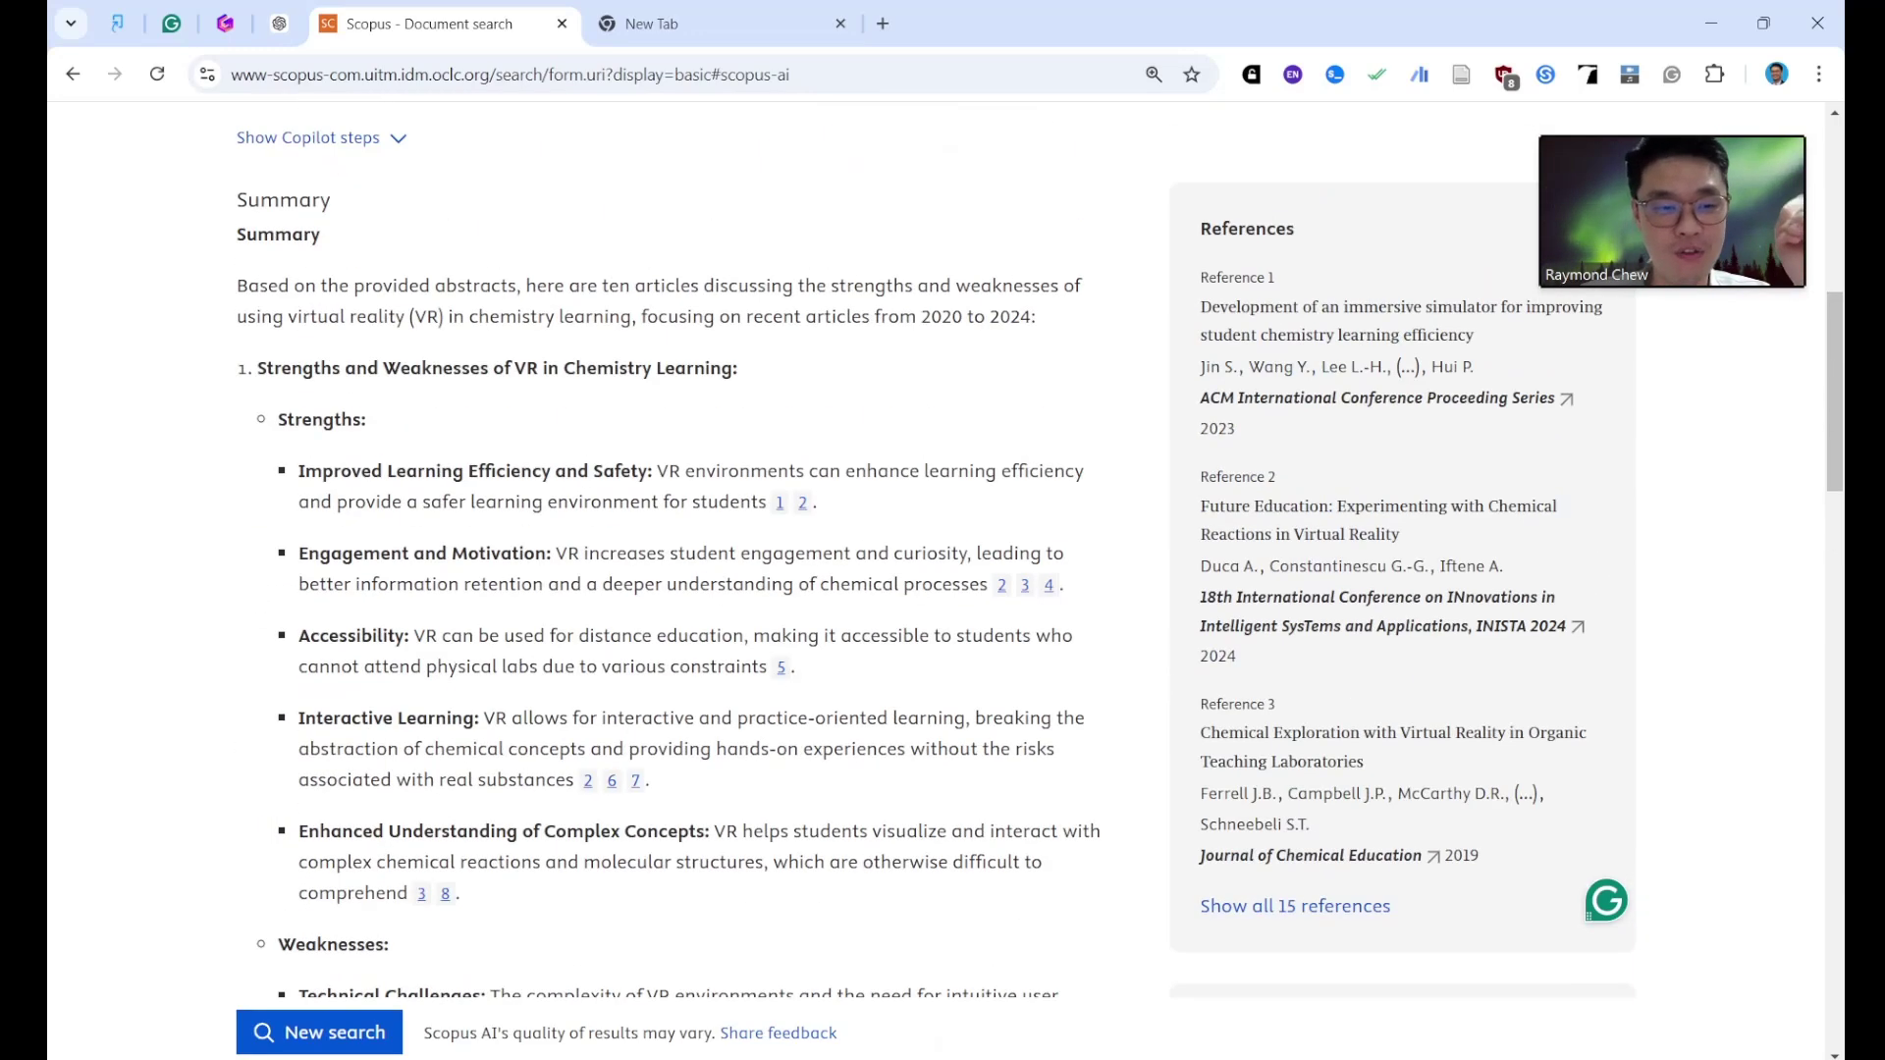
left_click_drag(763, 547, 948, 547)
scroll(674, 549, "down", 18)
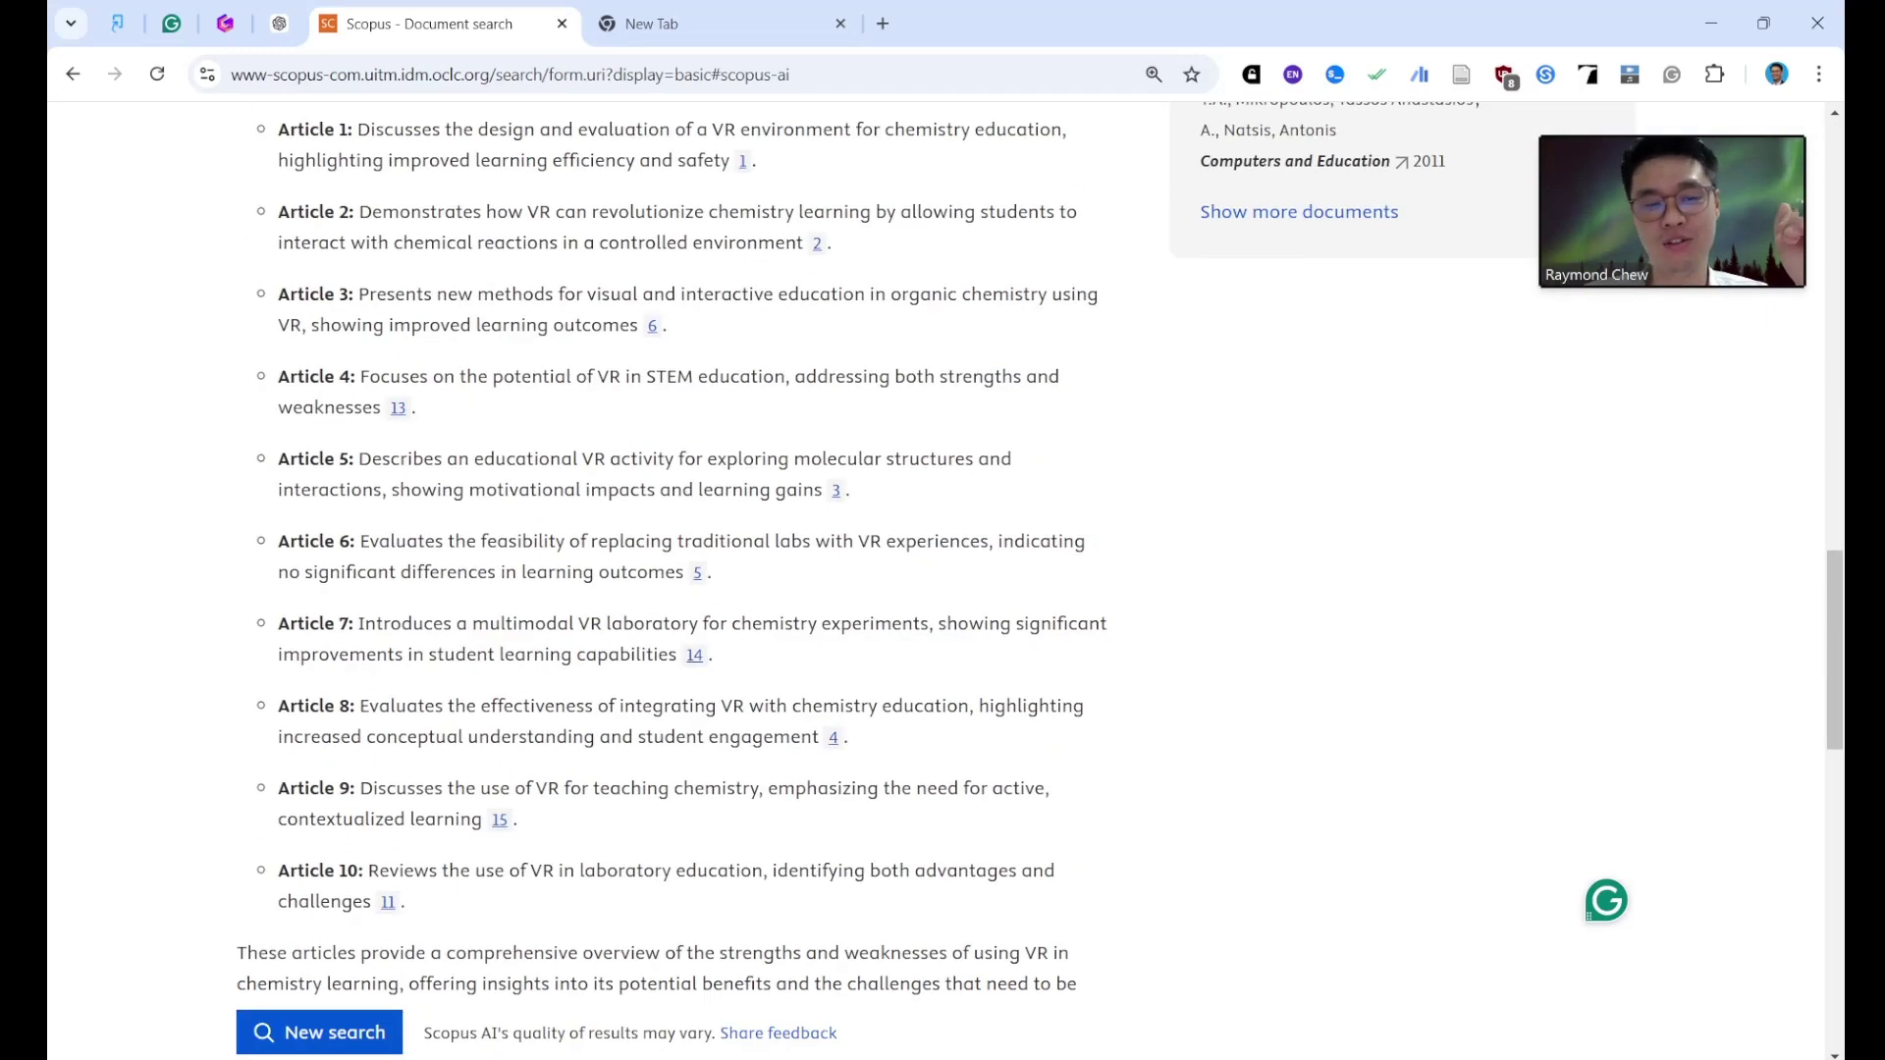
scroll(674, 550, "down", 11)
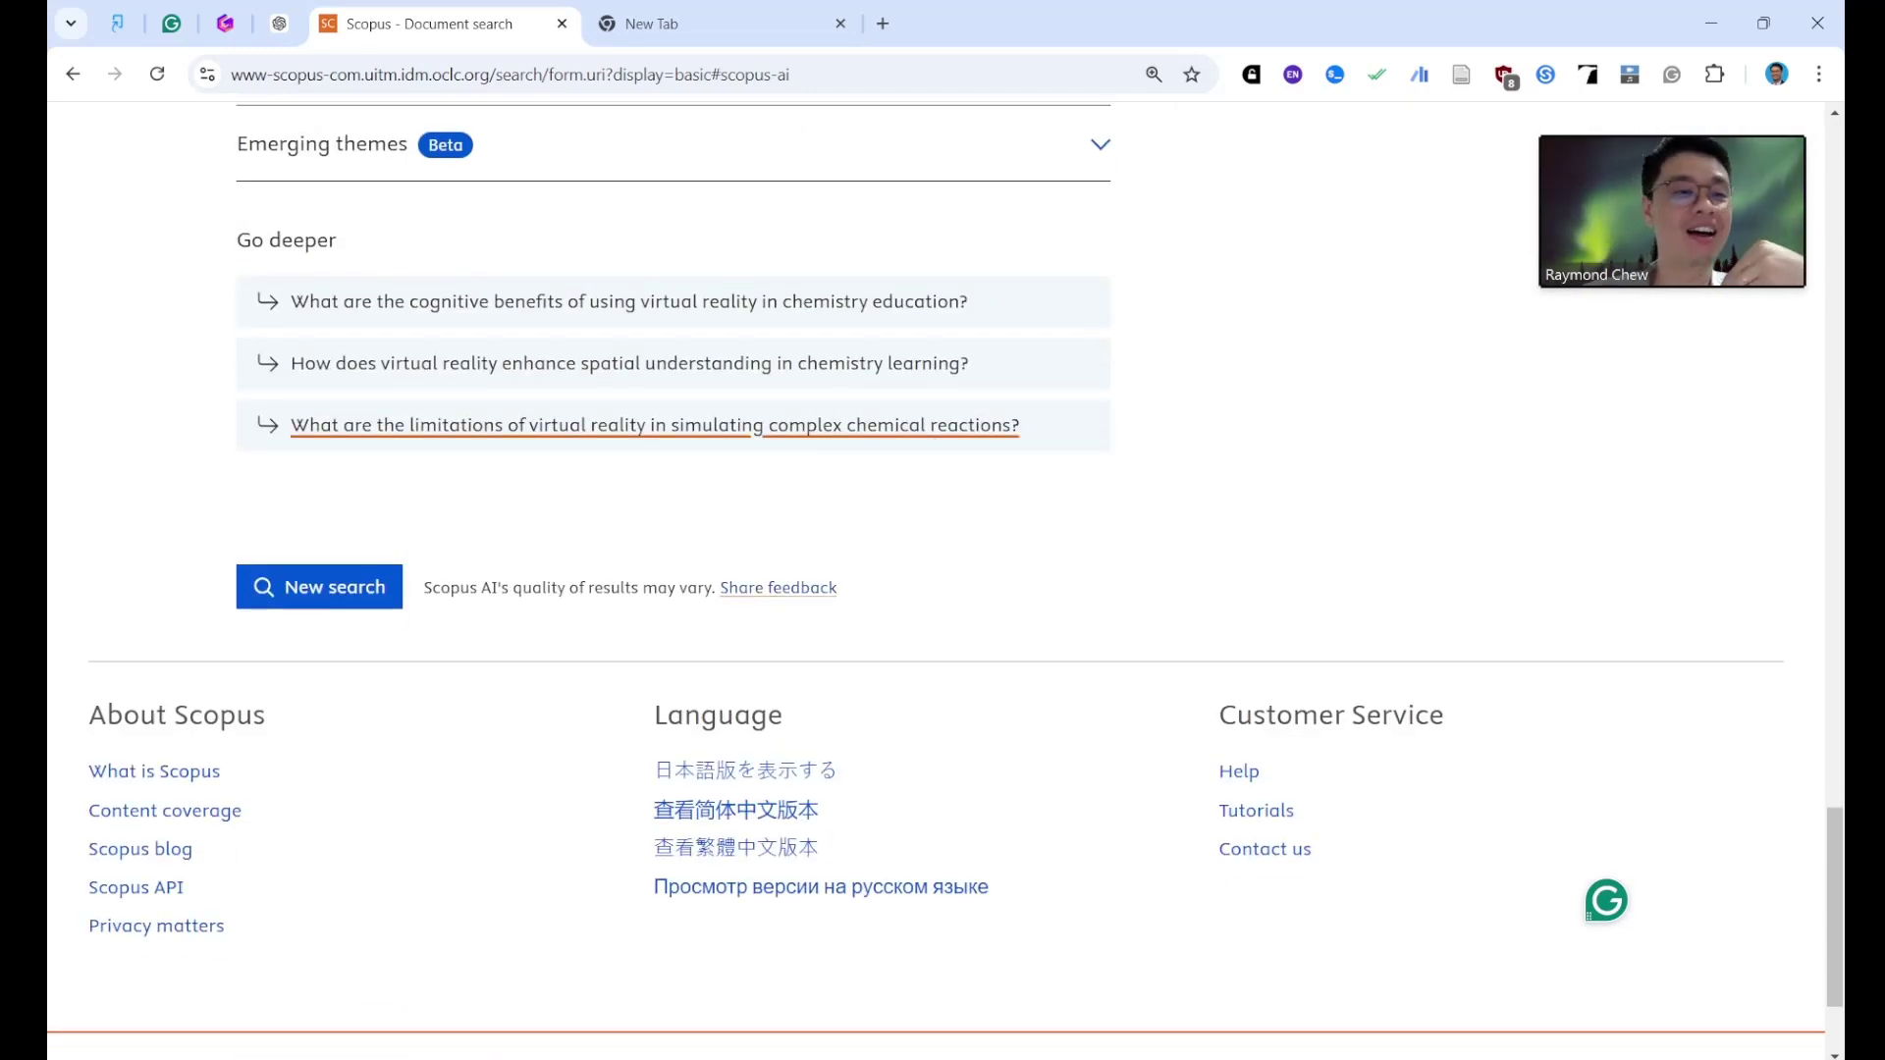
Generate the expanded summary below the Scopus AI article list and enlarge the page.
scroll(674, 549, "up", 6)
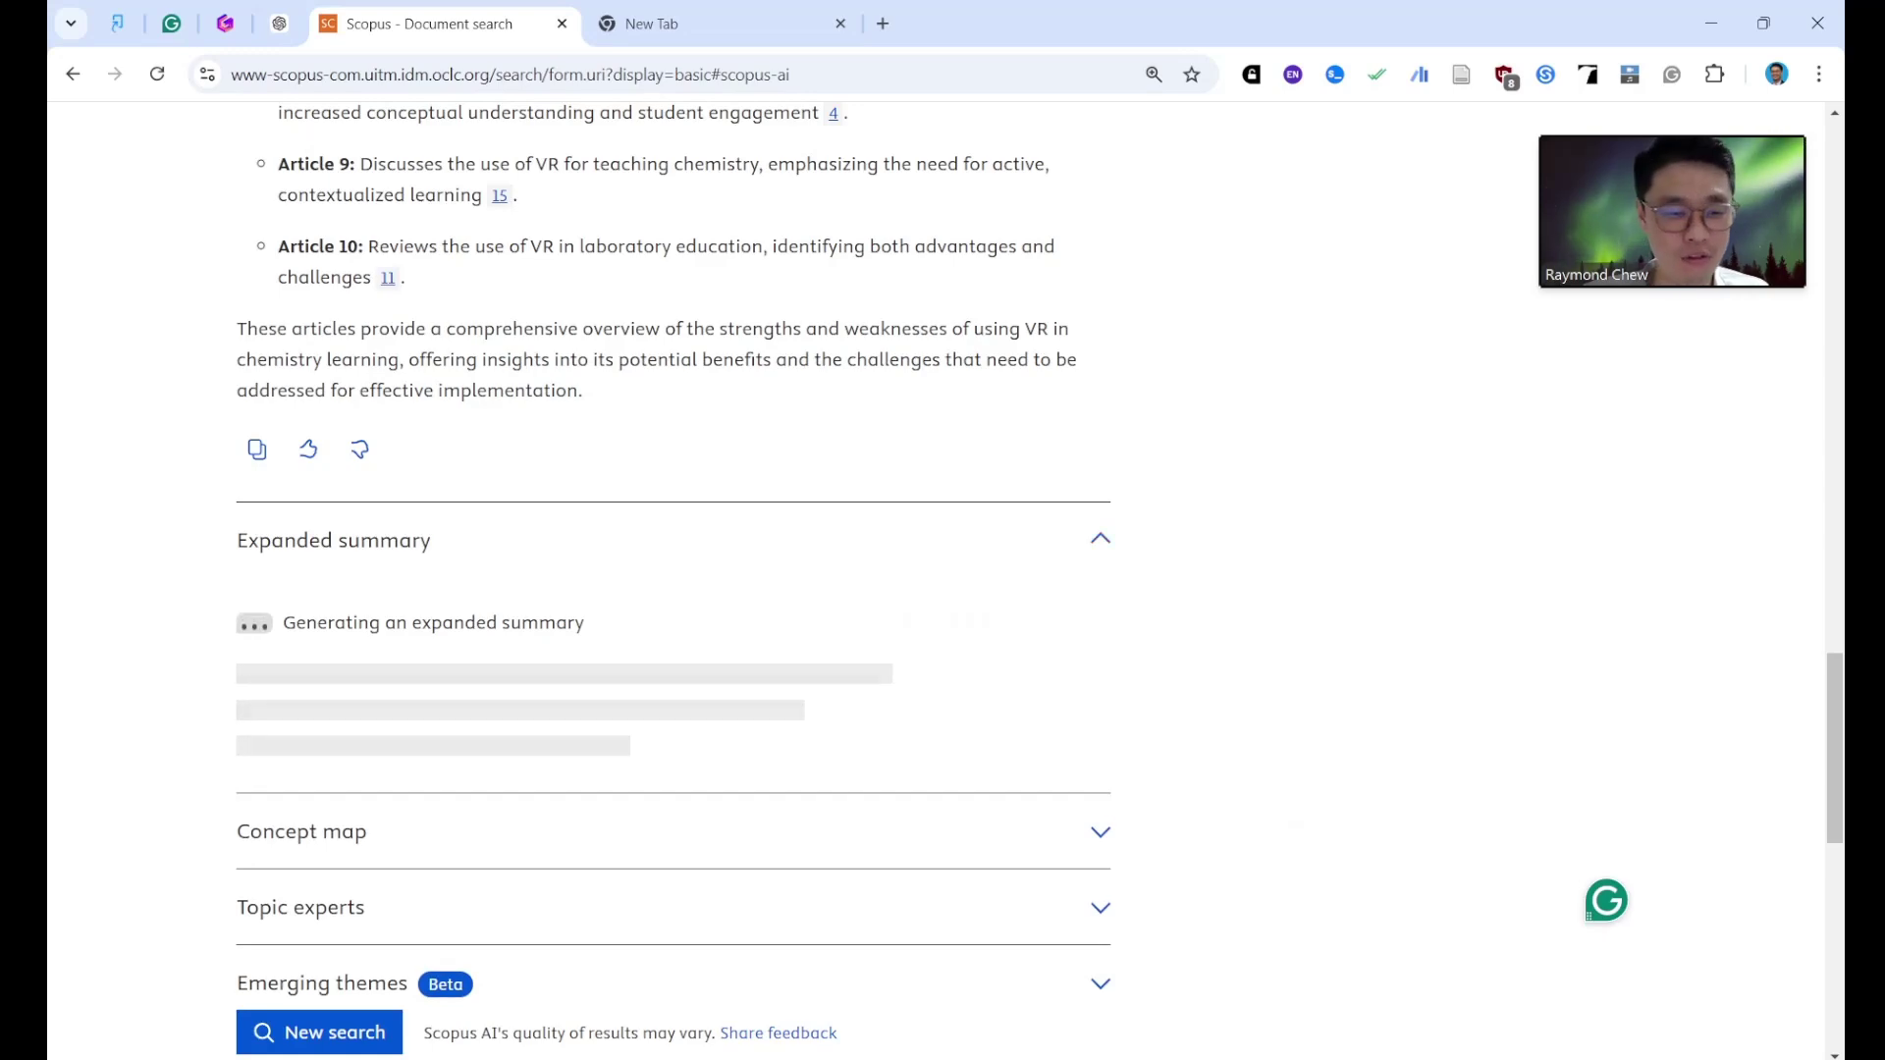
key("ctrl+plus")
key("ctrl+plus")
key("ctrl+plus")
scroll(673, 550, "down", 5)
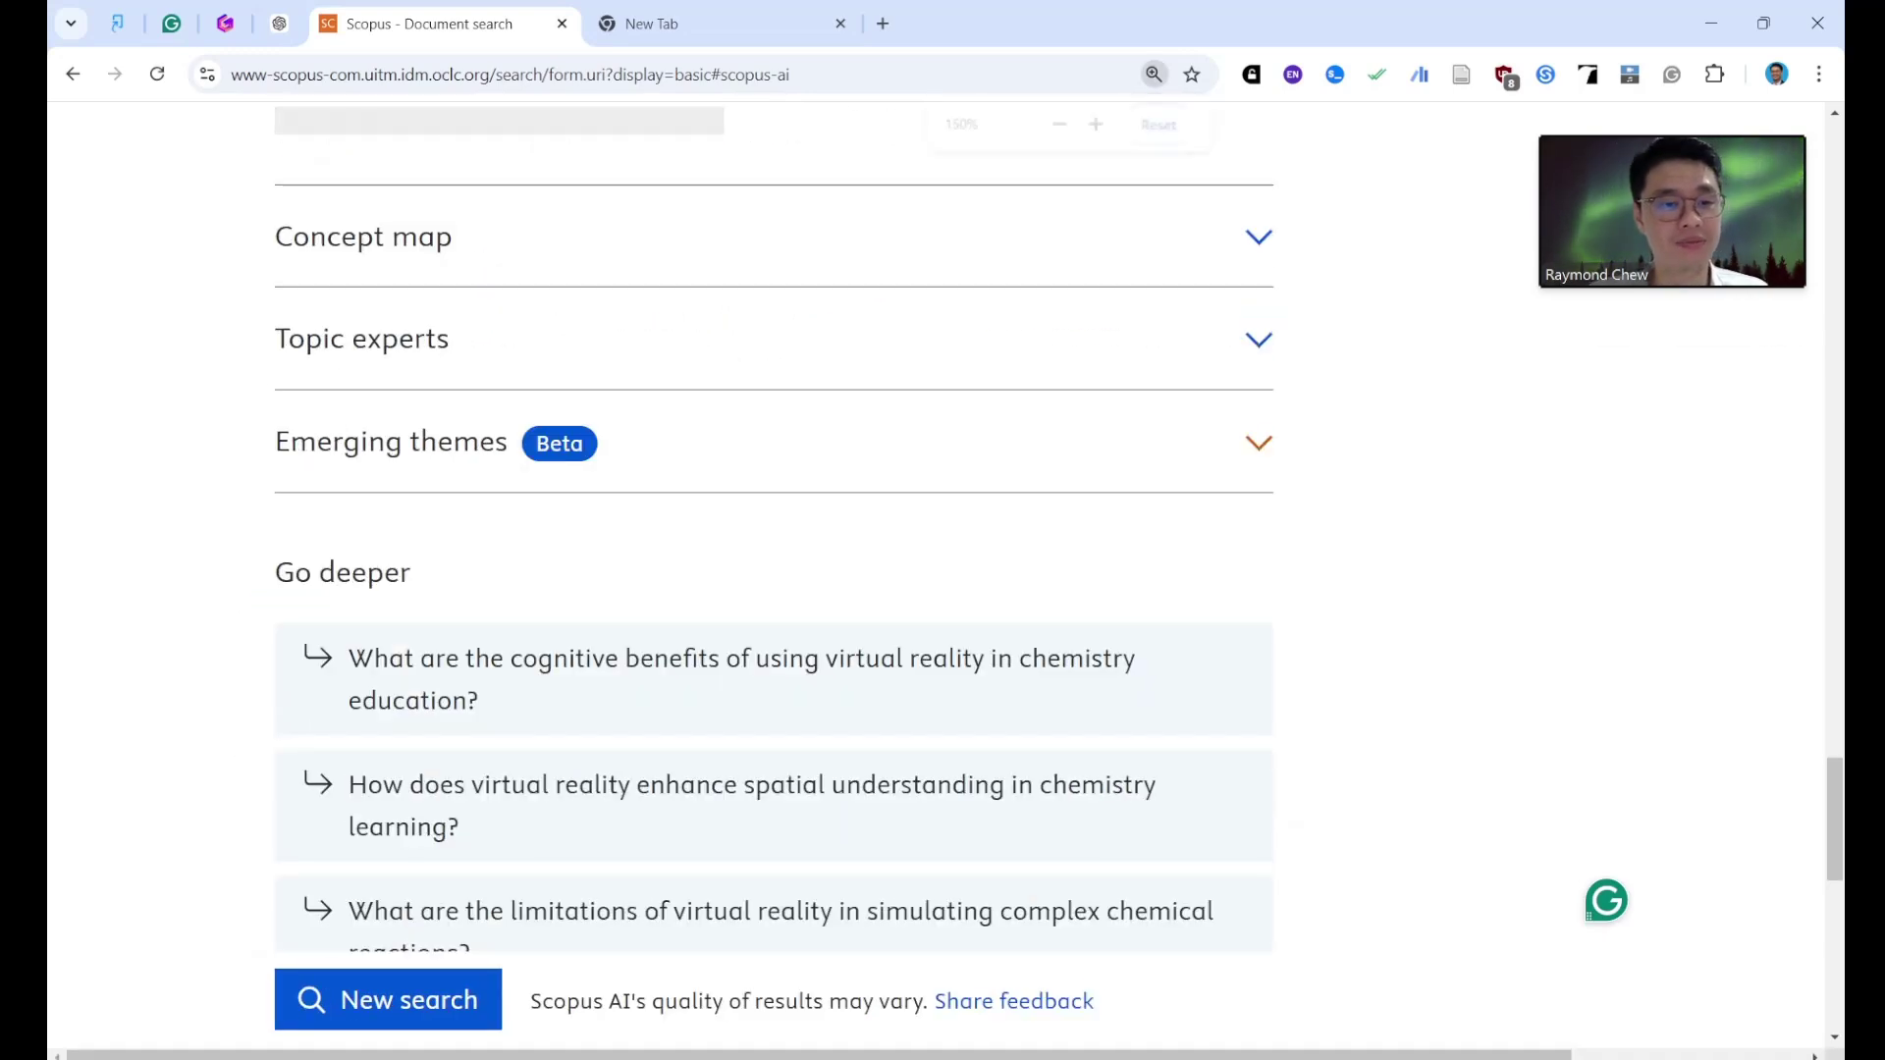
Expand the Concept map of virtual reality in chemistry learning and compare it with the expanded summary's ethical considerations and conclusion.
left_click(1258, 236)
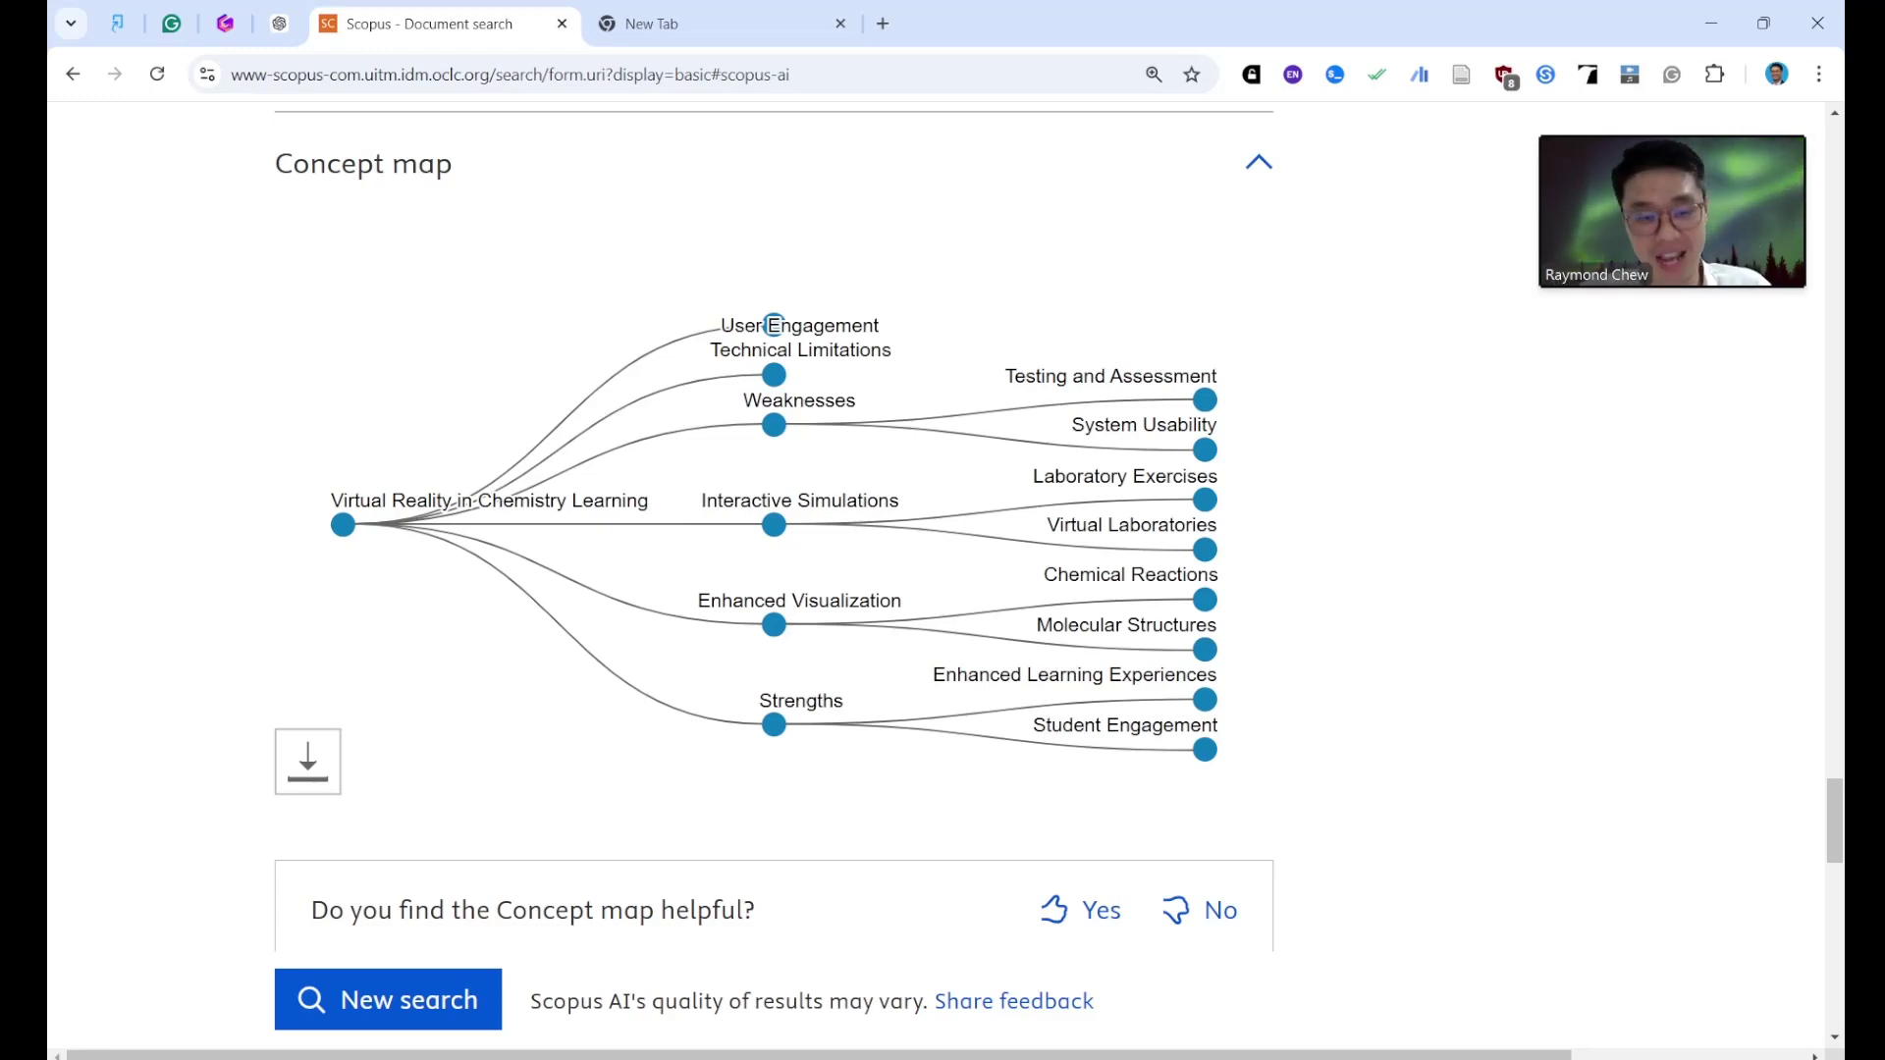
scroll(775, 550, "up", 6)
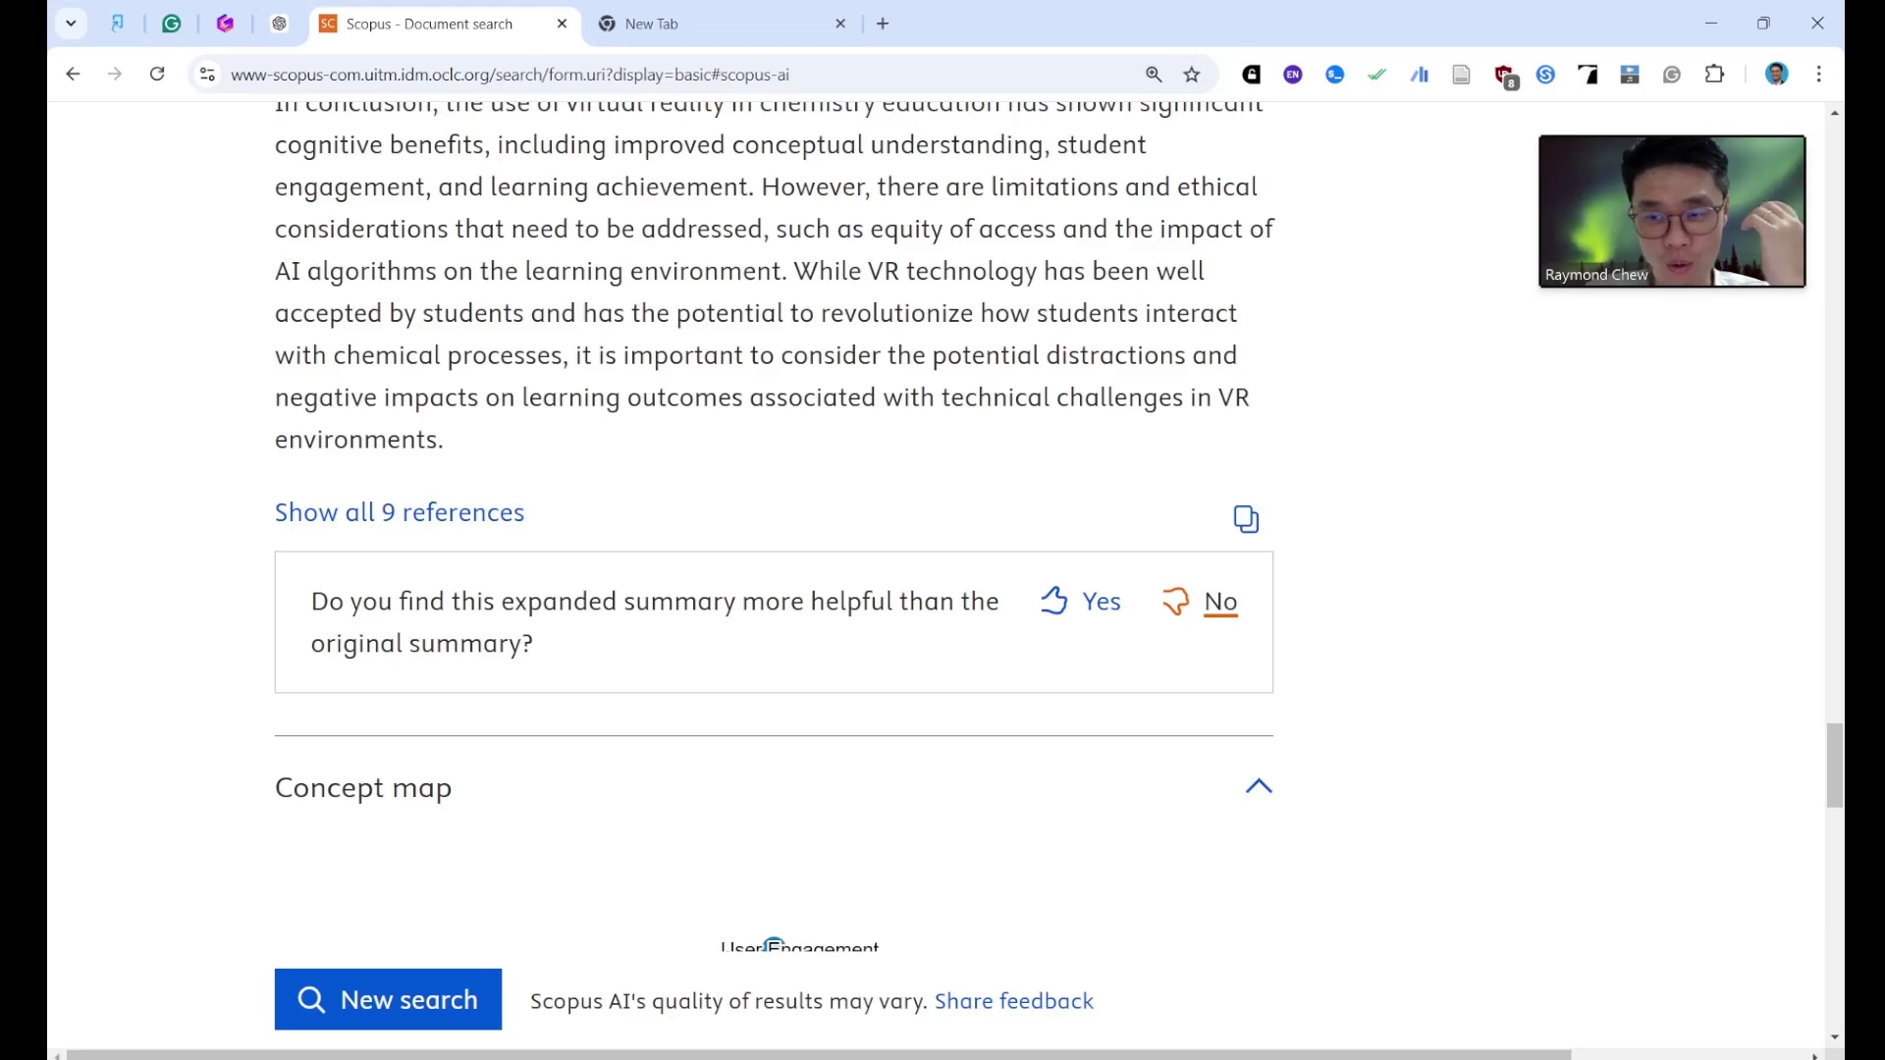
scroll(774, 549, "down", 6)
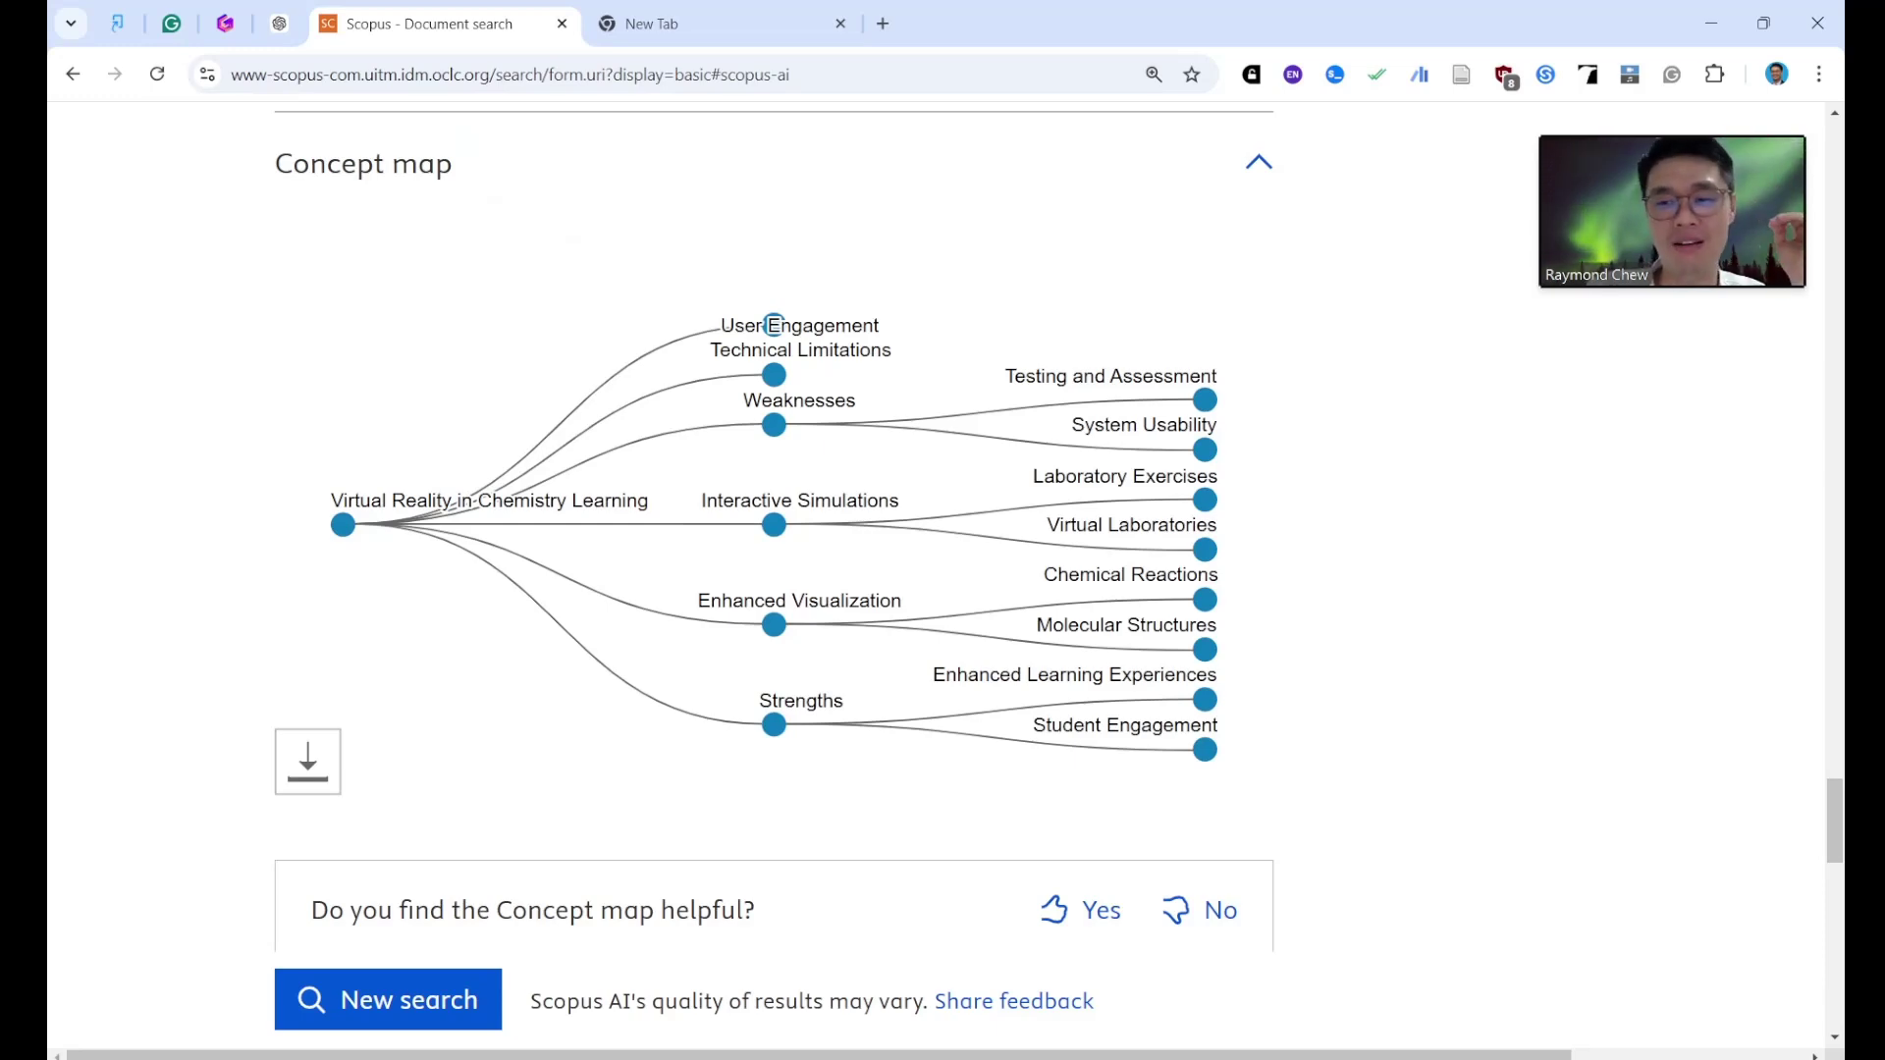
scroll(775, 550, "up", 6)
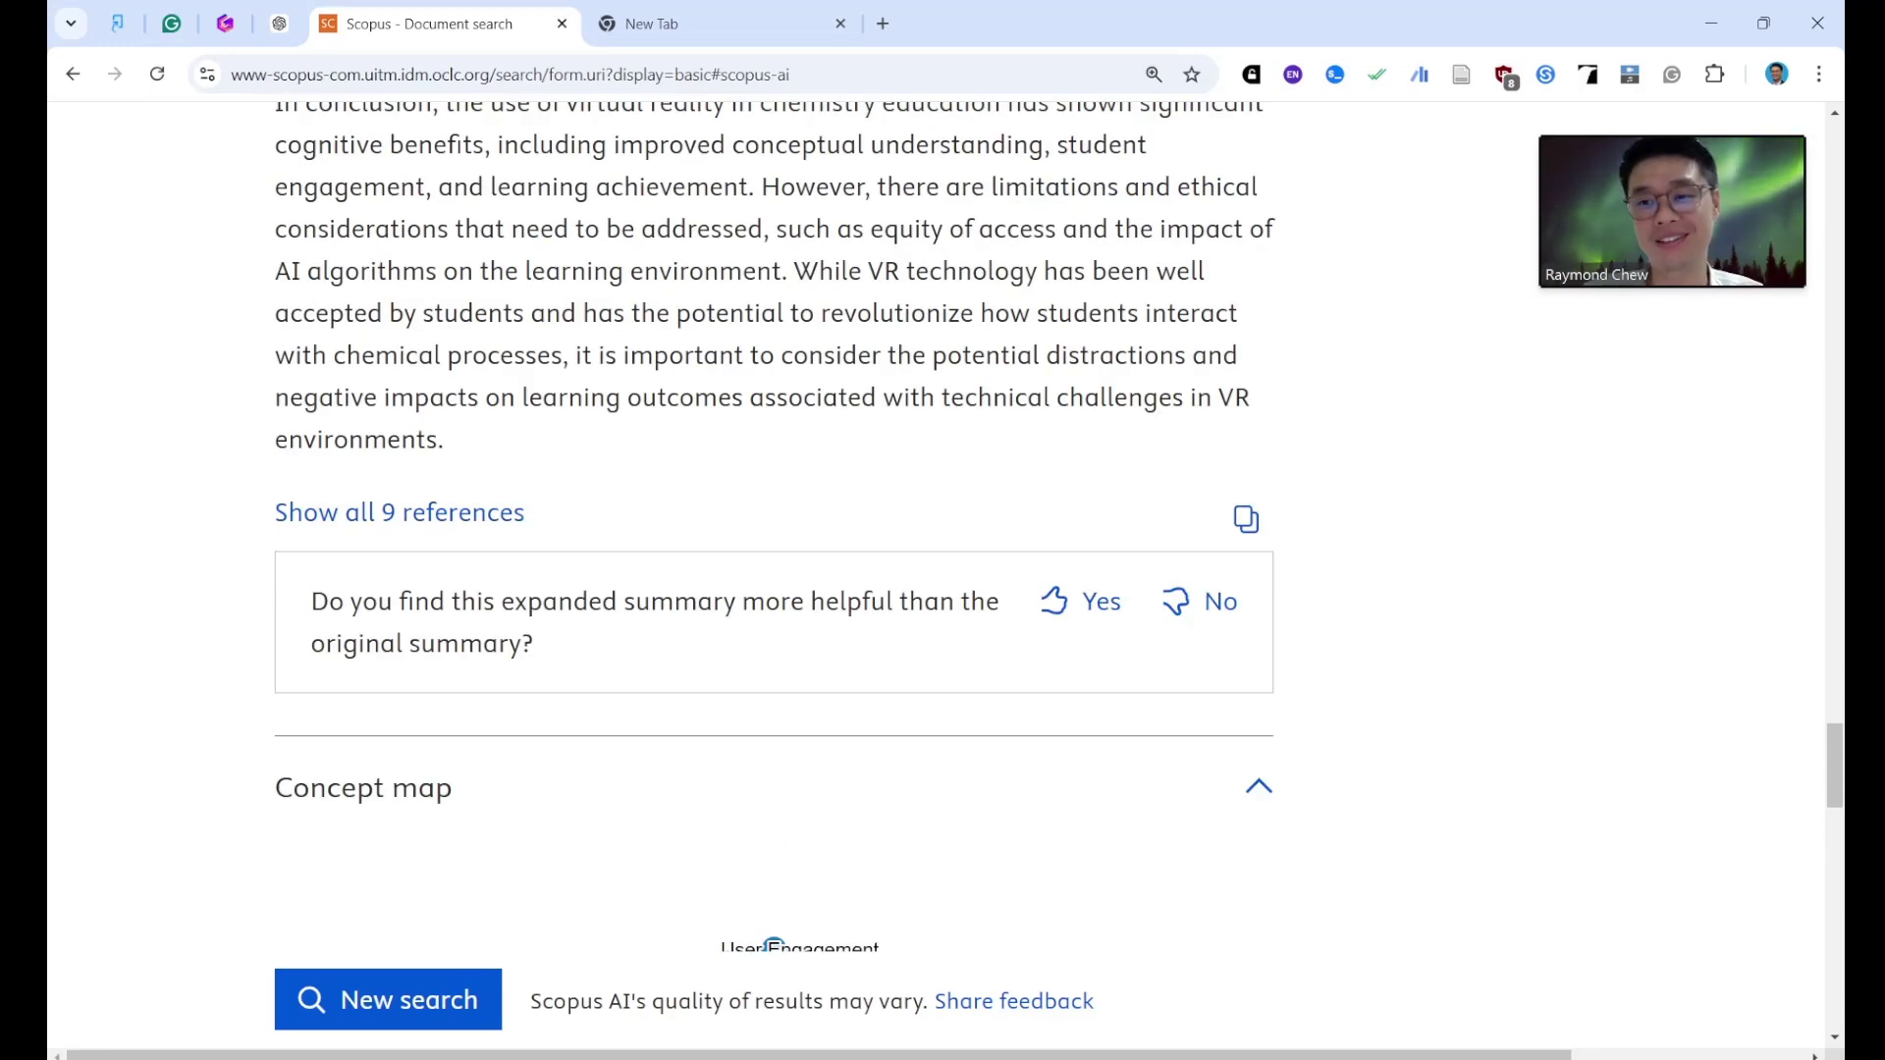
scroll(775, 530, "up", 6)
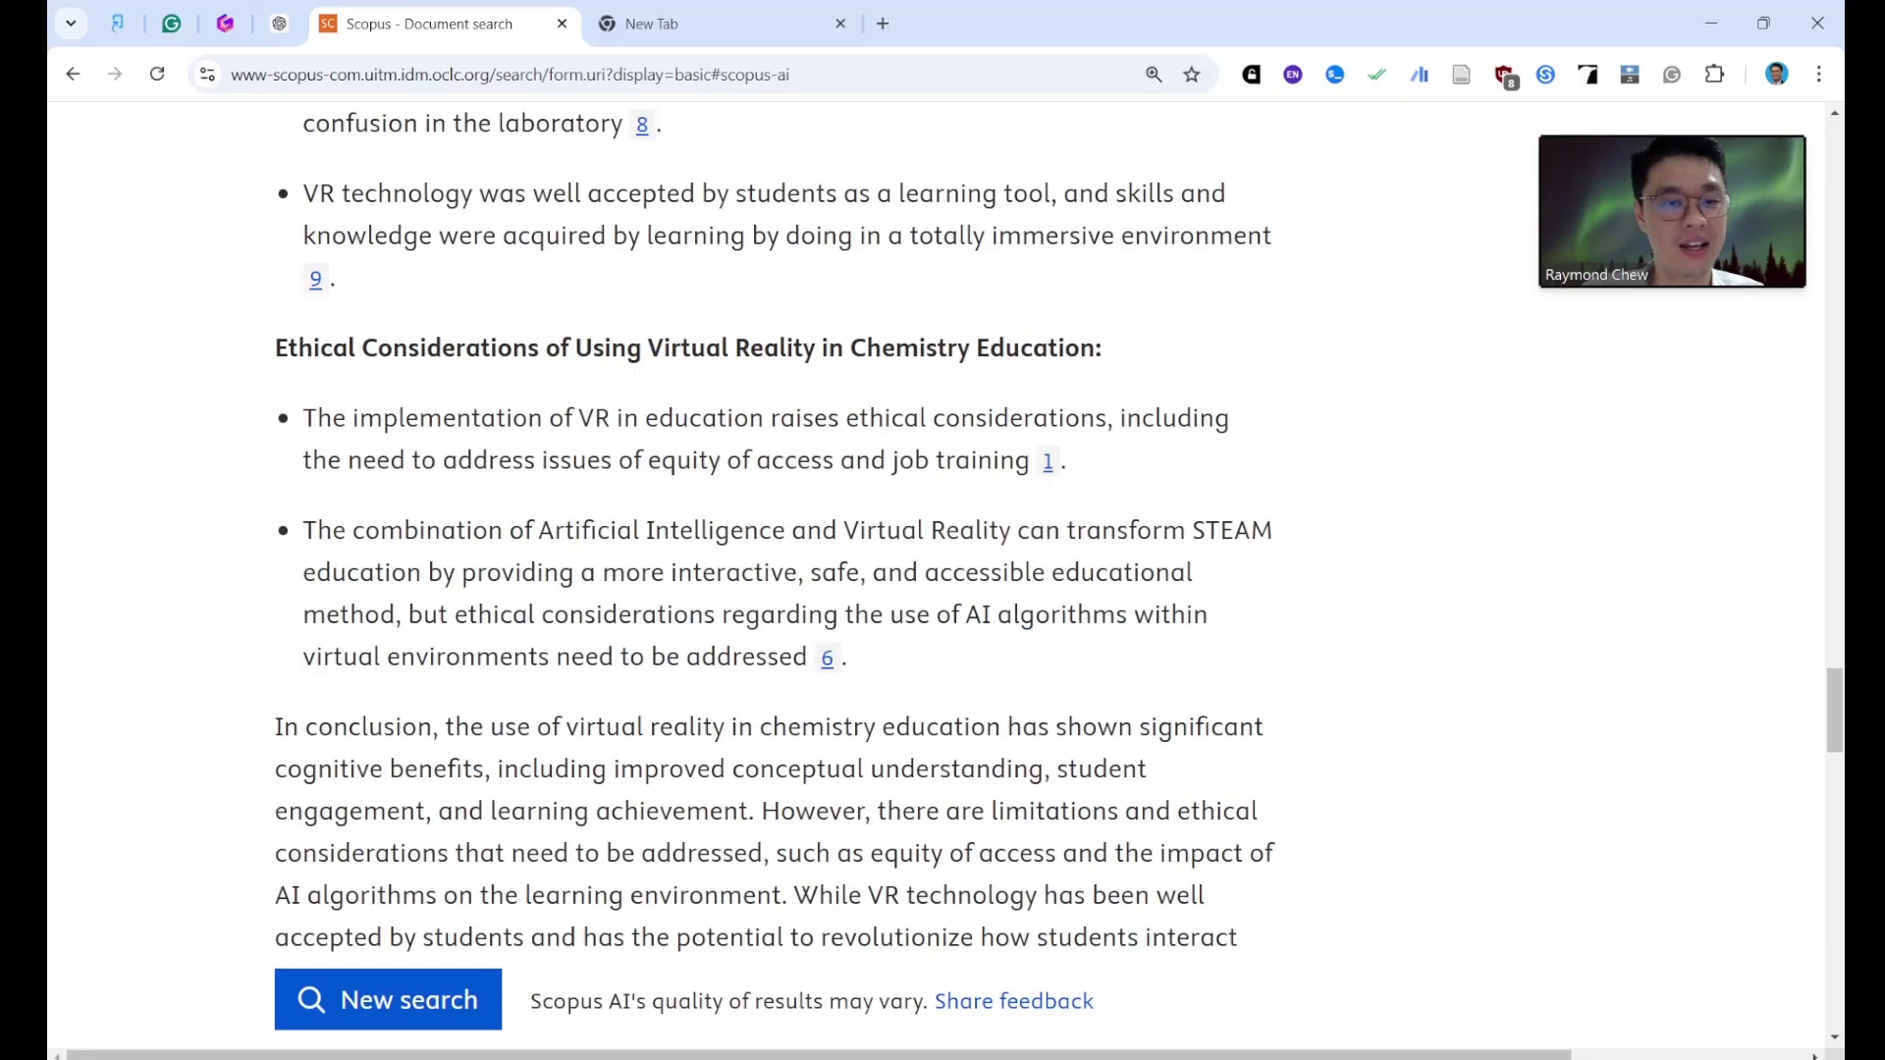
scroll(774, 550, "down", 18)
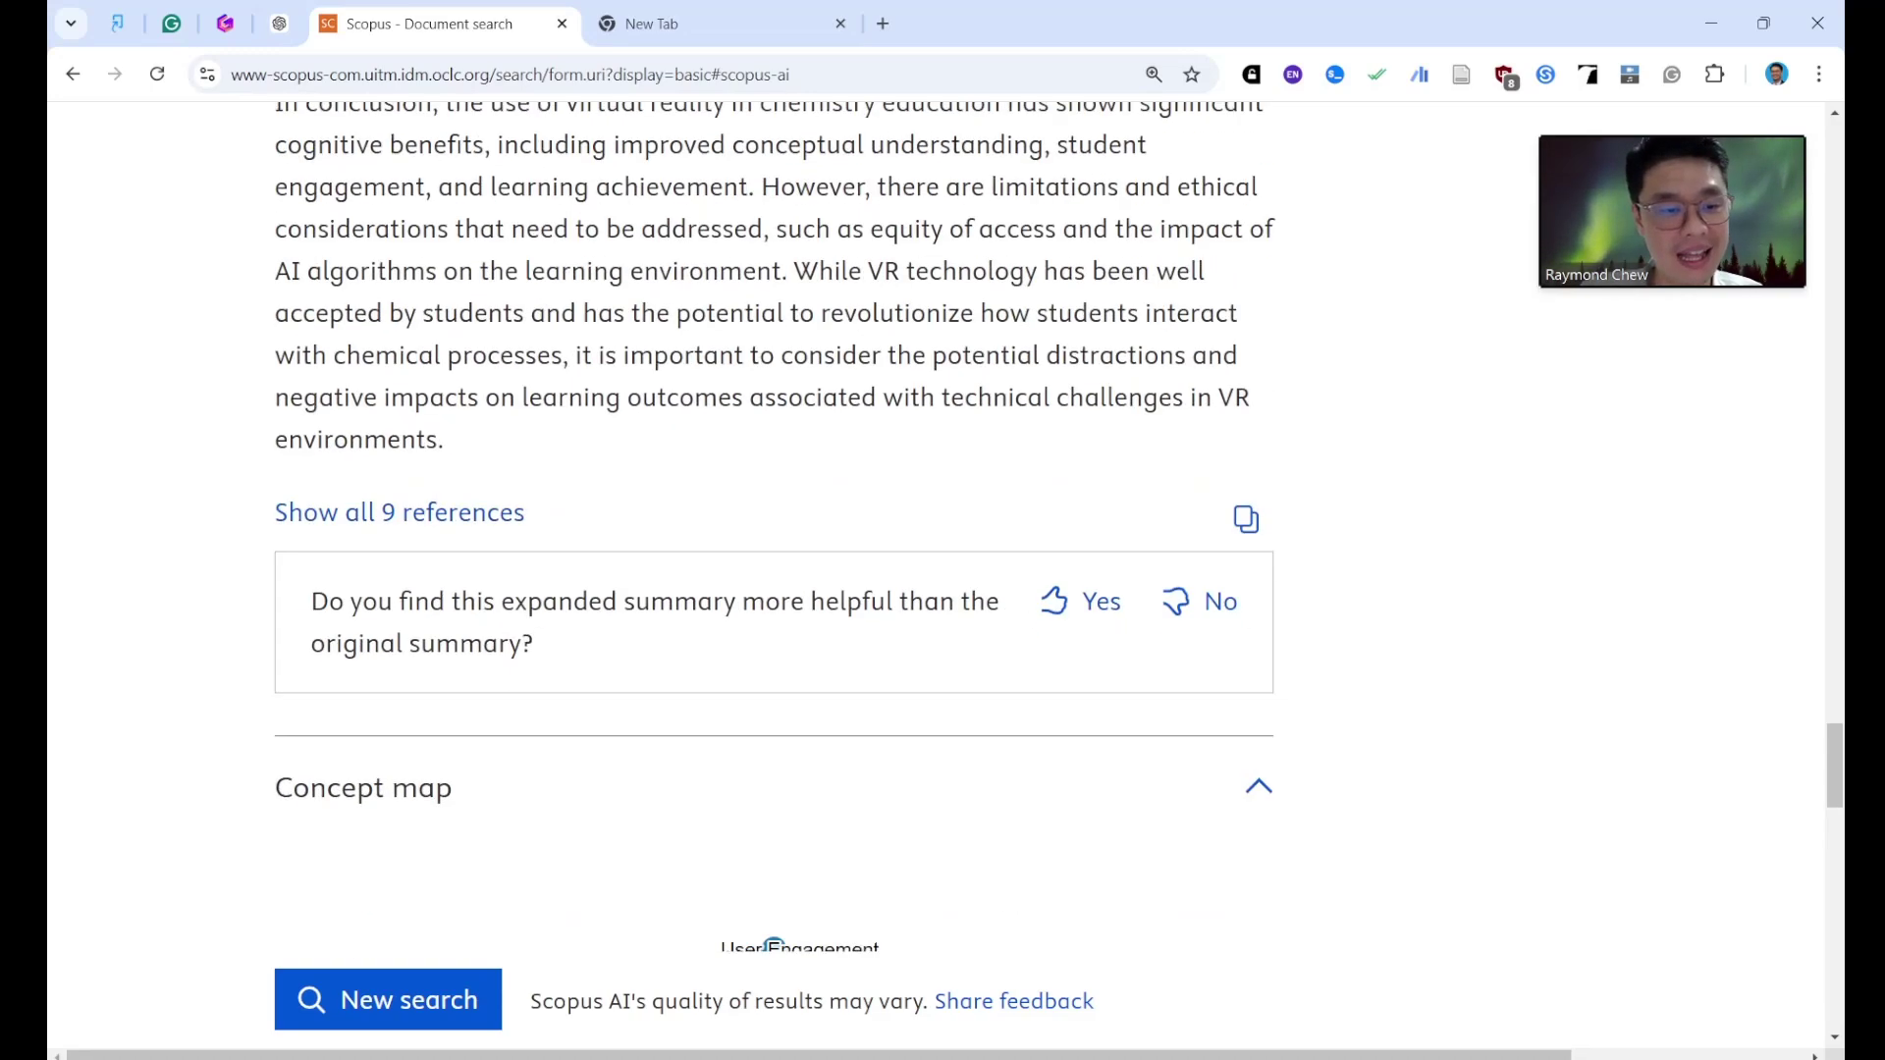
Expand the Topic experts section and highlight part of the first expert's description about virtual reality in education.
left_click(1259, 432)
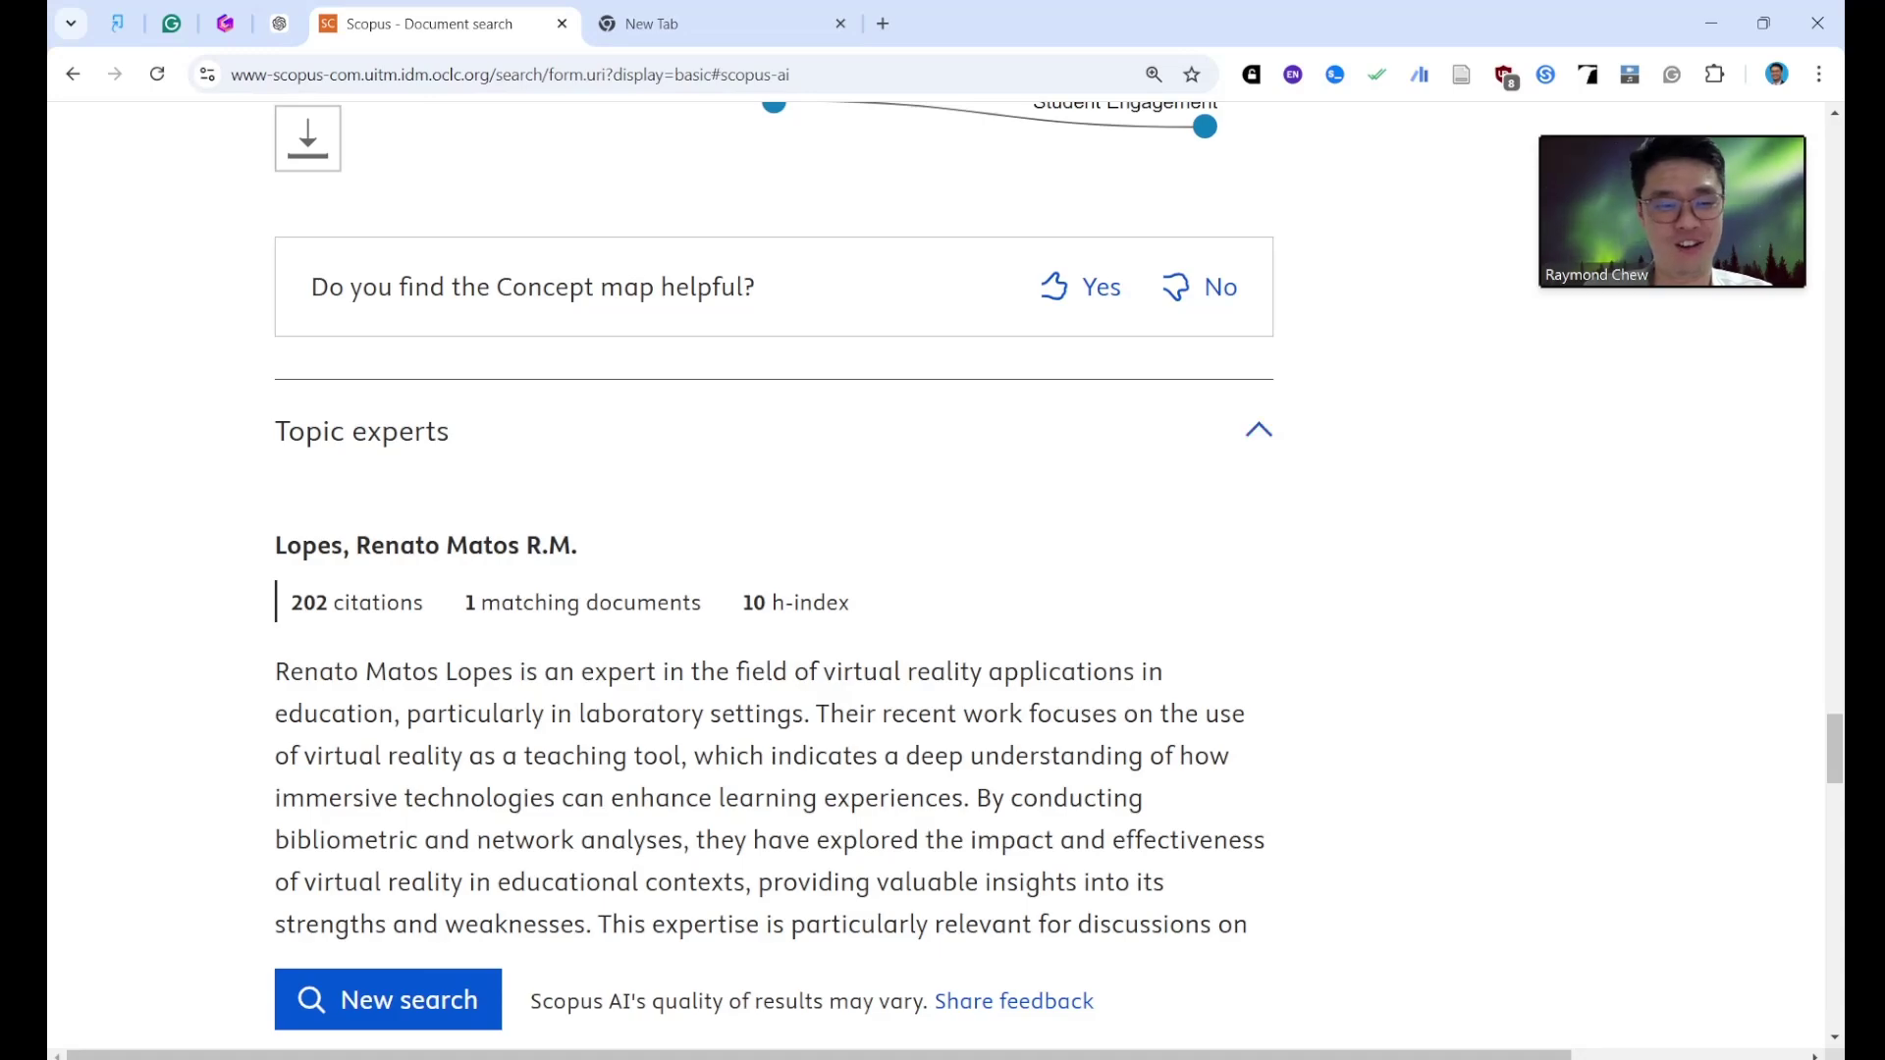
scroll(1258, 432, "down", 5)
left_click_drag(486, 173, 870, 258)
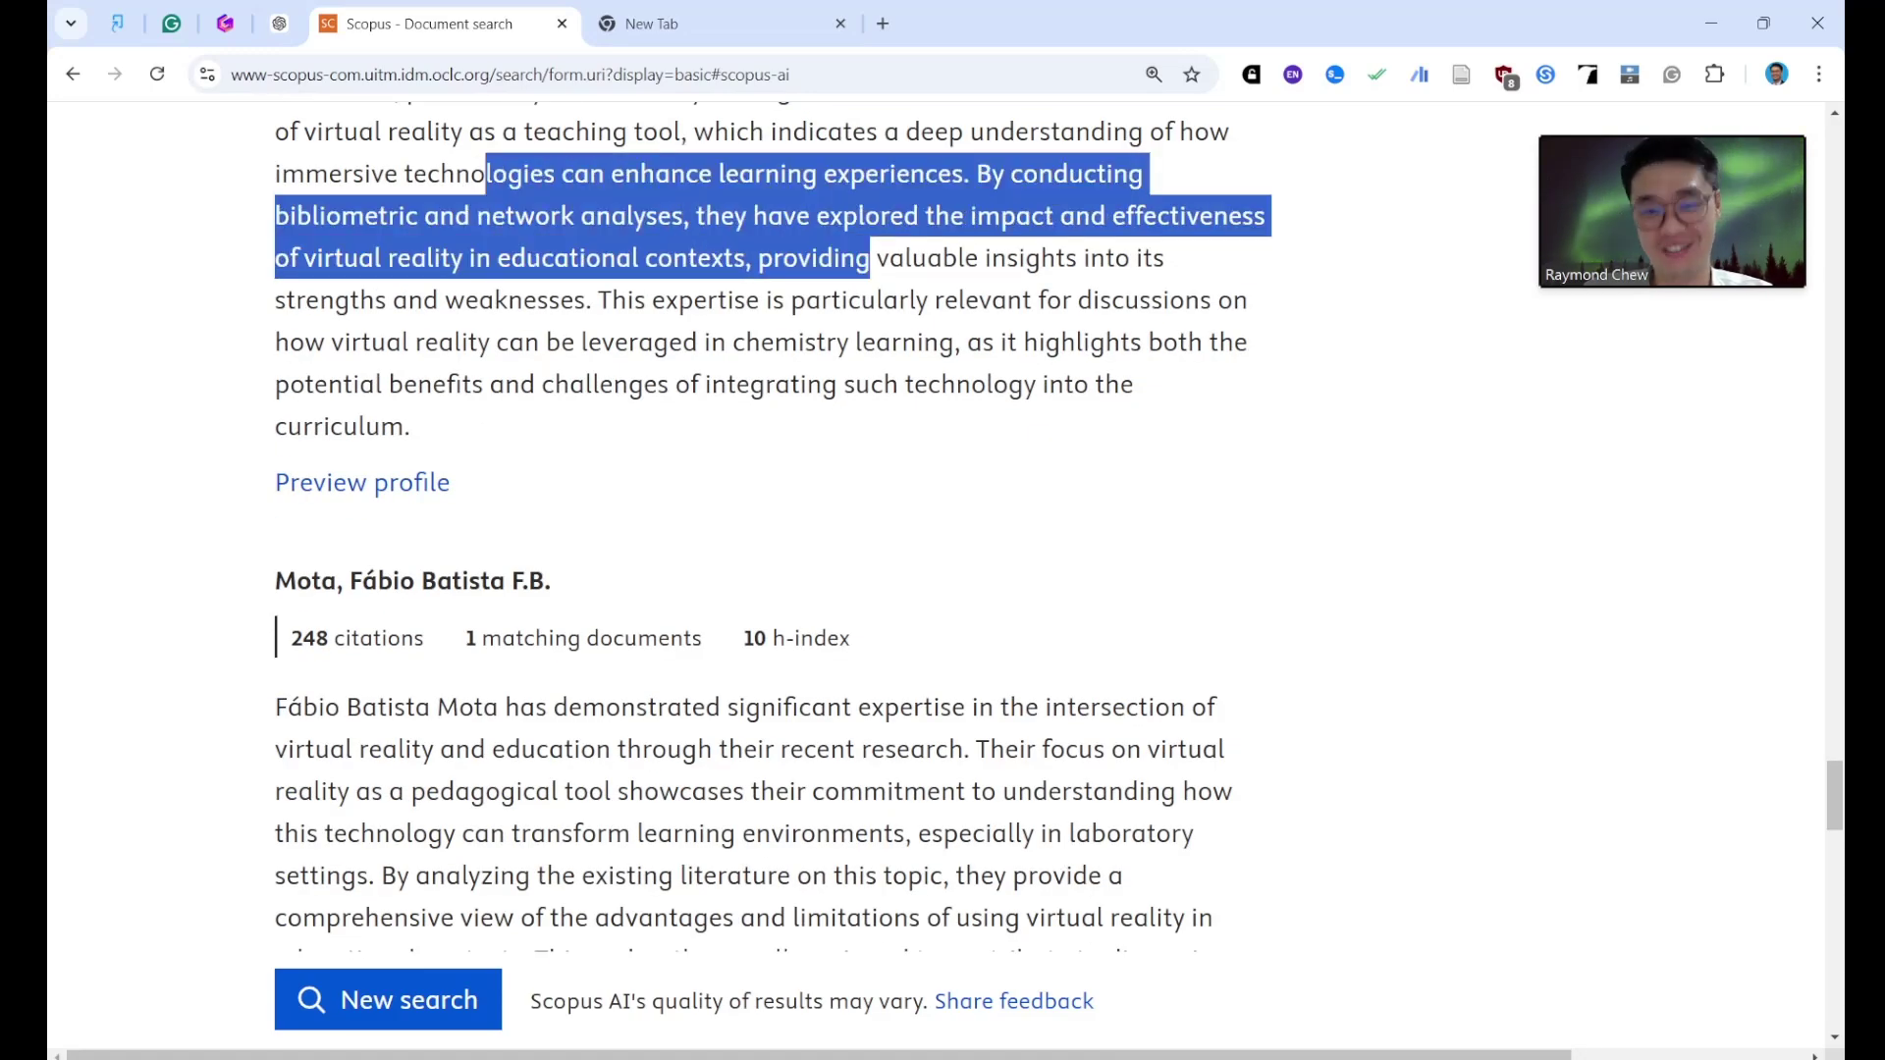
Run the Go deeper question "What are the limitations of virtual reality in simulating complex chemical reactions?" and read its summary.
scroll(773, 570, "down", 10)
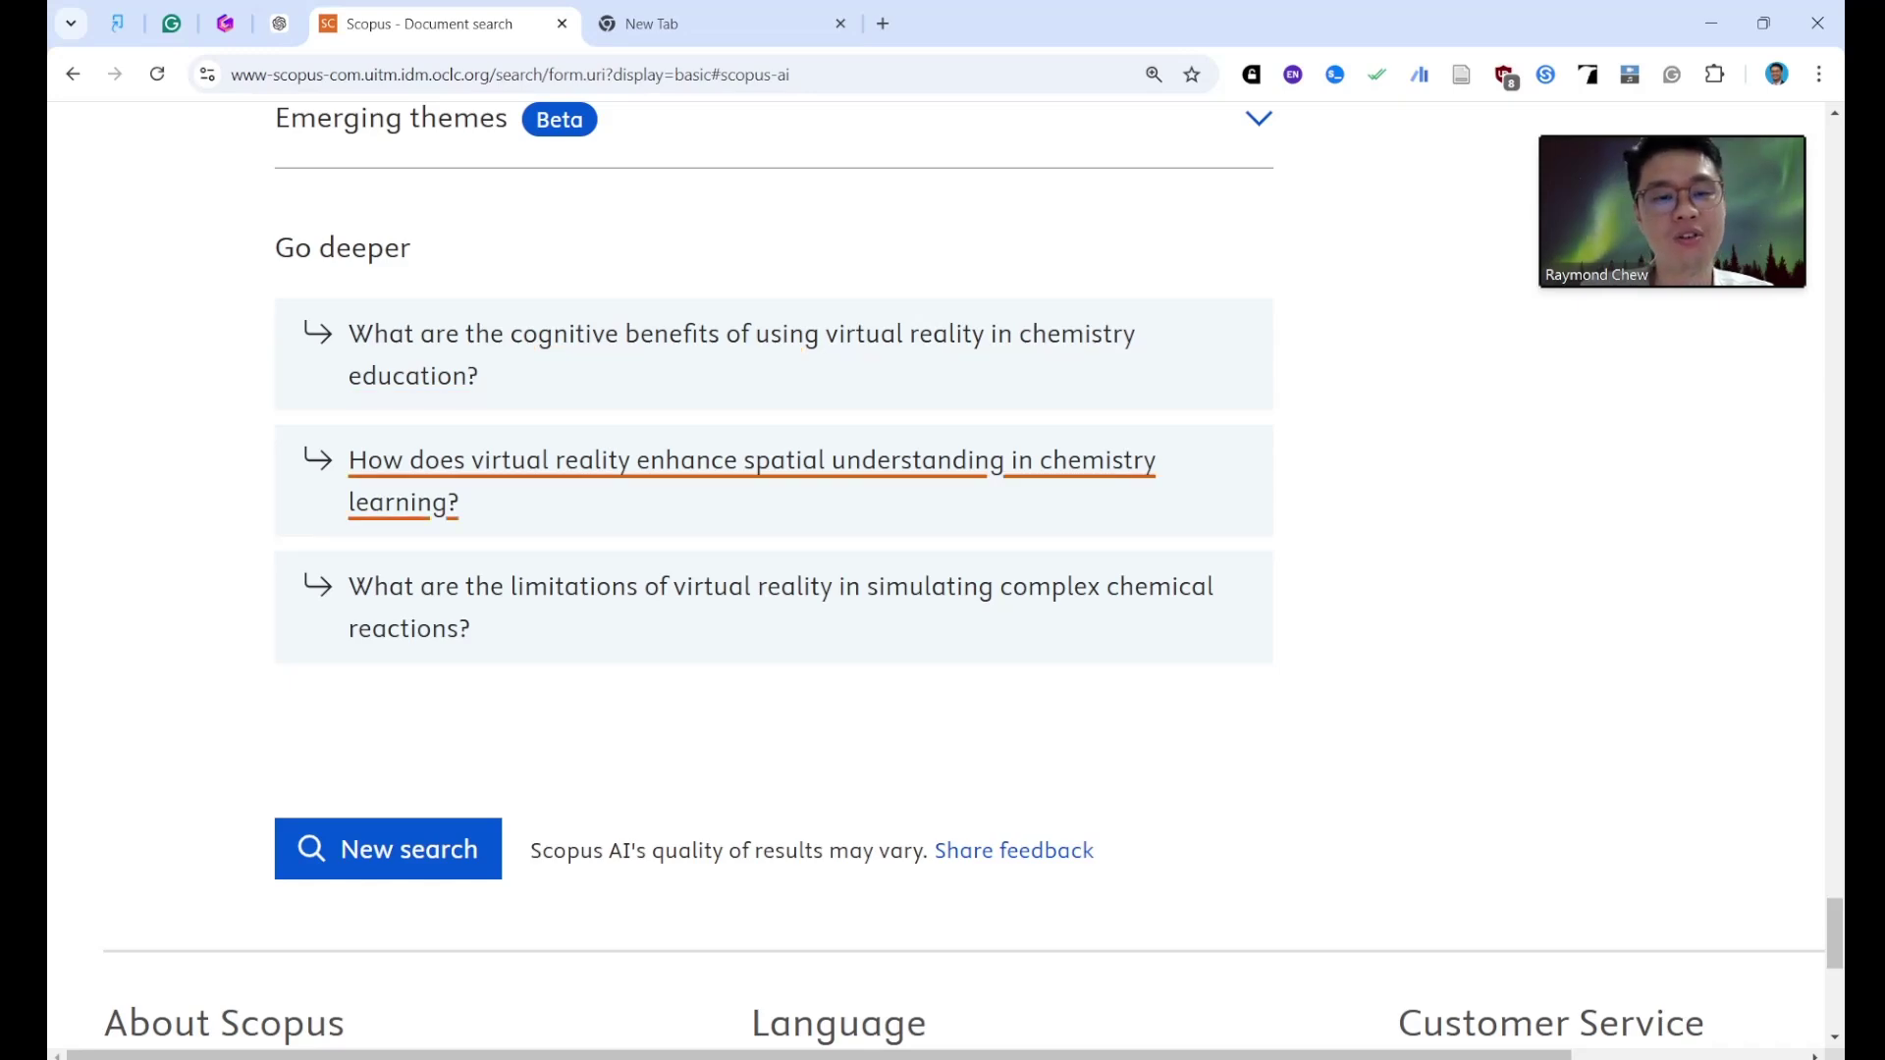
left_click(780, 587)
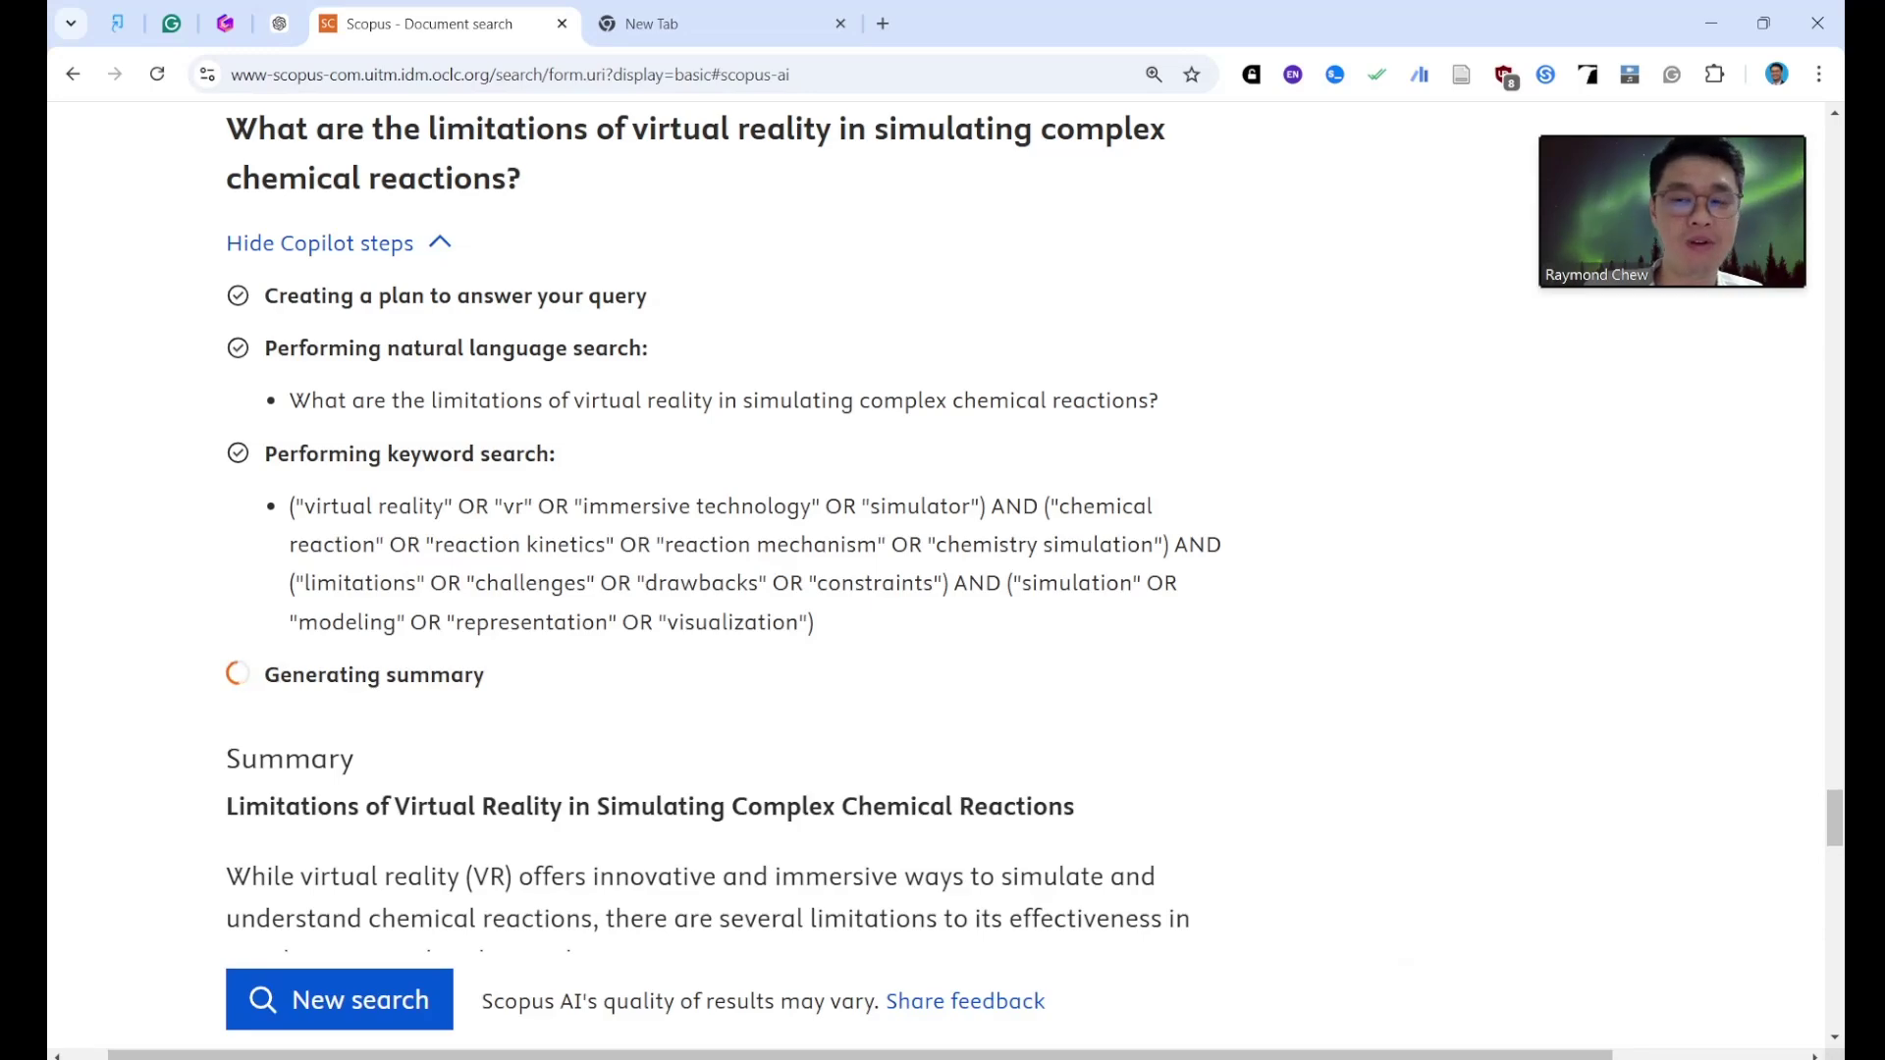
scroll(942, 530, "down", 19)
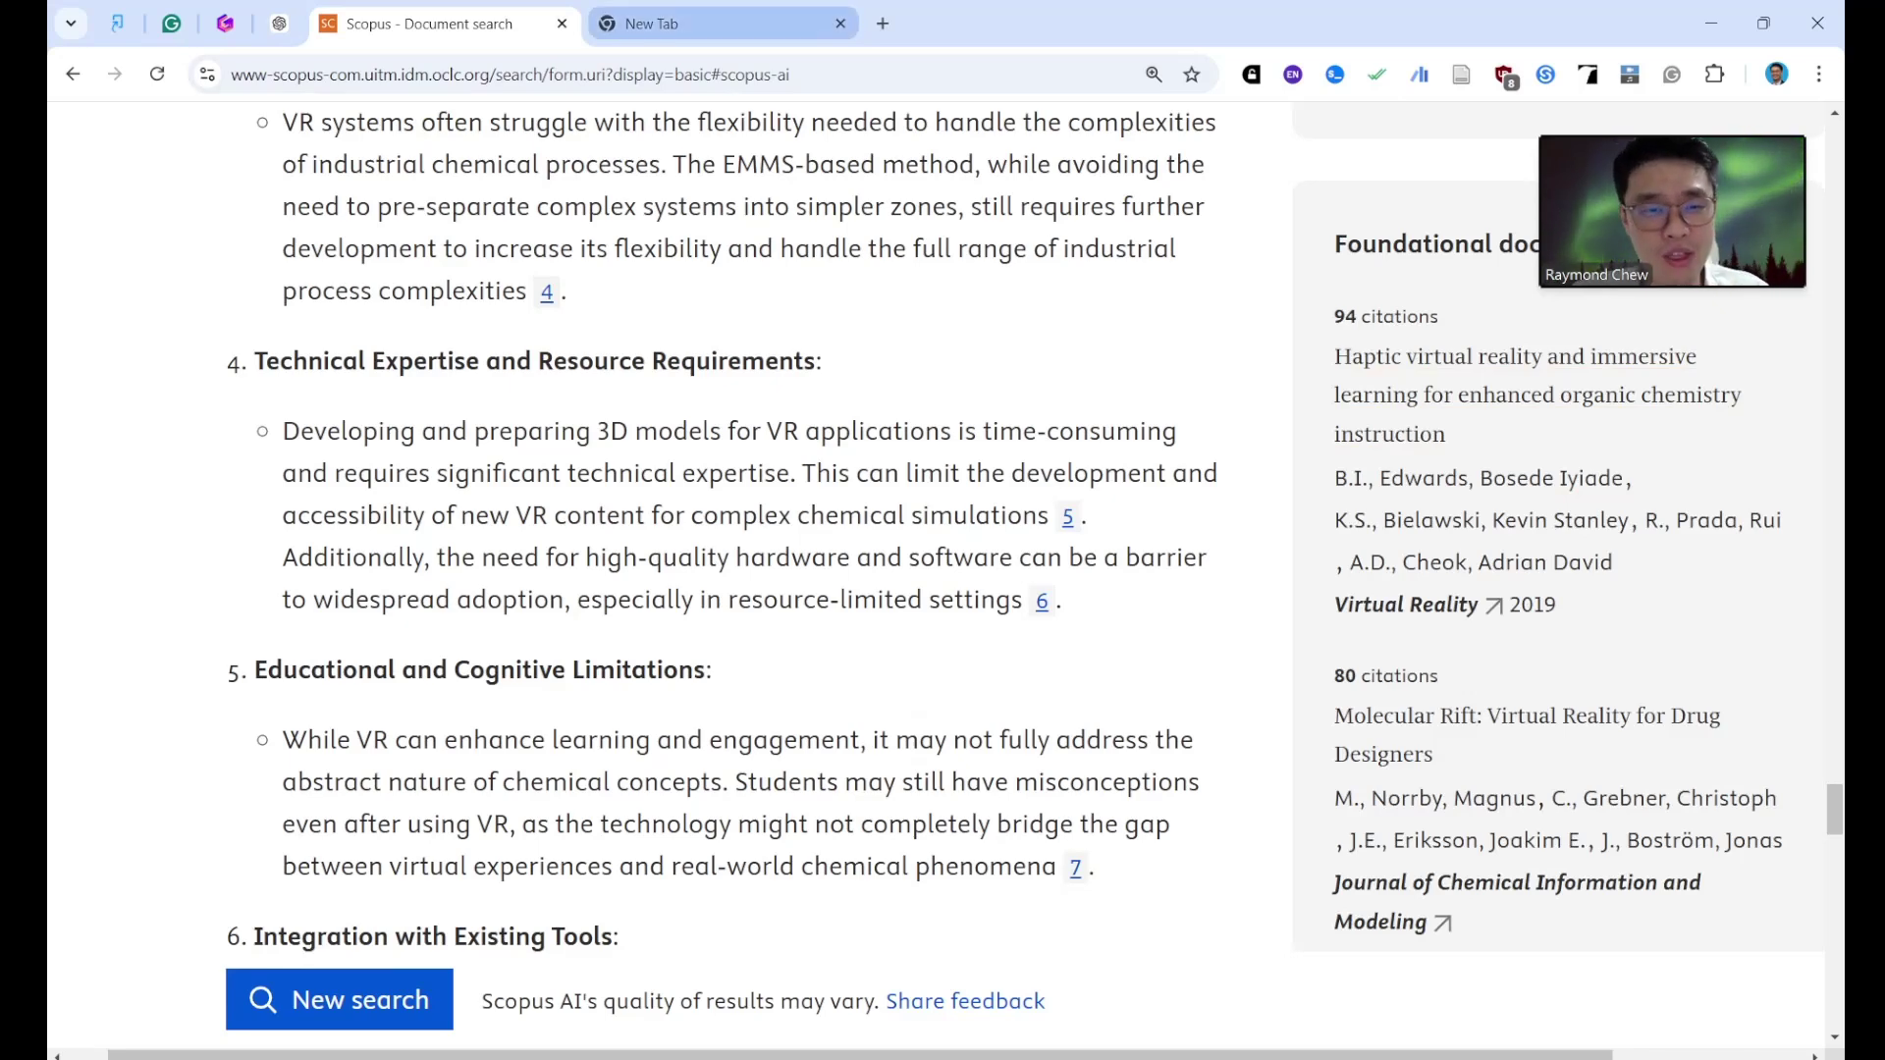
Search the web for "WOS researcher assistant", open Clarivate's Web of Science AI Research Assistant page and dismiss its cookie notice.
key("ctrl+Tab")
left_click(687, 73)
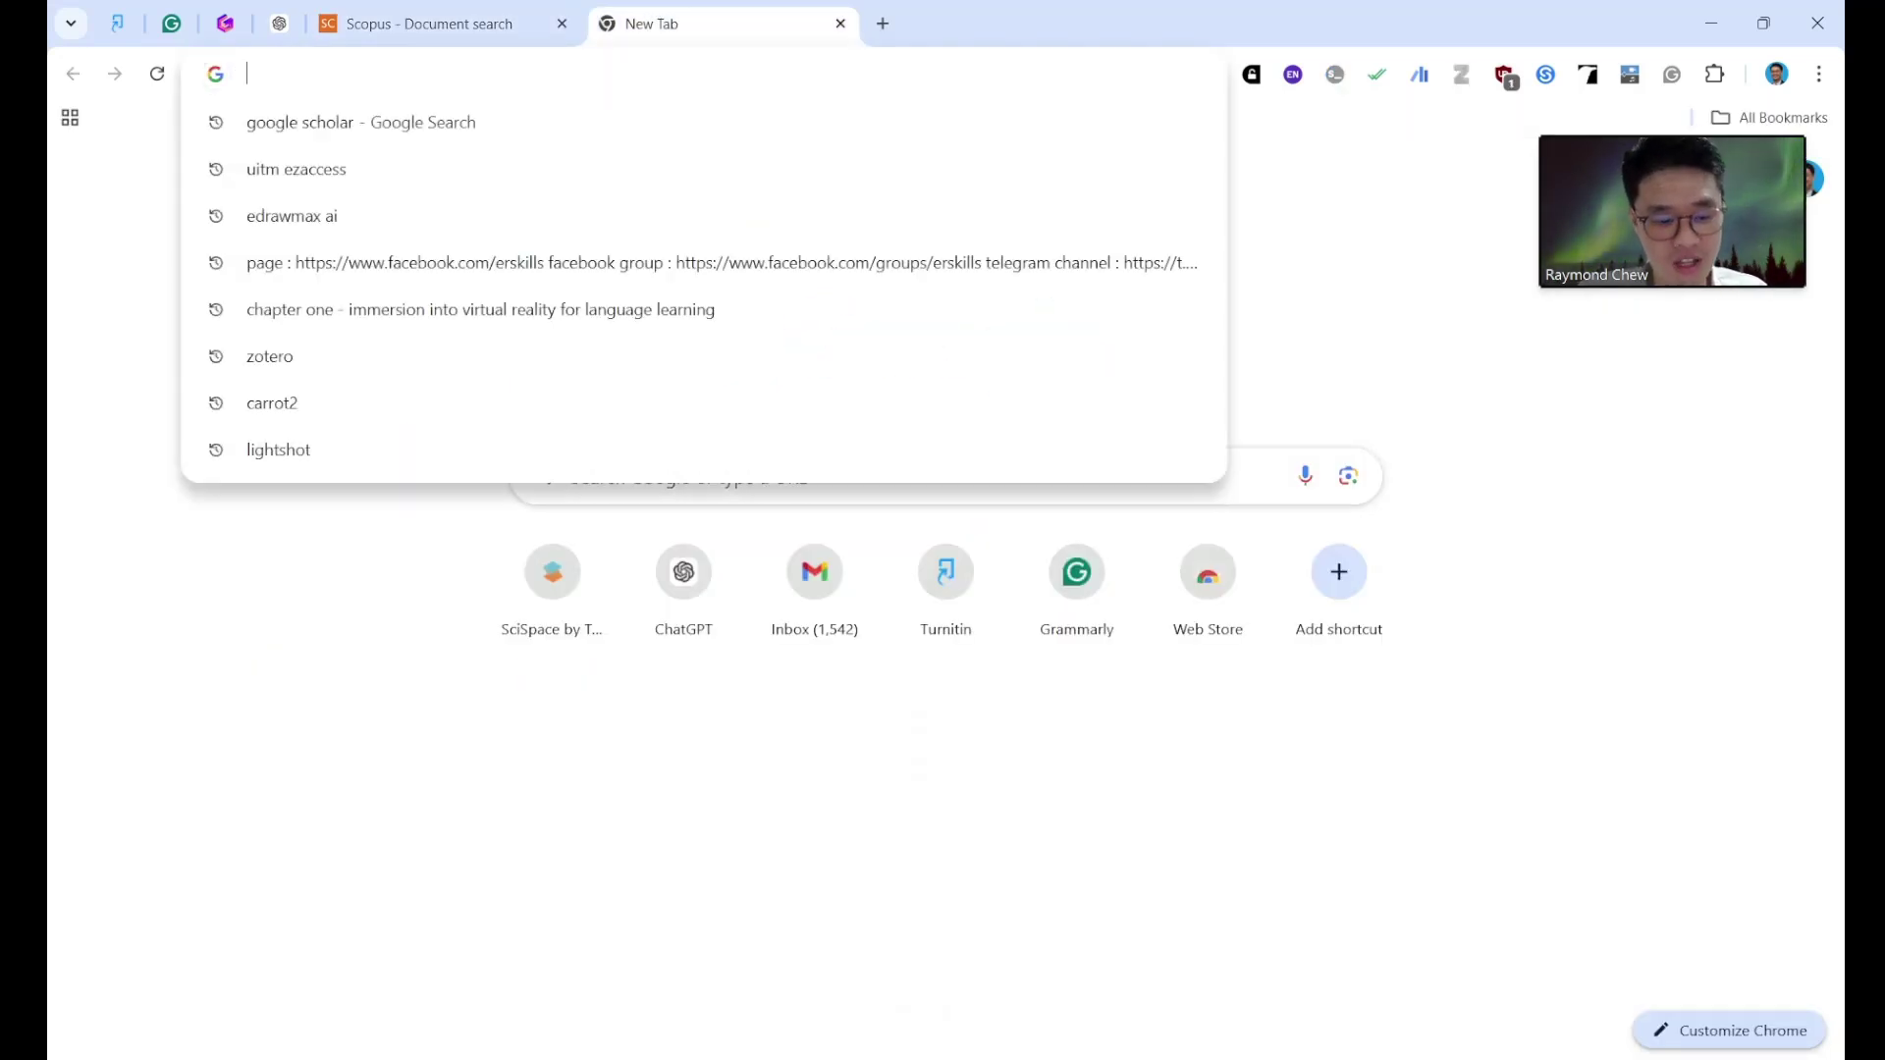
type("WOS rese")
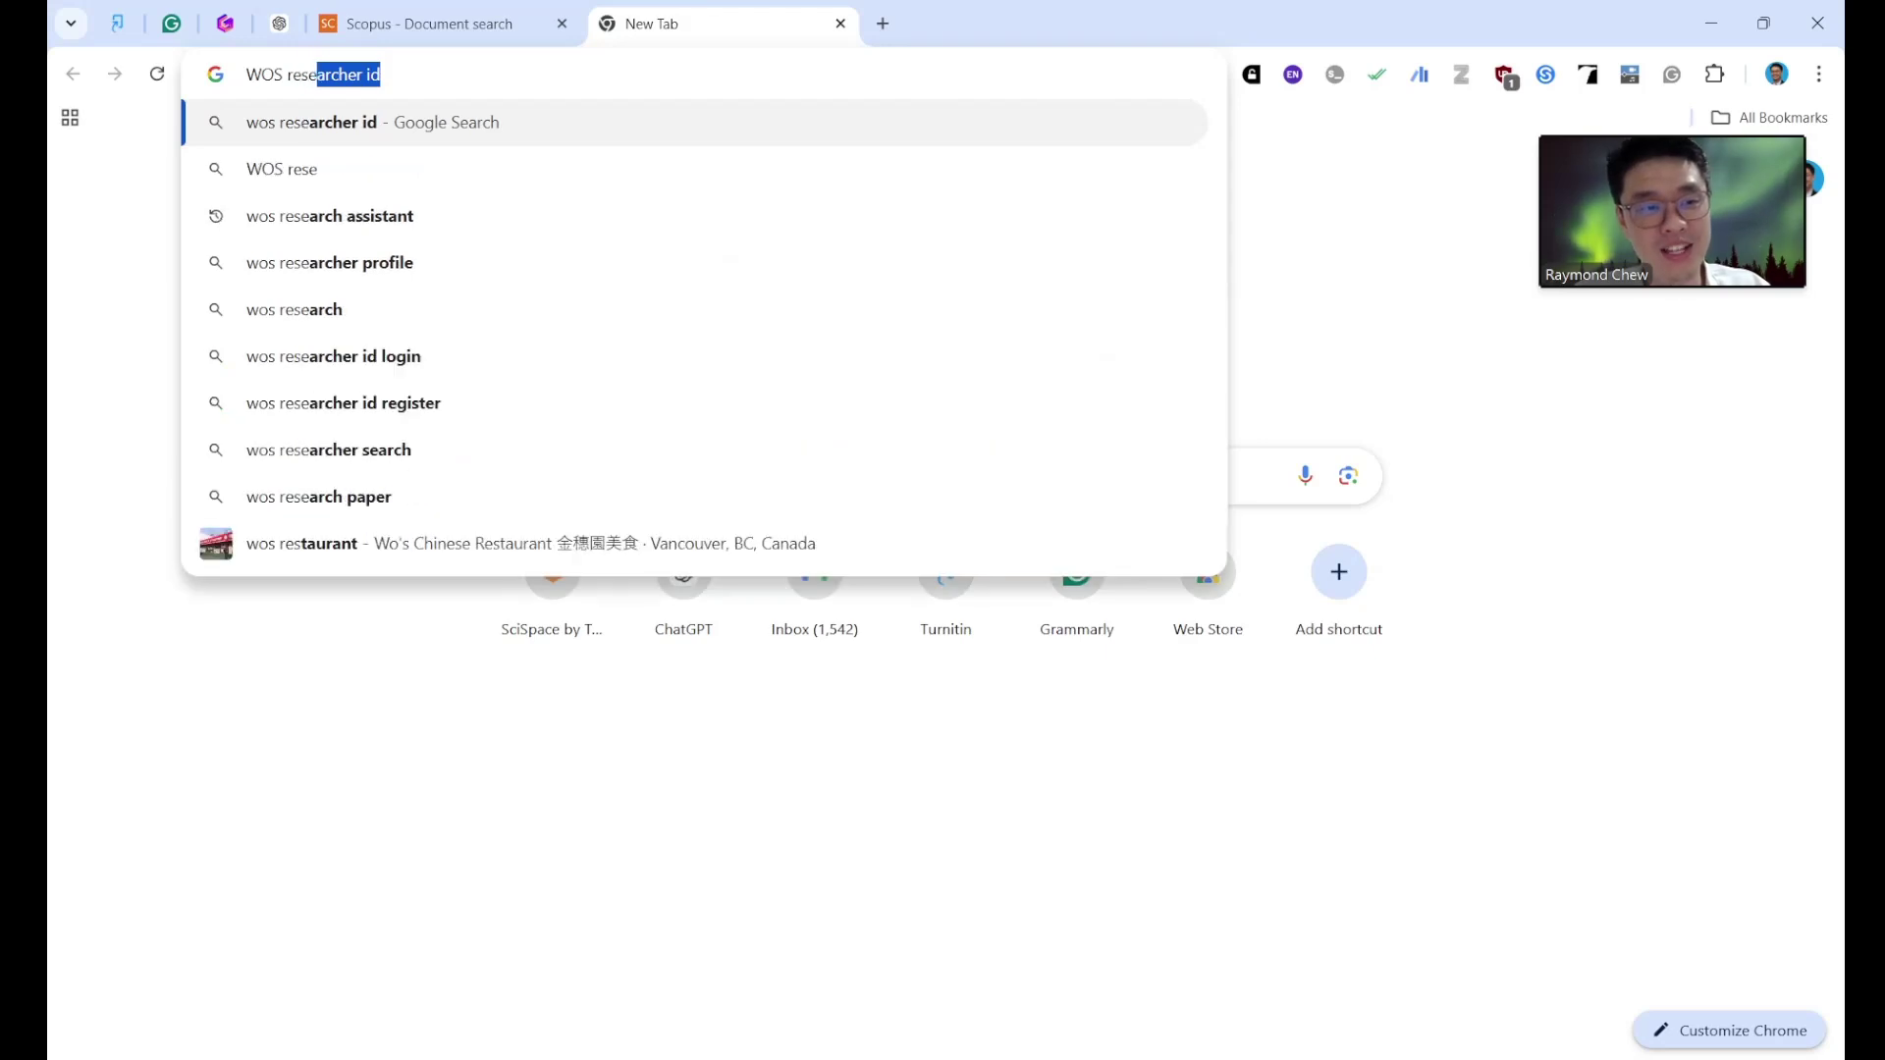
type("archer assistant")
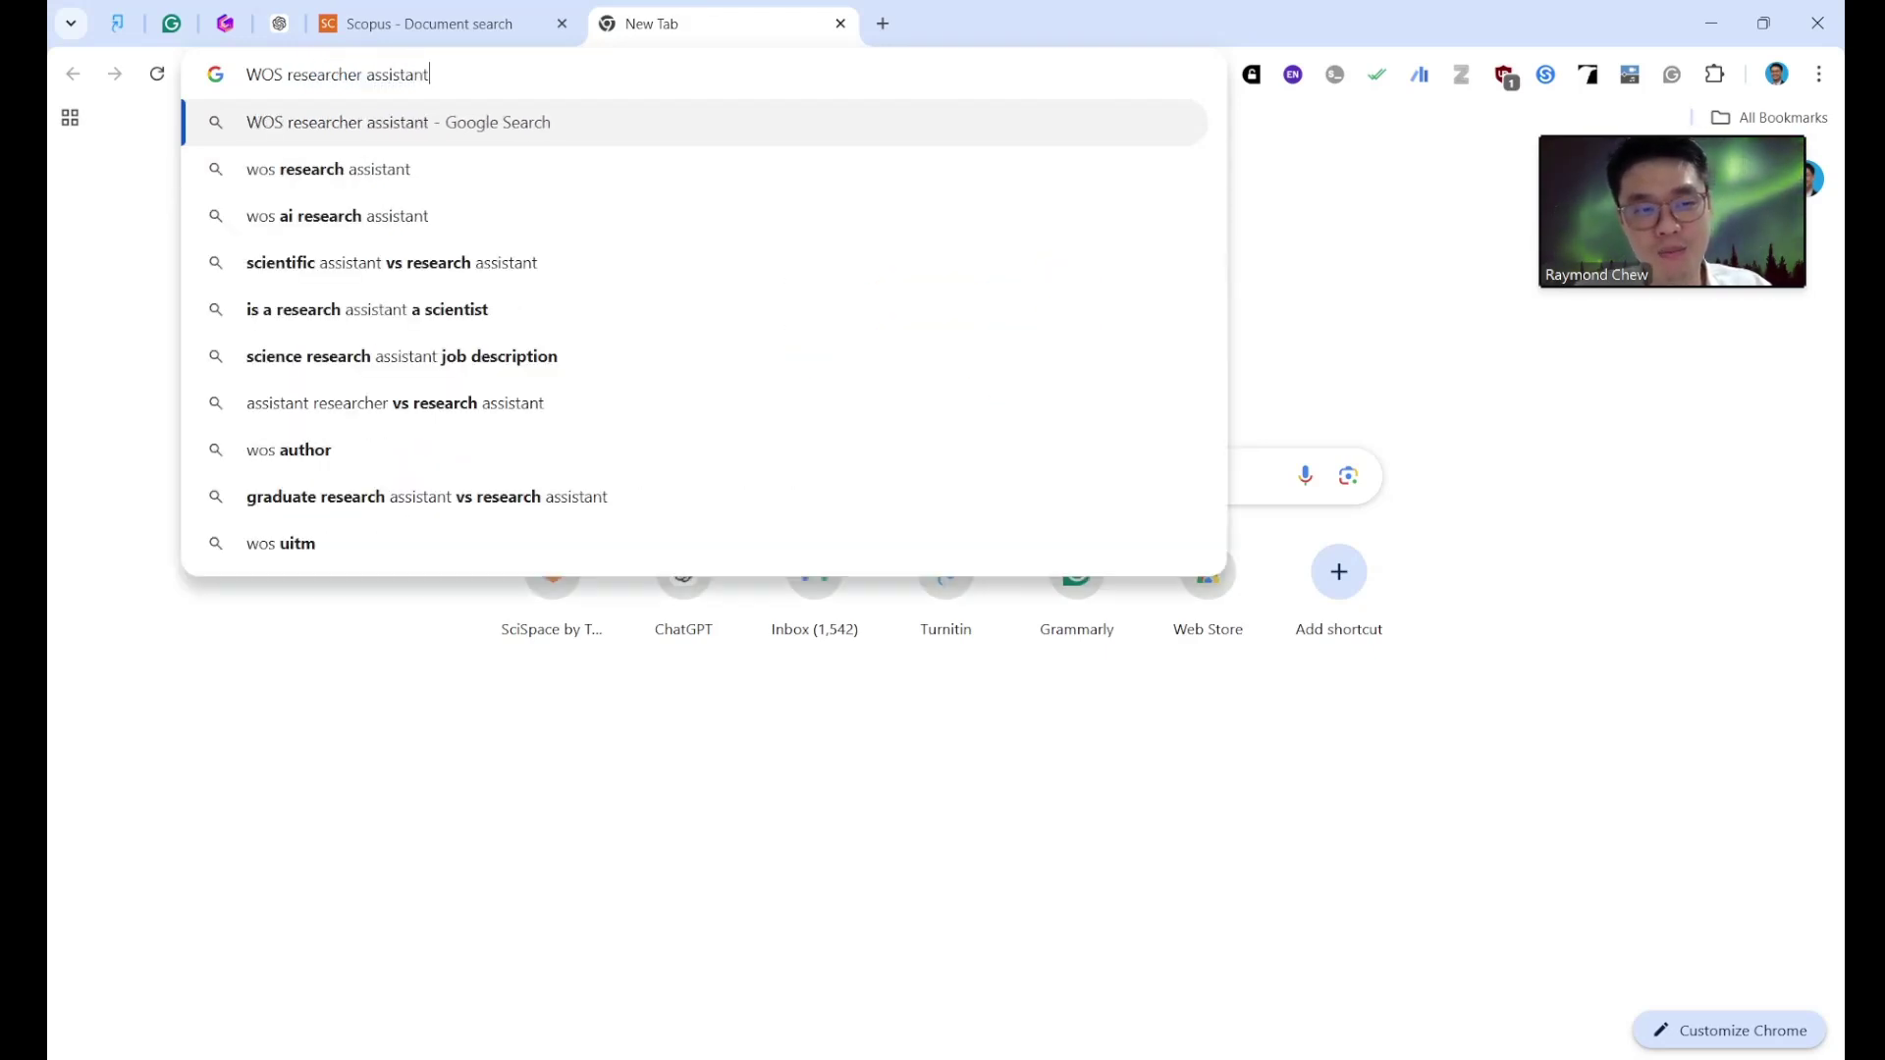
key("Return")
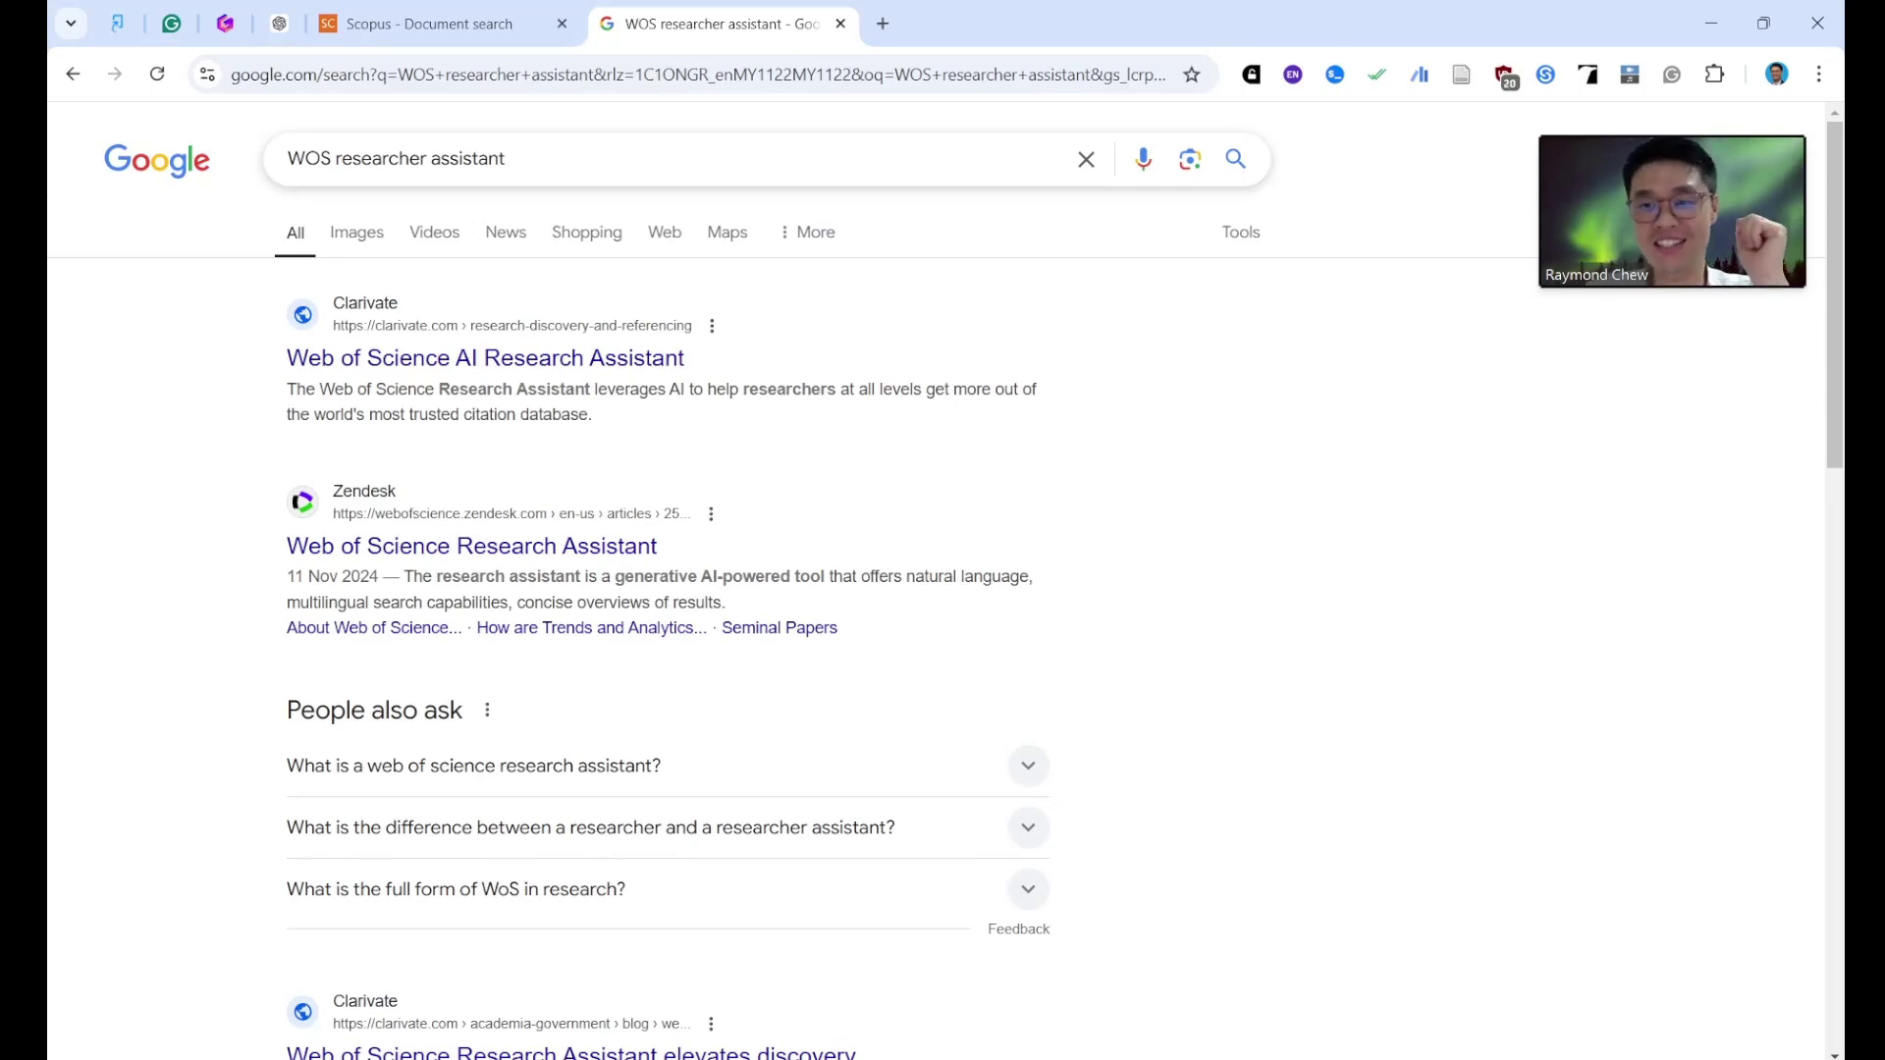
left_click(486, 357)
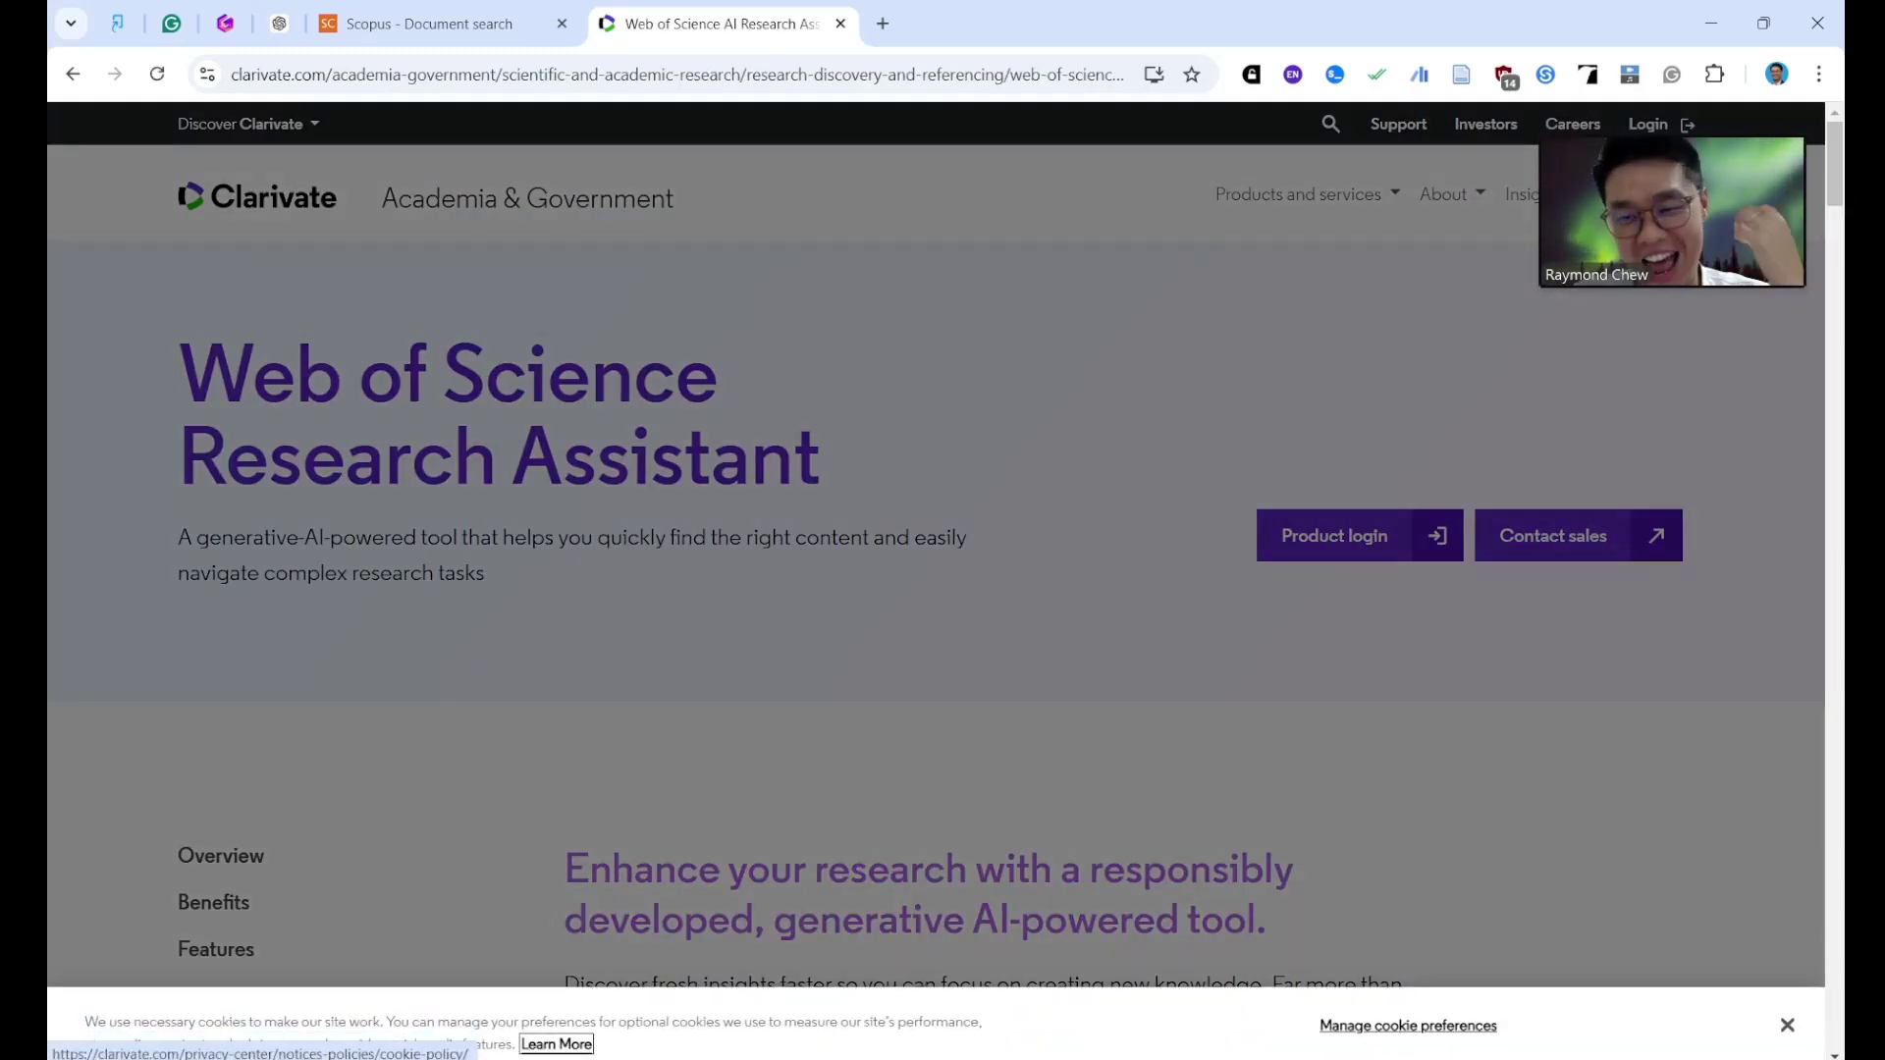
left_click(1787, 1024)
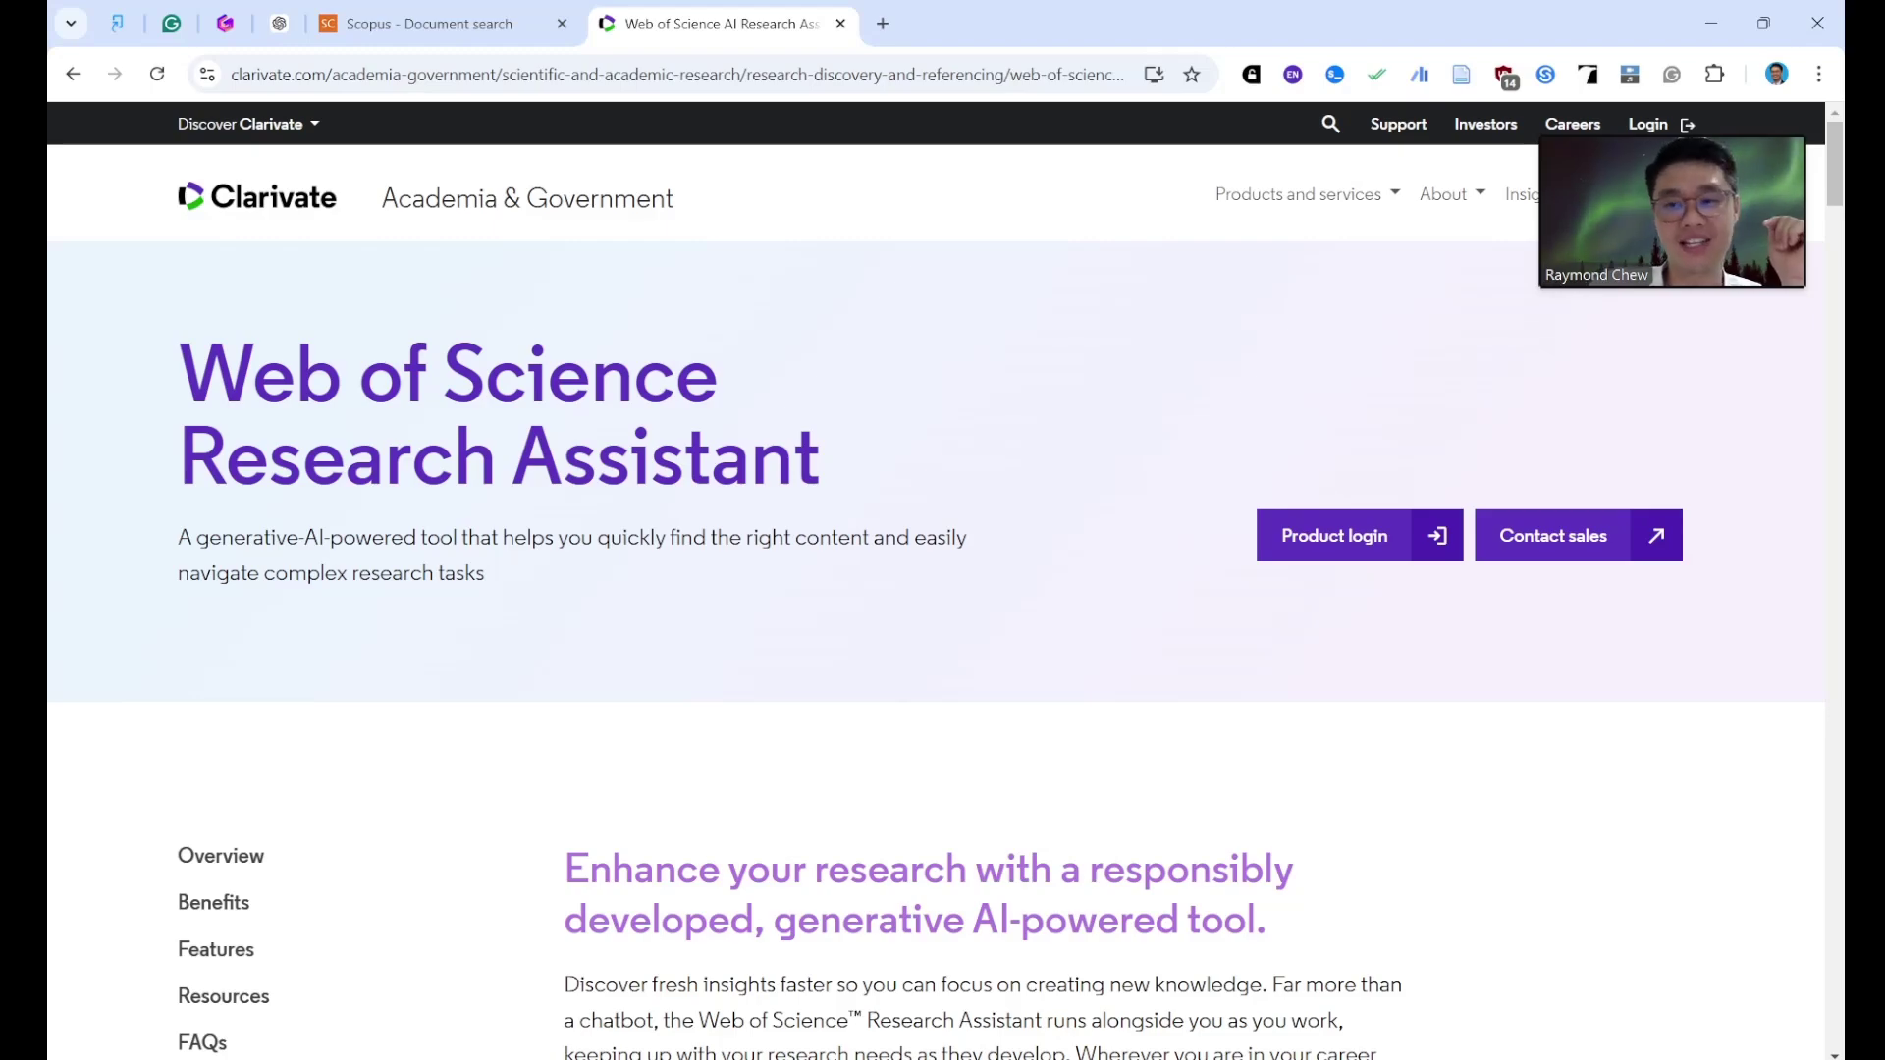
Look over the guided tasks, select the Research Assistant page's full web address and switch to another window.
scroll(943, 589, "down", 15)
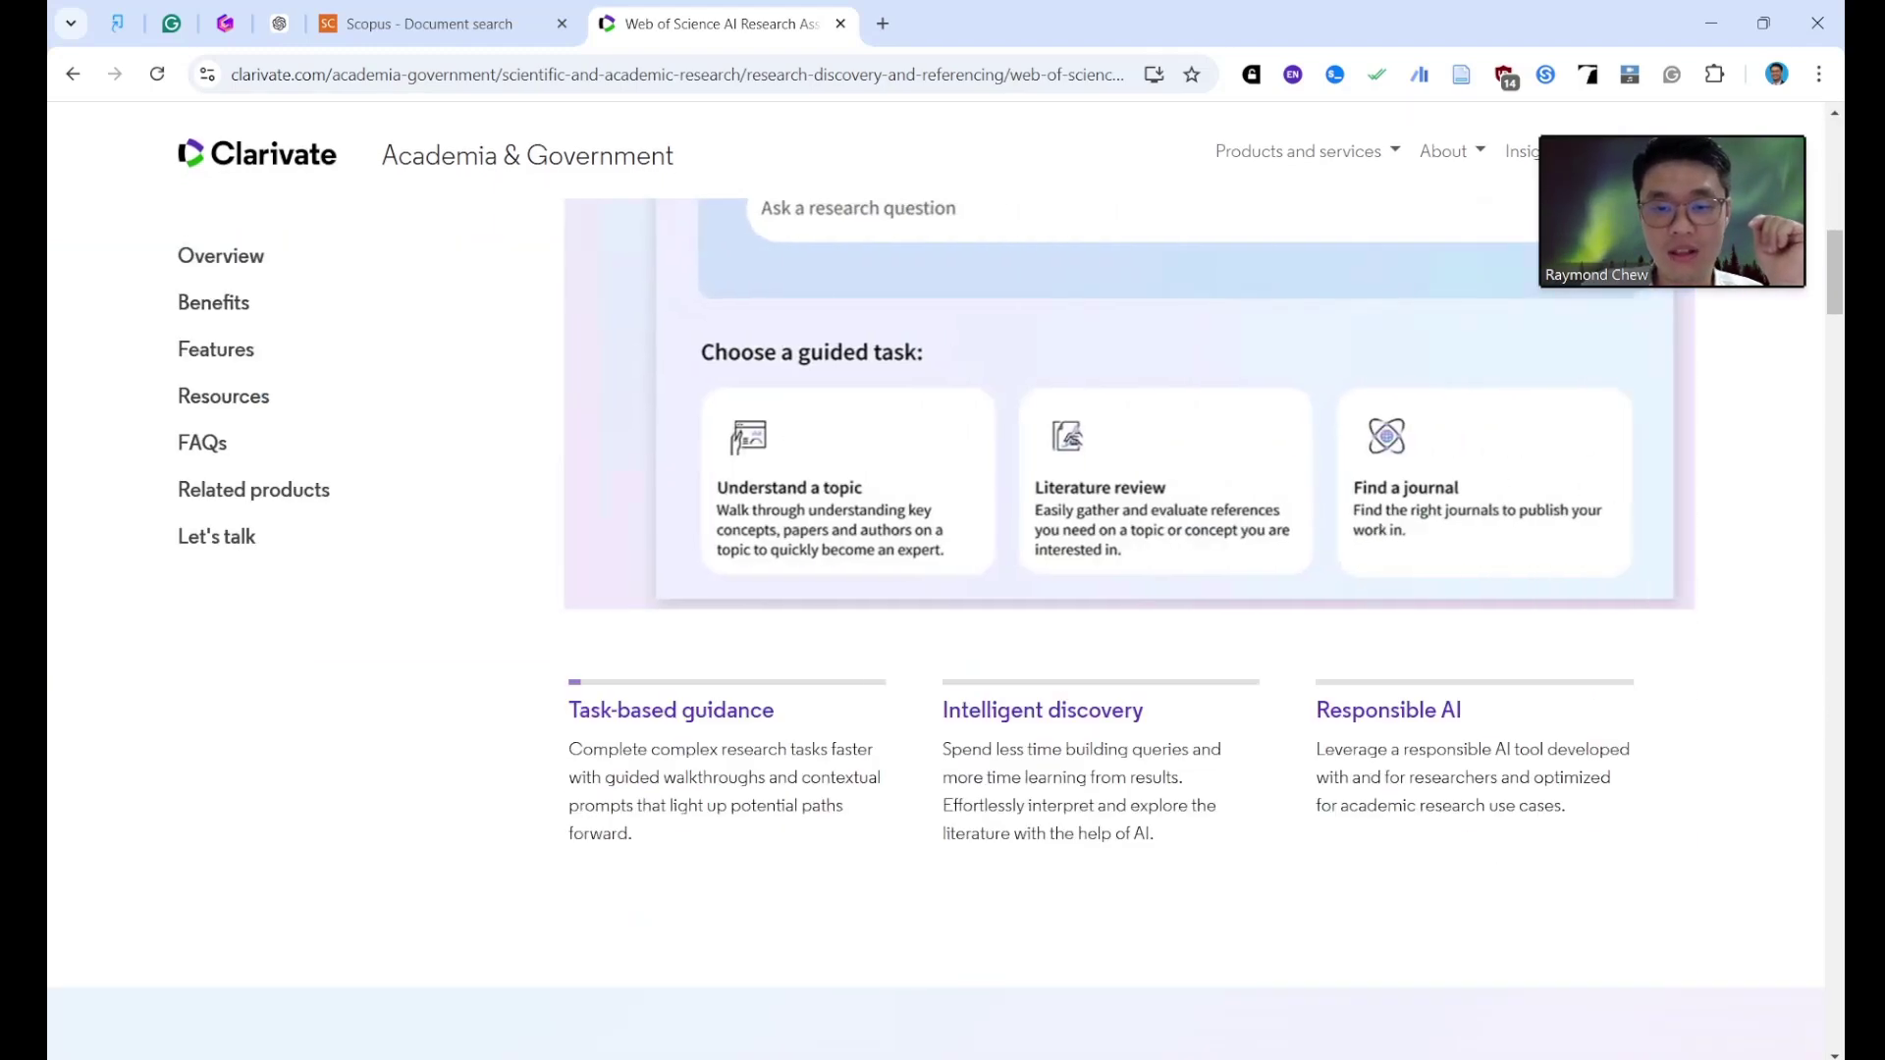
key("ctrl+l")
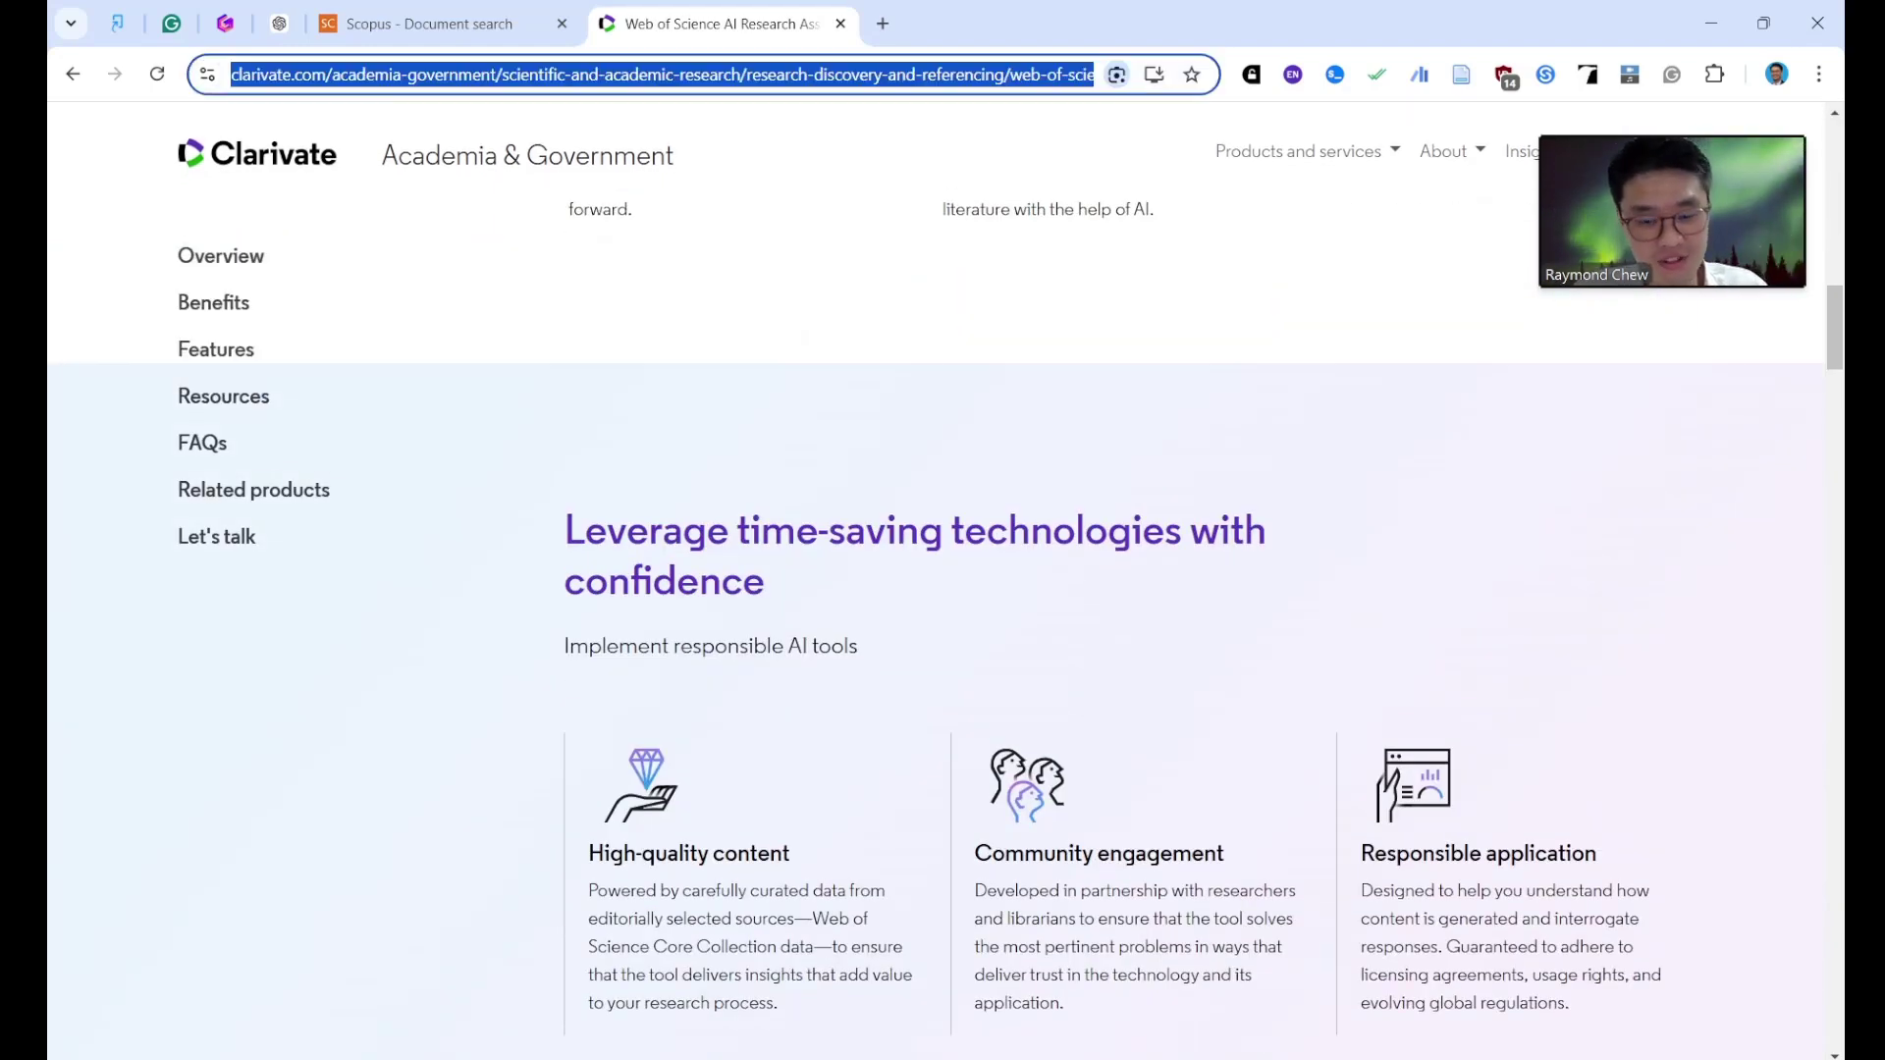
key("alt+Tab")
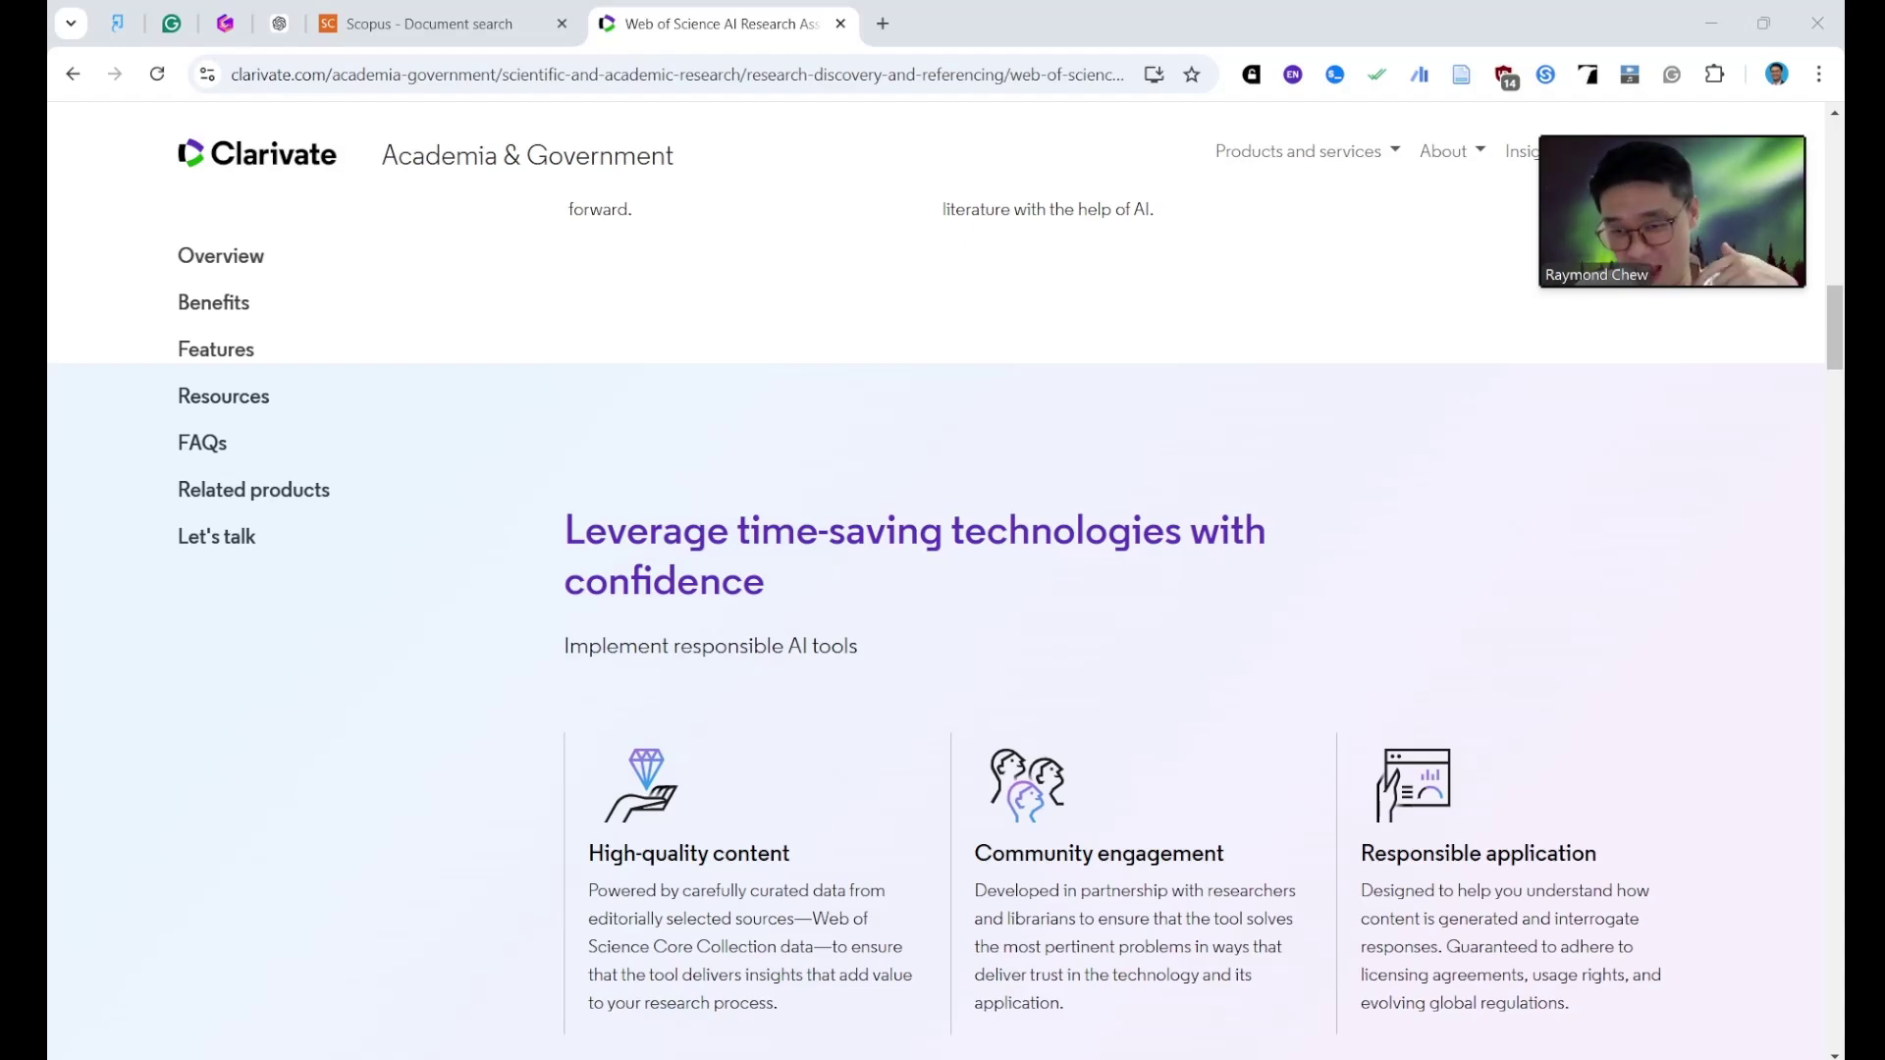
Review the Web of Science Research Assistant page's task-based guidance, intelligent discovery and responsible AI sections.
scroll(1367, 343, "up", 5)
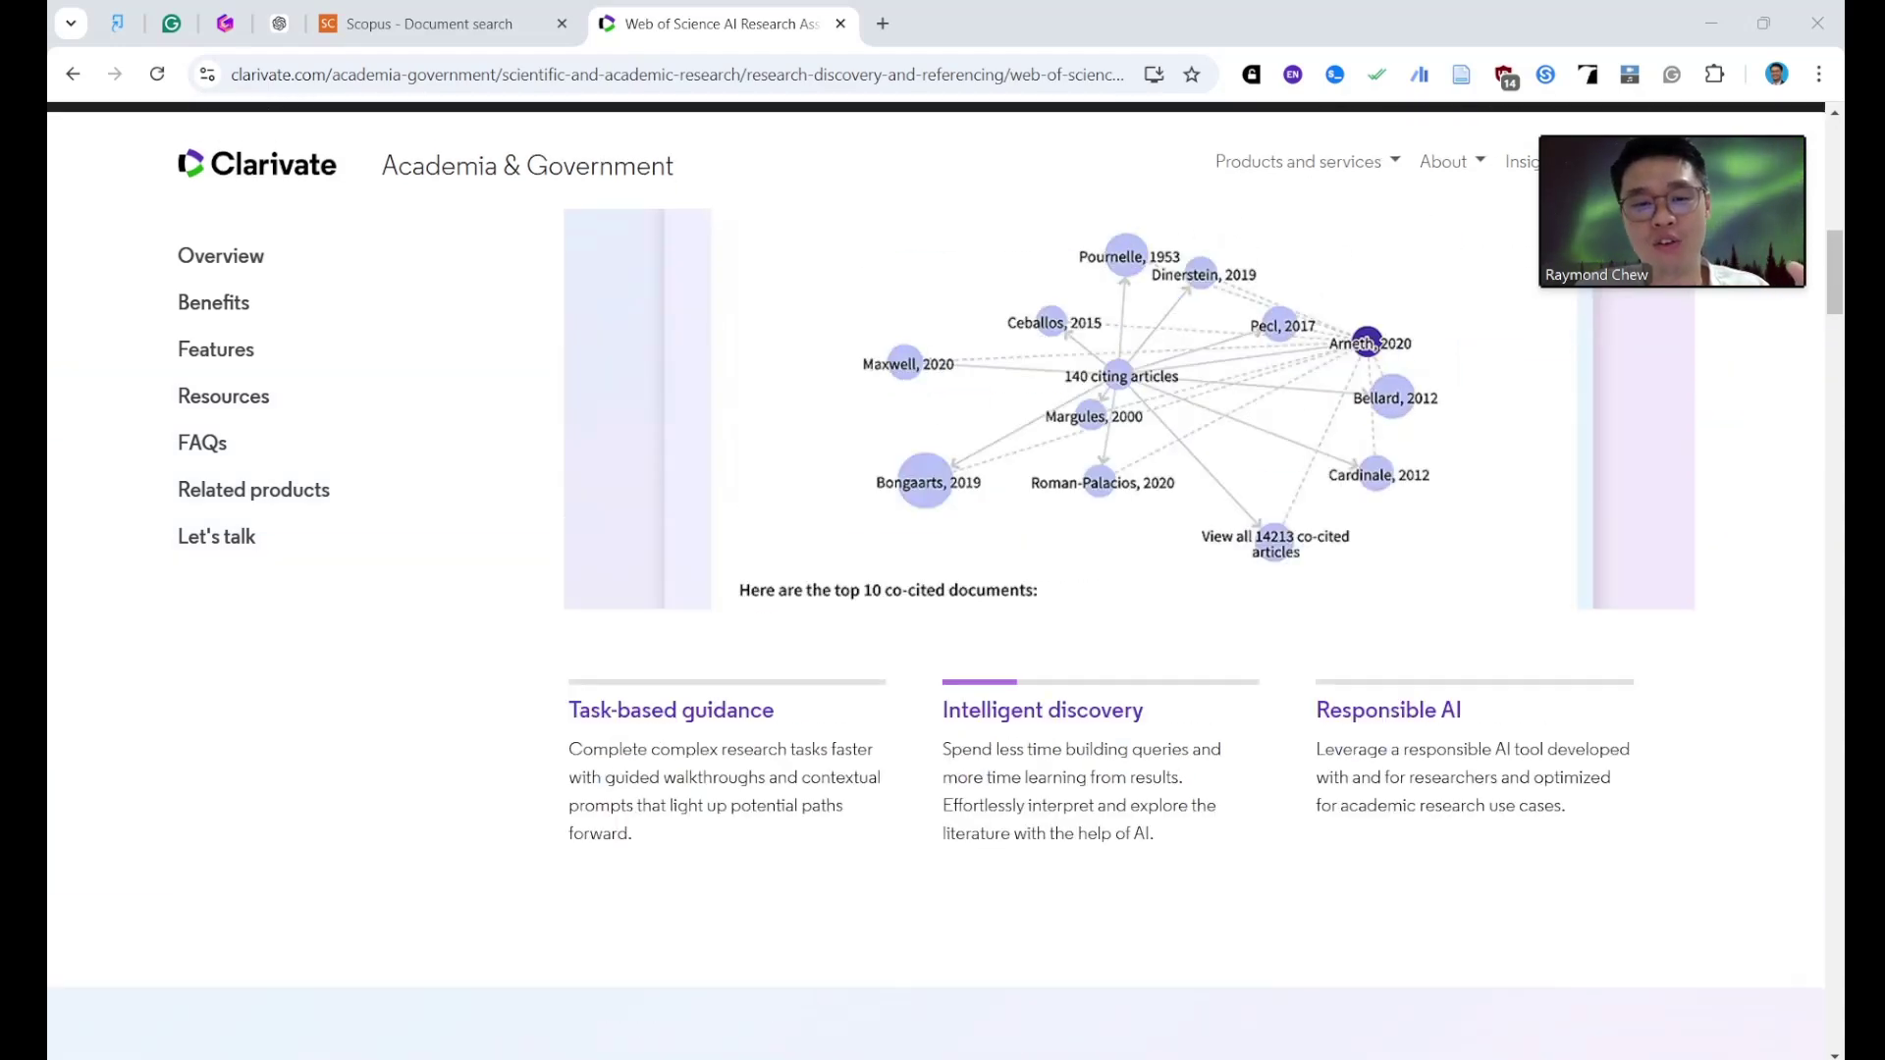
scroll(1368, 344, "up", 8)
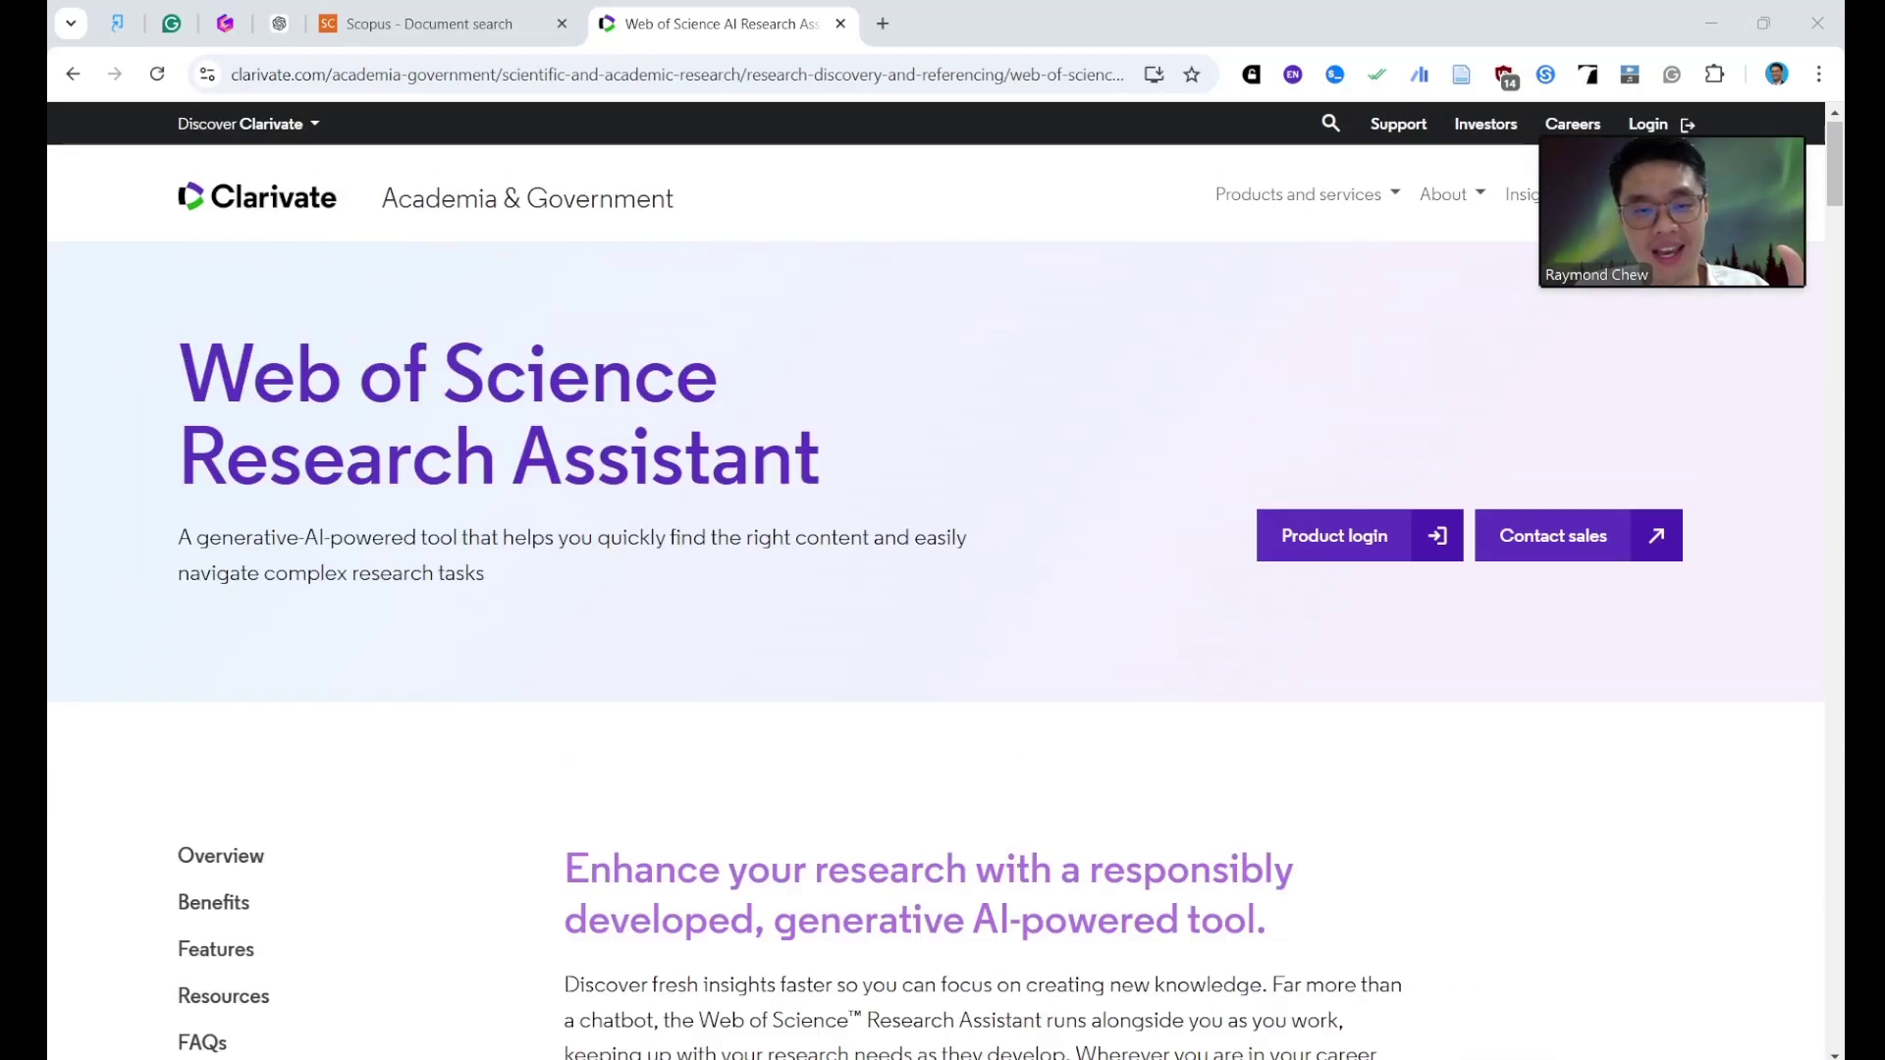
scroll(1367, 343, "down", 13)
scroll(1369, 345, "up", 5)
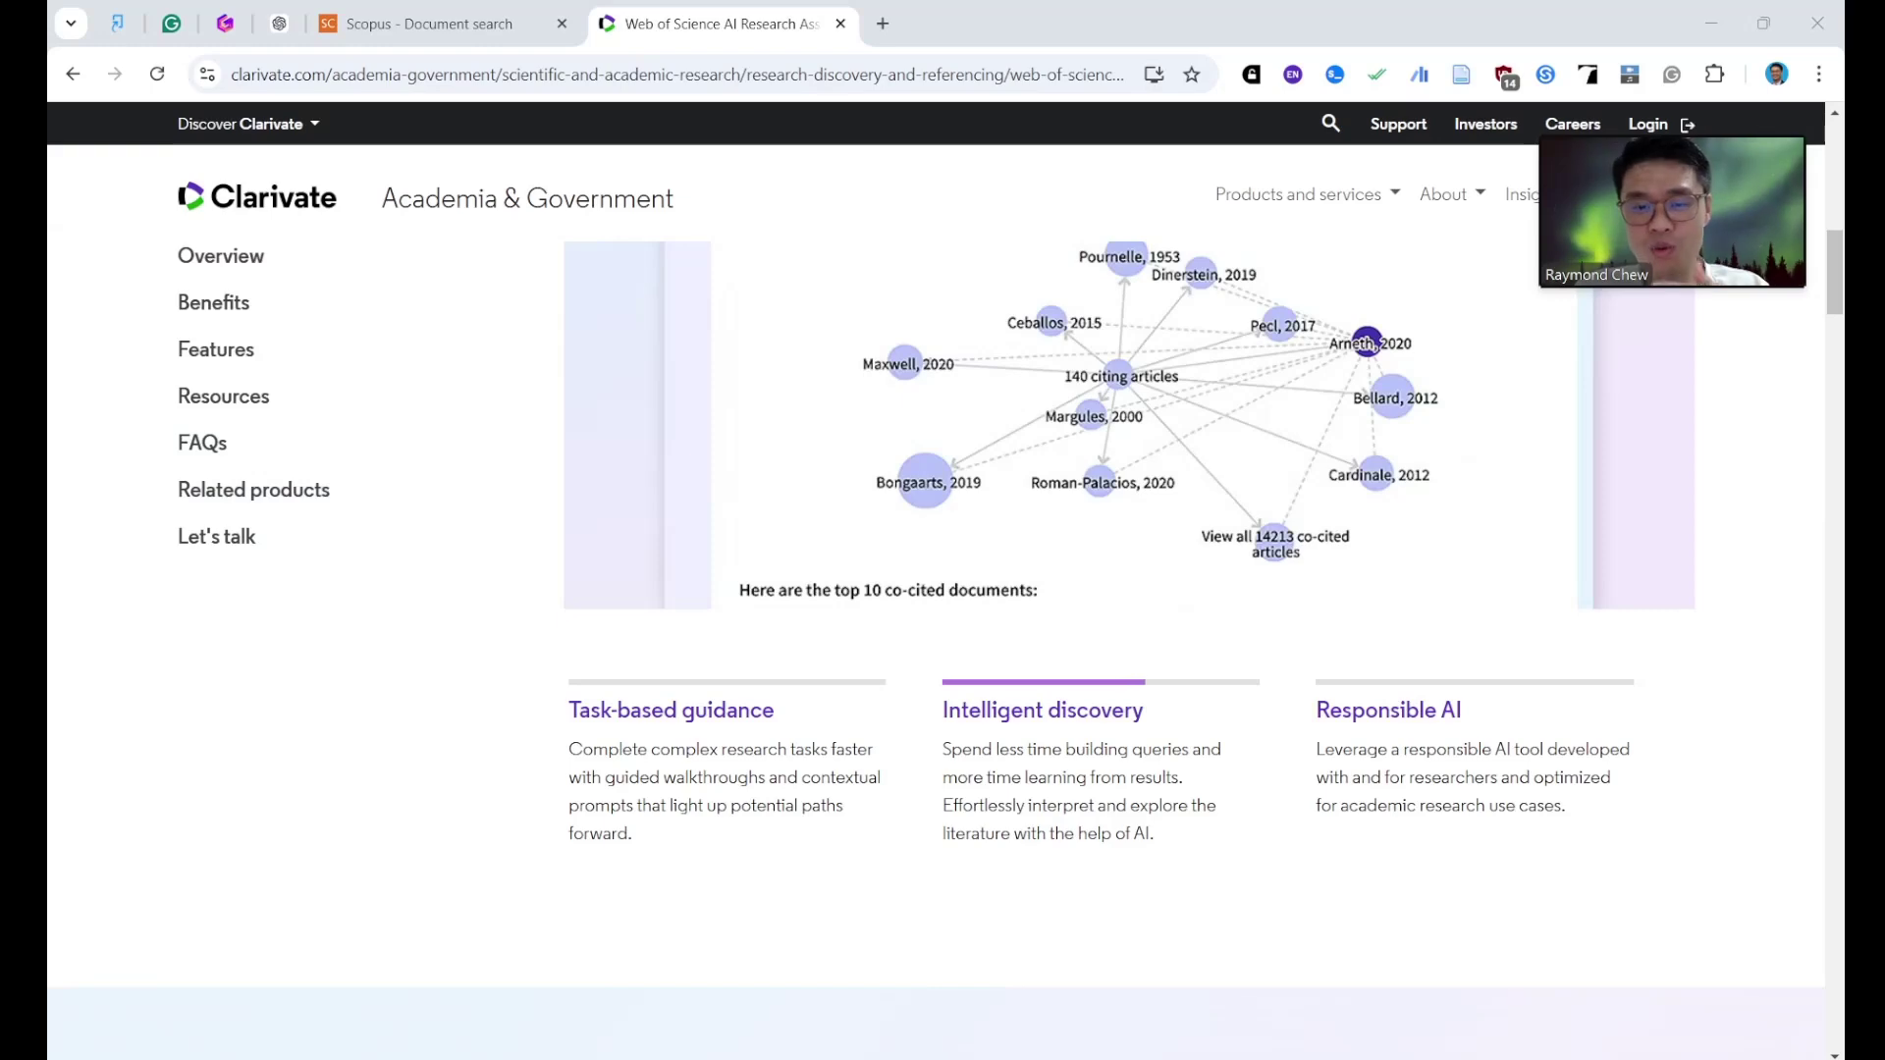
scroll(1367, 343, "down", 20)
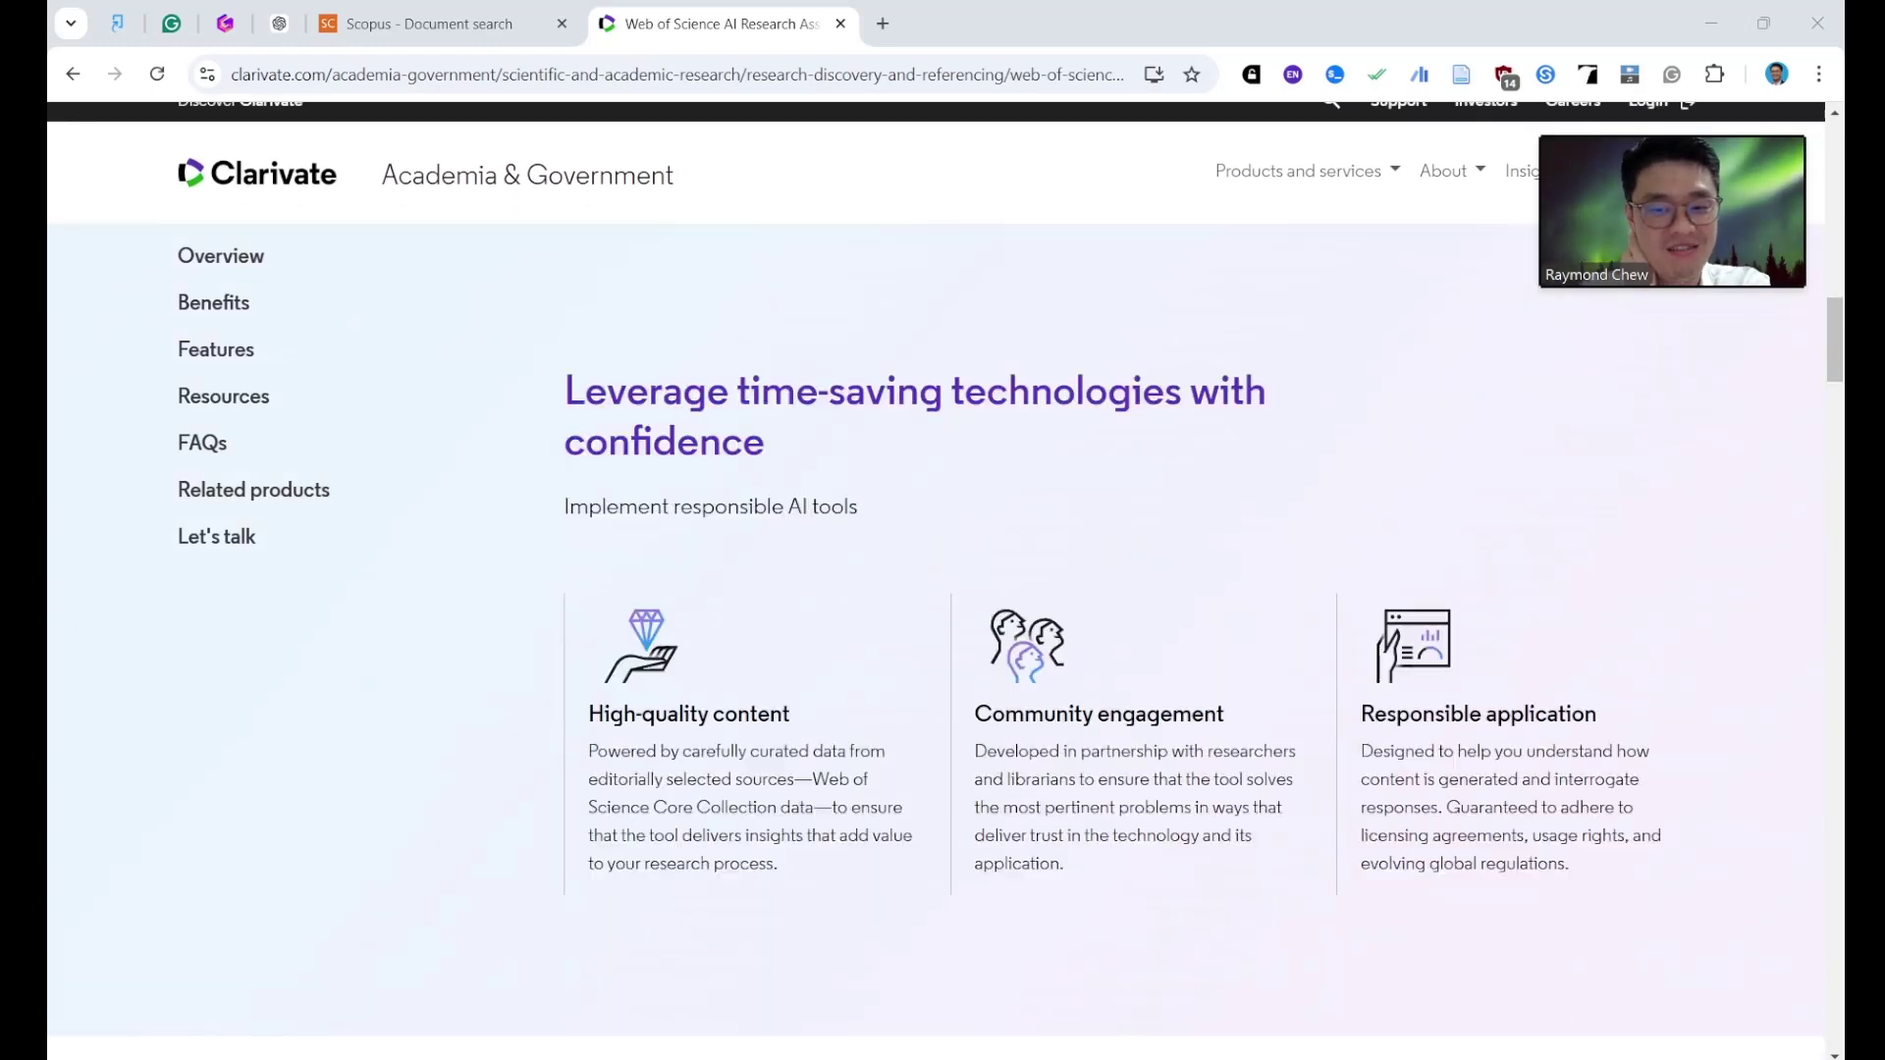